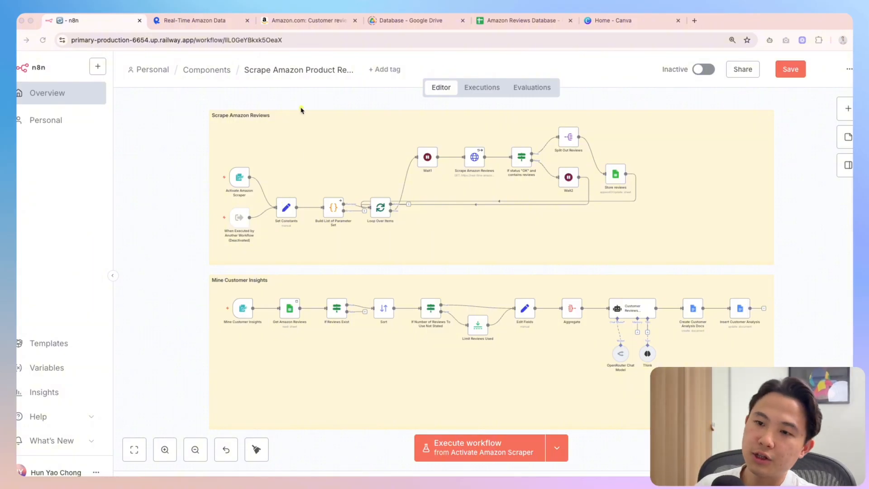
Insert a Limit node after Build List of Parameter Set in the review scraper
{"action": "left_click_drag", "start_coordinate": [252, 99], "coordinate": [247, 101]}
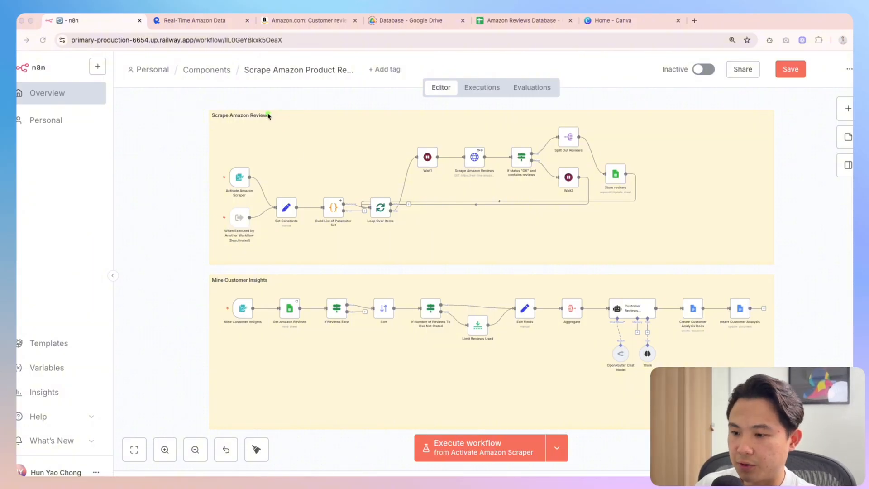
{"action": "mouse_move", "coordinate": [251, 268]}
{"action": "left_mouse_down"}
{"action": "mouse_move", "coordinate": [194, 285]}
{"action": "mouse_move", "coordinate": [281, 276]}
{"action": "left_mouse_up"}
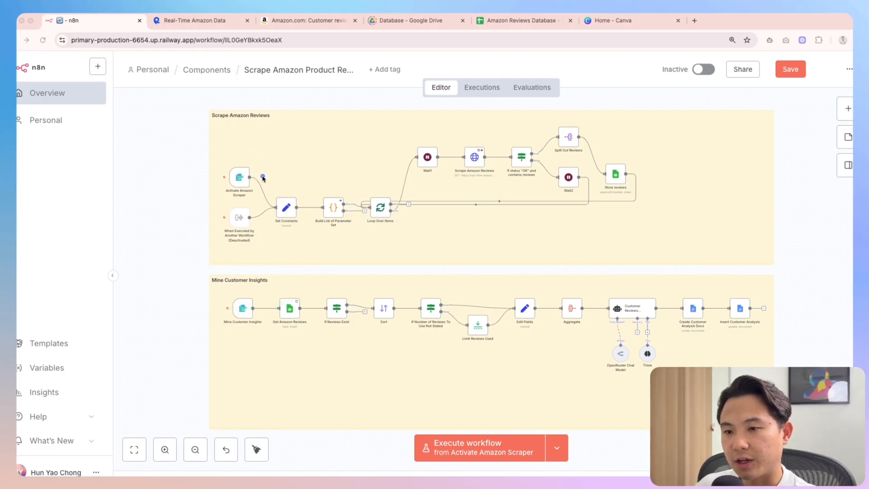
{"action": "mouse_move", "coordinate": [263, 178]}
{"action": "left_mouse_down"}
{"action": "mouse_move", "coordinate": [206, 195]}
{"action": "mouse_move", "coordinate": [260, 168]}
{"action": "left_mouse_up"}
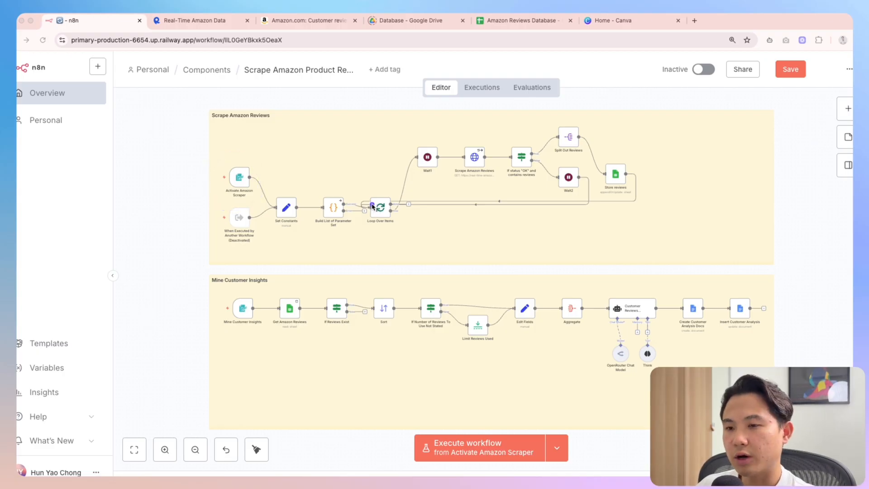
{"action": "mouse_move", "coordinate": [359, 201]}
{"action": "left_mouse_down"}
{"action": "mouse_move", "coordinate": [257, 213]}
{"action": "mouse_move", "coordinate": [448, 119]}
{"action": "mouse_move", "coordinate": [476, 145]}
{"action": "mouse_move", "coordinate": [484, 181]}
{"action": "mouse_move", "coordinate": [499, 147]}
{"action": "left_mouse_up"}
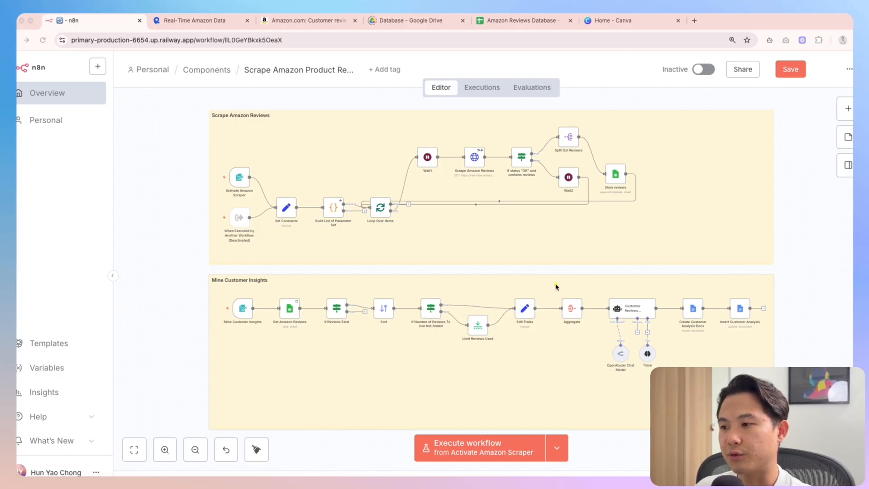
Add a Stop and Error node off If Reviews Exist and save the workflow
{"action": "left_click_drag", "start_coordinate": [646, 182], "coordinate": [649, 171]}
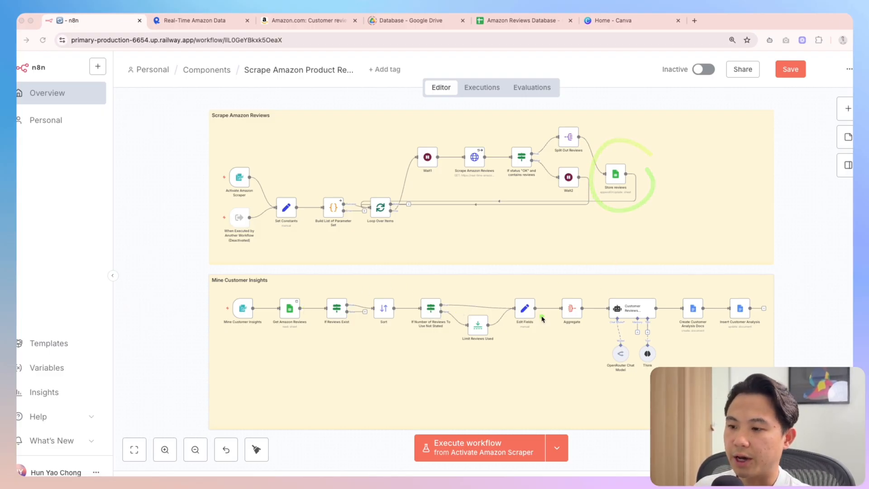
{"action": "mouse_move", "coordinate": [548, 309]}
{"action": "left_mouse_down"}
{"action": "mouse_move", "coordinate": [498, 296]}
{"action": "mouse_move", "coordinate": [590, 277]}
{"action": "mouse_move", "coordinate": [628, 302]}
{"action": "mouse_move", "coordinate": [607, 299]}
{"action": "left_mouse_up"}
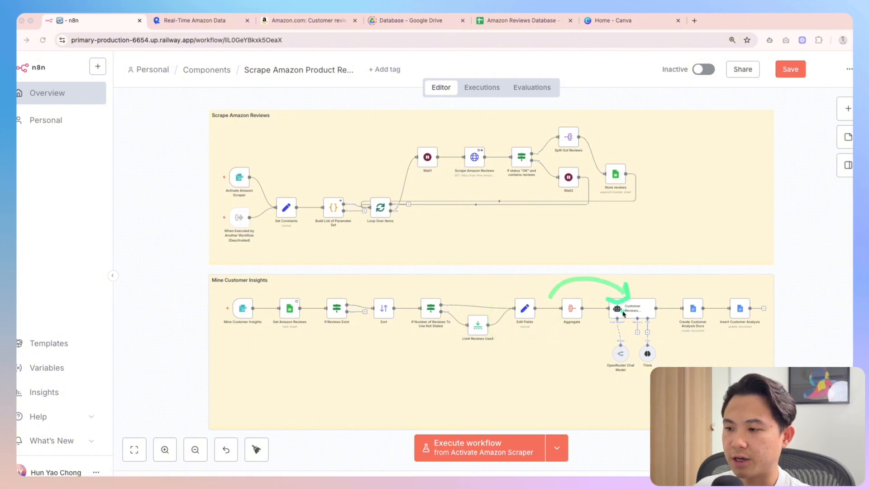
{"action": "mouse_move", "coordinate": [593, 340]}
{"action": "left_mouse_down"}
{"action": "mouse_move", "coordinate": [662, 327]}
{"action": "mouse_move", "coordinate": [613, 294]}
{"action": "left_mouse_up"}
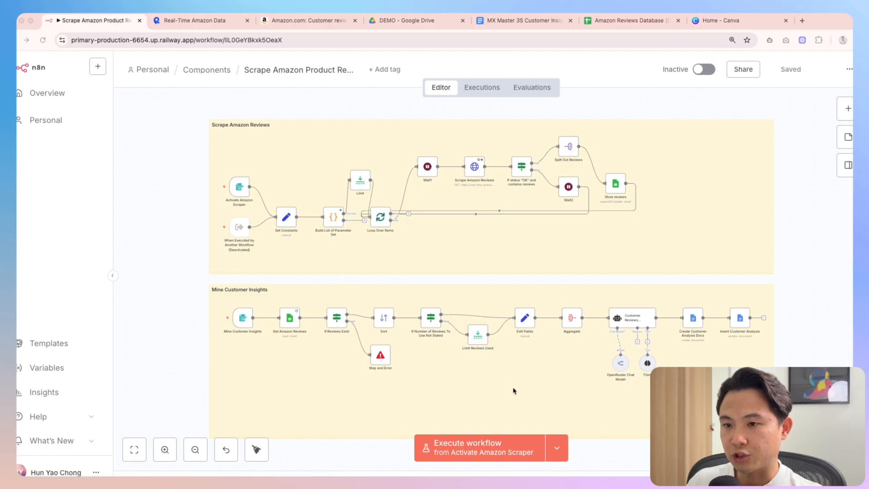
Start a test run from the form trigger and enter the product name MX Master 3S
{"action": "left_click", "coordinate": [493, 452]}
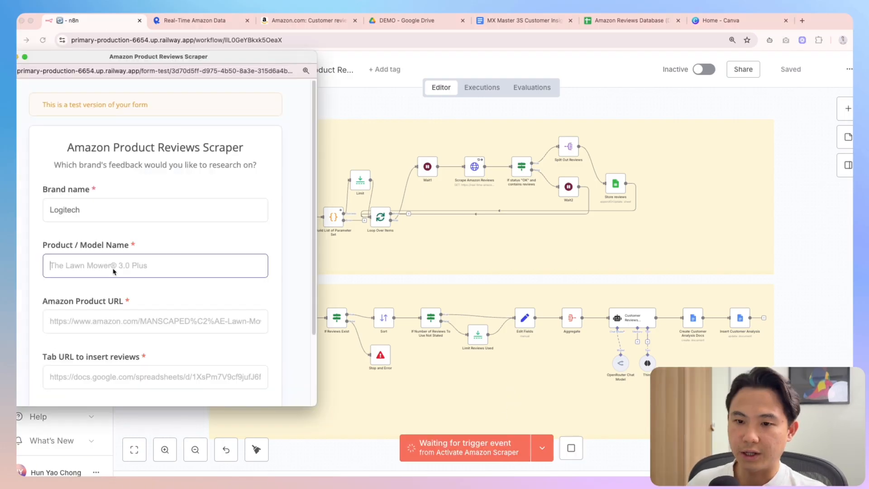
{"action": "left_click", "coordinate": [112, 268]}
{"action": "type", "text": "MX Master 3S"}
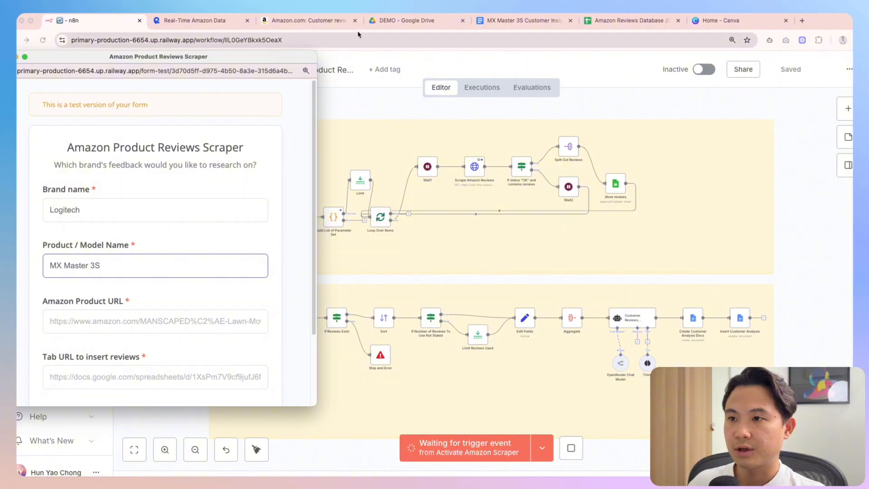
Paste the Amazon customer reviews URL into the form's Amazon Product URL field
{"action": "left_click", "coordinate": [302, 21]}
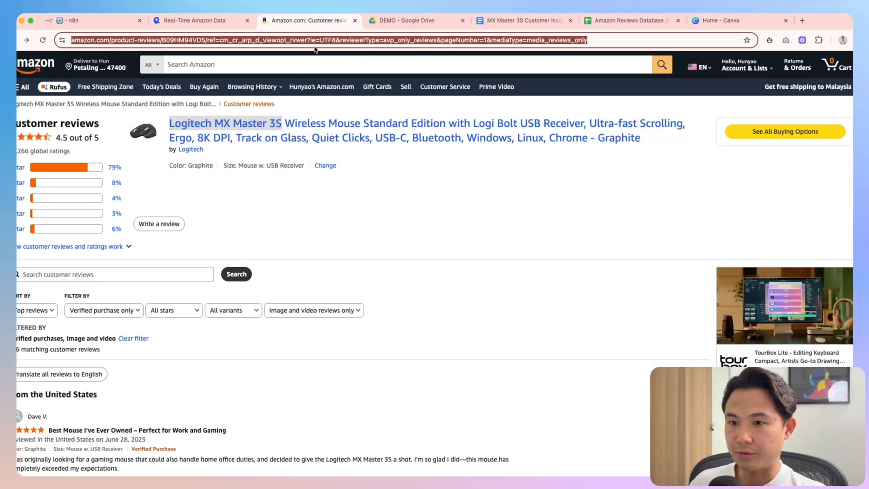
{"action": "left_click", "coordinate": [85, 20]}
{"action": "key", "text": "ctrl+Up"}
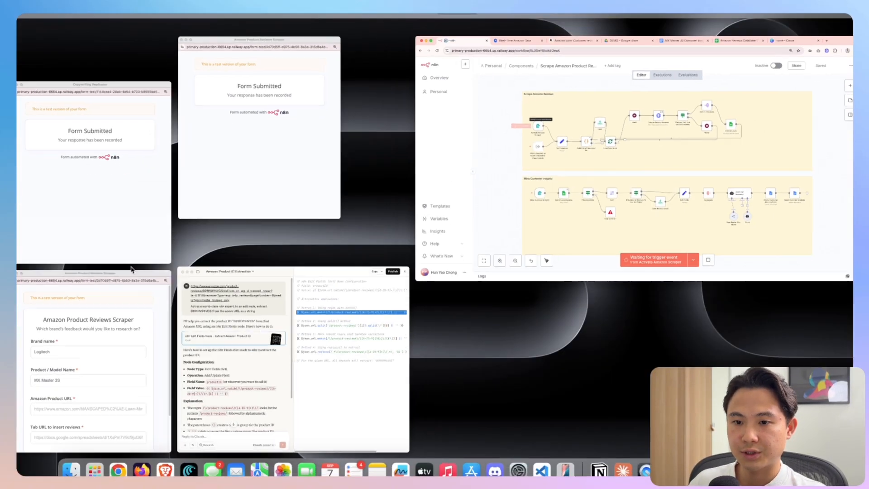
{"action": "left_click", "coordinate": [114, 357]}
{"action": "left_click", "coordinate": [99, 322]}
{"action": "key", "text": "super+v"}
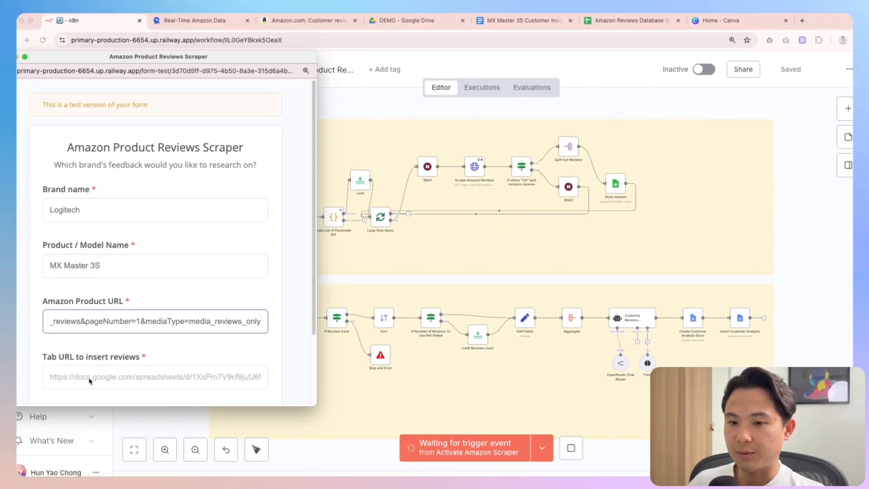
Copy the Amazon Reviews Database (DEMO) sheet URL and check its link-sharing access
{"action": "left_click", "coordinate": [636, 20]}
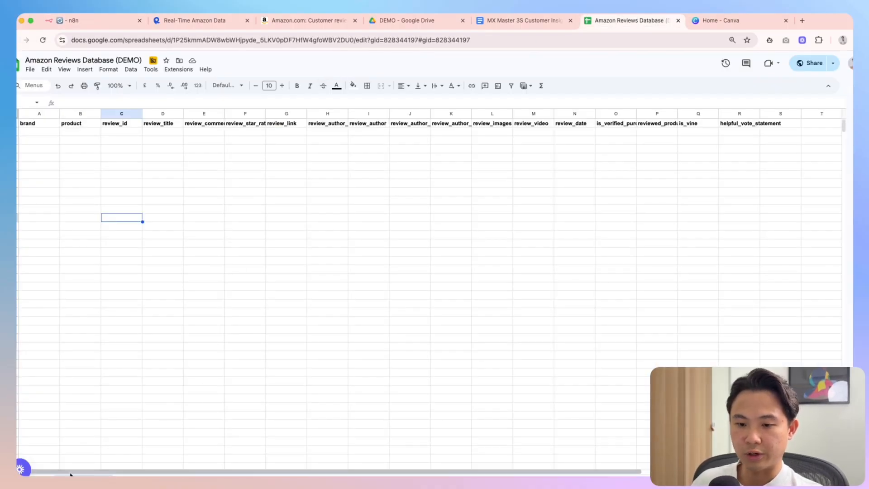
{"action": "left_click", "coordinate": [199, 40]}
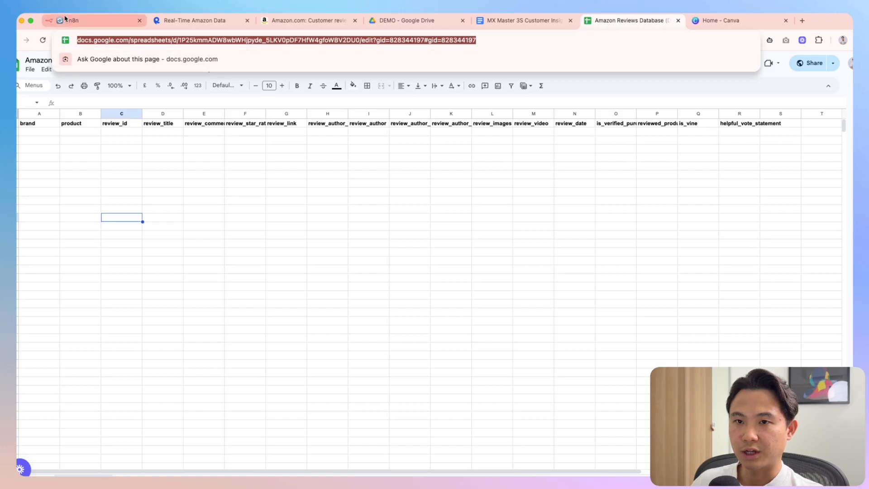
{"action": "left_click", "coordinate": [775, 177]}
{"action": "left_click", "coordinate": [810, 63]}
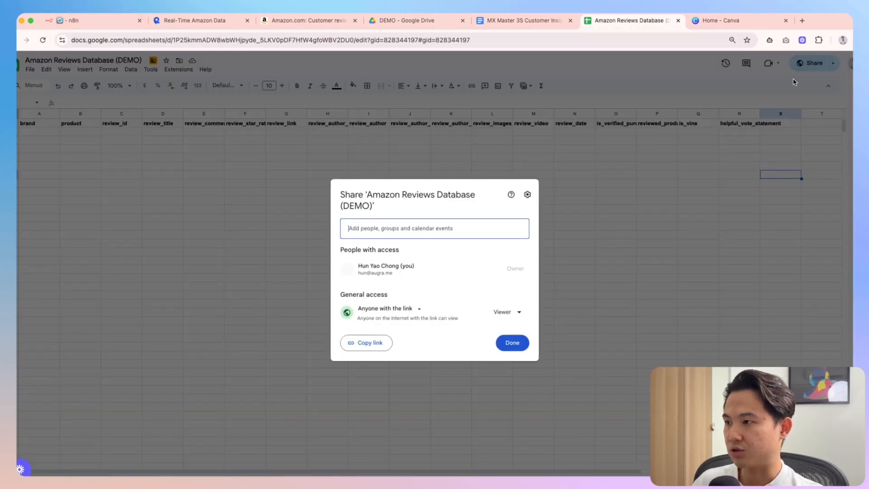
{"action": "left_click", "coordinate": [408, 309]}
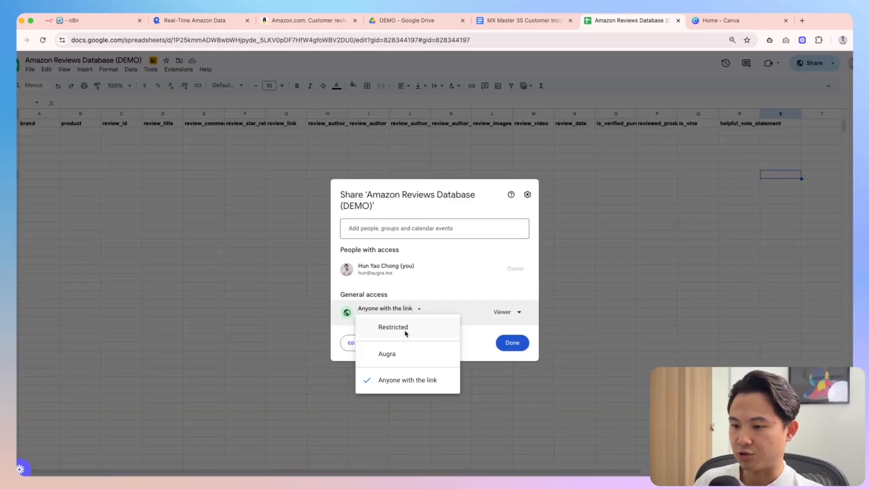
{"action": "left_click", "coordinate": [518, 346]}
Paste the sheet tab URL into the form and submit it to run the workflow
{"action": "left_click", "coordinate": [86, 19]}
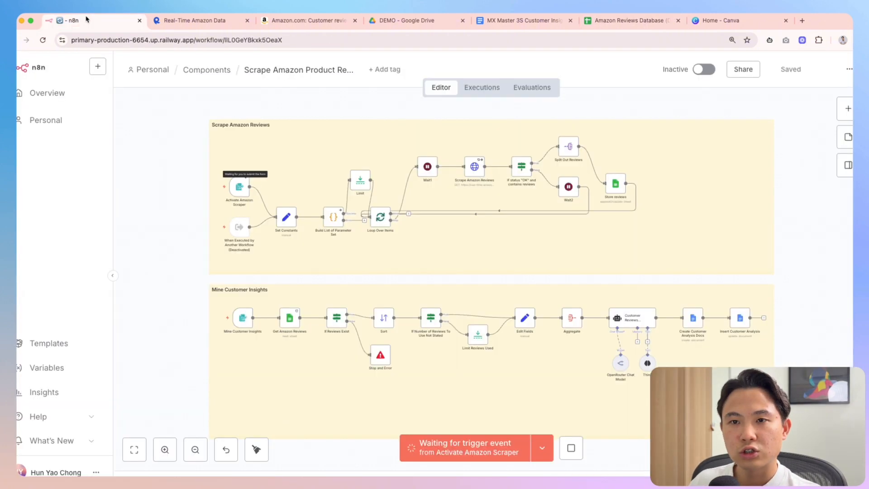
{"action": "key", "text": "ctrl+Up"}
{"action": "left_click", "coordinate": [104, 323]}
{"action": "left_click", "coordinate": [92, 375]}
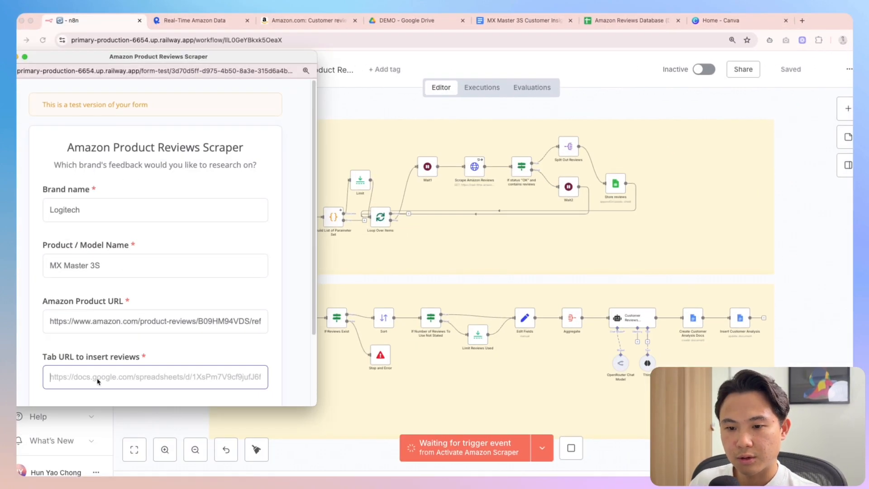
{"action": "key", "text": "super+v"}
{"action": "scroll", "coordinate": [159, 307], "scroll_direction": "down", "scroll_amount": 3}
{"action": "left_click", "coordinate": [164, 346]}
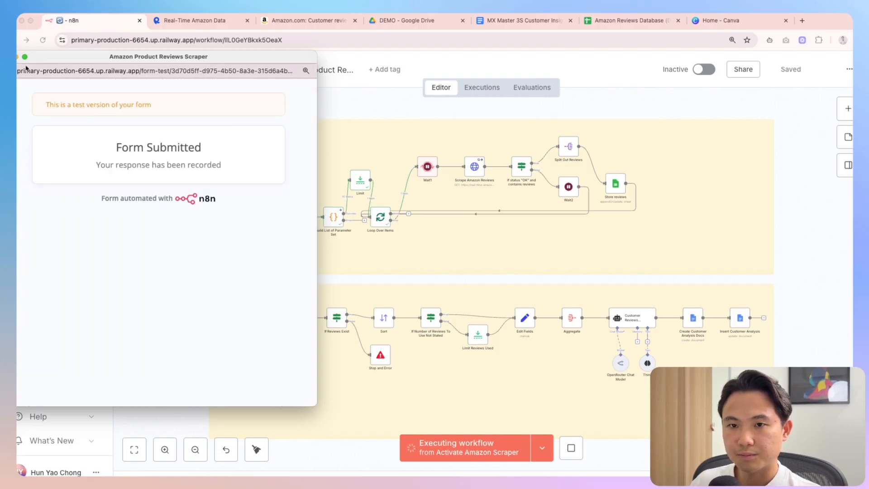
{"action": "left_click", "coordinate": [463, 315]}
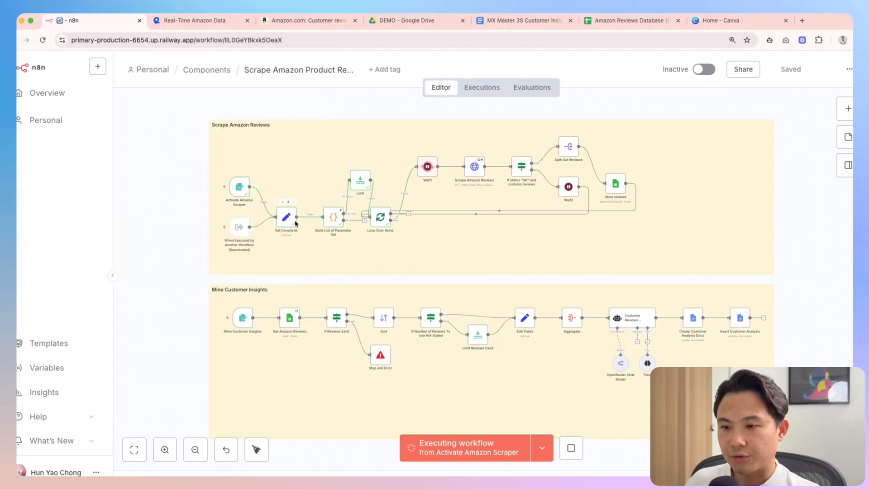
Compare Set Constants' asin expression with ASIN B09HM94VDS in the Amazon product URL
{"action": "double_click", "coordinate": [286, 217]}
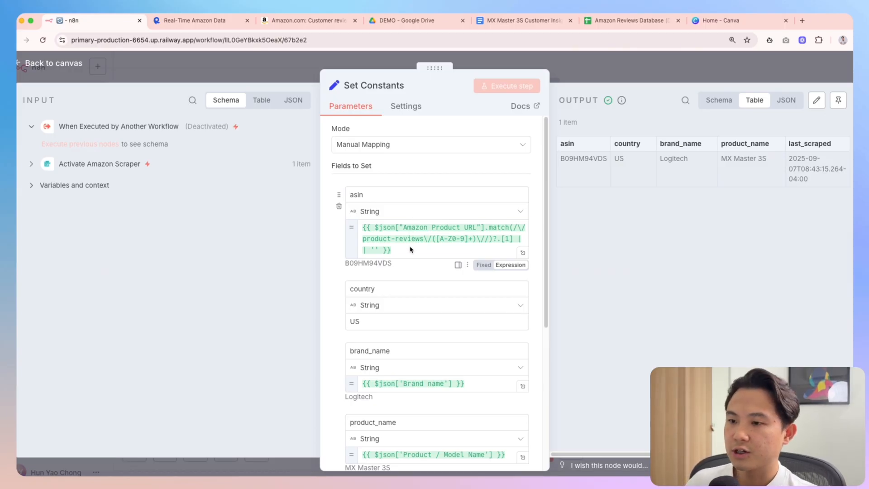
{"action": "left_click_drag", "start_coordinate": [411, 249], "coordinate": [361, 227]}
{"action": "left_click", "coordinate": [421, 253]}
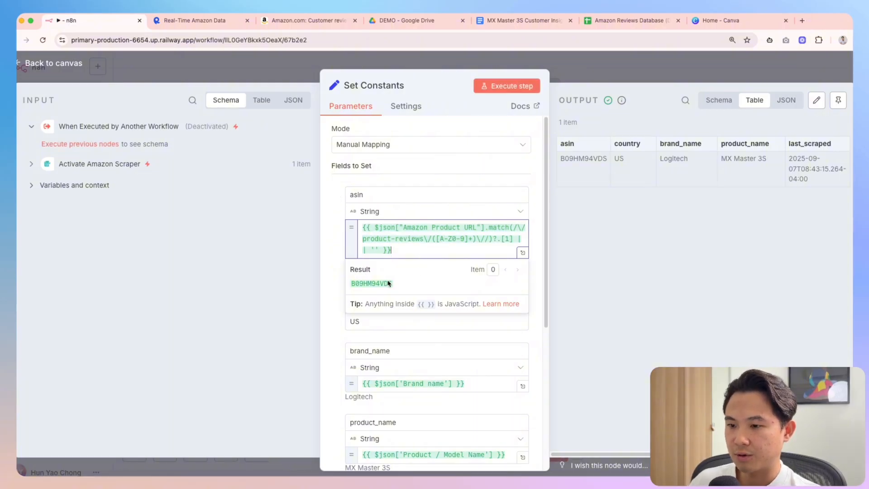
{"action": "left_click", "coordinate": [297, 26]}
{"action": "scroll", "coordinate": [220, 200], "scroll_direction": "down", "scroll_amount": 1}
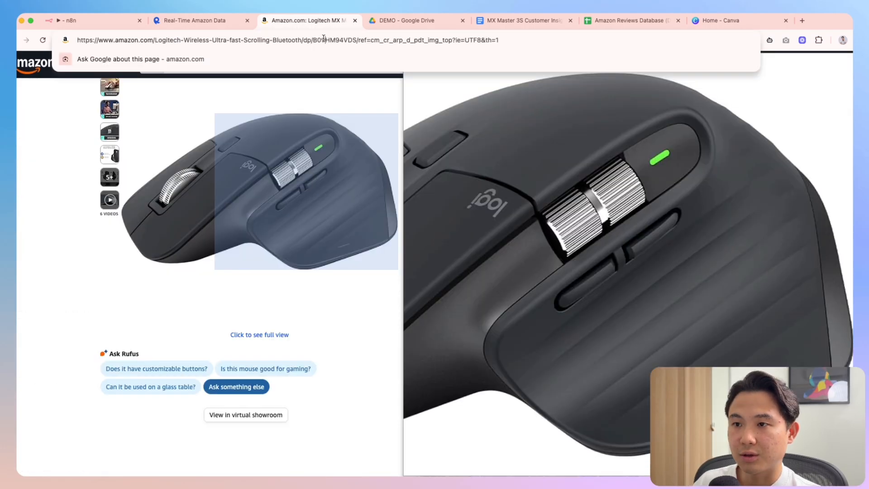
{"action": "double_click", "coordinate": [324, 38]}
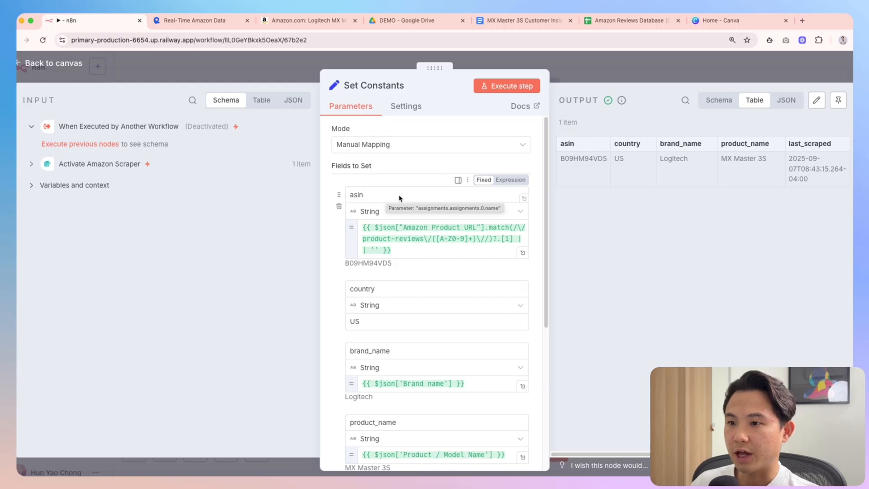
{"action": "left_click", "coordinate": [308, 20]}
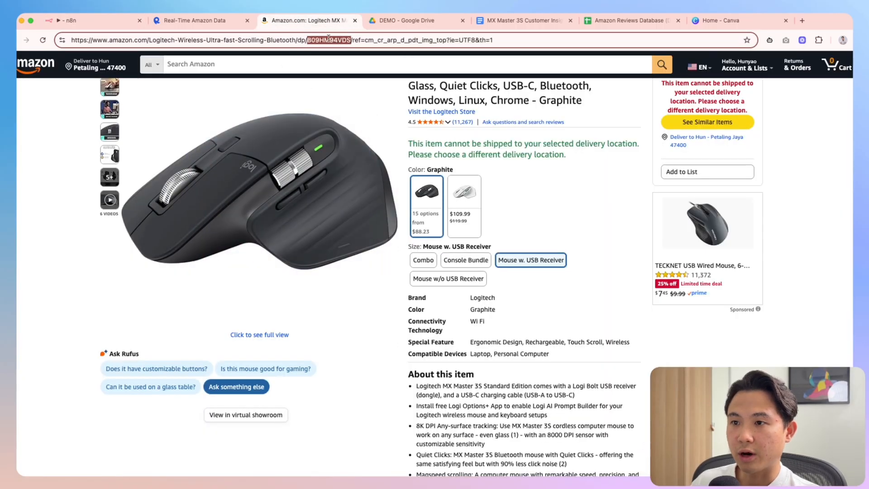
{"action": "left_click", "coordinate": [90, 20]}
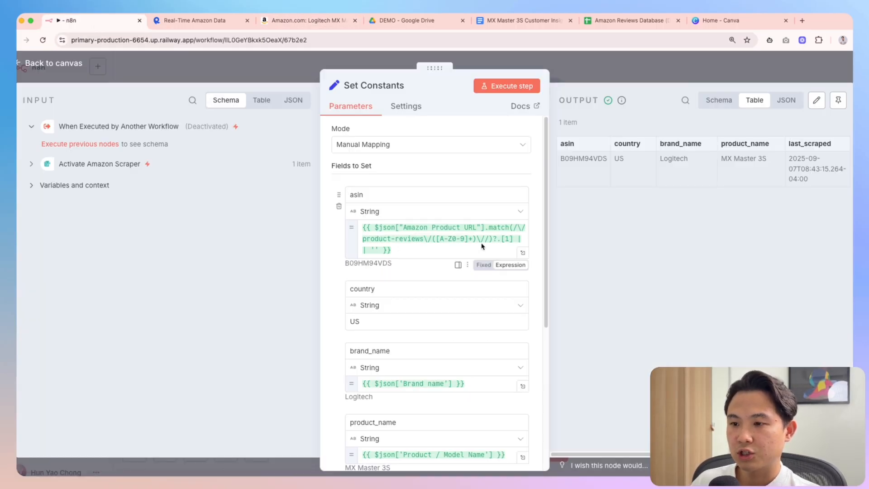
Check the asin expression's result and the country value US, then view the reviews spreadsheet
{"action": "left_click_drag", "start_coordinate": [413, 252], "coordinate": [357, 225]}
{"action": "left_click", "coordinate": [420, 252]}
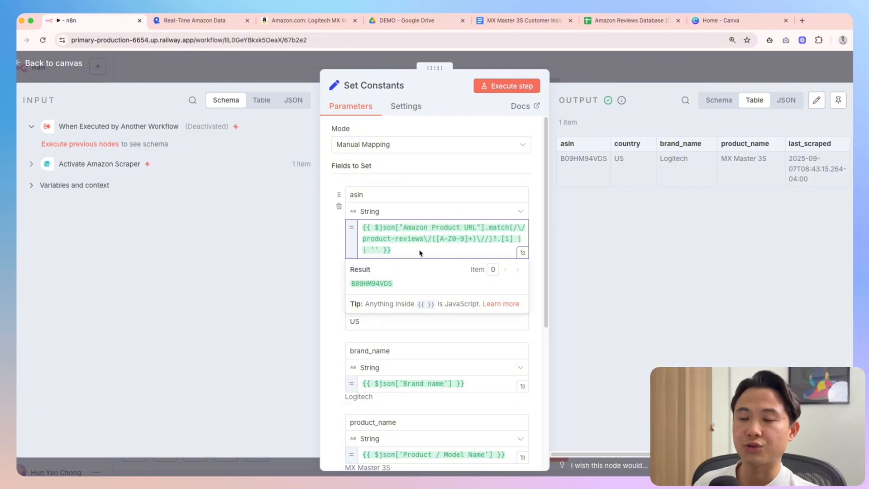
{"action": "left_click", "coordinate": [340, 300]}
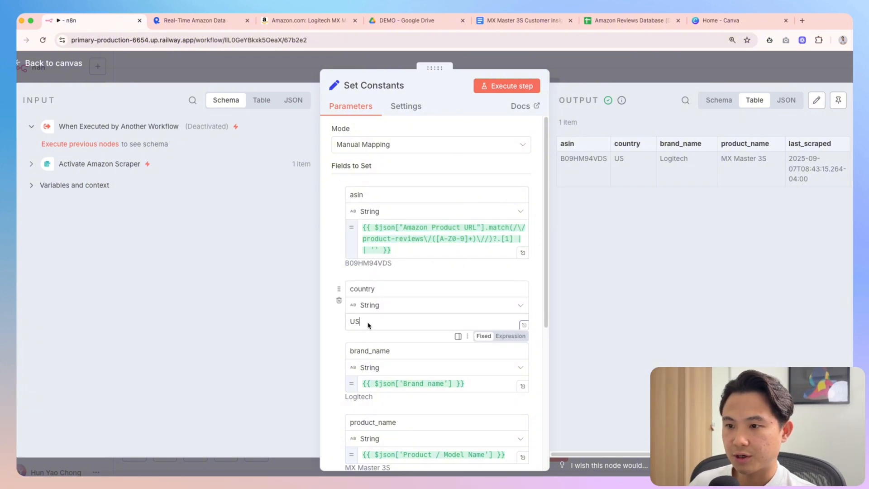
{"action": "left_click_drag", "start_coordinate": [370, 325], "coordinate": [412, 330]}
{"action": "left_click", "coordinate": [336, 335]}
{"action": "left_click", "coordinate": [331, 339]}
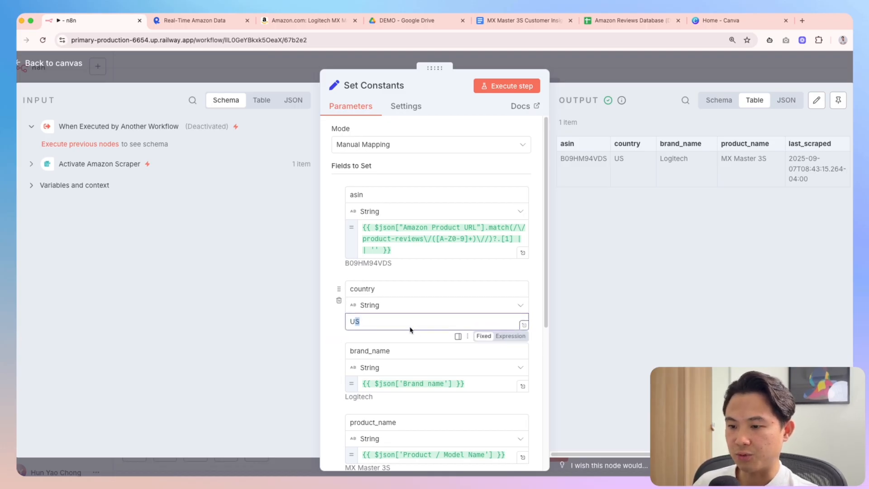
{"action": "scroll", "coordinate": [409, 352], "scroll_direction": "down", "scroll_amount": 3}
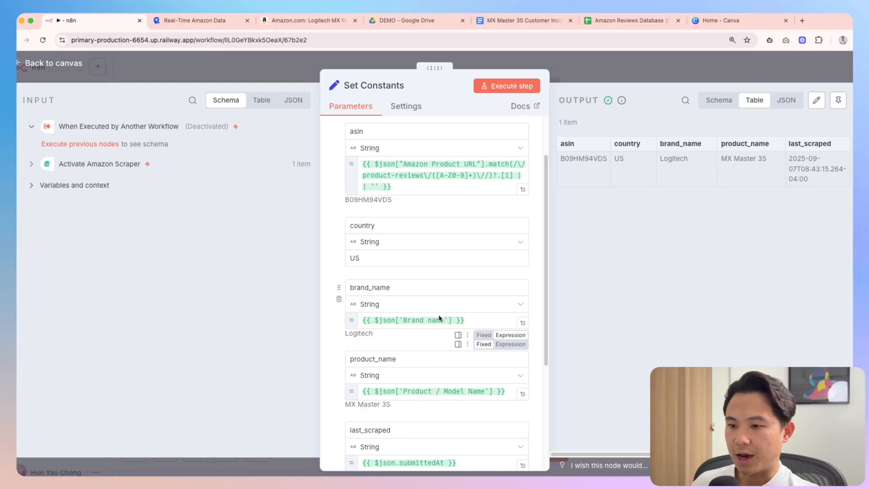
{"action": "scroll", "coordinate": [394, 285], "scroll_direction": "down", "scroll_amount": 2}
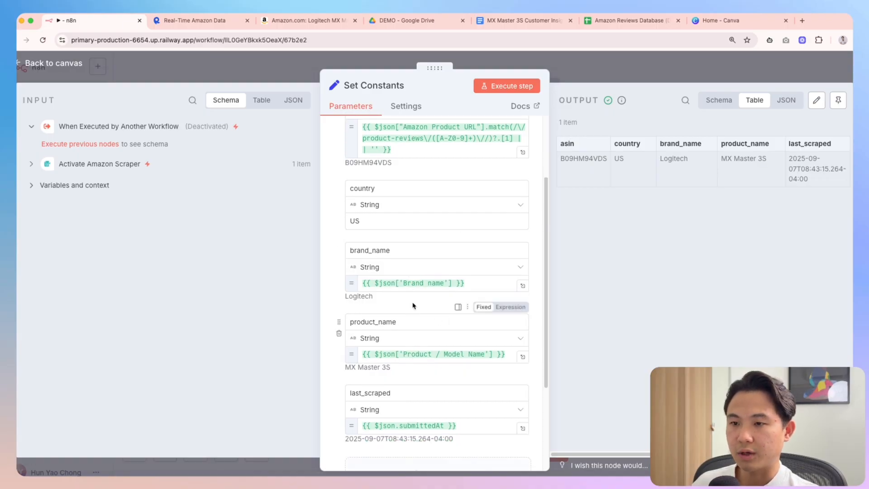
{"action": "left_click", "coordinate": [607, 21]}
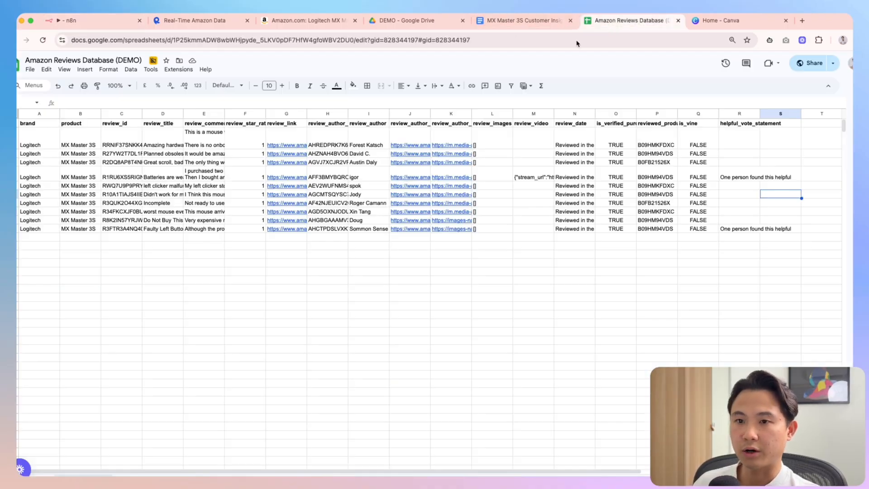
Select the brand and product values in columns A–B of the reviews sheet
{"action": "left_click", "coordinate": [364, 178]}
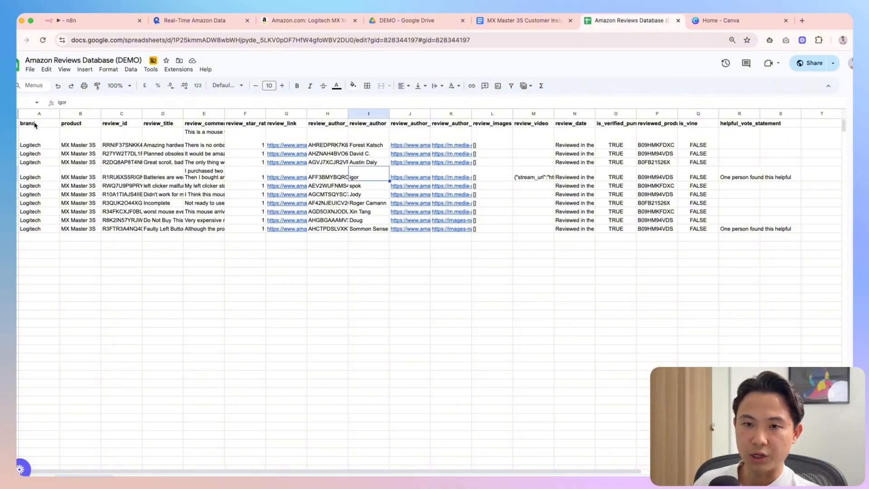
{"action": "left_click_drag", "start_coordinate": [35, 125], "coordinate": [81, 232]}
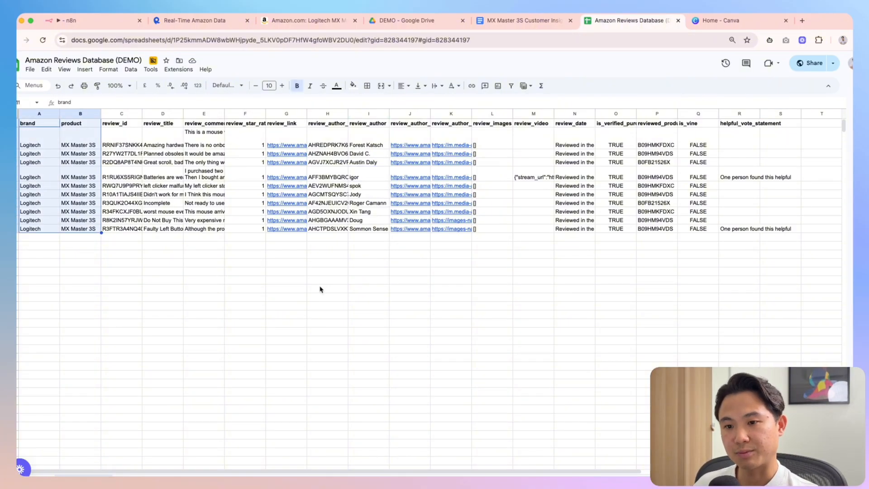
{"action": "left_click", "coordinate": [287, 290]}
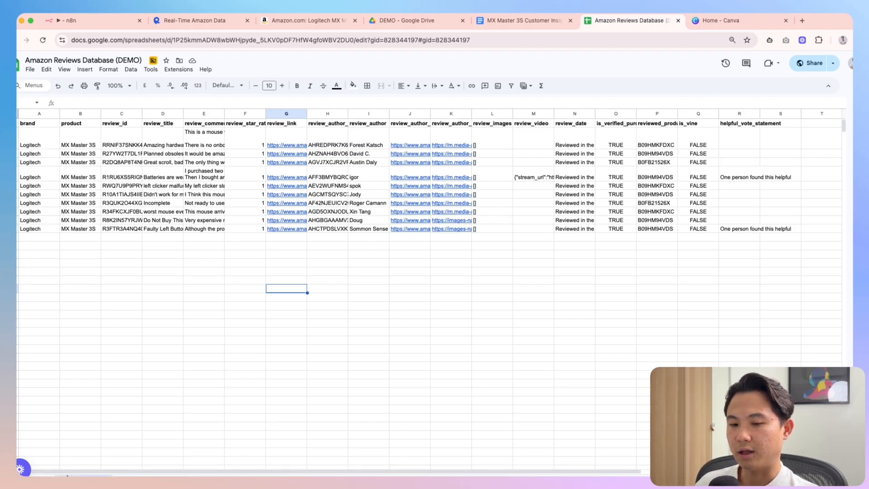
Add a new blank sheet to the spreadsheet and rename it
{"action": "left_click", "coordinate": [34, 471]}
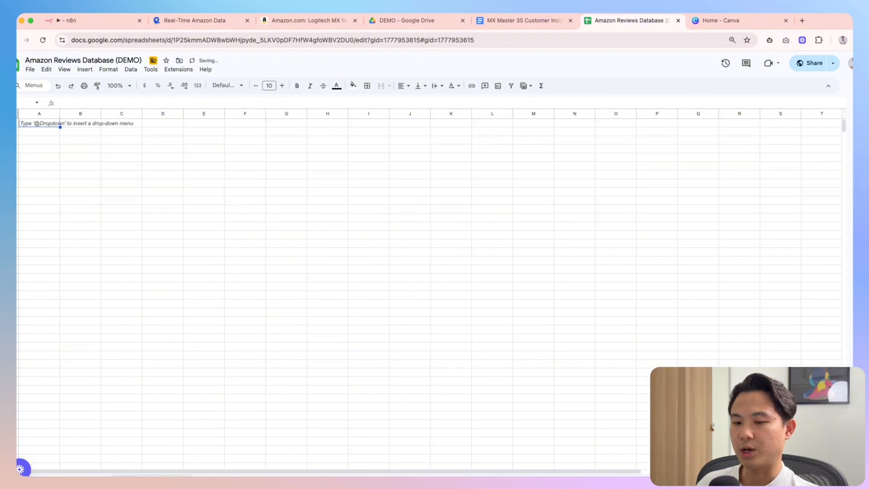
{"action": "right_click", "coordinate": [114, 474]}
{"action": "left_click", "coordinate": [138, 384]}
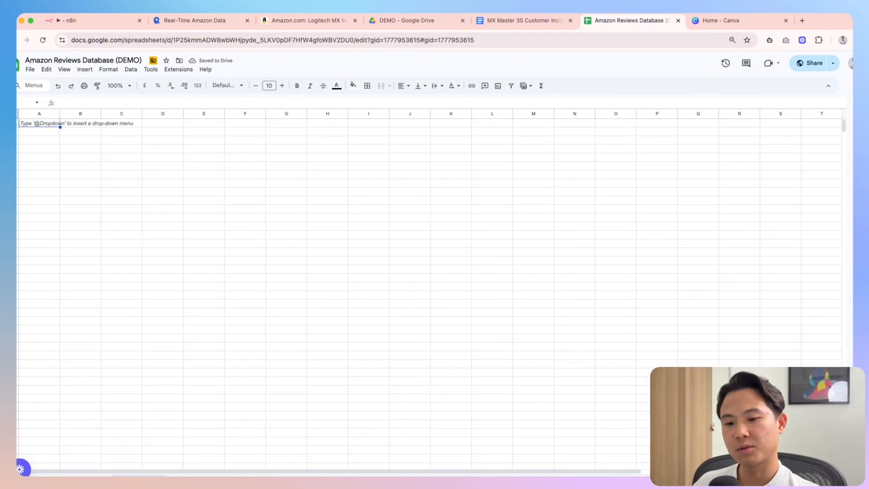
{"action": "key", "text": "Return"}
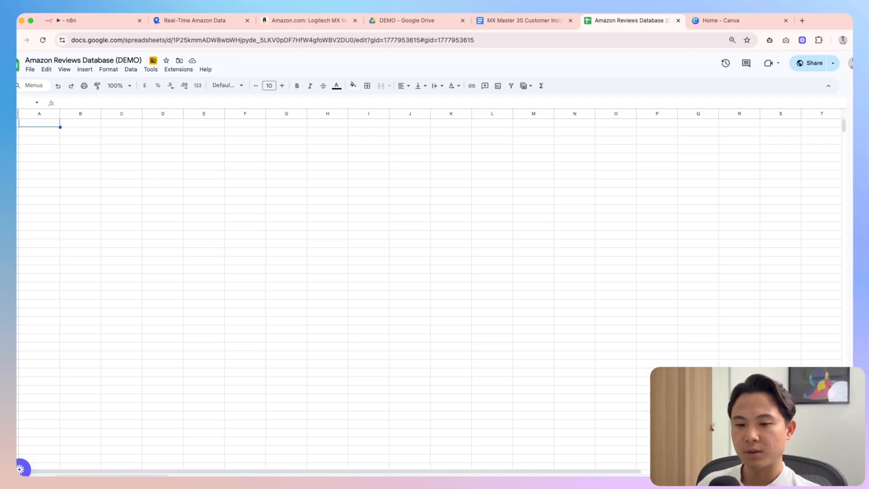
Return to the reviews sheet, reselect brand and product values A1:B11, then go back to n8n
{"action": "key", "text": "ctrl+shift+Page_Down"}
{"action": "left_click", "coordinate": [53, 116]}
{"action": "left_click", "coordinate": [74, 113], "text": "shift"}
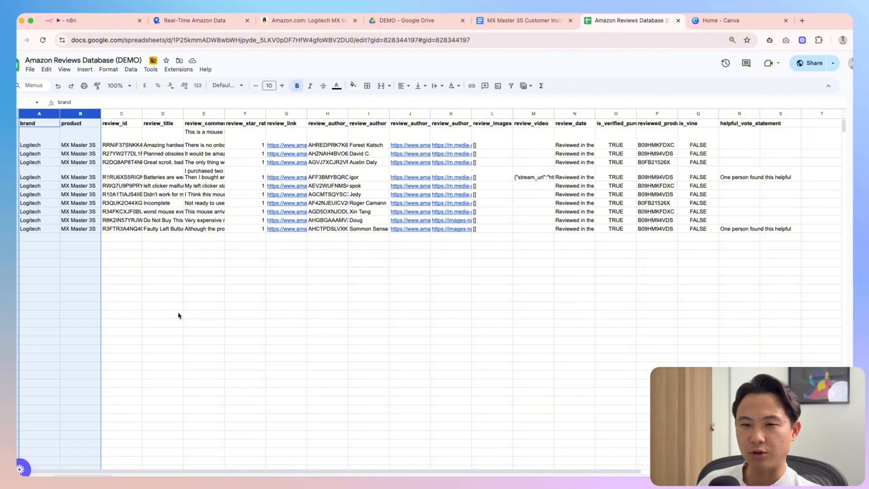
{"action": "left_click", "coordinate": [169, 334]}
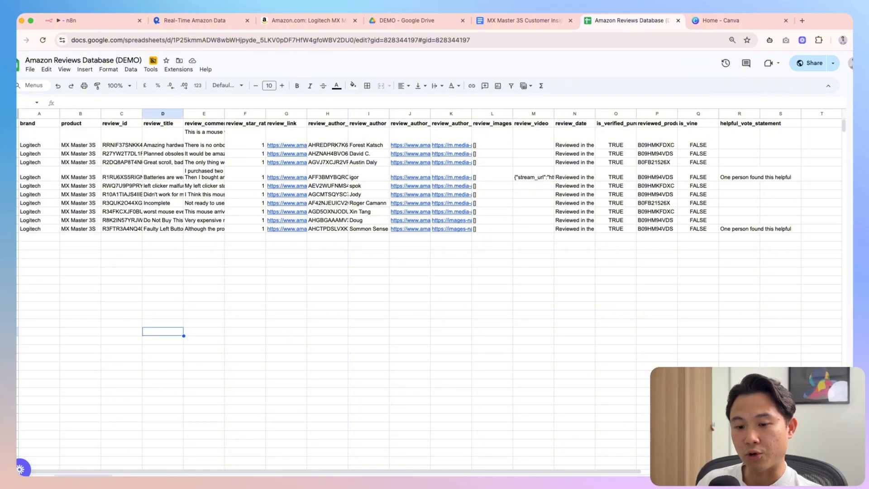
{"action": "left_click", "coordinate": [121, 272]}
{"action": "left_click_drag", "start_coordinate": [29, 123], "coordinate": [89, 229]}
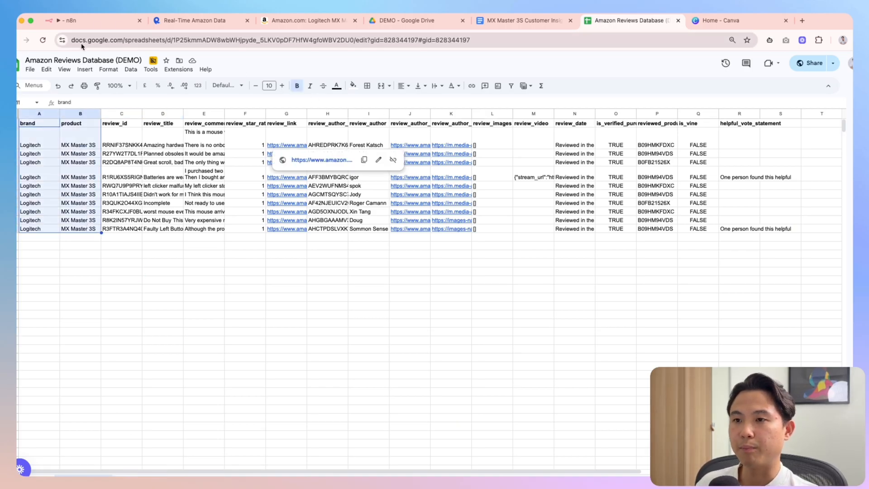
{"action": "left_click", "coordinate": [72, 20]}
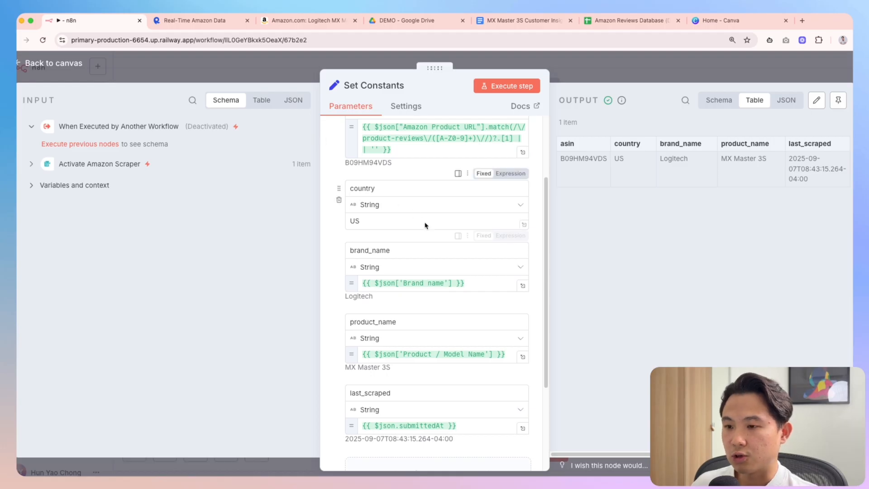
Return to the canvas, zoom into Scrape Amazon Reviews, then view the Real-Time Amazon Data API page
{"action": "scroll", "coordinate": [410, 298], "scroll_direction": "down", "scroll_amount": 2}
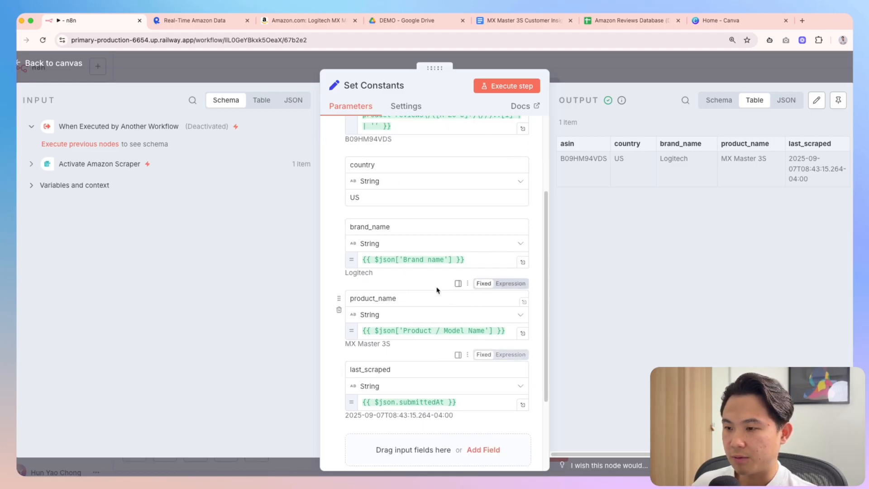
{"action": "left_click", "coordinate": [578, 81]}
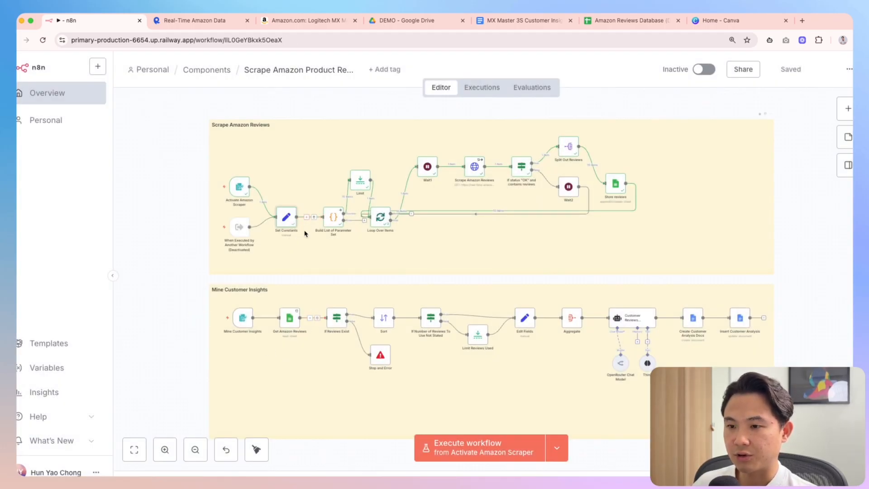
{"action": "scroll", "coordinate": [332, 223], "scroll_direction": "up", "scroll_amount": 5}
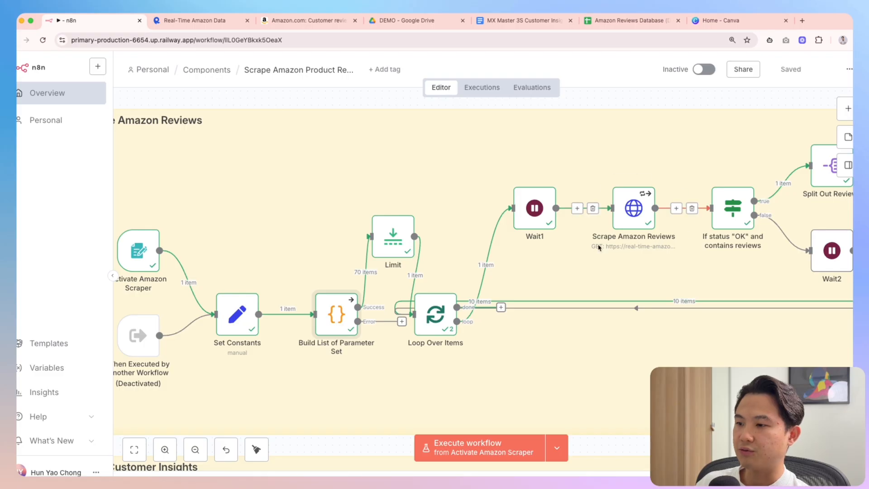
{"action": "left_click", "coordinate": [203, 27]}
{"action": "scroll", "coordinate": [297, 258], "scroll_direction": "up", "scroll_amount": 1}
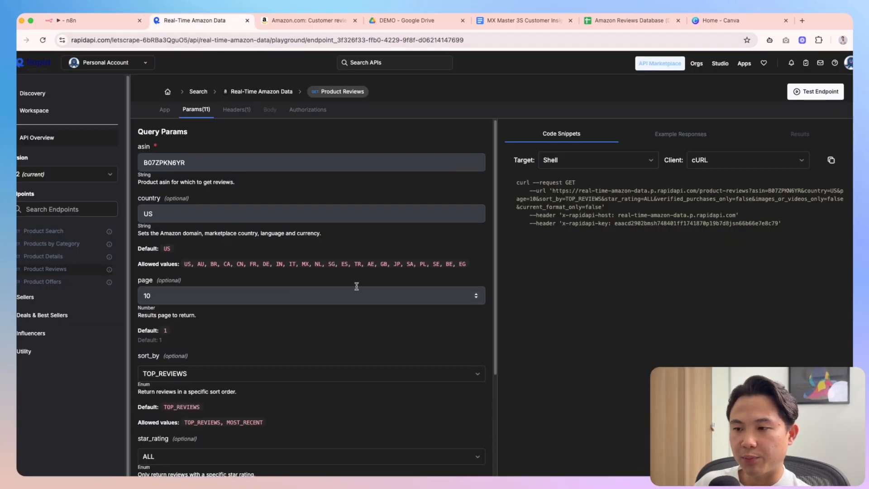
Look over the Product Reviews params (example asin B07ZPKN6YR, country) unchanged, then return to n8n
{"action": "left_click_drag", "start_coordinate": [498, 247], "coordinate": [493, 307]}
{"action": "scroll", "coordinate": [493, 306], "scroll_direction": "up", "scroll_amount": 5}
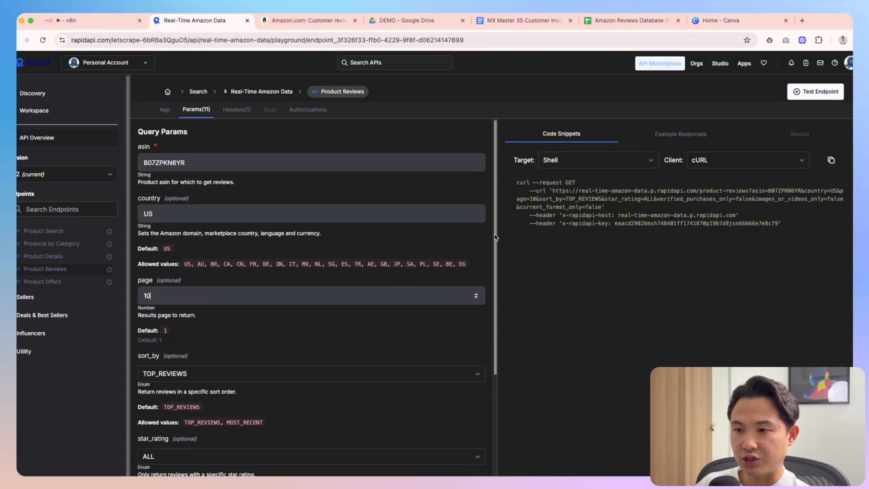
{"action": "left_click_drag", "start_coordinate": [201, 164], "coordinate": [134, 164]}
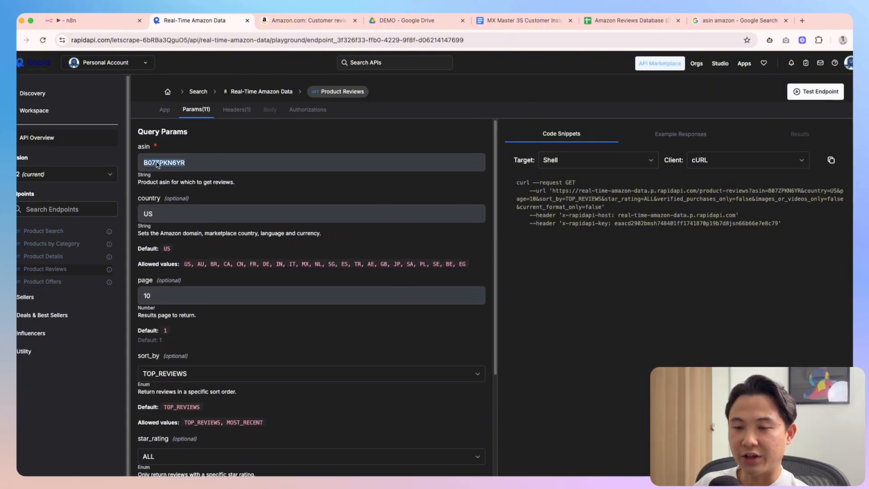
{"action": "left_click", "coordinate": [185, 220]}
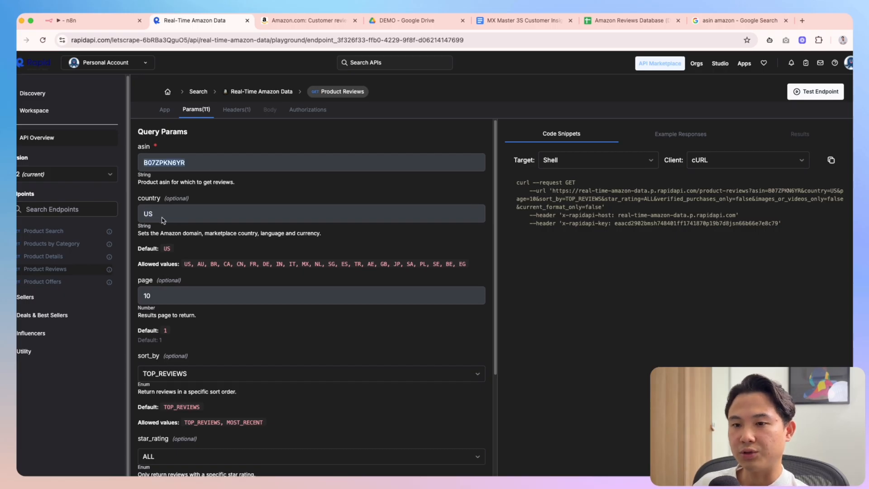
{"action": "left_click", "coordinate": [89, 22]}
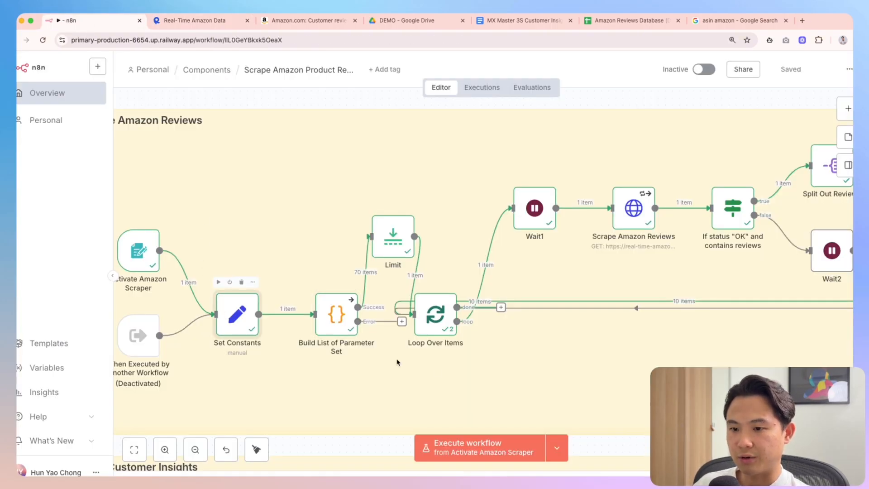
Compare Set Constants' asin and country fields with the playground, selecting its page value 10
{"action": "double_click", "coordinate": [237, 314]}
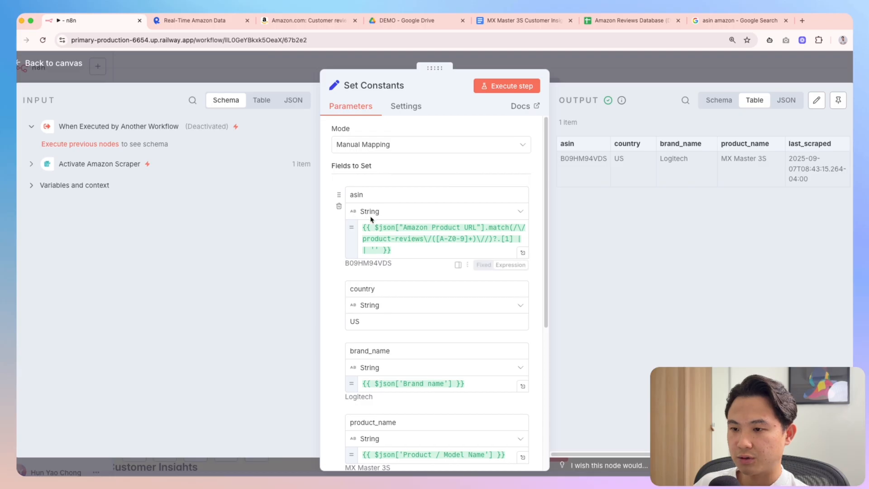
{"action": "left_click", "coordinate": [370, 197]}
{"action": "left_click", "coordinate": [380, 289]}
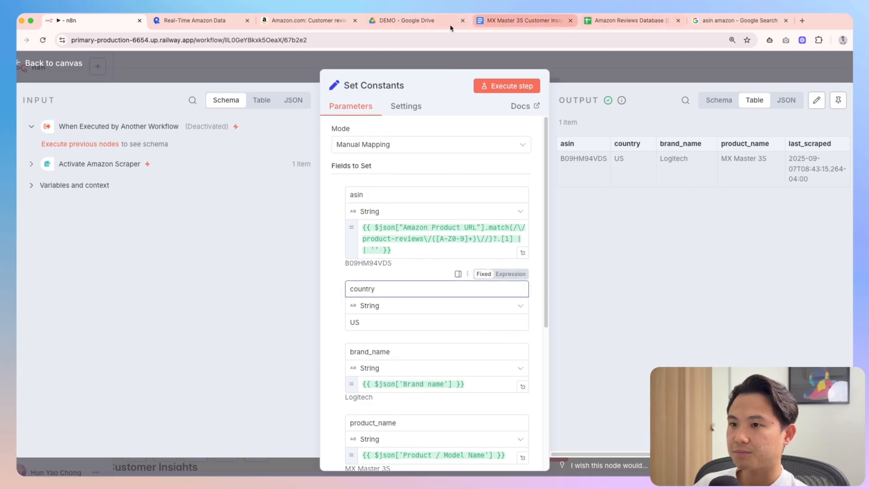
{"action": "left_click", "coordinate": [213, 27]}
{"action": "scroll", "coordinate": [176, 297], "scroll_direction": "down", "scroll_amount": 1}
{"action": "double_click", "coordinate": [171, 290]}
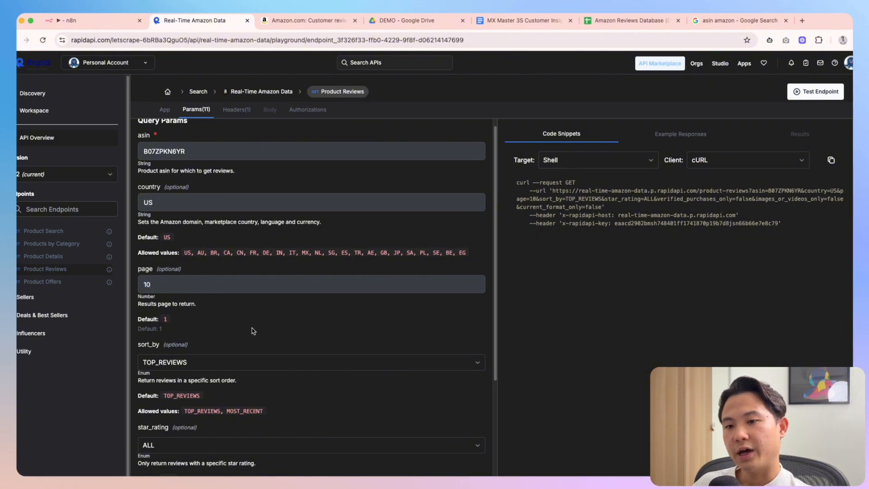
Scroll through the first page of MX Master 3S Amazon reviews, then select RapidAPI's page value 10
{"action": "left_click", "coordinate": [330, 21]}
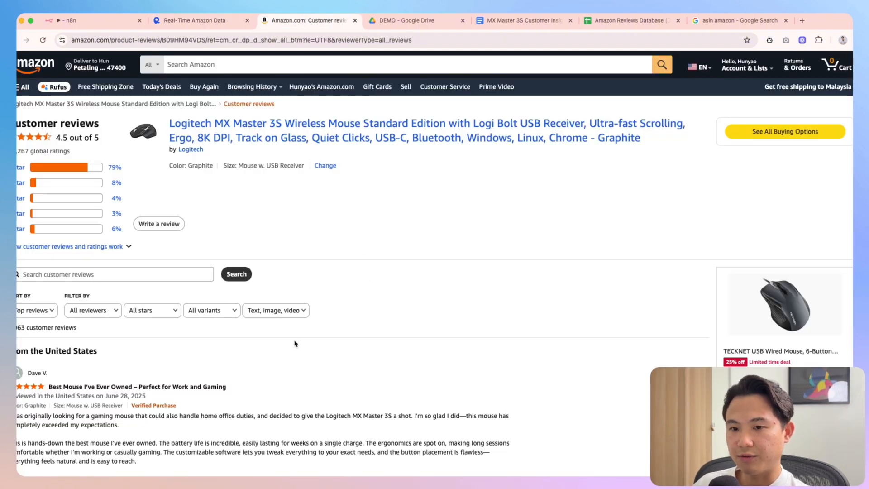
{"action": "scroll", "coordinate": [272, 342], "scroll_direction": "down", "scroll_amount": 15}
{"action": "scroll", "coordinate": [272, 342], "scroll_direction": "up", "scroll_amount": 15}
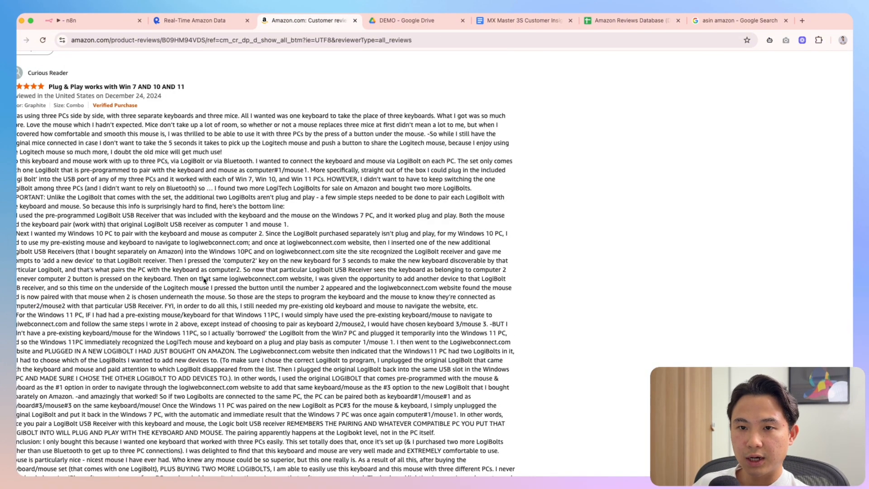
{"action": "scroll", "coordinate": [154, 241], "scroll_direction": "up", "scroll_amount": 3}
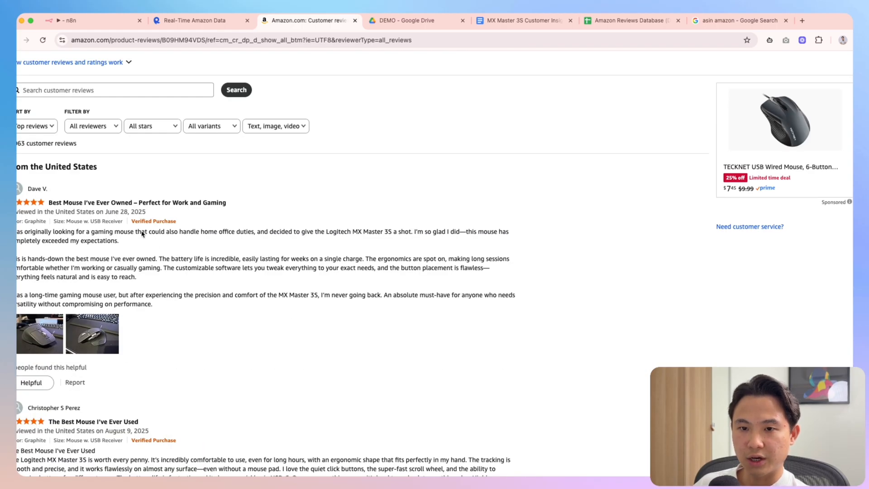
{"action": "scroll", "coordinate": [158, 280], "scroll_direction": "down", "scroll_amount": 15}
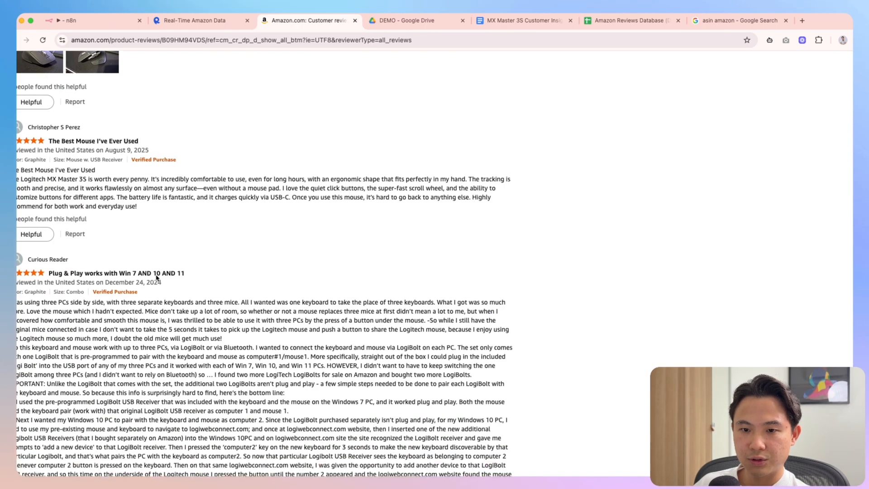
{"action": "scroll", "coordinate": [159, 279], "scroll_direction": "down", "scroll_amount": 15}
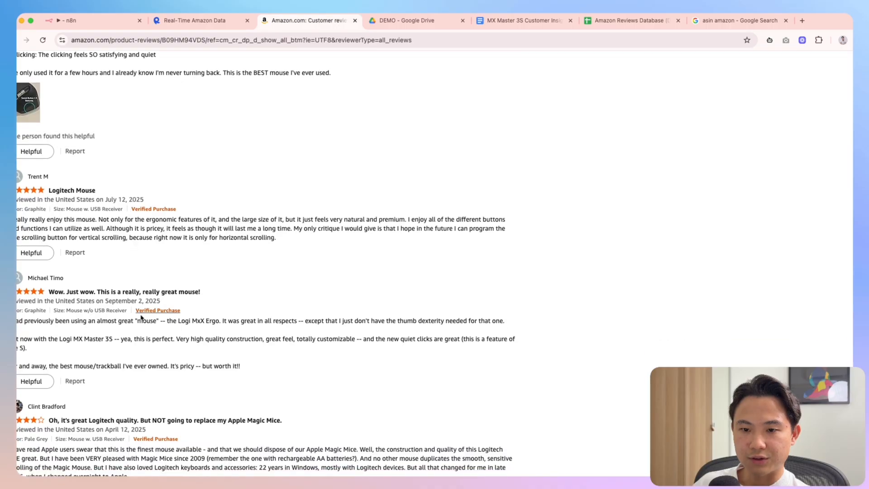
{"action": "scroll", "coordinate": [154, 367], "scroll_direction": "down", "scroll_amount": 15}
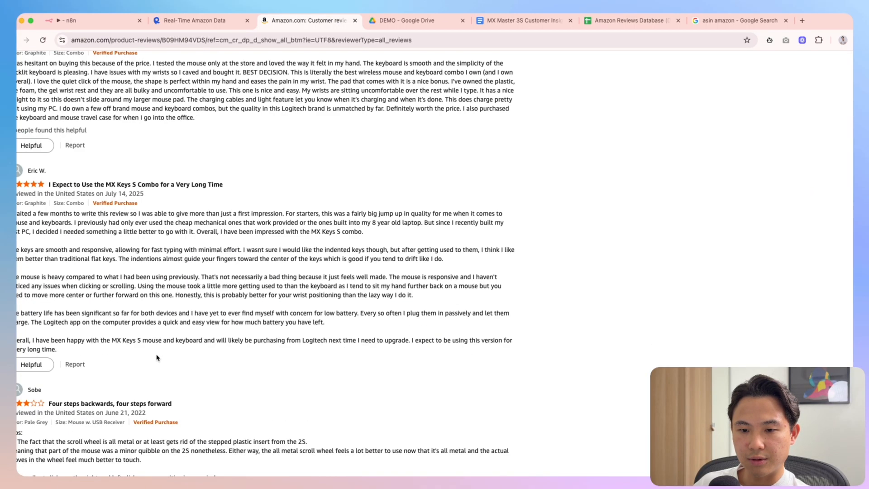
{"action": "scroll", "coordinate": [163, 317], "scroll_direction": "down", "scroll_amount": 15}
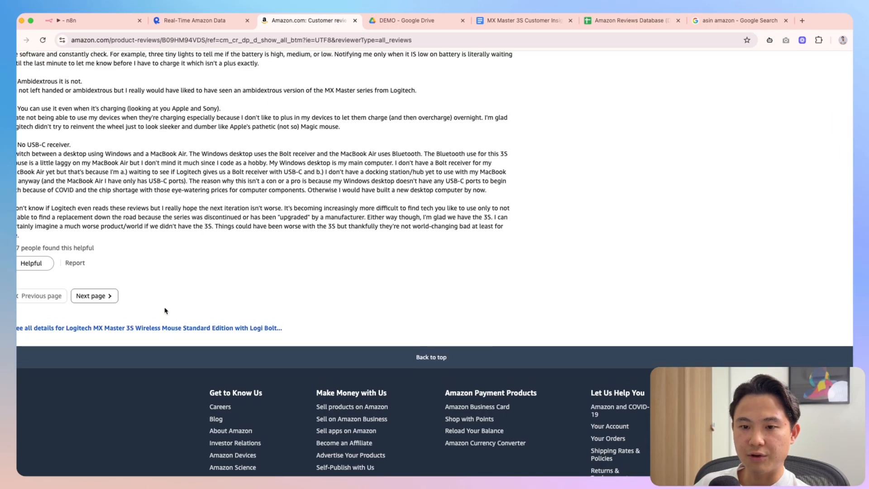
{"action": "left_click", "coordinate": [197, 20]}
{"action": "left_click_drag", "start_coordinate": [184, 286], "coordinate": [127, 284]}
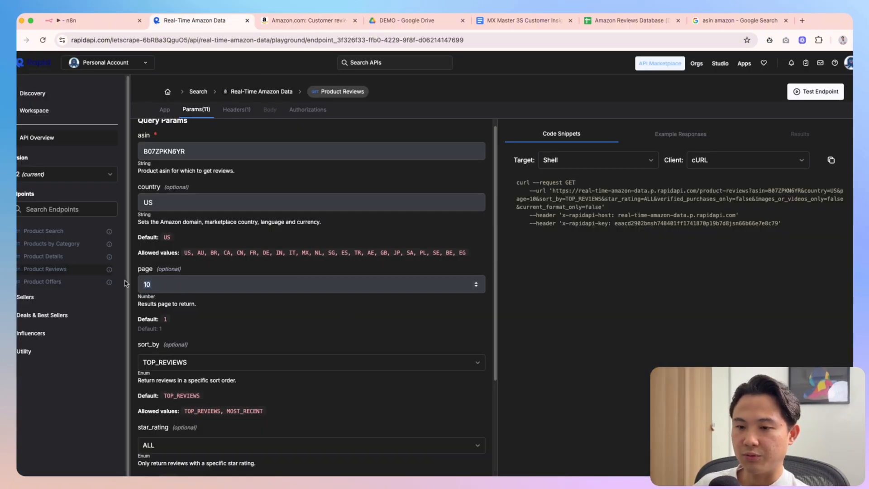
Set the RapidAPI Product Reviews page parameter to 1
{"action": "type", "text": "1"}
{"action": "left_click", "coordinate": [303, 26]}
{"action": "scroll", "coordinate": [253, 287], "scroll_direction": "up", "scroll_amount": 10}
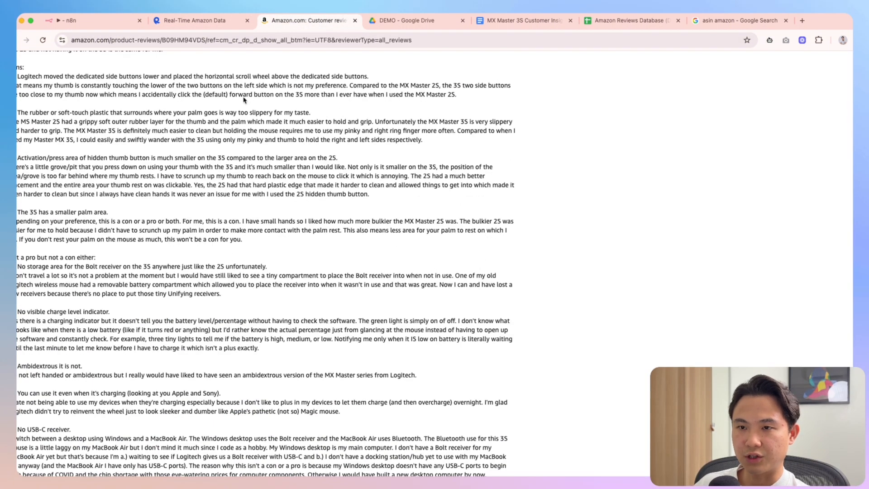
{"action": "left_click", "coordinate": [197, 20]}
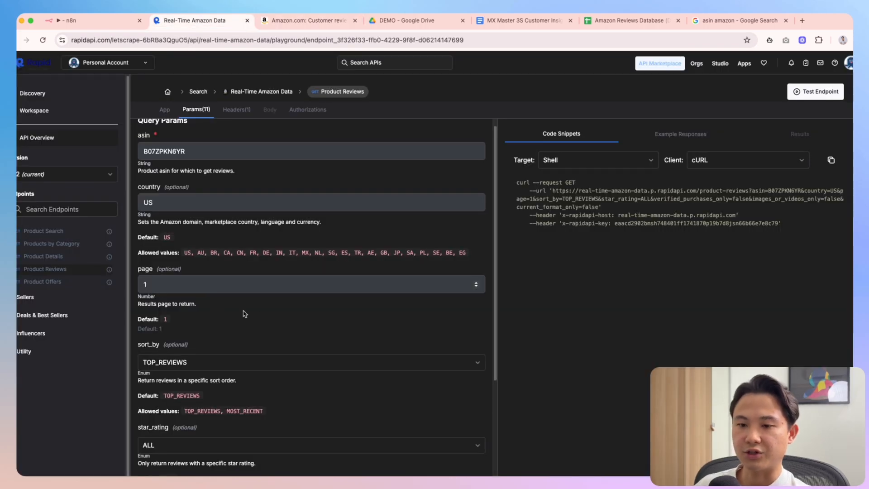
{"action": "scroll", "coordinate": [245, 314], "scroll_direction": "down", "scroll_amount": 1}
{"action": "left_click", "coordinate": [198, 356]}
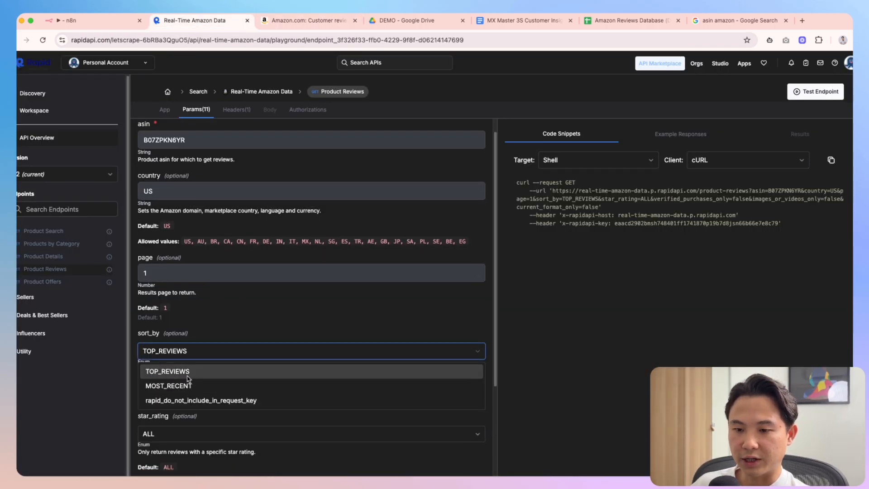
Sort the Amazon MX Master 3S reviews by Most recent
{"action": "key", "text": "ctrl+Tab"}
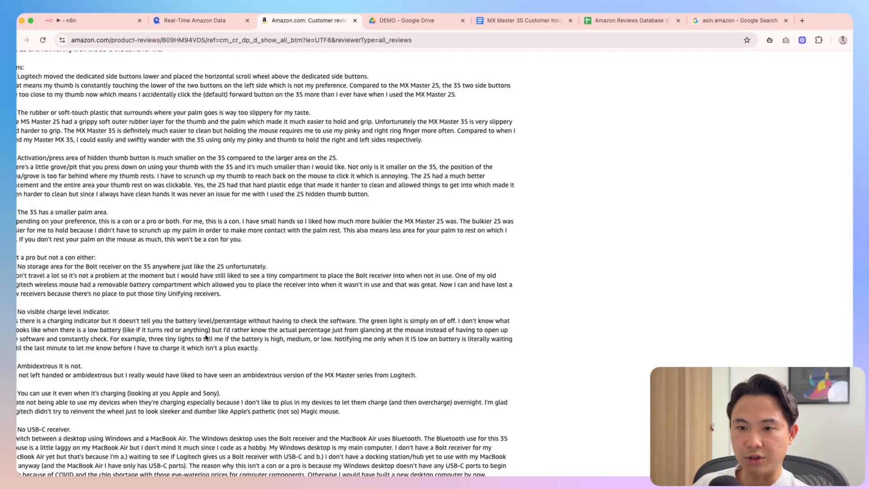
{"action": "scroll", "coordinate": [206, 337], "scroll_direction": "up", "scroll_amount": 20}
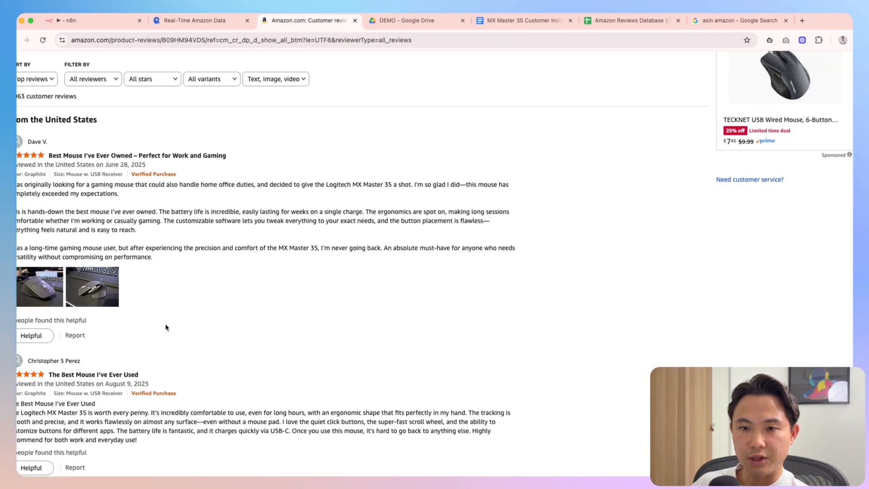
{"action": "scroll", "coordinate": [166, 327], "scroll_direction": "up", "scroll_amount": 3}
{"action": "left_click", "coordinate": [44, 187]}
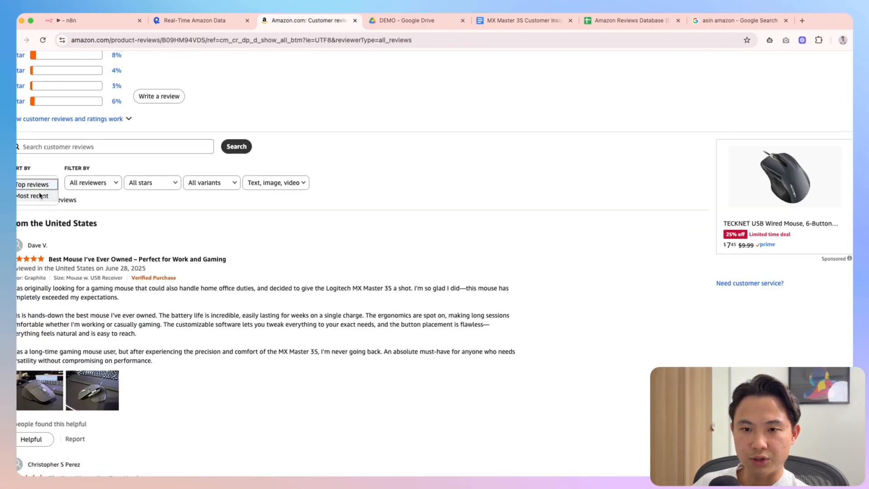
{"action": "left_click", "coordinate": [126, 209]}
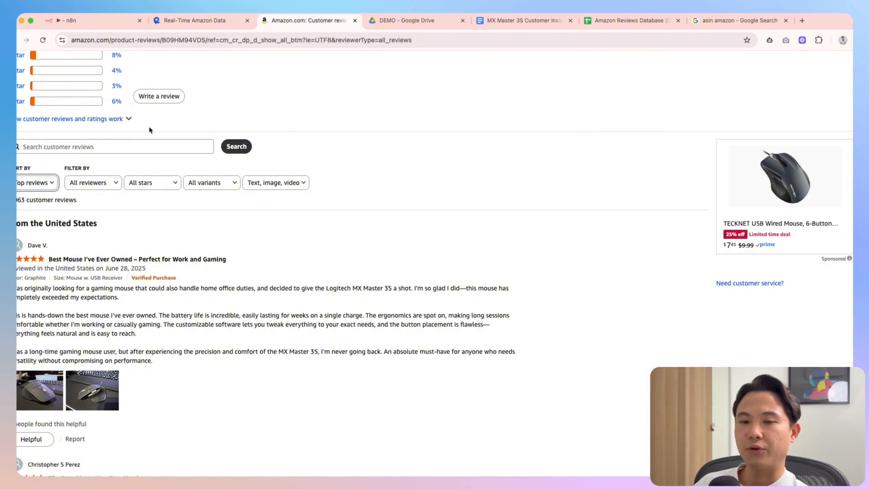
{"action": "left_click", "coordinate": [46, 183]}
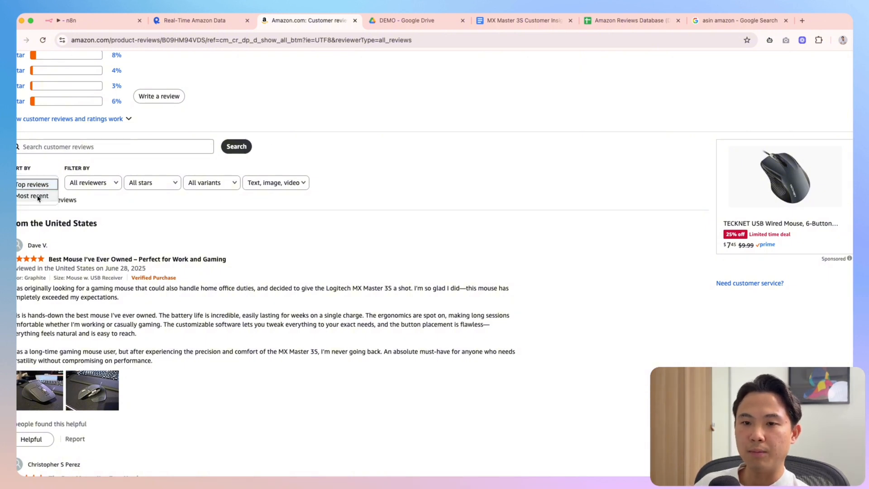
{"action": "left_click", "coordinate": [38, 198]}
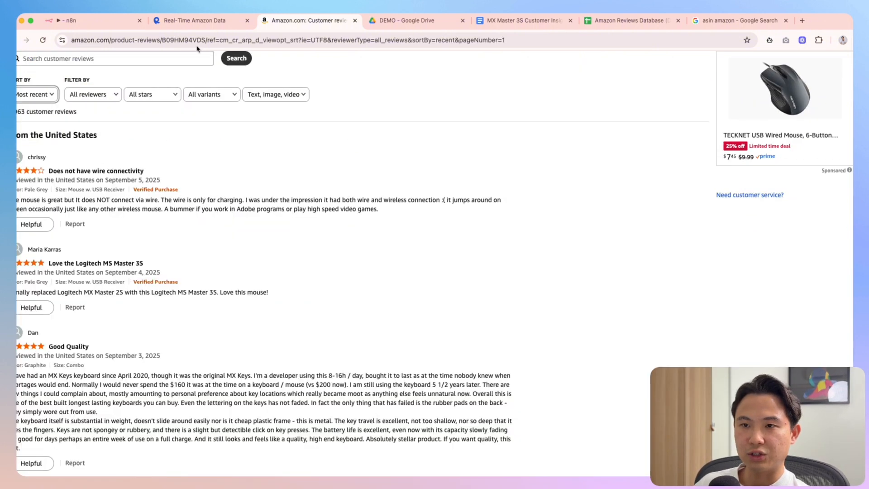
Set the request's sort_by to MOST_RECENT and compare it against Amazon's review order
{"action": "left_click", "coordinate": [202, 19]}
{"action": "left_click", "coordinate": [180, 356]}
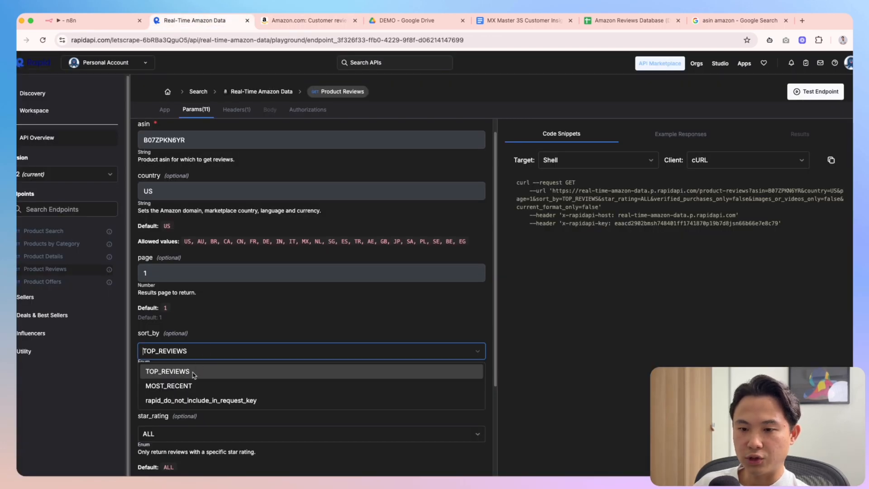
{"action": "left_click", "coordinate": [195, 383]}
{"action": "left_click", "coordinate": [298, 23]}
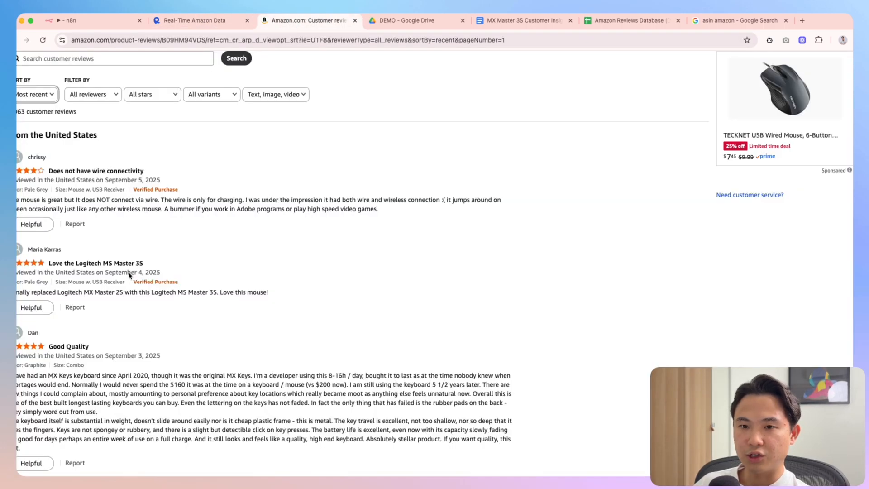
{"action": "scroll", "coordinate": [142, 263], "scroll_direction": "down", "scroll_amount": 5}
{"action": "scroll", "coordinate": [195, 245], "scroll_direction": "up", "scroll_amount": 5}
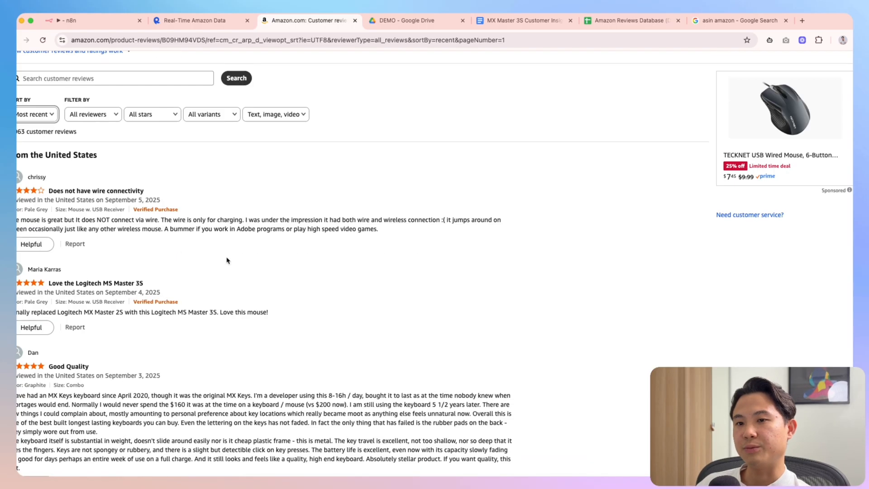
{"action": "left_click", "coordinate": [199, 23]}
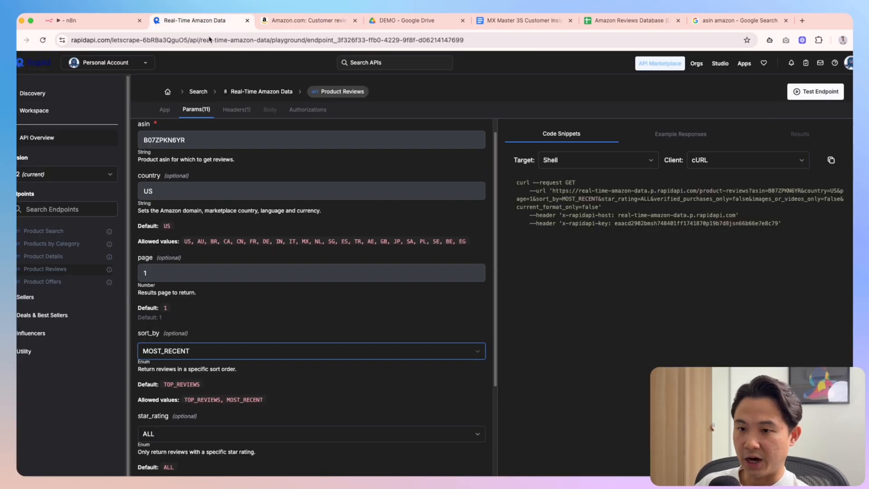
{"action": "scroll", "coordinate": [336, 353], "scroll_direction": "down", "scroll_amount": 1}
{"action": "scroll", "coordinate": [336, 354], "scroll_direction": "down", "scroll_amount": 3}
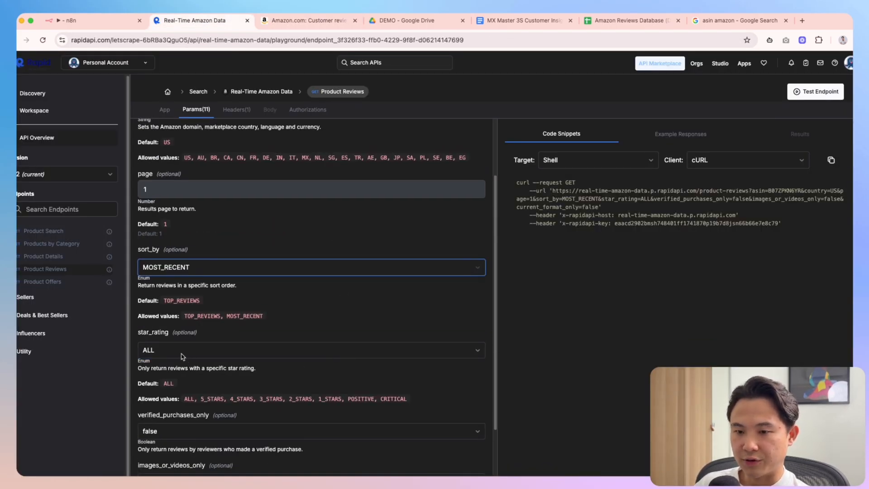
{"action": "left_click", "coordinate": [181, 353]}
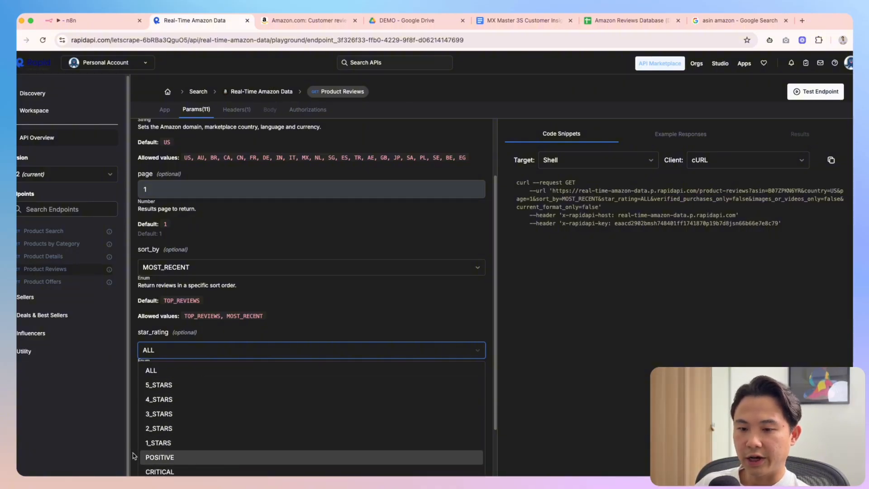
{"action": "left_click", "coordinate": [306, 20]}
{"action": "scroll", "coordinate": [294, 218], "scroll_direction": "up", "scroll_amount": 1}
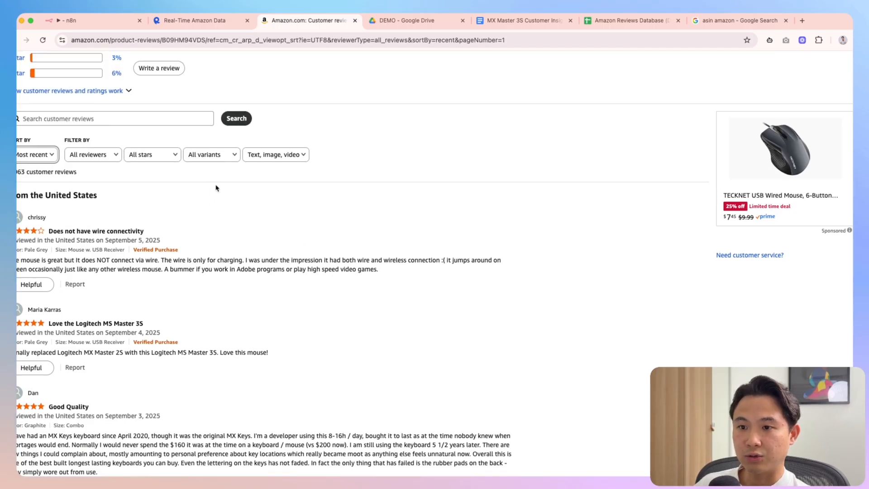
{"action": "left_click", "coordinate": [110, 159]}
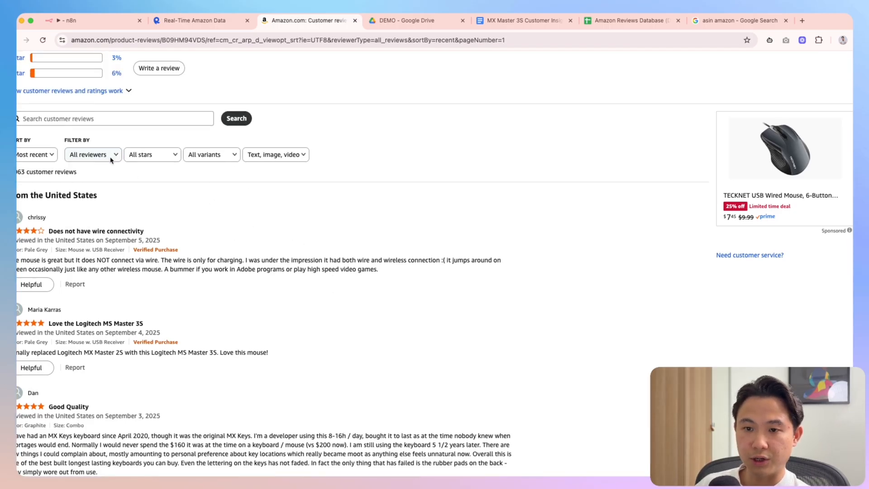
{"action": "left_click", "coordinate": [174, 204]}
{"action": "left_click", "coordinate": [157, 160]}
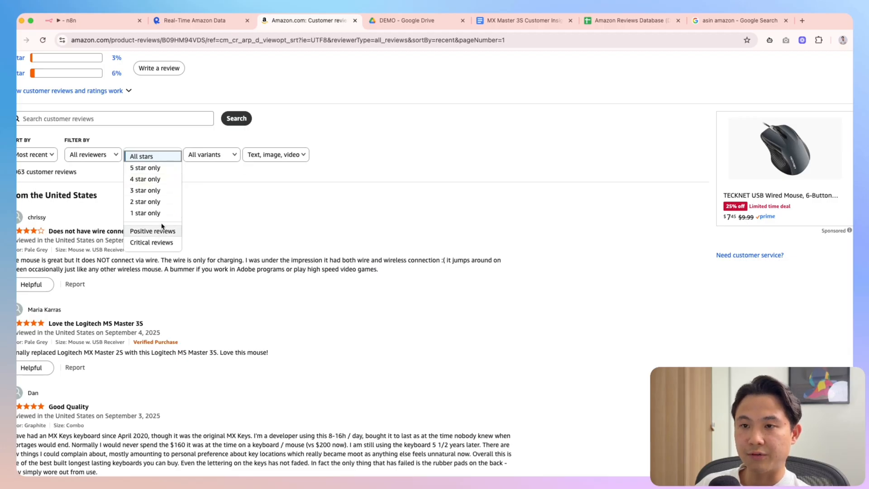
{"action": "key", "text": "ctrl+shift+Tab"}
{"action": "scroll", "coordinate": [317, 344], "scroll_direction": "down", "scroll_amount": 2}
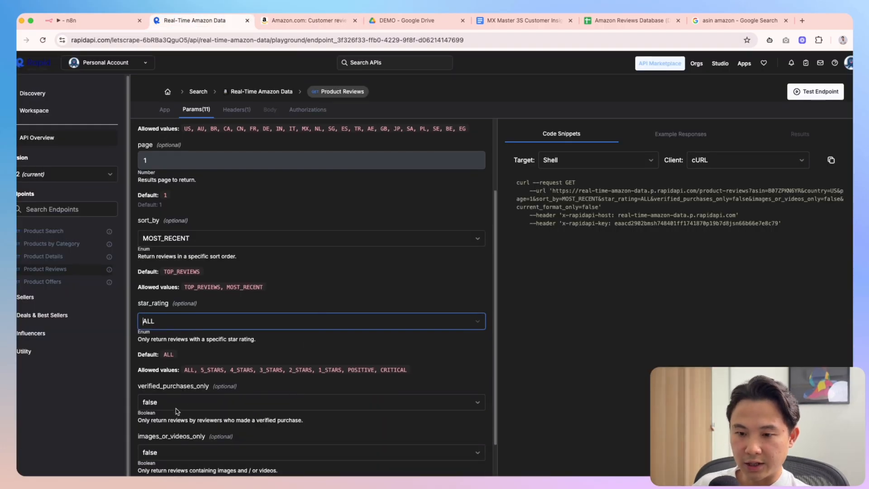
{"action": "left_click", "coordinate": [159, 405]}
{"action": "left_click", "coordinate": [299, 389]}
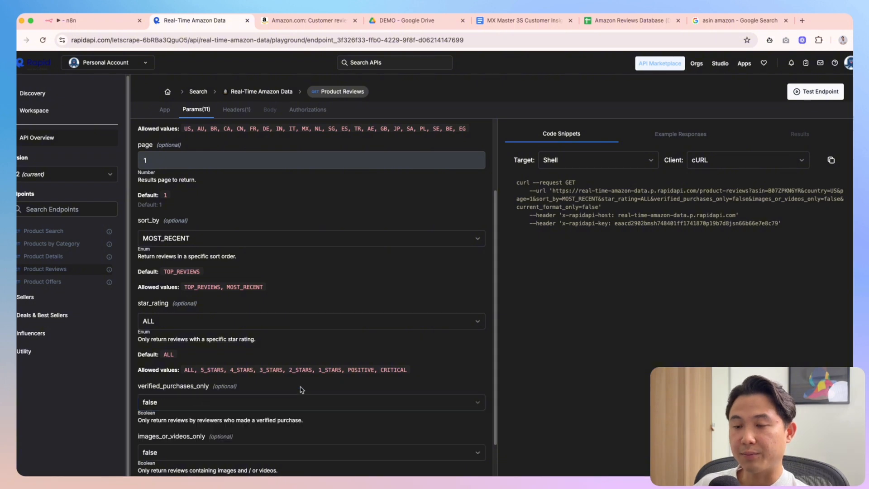
{"action": "left_click", "coordinate": [276, 17]}
{"action": "left_click", "coordinate": [220, 159]}
{"action": "left_click", "coordinate": [261, 207]}
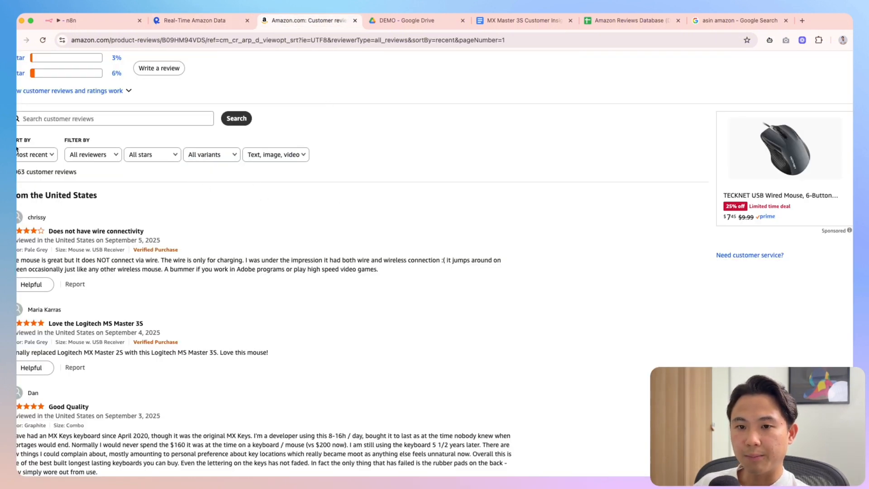
{"action": "left_click", "coordinate": [98, 158]}
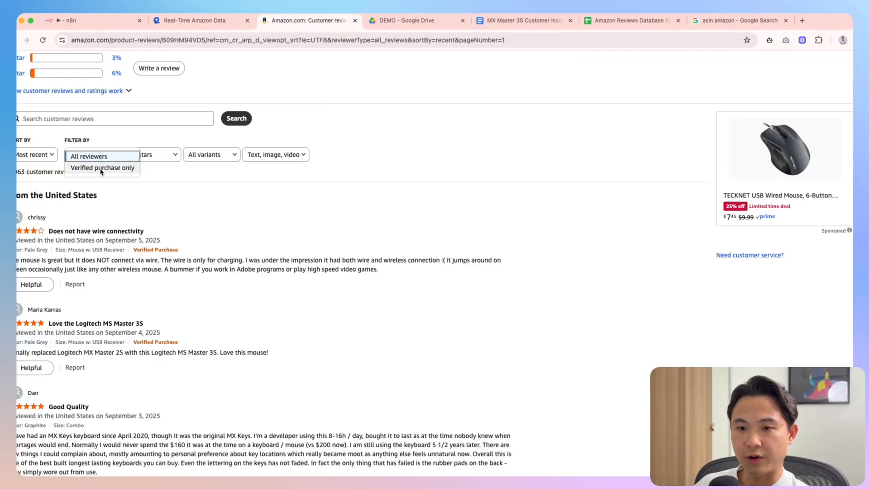
{"action": "left_click", "coordinate": [102, 167]}
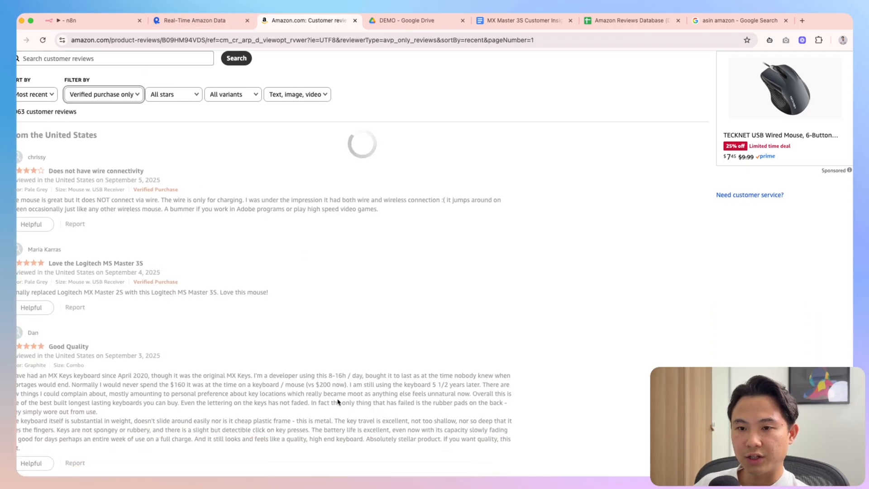
{"action": "scroll", "coordinate": [202, 355], "scroll_direction": "down", "scroll_amount": 6}
{"action": "scroll", "coordinate": [221, 364], "scroll_direction": "up", "scroll_amount": 6}
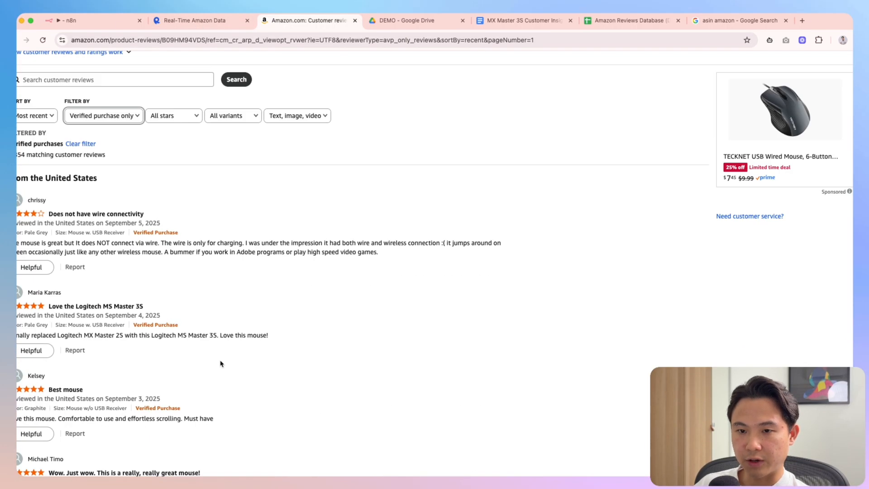
{"action": "left_click", "coordinate": [200, 20]}
{"action": "scroll", "coordinate": [190, 369], "scroll_direction": "down", "scroll_amount": 5}
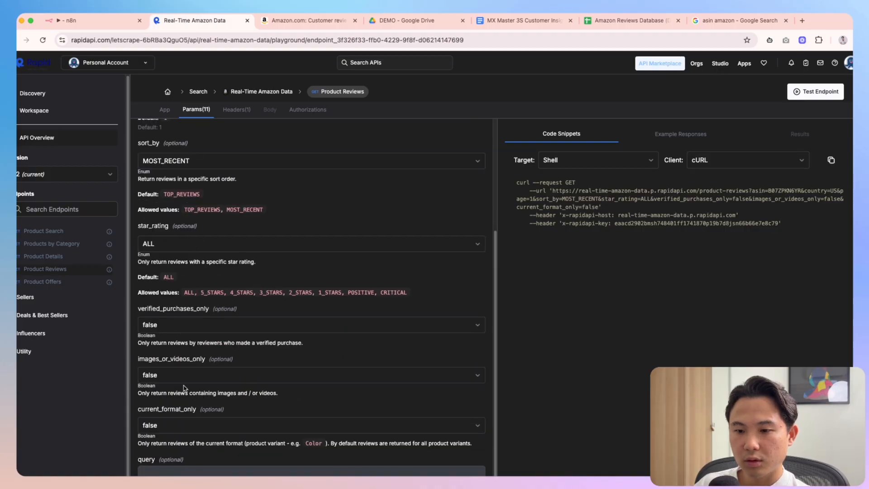
Check the Amazon reviews page's text, image, video filter options
{"action": "scroll", "coordinate": [190, 370], "scroll_direction": "down", "scroll_amount": 1}
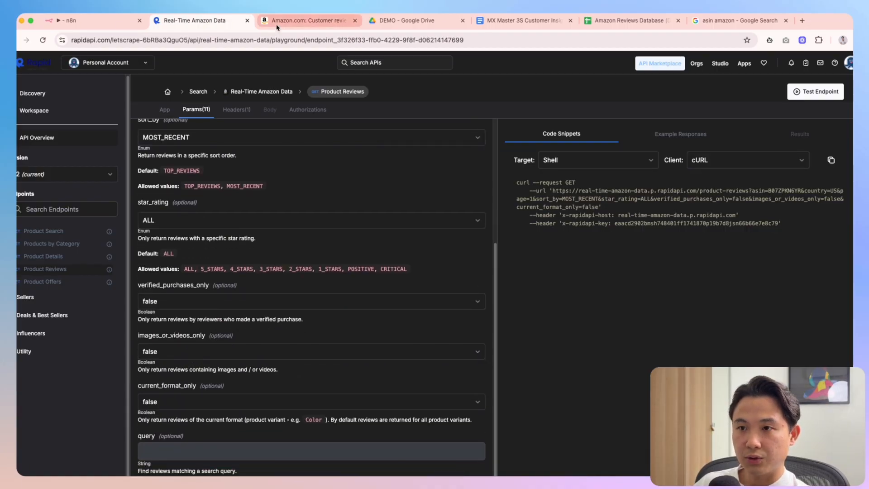
{"action": "left_click", "coordinate": [308, 20]}
{"action": "scroll", "coordinate": [278, 175], "scroll_direction": "up", "scroll_amount": 2}
{"action": "left_click", "coordinate": [298, 138]}
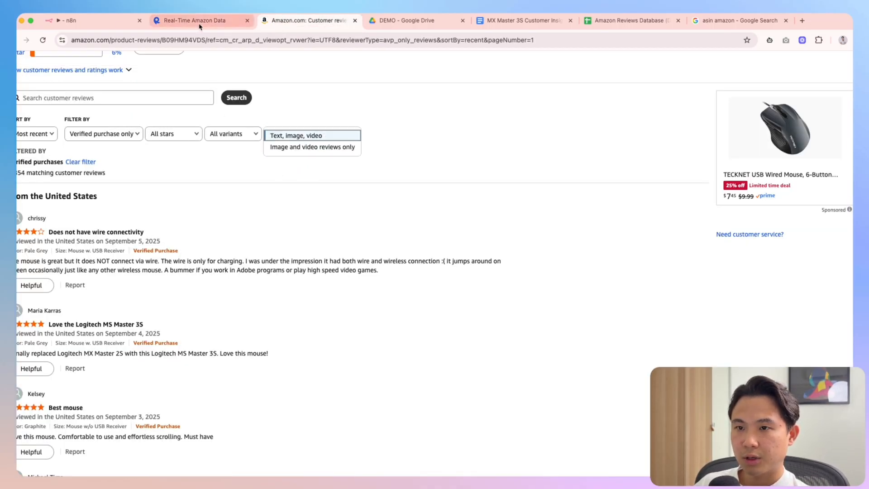
Review the RapidAPI playground settings, then return to the Amazon reviews page's address bar
{"action": "left_click", "coordinate": [197, 20]}
{"action": "scroll", "coordinate": [188, 408], "scroll_direction": "down", "scroll_amount": 6}
{"action": "scroll", "coordinate": [188, 409], "scroll_direction": "down", "scroll_amount": 4}
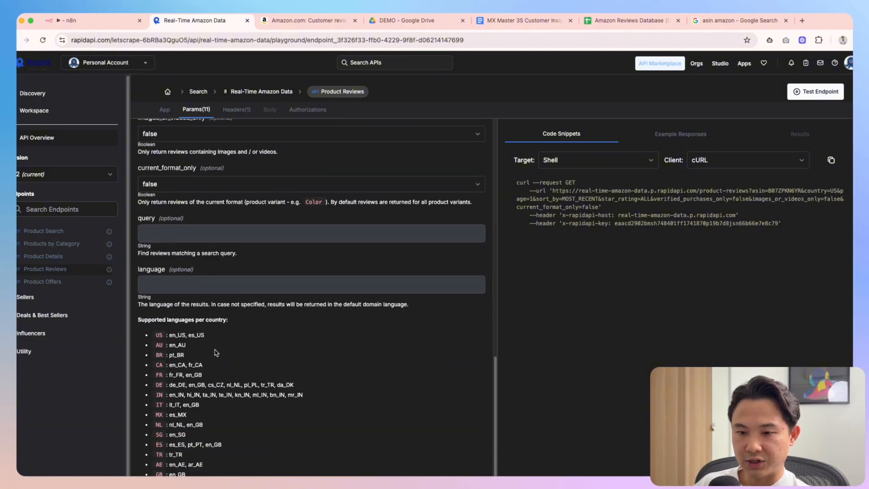
{"action": "scroll", "coordinate": [191, 223], "scroll_direction": "down", "scroll_amount": 3}
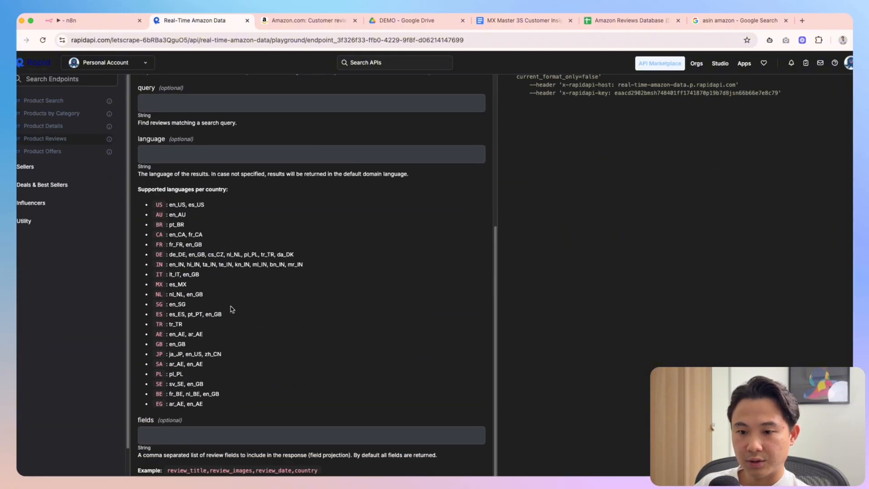
{"action": "scroll", "coordinate": [229, 306], "scroll_direction": "up", "scroll_amount": 9}
{"action": "scroll", "coordinate": [263, 349], "scroll_direction": "up", "scroll_amount": 8}
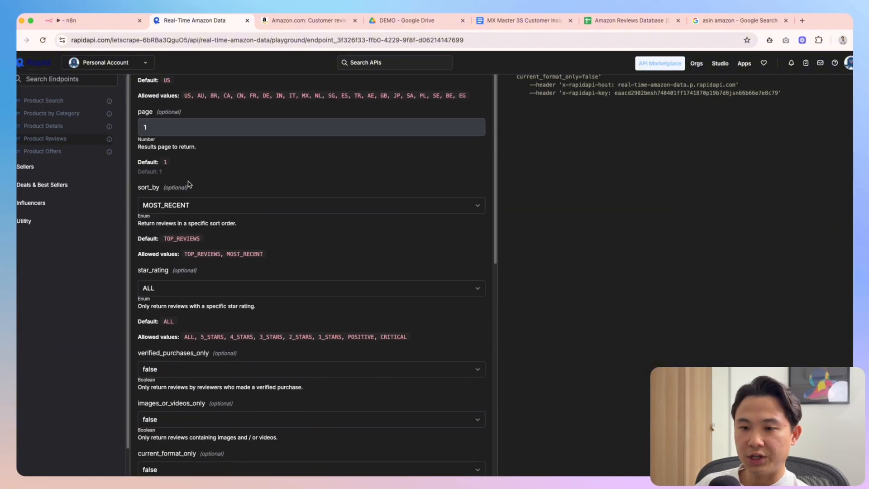
{"action": "scroll", "coordinate": [212, 441], "scroll_direction": "down", "scroll_amount": 2}
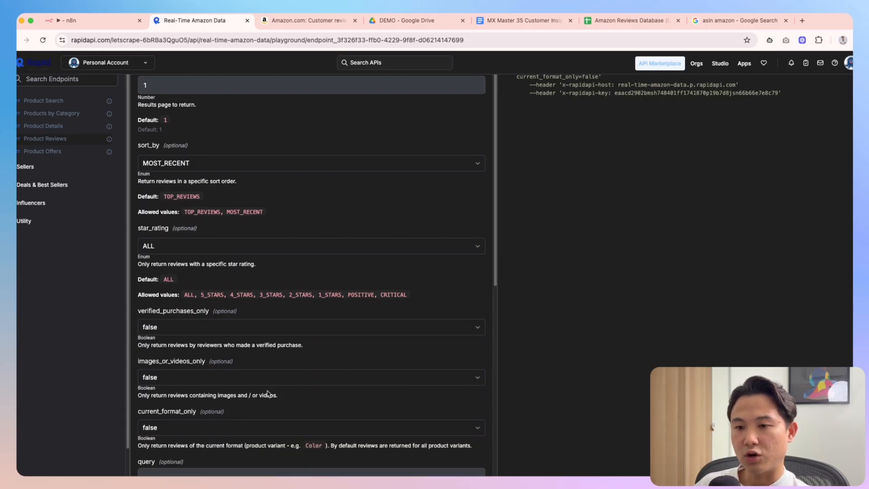
{"action": "scroll", "coordinate": [267, 394], "scroll_direction": "up", "scroll_amount": 4}
{"action": "scroll", "coordinate": [267, 392], "scroll_direction": "up", "scroll_amount": 6}
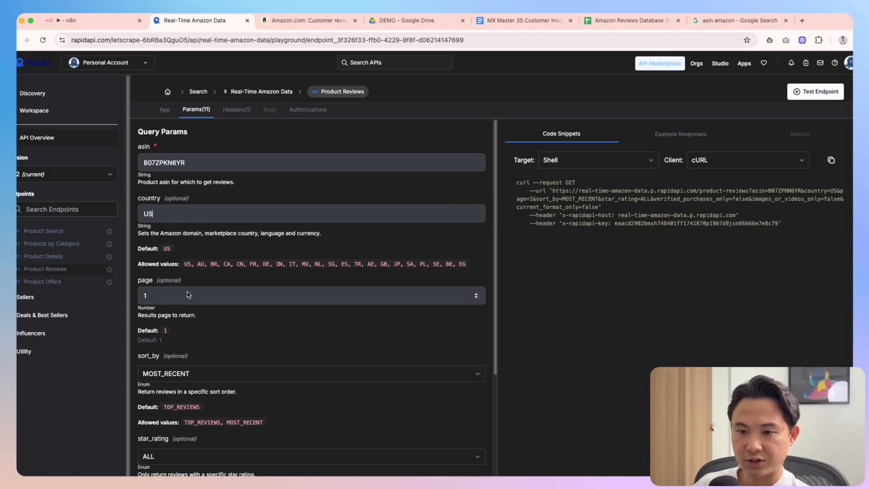
{"action": "key", "text": "ctrl+Tab"}
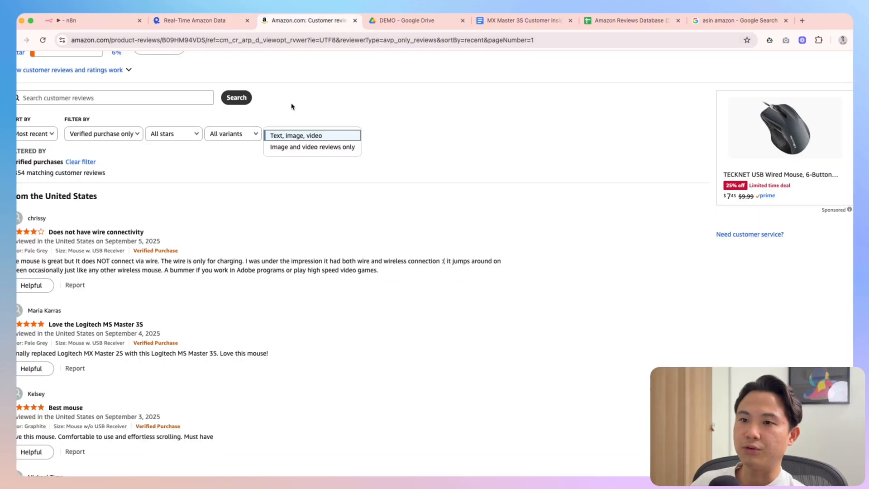
{"action": "left_click", "coordinate": [177, 40]}
Copy ASIN B09HM94VDS from the Amazon URL into the playground's asin parameter
{"action": "double_click", "coordinate": [227, 40]}
{"action": "key", "text": "ctrl+c"}
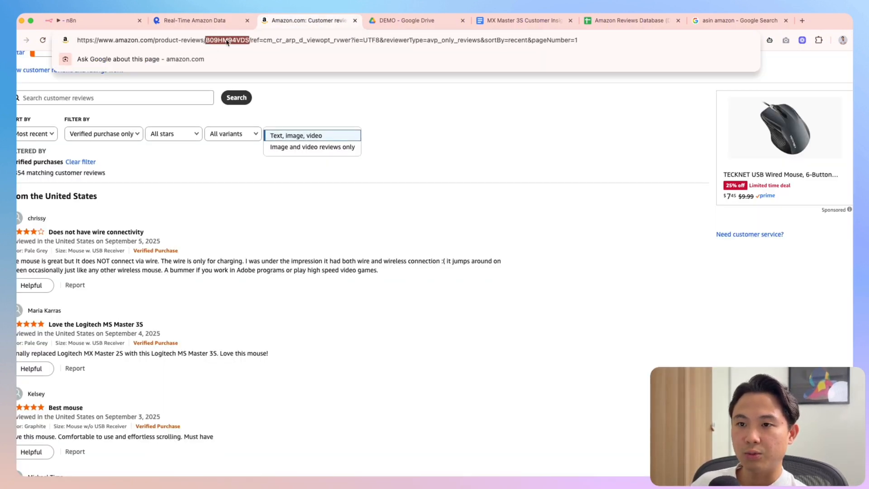
{"action": "left_click", "coordinate": [189, 23]}
{"action": "double_click", "coordinate": [207, 166]}
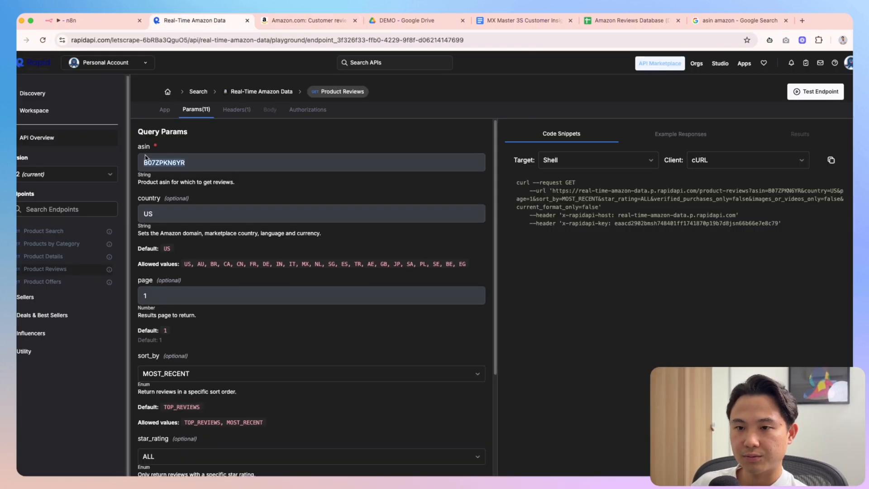
{"action": "key", "text": "ctrl+v"}
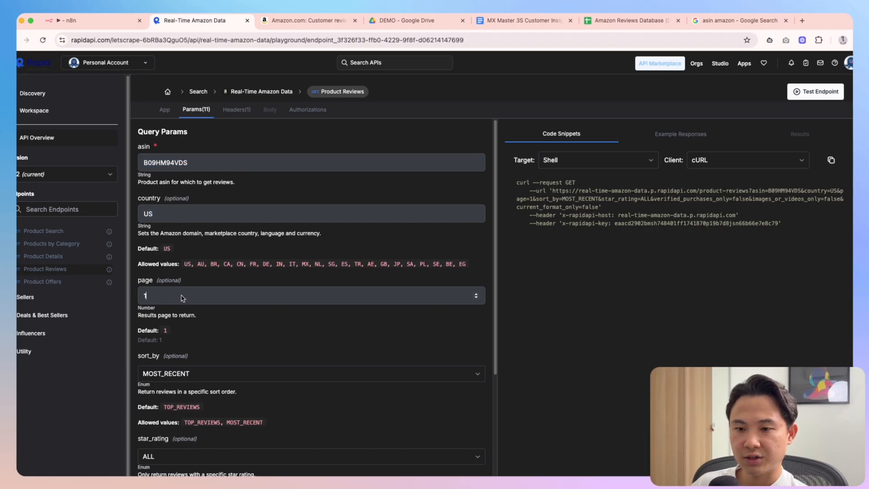
{"action": "scroll", "coordinate": [192, 325], "scroll_direction": "down", "scroll_amount": 1}
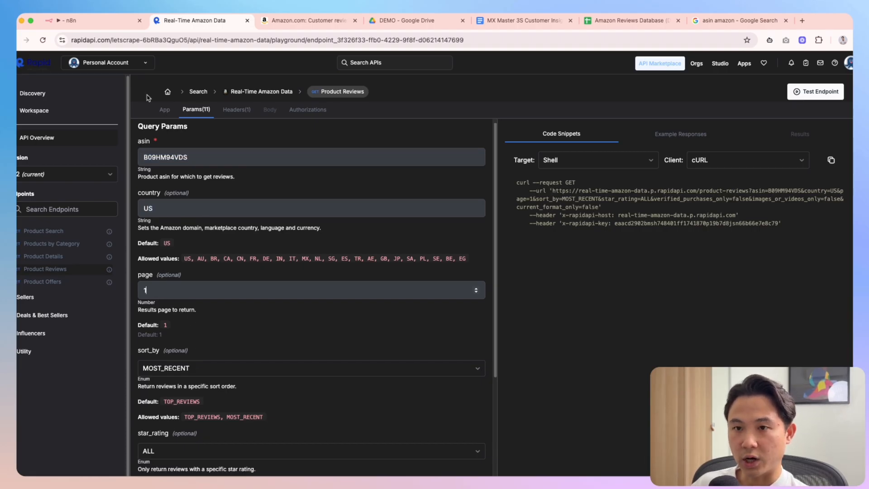
Sort Amazon's reviews by top reviews and set sort_by to TOP_REVIEWS to match
{"action": "left_click", "coordinate": [303, 21]}
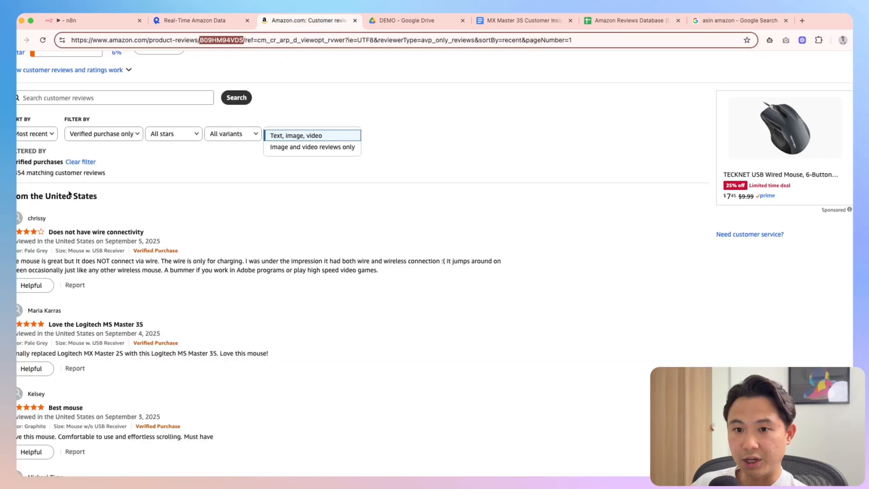
{"action": "left_click", "coordinate": [40, 144]}
{"action": "left_click", "coordinate": [38, 136]}
{"action": "left_click", "coordinate": [208, 23]}
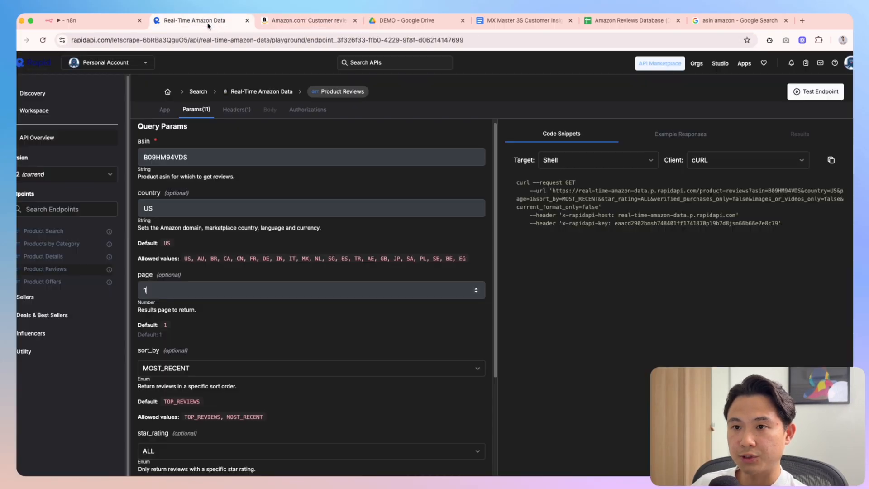
{"action": "left_click", "coordinate": [192, 368]}
{"action": "left_click", "coordinate": [195, 386]}
{"action": "scroll", "coordinate": [199, 384], "scroll_direction": "down", "scroll_amount": 2}
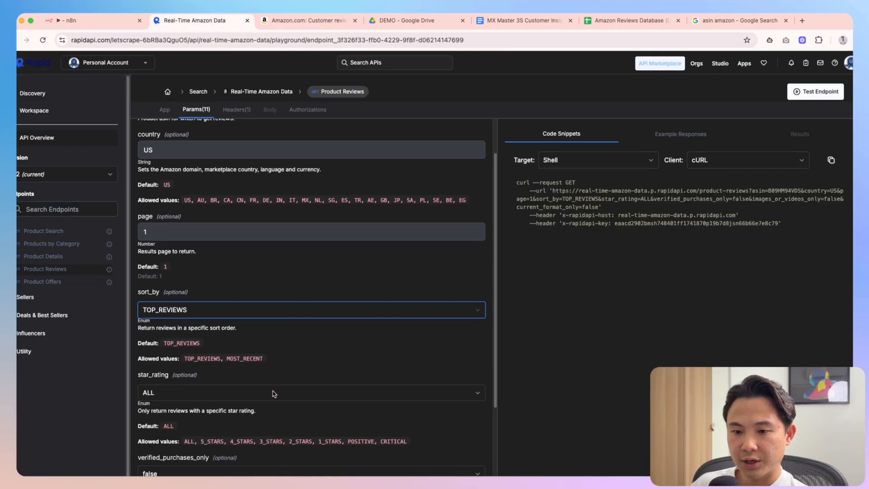
Filter Amazon to 1-star reviews and set star_rating to 1_STARS
{"action": "left_click", "coordinate": [306, 28]}
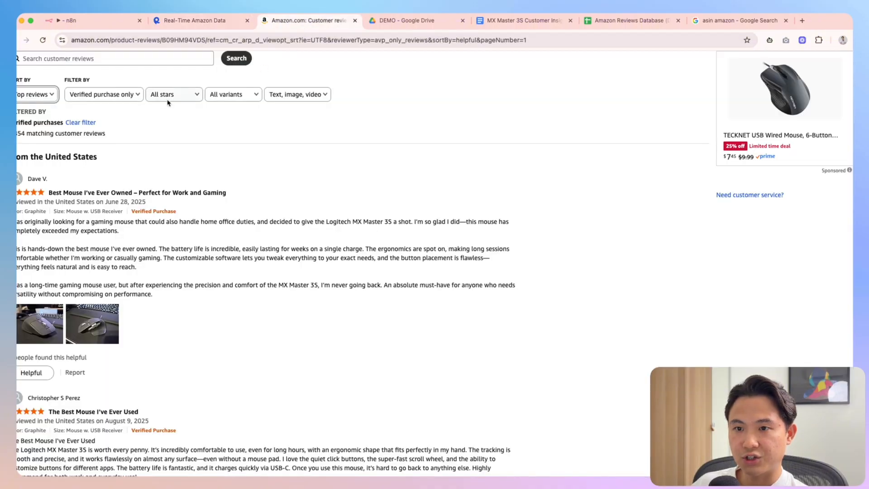
{"action": "left_click", "coordinate": [178, 95]}
{"action": "left_click", "coordinate": [178, 151]}
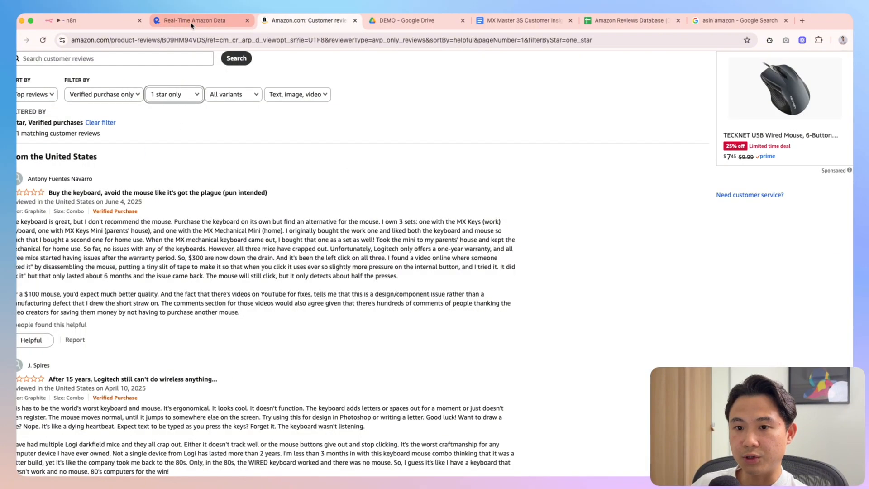
{"action": "left_click", "coordinate": [189, 25]}
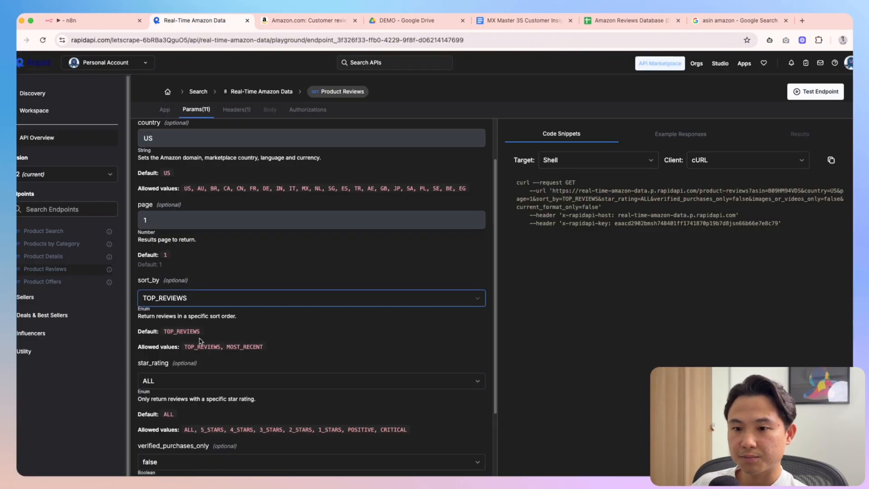
{"action": "left_click", "coordinate": [164, 385]}
{"action": "left_click", "coordinate": [174, 471]}
{"action": "scroll", "coordinate": [308, 335], "scroll_direction": "down", "scroll_amount": 2}
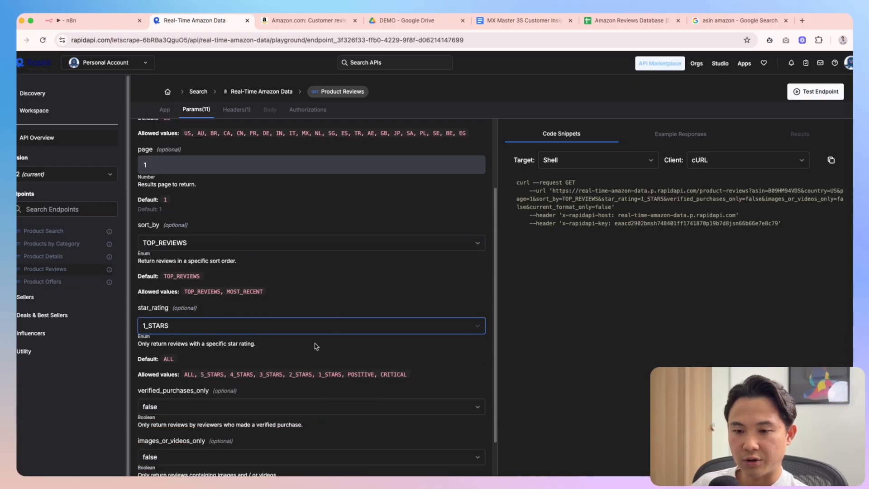
{"action": "scroll", "coordinate": [316, 347], "scroll_direction": "down", "scroll_amount": 1}
Set verified_purchases_only to true, checking Amazon's verified purchase filter
{"action": "left_click", "coordinate": [193, 394]}
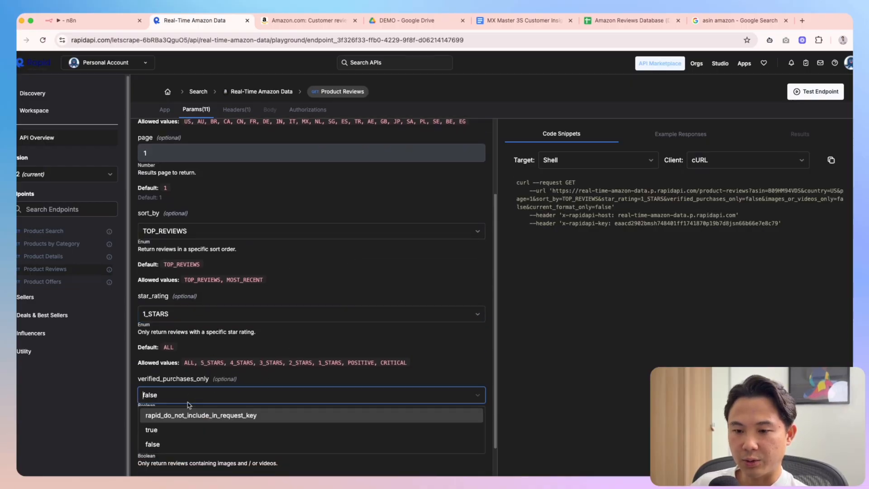
{"action": "left_click", "coordinate": [183, 429]}
{"action": "key", "text": "ctrl+Tab"}
{"action": "left_click", "coordinate": [109, 94]}
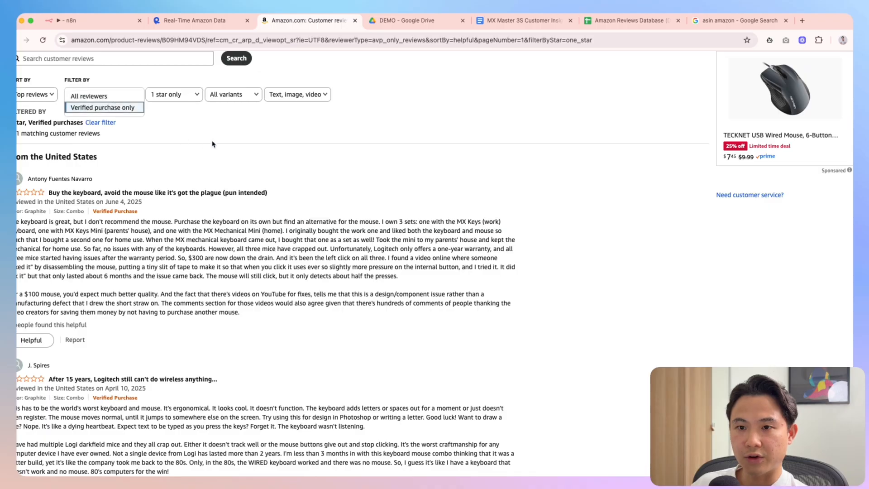
{"action": "left_click", "coordinate": [195, 20]}
{"action": "scroll", "coordinate": [210, 425], "scroll_direction": "down", "scroll_amount": 1}
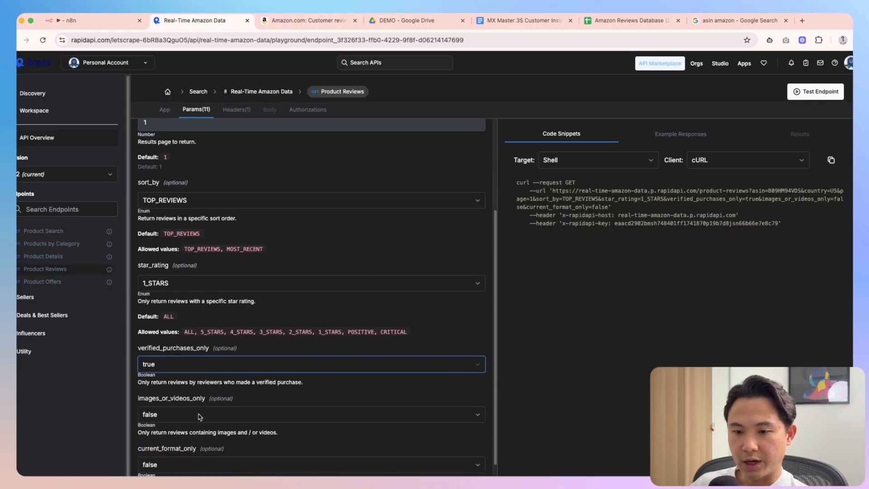
Look over Amazon's review media type options against the remaining playground parameters
{"action": "left_click", "coordinate": [308, 20]}
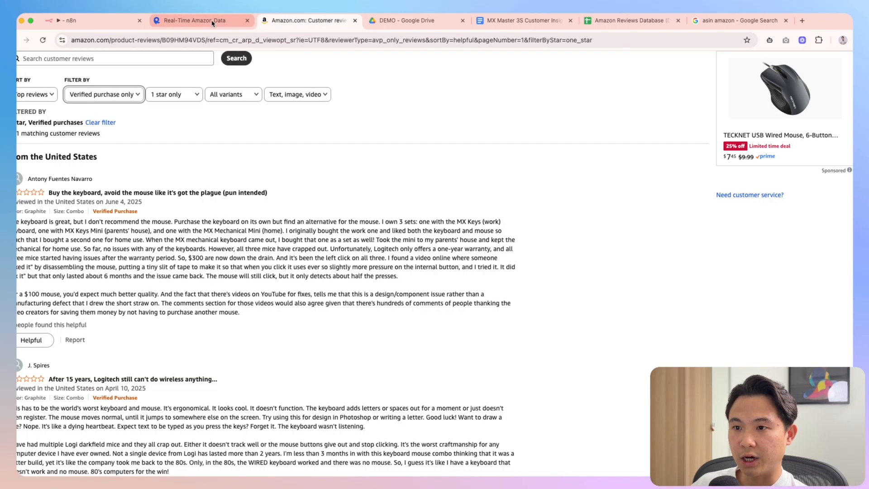
{"action": "left_click", "coordinate": [296, 95]}
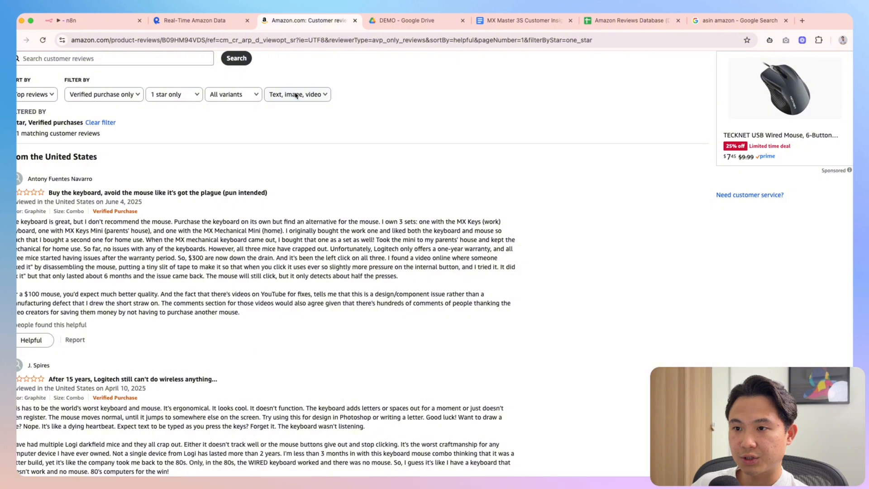
{"action": "left_click", "coordinate": [325, 145]}
{"action": "left_click", "coordinate": [201, 21]}
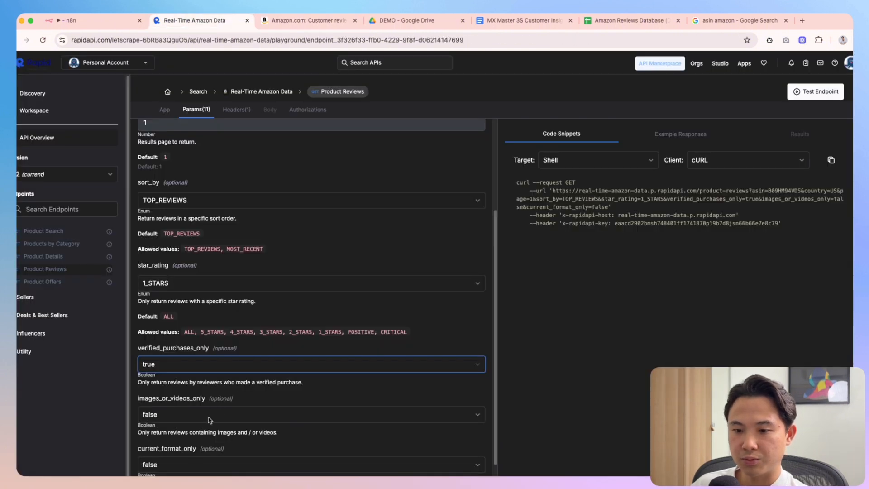
{"action": "scroll", "coordinate": [211, 419], "scroll_direction": "down", "scroll_amount": 5}
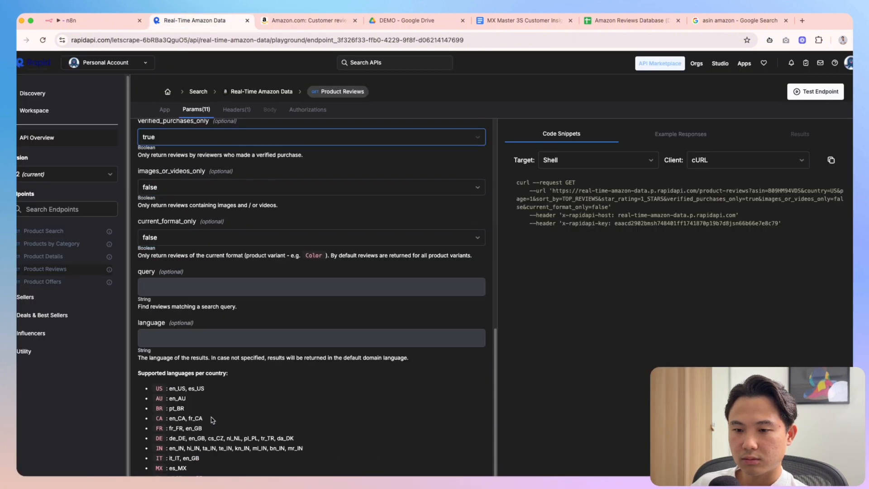
{"action": "scroll", "coordinate": [222, 407], "scroll_direction": "down", "scroll_amount": 1}
{"action": "scroll", "coordinate": [232, 370], "scroll_direction": "down", "scroll_amount": 3}
Run the Product Reviews request with Test Endpoint
{"action": "scroll", "coordinate": [233, 373], "scroll_direction": "up", "scroll_amount": 3}
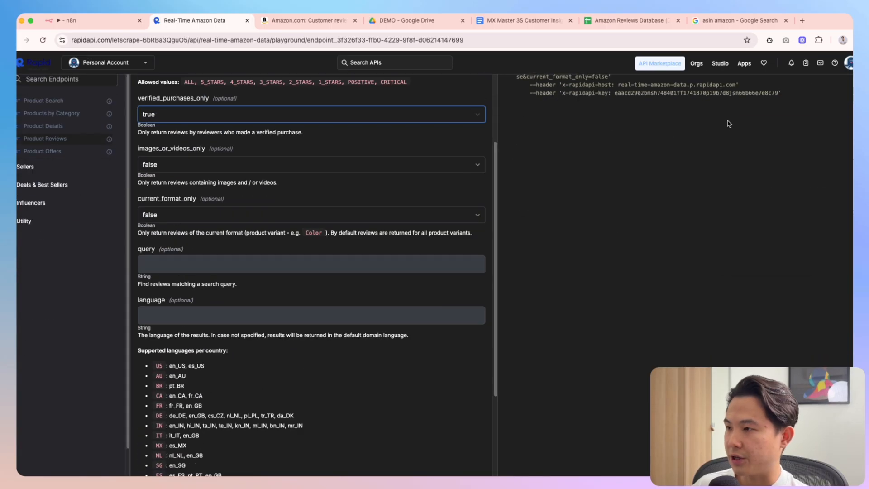
{"action": "right_click", "coordinate": [723, 120]}
{"action": "left_click", "coordinate": [625, 177]}
{"action": "scroll", "coordinate": [802, 265], "scroll_direction": "up", "scroll_amount": 3}
{"action": "left_click", "coordinate": [816, 92]}
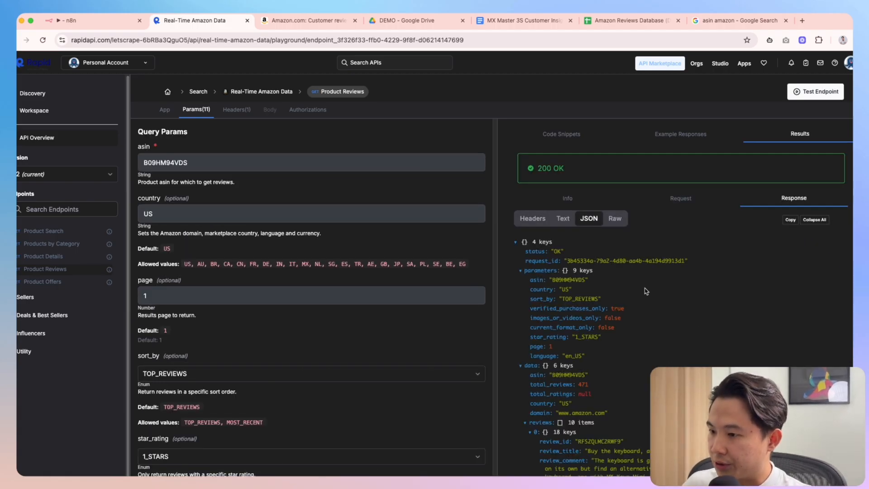
Scroll the 200 OK JSON results and compare the first reviews with Amazon's 1-star page
{"action": "scroll", "coordinate": [616, 274], "scroll_direction": "down", "scroll_amount": 1}
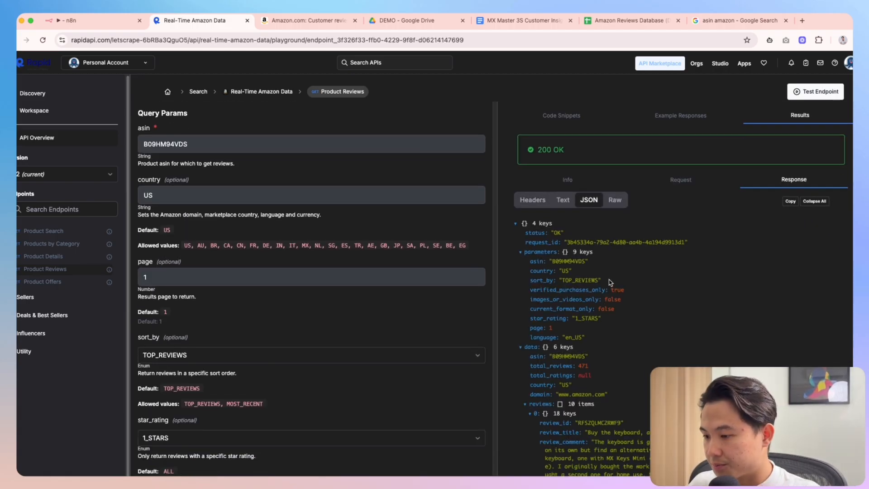
{"action": "scroll", "coordinate": [610, 283], "scroll_direction": "down", "scroll_amount": 1}
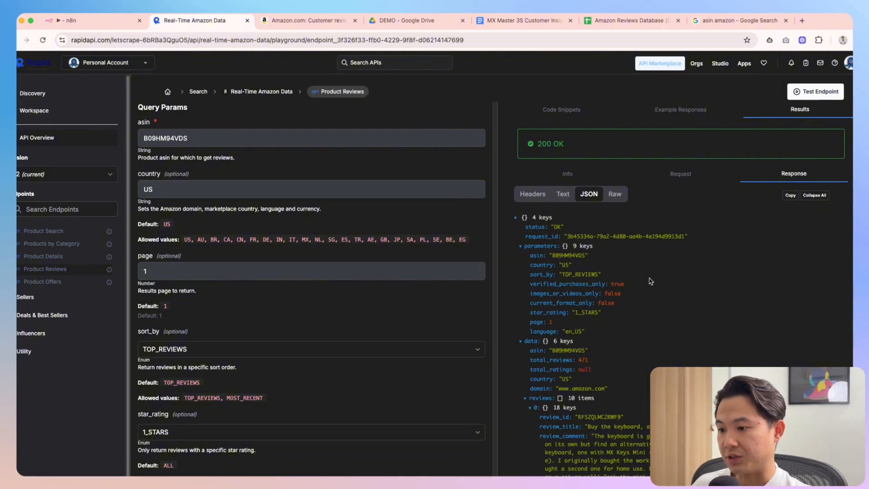
{"action": "scroll", "coordinate": [650, 281], "scroll_direction": "down", "scroll_amount": 4}
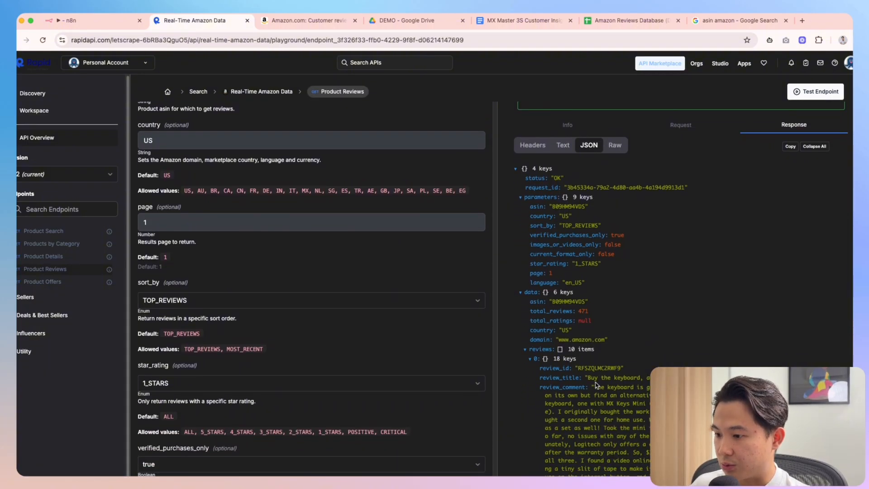
{"action": "left_click", "coordinate": [308, 20]}
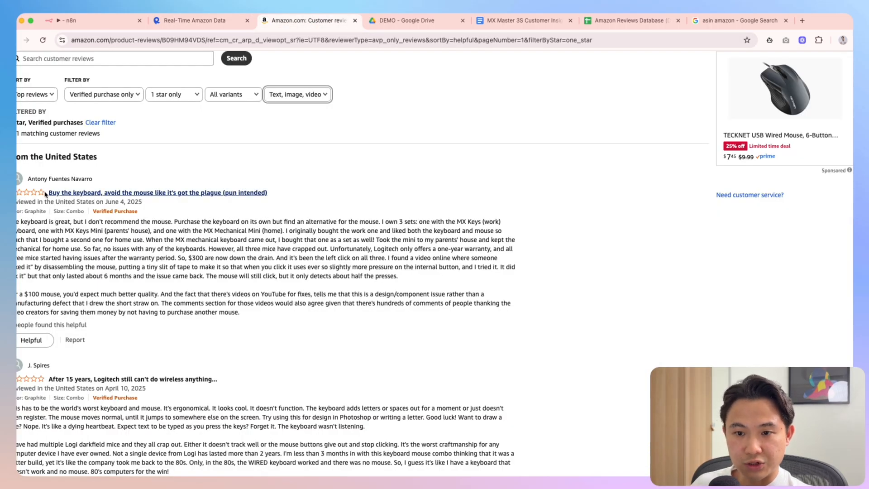
{"action": "left_click", "coordinate": [199, 21]}
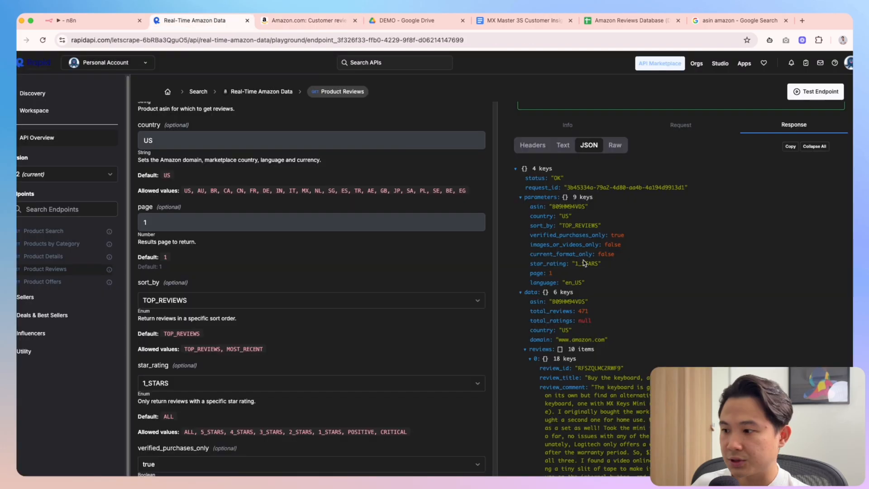
{"action": "scroll", "coordinate": [584, 263], "scroll_direction": "down", "scroll_amount": 10}
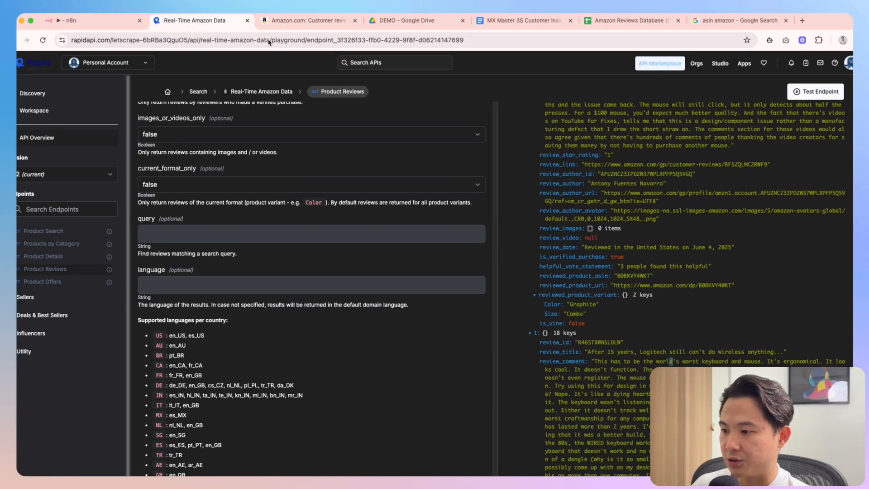
Compare further reviews in the response against Amazon, finishing on the Amazon reviews page
{"action": "left_click", "coordinate": [307, 20]}
{"action": "scroll", "coordinate": [189, 288], "scroll_direction": "down", "scroll_amount": 1}
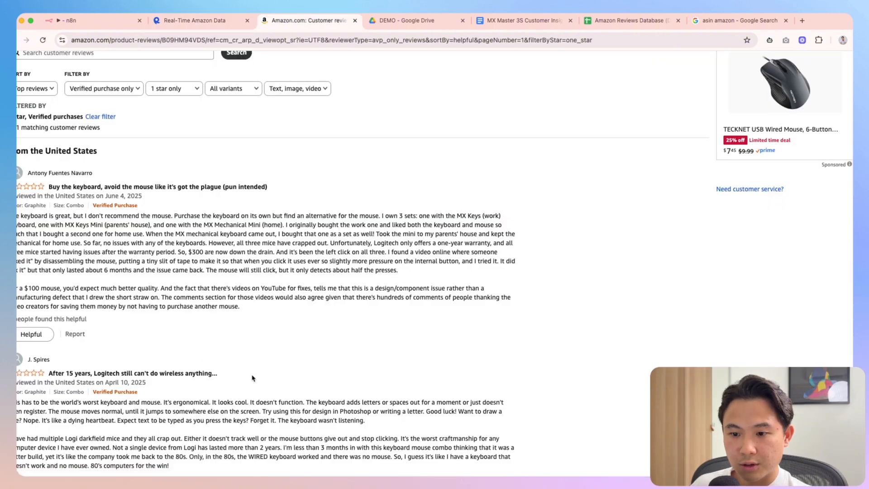
{"action": "left_click_drag", "start_coordinate": [252, 378], "coordinate": [73, 374]}
{"action": "scroll", "coordinate": [223, 291], "scroll_direction": "down", "scroll_amount": 5}
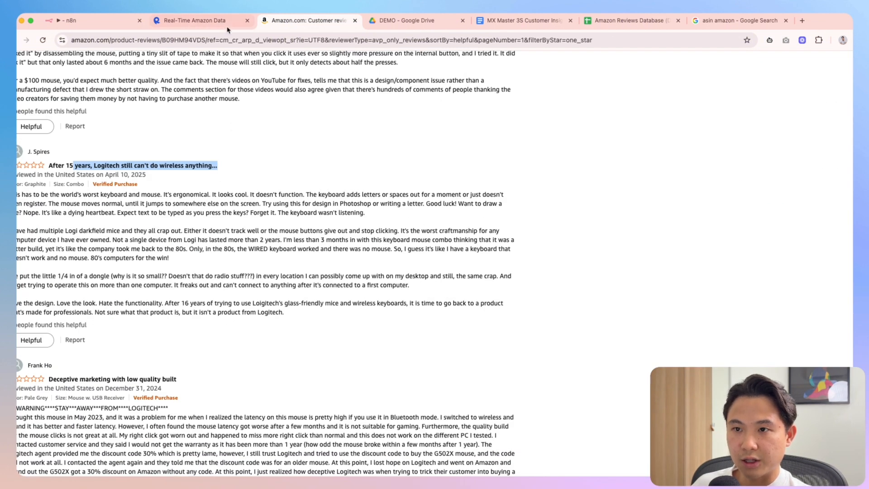
{"action": "left_click", "coordinate": [228, 26]}
{"action": "scroll", "coordinate": [663, 364], "scroll_direction": "down", "scroll_amount": 10}
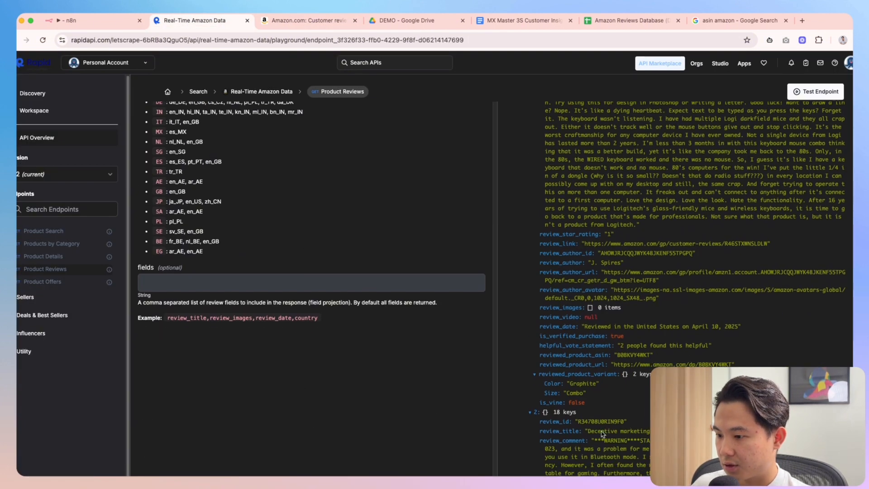
{"action": "left_click", "coordinate": [299, 20]}
{"action": "scroll", "coordinate": [300, 289], "scroll_direction": "down", "scroll_amount": 15}
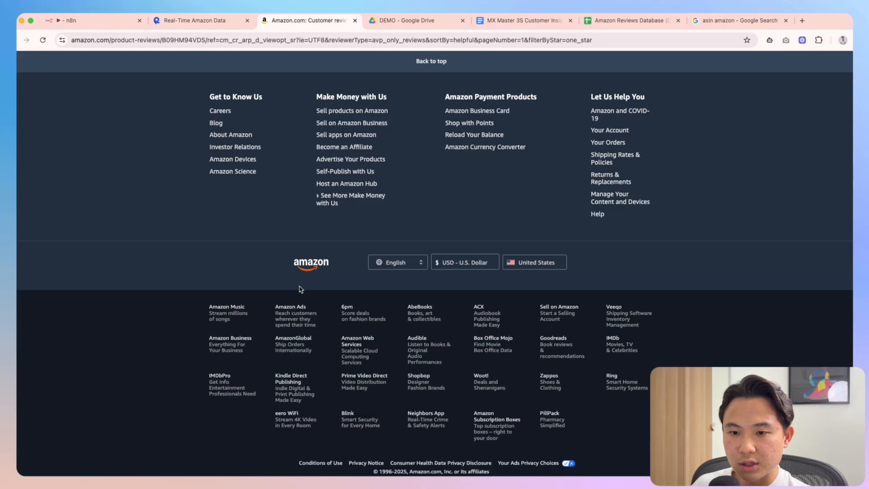
Scroll the JSON response to review 9's title and compare it with Amazon's reviews
{"action": "scroll", "coordinate": [299, 289], "scroll_direction": "up", "scroll_amount": 7}
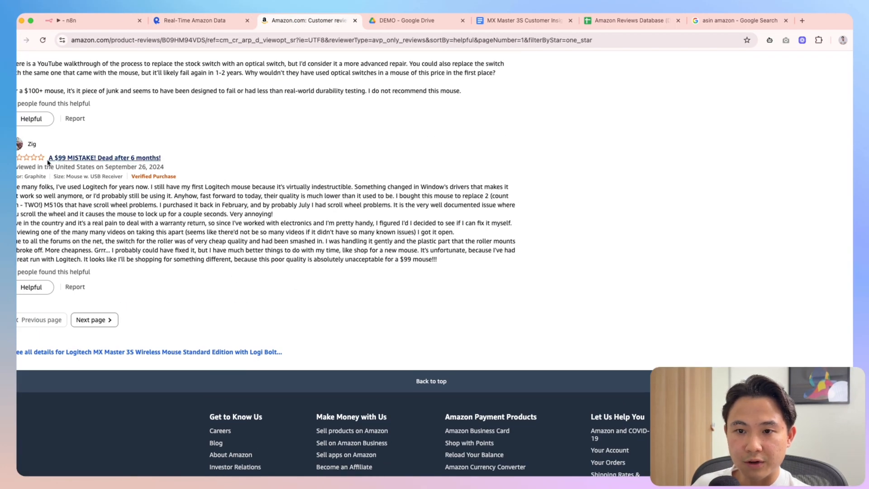
{"action": "left_click", "coordinate": [194, 21]}
{"action": "scroll", "coordinate": [742, 339], "scroll_direction": "down", "scroll_amount": 15}
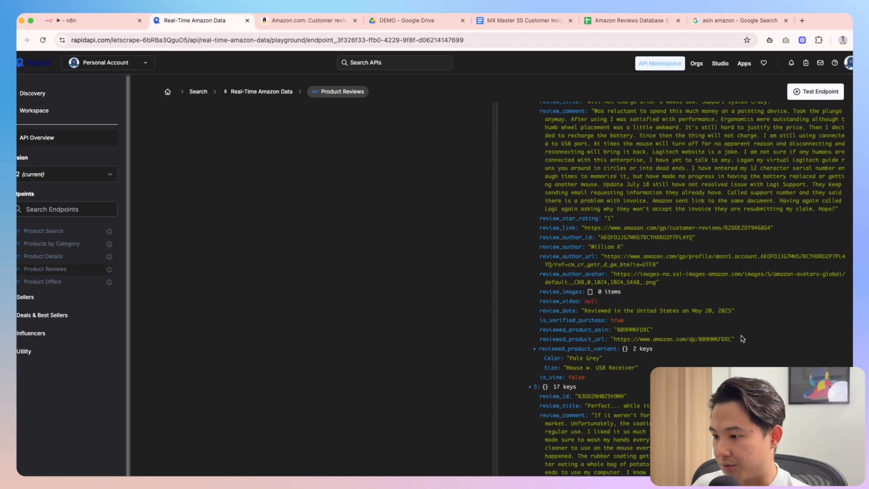
{"action": "scroll", "coordinate": [743, 339], "scroll_direction": "down", "scroll_amount": 5}
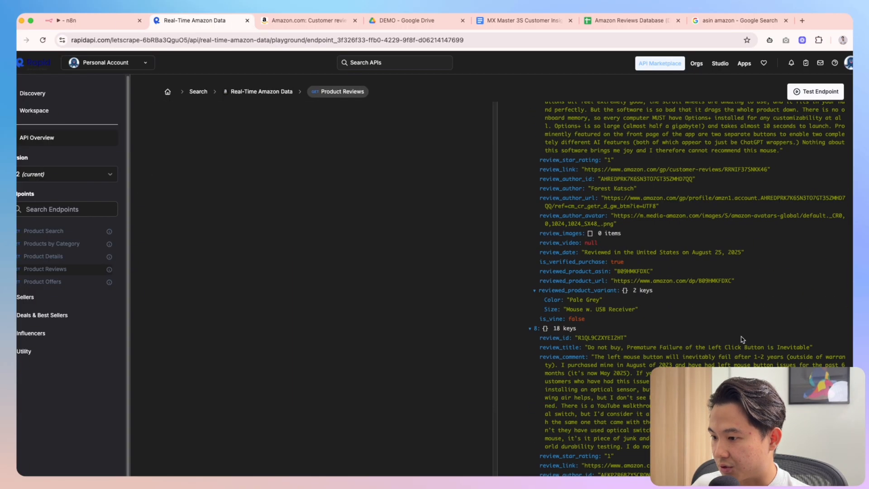
{"action": "scroll", "coordinate": [742, 339], "scroll_direction": "down", "scroll_amount": 6}
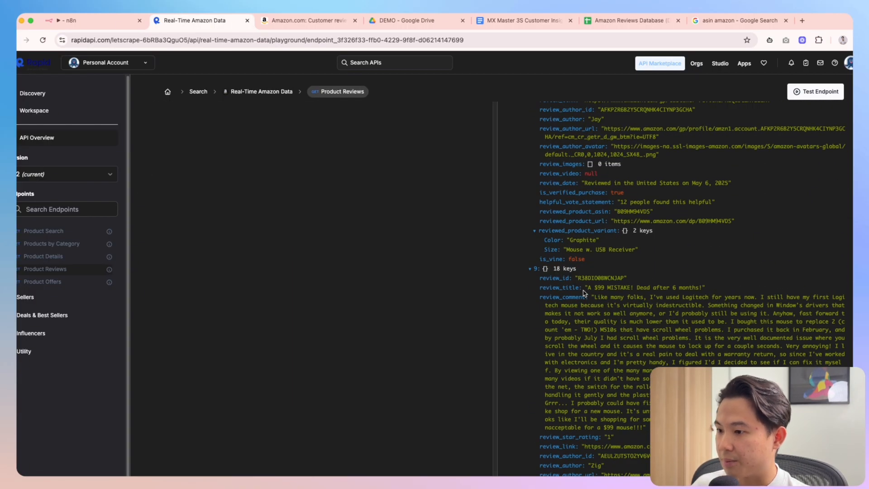
{"action": "scroll", "coordinate": [748, 358], "scroll_direction": "down", "scroll_amount": 5}
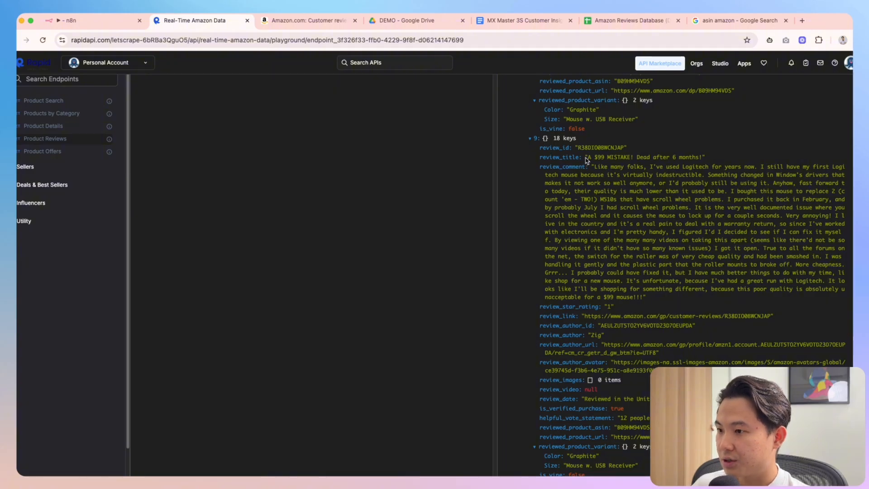
{"action": "left_click_drag", "start_coordinate": [586, 160], "coordinate": [707, 160]}
{"action": "left_click", "coordinate": [747, 170]}
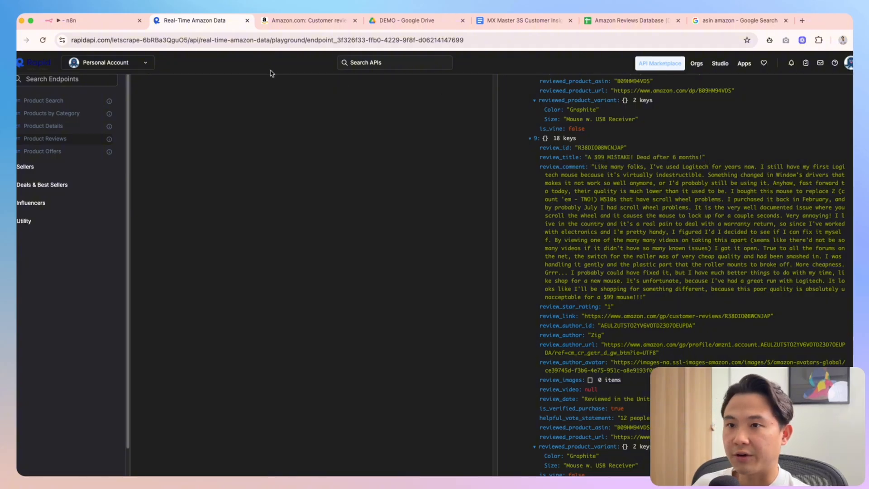
{"action": "left_click", "coordinate": [302, 21]}
{"action": "left_click", "coordinate": [186, 20]}
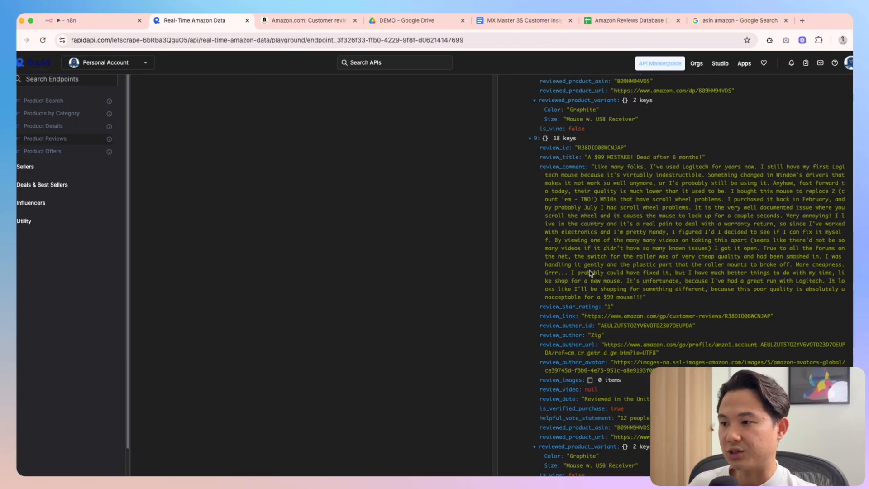
Scroll back up to Query Params showing asin B09HM94VDS, TOP_REVIEWS, 1_STARS and 200 OK
{"action": "scroll", "coordinate": [591, 272], "scroll_direction": "up", "scroll_amount": 20}
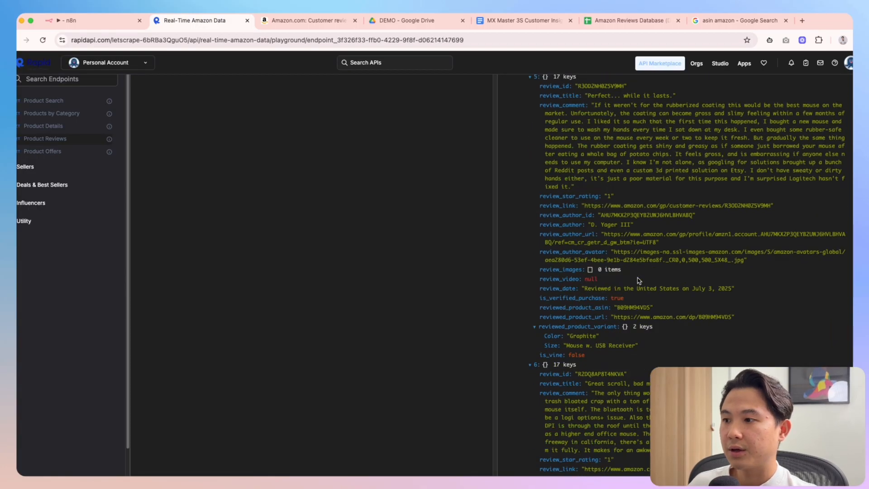
{"action": "scroll", "coordinate": [639, 281], "scroll_direction": "up", "scroll_amount": 15}
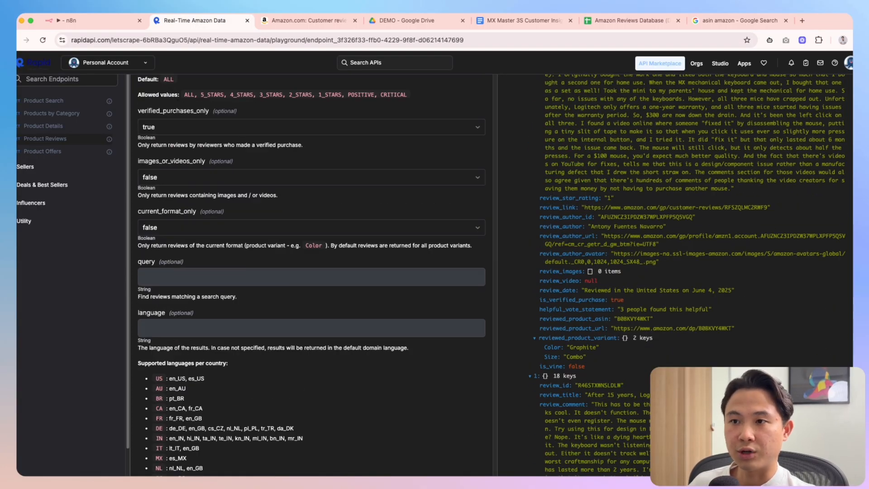
{"action": "left_click", "coordinate": [301, 31]}
{"action": "scroll", "coordinate": [269, 189], "scroll_direction": "up", "scroll_amount": 4}
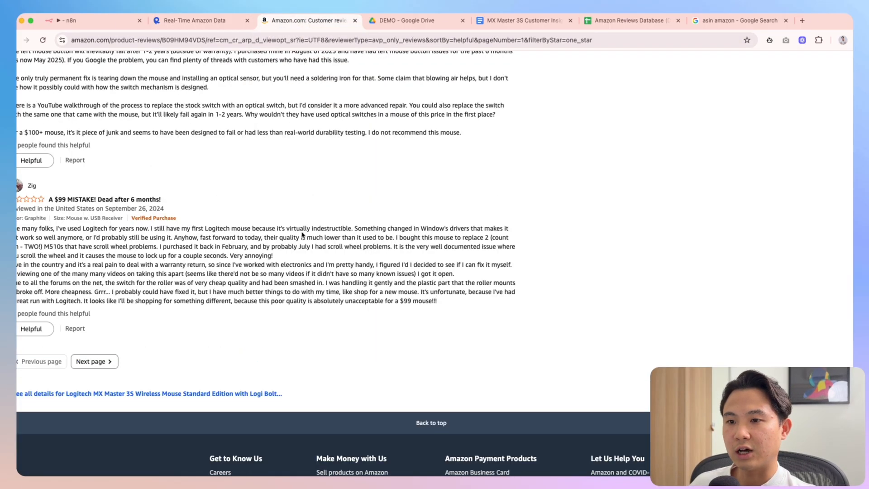
{"action": "scroll", "coordinate": [252, 165], "scroll_direction": "up", "scroll_amount": 15}
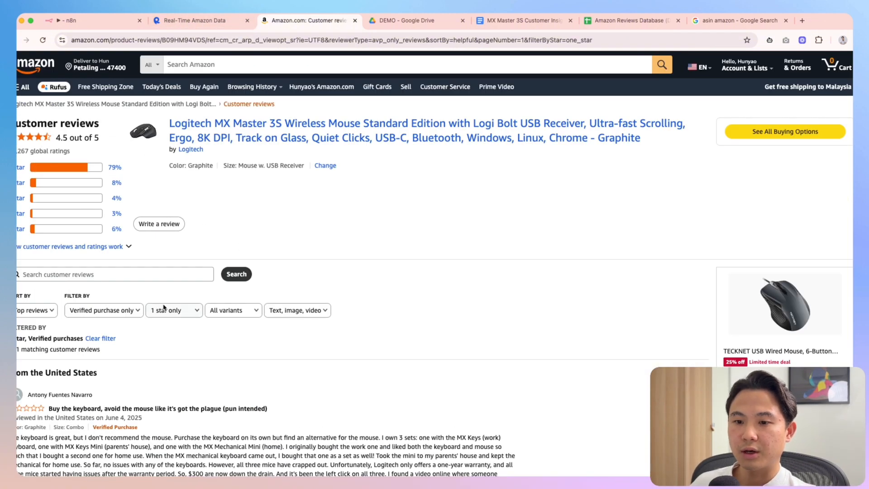
{"action": "key", "text": "ctrl+shift+Tab"}
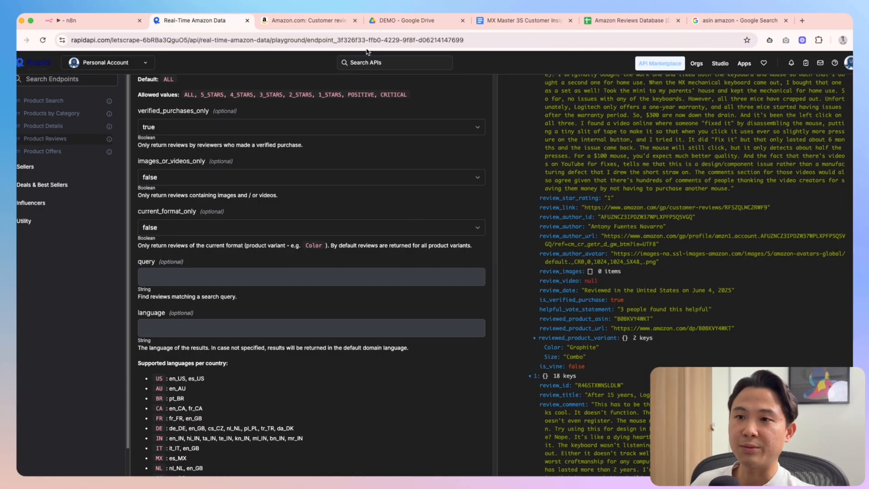
{"action": "left_click", "coordinate": [310, 26]}
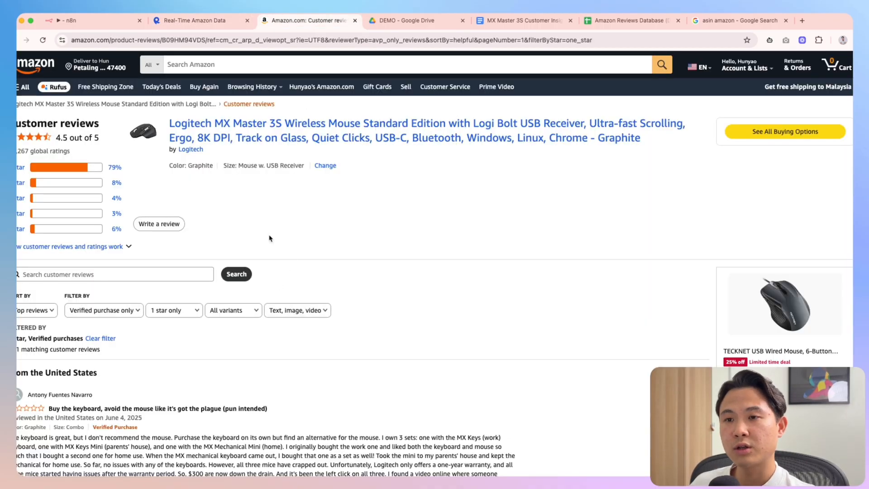
{"action": "left_click", "coordinate": [196, 29]}
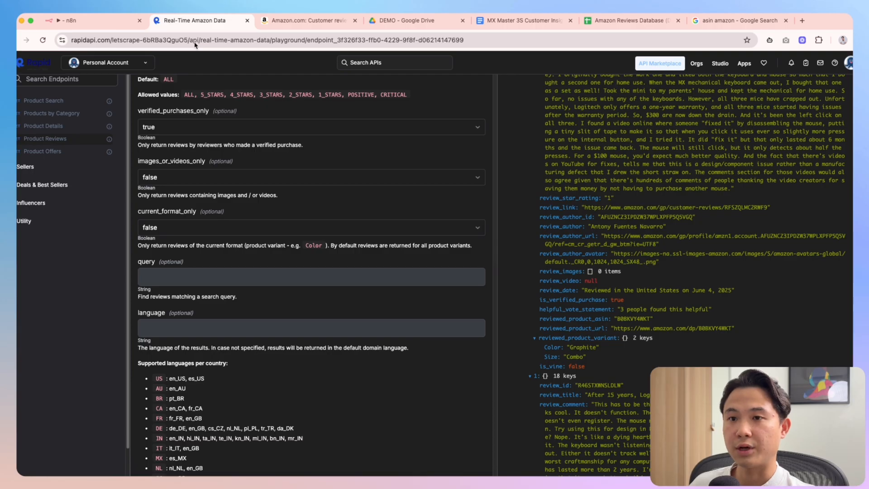
{"action": "key", "text": "super+1"}
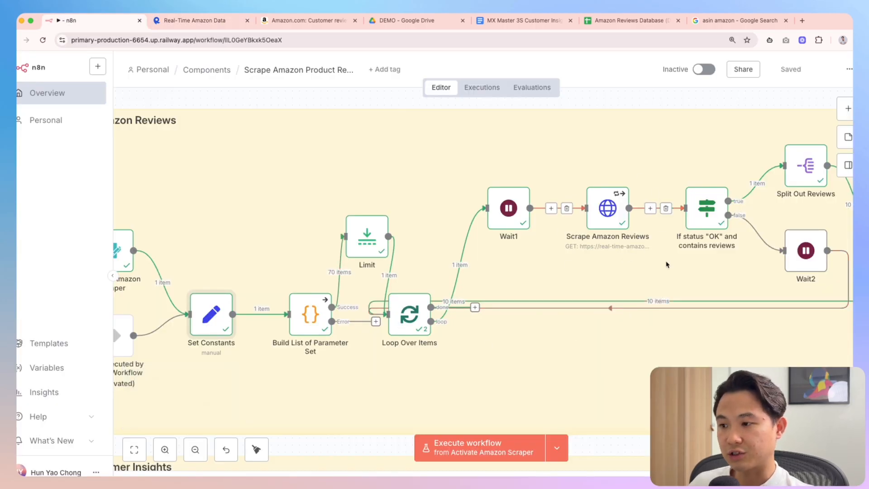
{"action": "left_click", "coordinate": [196, 20]}
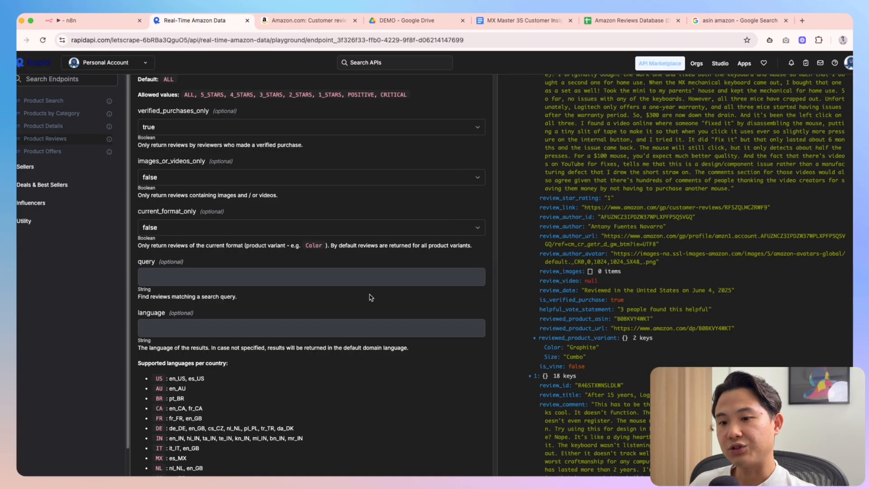
{"action": "scroll", "coordinate": [667, 320], "scroll_direction": "up", "scroll_amount": 15}
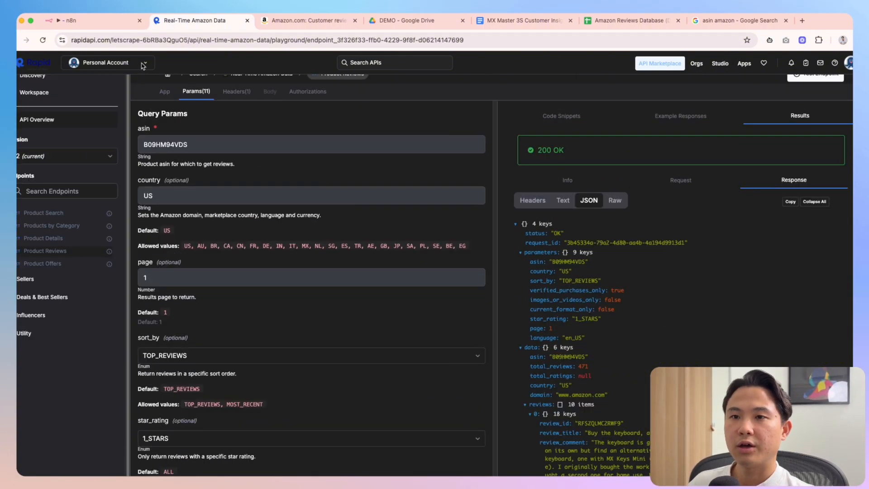
Open the Build List of Parameter Set node and inspect its output table
{"action": "left_click", "coordinate": [79, 28]}
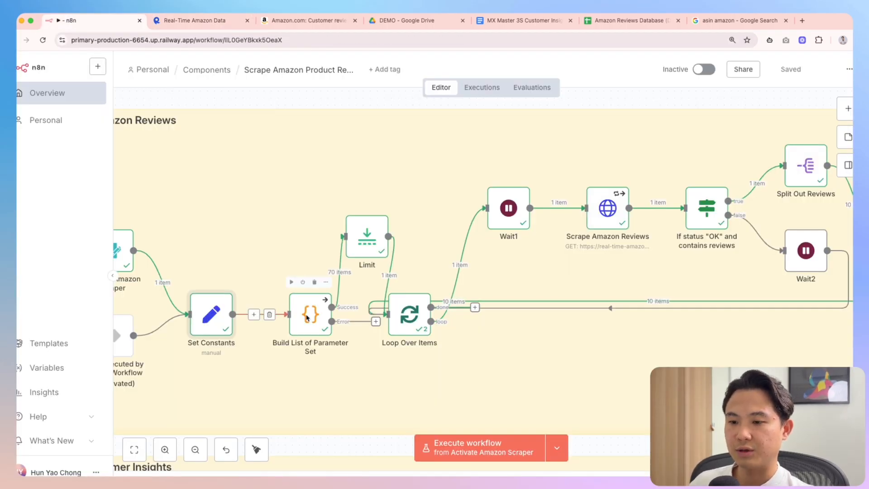
{"action": "double_click", "coordinate": [311, 312]}
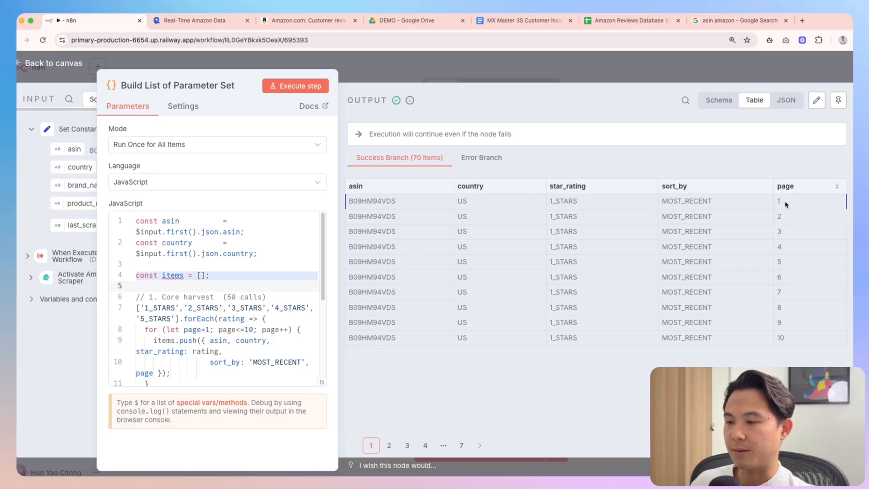
{"action": "left_click", "coordinate": [195, 20]}
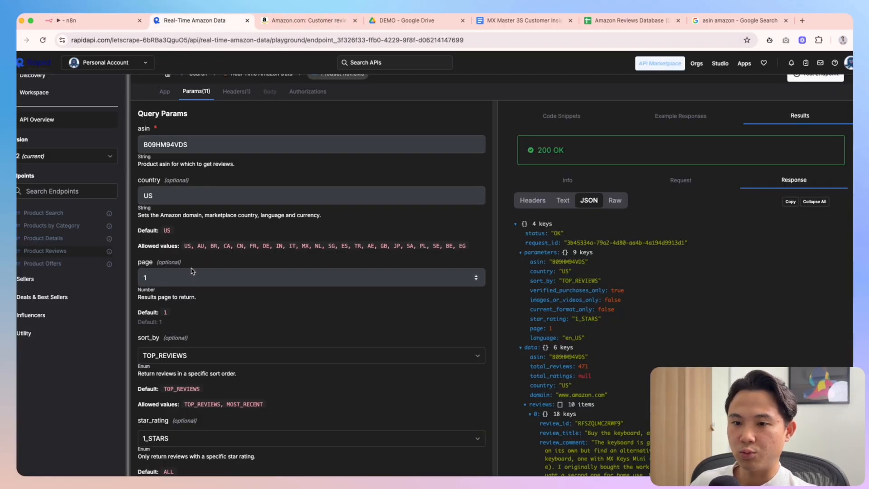
{"action": "scroll", "coordinate": [192, 270], "scroll_direction": "down", "scroll_amount": 5}
{"action": "scroll", "coordinate": [367, 312], "scroll_direction": "up", "scroll_amount": 5}
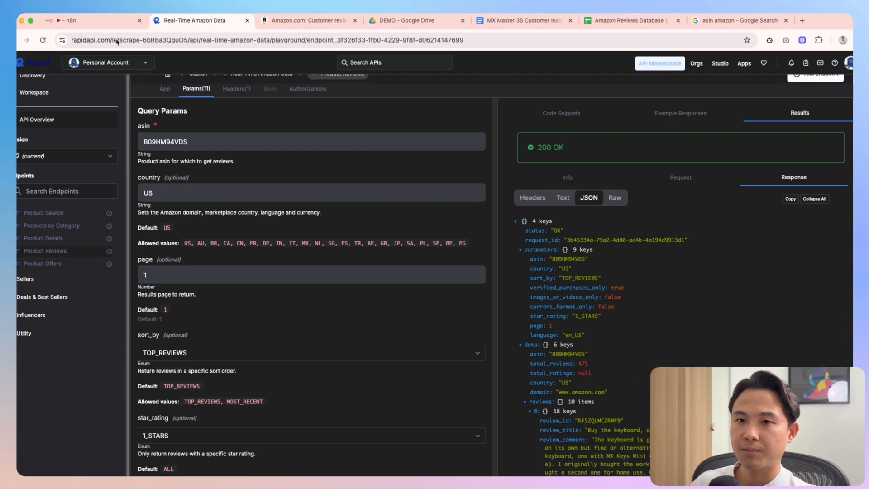
{"action": "left_click", "coordinate": [114, 21]}
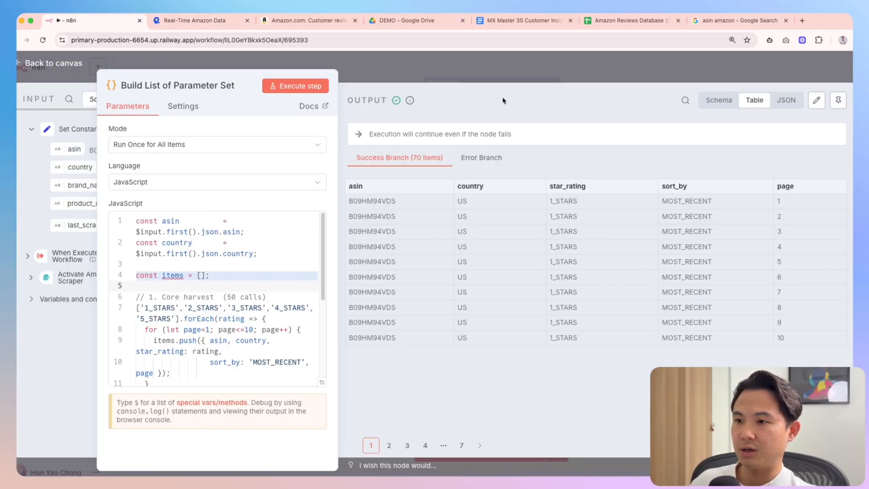
{"action": "left_click", "coordinate": [525, 75]}
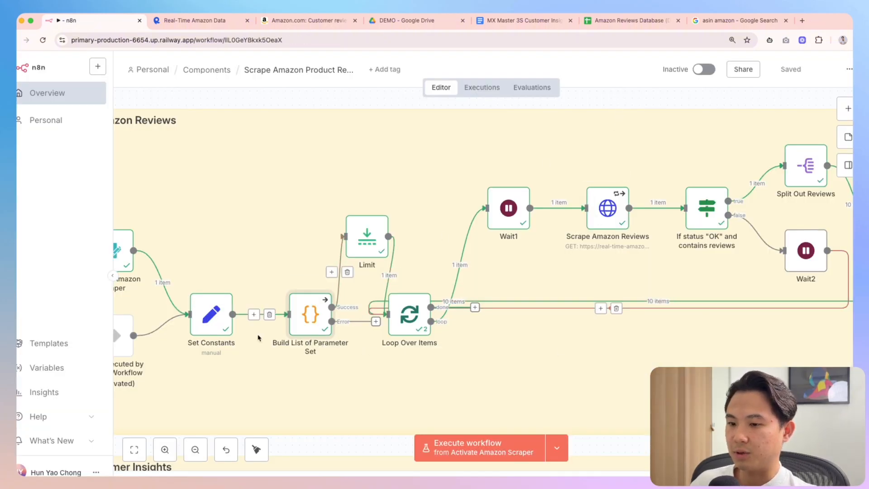
Check the second page of Amazon's 1-star reviews, then return to the n8n canvas
{"action": "scroll", "coordinate": [660, 289], "scroll_direction": "down", "scroll_amount": 1}
{"action": "scroll", "coordinate": [659, 290], "scroll_direction": "down", "scroll_amount": 1}
{"action": "scroll", "coordinate": [665, 324], "scroll_direction": "right", "scroll_amount": 2}
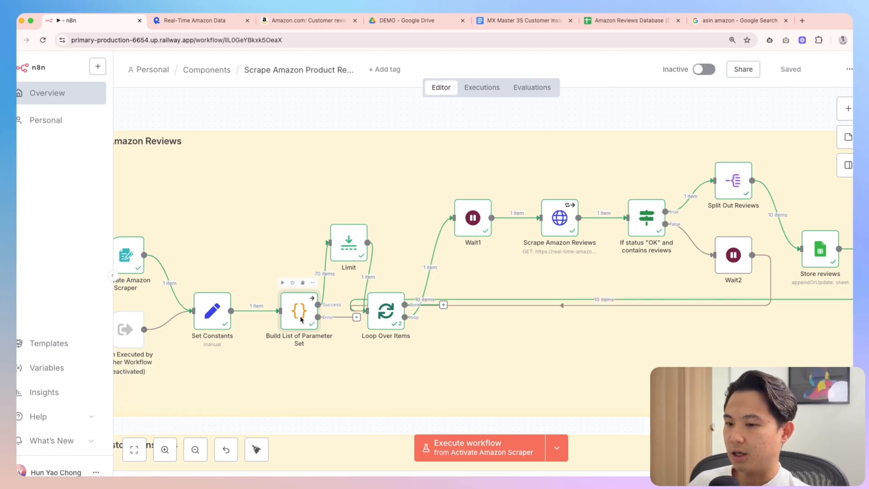
{"action": "left_click", "coordinate": [194, 20]}
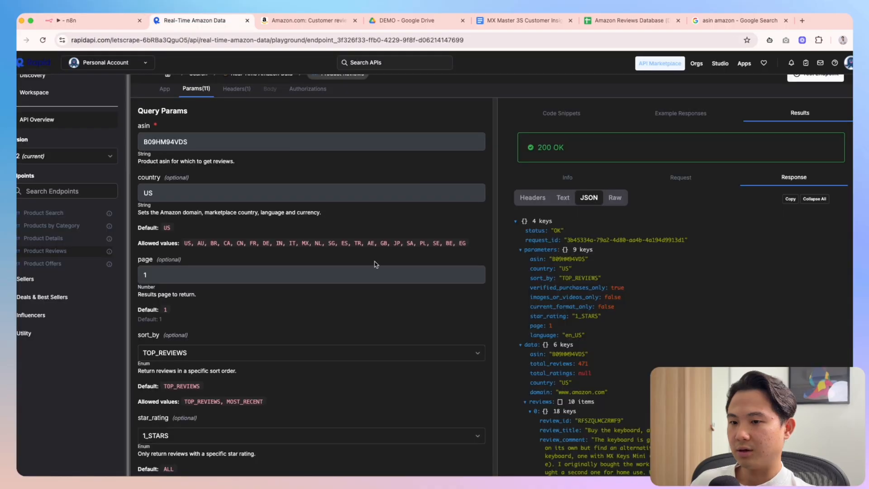
{"action": "left_click", "coordinate": [300, 23]}
{"action": "scroll", "coordinate": [368, 291], "scroll_direction": "down", "scroll_amount": 20}
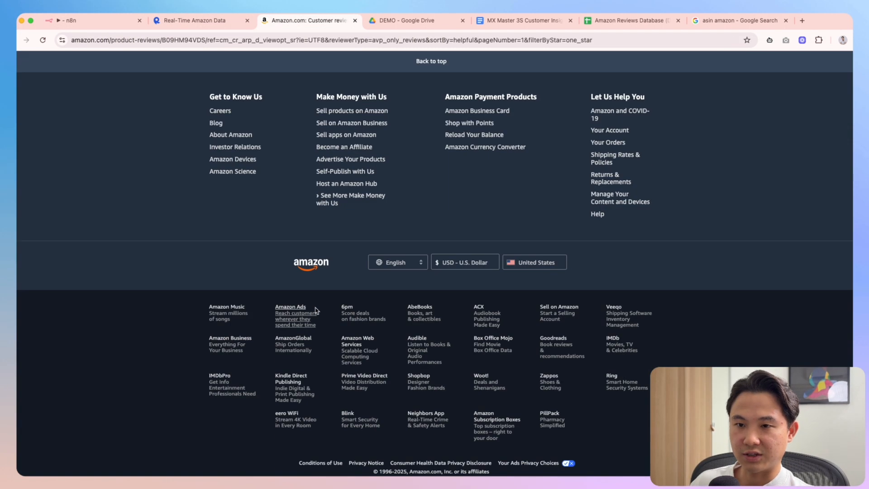
{"action": "scroll", "coordinate": [316, 311], "scroll_direction": "up", "scroll_amount": 8}
{"action": "left_click", "coordinate": [113, 340]}
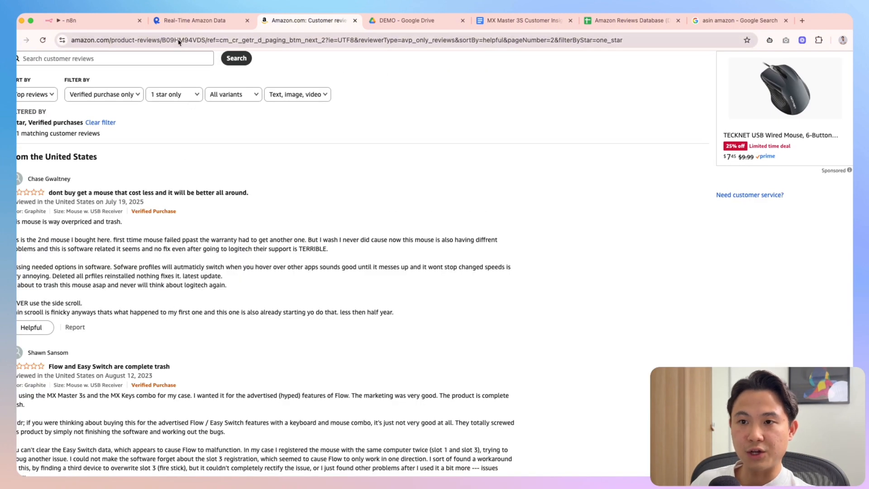
{"action": "left_click", "coordinate": [185, 22]}
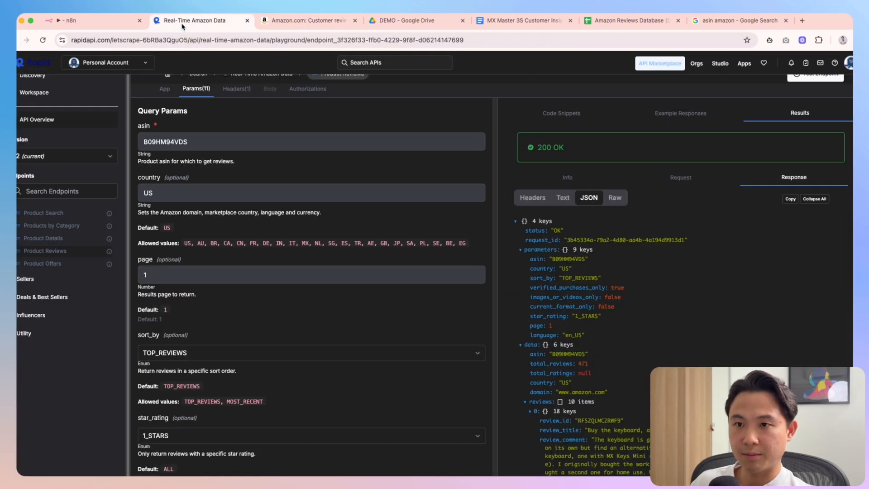
{"action": "left_click", "coordinate": [86, 21]}
Reopen Build List of Parameter Set and list all 70 output rows, noting pages 1 to 10
{"action": "double_click", "coordinate": [295, 317]}
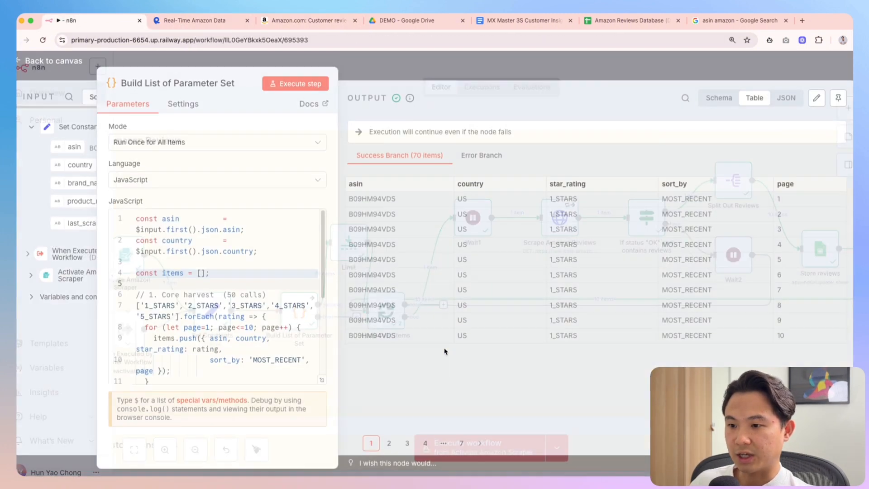
{"action": "left_click", "coordinate": [829, 445]}
{"action": "left_click", "coordinate": [828, 412]}
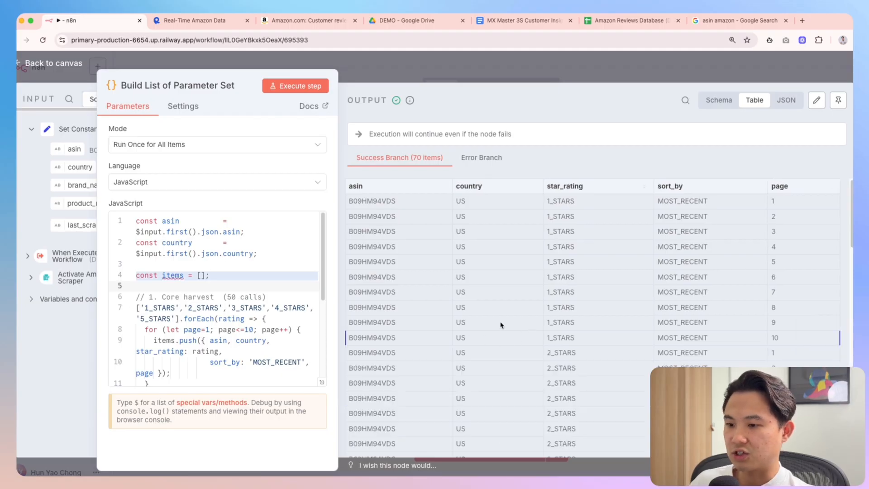
{"action": "scroll", "coordinate": [528, 323], "scroll_direction": "down", "scroll_amount": 1}
{"action": "scroll", "coordinate": [571, 295], "scroll_direction": "up", "scroll_amount": 1}
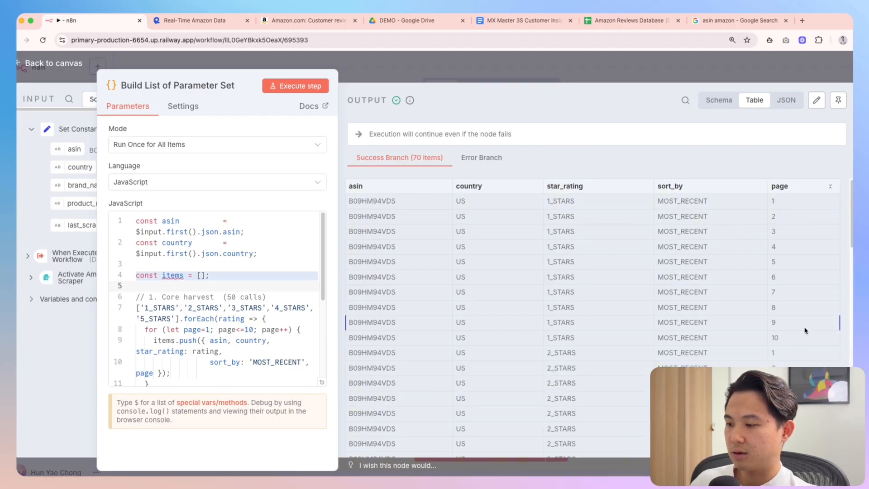
{"action": "mouse_move", "coordinate": [796, 345]}
{"action": "left_mouse_down"}
{"action": "mouse_move", "coordinate": [757, 267]}
{"action": "mouse_move", "coordinate": [806, 274]}
{"action": "mouse_move", "coordinate": [780, 345]}
{"action": "left_mouse_up"}
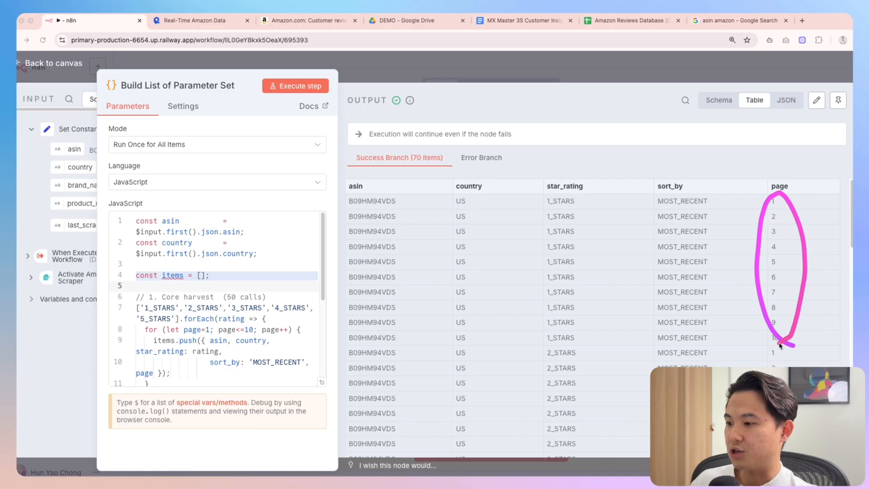
{"action": "left_click", "coordinate": [637, 72]}
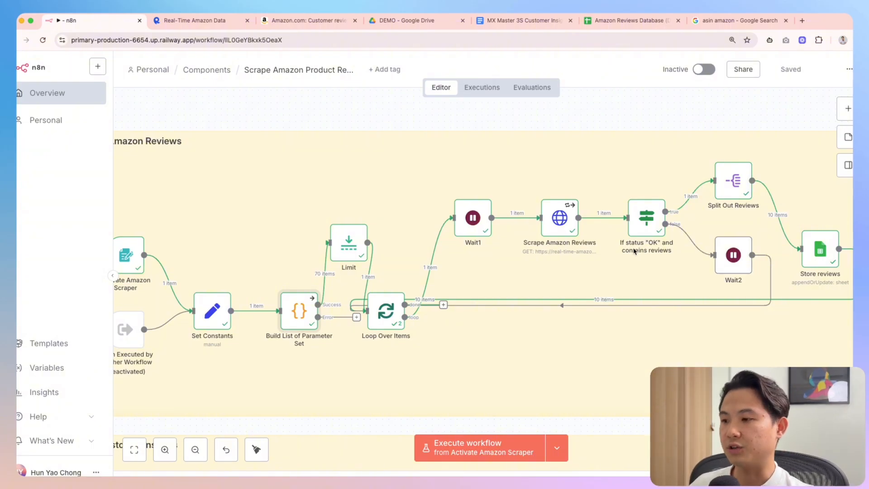
Reopen Build List of Parameter Set and show more output rows per page
{"action": "mouse_move", "coordinate": [683, 185]}
{"action": "left_mouse_down"}
{"action": "mouse_move", "coordinate": [592, 210]}
{"action": "mouse_move", "coordinate": [650, 175]}
{"action": "left_mouse_up"}
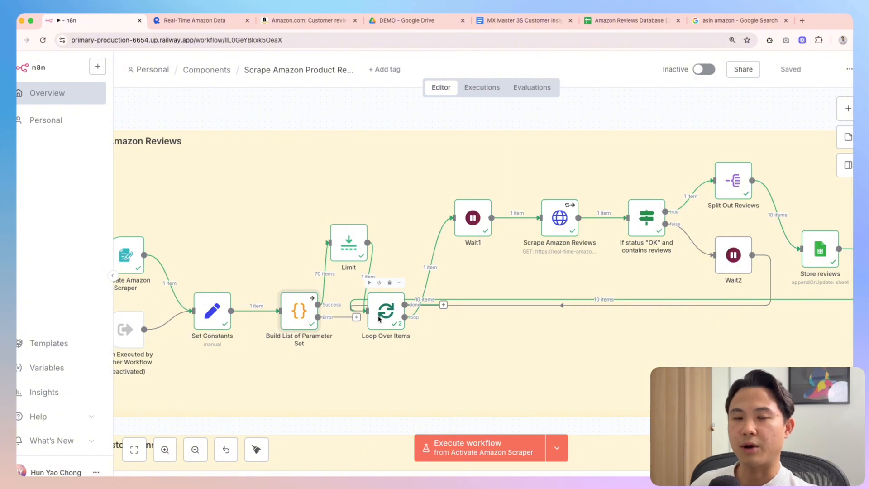
{"action": "double_click", "coordinate": [299, 310]}
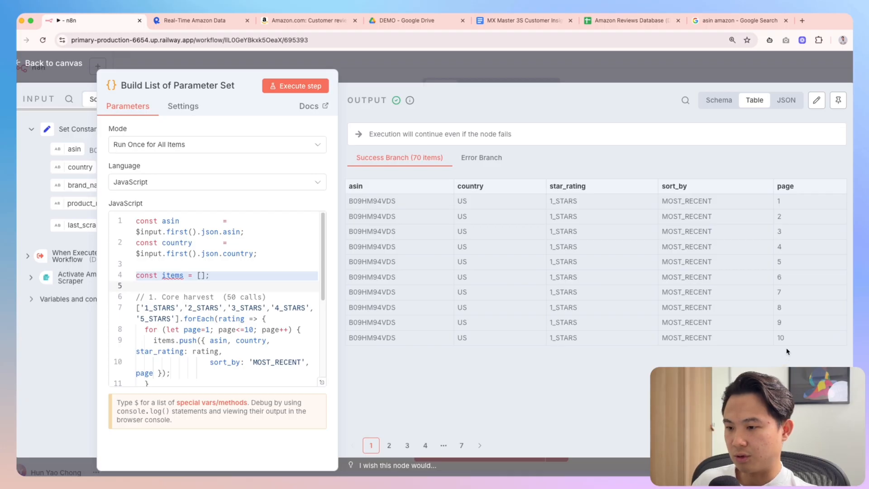
{"action": "left_click", "coordinate": [827, 445]}
{"action": "left_click", "coordinate": [827, 417]}
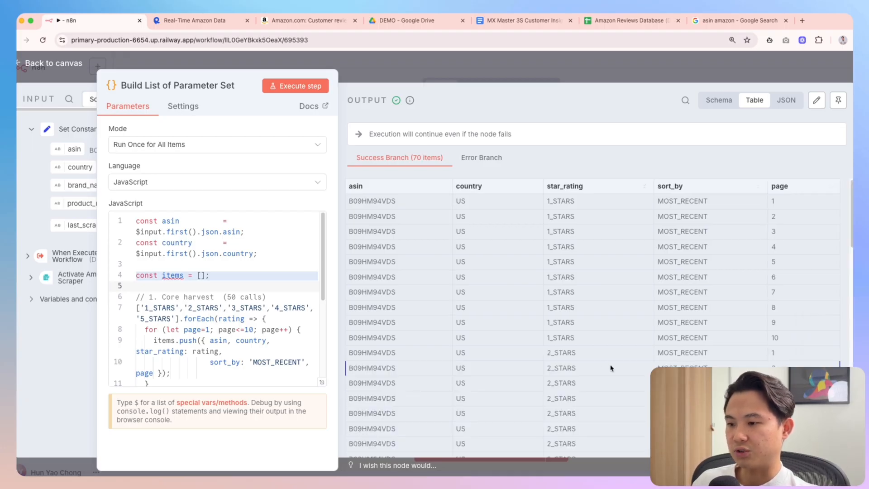
{"action": "scroll", "coordinate": [611, 367], "scroll_direction": "down", "scroll_amount": 3}
{"action": "left_click", "coordinate": [642, 64]}
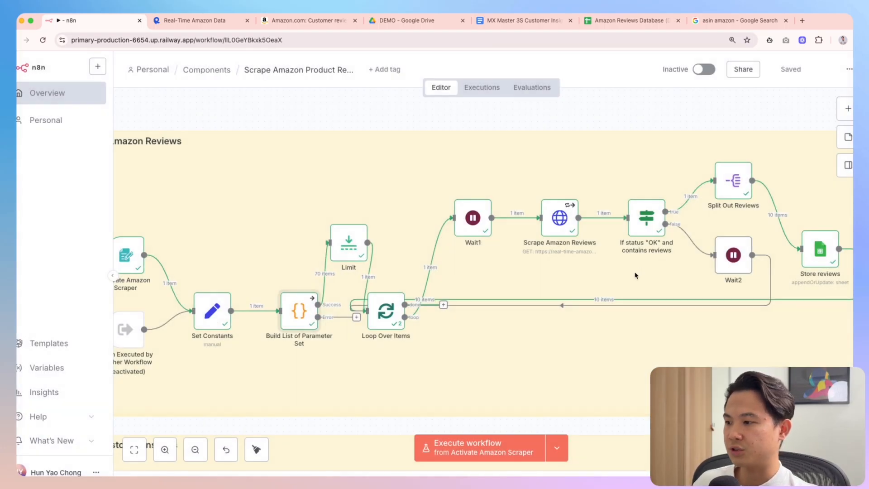
Zoom out to fit both Scrape Amazon Reviews and Mine Customer Insights flows
{"action": "scroll", "coordinate": [636, 276], "scroll_direction": "down", "scroll_amount": 5}
{"action": "scroll", "coordinate": [473, 301], "scroll_direction": "right", "scroll_amount": 2}
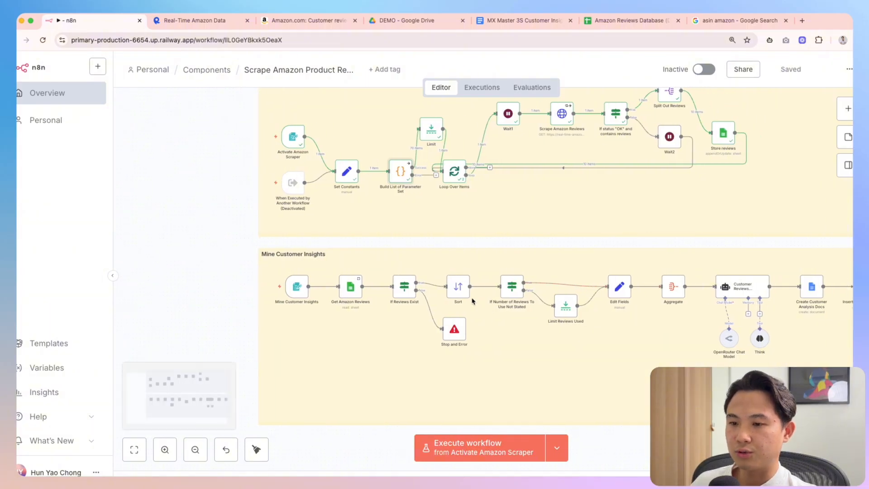
{"action": "scroll", "coordinate": [472, 300], "scroll_direction": "down", "scroll_amount": 2}
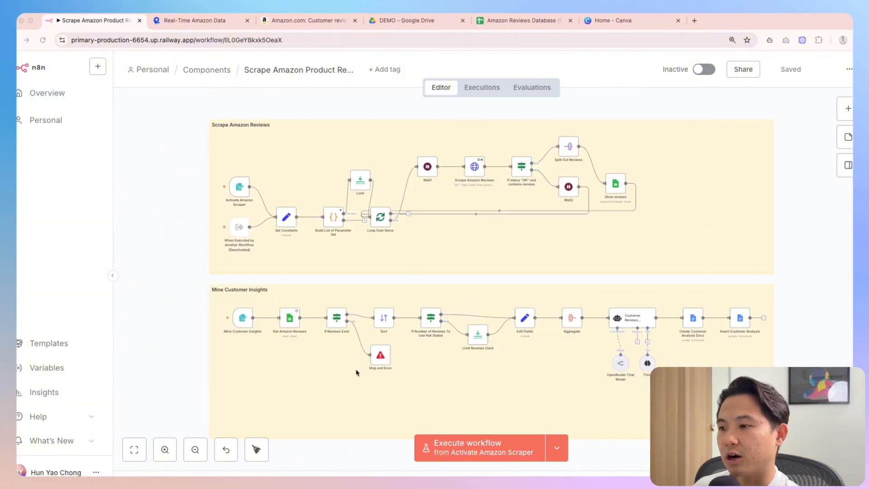
{"action": "scroll", "coordinate": [247, 321], "scroll_direction": "down", "scroll_amount": 1}
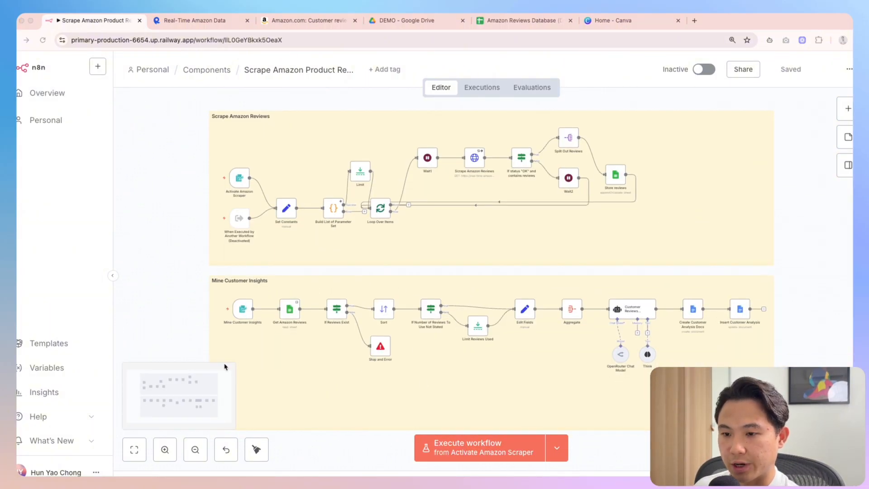
Start the Mine Customer Insights test form with Document Name 'MX Master 3S Customer Insights'
{"action": "left_click", "coordinate": [491, 458]}
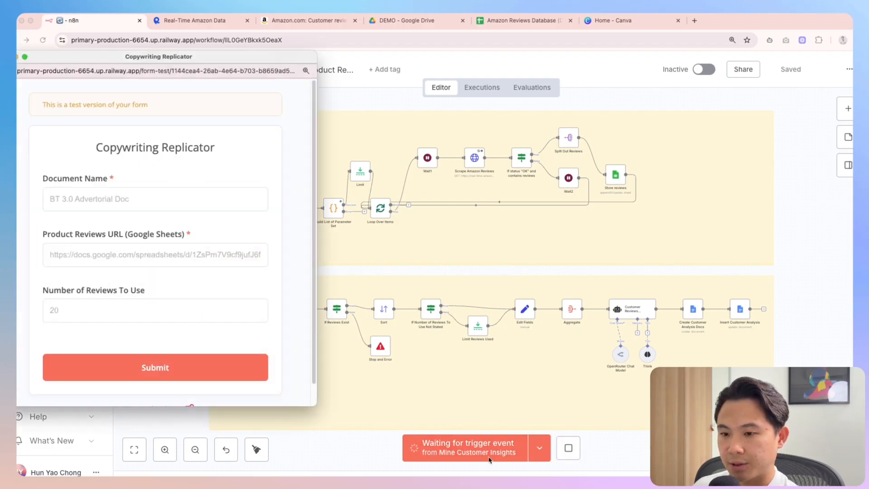
{"action": "left_click", "coordinate": [144, 203]}
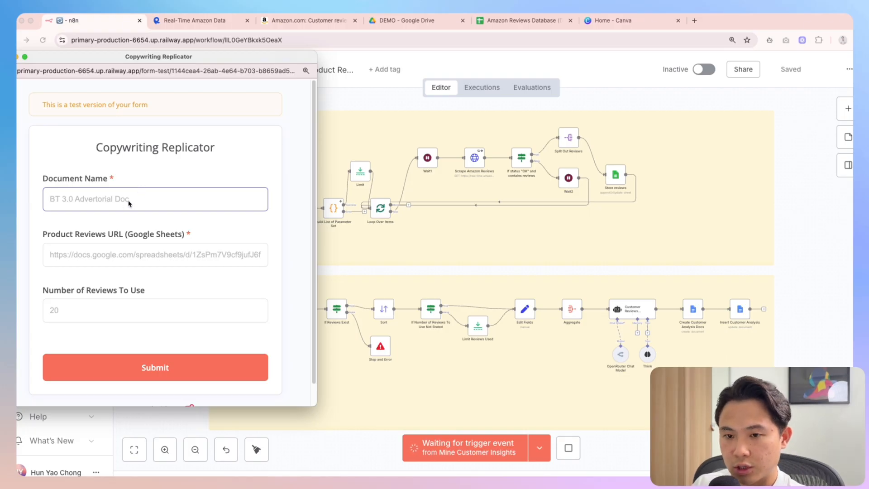
{"action": "type", "text": "MX MA"}
{"action": "key", "text": "BackSpace"}
{"action": "type", "text": "aster "}
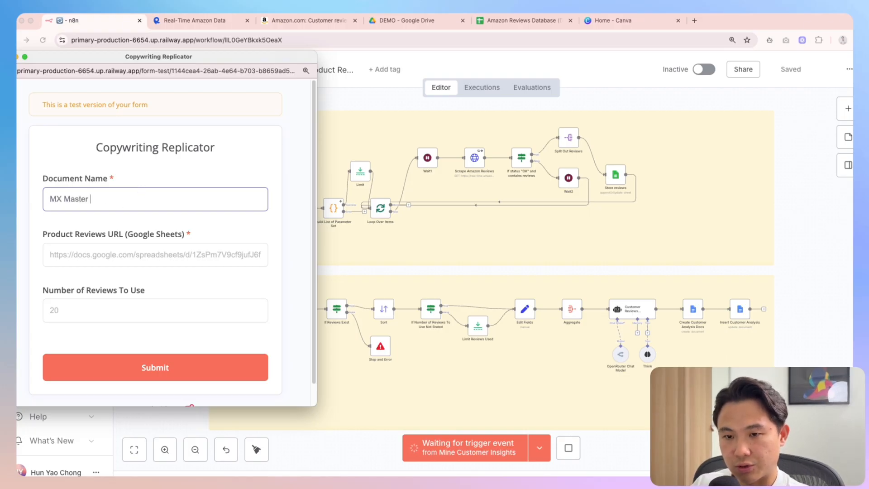
{"action": "type", "text": "3S Customer Insights"}
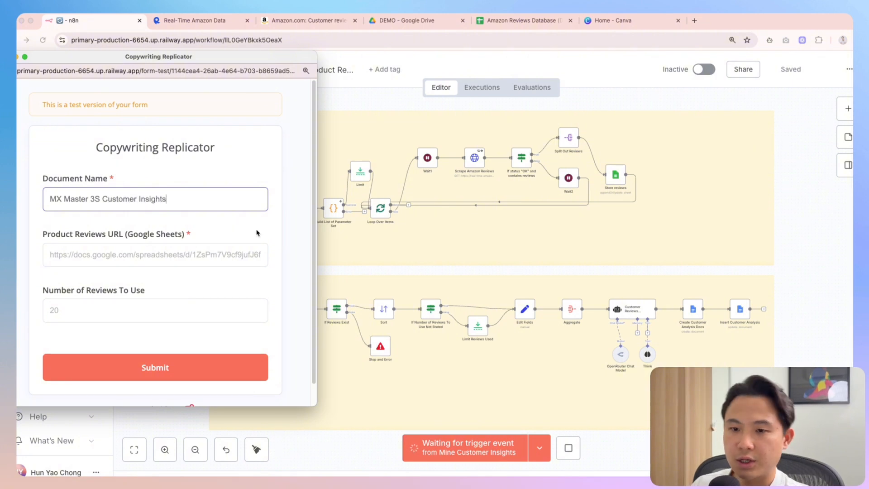
Paste the Amazon Reviews Database sheet URL into Product Reviews URL and submit the form
{"action": "left_click", "coordinate": [195, 256]}
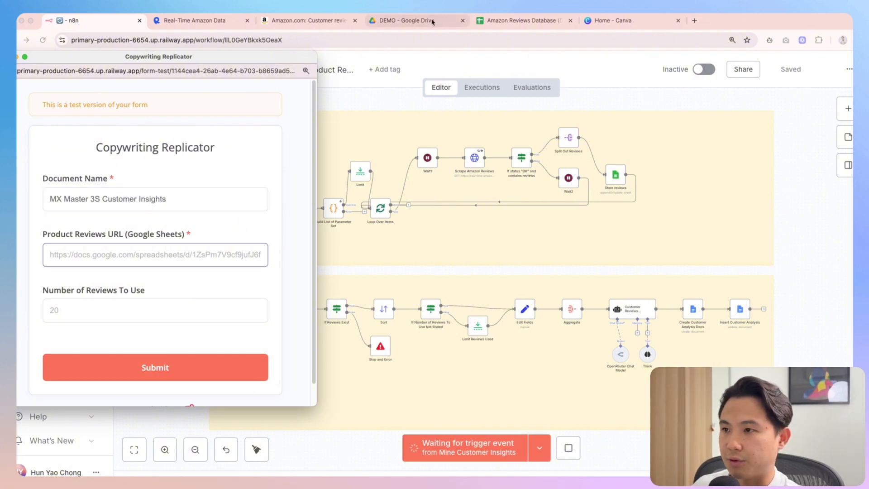
{"action": "left_click", "coordinate": [521, 21]}
{"action": "left_click", "coordinate": [437, 39]}
{"action": "key", "text": "super+c"}
{"action": "key", "text": "super+grave"}
{"action": "key", "text": "super+v"}
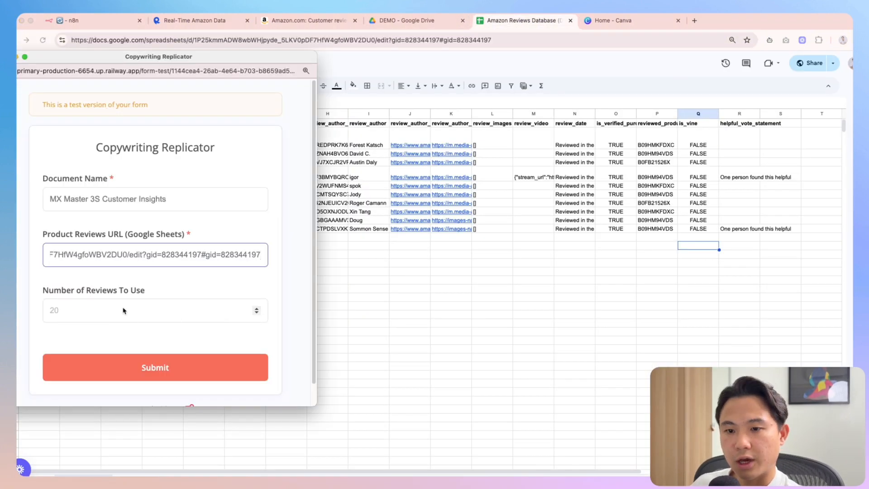
{"action": "left_click_drag", "start_coordinate": [44, 290], "coordinate": [175, 291]}
{"action": "left_click", "coordinate": [177, 312]}
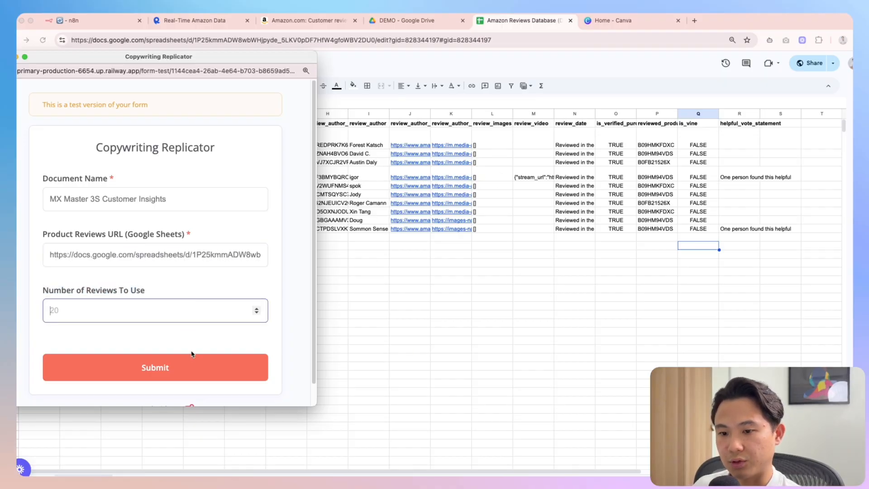
{"action": "left_click", "coordinate": [204, 368]}
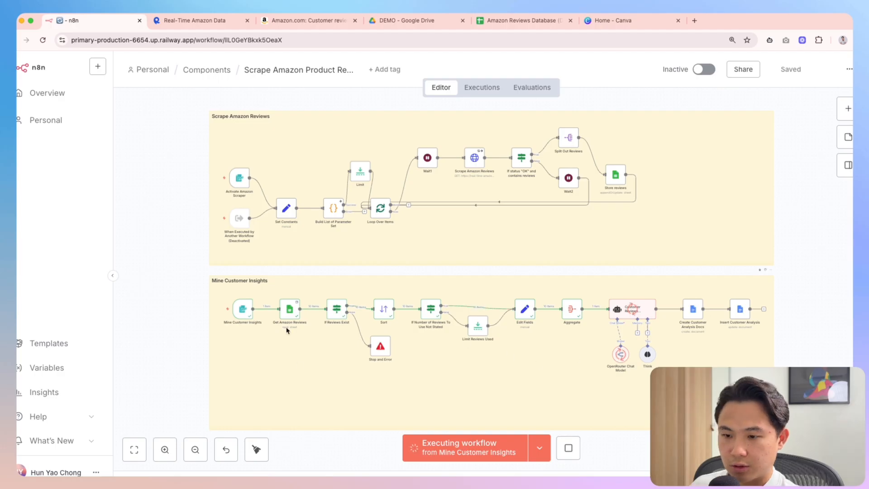
Glance at the Amazon Reviews Database sheet, then view the form trigger's submitted data in n8n
{"action": "scroll", "coordinate": [286, 330], "scroll_direction": "up", "scroll_amount": 2}
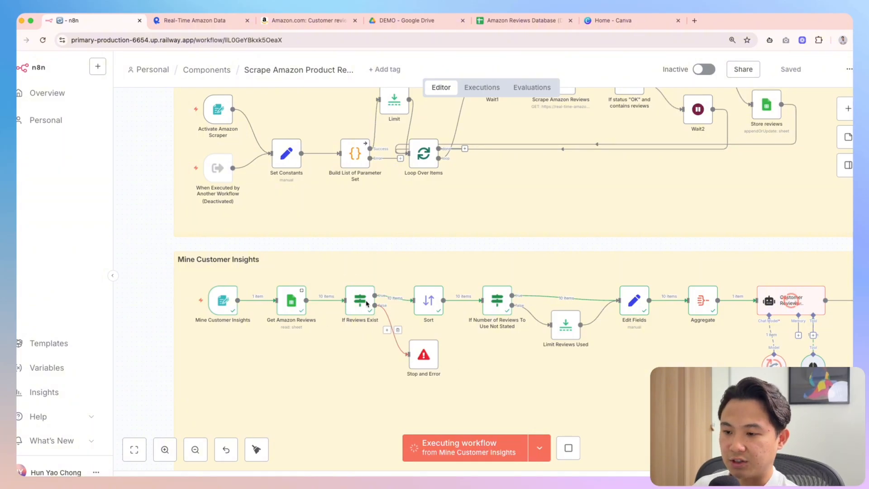
{"action": "left_click", "coordinate": [517, 20]}
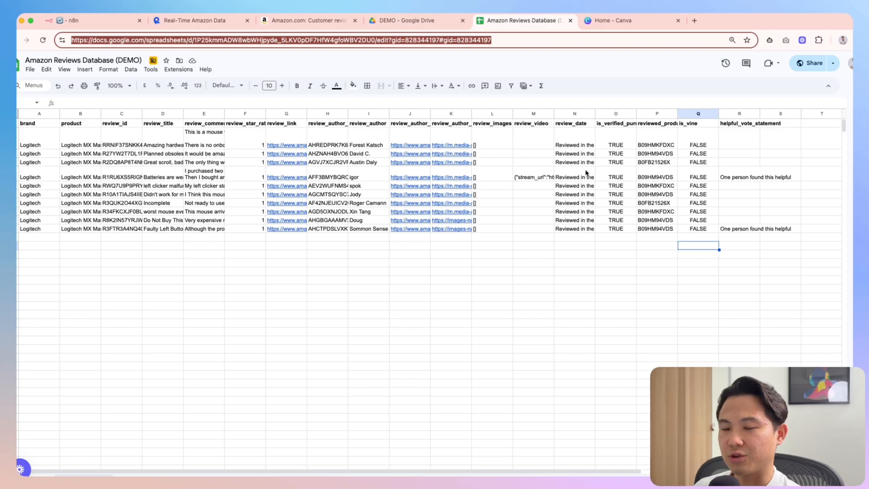
{"action": "left_click", "coordinate": [93, 21]}
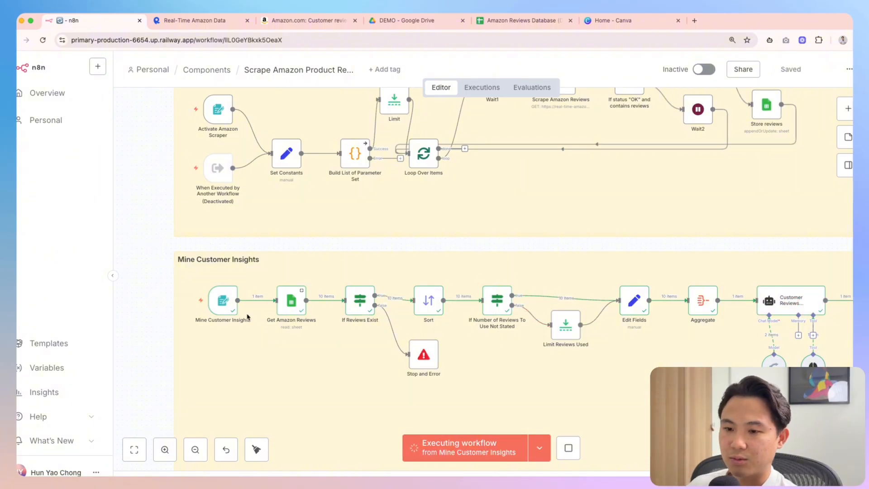
{"action": "double_click", "coordinate": [218, 301]}
{"action": "scroll", "coordinate": [743, 188], "scroll_direction": "right", "scroll_amount": 2}
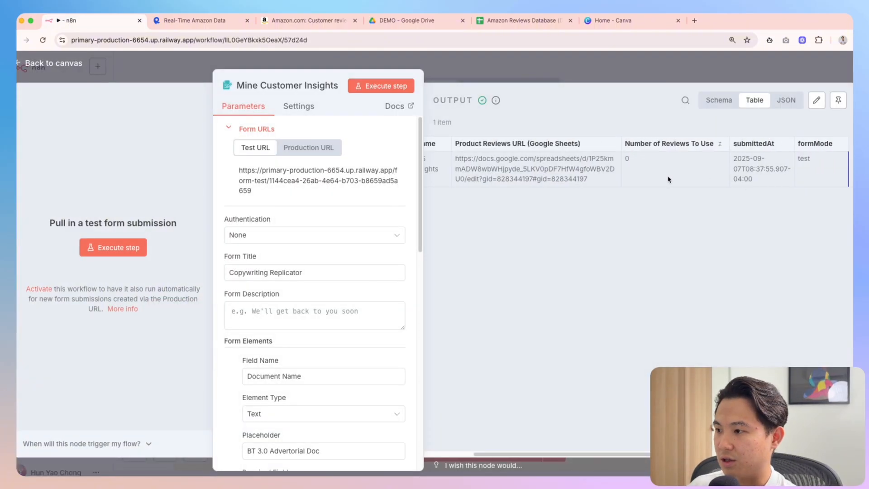
{"action": "left_click", "coordinate": [673, 75]}
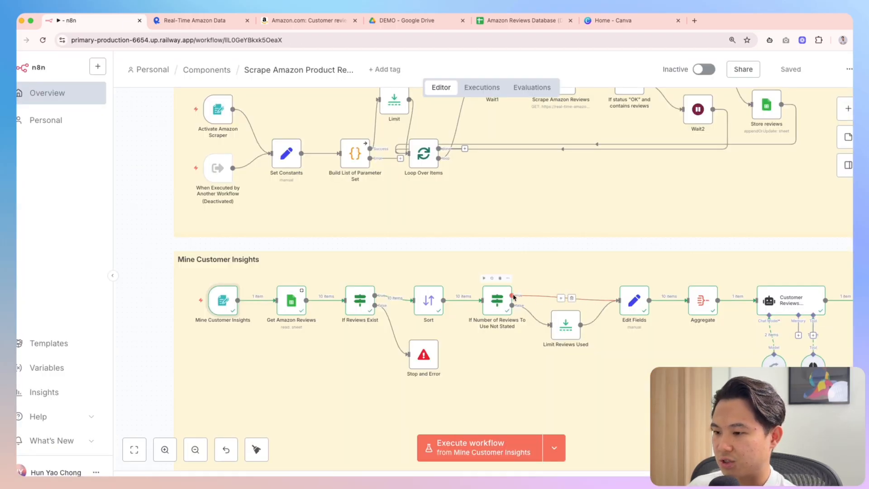
{"action": "scroll", "coordinate": [627, 308], "scroll_direction": "right", "scroll_amount": 2}
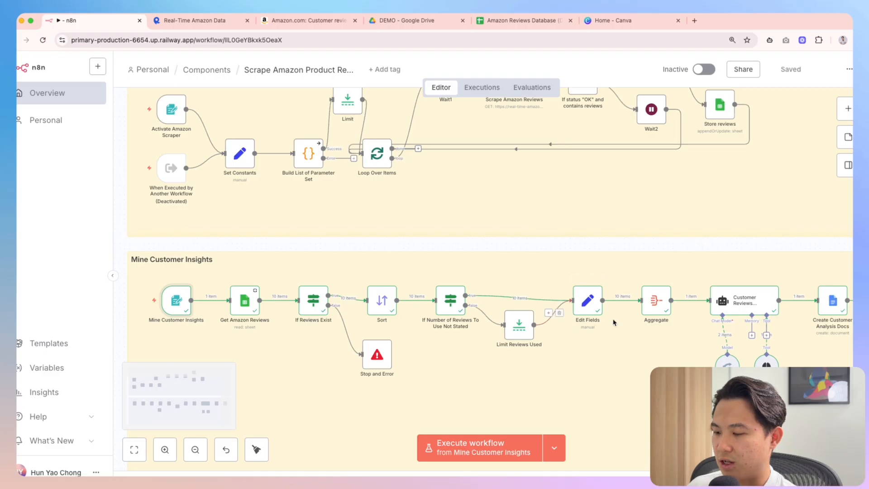
{"action": "double_click", "coordinate": [589, 301]}
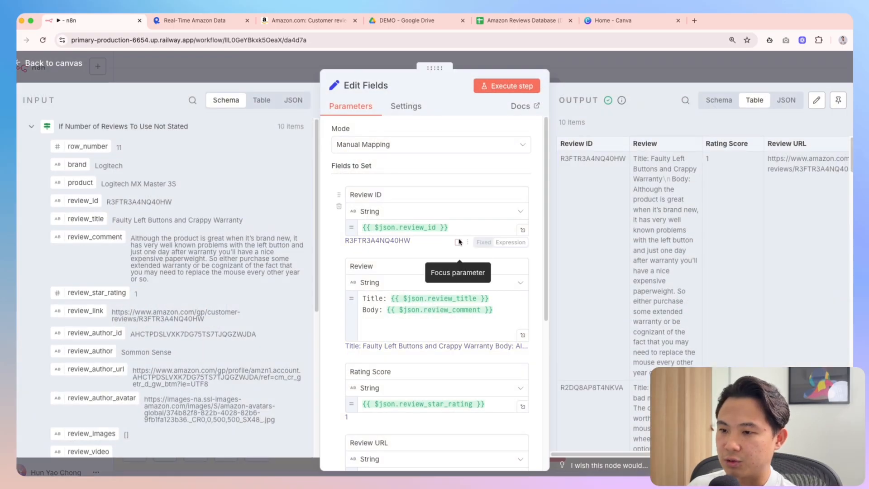
{"action": "left_click_drag", "start_coordinate": [400, 196], "coordinate": [355, 195]}
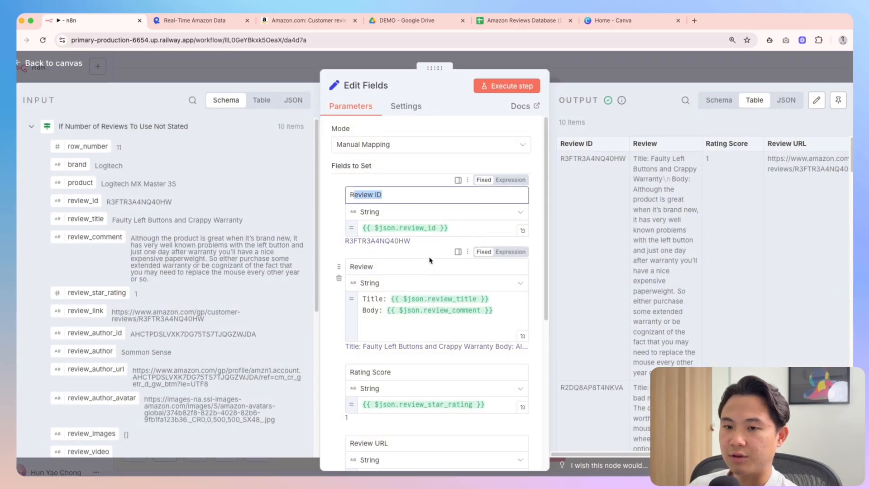
{"action": "left_click", "coordinate": [396, 198]}
{"action": "double_click", "coordinate": [367, 270]}
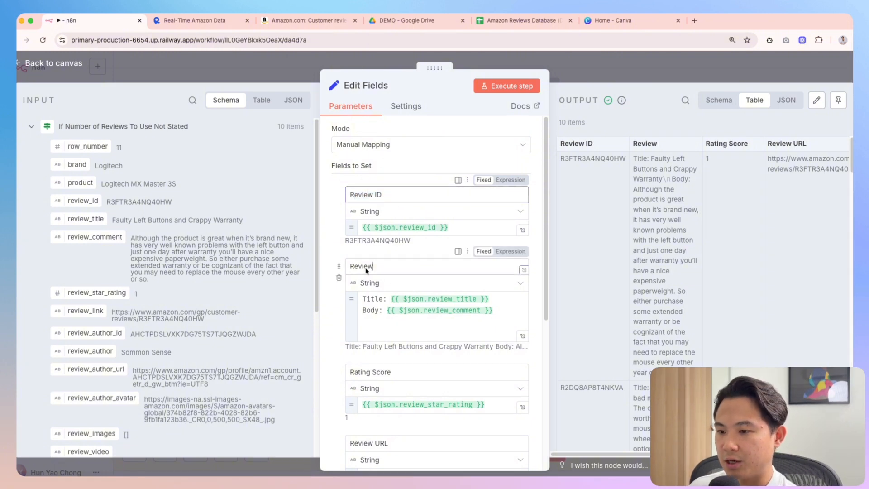
{"action": "scroll", "coordinate": [435, 290], "scroll_direction": "down", "scroll_amount": 1}
{"action": "mouse_move", "coordinate": [363, 289]}
{"action": "left_mouse_down"}
{"action": "mouse_move", "coordinate": [382, 298]}
{"action": "mouse_move", "coordinate": [510, 308]}
{"action": "mouse_move", "coordinate": [376, 301]}
{"action": "left_mouse_up"}
{"action": "scroll", "coordinate": [412, 305], "scroll_direction": "down", "scroll_amount": 1}
{"action": "left_click", "coordinate": [330, 346]}
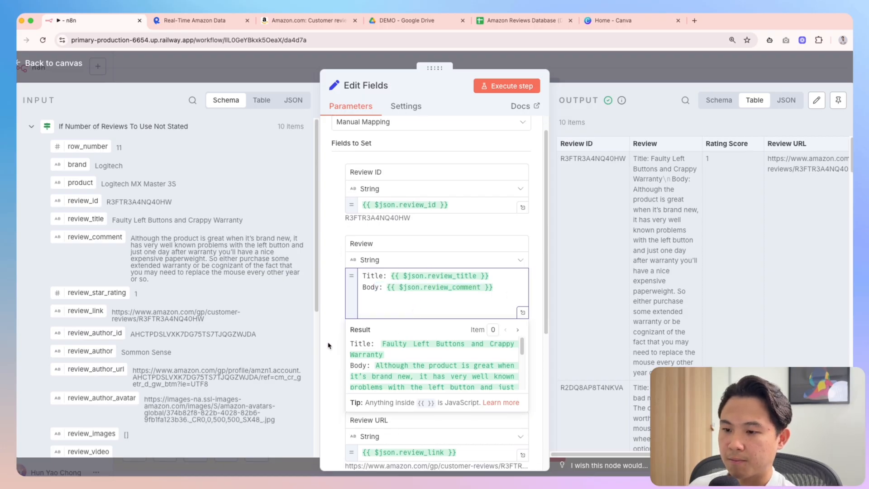
{"action": "left_click_drag", "start_coordinate": [363, 343], "coordinate": [389, 333]}
{"action": "scroll", "coordinate": [397, 345], "scroll_direction": "down", "scroll_amount": 3}
{"action": "double_click", "coordinate": [357, 407]}
{"action": "scroll", "coordinate": [408, 393], "scroll_direction": "down", "scroll_amount": 3}
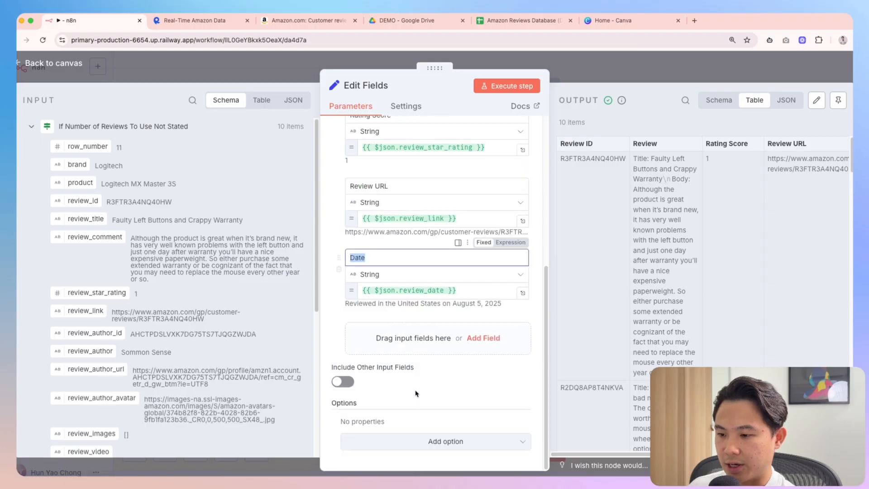
{"action": "key", "text": "Escape"}
{"action": "scroll", "coordinate": [550, 333], "scroll_direction": "right", "scroll_amount": 2}
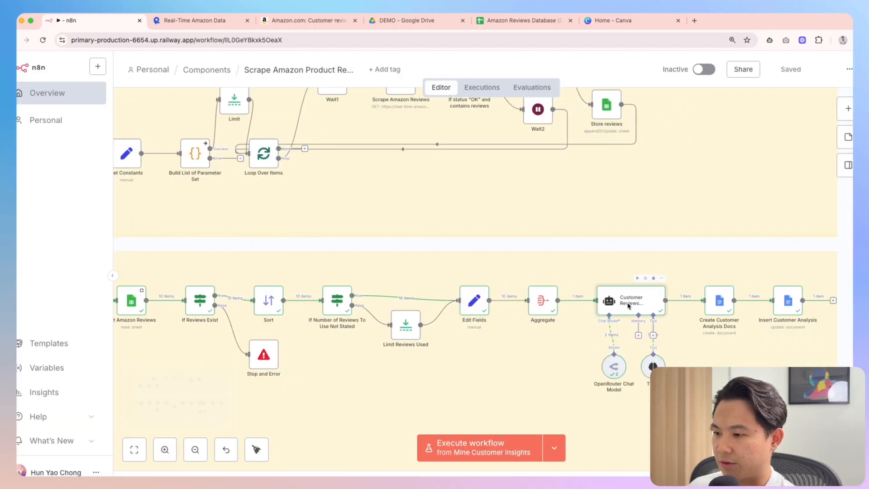
Open the AI analysis node's prompt in the large editor and review its five deliverables
{"action": "double_click", "coordinate": [607, 304]}
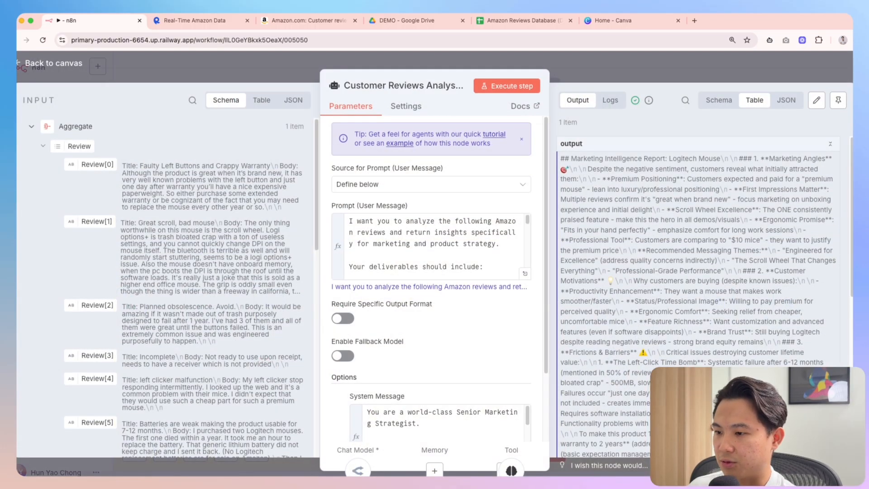
{"action": "left_click", "coordinate": [525, 274]}
{"action": "left_click_drag", "start_coordinate": [455, 224], "coordinate": [434, 229]}
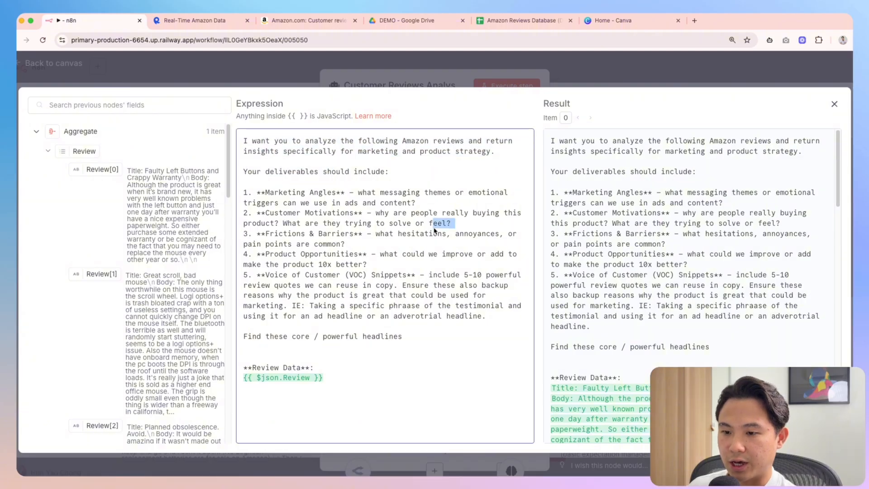
{"action": "left_click", "coordinate": [369, 401]}
{"action": "left_click_drag", "start_coordinate": [266, 173], "coordinate": [346, 179]}
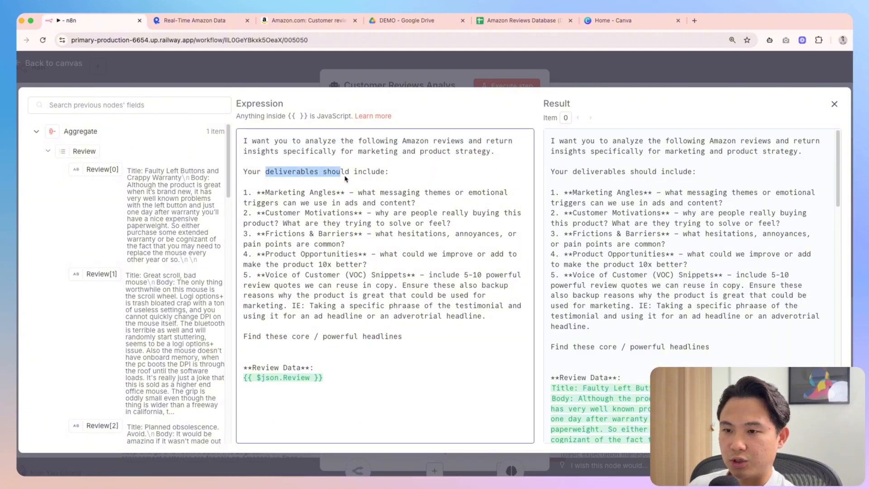
{"action": "left_click", "coordinate": [376, 191]}
{"action": "left_click_drag", "start_coordinate": [261, 193], "coordinate": [412, 275]}
{"action": "left_click", "coordinate": [412, 275]}
Check the Marketing Angles, Frictions & Barriers and Product Opportunities items, then return to the canvas
{"action": "left_click_drag", "start_coordinate": [284, 189], "coordinate": [326, 192]}
{"action": "left_click", "coordinate": [322, 223]}
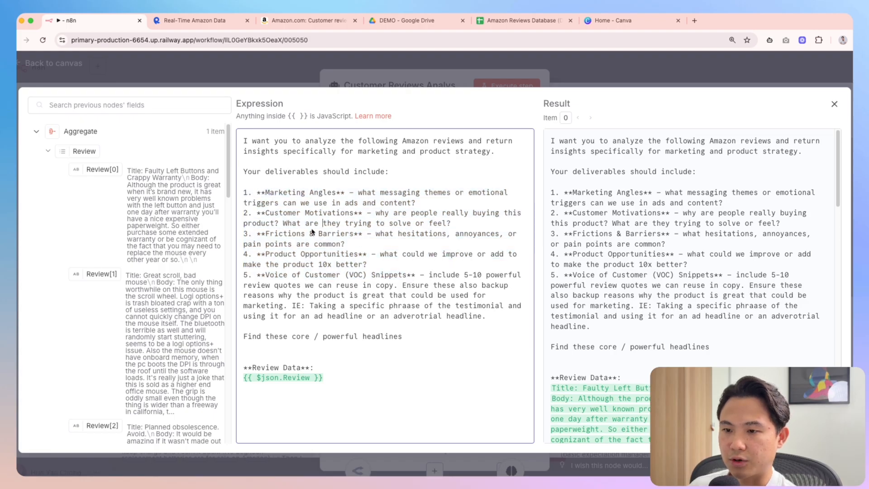
{"action": "left_click_drag", "start_coordinate": [265, 237], "coordinate": [353, 237]}
{"action": "left_click", "coordinate": [353, 235]}
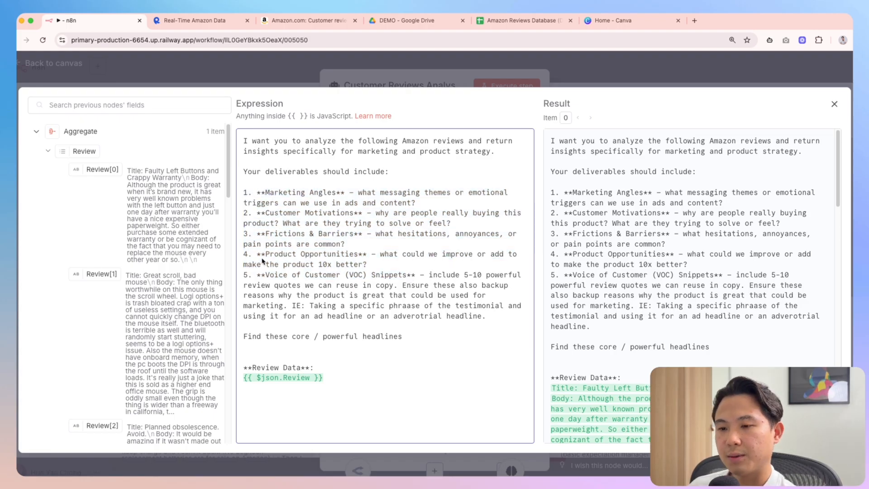
{"action": "left_click_drag", "start_coordinate": [263, 258], "coordinate": [353, 256]}
{"action": "left_click", "coordinate": [352, 258]}
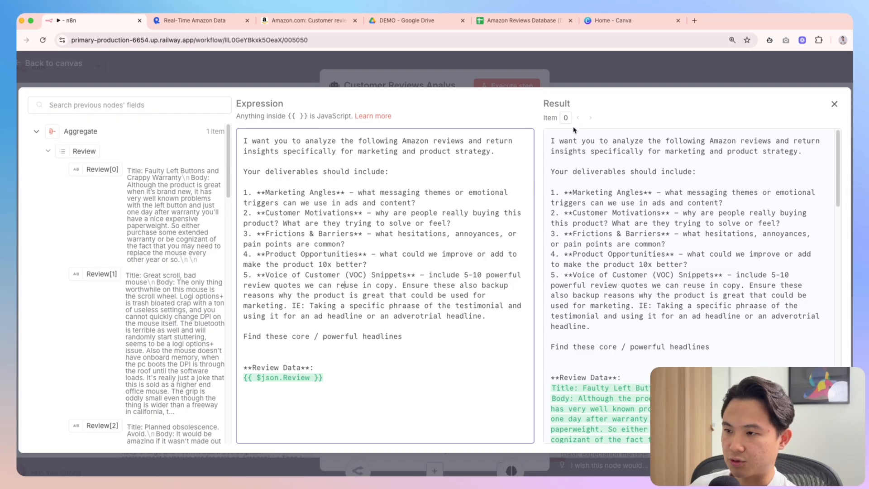
{"action": "left_click_drag", "start_coordinate": [265, 193], "coordinate": [423, 319]}
{"action": "left_click", "coordinate": [633, 57]}
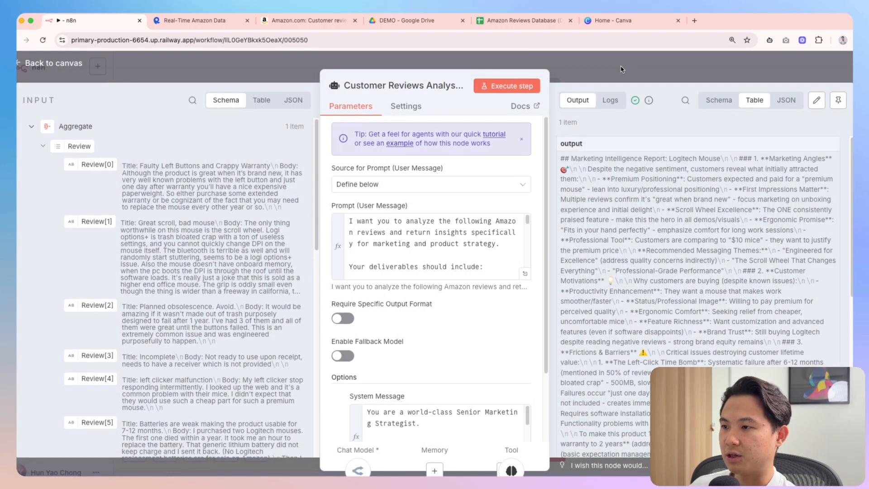
{"action": "left_click", "coordinate": [619, 71]}
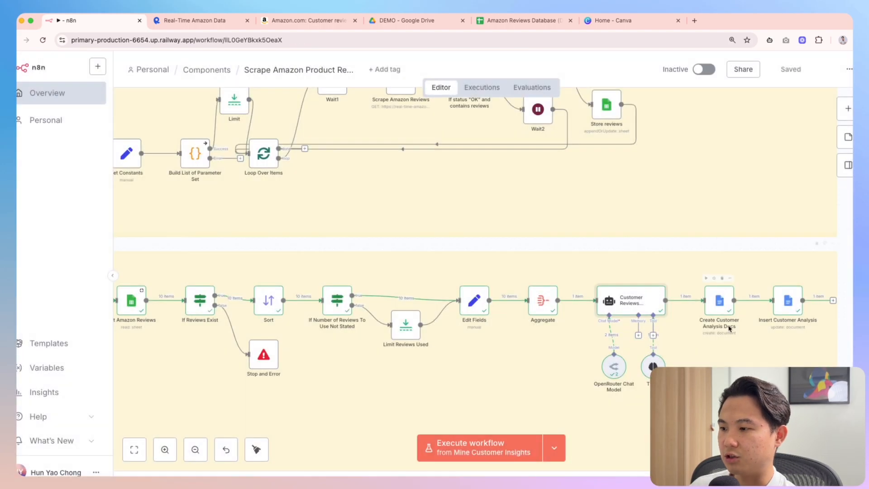
Open MX Master 3S Customer Insights and read the Marketing Angles and Customer Motivations sections
{"action": "left_click", "coordinate": [407, 21]}
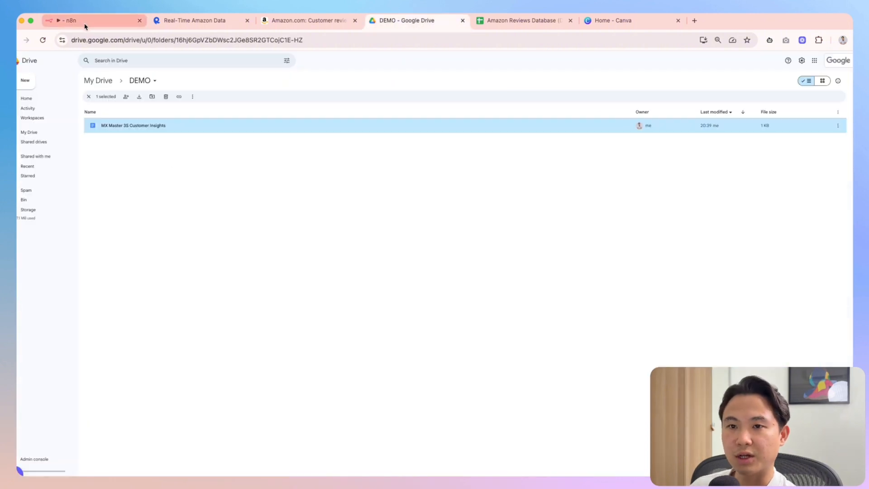
{"action": "double_click", "coordinate": [124, 128]}
{"action": "left_click_drag", "start_coordinate": [327, 172], "coordinate": [387, 169]}
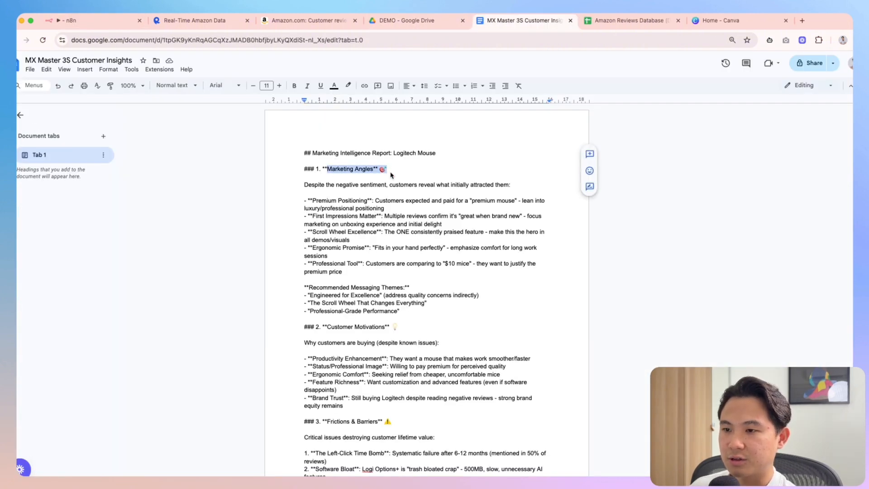
{"action": "left_click", "coordinate": [404, 185]}
{"action": "left_click_drag", "start_coordinate": [321, 332], "coordinate": [400, 328]}
{"action": "scroll", "coordinate": [362, 335], "scroll_direction": "down", "scroll_amount": 2}
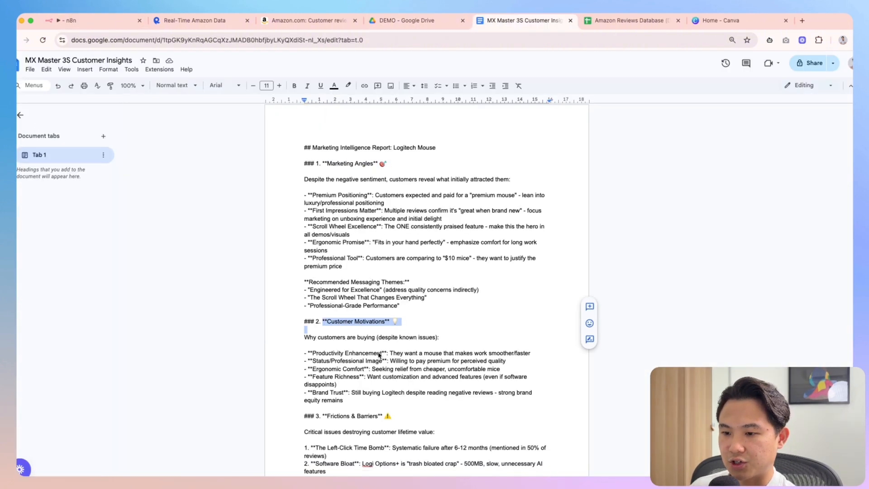
{"action": "left_click", "coordinate": [335, 333]}
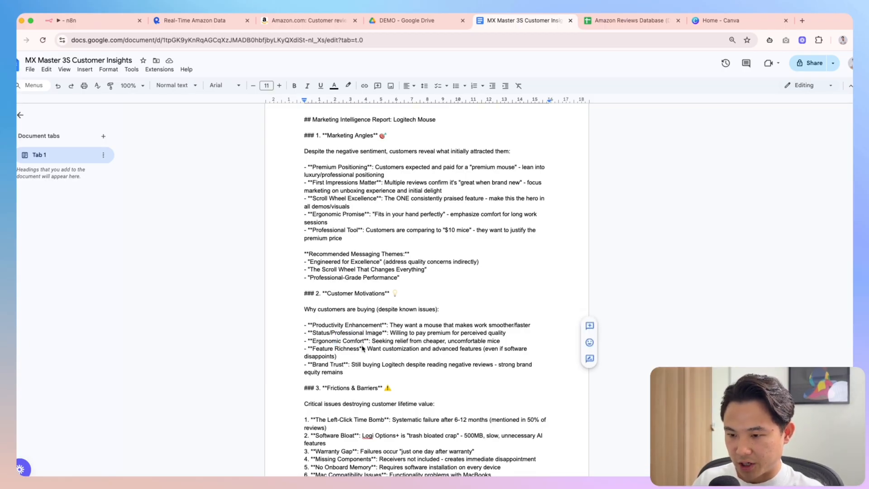
Read the Frictions & Barriers section, including the Left-Click Time Bomb point, then return to n8n
{"action": "scroll", "coordinate": [373, 385], "scroll_direction": "down", "scroll_amount": 3}
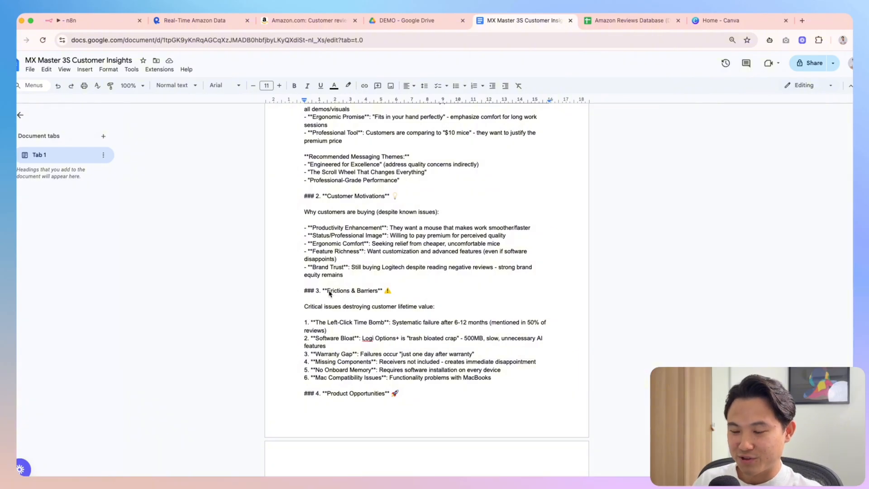
{"action": "left_click_drag", "start_coordinate": [327, 291], "coordinate": [377, 292]}
{"action": "left_click", "coordinate": [377, 292]}
{"action": "left_click_drag", "start_coordinate": [331, 324], "coordinate": [484, 324]}
{"action": "left_click", "coordinate": [397, 323]}
{"action": "left_click", "coordinate": [478, 333]}
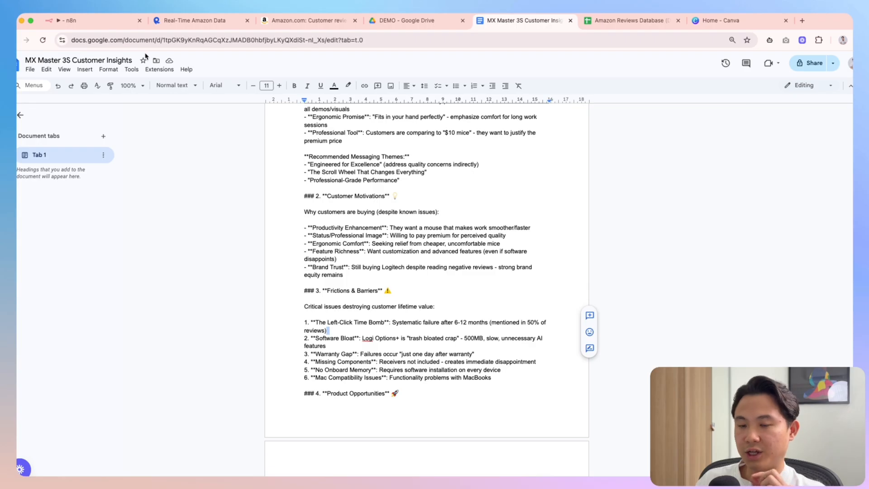
{"action": "left_click", "coordinate": [95, 23]}
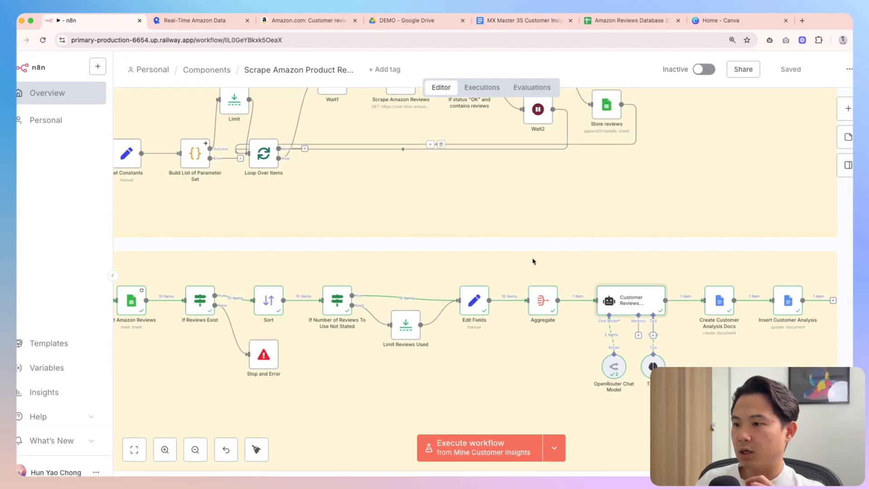
Reopen the Customer Reviews Analysis node and scroll through its expanded prompt and result preview
{"action": "double_click", "coordinate": [636, 303]}
{"action": "left_click", "coordinate": [525, 274]}
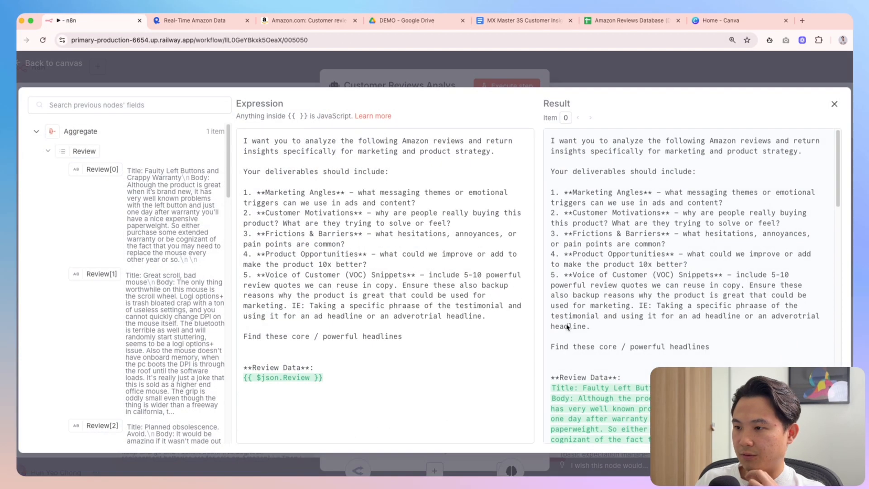
{"action": "scroll", "coordinate": [680, 267], "scroll_direction": "down", "scroll_amount": 5}
{"action": "scroll", "coordinate": [606, 223], "scroll_direction": "up", "scroll_amount": 1}
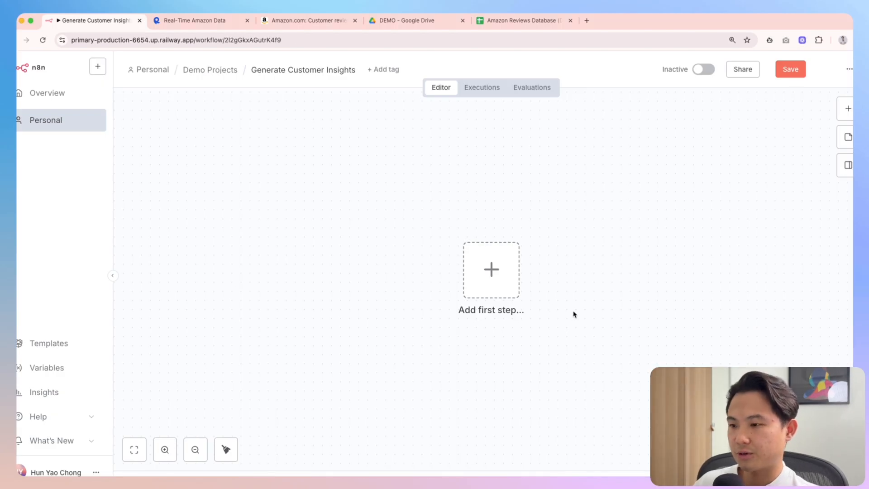
Add a manual trigger as the workflow's first node
{"action": "key", "text": "Tab"}
{"action": "type", "text": "manual"}
{"action": "key", "text": "Return"}
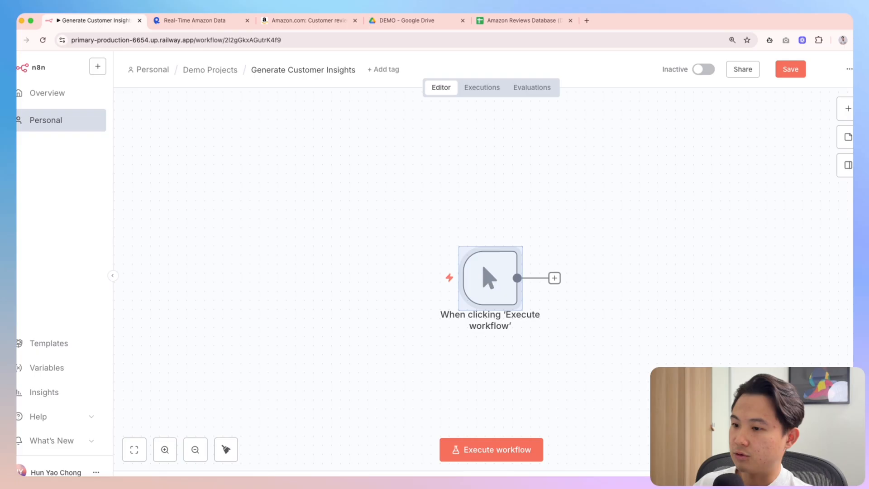
{"action": "left_click", "coordinate": [628, 257]}
{"action": "scroll", "coordinate": [675, 242], "scroll_direction": "down", "scroll_amount": 3}
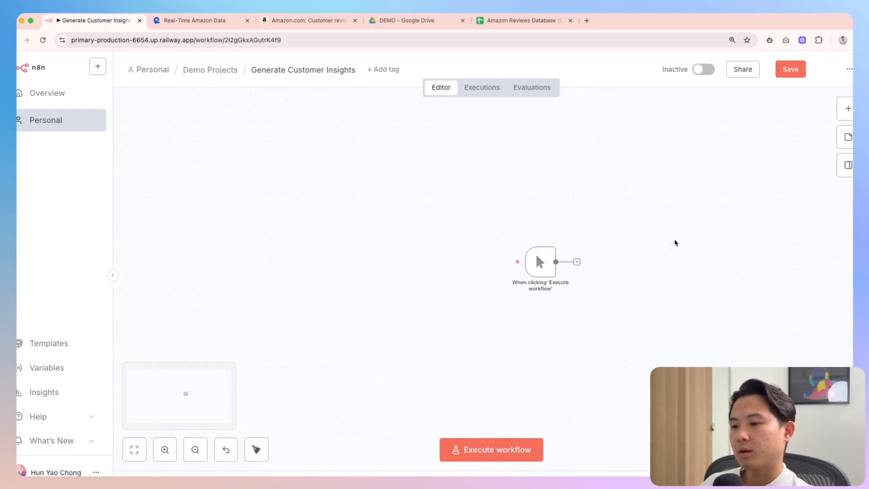
{"action": "scroll", "coordinate": [669, 242], "scroll_direction": "right", "scroll_amount": 3}
{"action": "scroll", "coordinate": [617, 246], "scroll_direction": "up", "scroll_amount": 2}
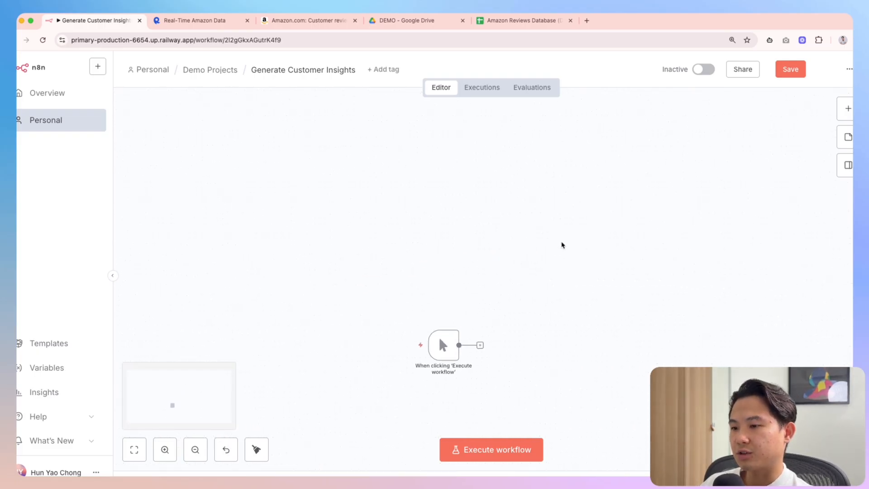
Add a sticky note above the trigger with step 1: Scrape using RapidAPI Amazon Reviews Scraper
{"action": "right_click", "coordinate": [563, 245]}
{"action": "left_click", "coordinate": [561, 273]}
{"action": "left_click_drag", "start_coordinate": [569, 374], "coordinate": [493, 266]}
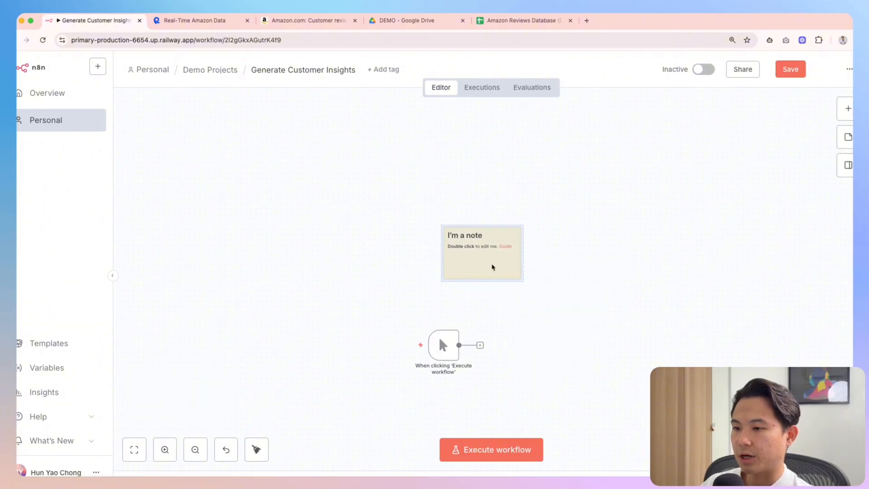
{"action": "double_click", "coordinate": [487, 255]}
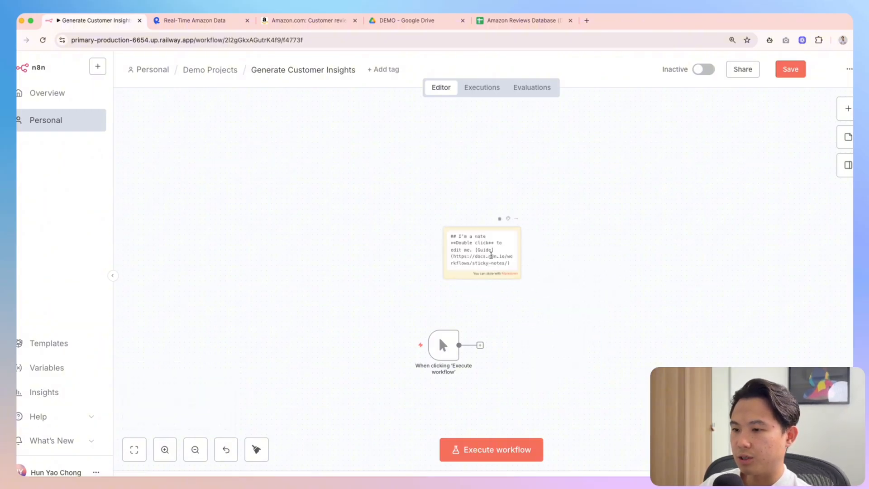
{"action": "left_click_drag", "start_coordinate": [459, 237], "coordinate": [527, 295]}
{"action": "type", "text": "1. "}
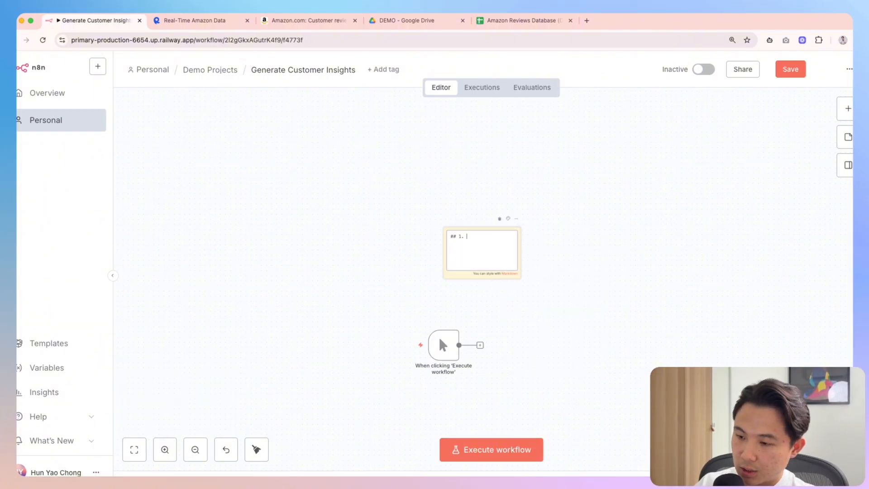
{"action": "type", "text": "Srape"}
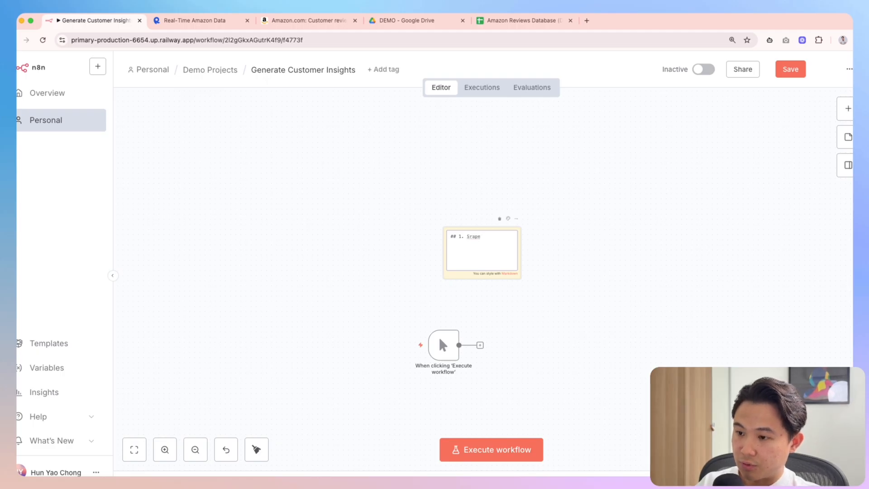
{"action": "key", "text": "BackSpace"}
{"action": "key", "text": "BackSpace"}
{"action": "key", "text": "BackSpace"}
{"action": "key", "text": "BackSpace"}
{"action": "type", "text": "cr"}
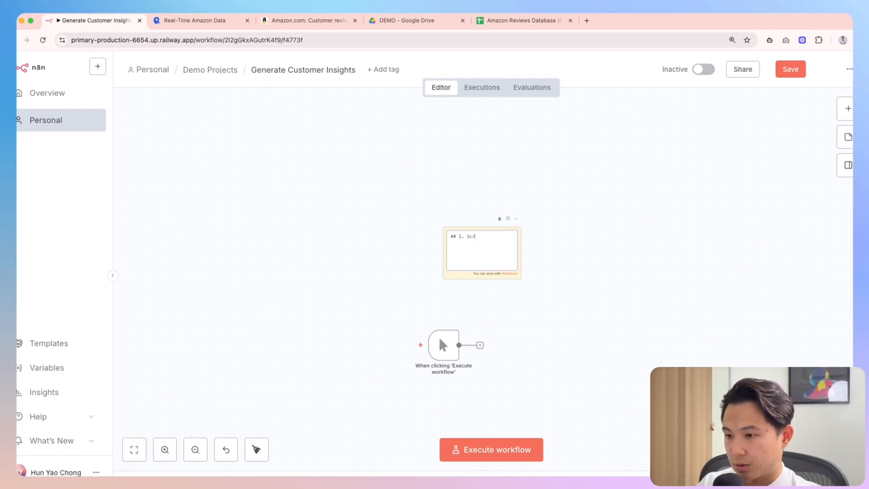
{"action": "type", "text": "ape using "}
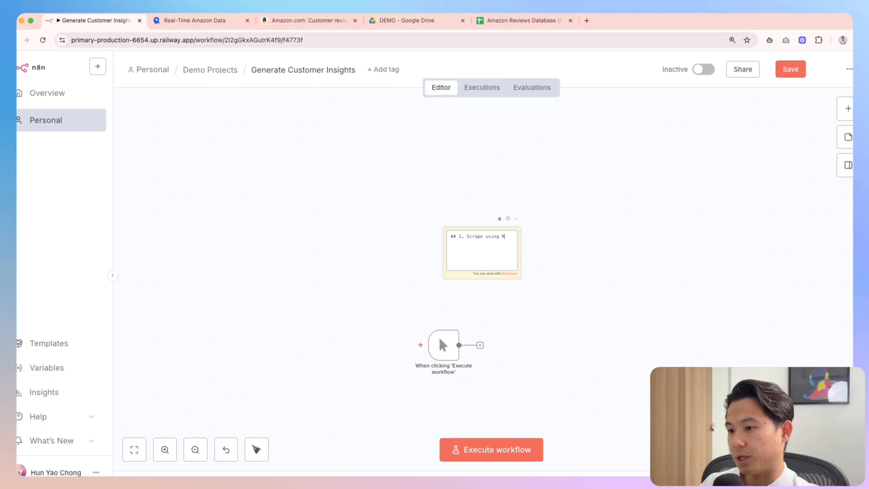
{"action": "type", "text": "RapidAPI"}
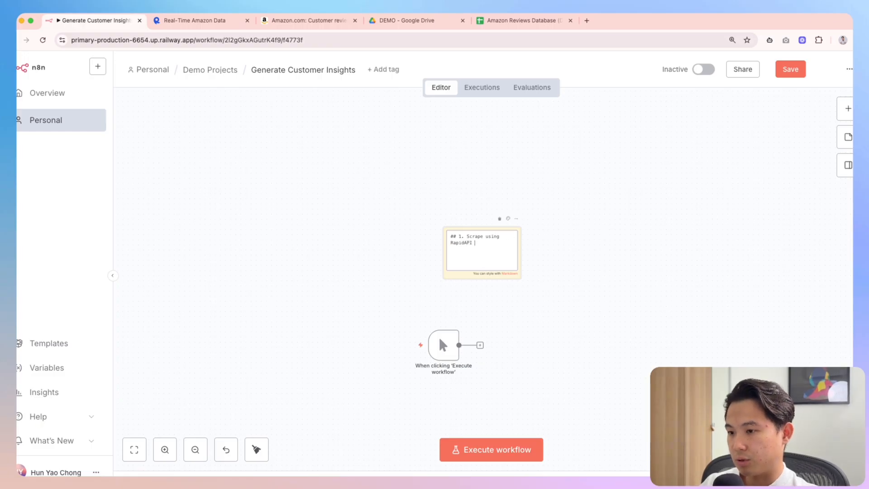
{"action": "type", "text": " Amazon Revi"}
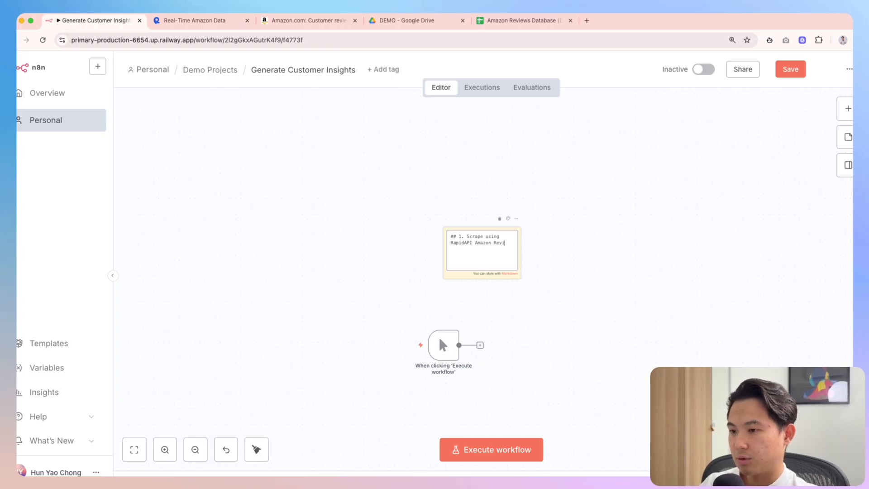
{"action": "type", "text": "ews Scraper"}
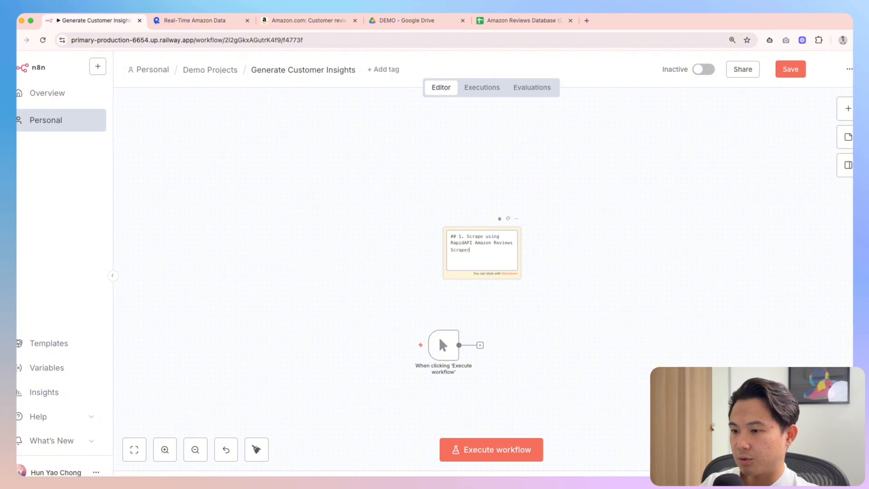
Add steps '2. Store them into Google Sheets' and '3. Generate customer insights' to the note
{"action": "key", "text": "Return"}
{"action": "type", "text": "##2"}
{"action": "key", "text": "BackSpace"}
{"action": "type", "text": "2. Store them i"}
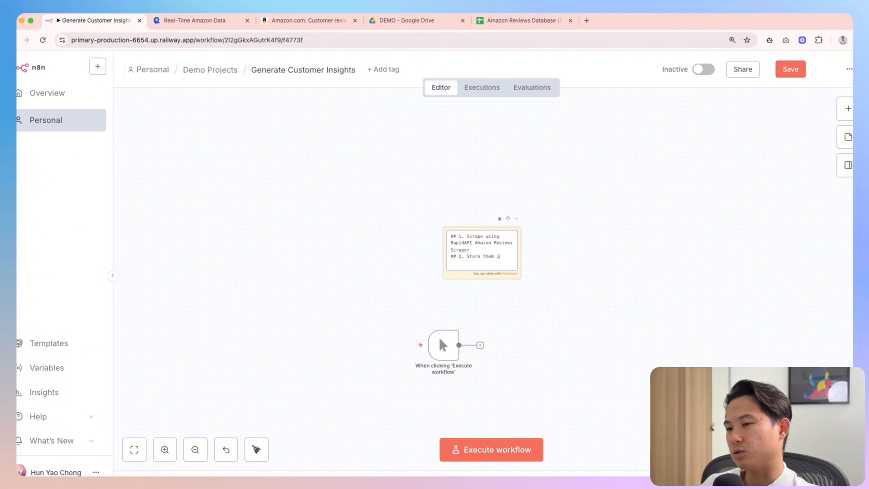
{"action": "type", "text": "nto Google Sheet"}
{"action": "type", "text": "s"}
{"action": "key", "text": "Return"}
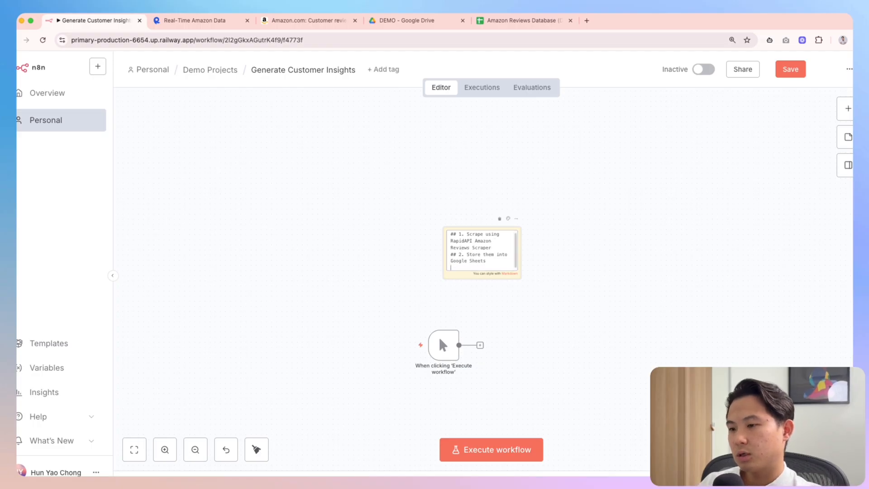
{"action": "type", "text": "## 3."}
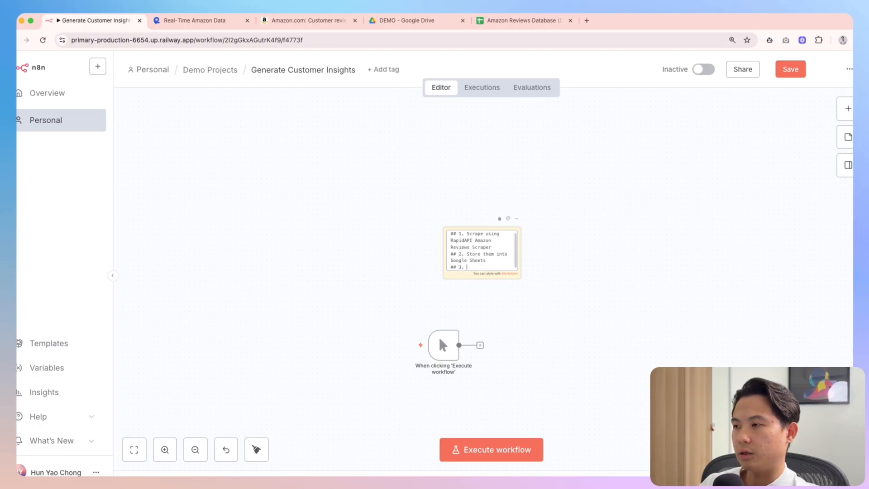
{"action": "type", "text": " Generate c"}
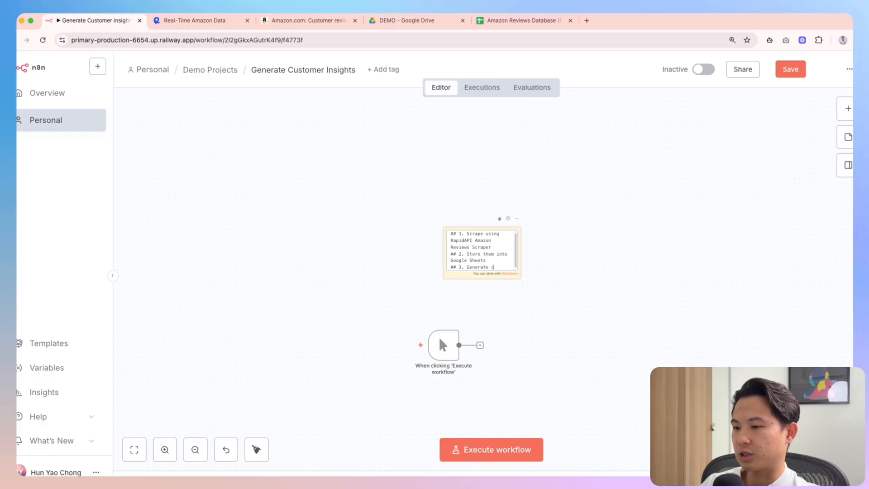
{"action": "type", "text": "ustomer insights"}
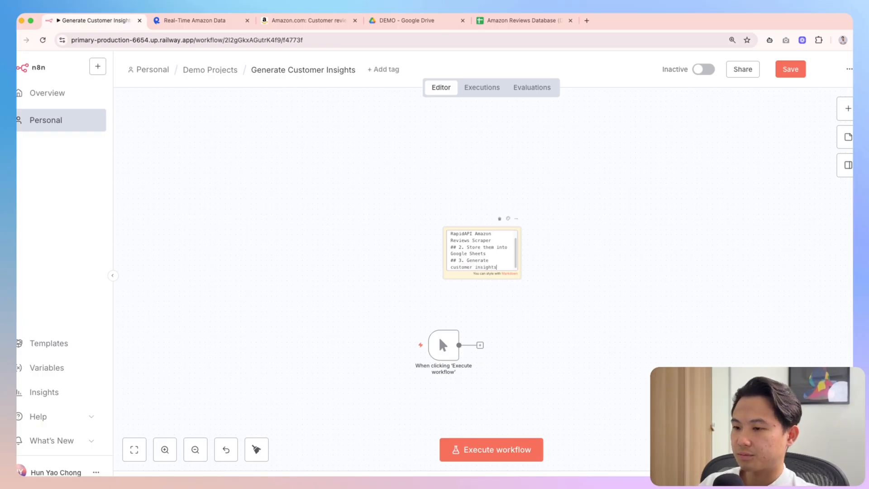
{"action": "key", "text": "alt+shift+Right"}
{"action": "type", "text": "customer"}
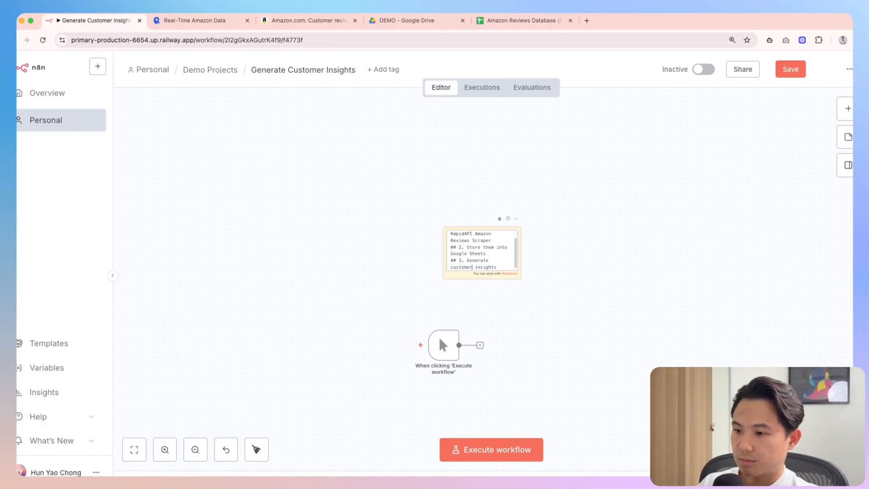
{"action": "key", "text": "BackSpace"}
{"action": "key", "text": "BackSpace"}
{"action": "type", "text": "er"}
{"action": "left_click", "coordinate": [666, 310]}
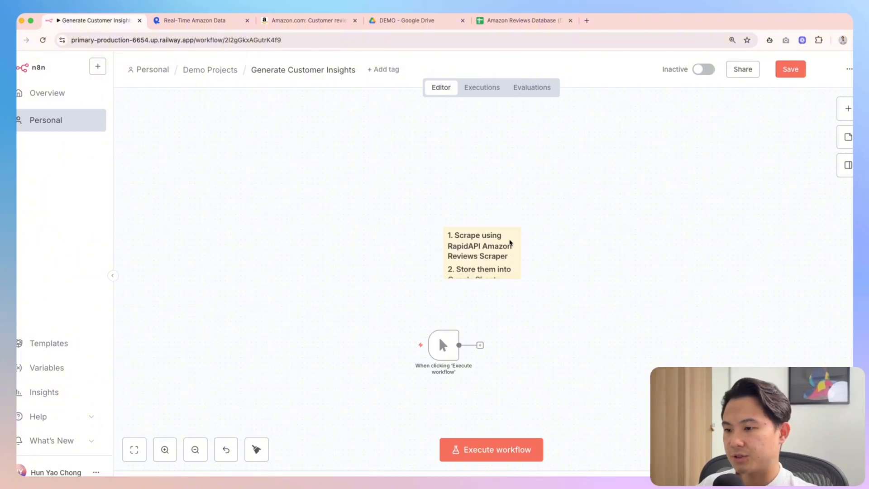
Widen the sticky note so each step fits on fewer lines, then bring up the Real-Time Amazon Data page
{"action": "left_click_drag", "start_coordinate": [521, 250], "coordinate": [609, 252]}
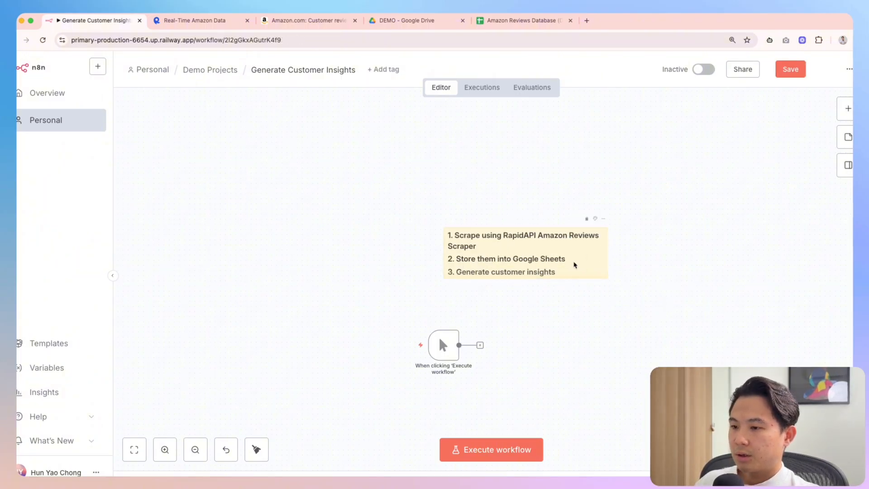
{"action": "left_click_drag", "start_coordinate": [596, 312], "coordinate": [601, 319]}
{"action": "scroll", "coordinate": [522, 298], "scroll_direction": "right", "scroll_amount": 3}
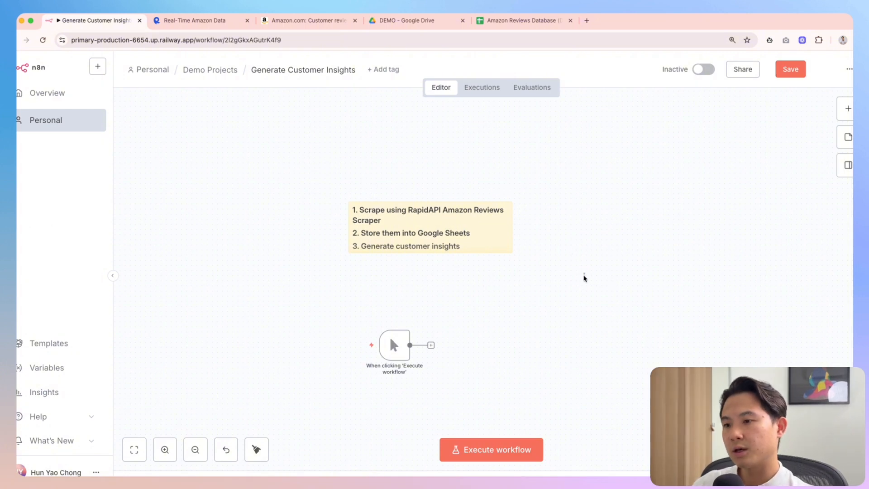
{"action": "left_click", "coordinate": [194, 20]}
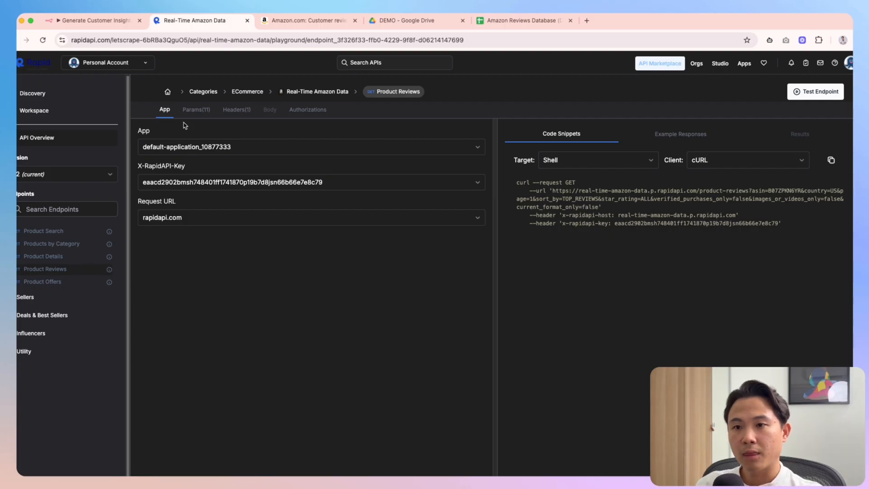
Show the reviews request's Params, close the old reviews tab and load amazon.com in a new tab
{"action": "left_click", "coordinate": [194, 113]}
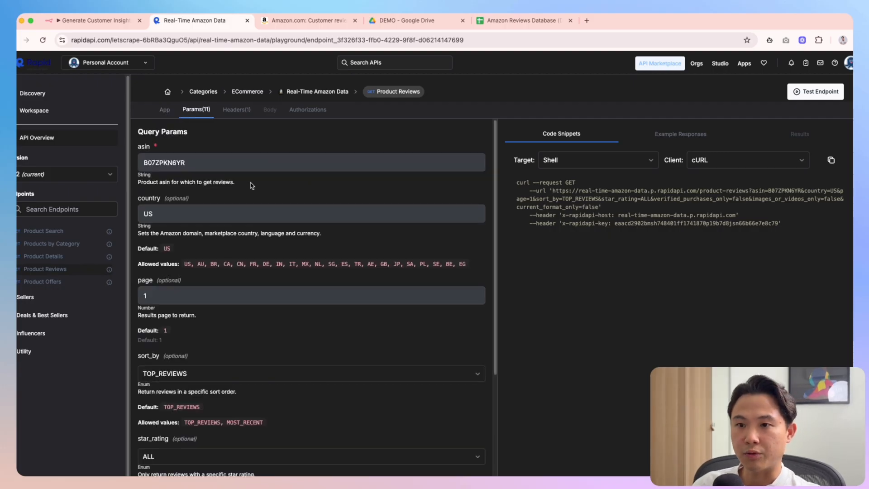
{"action": "left_click", "coordinate": [355, 21]}
{"action": "left_click", "coordinate": [479, 20]}
{"action": "type", "text": "amazon re"}
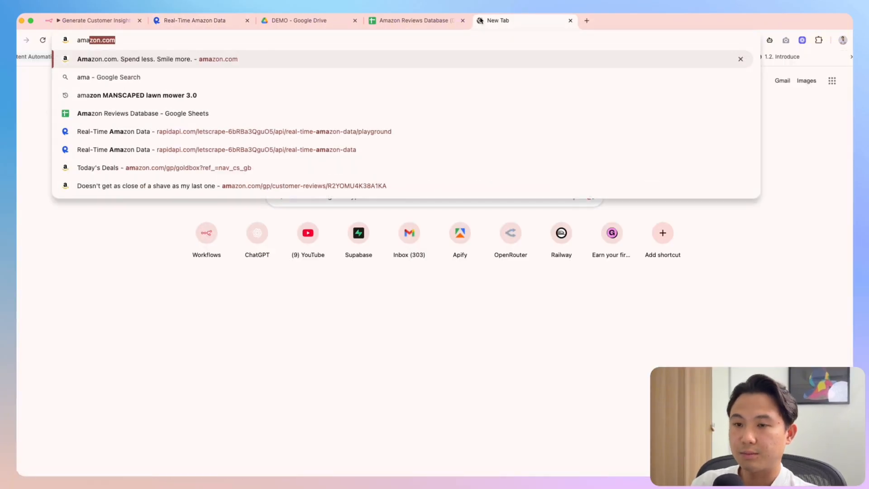
{"action": "key", "text": "BackSpace"}
{"action": "key", "text": "BackSpace"}
{"action": "key", "text": "BackSpace"}
{"action": "key", "text": "BackSpace"}
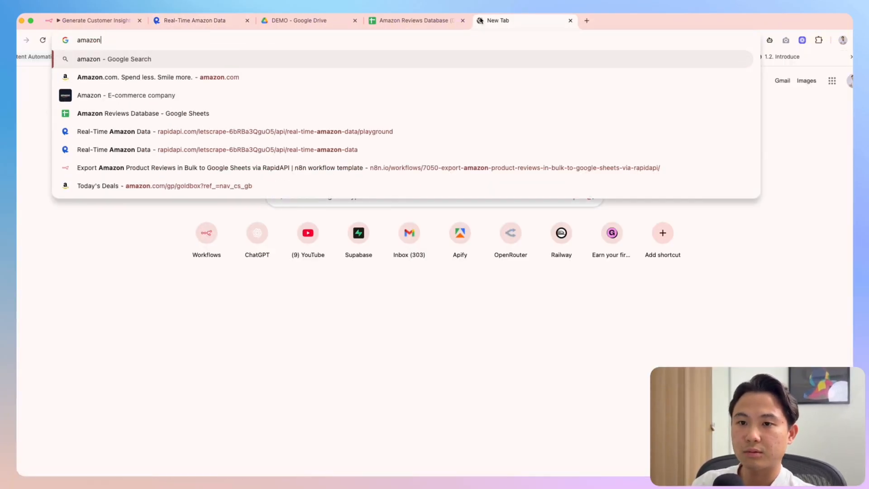
{"action": "key", "text": "Down"}
{"action": "key", "text": "Return"}
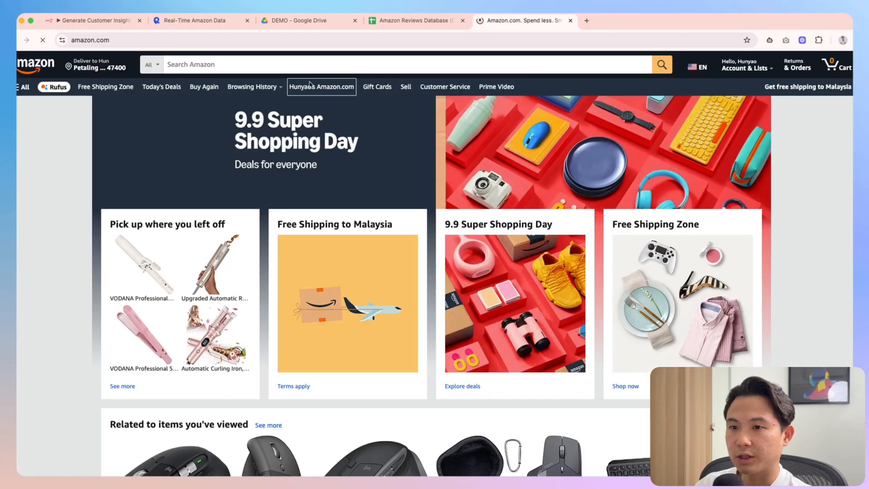
Open the VODANA GlamWave curling iron from Hair styling irons and select its ASIN B097XR2LG3
{"action": "left_click", "coordinate": [281, 67]}
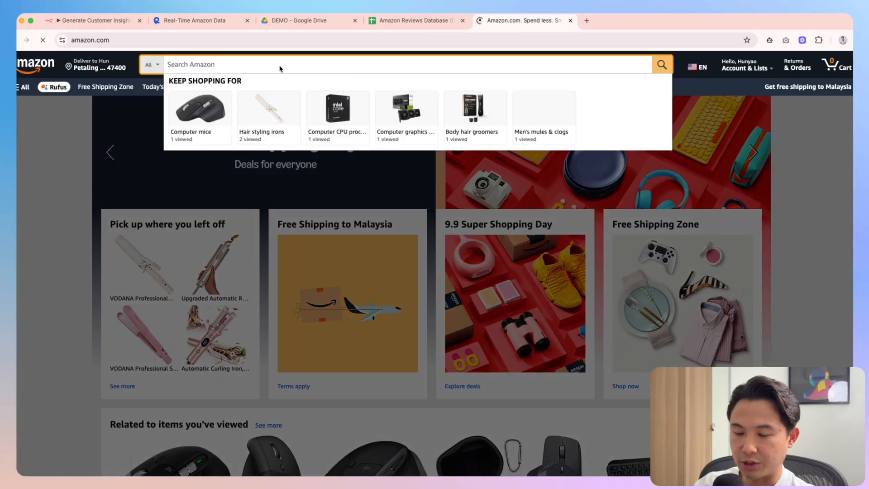
{"action": "left_click", "coordinate": [269, 113]}
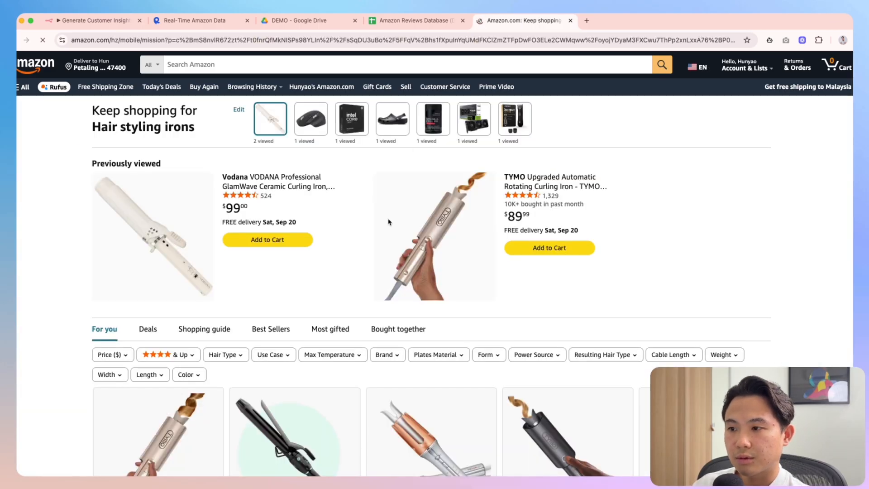
{"action": "scroll", "coordinate": [394, 245], "scroll_direction": "down", "scroll_amount": 5}
{"action": "scroll", "coordinate": [393, 256], "scroll_direction": "up", "scroll_amount": 5}
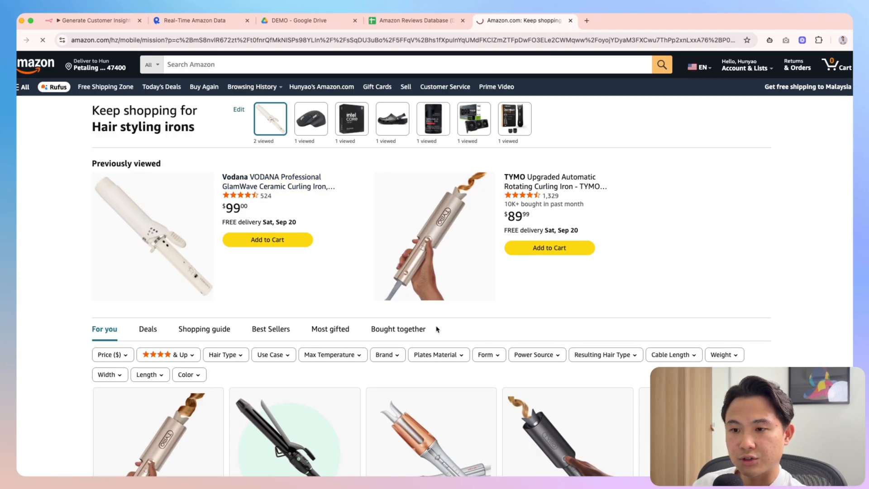
{"action": "left_click", "coordinate": [199, 226]}
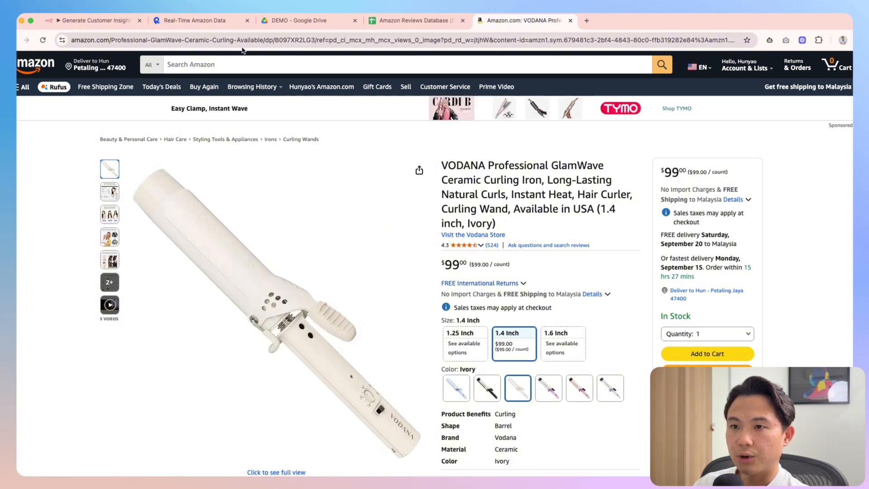
{"action": "double_click", "coordinate": [301, 41]}
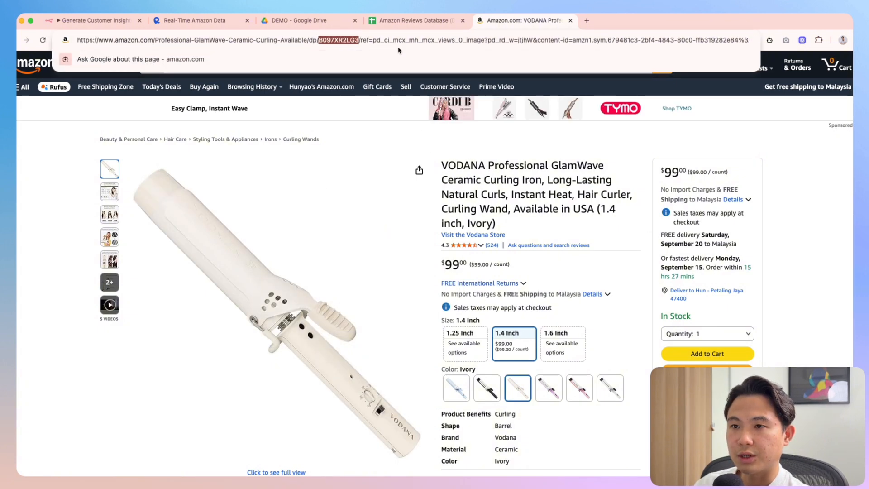
Return to the RapidAPI Product Reviews params and scroll through them; asin still reads B07ZPKN6YR
{"action": "left_click", "coordinate": [194, 20]}
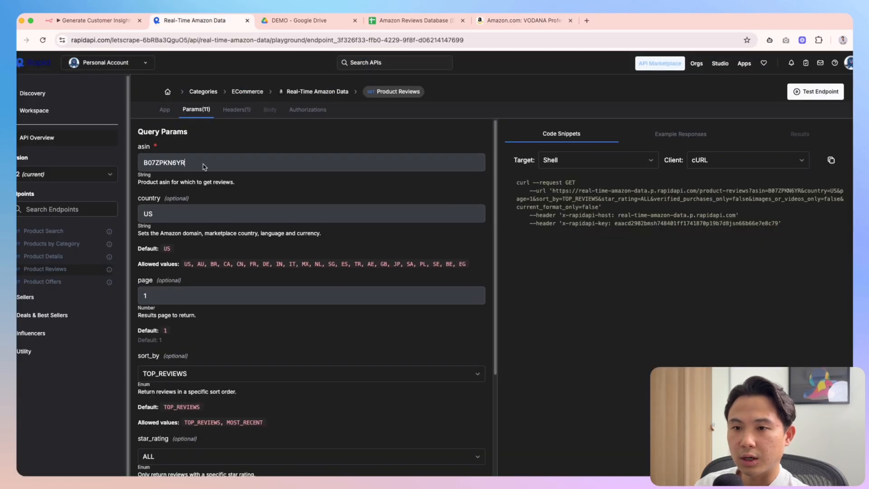
{"action": "left_click", "coordinate": [360, 26]}
{"action": "left_click", "coordinate": [174, 27]}
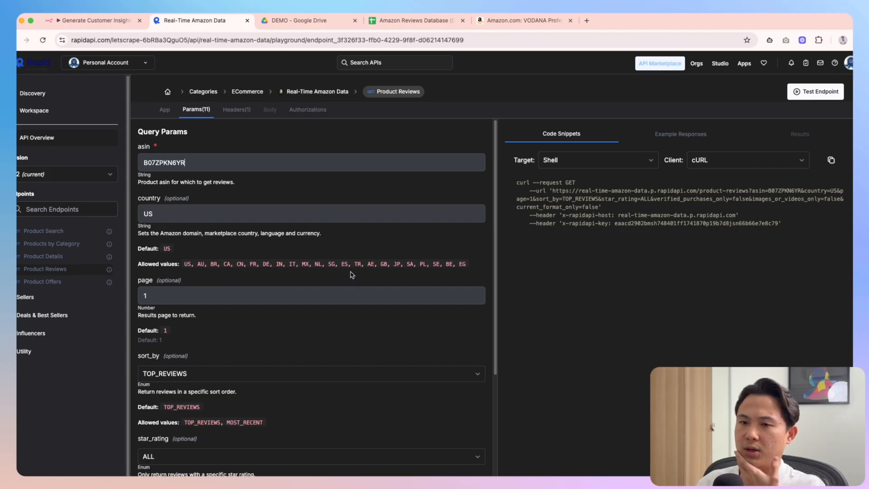
{"action": "scroll", "coordinate": [349, 274], "scroll_direction": "down", "scroll_amount": 4}
{"action": "scroll", "coordinate": [346, 275], "scroll_direction": "down", "scroll_amount": 4}
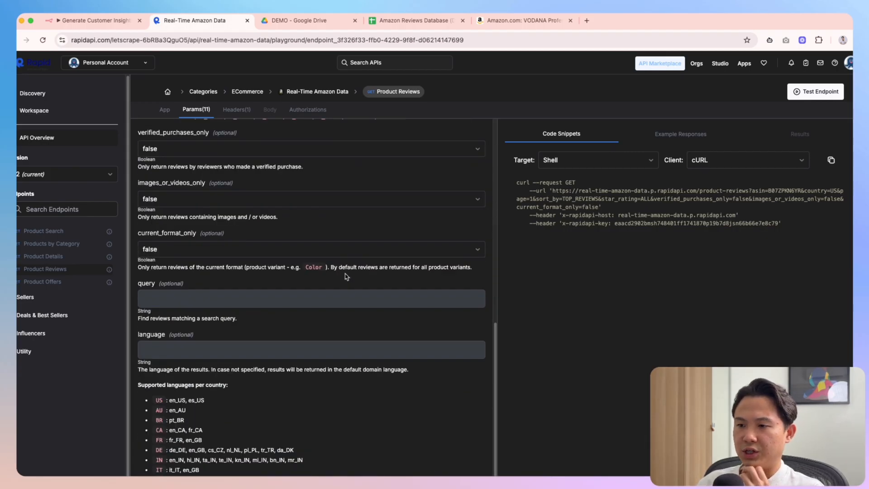
{"action": "scroll", "coordinate": [346, 275], "scroll_direction": "up", "scroll_amount": 8}
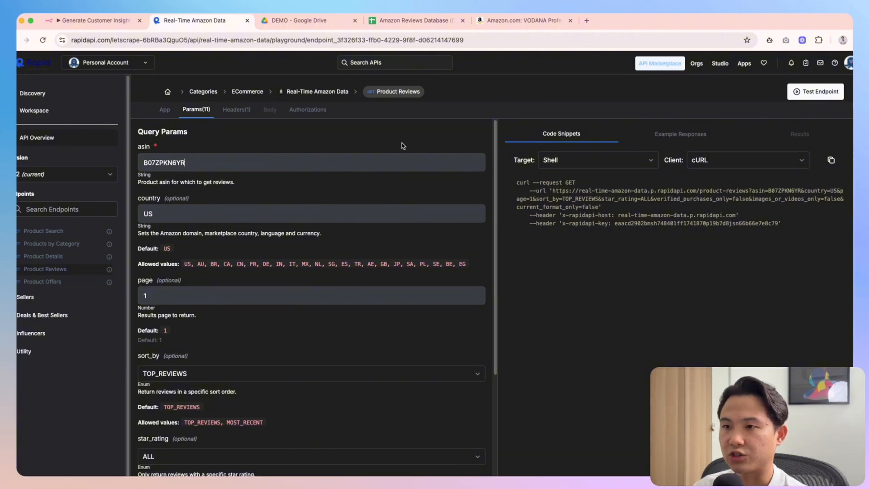
Move the Amazon tab beside RapidAPI and paste ASIN B097XR2LG3 into the asin parameter
{"action": "left_click", "coordinate": [317, 22]}
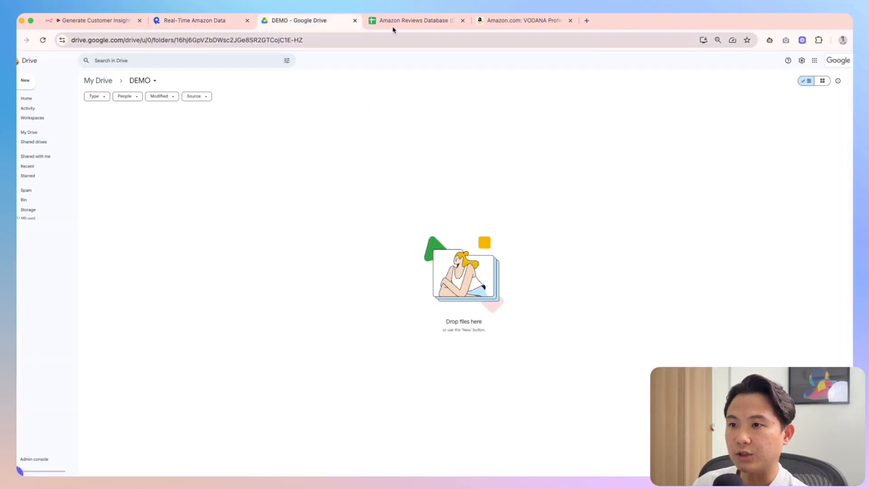
{"action": "left_click", "coordinate": [503, 20]}
{"action": "left_click_drag", "start_coordinate": [507, 21], "coordinate": [291, 20]}
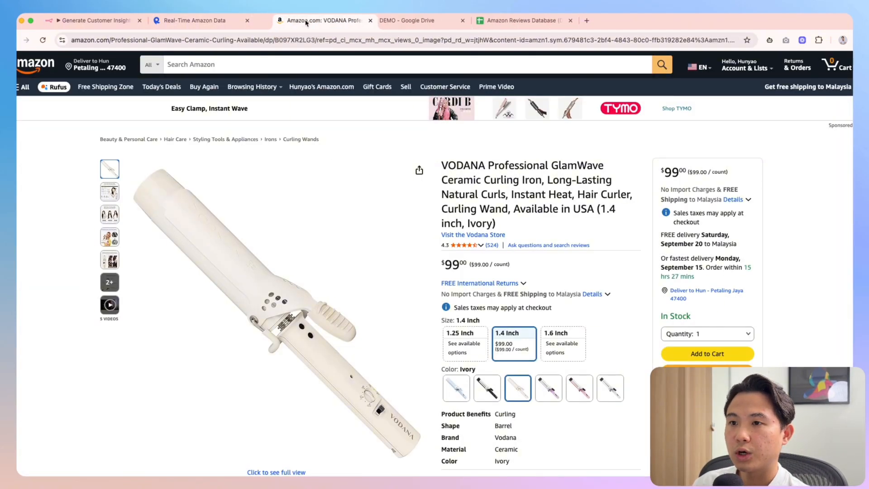
{"action": "double_click", "coordinate": [462, 166]}
{"action": "left_click", "coordinate": [197, 20]}
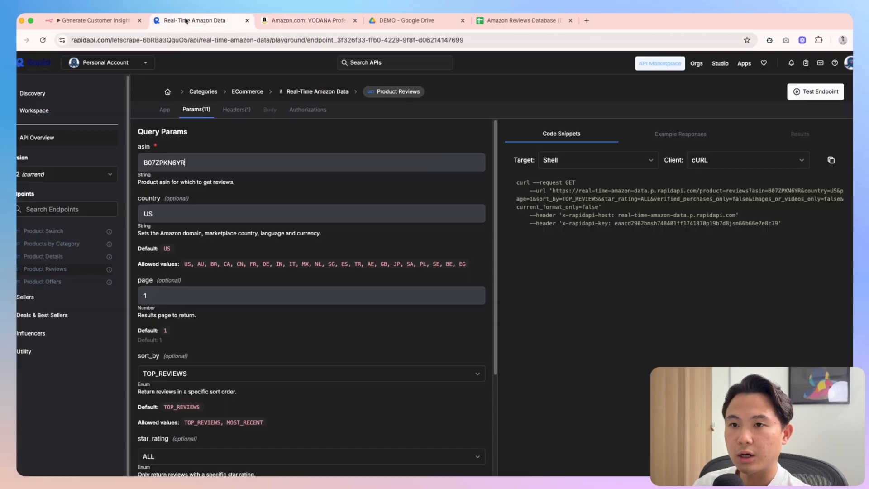
{"action": "left_click", "coordinate": [316, 21]}
{"action": "double_click", "coordinate": [302, 41]}
{"action": "key", "text": "ctrl+c"}
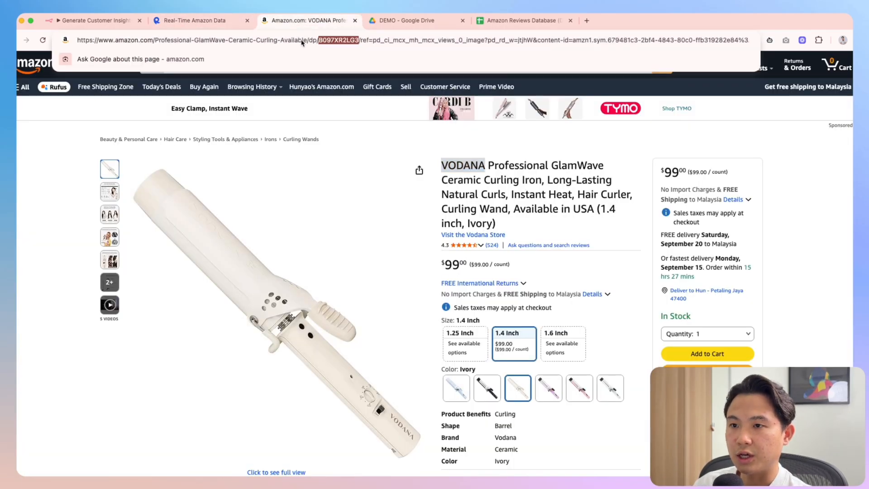
{"action": "left_click", "coordinate": [188, 20]}
{"action": "double_click", "coordinate": [181, 163]}
{"action": "key", "text": "ctrl+v"}
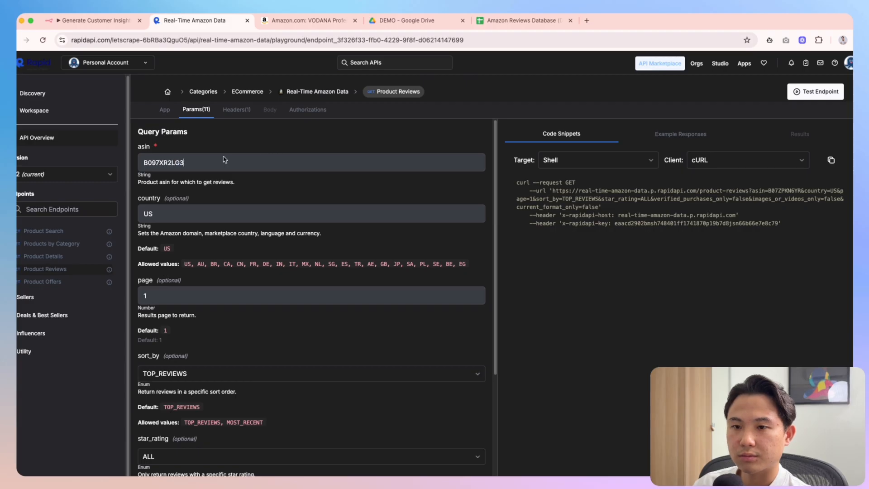
{"action": "left_click", "coordinate": [313, 21]}
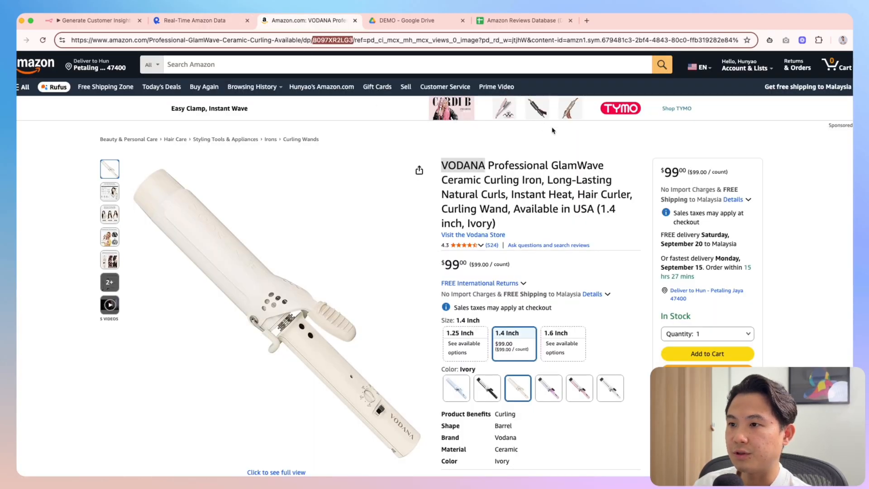
{"action": "left_click", "coordinate": [212, 21]}
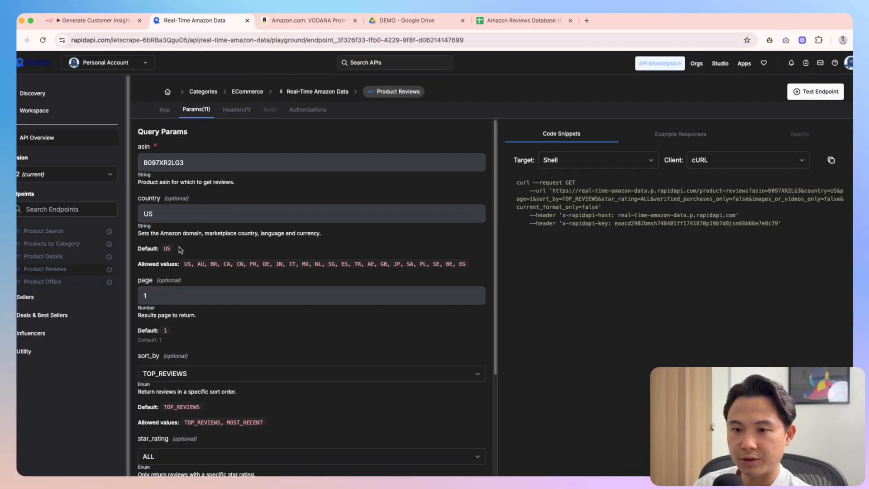
Set verified_purchases_only to true, with page 0, in the Product Reviews parameters
{"action": "scroll", "coordinate": [203, 326], "scroll_direction": "down", "scroll_amount": 1}
{"action": "scroll", "coordinate": [253, 290], "scroll_direction": "down", "scroll_amount": 5}
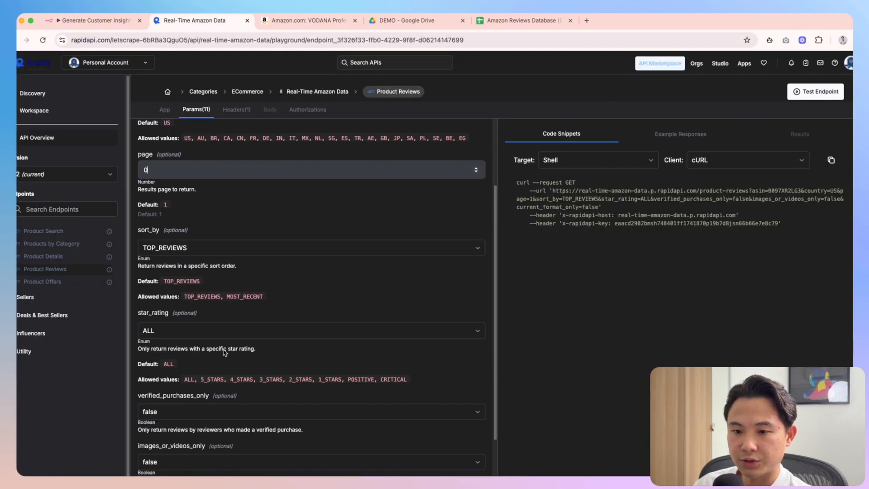
{"action": "scroll", "coordinate": [175, 336], "scroll_direction": "down", "scroll_amount": 1}
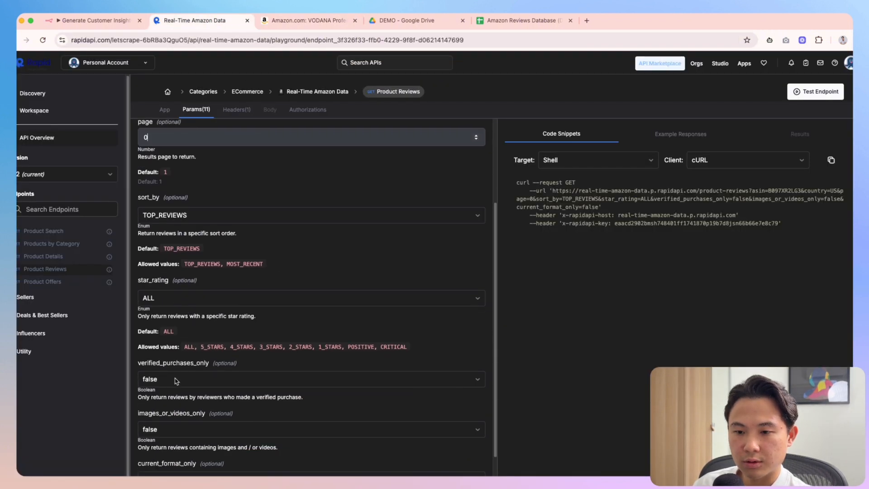
{"action": "left_click", "coordinate": [170, 378]}
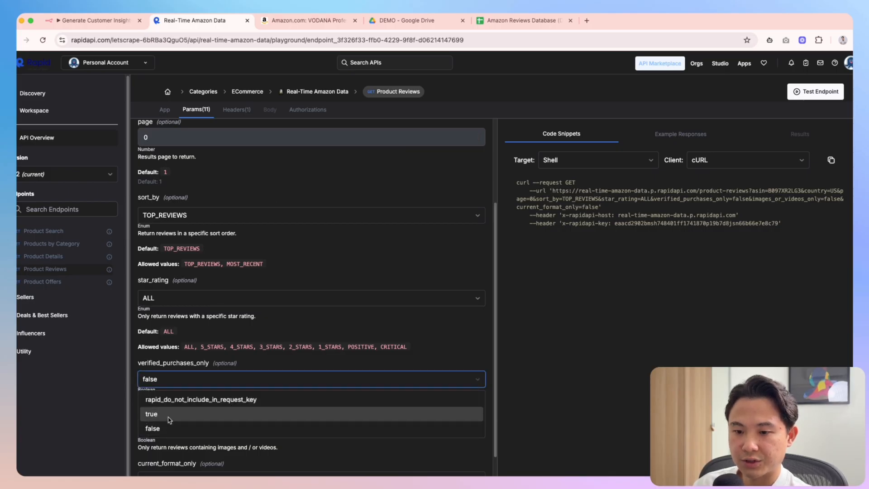
{"action": "left_click", "coordinate": [171, 414]}
{"action": "scroll", "coordinate": [181, 408], "scroll_direction": "down", "scroll_amount": 1}
{"action": "scroll", "coordinate": [194, 394], "scroll_direction": "down", "scroll_amount": 1}
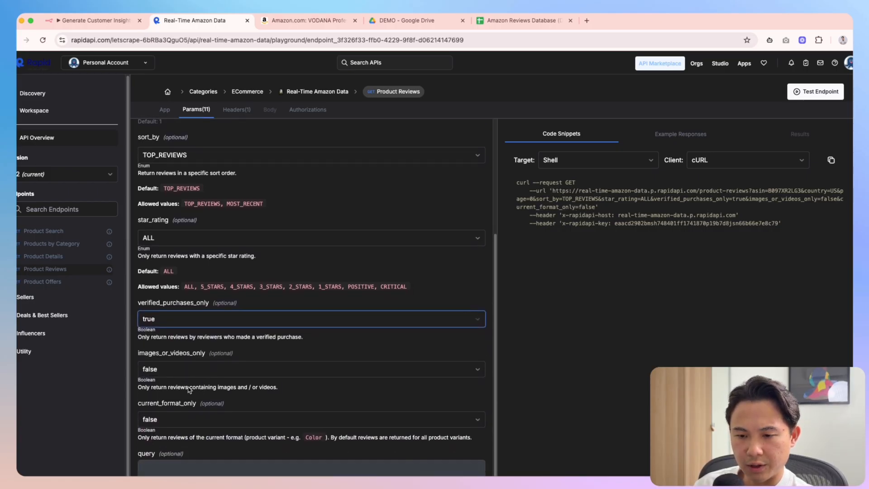
{"action": "scroll", "coordinate": [179, 380], "scroll_direction": "down", "scroll_amount": 2}
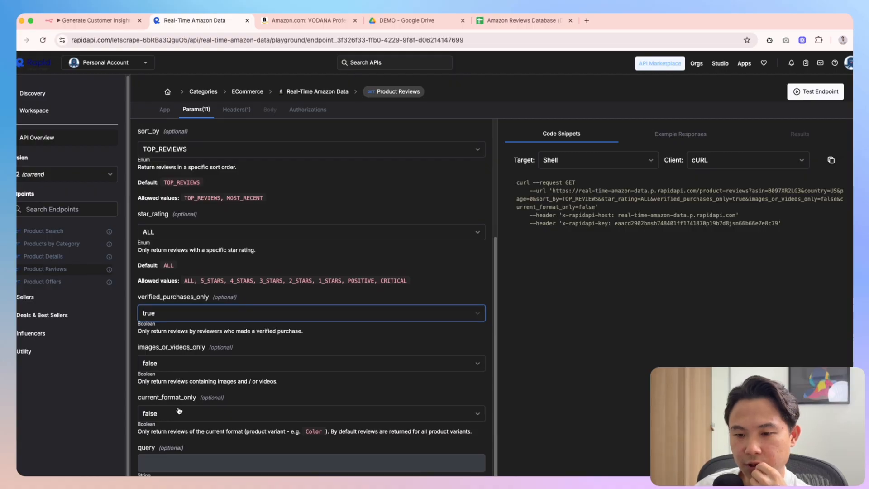
Scroll down the VODANA curling iron product page, briefly checking the RapidAPI page
{"action": "left_click", "coordinate": [308, 21]}
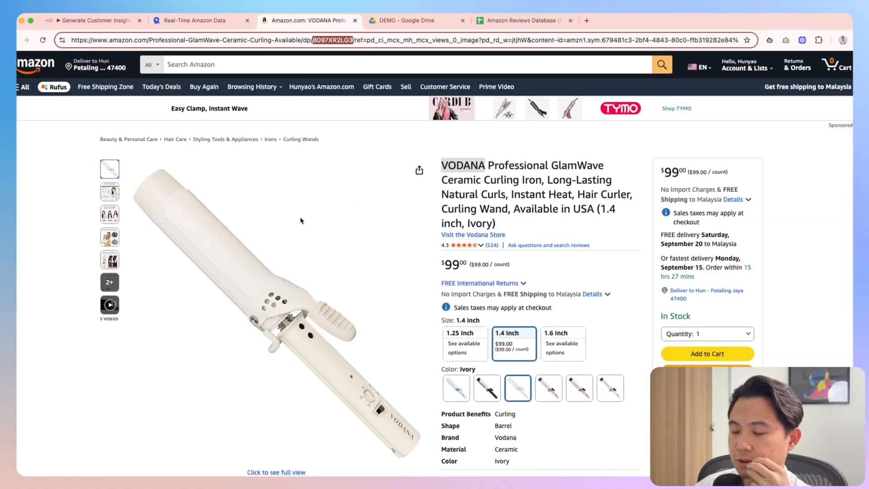
{"action": "scroll", "coordinate": [410, 245], "scroll_direction": "down", "scroll_amount": 10}
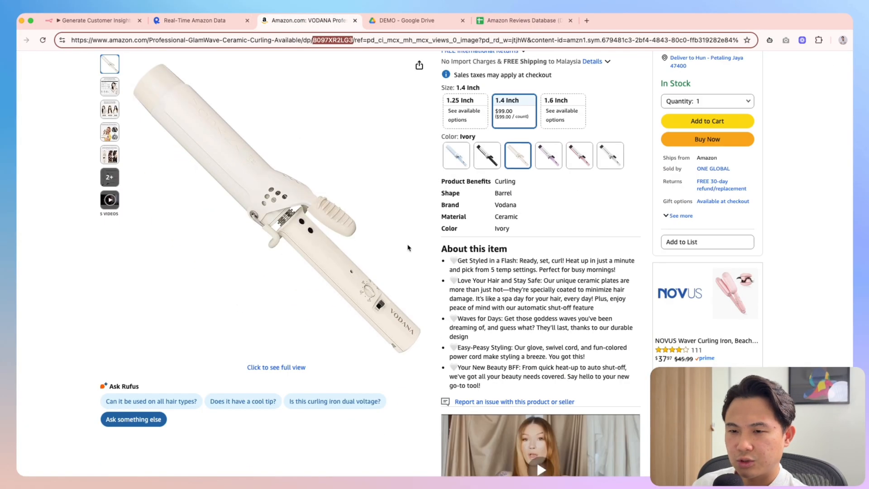
{"action": "left_click", "coordinate": [195, 20]}
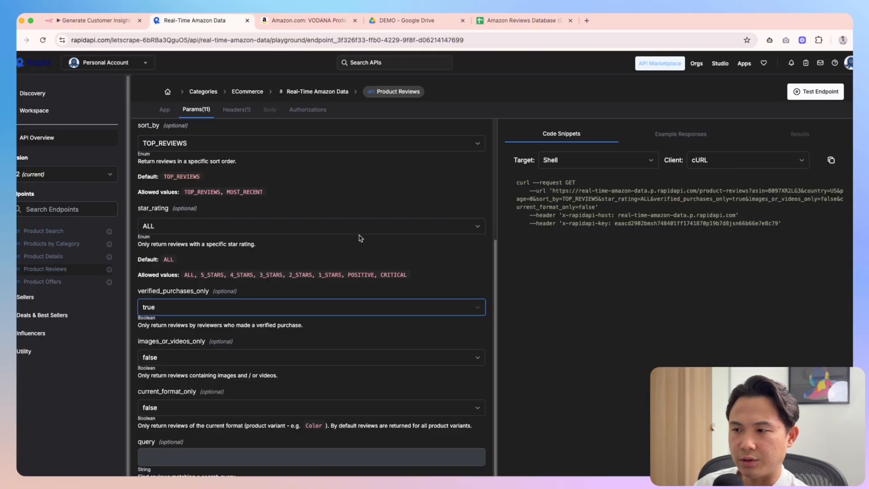
{"action": "scroll", "coordinate": [357, 281], "scroll_direction": "down", "scroll_amount": 5}
{"action": "scroll", "coordinate": [679, 290], "scroll_direction": "up", "scroll_amount": 4}
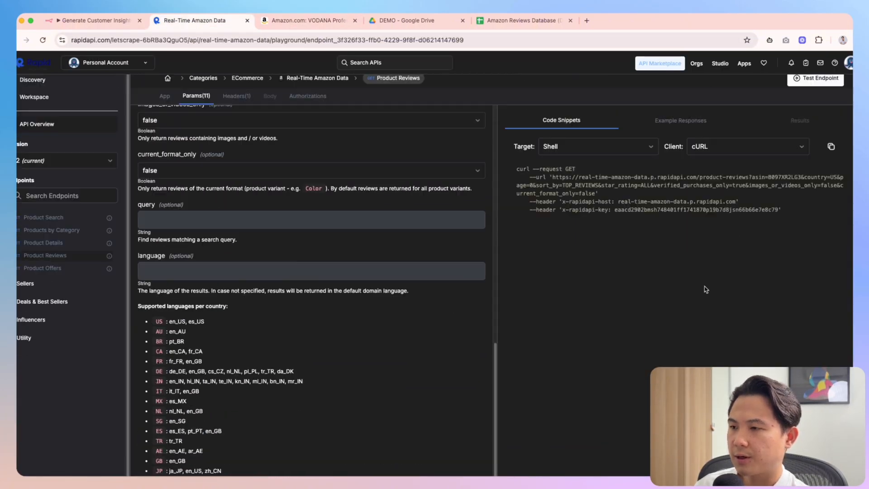
{"action": "left_click", "coordinate": [309, 20]}
{"action": "scroll", "coordinate": [356, 311], "scroll_direction": "down", "scroll_amount": 8}
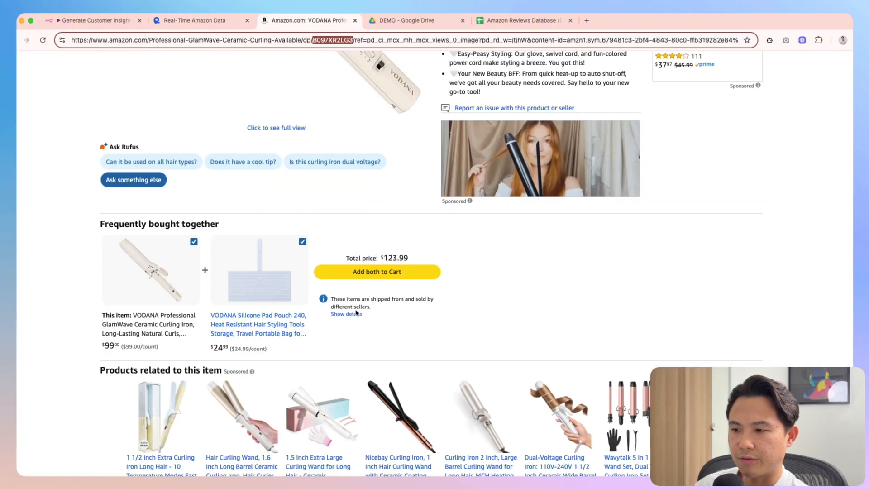
{"action": "scroll", "coordinate": [355, 311], "scroll_direction": "down", "scroll_amount": 15}
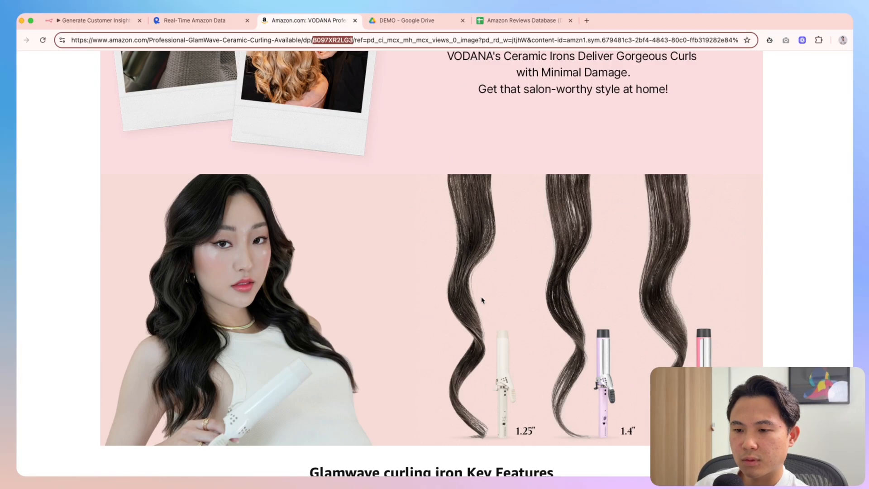
{"action": "scroll", "coordinate": [483, 299], "scroll_direction": "down", "scroll_amount": 15}
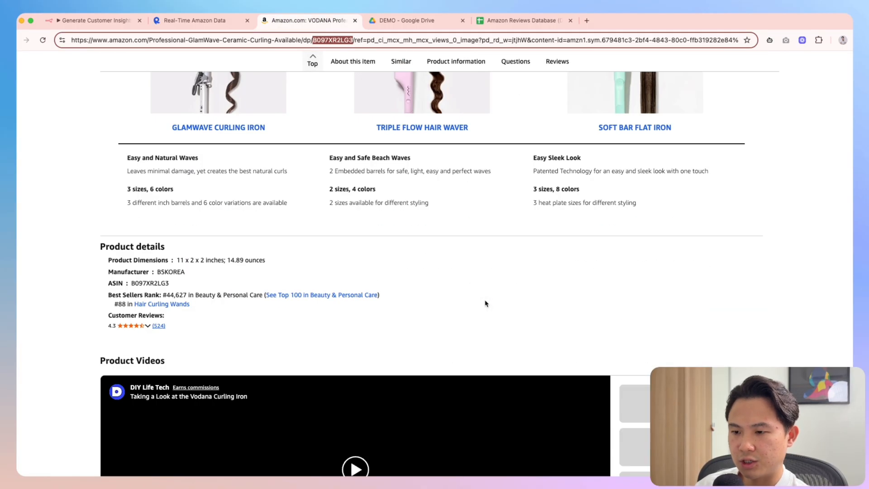
{"action": "scroll", "coordinate": [461, 299], "scroll_direction": "up", "scroll_amount": 8}
{"action": "scroll", "coordinate": [306, 335], "scroll_direction": "down", "scroll_amount": 3}
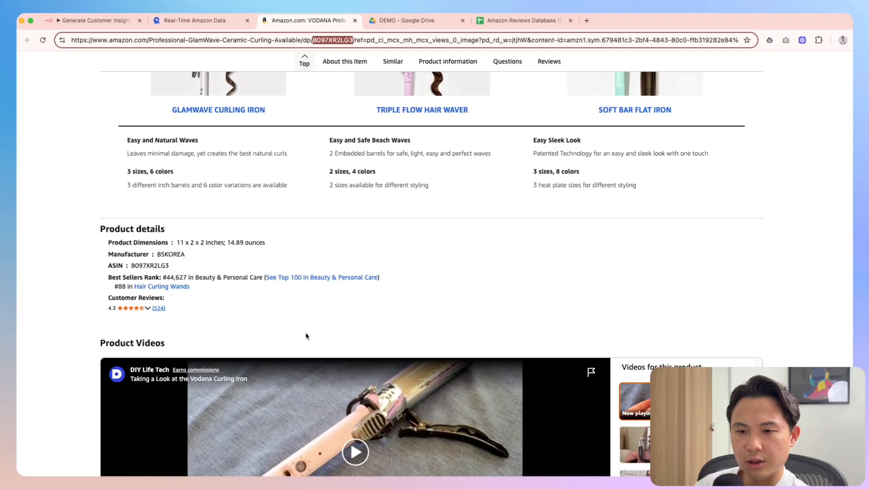
Jump to the curling iron's ratings and open its full customer reviews page
{"action": "left_click", "coordinate": [159, 308]}
{"action": "scroll", "coordinate": [253, 252], "scroll_direction": "up", "scroll_amount": 4}
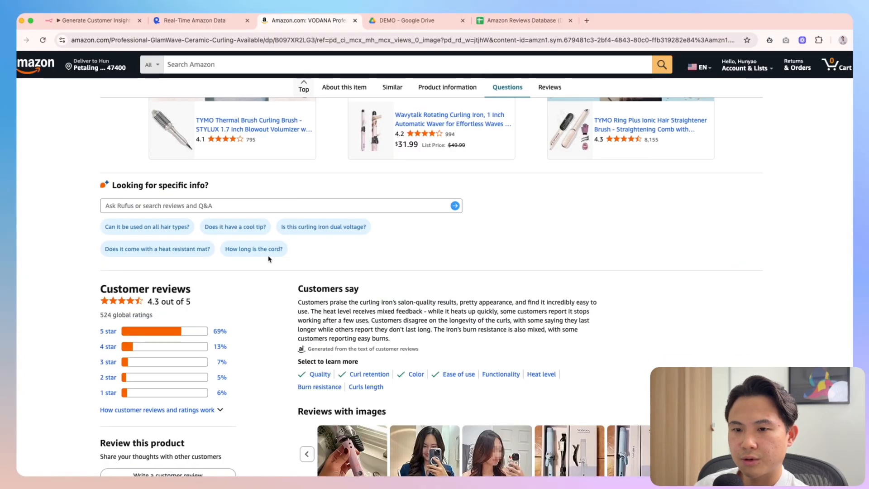
{"action": "scroll", "coordinate": [259, 252], "scroll_direction": "up", "scroll_amount": 5}
{"action": "scroll", "coordinate": [317, 253], "scroll_direction": "down", "scroll_amount": 8}
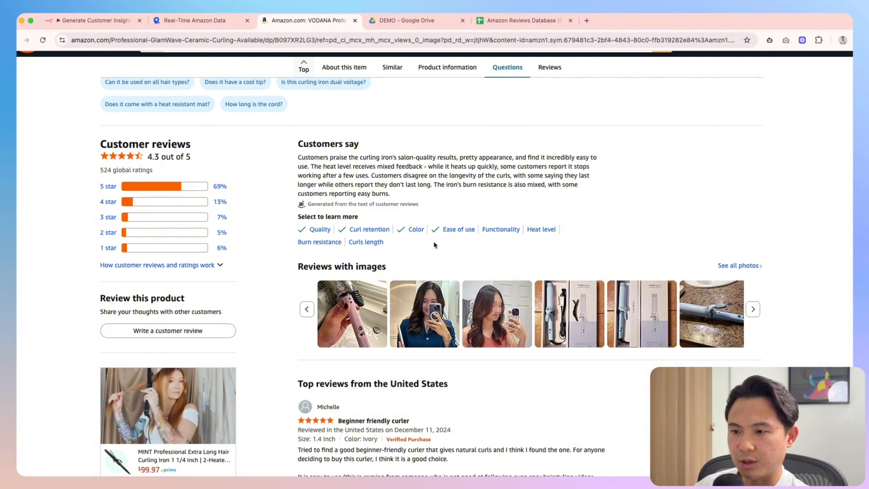
{"action": "scroll", "coordinate": [499, 249], "scroll_direction": "up", "scroll_amount": 5}
{"action": "scroll", "coordinate": [500, 250], "scroll_direction": "up", "scroll_amount": 15}
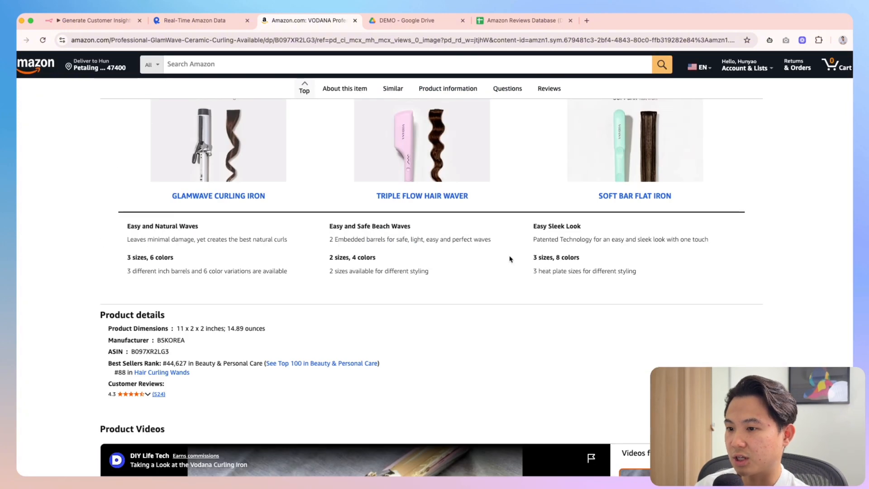
{"action": "left_click", "coordinate": [158, 394]}
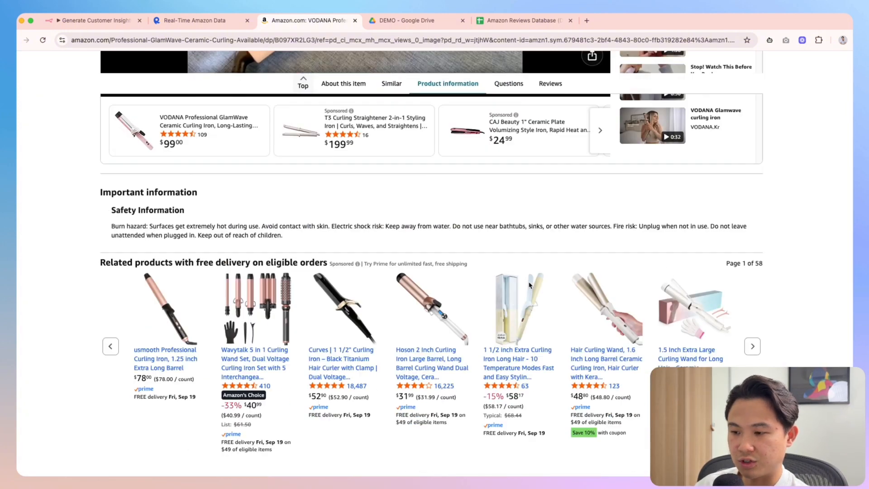
{"action": "scroll", "coordinate": [532, 287], "scroll_direction": "down", "scroll_amount": 15}
{"action": "scroll", "coordinate": [435, 245], "scroll_direction": "up", "scroll_amount": 5}
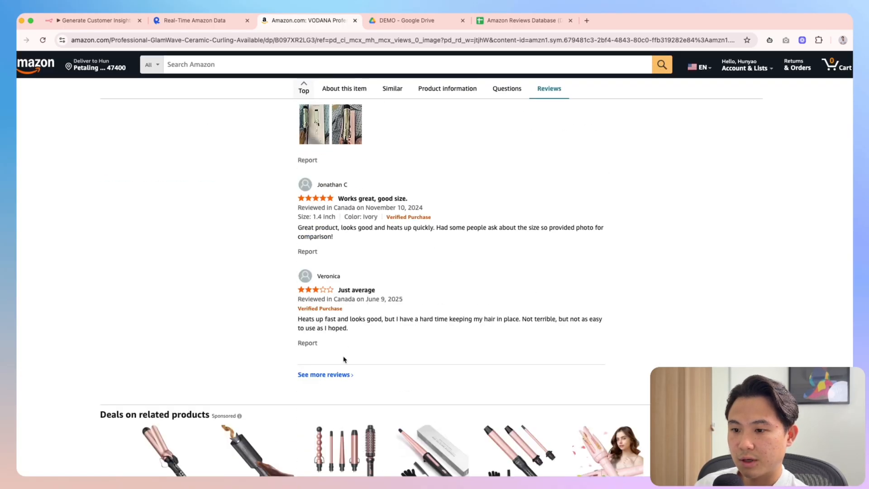
{"action": "left_click", "coordinate": [348, 374]}
{"action": "key", "text": "ctrl+shift+Tab"}
{"action": "key", "text": "ctrl+Tab"}
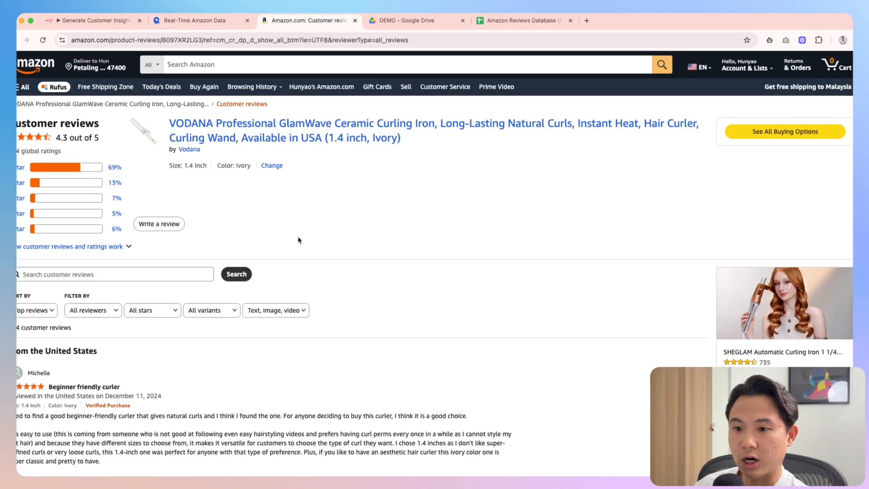
Compare Amazon's review Sort by options with the API playground's sort parameter
{"action": "scroll", "coordinate": [157, 329], "scroll_direction": "down", "scroll_amount": 1}
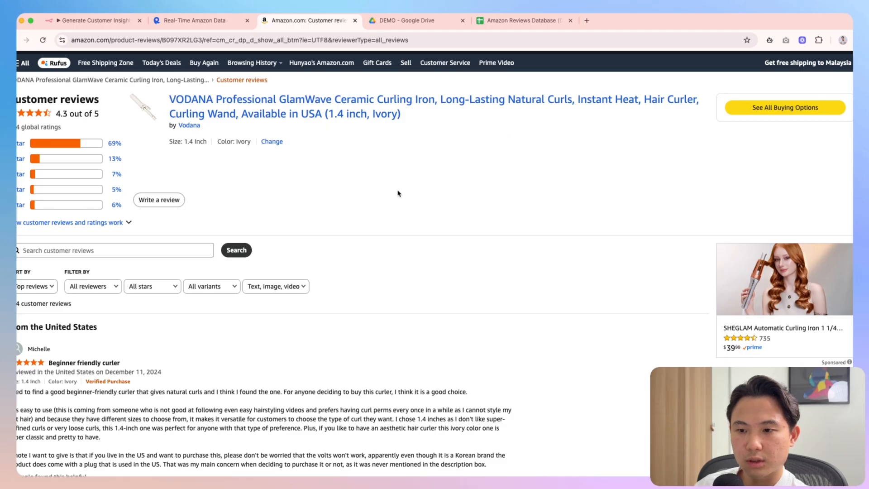
{"action": "left_click", "coordinate": [178, 19]}
{"action": "scroll", "coordinate": [276, 250], "scroll_direction": "up", "scroll_amount": 10}
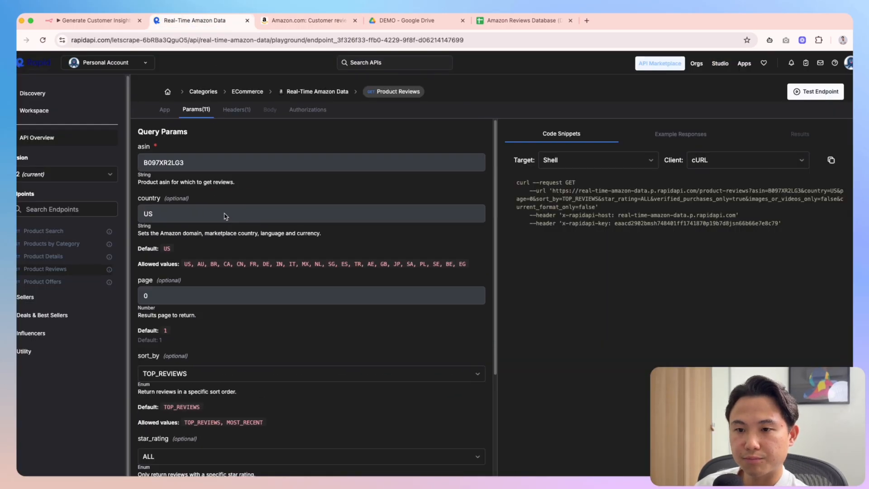
{"action": "key", "text": "ctrl+Tab"}
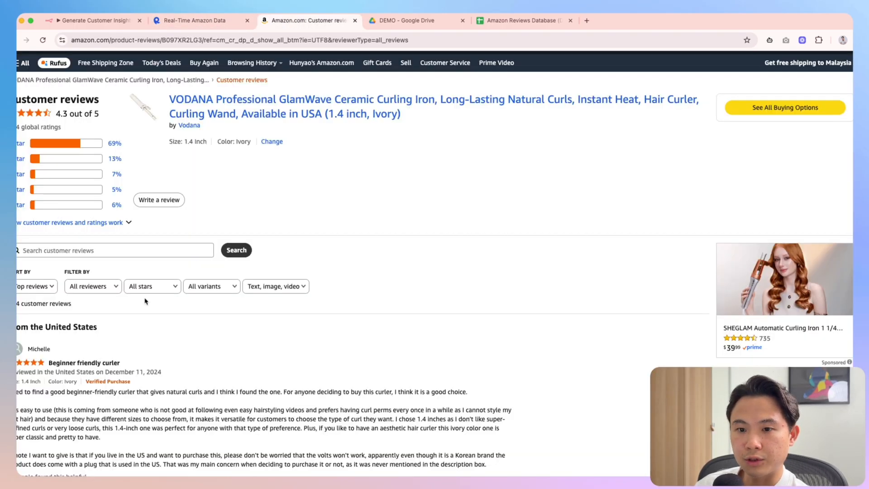
{"action": "left_click", "coordinate": [46, 290]}
{"action": "left_click", "coordinate": [203, 20]}
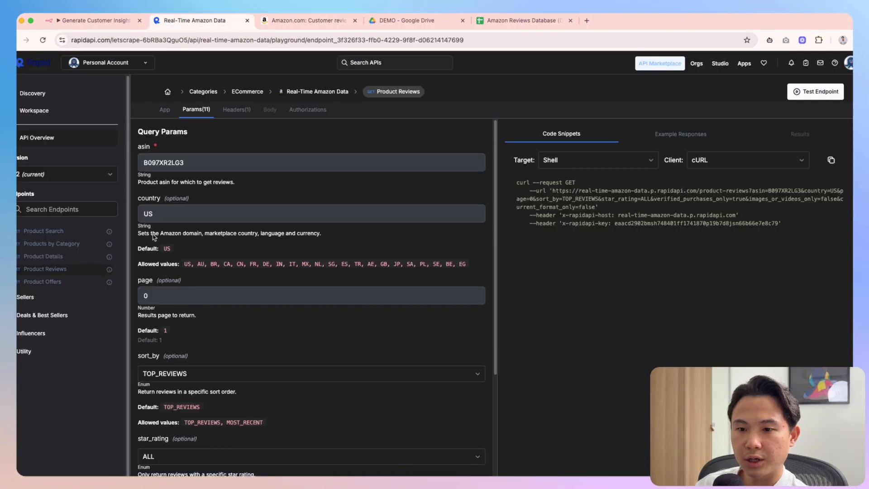
{"action": "left_click", "coordinate": [276, 28]}
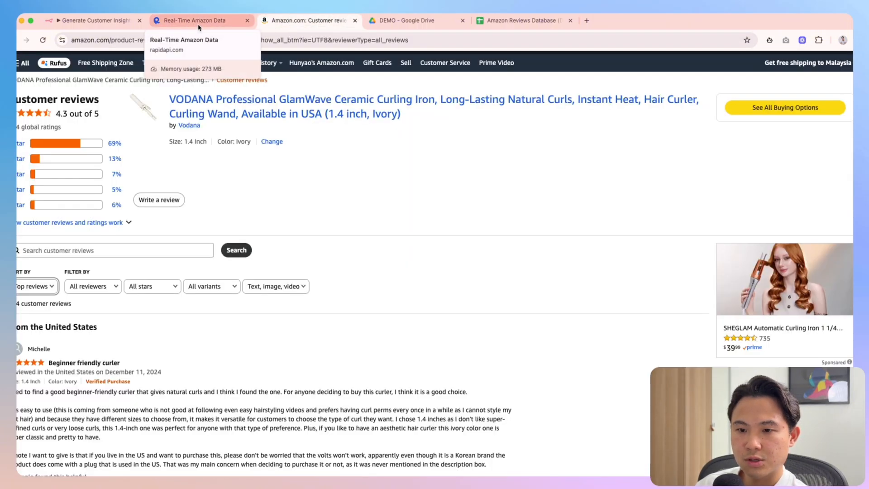
Review the API's star_rating filter options and keep it at ALL
{"action": "left_click", "coordinate": [199, 21]}
{"action": "scroll", "coordinate": [212, 300], "scroll_direction": "down", "scroll_amount": 3}
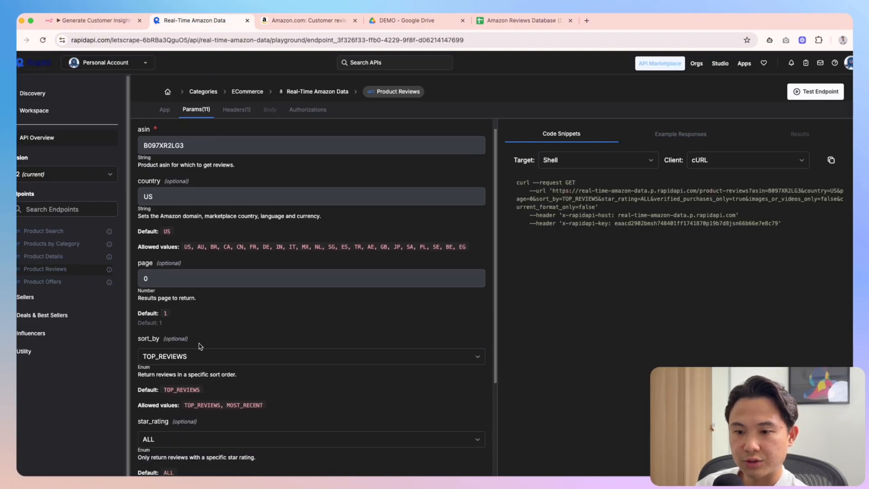
{"action": "left_click", "coordinate": [180, 396]}
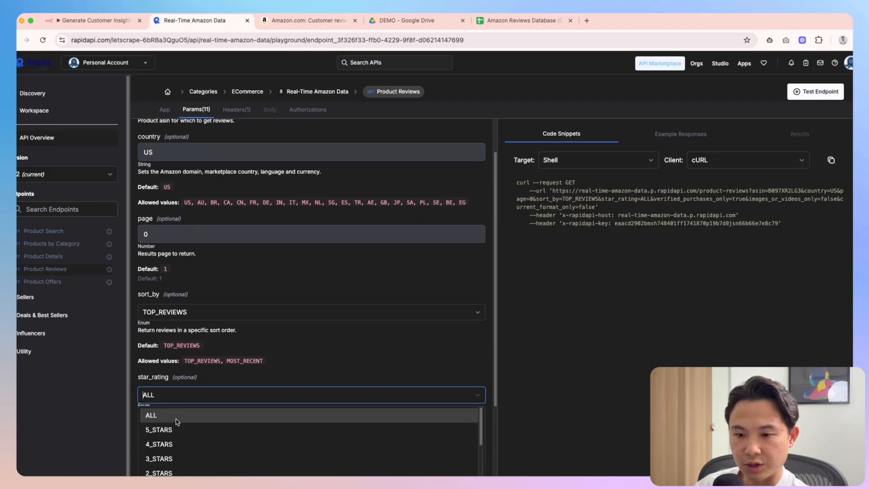
{"action": "left_click", "coordinate": [177, 420]}
{"action": "scroll", "coordinate": [279, 352], "scroll_direction": "down", "scroll_amount": 1}
{"action": "right_click", "coordinate": [267, 88]}
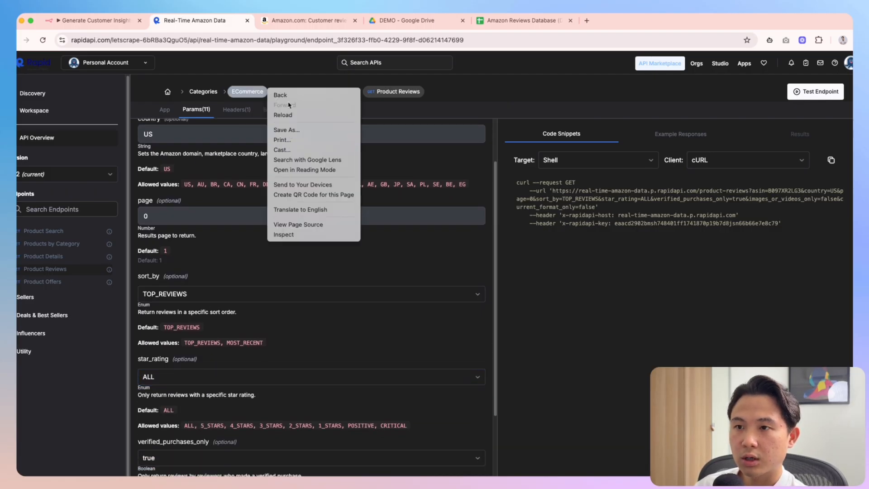
{"action": "left_click", "coordinate": [289, 54]}
Check Amazon's product variant filter, keeping all variants, then return to the API playground
{"action": "left_click", "coordinate": [299, 21]}
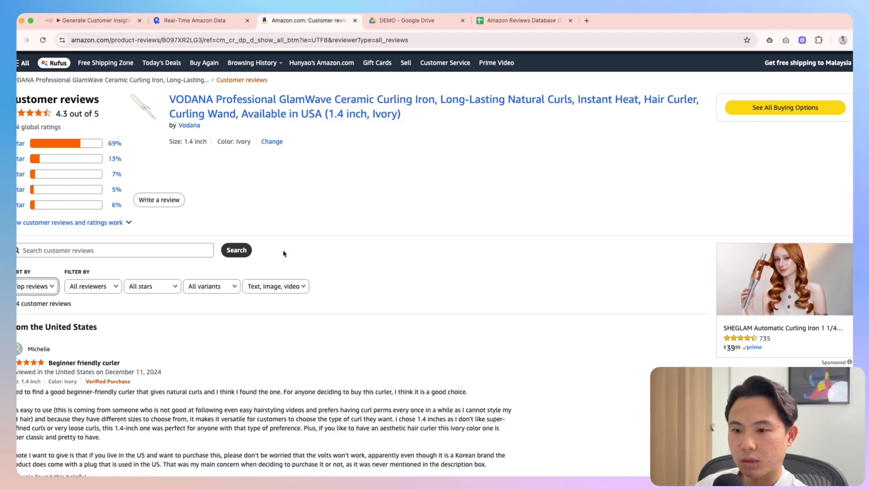
{"action": "left_click", "coordinate": [204, 290]}
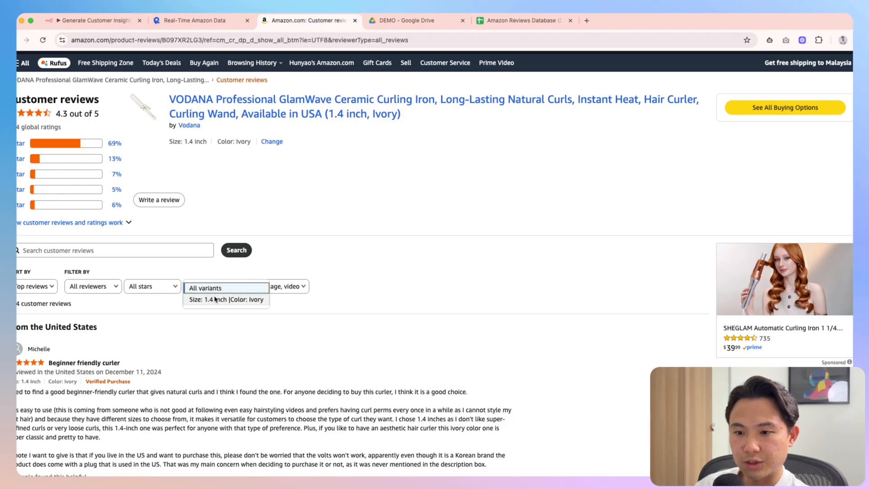
{"action": "left_click", "coordinate": [216, 190]}
{"action": "left_click", "coordinate": [208, 21]}
{"action": "scroll", "coordinate": [204, 366], "scroll_direction": "down", "scroll_amount": 1}
{"action": "scroll", "coordinate": [202, 229], "scroll_direction": "up", "scroll_amount": 3}
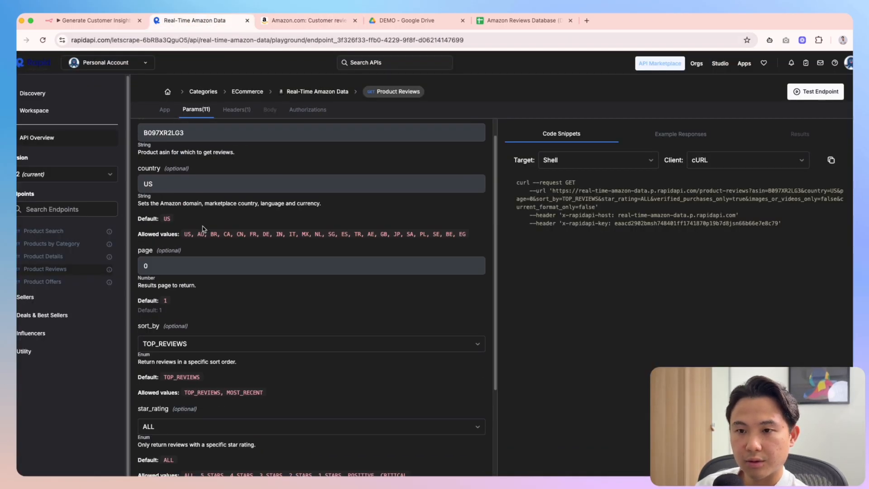
Run the Product Reviews test request for ASIN B097XR2LG3 with page 1
{"action": "scroll", "coordinate": [274, 323], "scroll_direction": "down", "scroll_amount": 3}
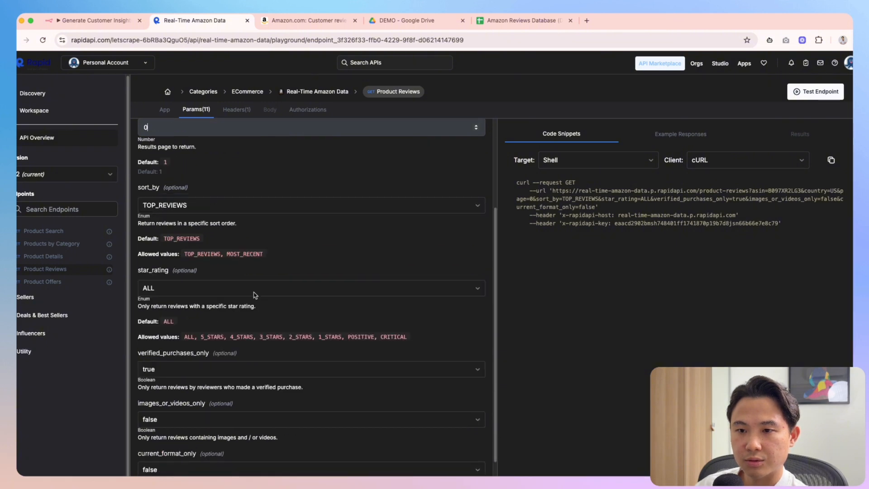
{"action": "scroll", "coordinate": [258, 232], "scroll_direction": "down", "scroll_amount": 5}
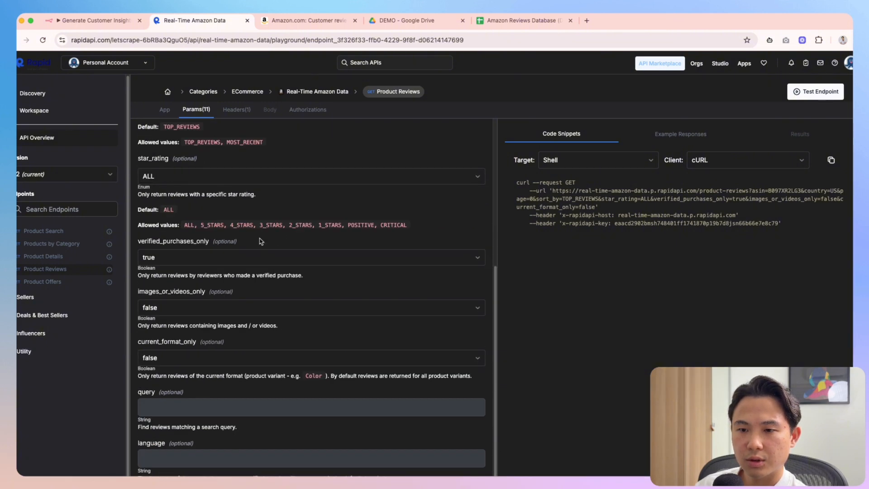
{"action": "scroll", "coordinate": [261, 244], "scroll_direction": "up", "scroll_amount": 7}
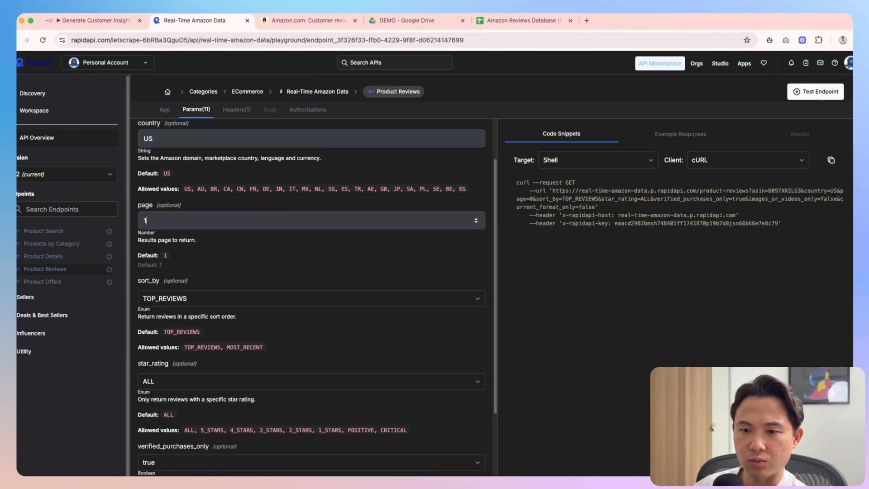
{"action": "scroll", "coordinate": [280, 255], "scroll_direction": "up", "scroll_amount": 2}
{"action": "scroll", "coordinate": [281, 268], "scroll_direction": "down", "scroll_amount": 10}
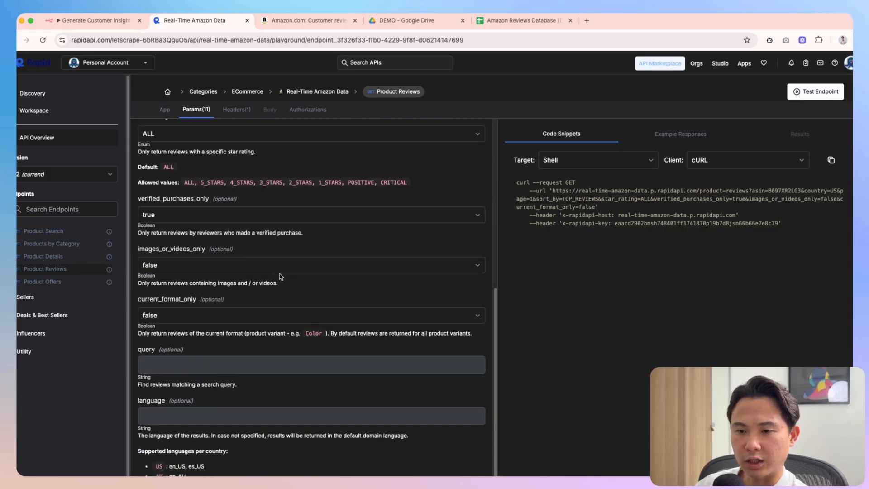
{"action": "left_click", "coordinate": [812, 95]}
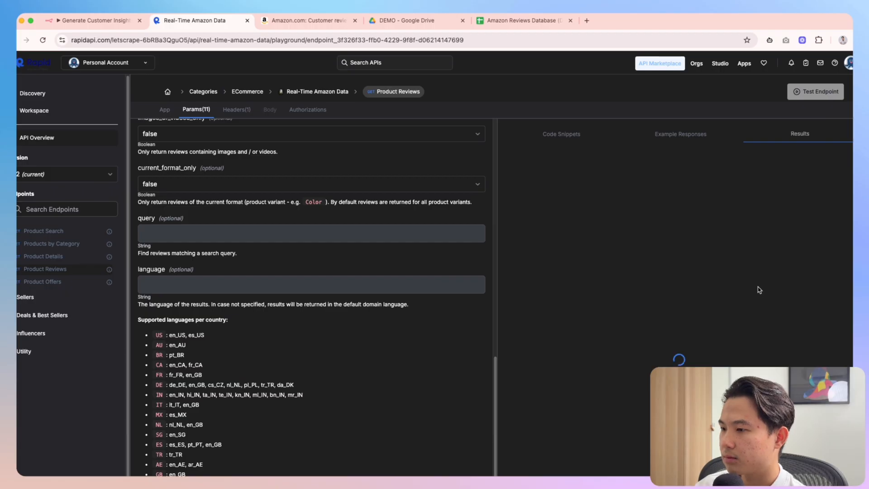
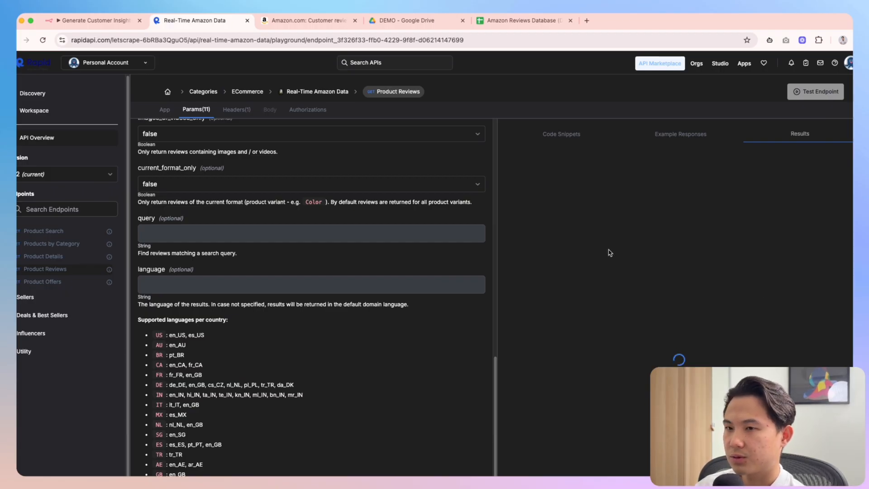
Match the API's review titles, including 'Great curler for glamour waves!', against the Amazon reviews page
{"action": "scroll", "coordinate": [718, 343], "scroll_direction": "down", "scroll_amount": 2}
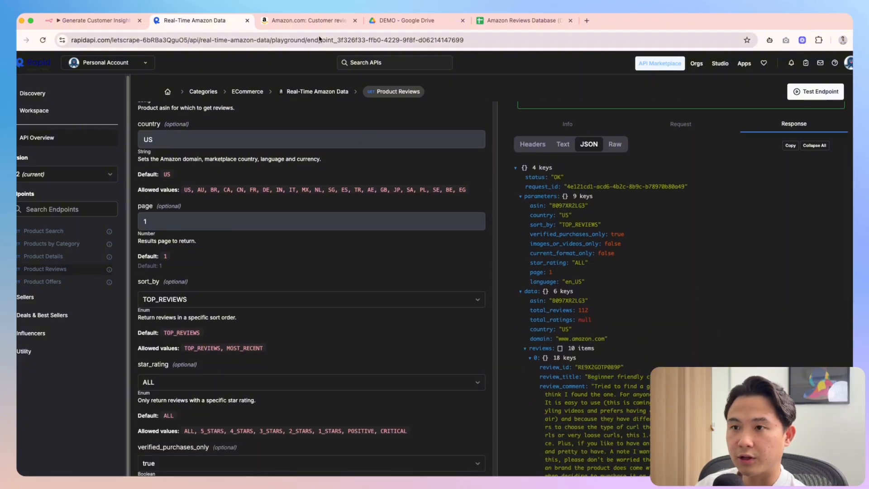
{"action": "left_click", "coordinate": [304, 20]}
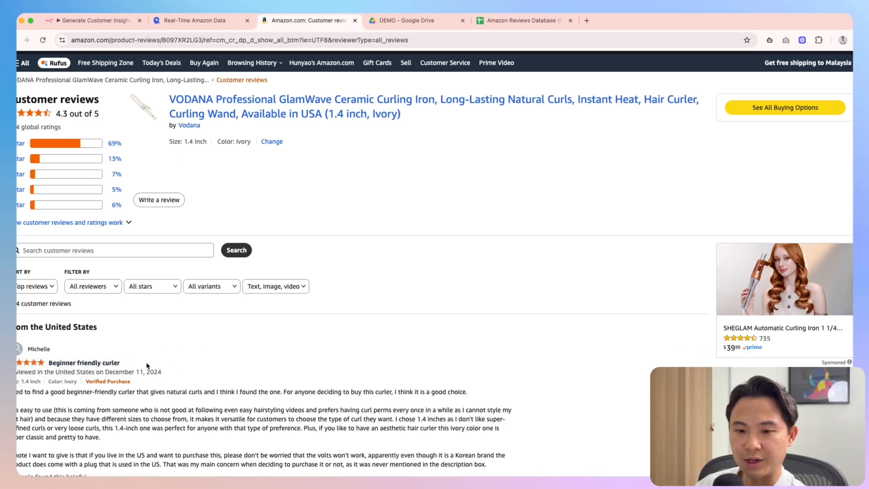
{"action": "left_click", "coordinate": [201, 21]}
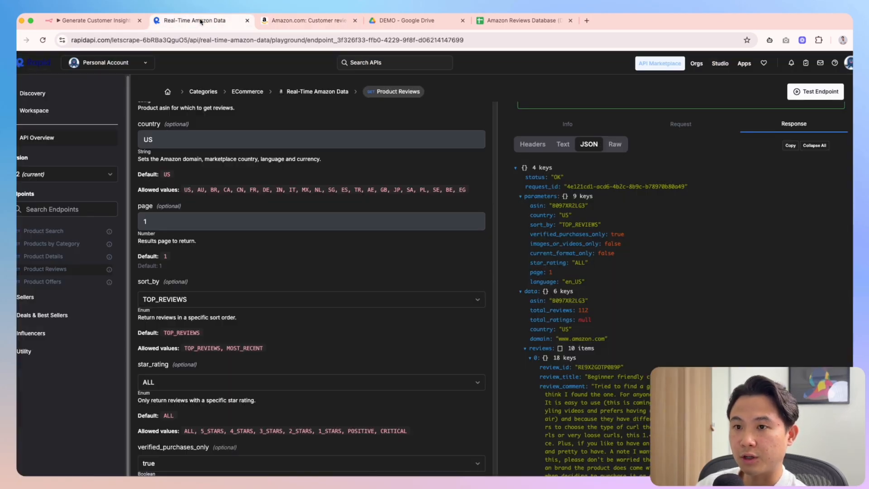
{"action": "scroll", "coordinate": [598, 281], "scroll_direction": "down", "scroll_amount": 10}
{"action": "left_click_drag", "start_coordinate": [591, 278], "coordinate": [634, 282]}
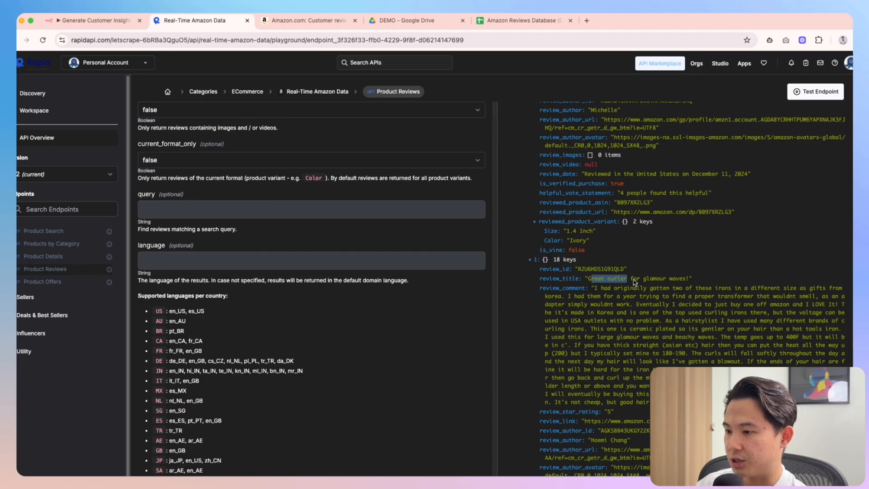
{"action": "left_click", "coordinate": [635, 282]}
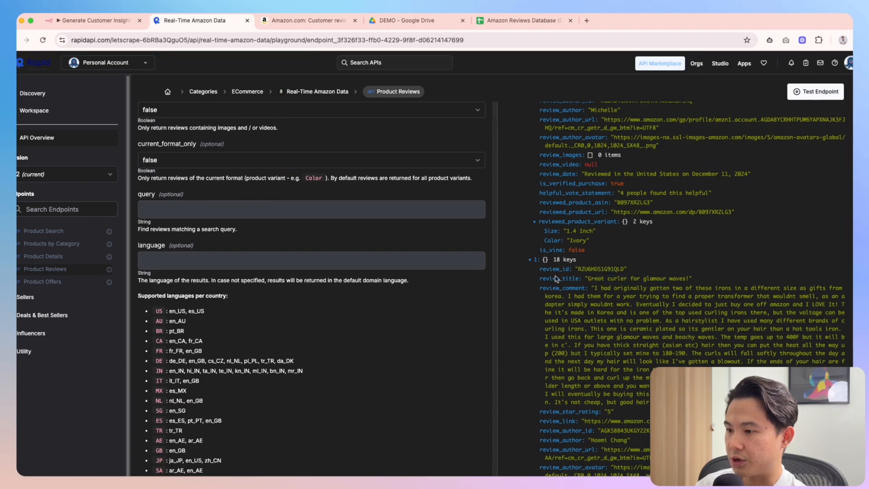
{"action": "left_click", "coordinate": [280, 21]}
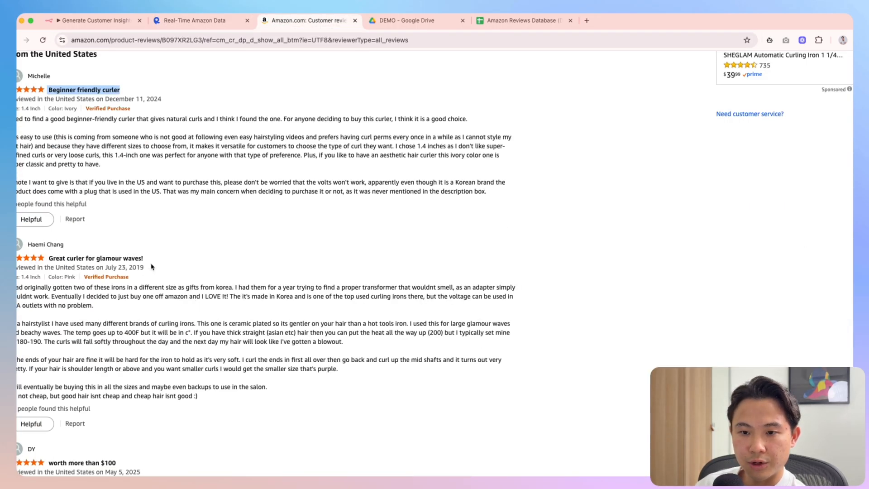
{"action": "left_click_drag", "start_coordinate": [151, 266], "coordinate": [56, 259]}
{"action": "left_click", "coordinate": [196, 21]}
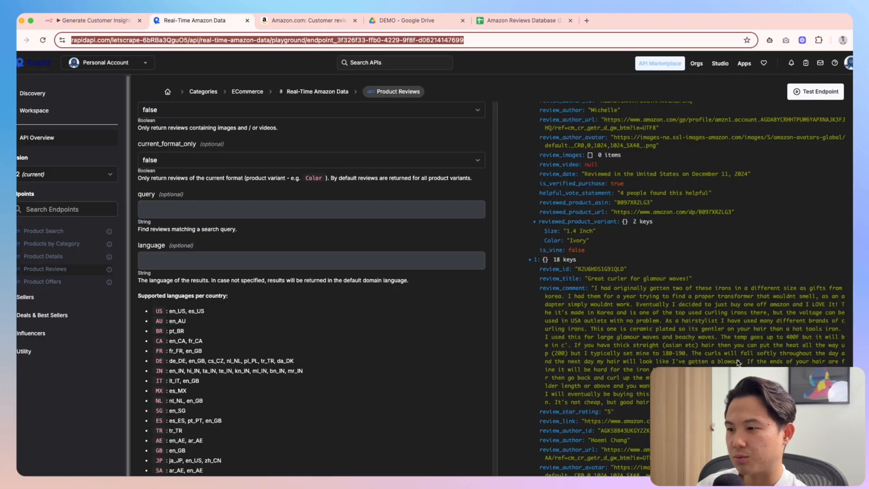
{"action": "scroll", "coordinate": [738, 362], "scroll_direction": "down", "scroll_amount": 15}
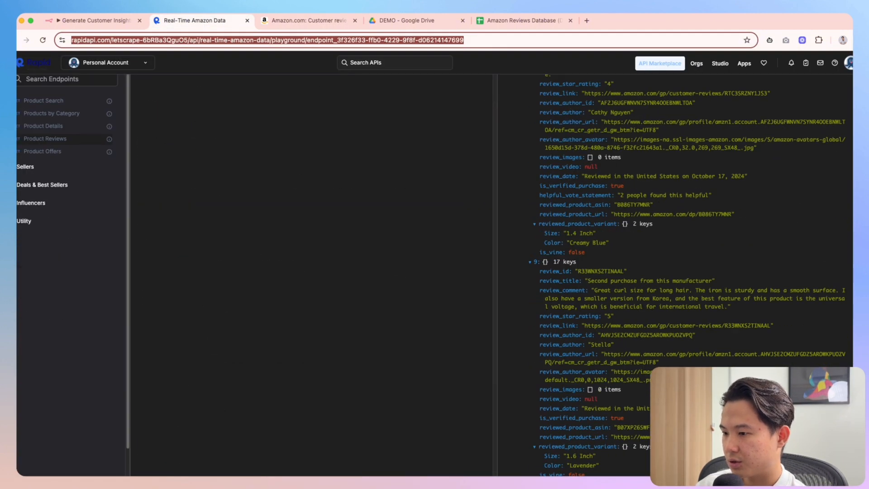
{"action": "left_click_drag", "start_coordinate": [720, 281], "coordinate": [587, 281]}
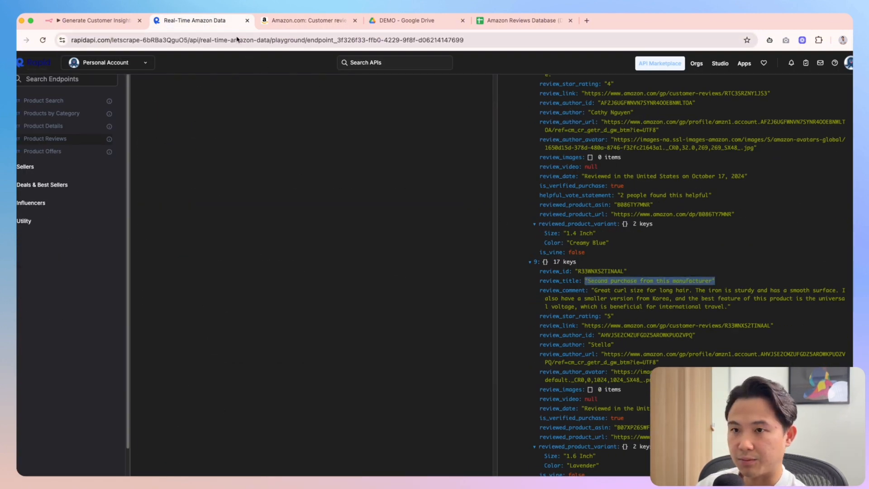
Find the response's last review title on the Amazon page to confirm the results match
{"action": "left_click", "coordinate": [303, 20]}
{"action": "scroll", "coordinate": [279, 290], "scroll_direction": "up", "scroll_amount": 5}
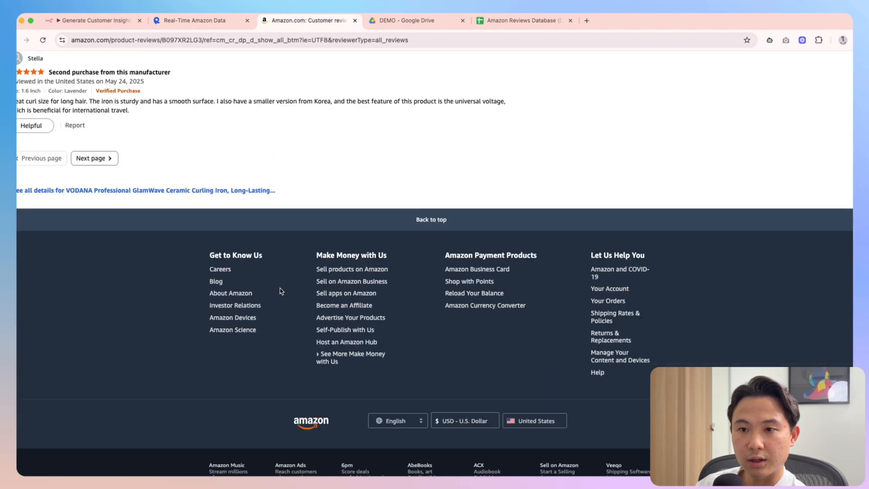
{"action": "left_click_drag", "start_coordinate": [198, 163], "coordinate": [72, 161]}
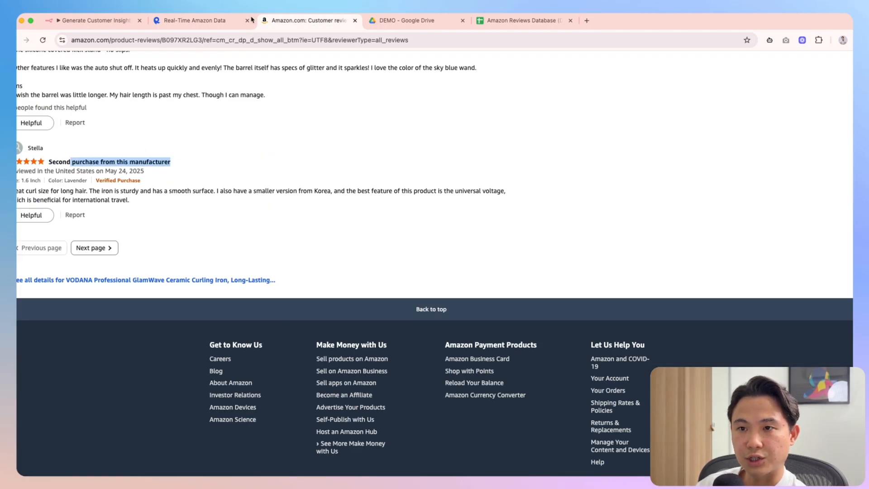
{"action": "left_click", "coordinate": [213, 23]}
{"action": "left_click", "coordinate": [743, 284]}
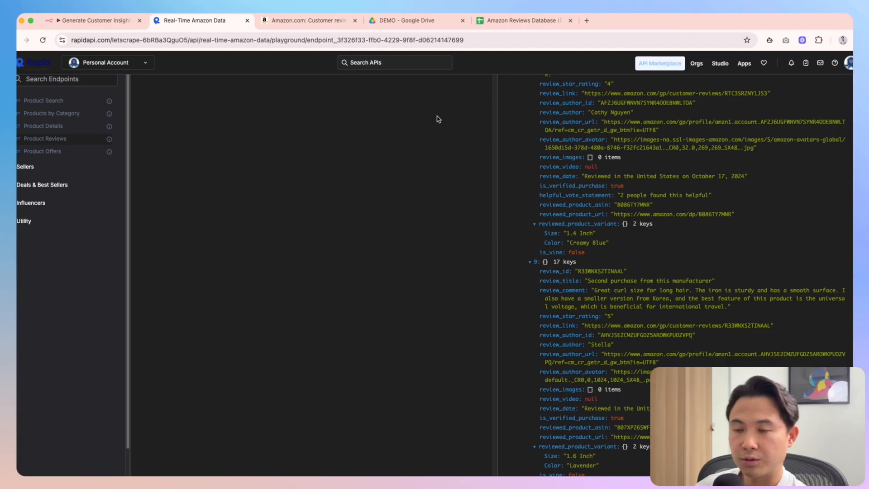
{"action": "scroll", "coordinate": [595, 297], "scroll_direction": "up", "scroll_amount": 7}
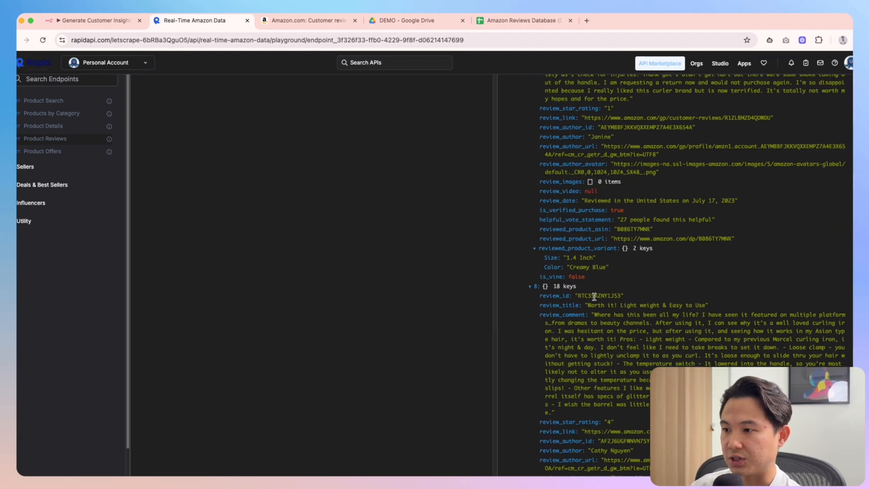
{"action": "scroll", "coordinate": [594, 297], "scroll_direction": "up", "scroll_amount": 15}
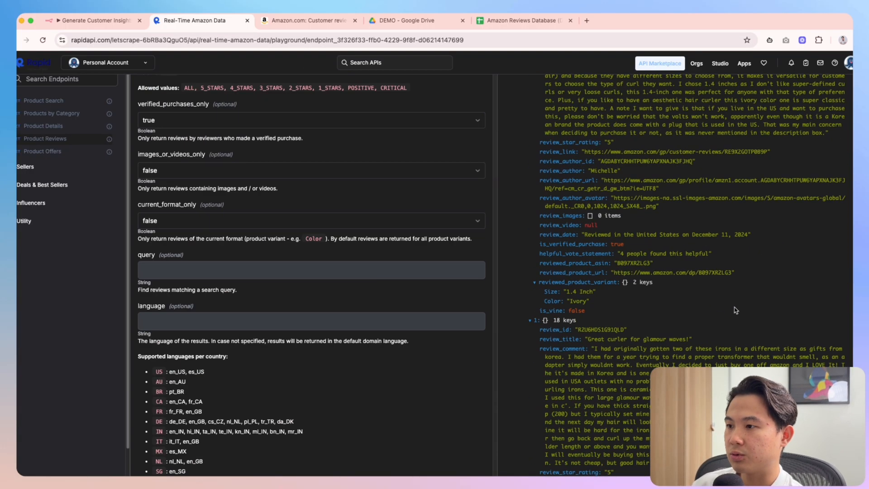
{"action": "scroll", "coordinate": [762, 252], "scroll_direction": "up", "scroll_amount": 10}
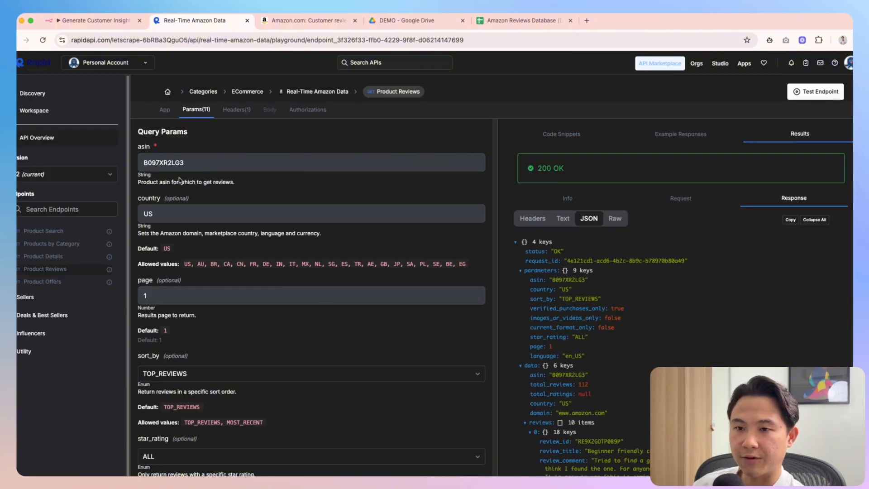
{"action": "scroll", "coordinate": [179, 180], "scroll_direction": "down", "scroll_amount": 5}
{"action": "scroll", "coordinate": [411, 264], "scroll_direction": "up", "scroll_amount": 5}
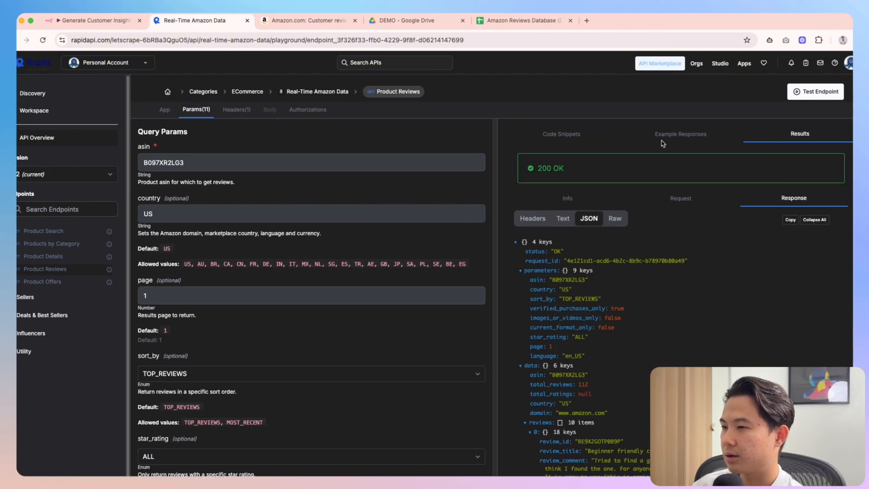
Copy the Product Reviews endpoint's cURL snippet and return to the n8n workflow
{"action": "left_click", "coordinate": [540, 135]}
{"action": "left_click", "coordinate": [831, 160]}
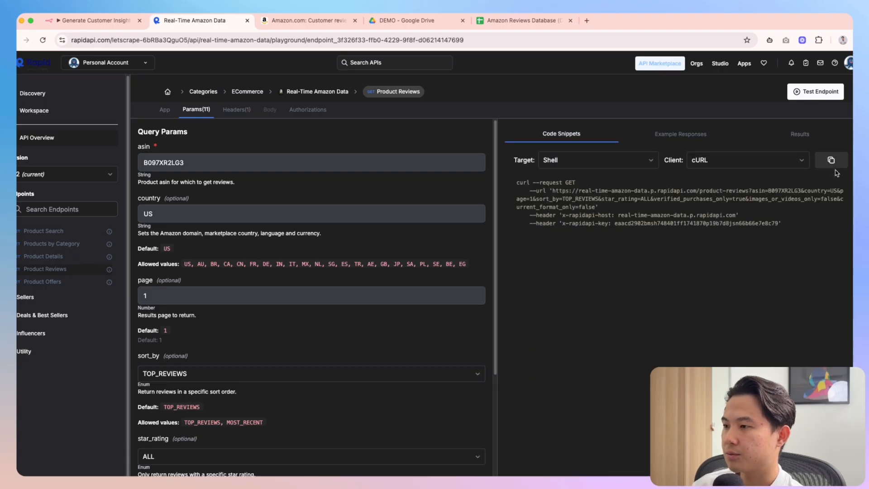
{"action": "left_click", "coordinate": [93, 20]}
{"action": "key", "text": "Tab"}
Add an HTTP Request node configured by importing the copied cURL command
{"action": "type", "text": "http"}
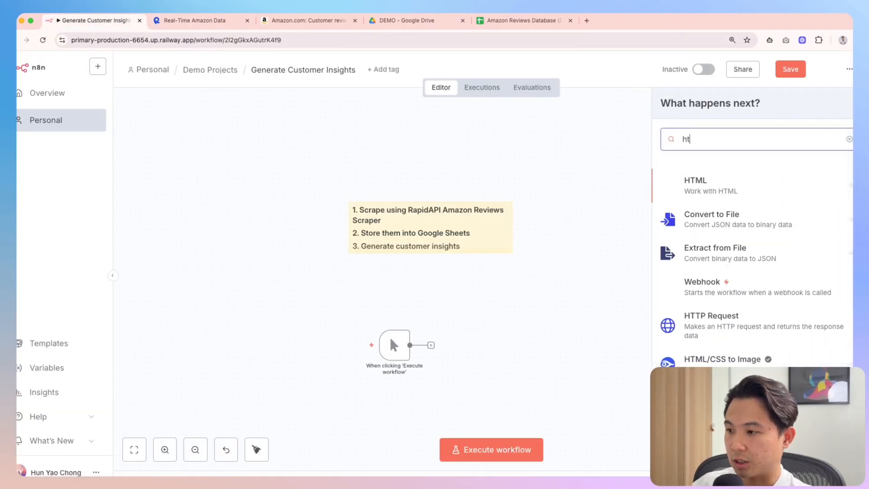
{"action": "key", "text": "Return"}
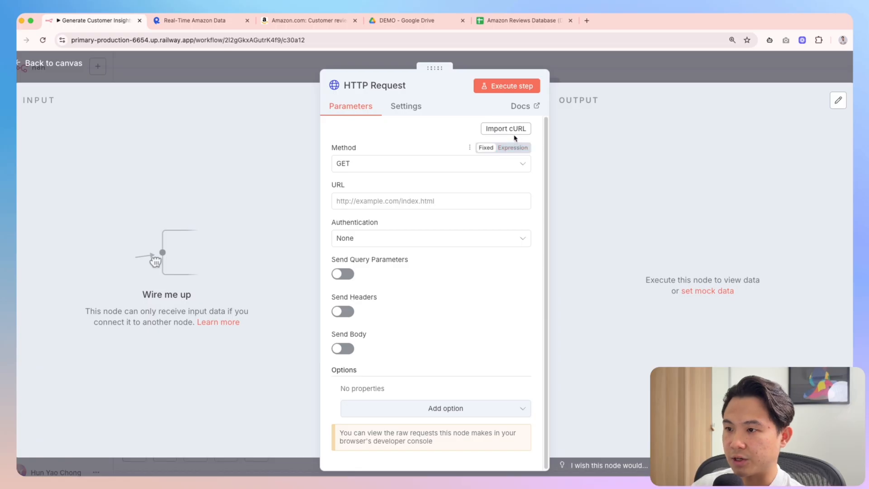
{"action": "left_click", "coordinate": [510, 130]}
{"action": "key", "text": "super+v"}
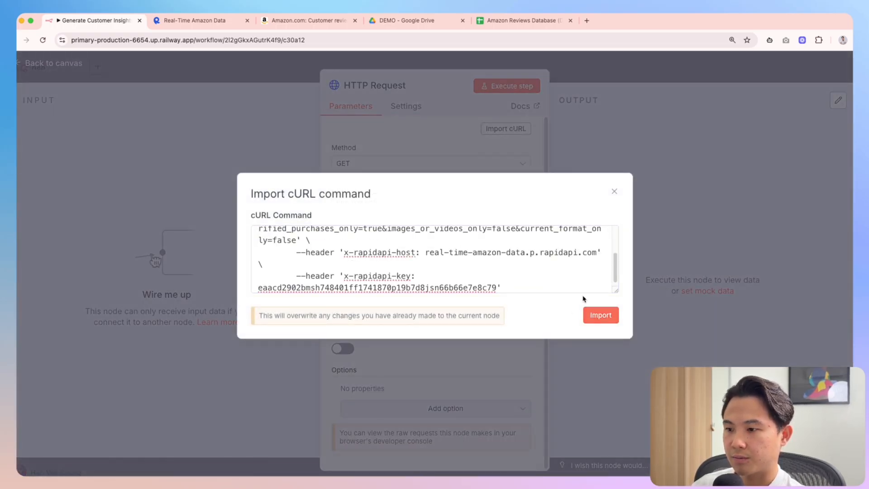
{"action": "left_click", "coordinate": [600, 315]}
Review the imported x-rapidapi-host and x-rapidapi-key header parameters
{"action": "scroll", "coordinate": [478, 326], "scroll_direction": "down", "scroll_amount": 13}
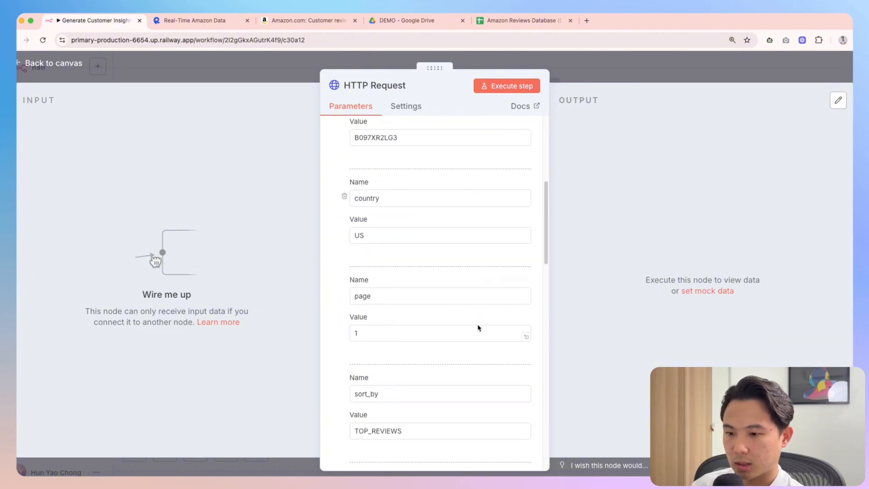
{"action": "scroll", "coordinate": [478, 329], "scroll_direction": "down", "scroll_amount": 6}
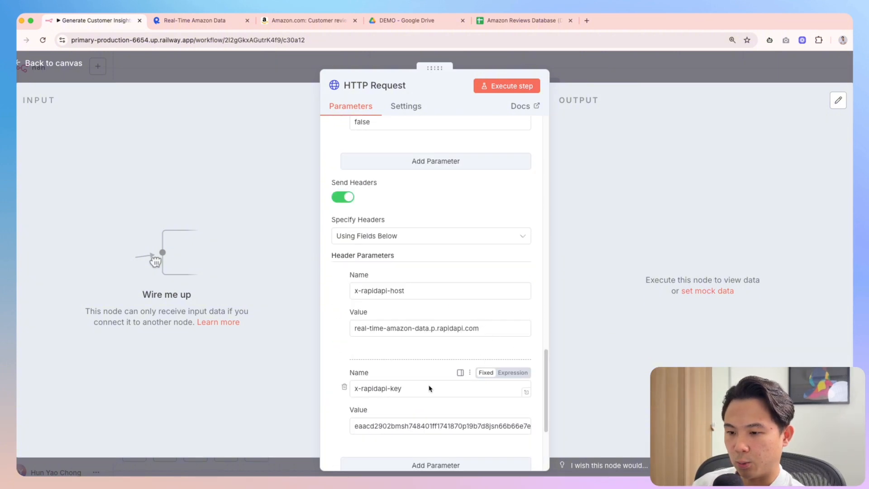
{"action": "scroll", "coordinate": [449, 394], "scroll_direction": "down", "scroll_amount": 3}
{"action": "double_click", "coordinate": [401, 353]}
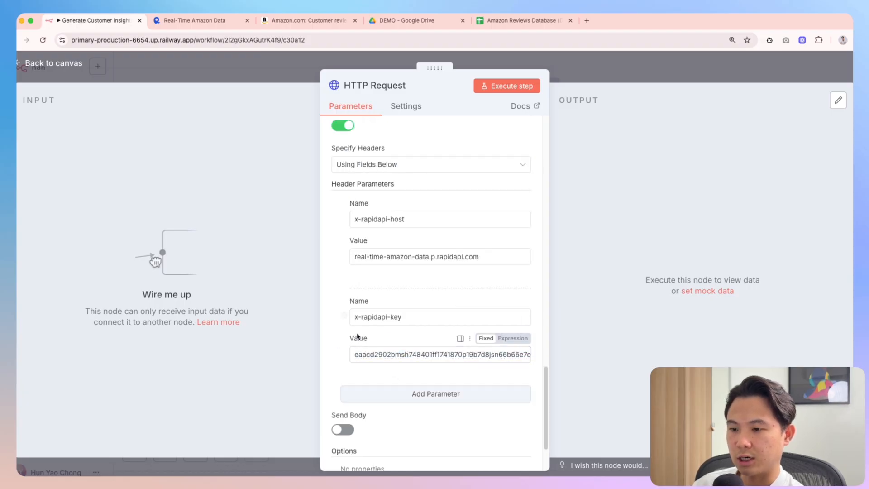
{"action": "left_click_drag", "start_coordinate": [403, 317], "coordinate": [345, 351]}
{"action": "left_click", "coordinate": [345, 351]}
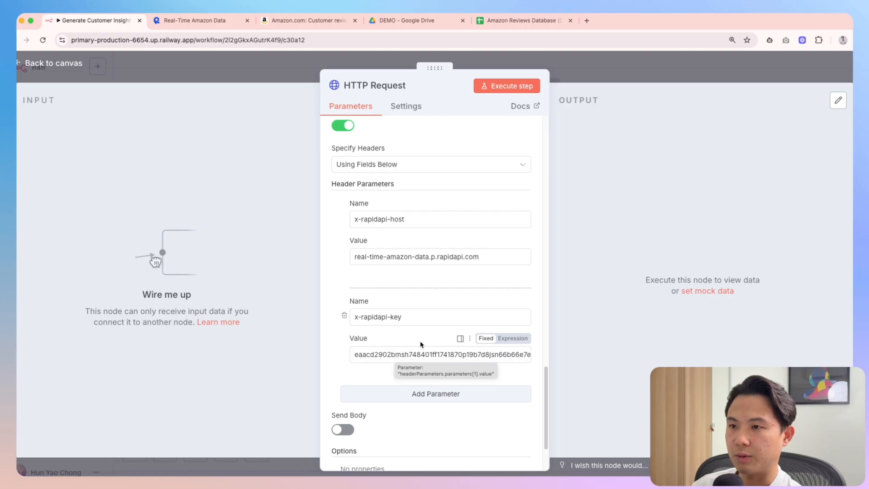
Delete the x-rapidapi-key header's name and API key value, leaving only x-rapidapi-host
{"action": "triple_click", "coordinate": [383, 356]}
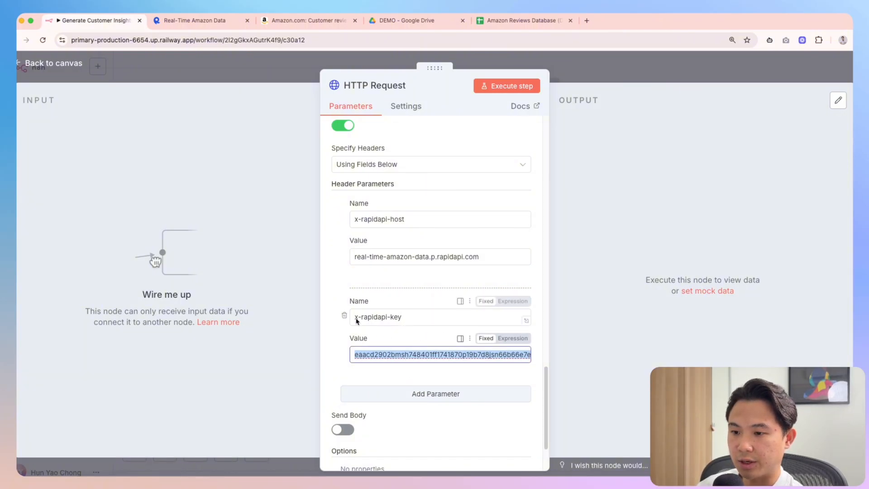
{"action": "left_click_drag", "start_coordinate": [410, 322], "coordinate": [361, 318]}
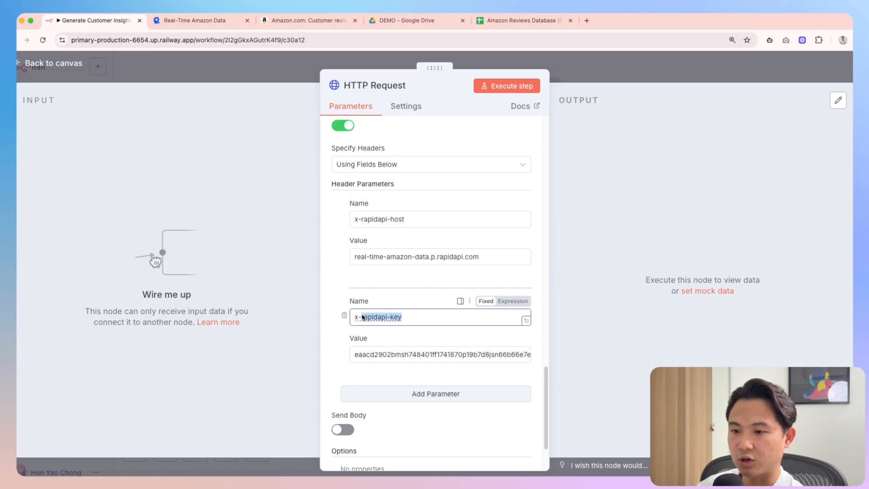
{"action": "mouse_move", "coordinate": [471, 471]}
{"action": "left_click", "coordinate": [424, 471]}
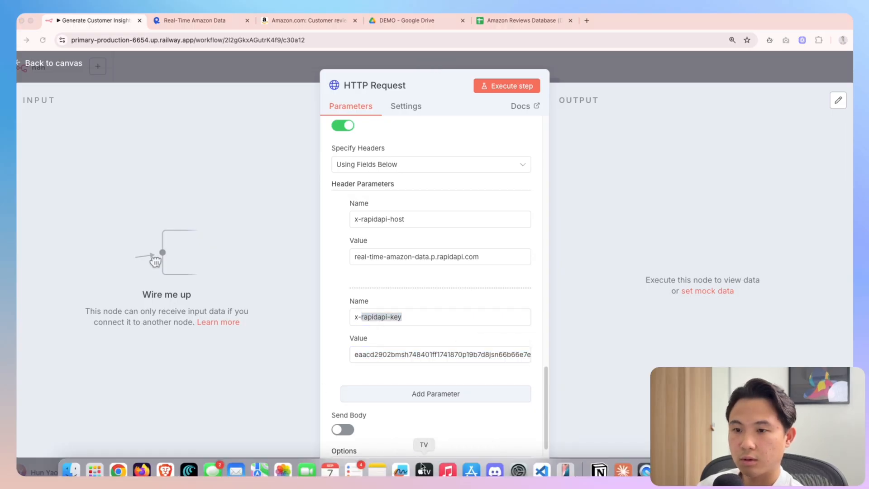
{"action": "triple_click", "coordinate": [390, 318]}
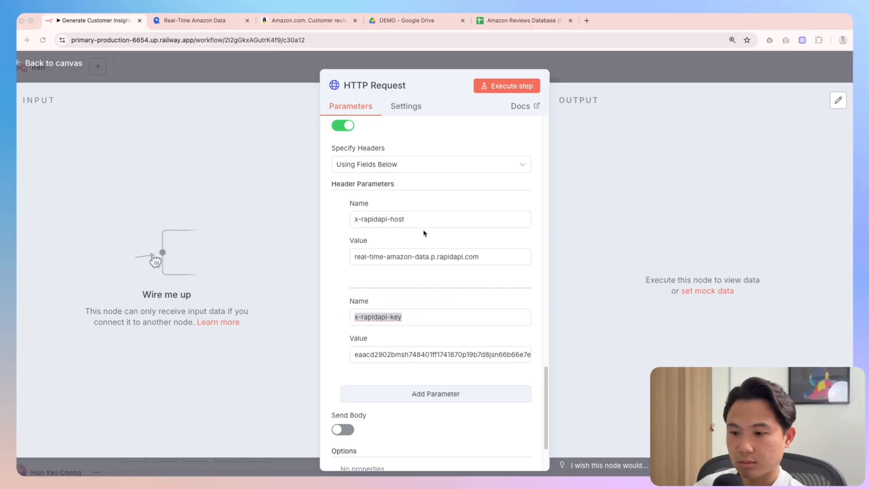
{"action": "triple_click", "coordinate": [399, 355]}
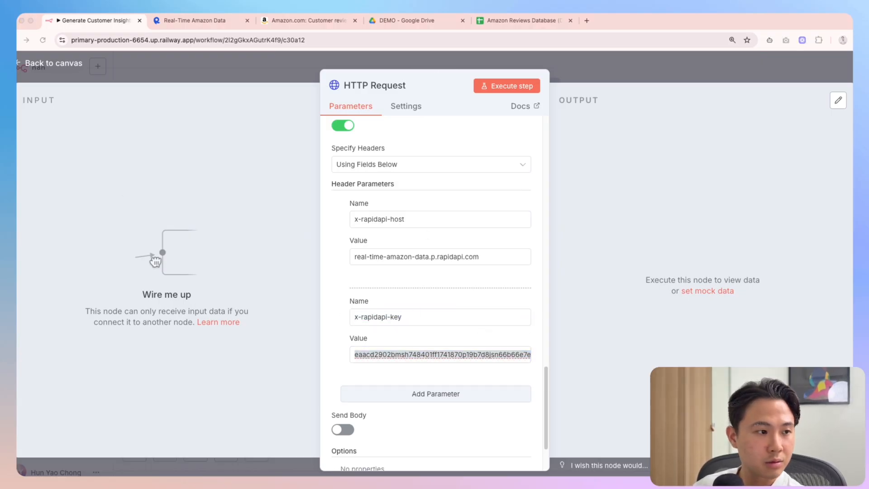
{"action": "key", "text": "BackSpace"}
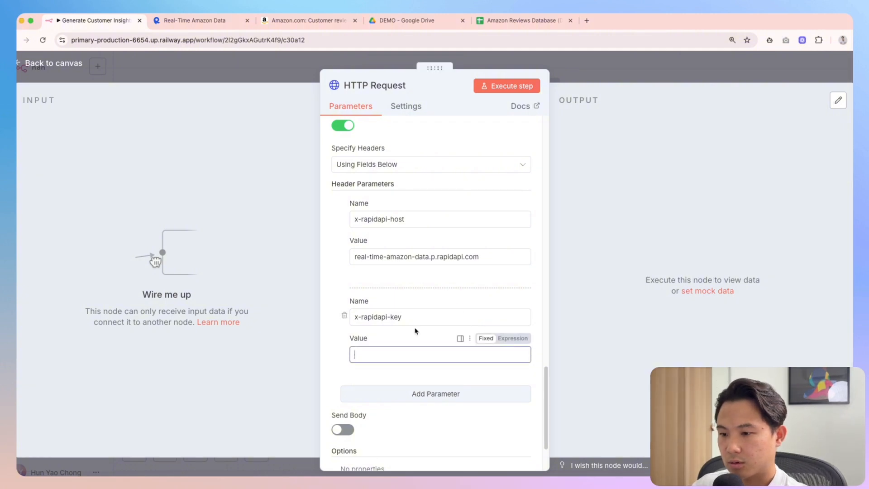
{"action": "triple_click", "coordinate": [406, 318]}
{"action": "key", "text": "BackSpace"}
{"action": "scroll", "coordinate": [392, 297], "scroll_direction": "up", "scroll_amount": 15}
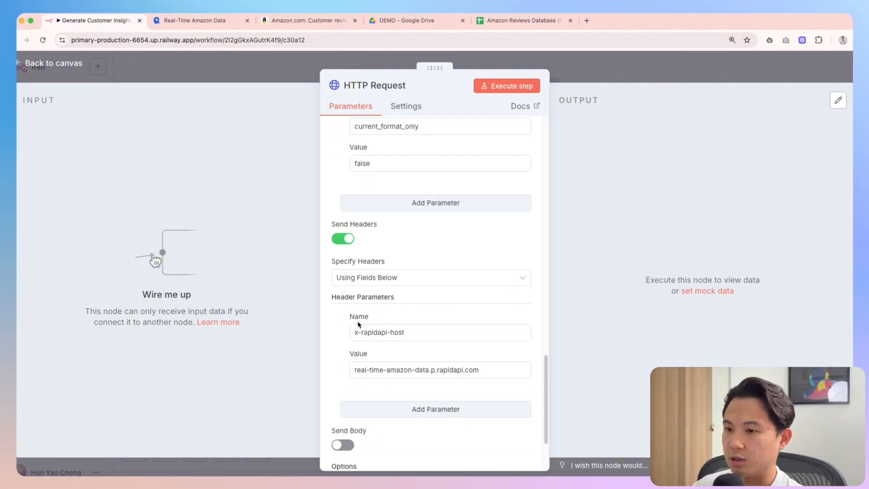
{"action": "scroll", "coordinate": [393, 296], "scroll_direction": "up", "scroll_amount": 3}
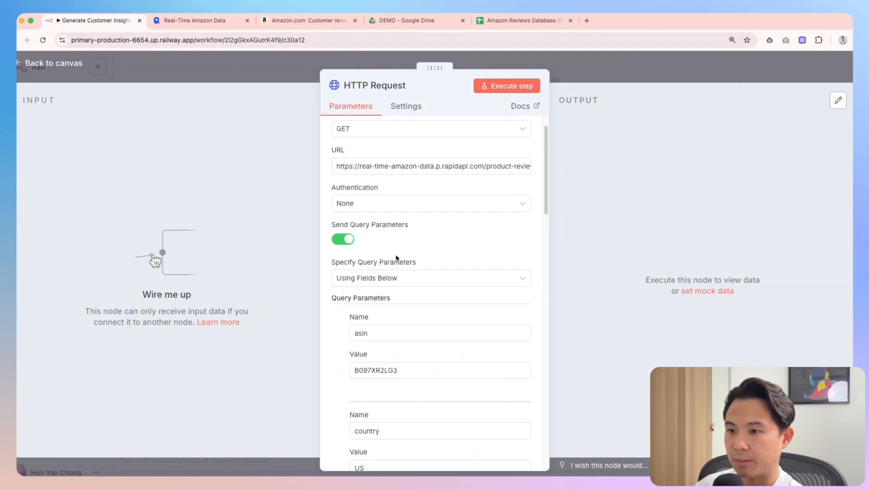
{"action": "left_click", "coordinate": [372, 202]}
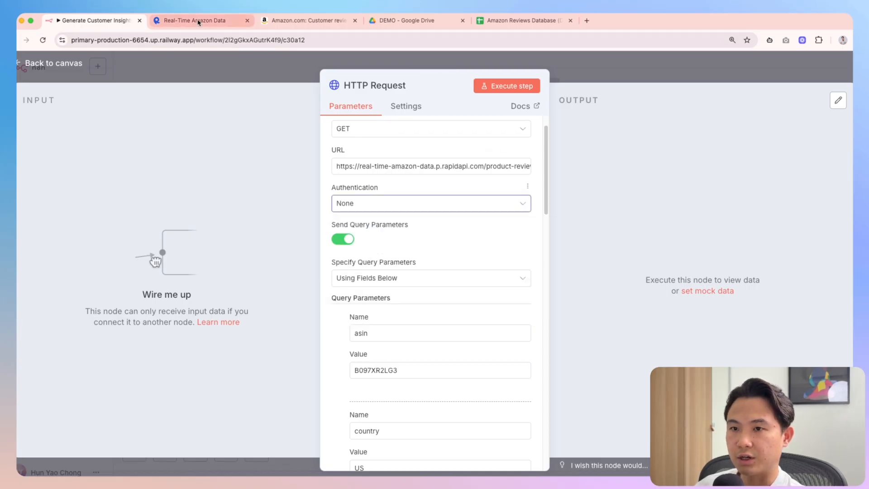
Check the x-rapidapi-key header line in RapidAPI's cURL snippet, then return to n8n
{"action": "left_click", "coordinate": [197, 20]}
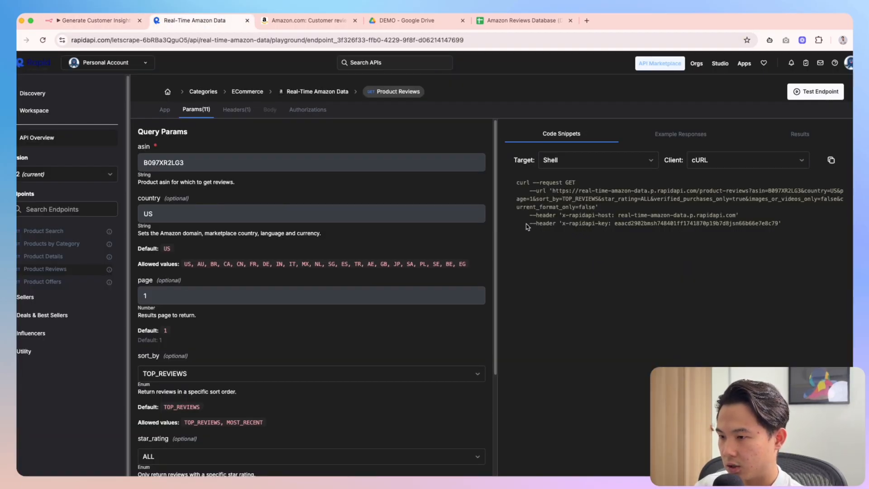
{"action": "left_click_drag", "start_coordinate": [527, 225], "coordinate": [608, 228]}
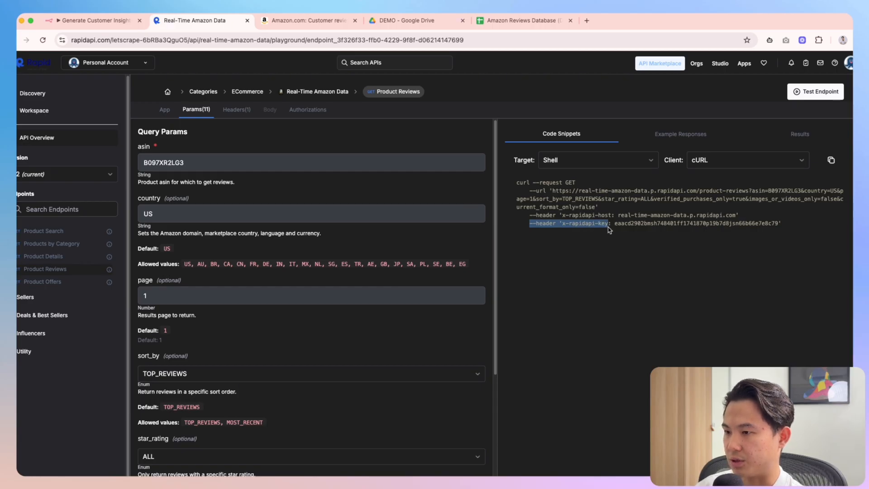
{"action": "left_click", "coordinate": [91, 20]}
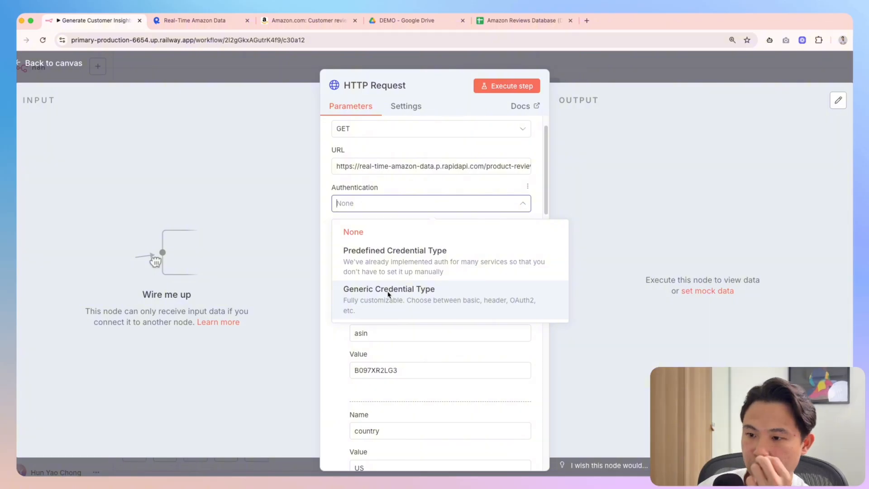
Set Authentication to Predefined Credential Type and try an Adalo API credential, then discard it
{"action": "left_click", "coordinate": [428, 265]}
{"action": "left_click", "coordinate": [412, 241]}
{"action": "scroll", "coordinate": [441, 296], "scroll_direction": "down", "scroll_amount": 5}
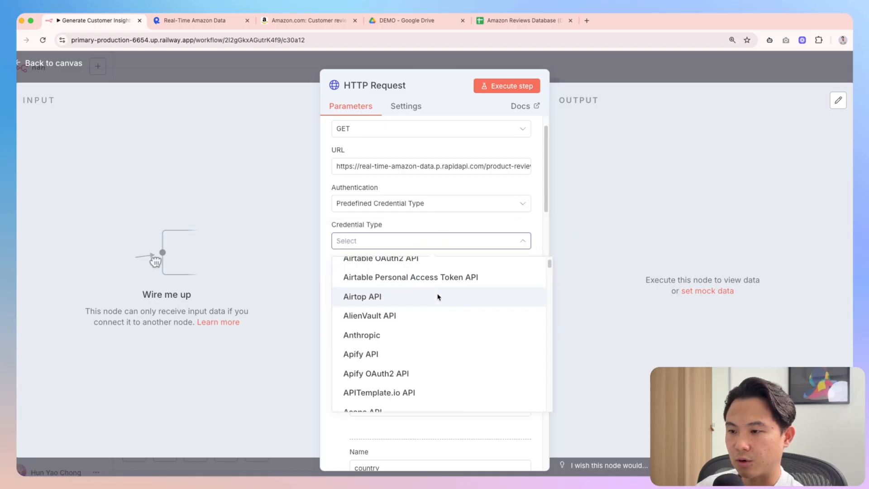
{"action": "scroll", "coordinate": [400, 308], "scroll_direction": "down", "scroll_amount": 1}
{"action": "scroll", "coordinate": [385, 285], "scroll_direction": "up", "scroll_amount": 6}
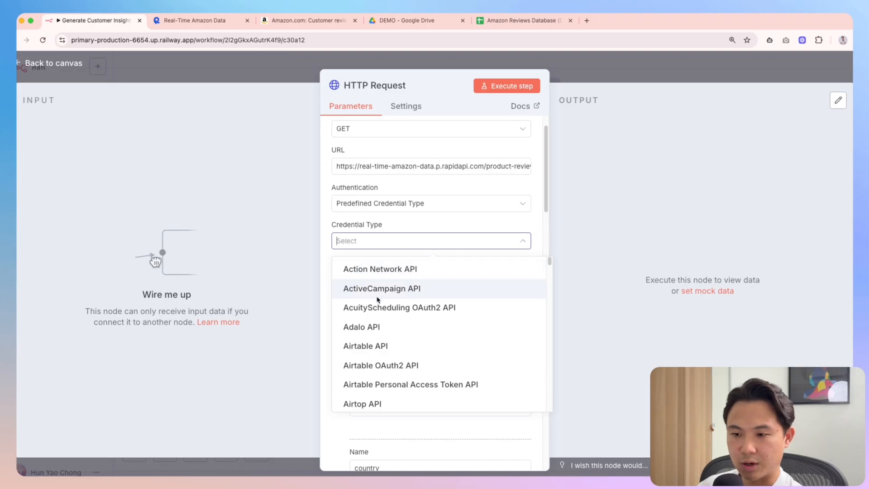
{"action": "scroll", "coordinate": [403, 325], "scroll_direction": "down", "scroll_amount": 1}
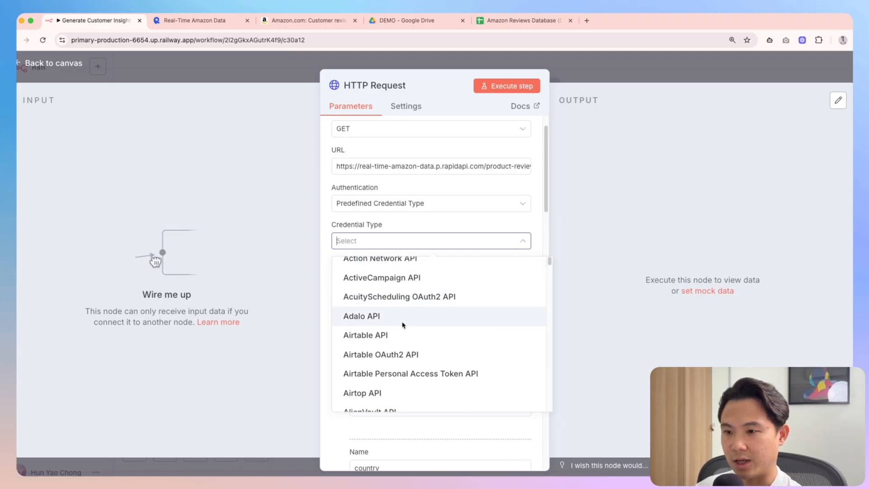
{"action": "scroll", "coordinate": [403, 325], "scroll_direction": "down", "scroll_amount": 1}
{"action": "left_click", "coordinate": [400, 317]}
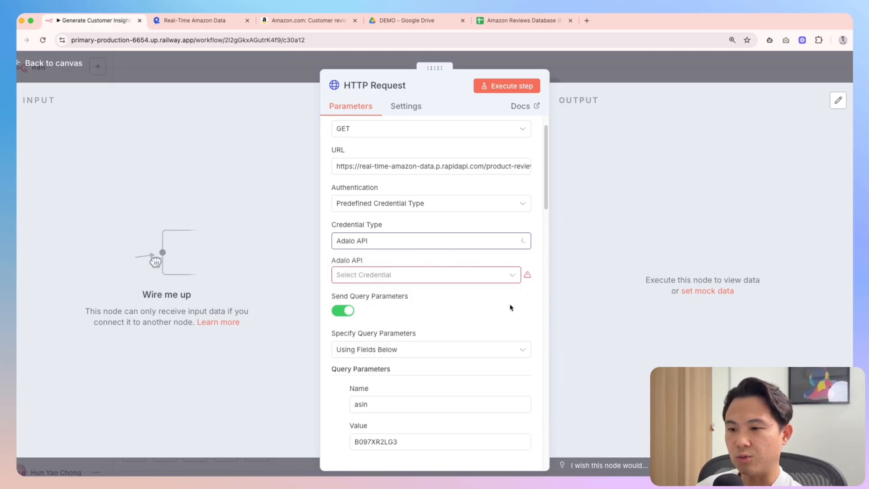
{"action": "left_click", "coordinate": [402, 276]}
{"action": "left_click", "coordinate": [416, 302]}
{"action": "left_click", "coordinate": [302, 206]}
{"action": "key", "text": "super+v"}
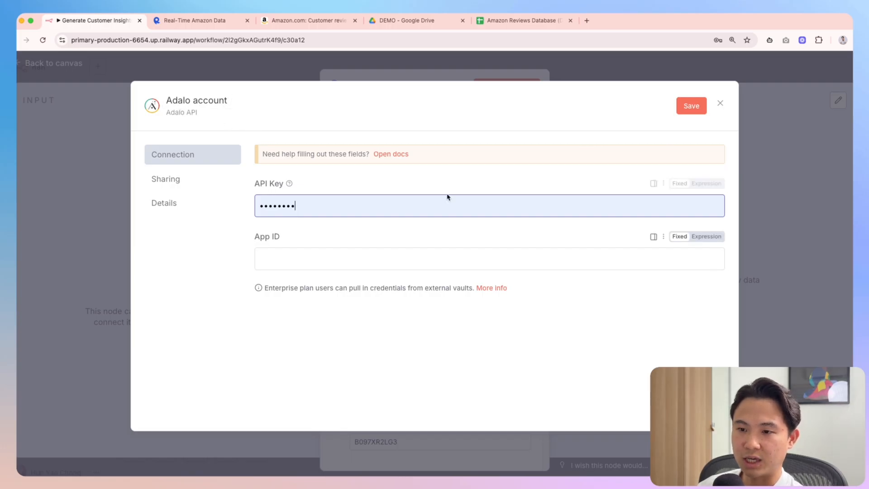
{"action": "left_click", "coordinate": [720, 104]}
{"action": "left_click", "coordinate": [508, 301]}
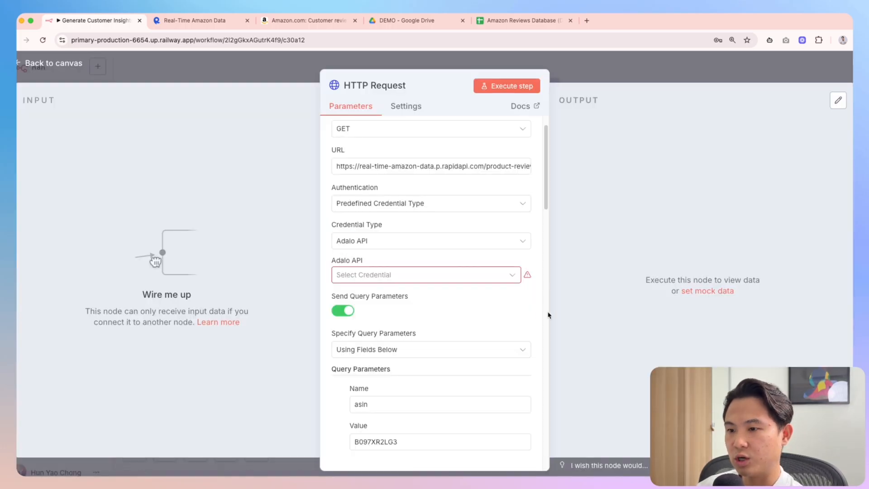
Try a new Airtable API credential, noting its deprecation notice, then discard it
{"action": "left_click", "coordinate": [415, 243]}
{"action": "left_click", "coordinate": [391, 329]}
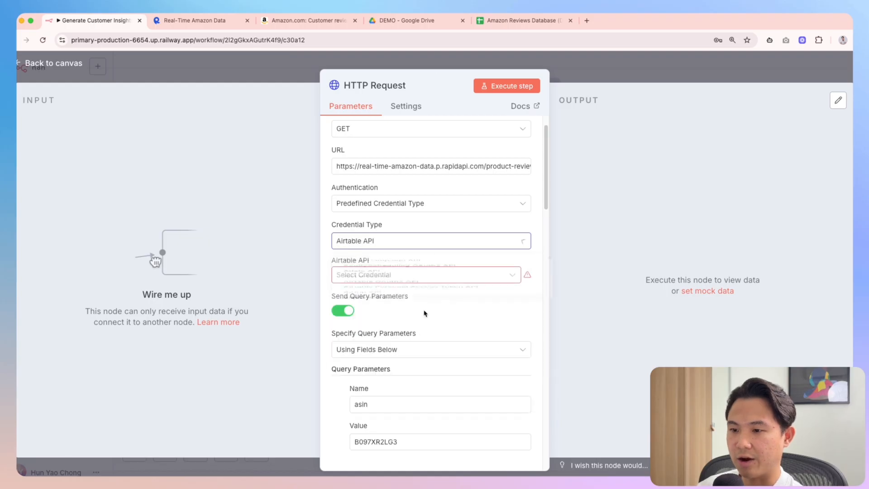
{"action": "left_click", "coordinate": [512, 278]}
{"action": "left_click", "coordinate": [442, 300]}
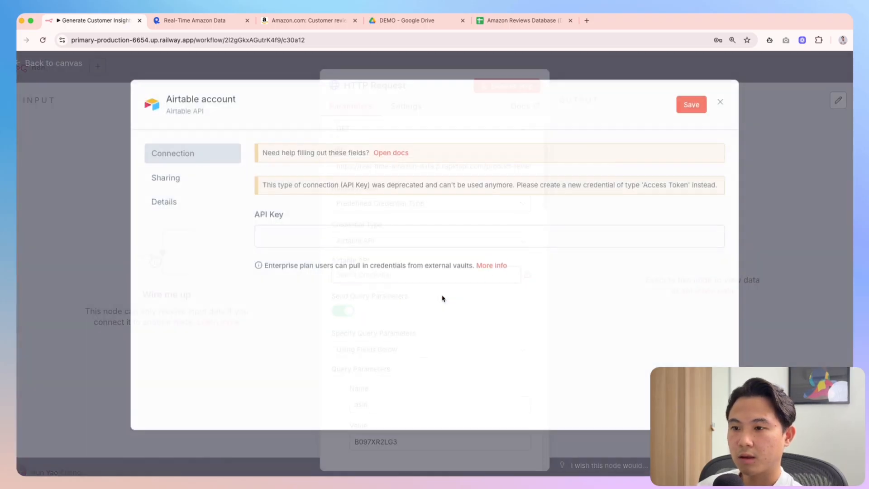
{"action": "mouse_move", "coordinate": [290, 221]}
{"action": "left_mouse_down"}
{"action": "mouse_move", "coordinate": [255, 216]}
{"action": "mouse_move", "coordinate": [303, 224]}
{"action": "left_mouse_up"}
{"action": "left_click", "coordinate": [269, 248]}
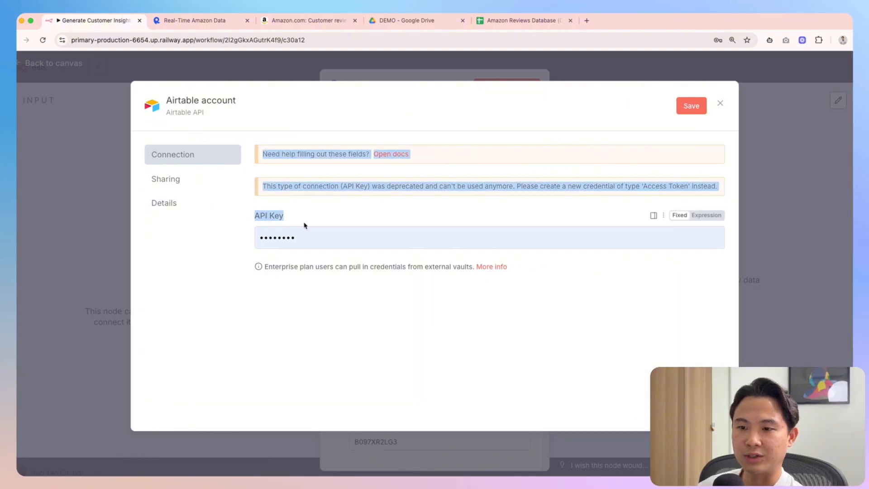
{"action": "left_click", "coordinate": [332, 334]}
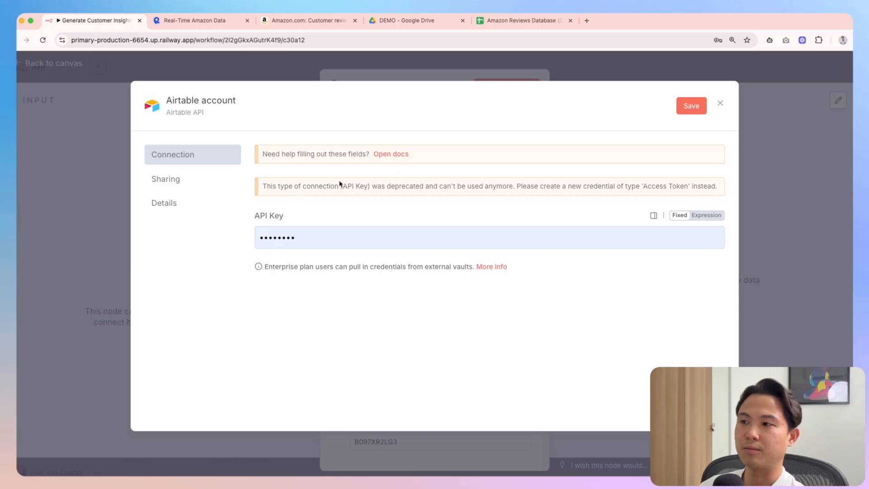
{"action": "left_click", "coordinate": [721, 105]}
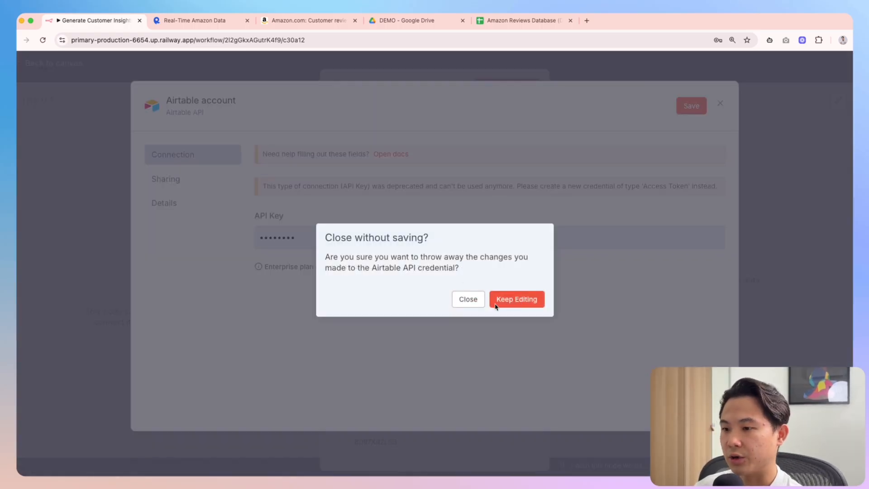
{"action": "left_click", "coordinate": [470, 299]}
Search the credential types for 'rapidapi' and find no match
{"action": "left_click", "coordinate": [425, 241]}
{"action": "scroll", "coordinate": [464, 311], "scroll_direction": "down", "scroll_amount": 2}
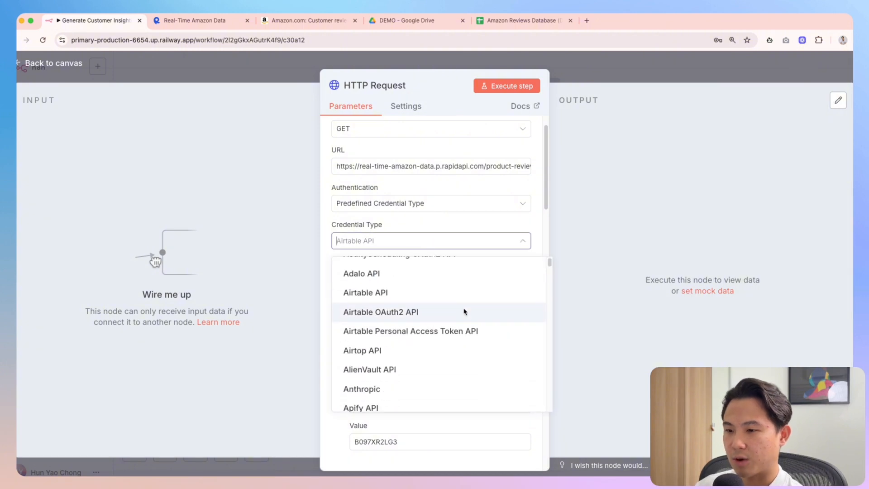
{"action": "type", "text": "rapidapi"}
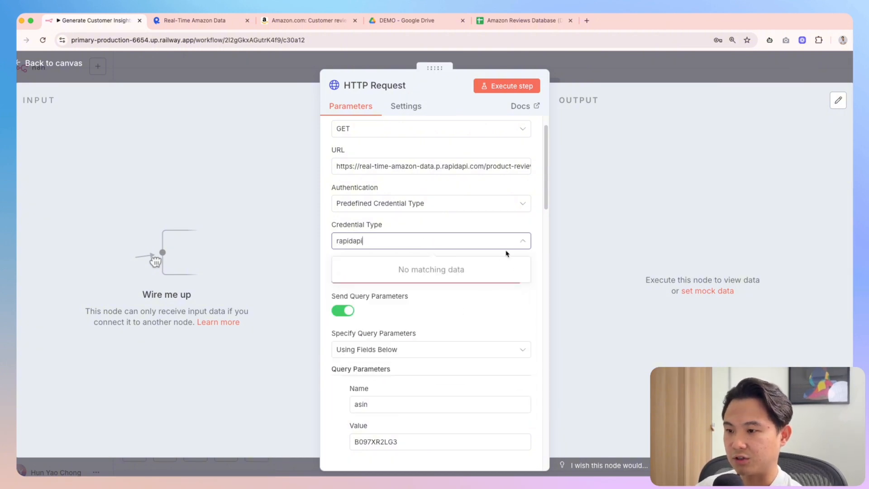
{"action": "left_click", "coordinate": [536, 252]}
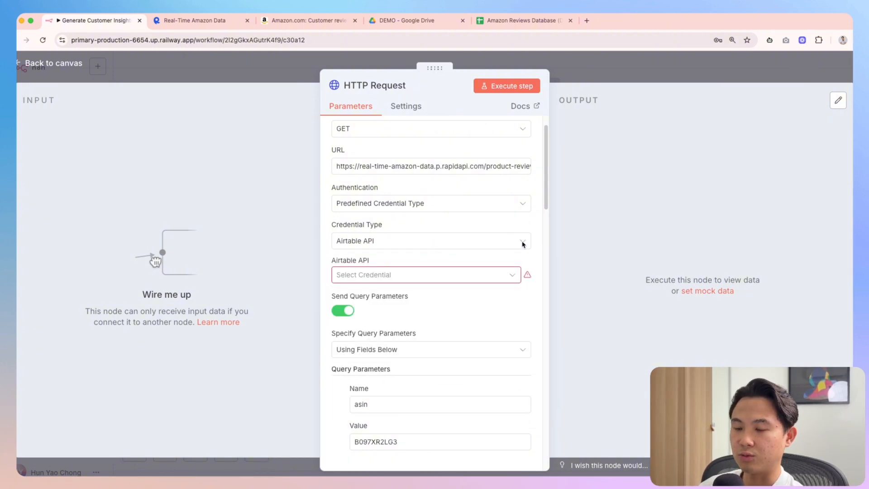
{"action": "left_click", "coordinate": [523, 244]}
Switch Authentication to Generic Credential Type with Header Auth and start a new credential
{"action": "left_click", "coordinate": [412, 204]}
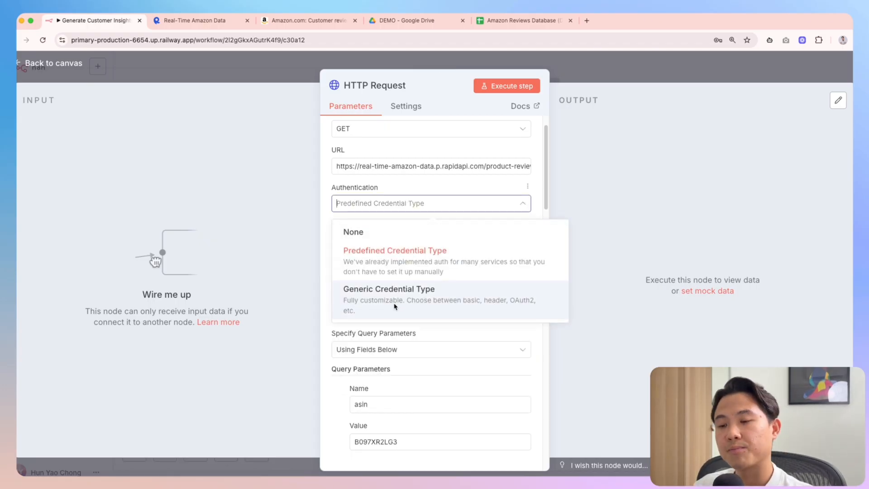
{"action": "left_click", "coordinate": [394, 307]}
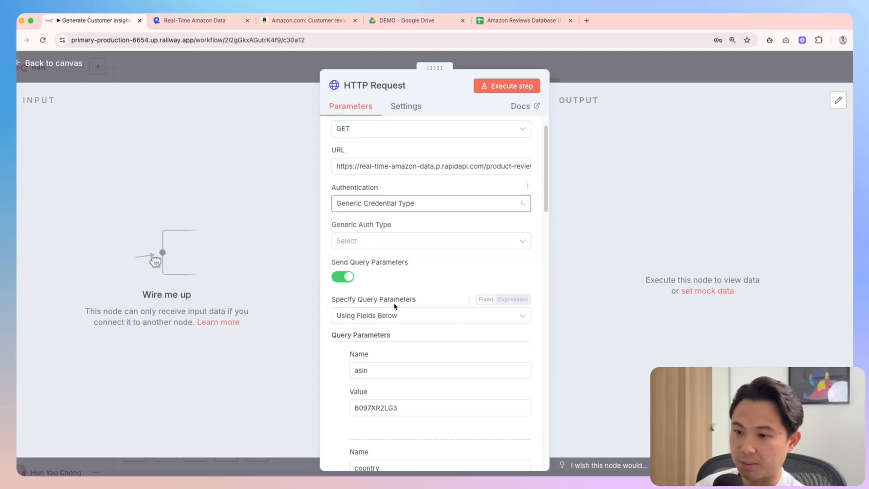
{"action": "left_click", "coordinate": [448, 241]}
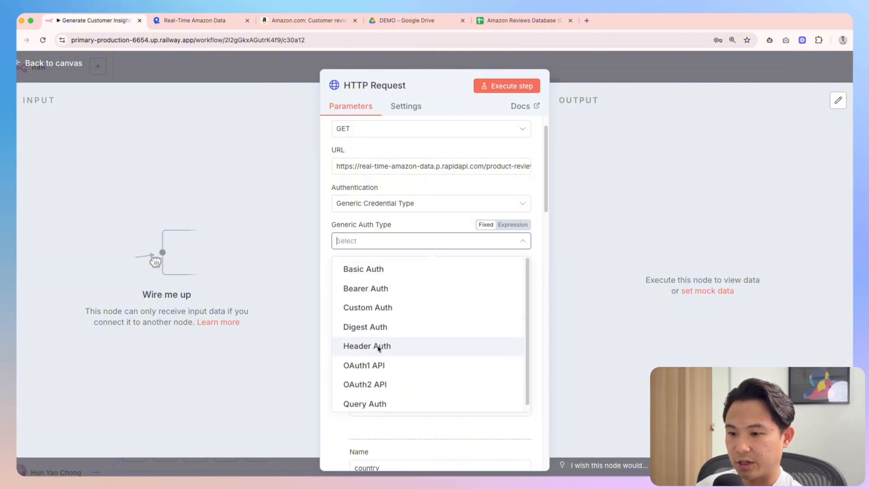
{"action": "left_click", "coordinate": [379, 346]}
{"action": "left_click", "coordinate": [520, 277]}
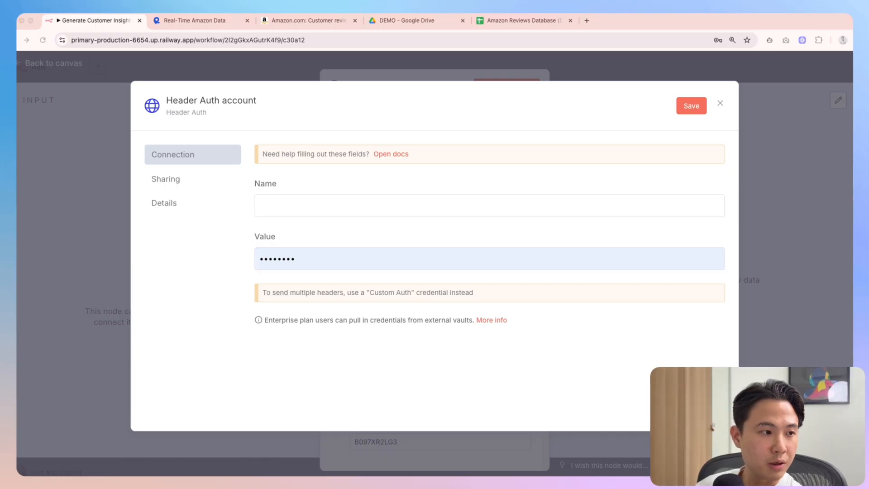
Save a Header Auth credential 'RapidAPI Demo' with name x-rapidapi-key and the RapidAPI key value
{"action": "left_click", "coordinate": [338, 210]}
{"action": "key", "text": "super+v"}
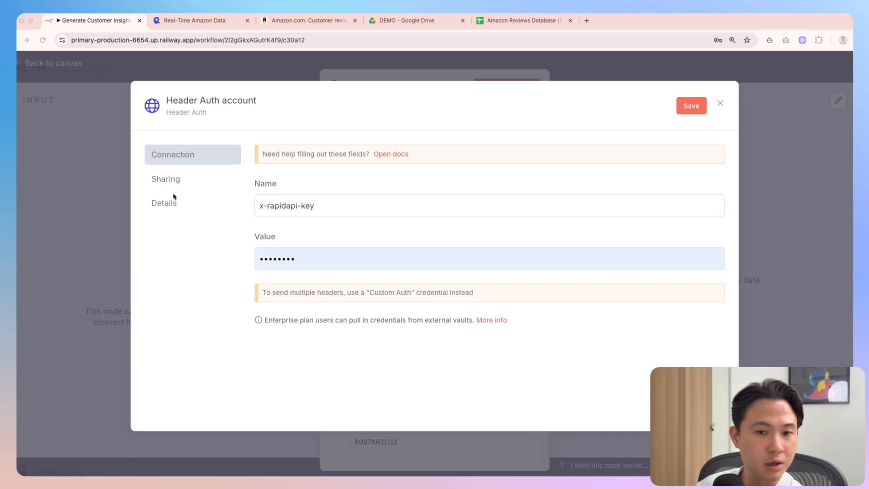
{"action": "left_click_drag", "start_coordinate": [322, 258], "coordinate": [255, 256]}
{"action": "key", "text": "super+v"}
{"action": "left_click", "coordinate": [223, 102]}
{"action": "type", "text": "R"}
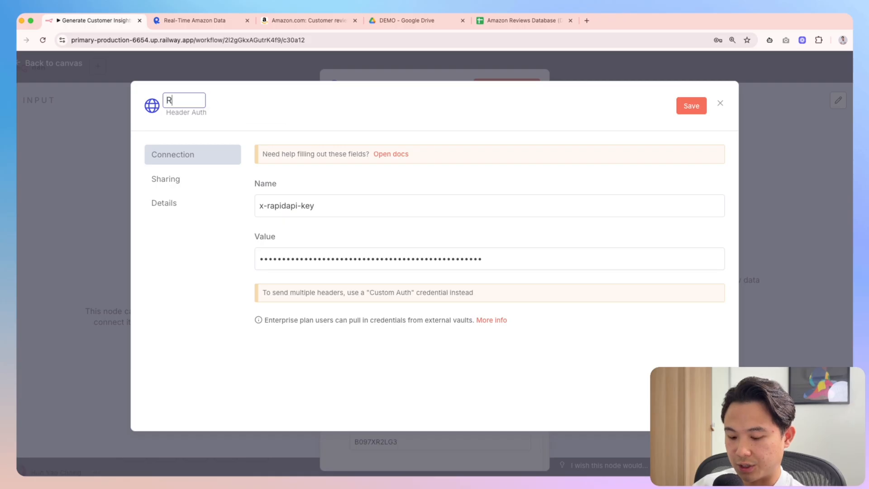
{"action": "type", "text": "apidAPI Demo"}
{"action": "left_click", "coordinate": [691, 105]}
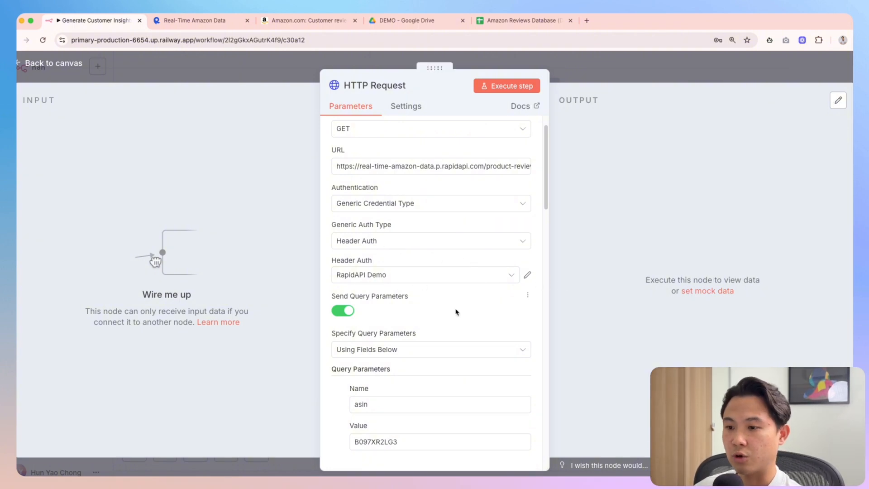
Rename the HTTP Request node to 'Scrape Amazon Reviews'
{"action": "scroll", "coordinate": [456, 312], "scroll_direction": "down", "scroll_amount": 15}
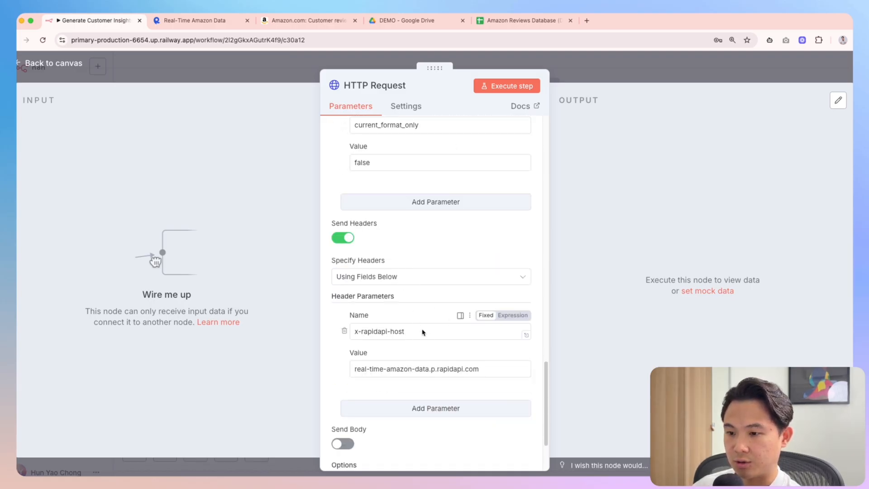
{"action": "scroll", "coordinate": [426, 334], "scroll_direction": "down", "scroll_amount": 3}
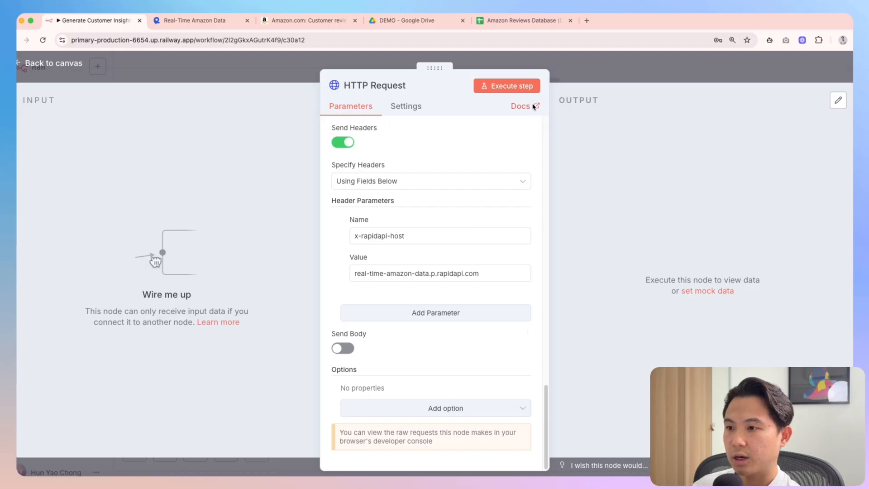
{"action": "left_click", "coordinate": [405, 93]}
{"action": "type", "text": "Sc"}
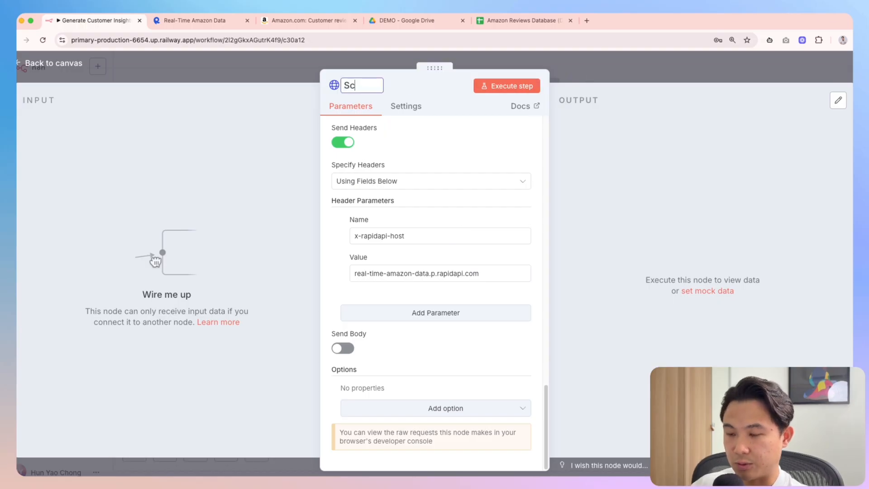
{"action": "type", "text": "rape Amazon Reviews"}
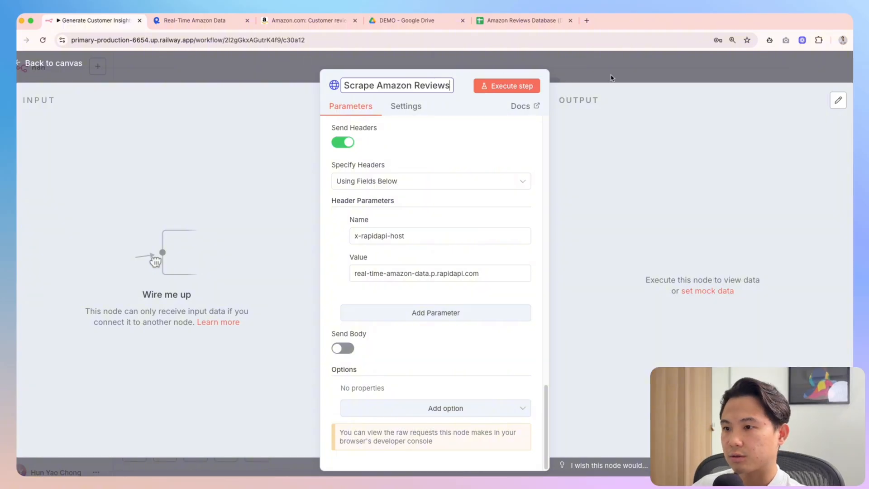
Change the page query parameter to 2 and execute the step
{"action": "scroll", "coordinate": [458, 246], "scroll_direction": "up", "scroll_amount": 15}
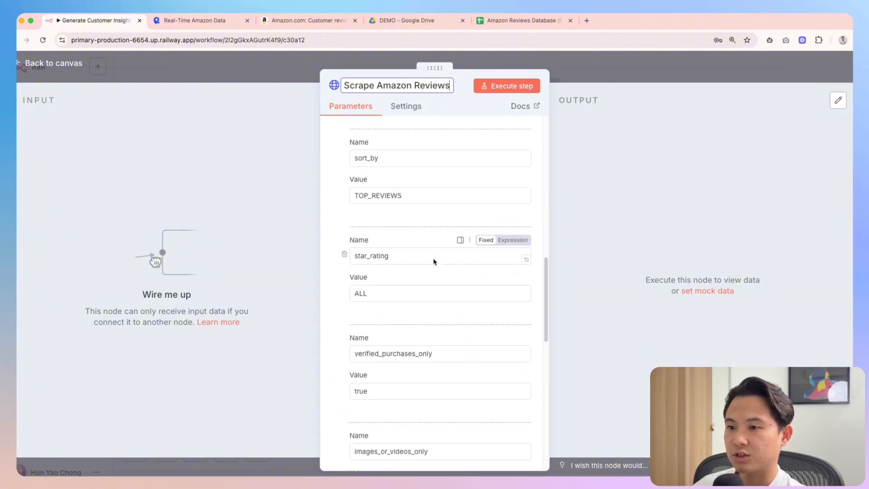
{"action": "scroll", "coordinate": [431, 271], "scroll_direction": "down", "scroll_amount": 1}
{"action": "scroll", "coordinate": [380, 340], "scroll_direction": "up", "scroll_amount": 10}
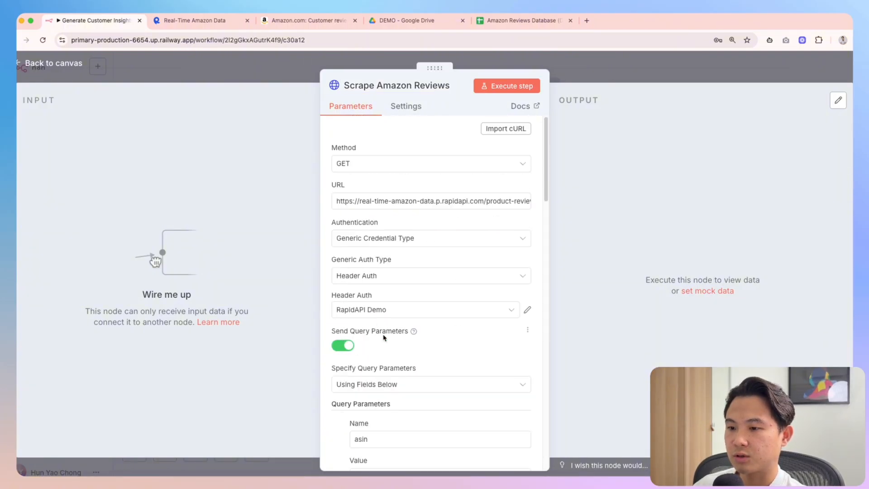
{"action": "scroll", "coordinate": [415, 305], "scroll_direction": "down", "scroll_amount": 7}
{"action": "left_click", "coordinate": [382, 325]}
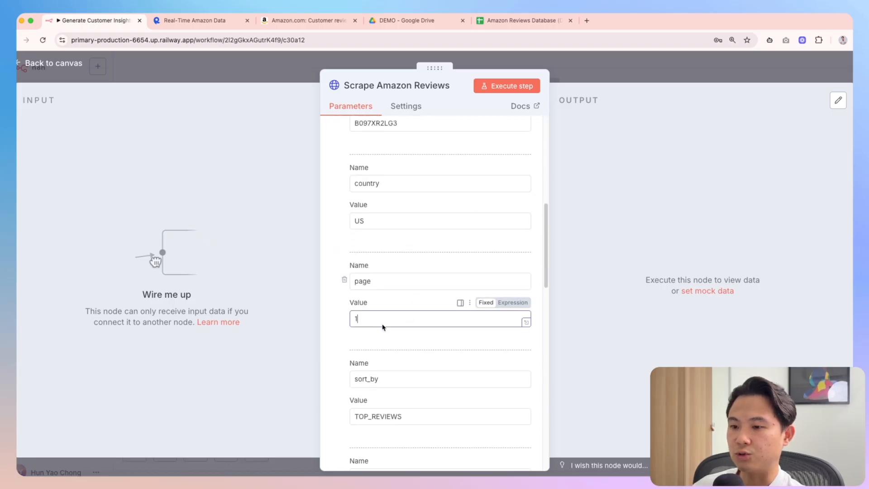
{"action": "key", "text": "BackSpace"}
{"action": "type", "text": "2"}
{"action": "left_click", "coordinate": [506, 86]}
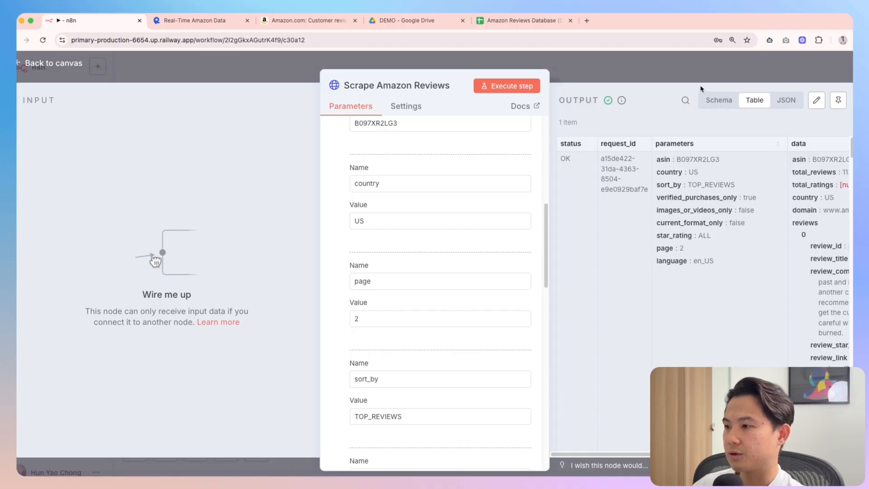
Go back to the canvas and reopen Scrape Amazon Reviews to see its page-2 output
{"action": "left_click", "coordinate": [691, 76]}
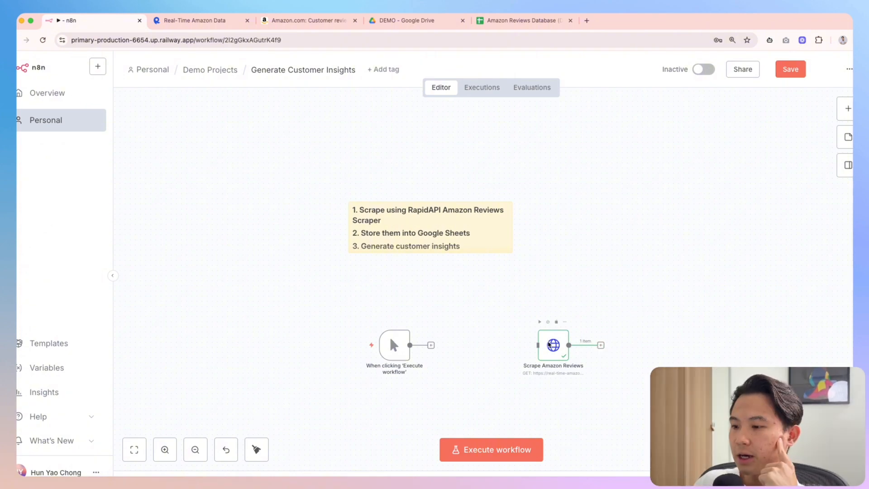
{"action": "double_click", "coordinate": [556, 352]}
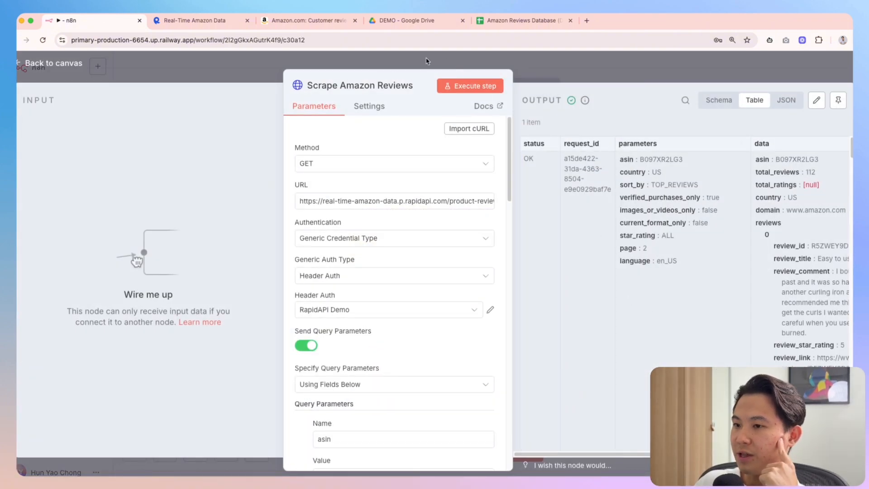
Reposition the node editor to widen the output and scroll through the Scrape Amazon Reviews settings
{"action": "left_click_drag", "start_coordinate": [405, 71], "coordinate": [255, 119]}
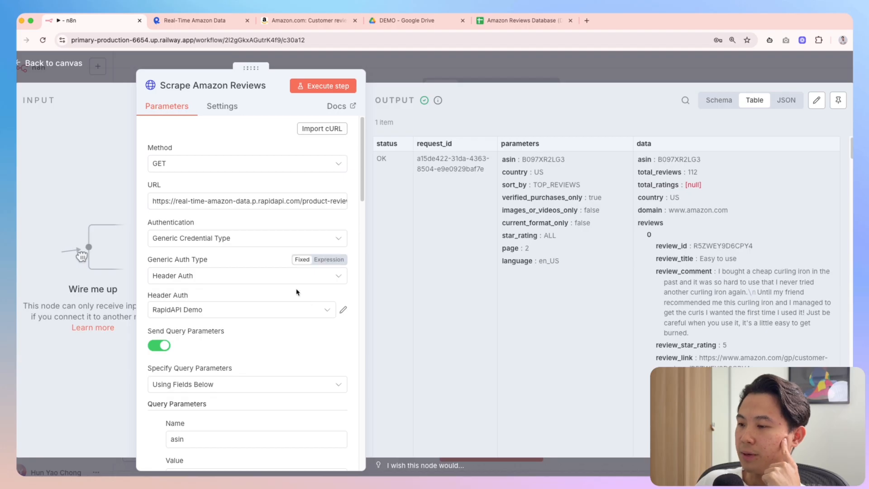
{"action": "scroll", "coordinate": [297, 292], "scroll_direction": "down", "scroll_amount": 1}
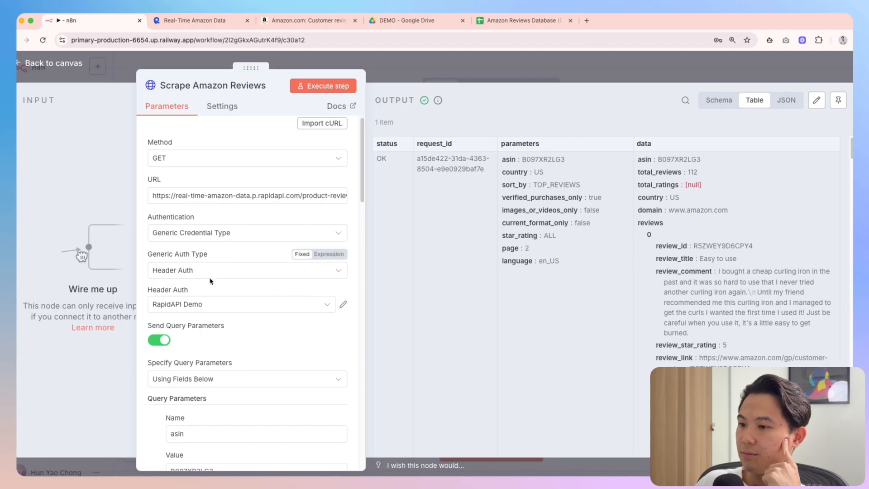
{"action": "scroll", "coordinate": [214, 299], "scroll_direction": "down", "scroll_amount": 5}
{"action": "scroll", "coordinate": [214, 298], "scroll_direction": "down", "scroll_amount": 2}
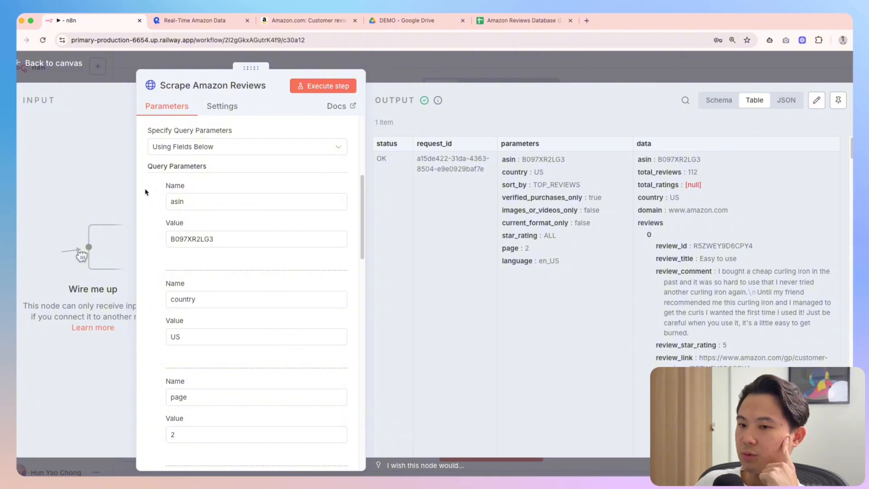
{"action": "scroll", "coordinate": [146, 189], "scroll_direction": "down", "scroll_amount": 1}
{"action": "left_click_drag", "start_coordinate": [145, 172], "coordinate": [153, 290]}
{"action": "left_click", "coordinate": [149, 255]}
{"action": "scroll", "coordinate": [204, 240], "scroll_direction": "down", "scroll_amount": 5}
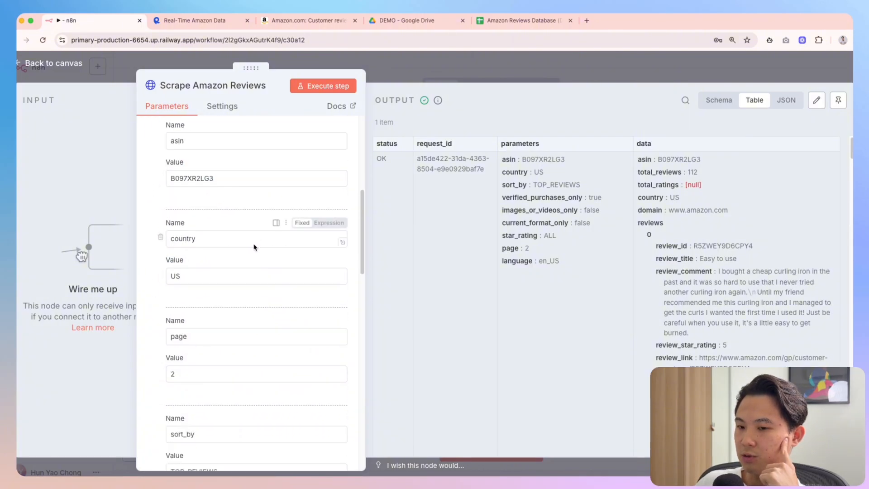
{"action": "scroll", "coordinate": [252, 250], "scroll_direction": "down", "scroll_amount": 20}
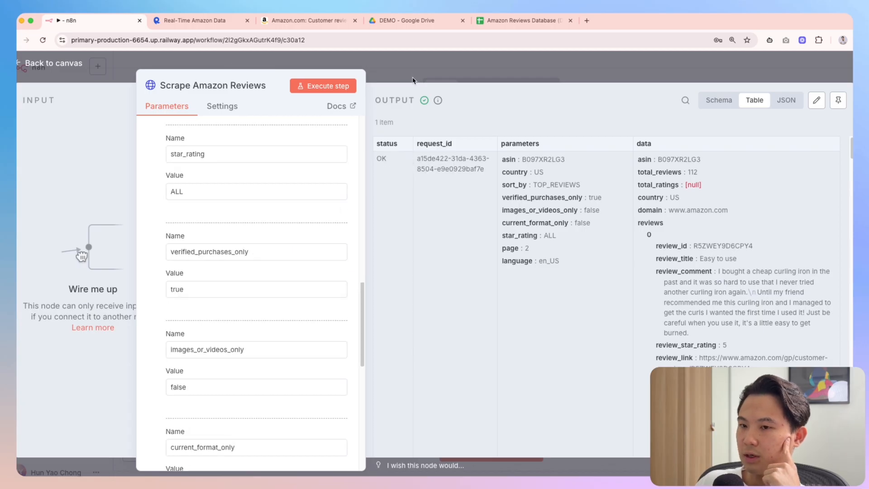
{"action": "scroll", "coordinate": [276, 232], "scroll_direction": "up", "scroll_amount": 20}
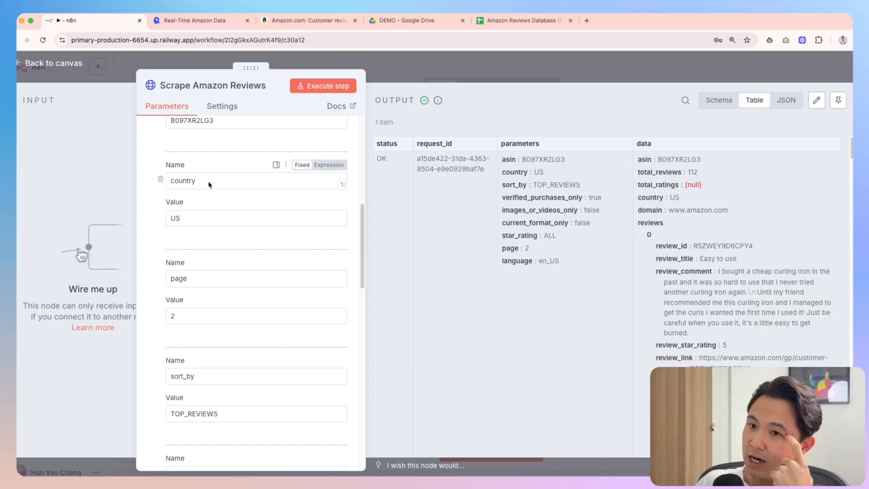
{"action": "left_click_drag", "start_coordinate": [252, 68], "coordinate": [339, 69]}
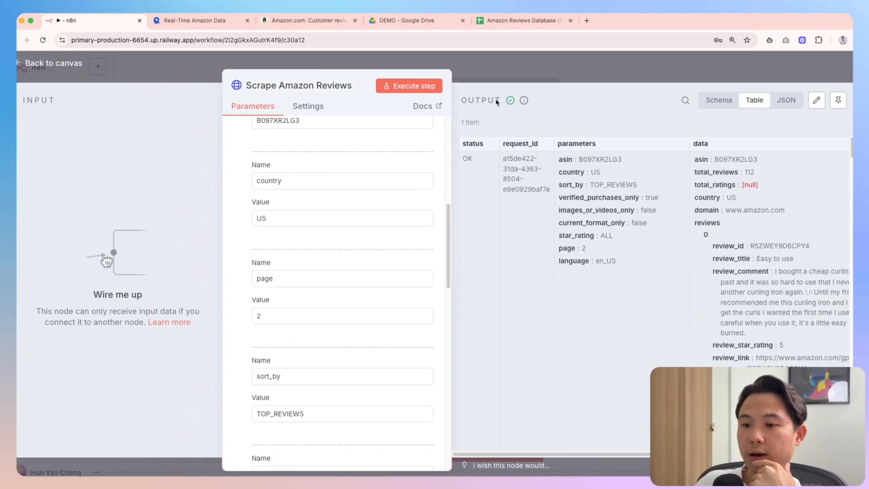
{"action": "scroll", "coordinate": [340, 236], "scroll_direction": "up", "scroll_amount": 1}
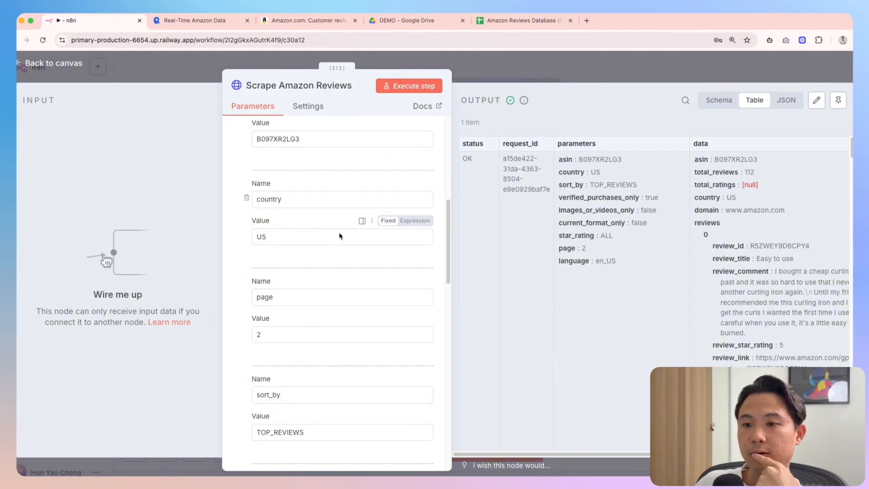
{"action": "scroll", "coordinate": [340, 236], "scroll_direction": "up", "scroll_amount": 4}
Review the query parameters asin, page, sort_by, star_rating, verified_purchases_only and images_or_videos_only
{"action": "double_click", "coordinate": [263, 188]}
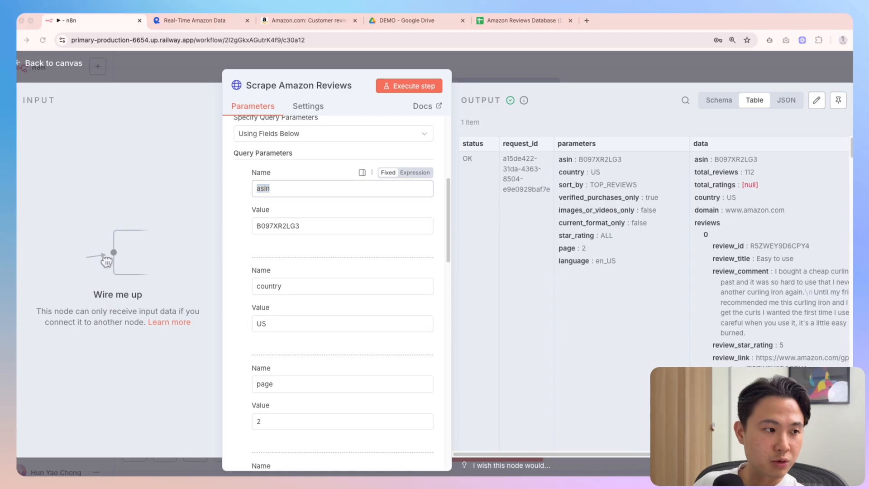
{"action": "double_click", "coordinate": [265, 384]}
{"action": "scroll", "coordinate": [264, 393], "scroll_direction": "down", "scroll_amount": 2}
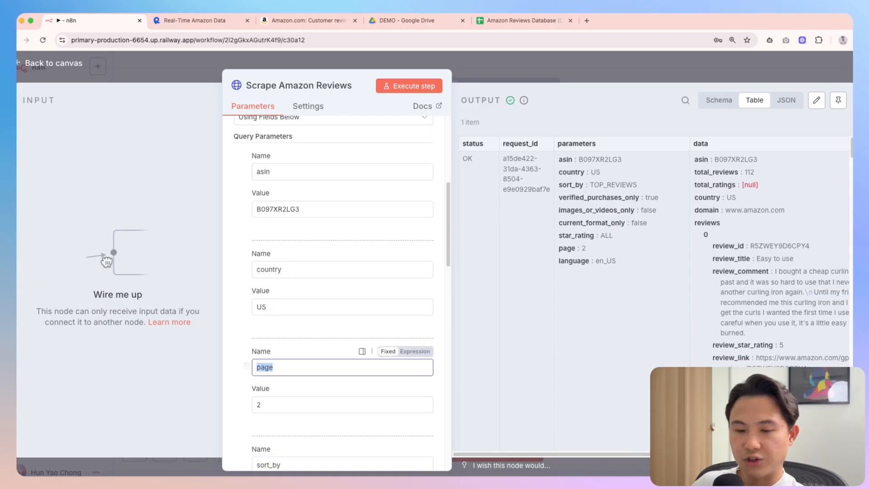
{"action": "double_click", "coordinate": [264, 393]}
{"action": "scroll", "coordinate": [264, 392], "scroll_direction": "down", "scroll_amount": 2}
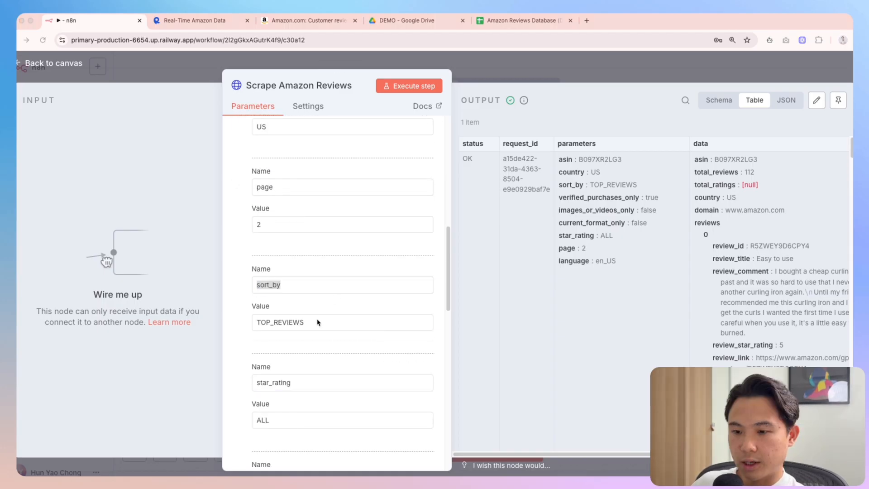
{"action": "double_click", "coordinate": [267, 384]}
{"action": "scroll", "coordinate": [348, 391], "scroll_direction": "down", "scroll_amount": 3}
{"action": "double_click", "coordinate": [298, 340]}
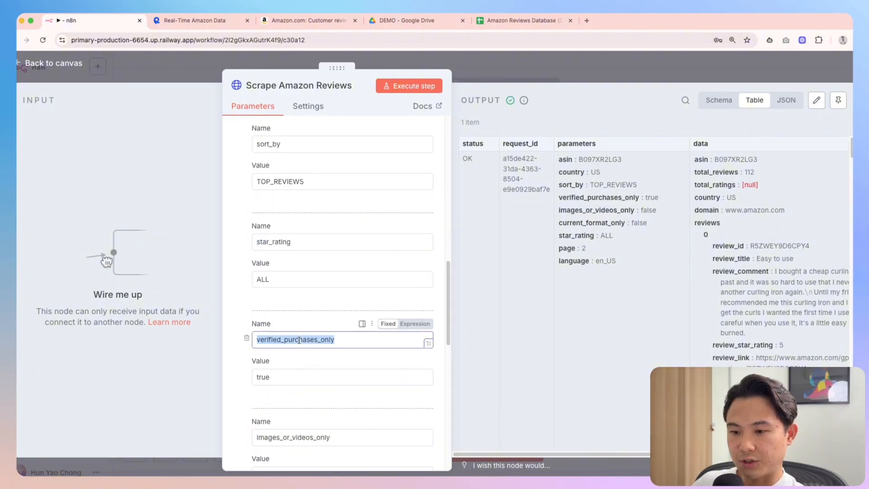
{"action": "scroll", "coordinate": [314, 399], "scroll_direction": "down", "scroll_amount": 1}
{"action": "double_click", "coordinate": [314, 399]}
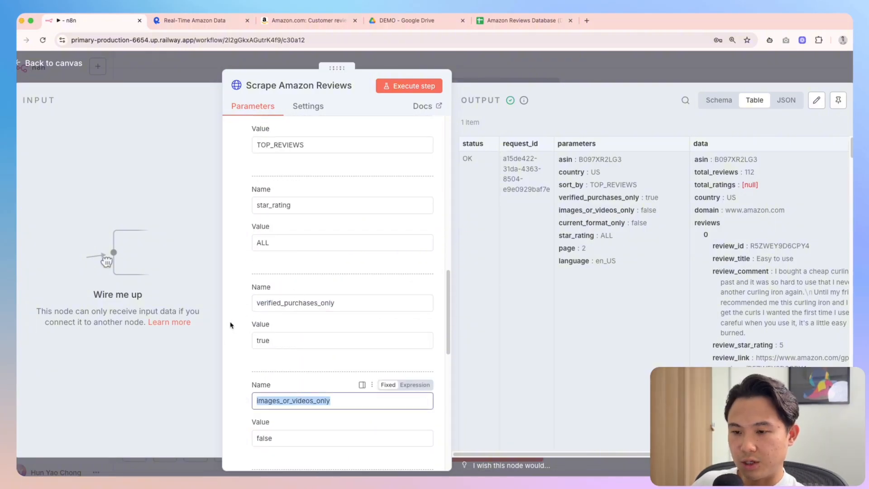
{"action": "scroll", "coordinate": [283, 296], "scroll_direction": "down", "scroll_amount": 1}
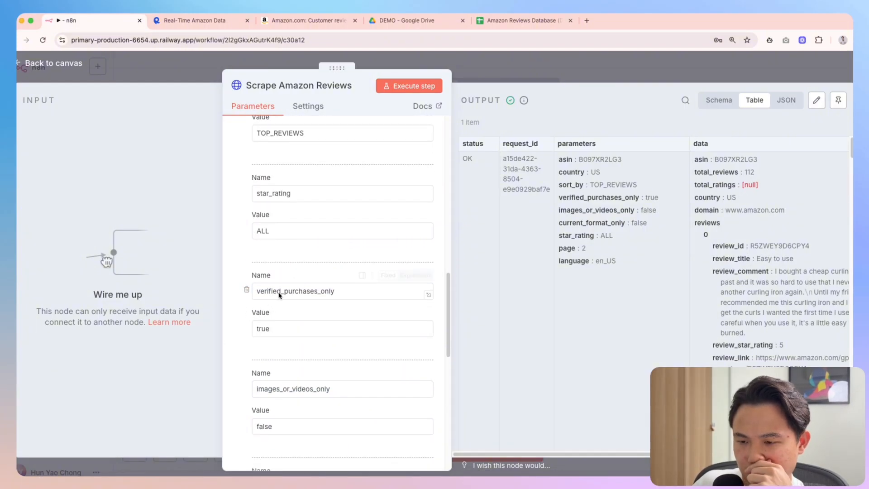
{"action": "scroll", "coordinate": [285, 300], "scroll_direction": "down", "scroll_amount": 5}
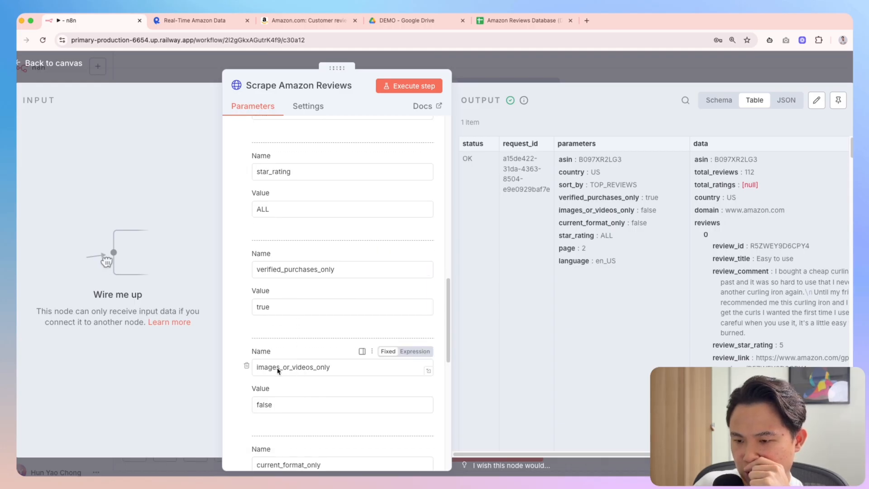
{"action": "scroll", "coordinate": [320, 355], "scroll_direction": "up", "scroll_amount": 2}
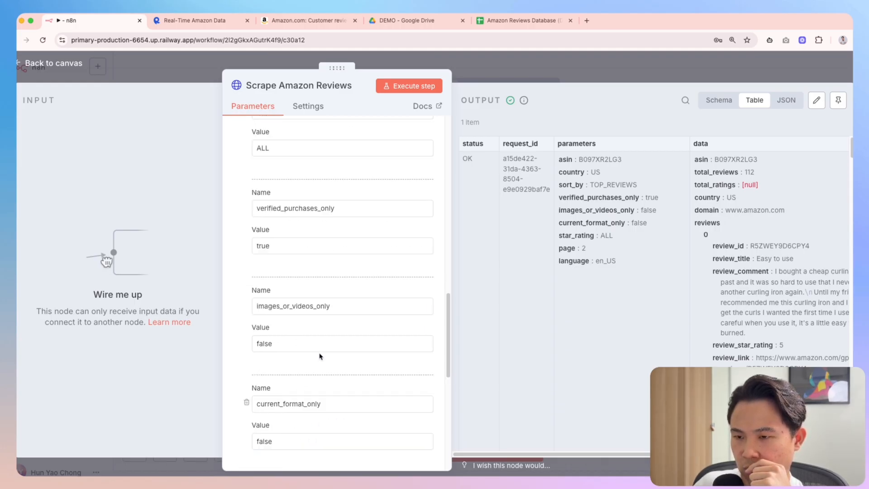
{"action": "scroll", "coordinate": [311, 267], "scroll_direction": "up", "scroll_amount": 3}
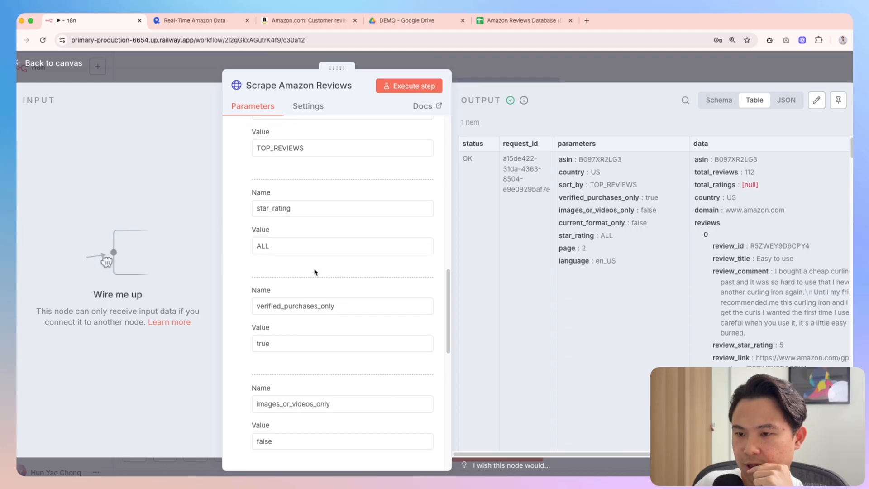
{"action": "scroll", "coordinate": [314, 277], "scroll_direction": "up", "scroll_amount": 2}
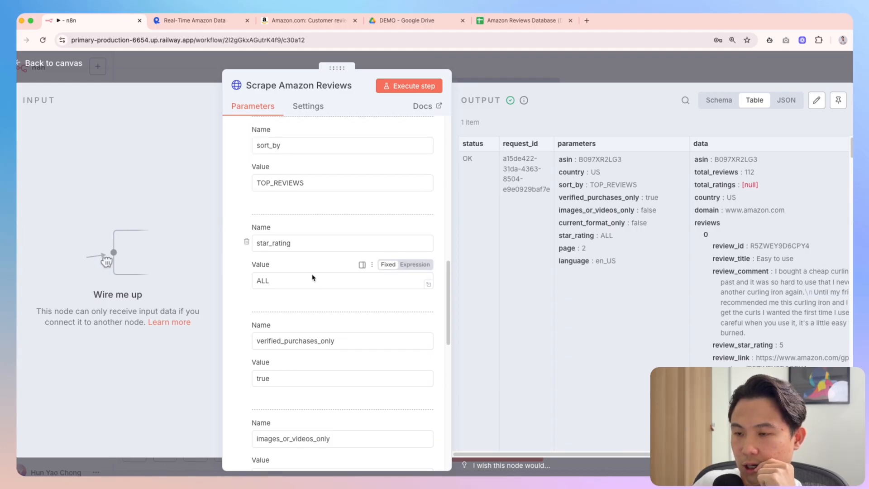
{"action": "scroll", "coordinate": [312, 277], "scroll_direction": "up", "scroll_amount": 2}
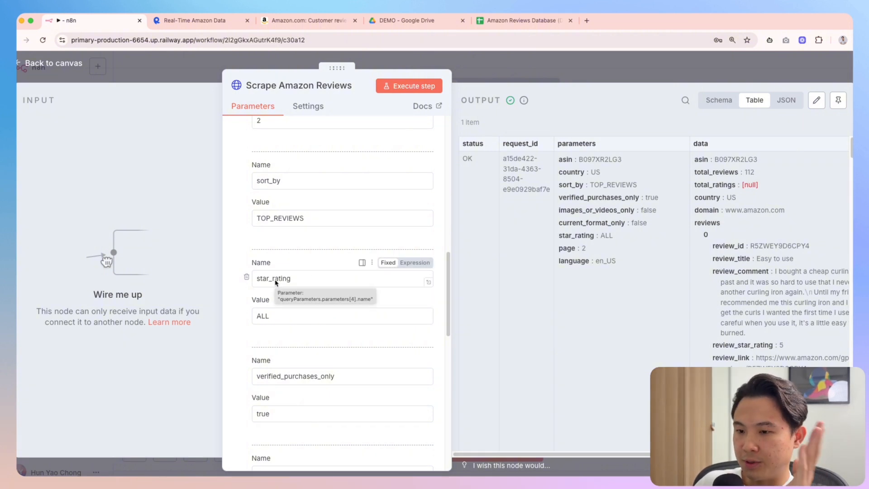
{"action": "scroll", "coordinate": [276, 280], "scroll_direction": "up", "scroll_amount": 1}
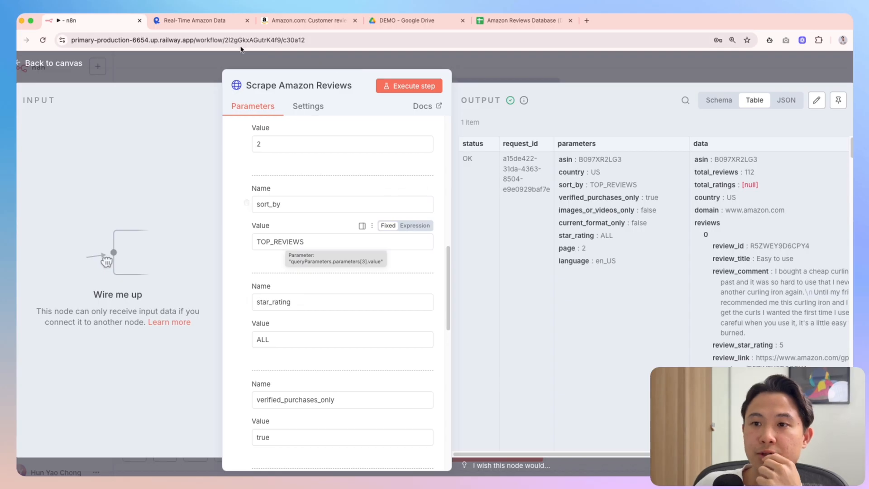
Compare the review sorting options on Amazon's customer reviews page
{"action": "left_click", "coordinate": [304, 21]}
{"action": "scroll", "coordinate": [181, 222], "scroll_direction": "up", "scroll_amount": 15}
{"action": "scroll", "coordinate": [185, 225], "scroll_direction": "down", "scroll_amount": 1}
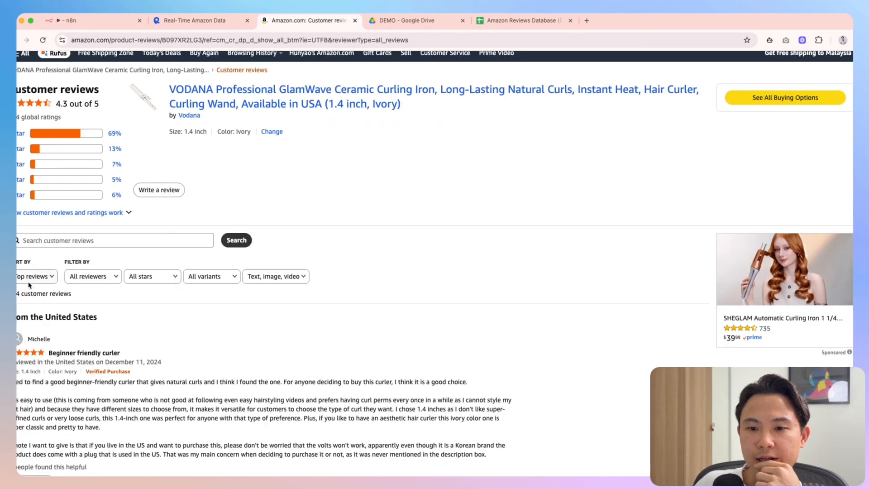
{"action": "left_click", "coordinate": [37, 277]}
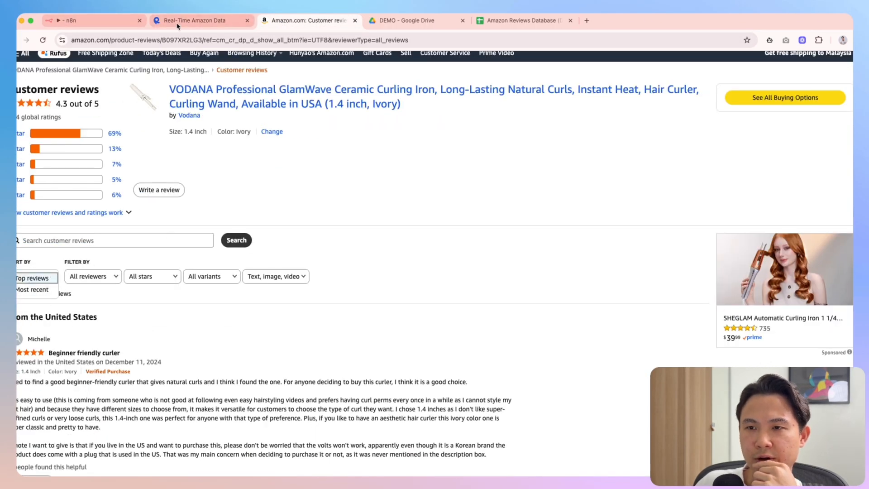
{"action": "left_click", "coordinate": [99, 23]}
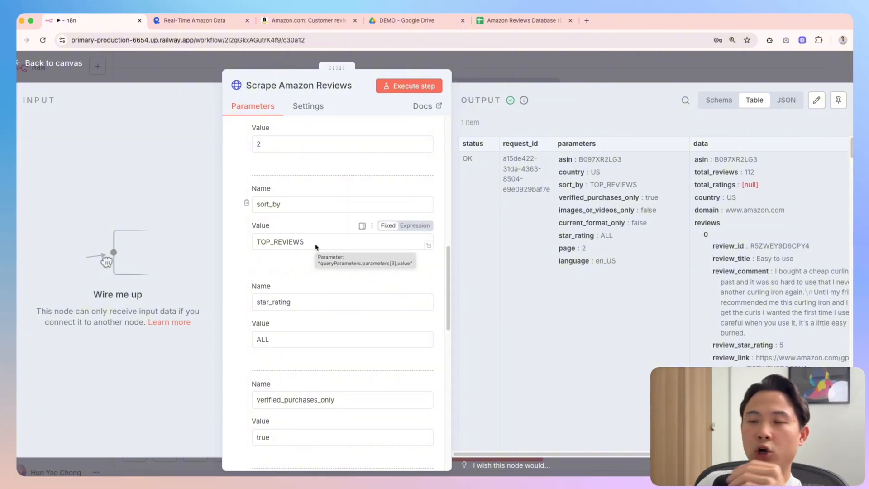
Inspect the asin value B097XR2LG3 among the node's query parameters
{"action": "scroll", "coordinate": [308, 249], "scroll_direction": "up", "scroll_amount": 2}
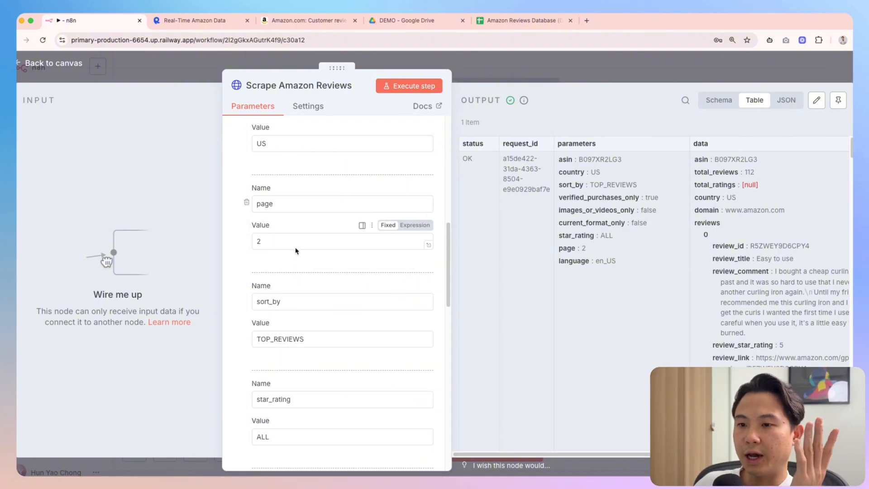
{"action": "scroll", "coordinate": [295, 251], "scroll_direction": "up", "scroll_amount": 1}
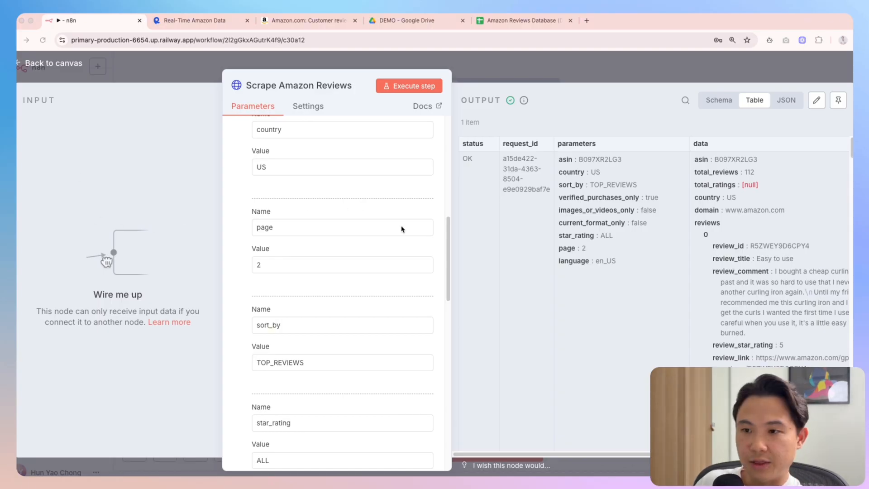
{"action": "scroll", "coordinate": [401, 229], "scroll_direction": "up", "scroll_amount": 5}
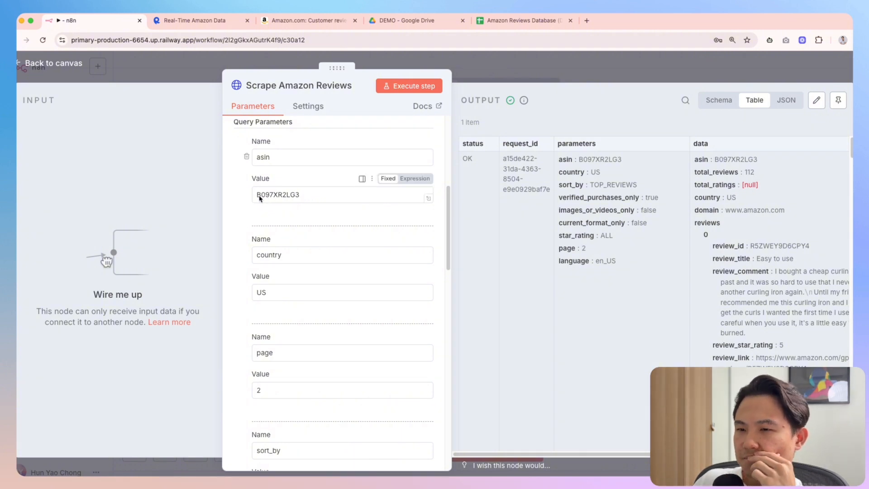
{"action": "left_click_drag", "start_coordinate": [299, 196], "coordinate": [279, 194]}
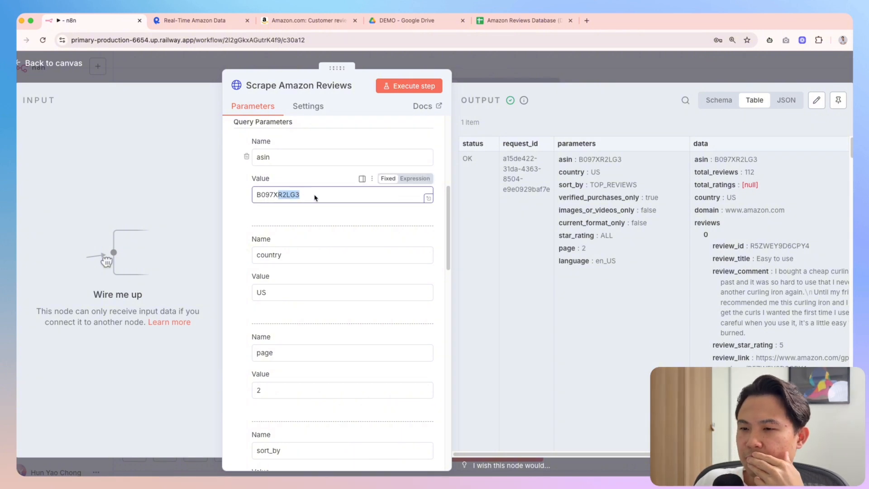
{"action": "left_click", "coordinate": [316, 199]}
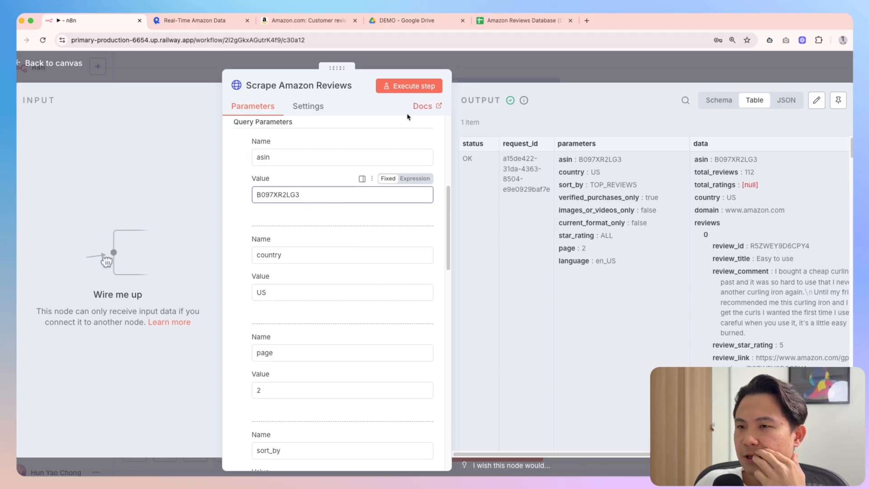
{"action": "scroll", "coordinate": [355, 278], "scroll_direction": "down", "scroll_amount": 5}
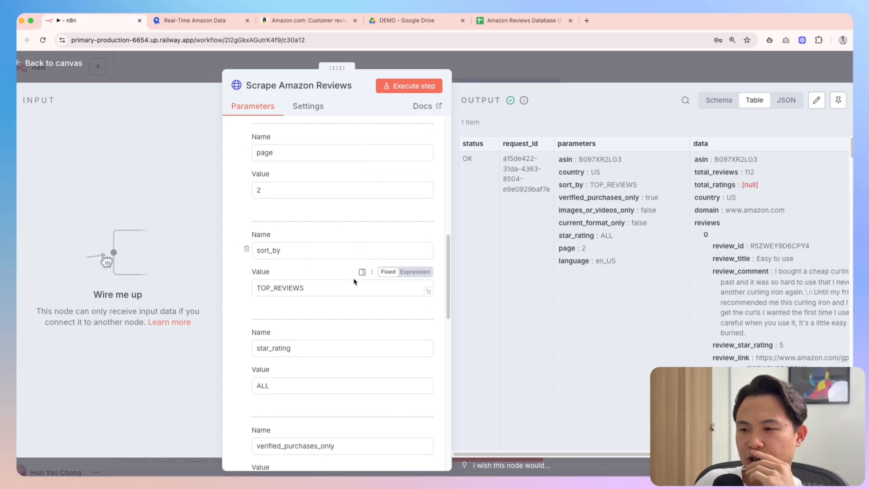
{"action": "scroll", "coordinate": [355, 279], "scroll_direction": "up", "scroll_amount": 5}
{"action": "scroll", "coordinate": [333, 278], "scroll_direction": "up", "scroll_amount": 1}
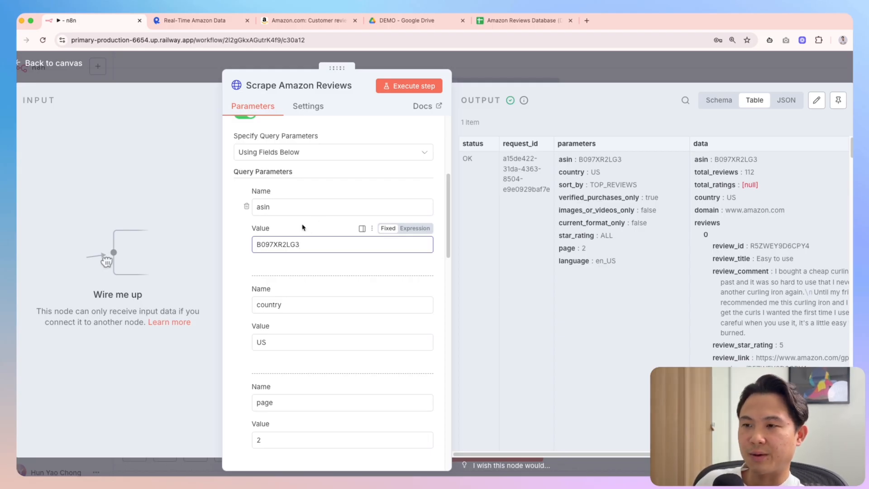
Return to the canvas, briefly reopening and closing the Scrape Amazon Reviews node
{"action": "left_click", "coordinate": [551, 70]}
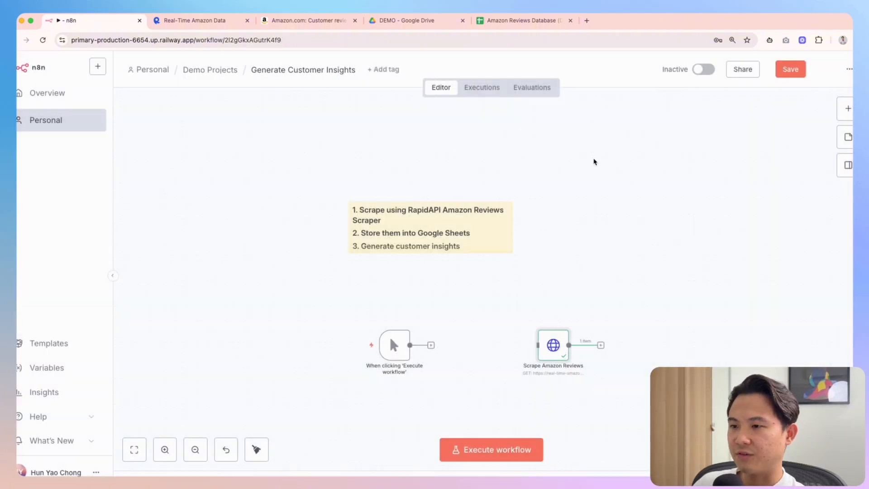
{"action": "double_click", "coordinate": [549, 346]}
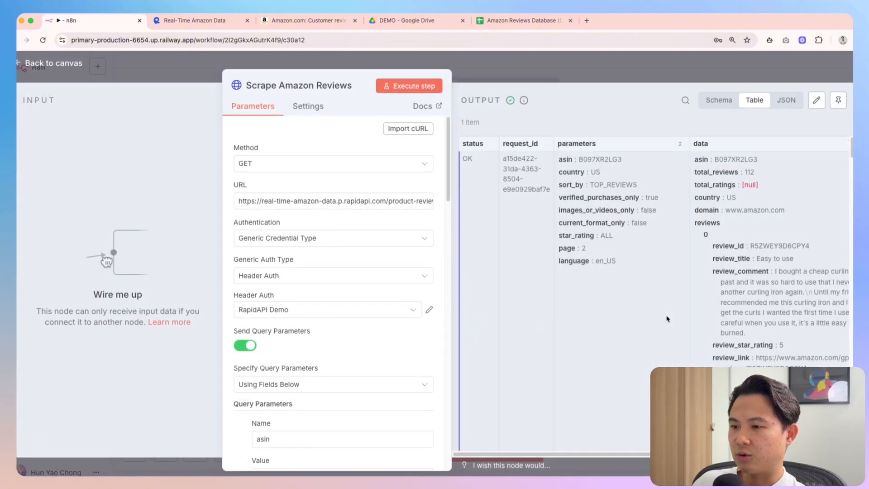
{"action": "scroll", "coordinate": [387, 277], "scroll_direction": "down", "scroll_amount": 5}
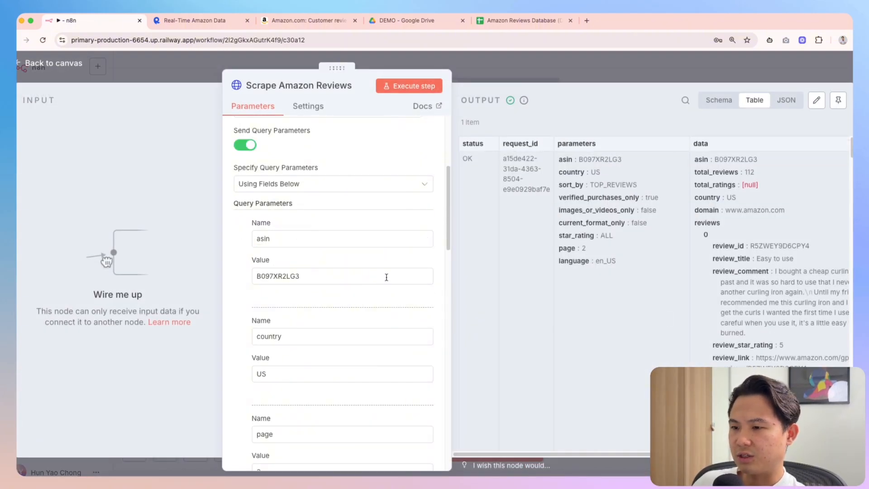
{"action": "left_click", "coordinate": [575, 68]}
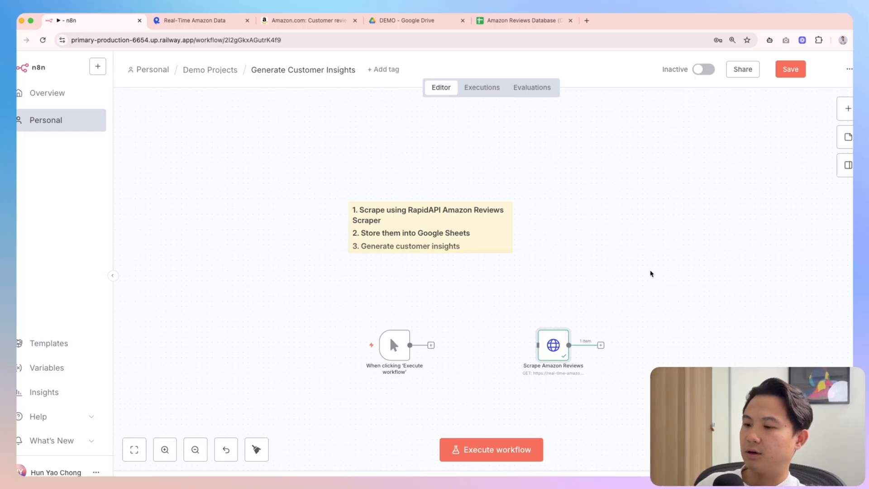
Create a canvas sticky note and replace its placeholder with '## Params' listing page and star_rating
{"action": "right_click", "coordinate": [549, 208]}
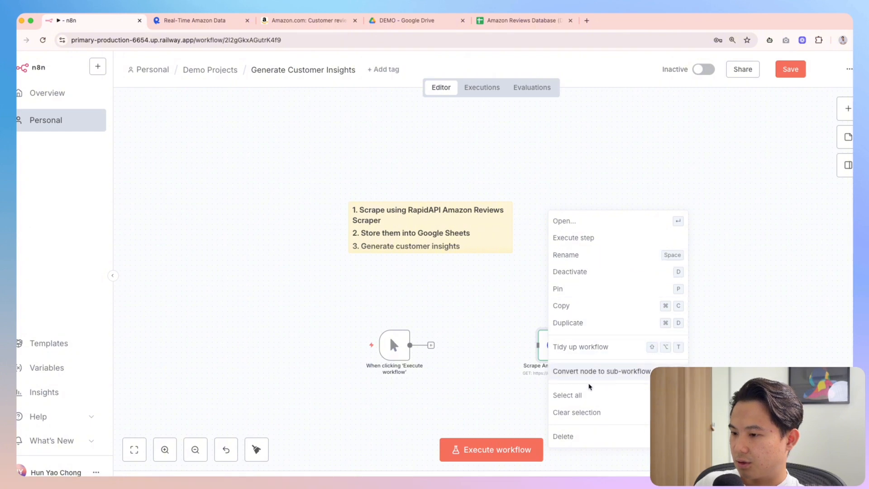
{"action": "left_click", "coordinate": [583, 242]}
{"action": "right_click", "coordinate": [582, 209]}
{"action": "left_click", "coordinate": [602, 231]}
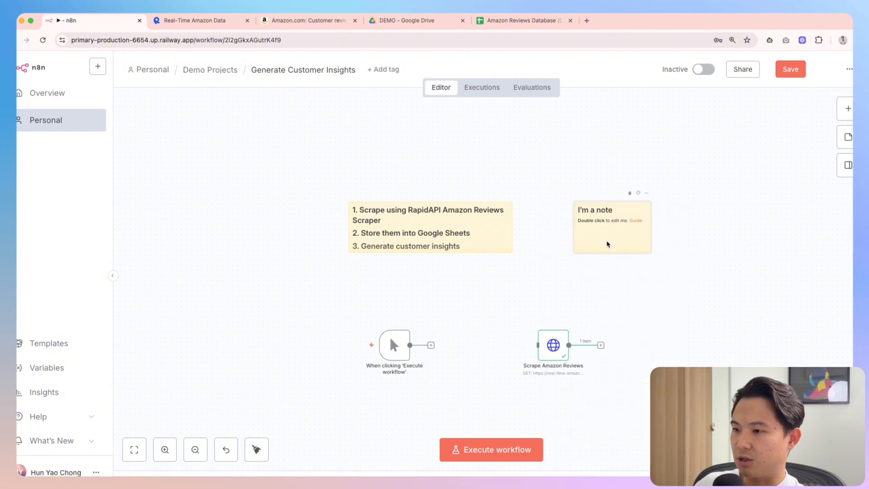
{"action": "double_click", "coordinate": [604, 233]}
{"action": "left_click_drag", "start_coordinate": [591, 212], "coordinate": [656, 261]}
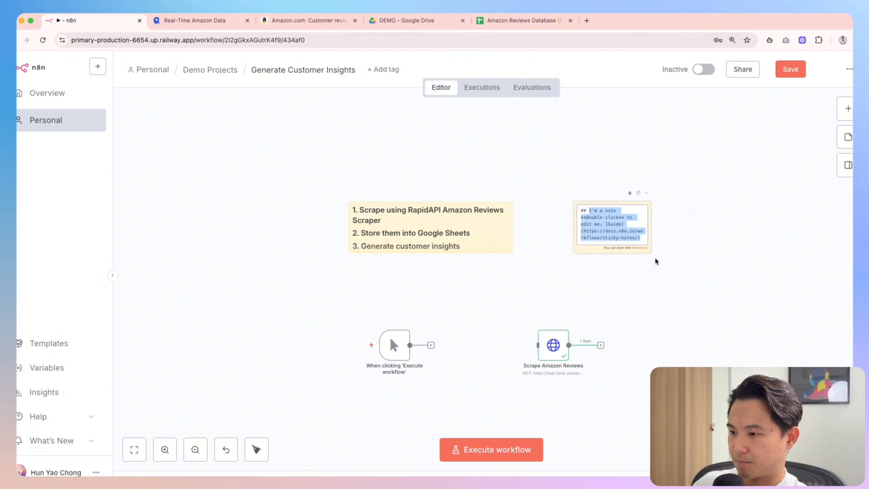
{"action": "key", "text": "BackSpace"}
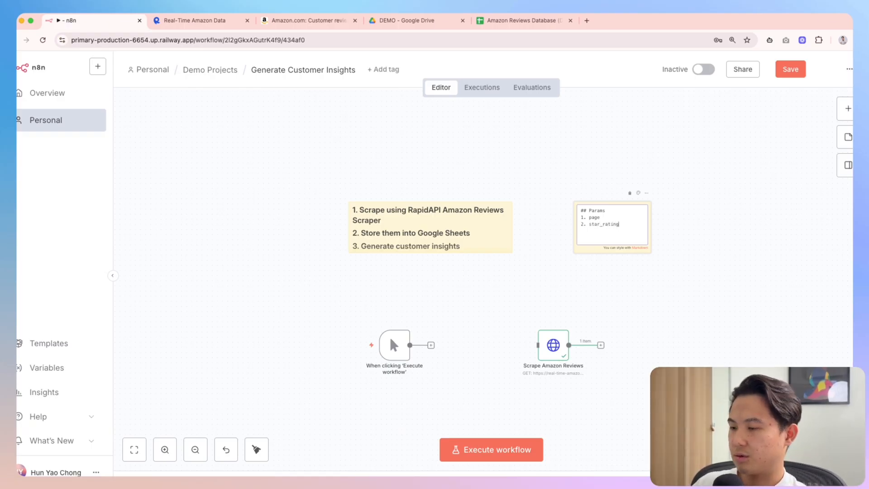
{"action": "left_click", "coordinate": [629, 301]}
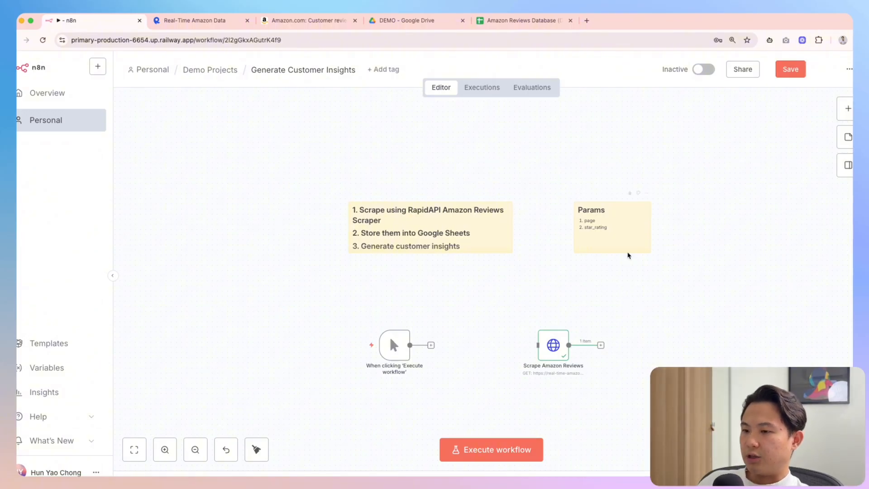
{"action": "left_click", "coordinate": [301, 21]}
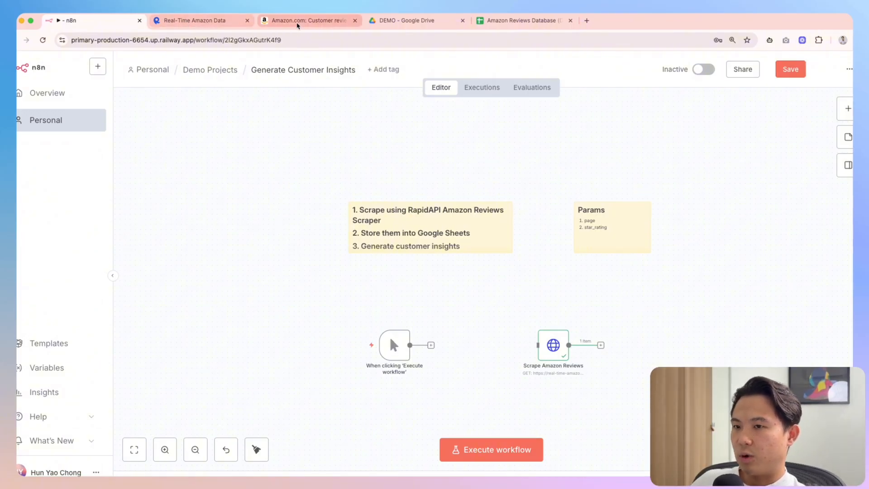
{"action": "scroll", "coordinate": [252, 360], "scroll_direction": "down", "scroll_amount": 15}
{"action": "scroll", "coordinate": [252, 363], "scroll_direction": "down", "scroll_amount": 4}
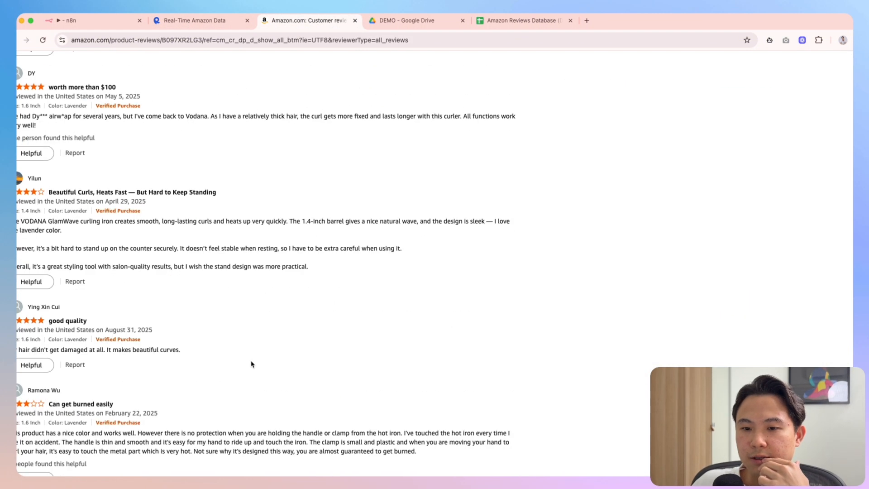
{"action": "scroll", "coordinate": [252, 365], "scroll_direction": "down", "scroll_amount": 6}
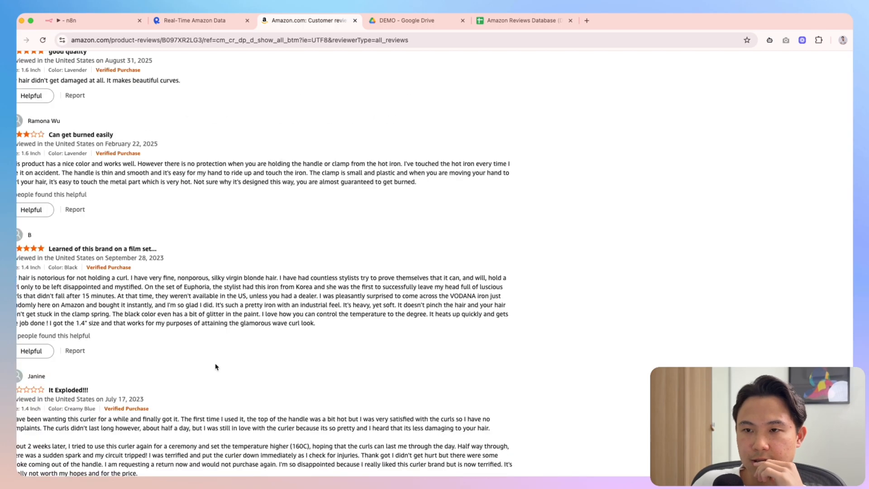
{"action": "scroll", "coordinate": [216, 341], "scroll_direction": "up", "scroll_amount": 20}
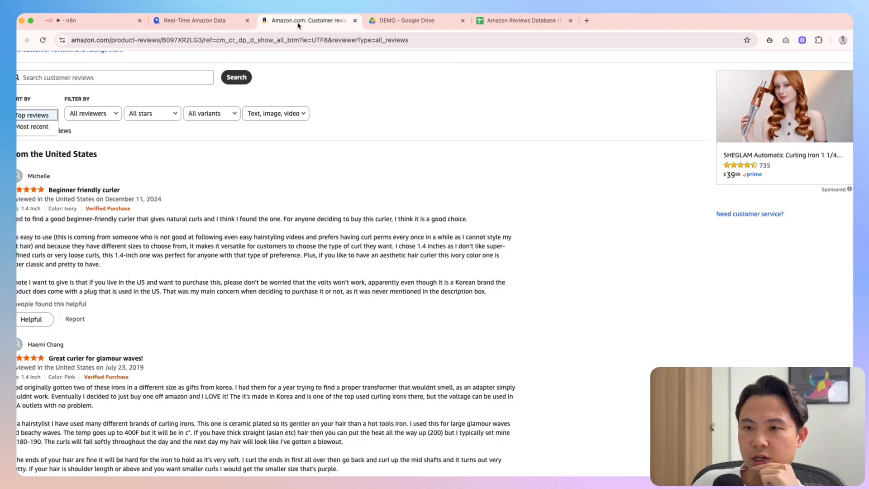
{"action": "left_click", "coordinate": [78, 26]}
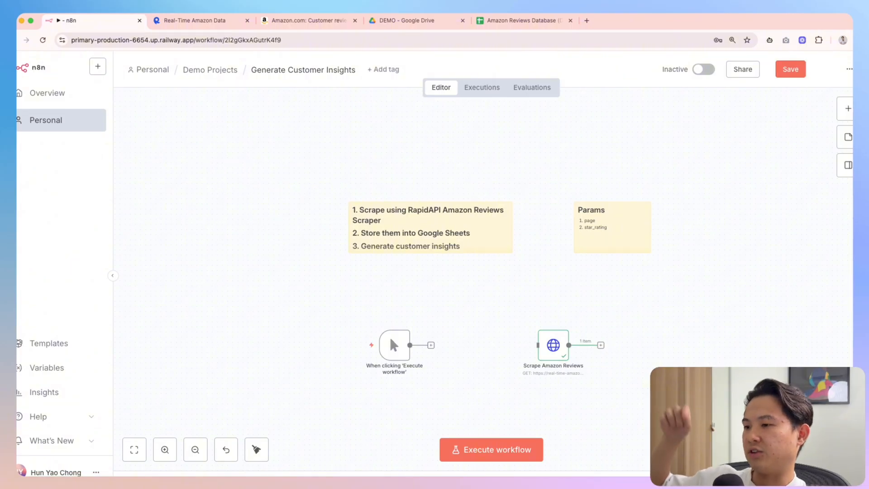
Draft a Claude prompt asking for an n8n code node generating pages 1–10 for each star_rating 1–5
{"action": "left_click", "coordinate": [385, 473]}
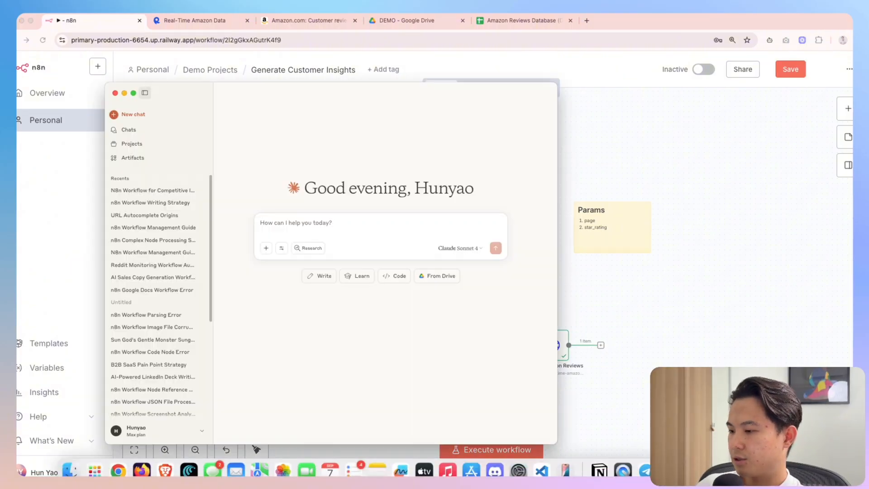
{"action": "type", "text": "Act asa"}
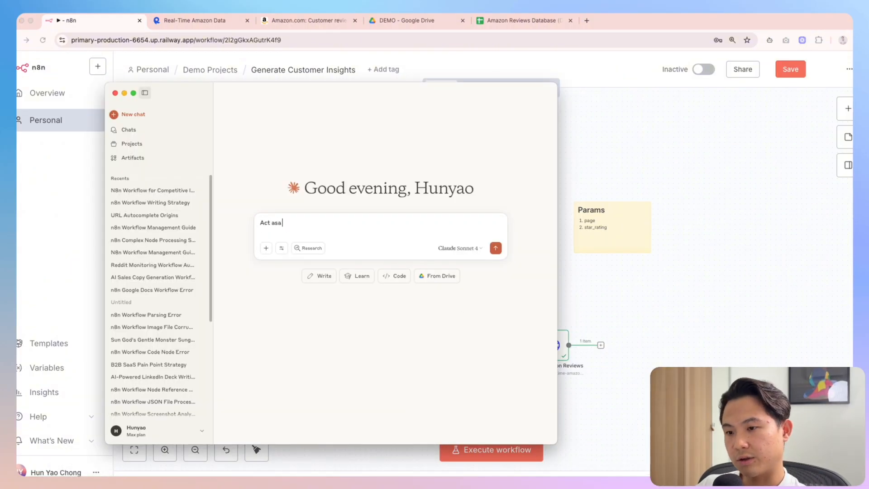
{"action": "type", "text": " n8n expert. Write me a code "}
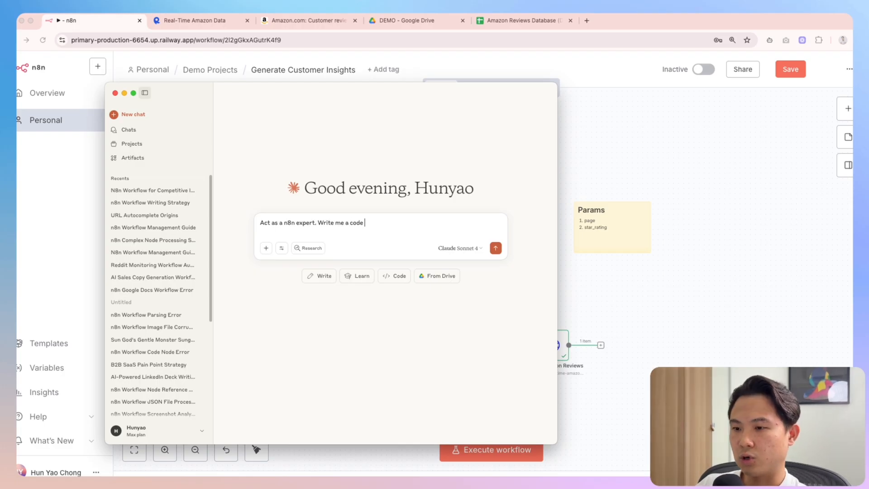
{"action": "type", "text": "node that would generate an array of"}
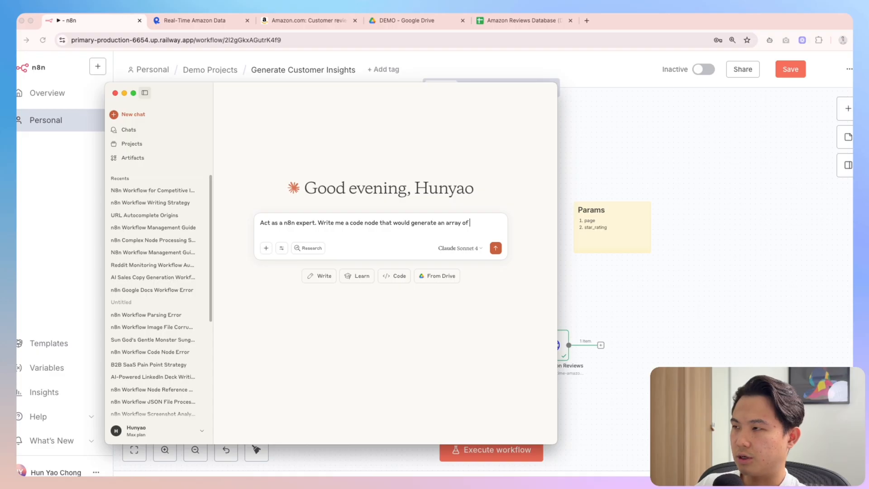
{"action": "type", "text": " items, with 2 a"}
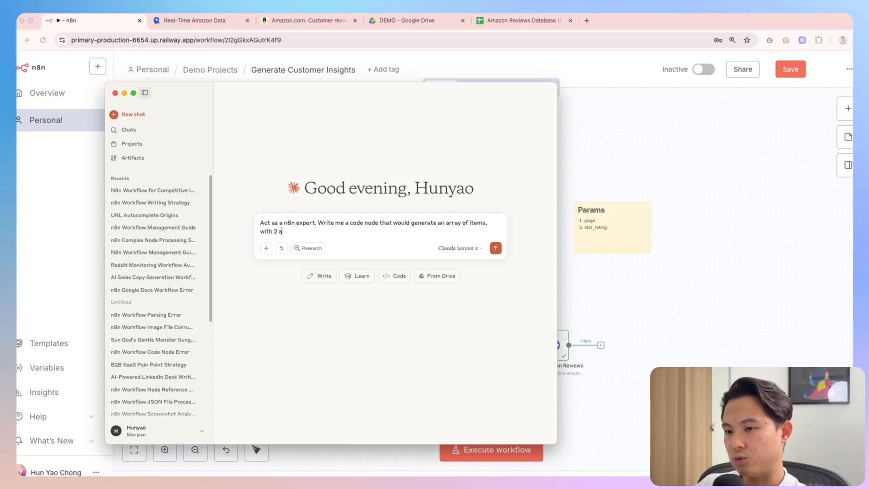
{"action": "type", "text": "ttributes each."}
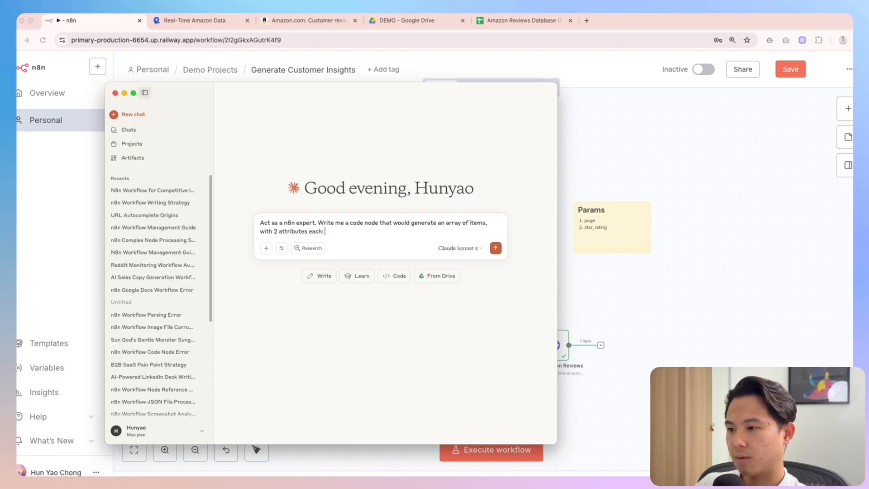
{"action": "type", "text": " page and star_rating."}
{"action": "key", "text": "shift+Return"}
{"action": "type", "text": "Fo"}
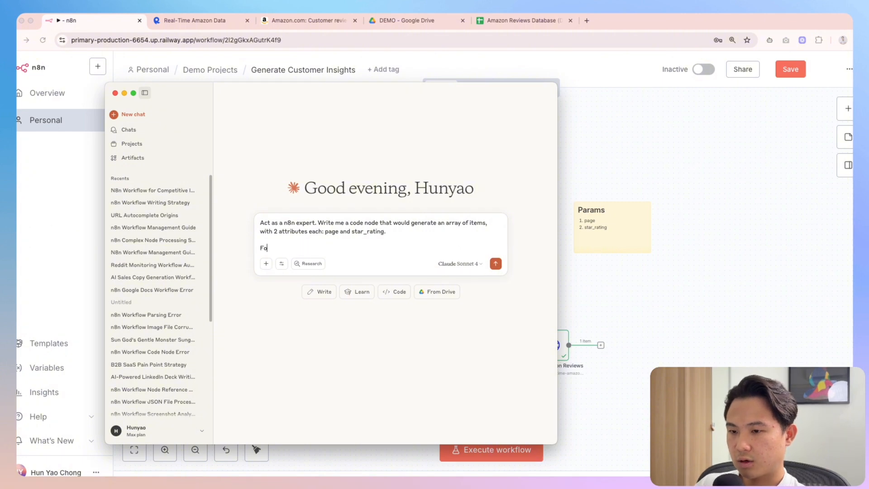
{"action": "type", "text": "r each star_rati"}
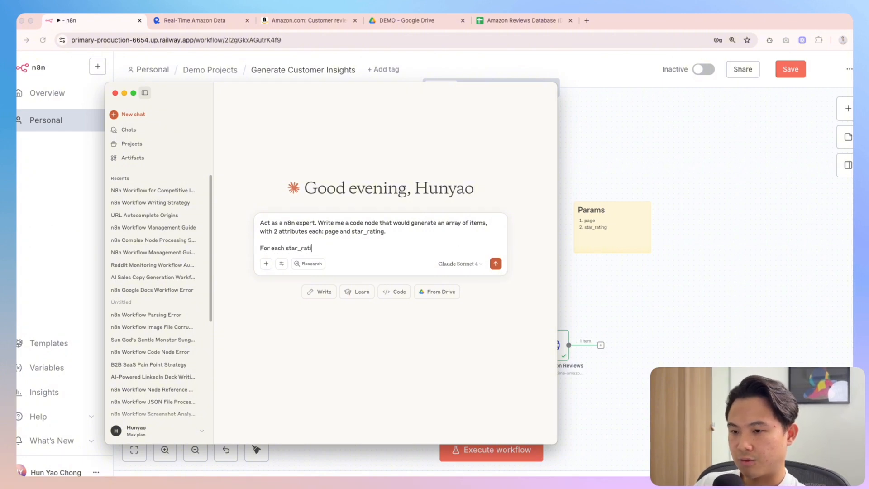
{"action": "type", "text": "ng (1-5), I wou"}
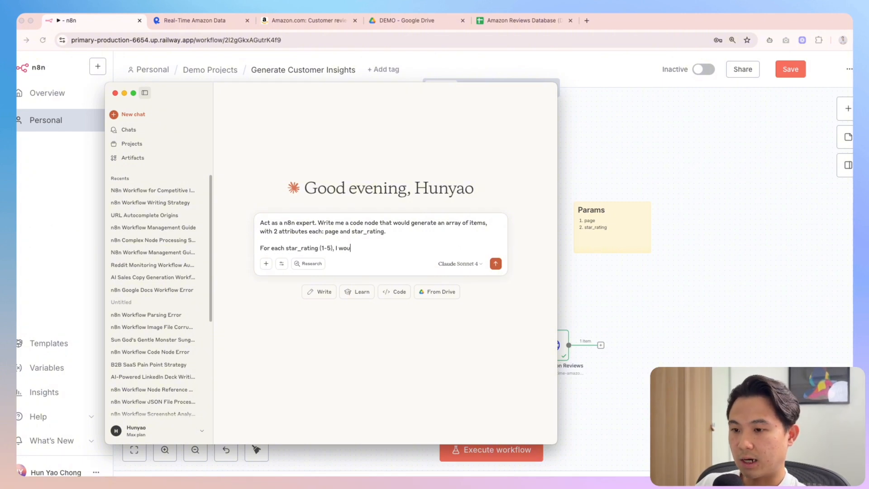
{"action": "type", "text": "ld need you to generate"}
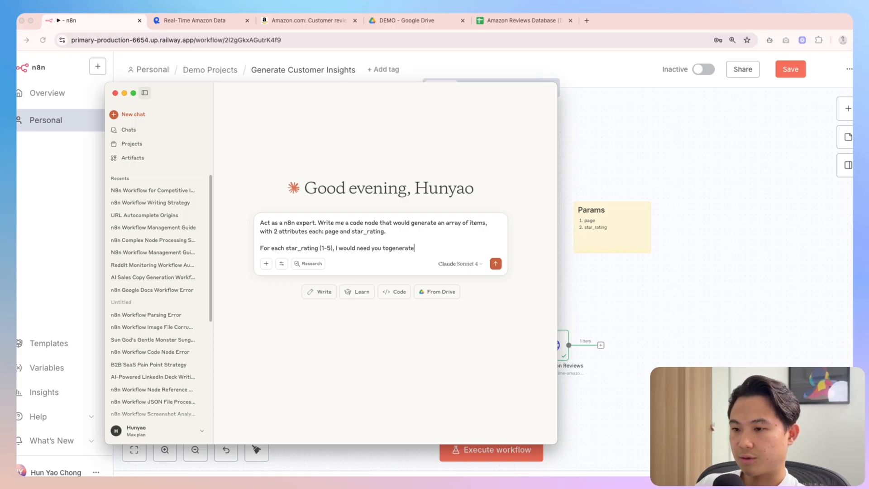
{"action": "key", "text": "BackSpace"}
{"action": "key", "text": "BackSpace"}
{"action": "key", "text": "BackSpace"}
{"action": "key", "text": "BackSpace"}
{"action": "key", "text": "BackSpace"}
{"action": "key", "text": "BackSpace"}
{"action": "type", "text": "generates 10 pages"}
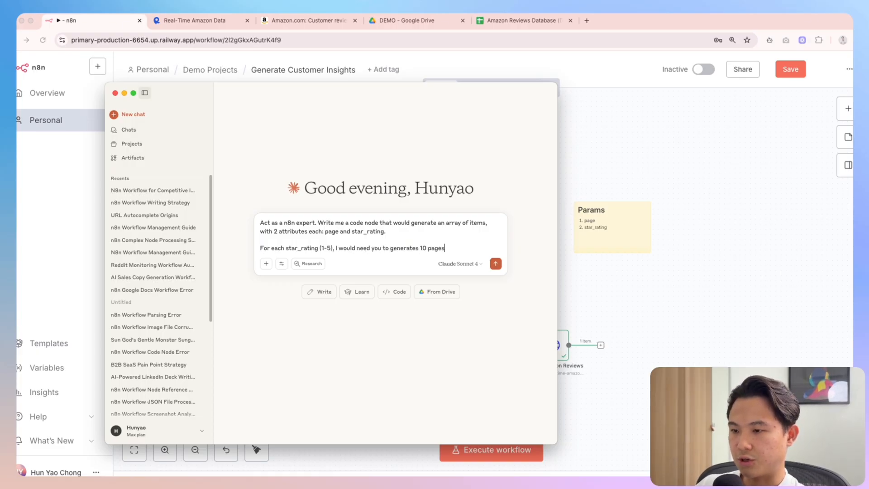
{"action": "type", "text": " (so 1,2,3,4,5...10)"}
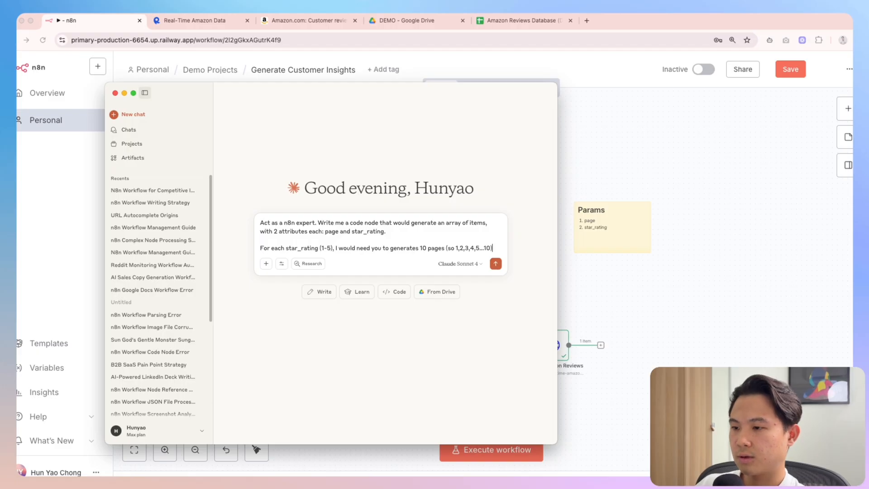
{"action": "type", "text": "."}
{"action": "key", "text": "shift+Return"}
{"action": "left_click", "coordinate": [194, 20]}
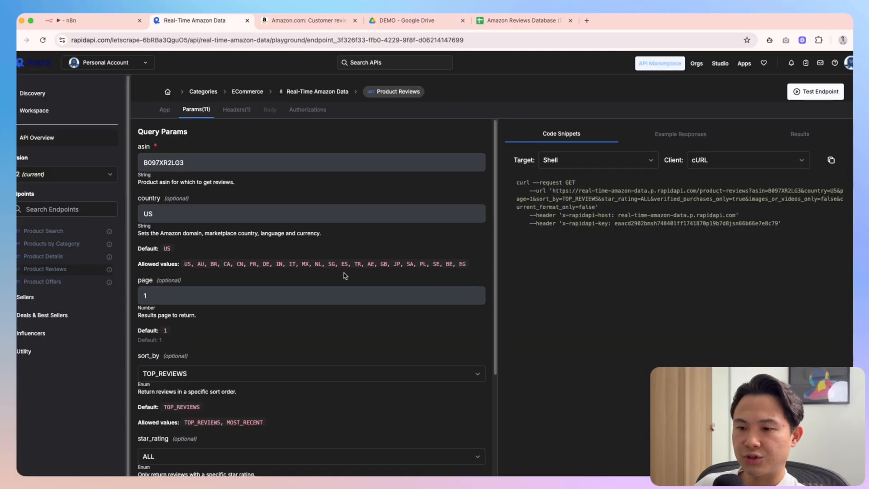
Screenshot the star_rating dropdown's values: ALL, 5_STARS through 1_STARS, POSITIVE and CRITICAL
{"action": "scroll", "coordinate": [214, 220], "scroll_direction": "down", "scroll_amount": 5}
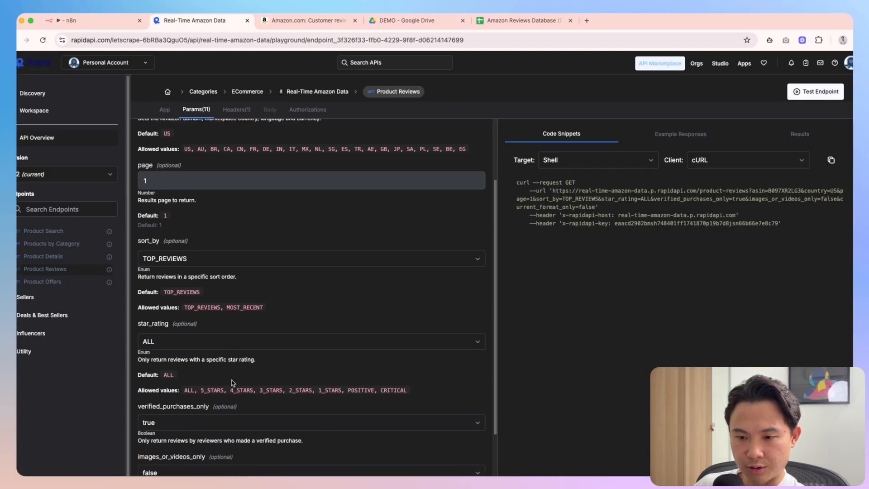
{"action": "left_click", "coordinate": [172, 264]}
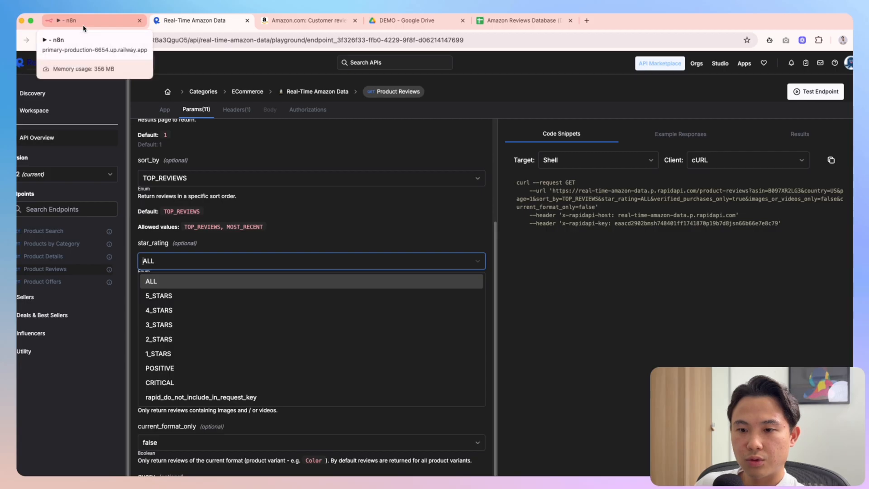
{"action": "key", "text": "super+Tab"}
{"action": "key", "text": "super+shift+4"}
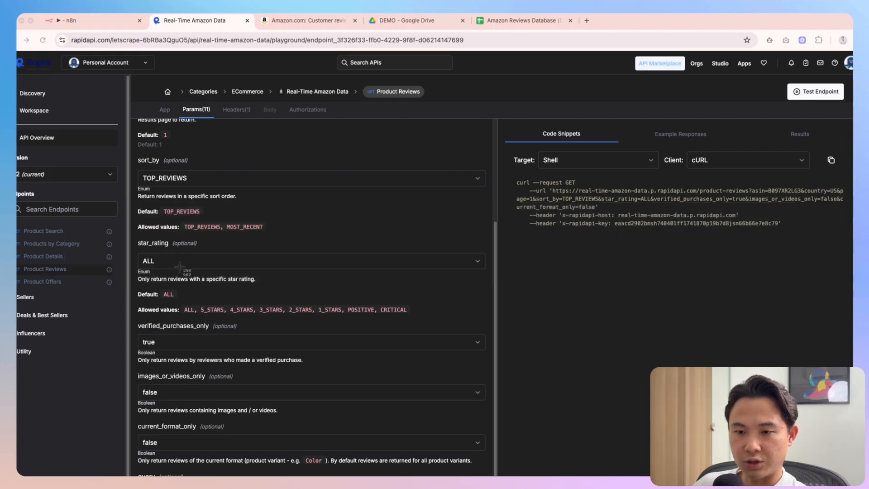
{"action": "key", "text": "Escape"}
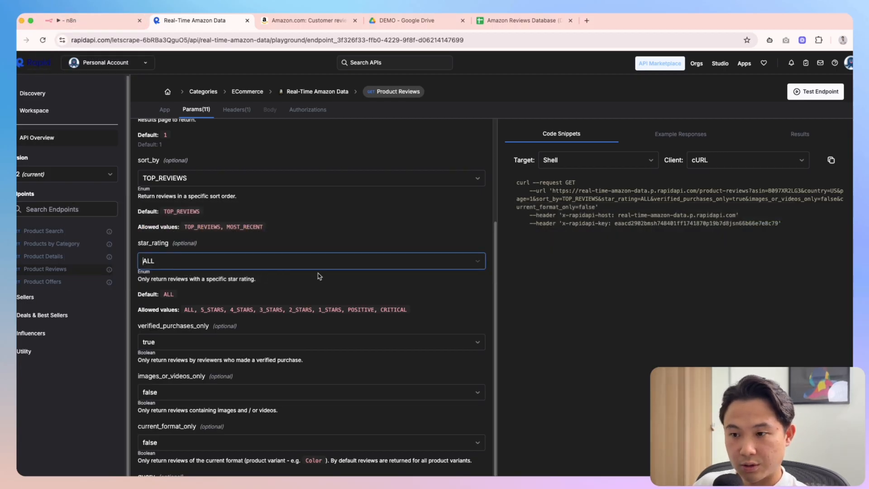
{"action": "left_click", "coordinate": [477, 264]}
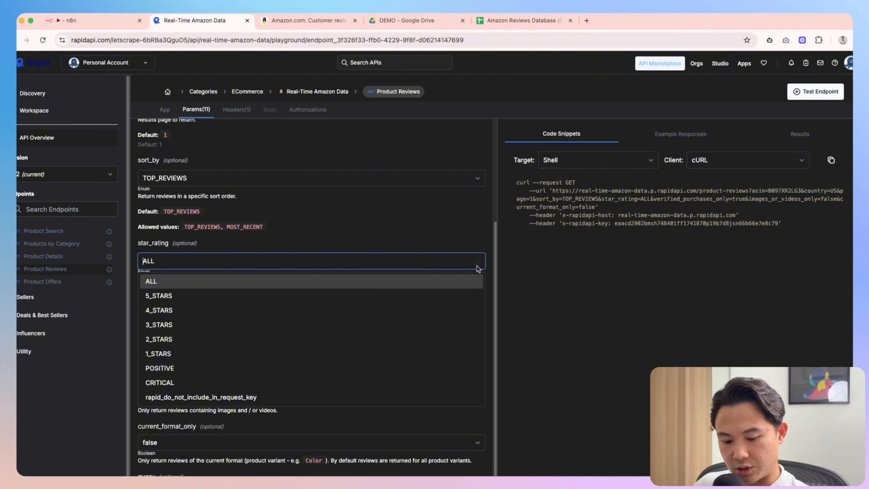
Paste the star_rating screenshot into the Claude prompt after a line explaining the values
{"action": "key", "text": "super+Tab"}
{"action": "type", "text": "I have atached an image of ho"}
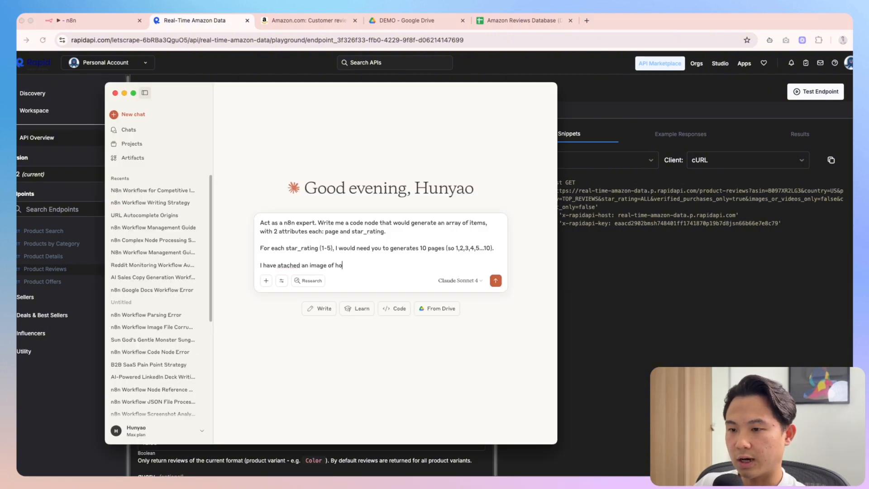
{"action": "type", "text": "w the star_rating values look like:"}
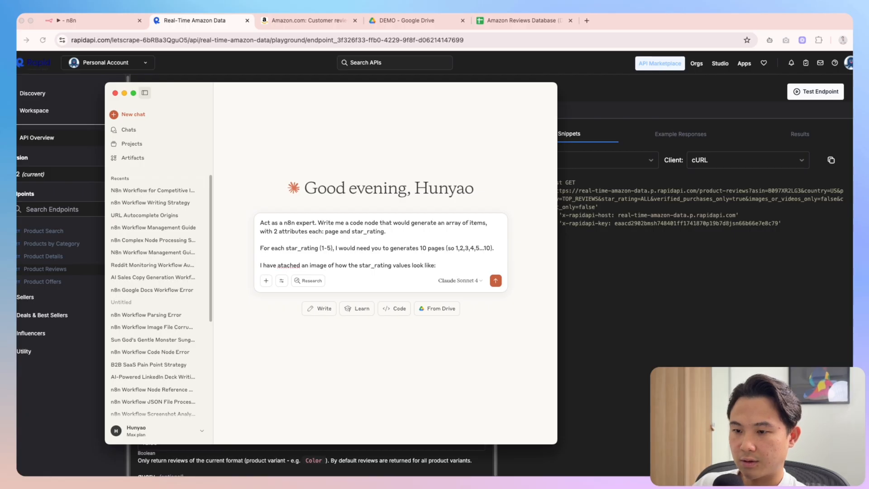
{"action": "key", "text": "super+v"}
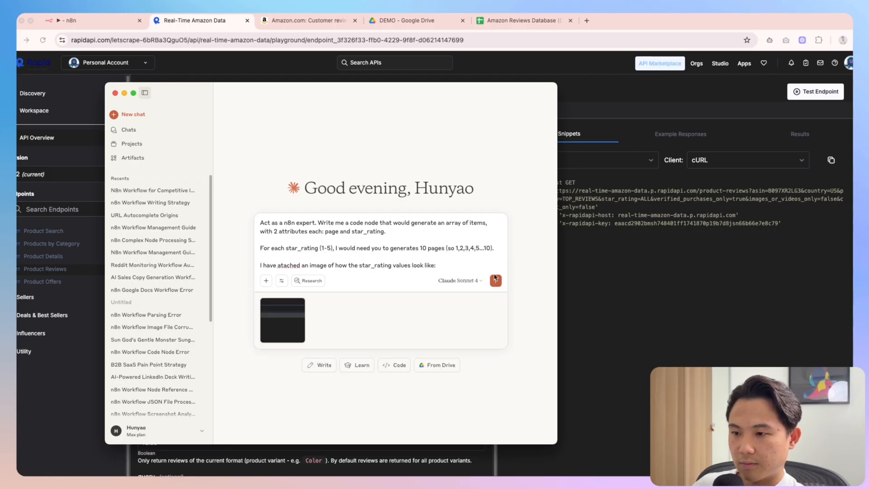
{"action": "left_click", "coordinate": [581, 290]}
{"action": "scroll", "coordinate": [225, 272], "scroll_direction": "up", "scroll_amount": 3}
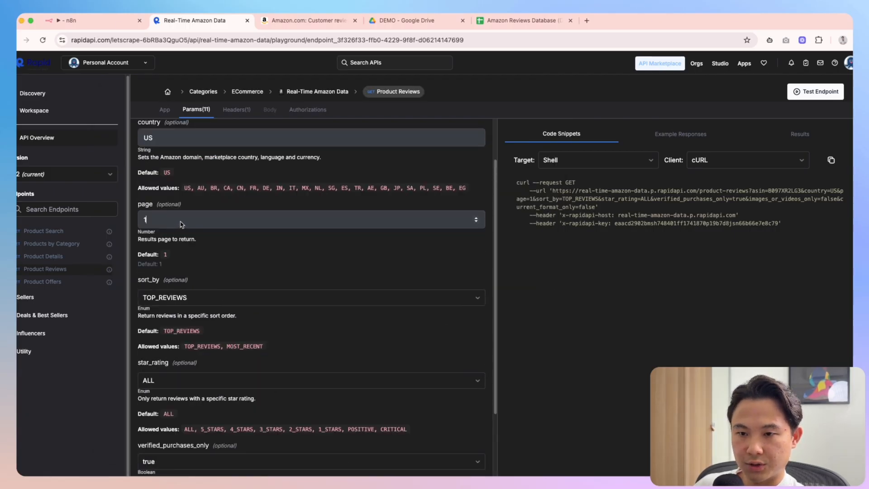
{"action": "key", "text": "ctrl+Up"}
{"action": "left_click", "coordinate": [308, 286]}
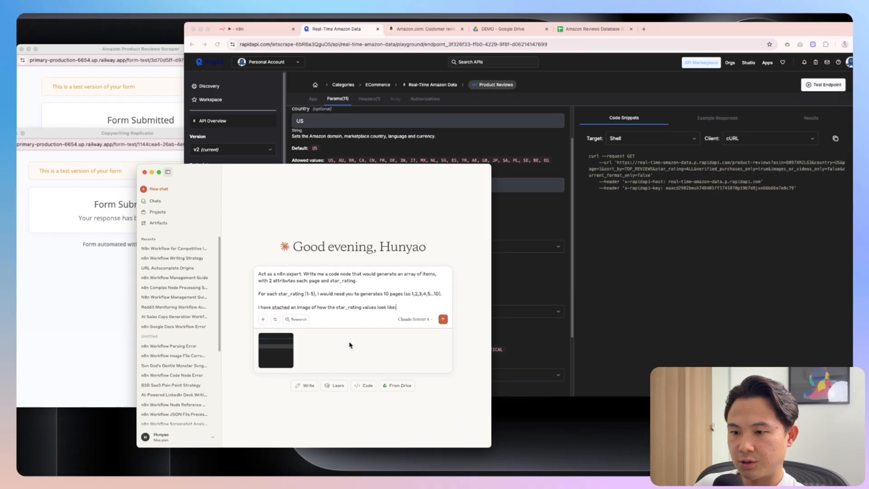
Add 'For pages, just plain integers' and a clarifying-questions request, then send the prompt
{"action": "key", "text": "shift+Return"}
{"action": "type", "text": "For pages, just"}
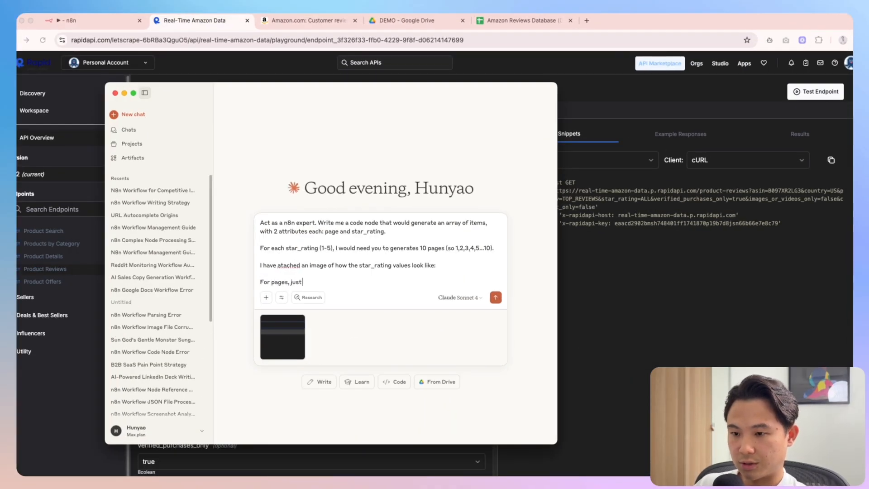
{"action": "type", "text": " plain integers"}
{"action": "key", "text": "shift+Return"}
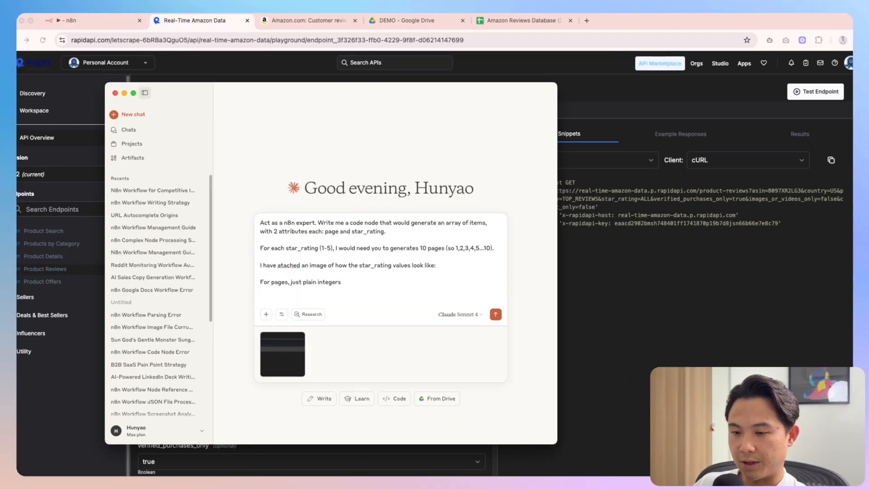
{"action": "type", "text": "Let me know if you have clarifying ques"}
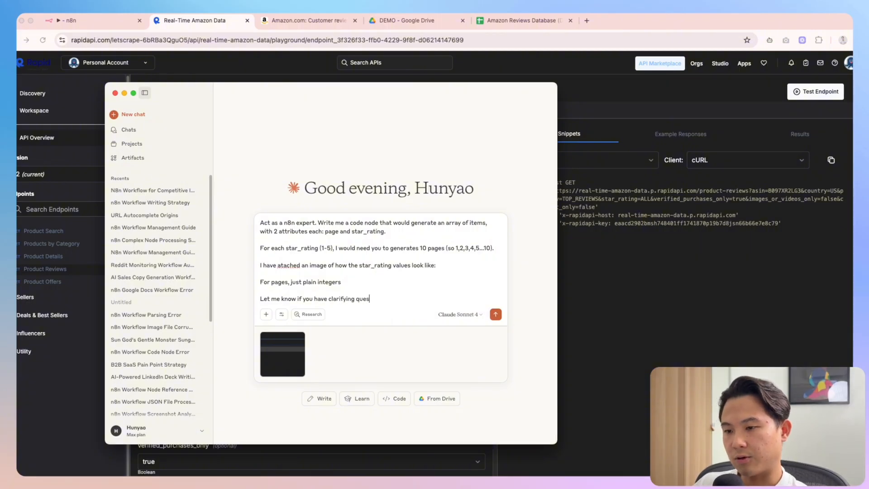
{"action": "type", "text": "tions required to write the code node"}
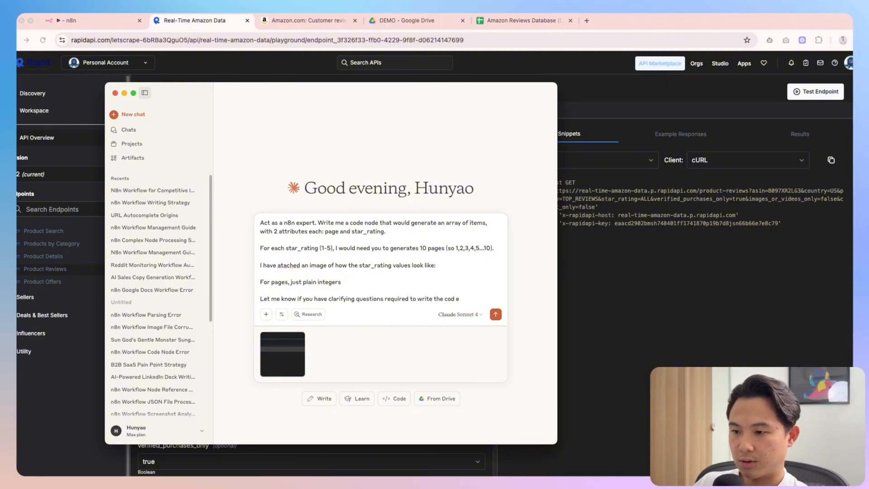
{"action": "key", "text": "Return"}
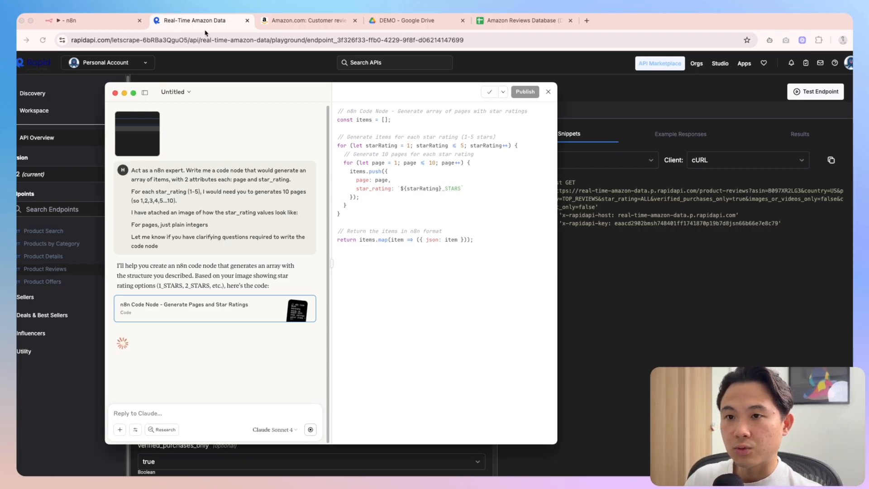
{"action": "left_click", "coordinate": [68, 20]}
Add a Code node, replace its default code with Claude's script, and run it
{"action": "key", "text": "Tab"}
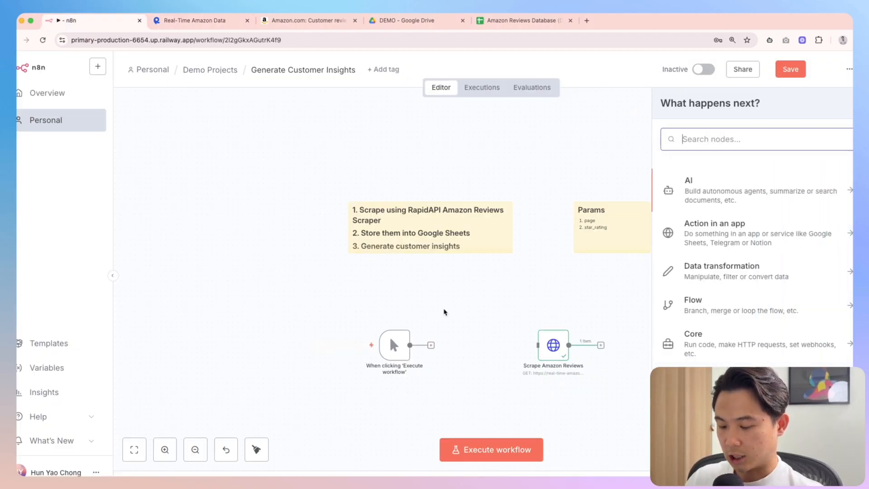
{"action": "type", "text": "code"}
{"action": "key", "text": "Return"}
{"action": "left_click", "coordinate": [402, 240]}
{"action": "key", "text": "super+a"}
{"action": "key", "text": "super+v"}
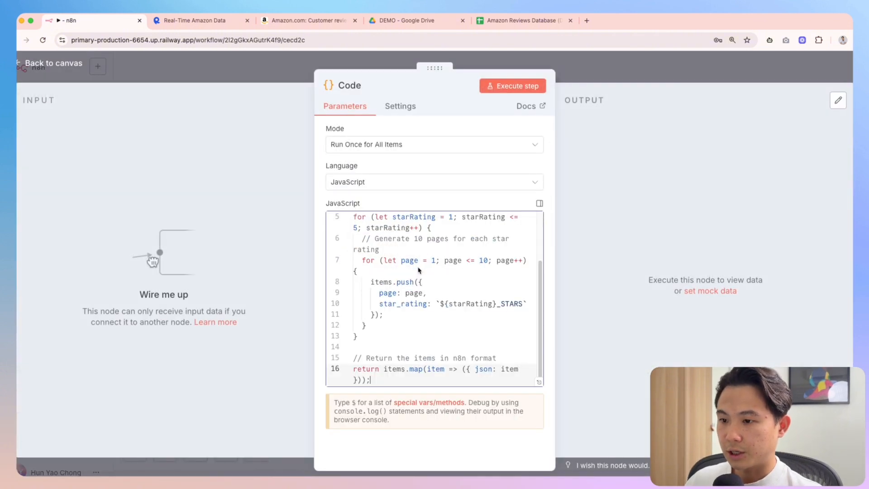
{"action": "left_click", "coordinate": [505, 89]}
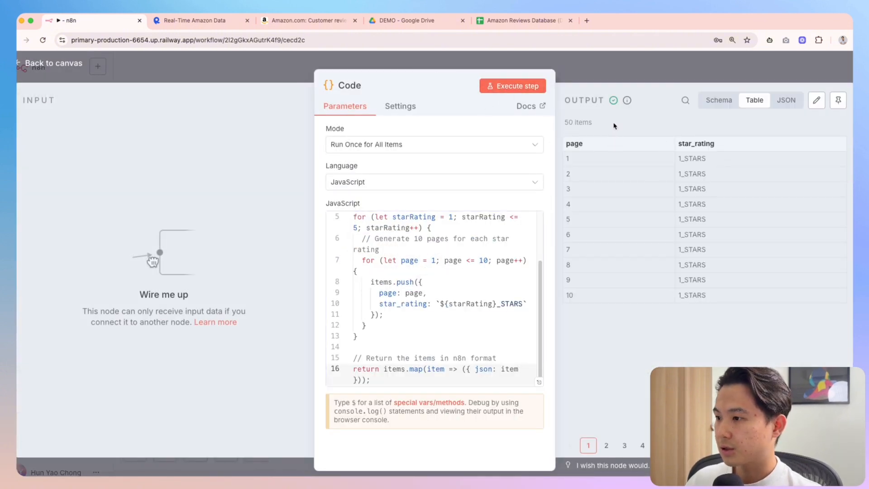
Check the output table's 50 items, pages 1–10 per star rating, then return to canvas
{"action": "left_click", "coordinate": [829, 446]}
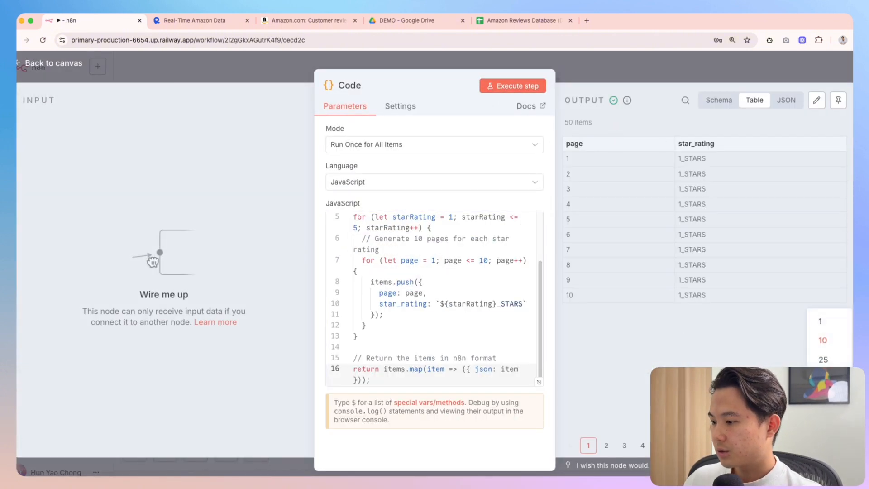
{"action": "left_click", "coordinate": [829, 338]}
{"action": "scroll", "coordinate": [722, 338], "scroll_direction": "down", "scroll_amount": 2}
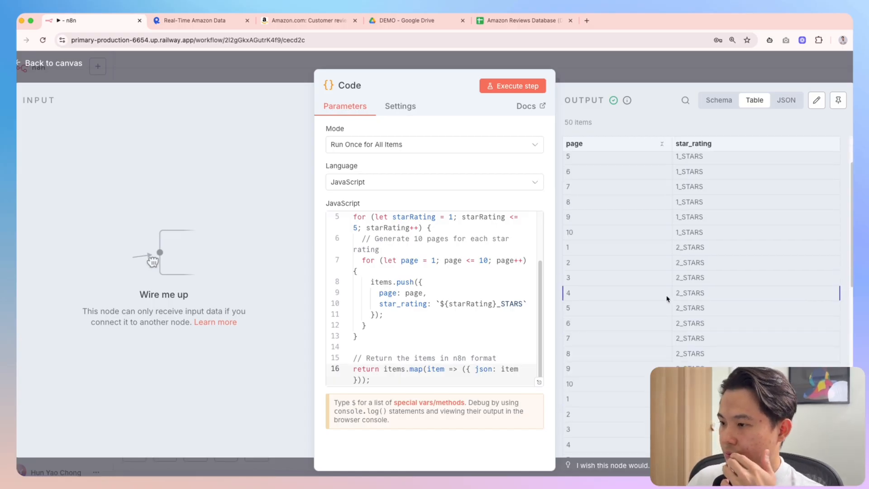
{"action": "scroll", "coordinate": [724, 292], "scroll_direction": "up", "scroll_amount": 2}
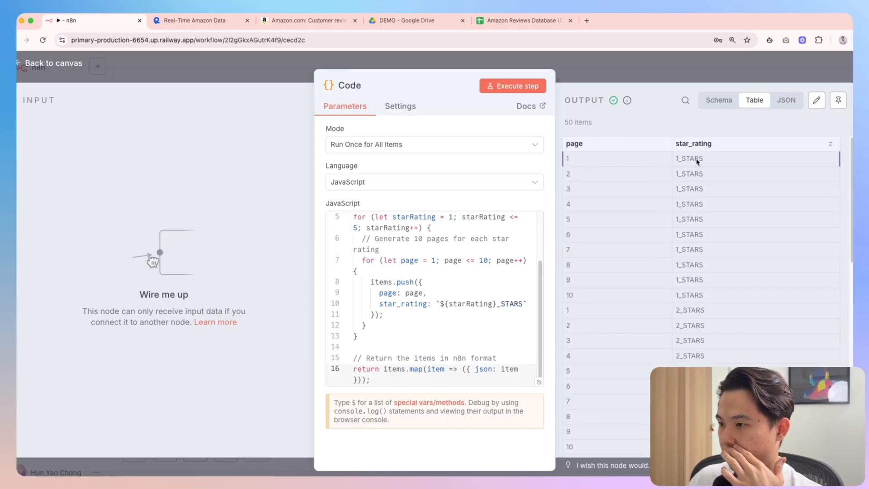
{"action": "left_click_drag", "start_coordinate": [679, 161], "coordinate": [594, 295]}
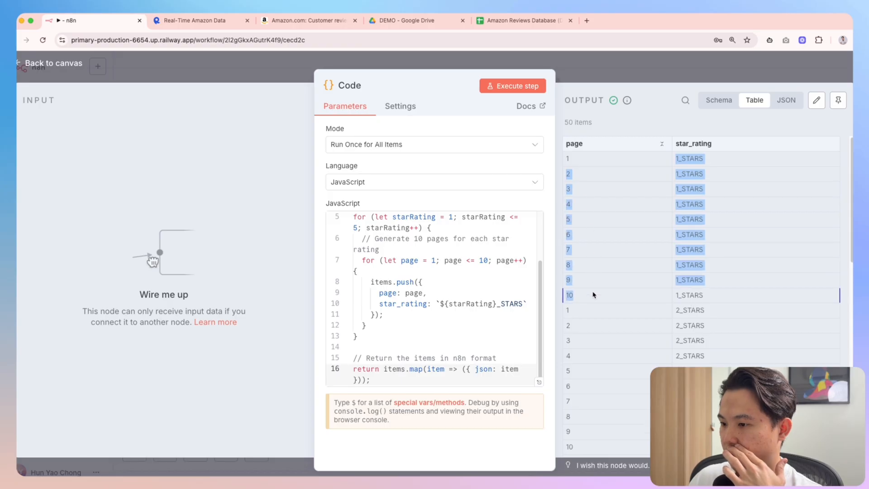
{"action": "scroll", "coordinate": [623, 299], "scroll_direction": "down", "scroll_amount": 10}
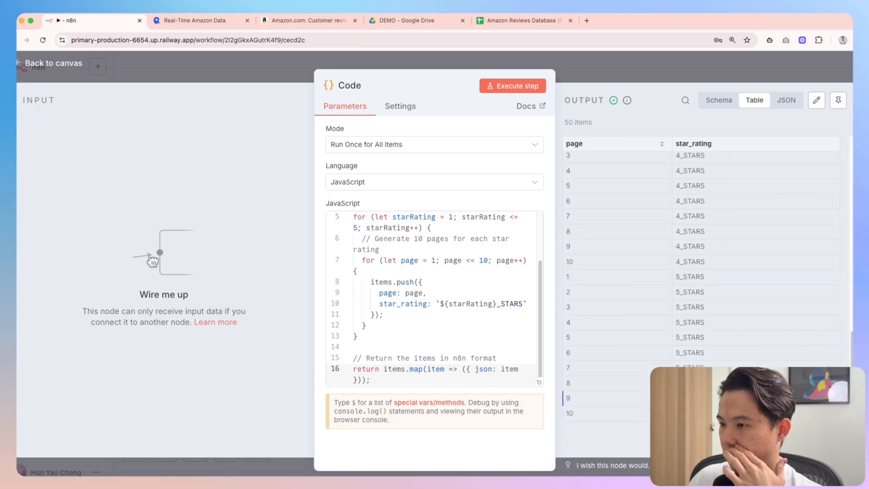
{"action": "left_click_drag", "start_coordinate": [602, 123], "coordinate": [564, 124]}
{"action": "left_click", "coordinate": [639, 140]}
{"action": "scroll", "coordinate": [677, 286], "scroll_direction": "up", "scroll_amount": 9}
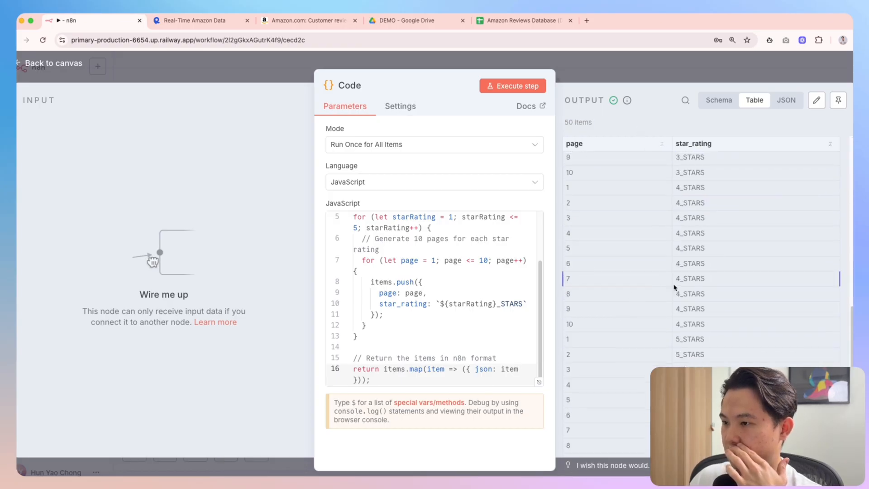
{"action": "left_click", "coordinate": [621, 75]}
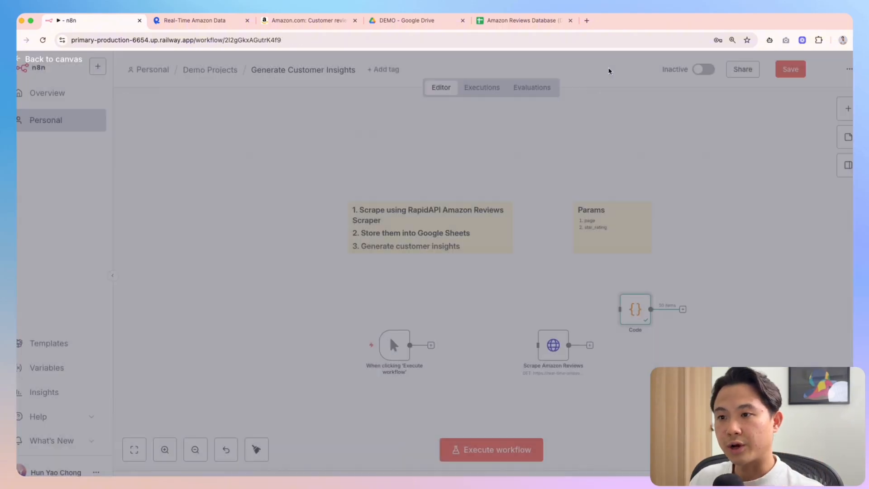
Rewire the workflow so the Code node sits between the trigger and Scrape Amazon Reviews
{"action": "mouse_move", "coordinate": [478, 352]}
{"action": "left_mouse_down"}
{"action": "mouse_move", "coordinate": [453, 352]}
{"action": "mouse_move", "coordinate": [468, 353]}
{"action": "left_mouse_up"}
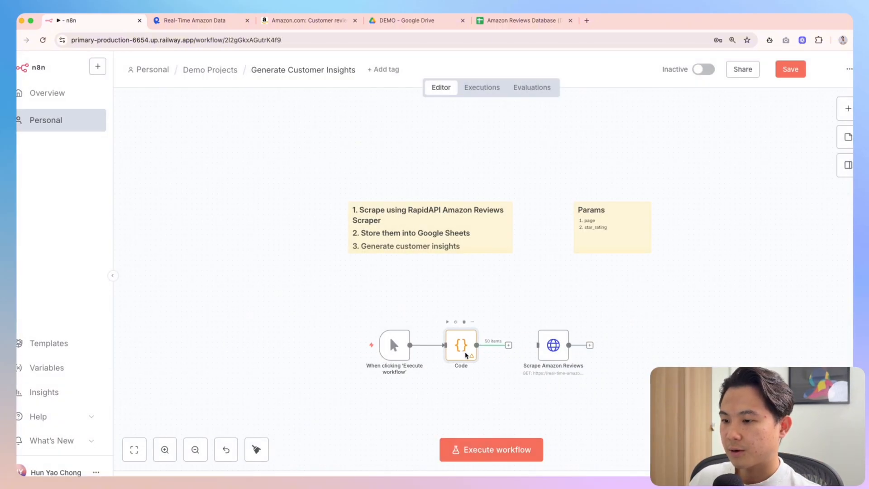
{"action": "double_click", "coordinate": [469, 353]}
{"action": "key", "text": "Escape"}
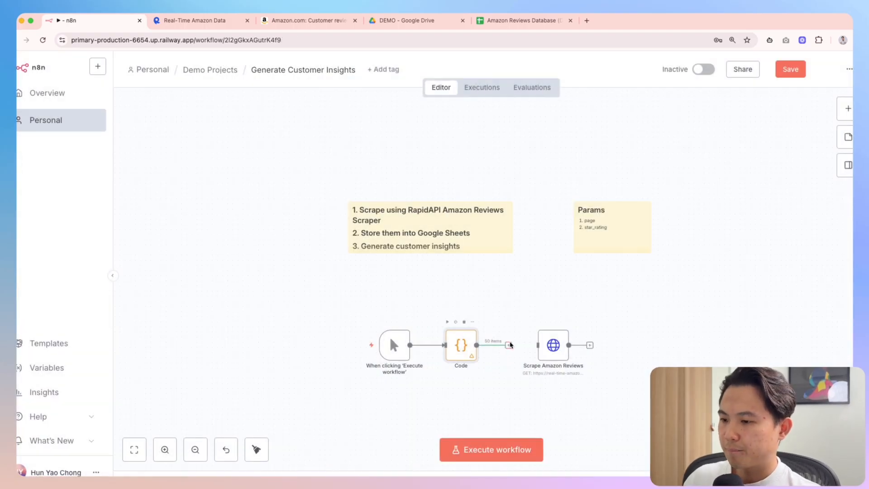
{"action": "left_click_drag", "start_coordinate": [559, 348], "coordinate": [533, 347]}
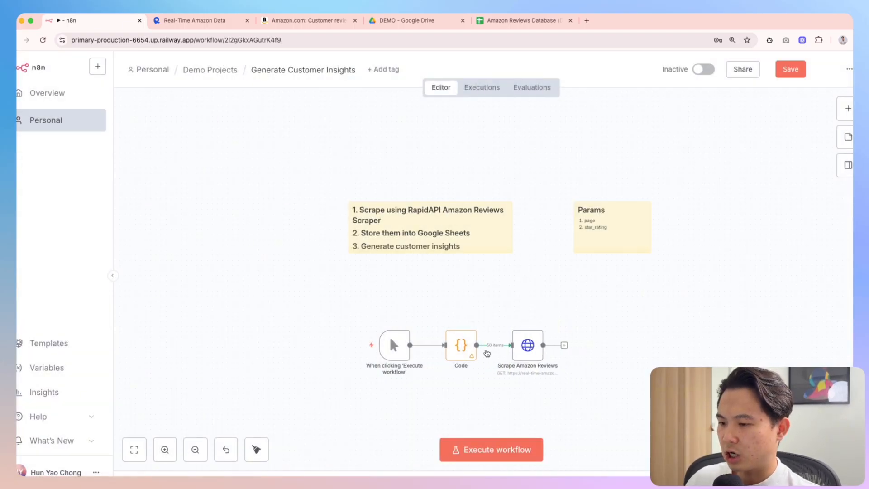
Replace the fixed page 2 and star_rating ALL values with the Code node's page and star_rating fields
{"action": "double_click", "coordinate": [530, 363]}
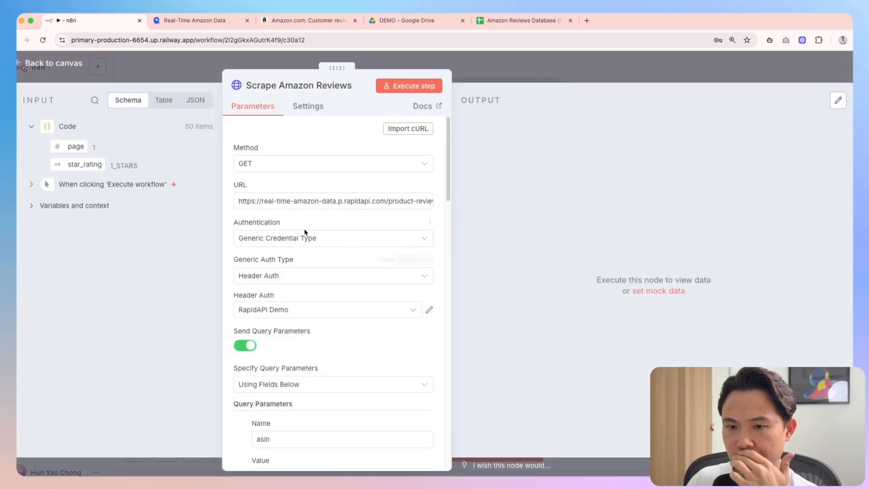
{"action": "scroll", "coordinate": [324, 305], "scroll_direction": "down", "scroll_amount": 3}
{"action": "scroll", "coordinate": [324, 304], "scroll_direction": "down", "scroll_amount": 5}
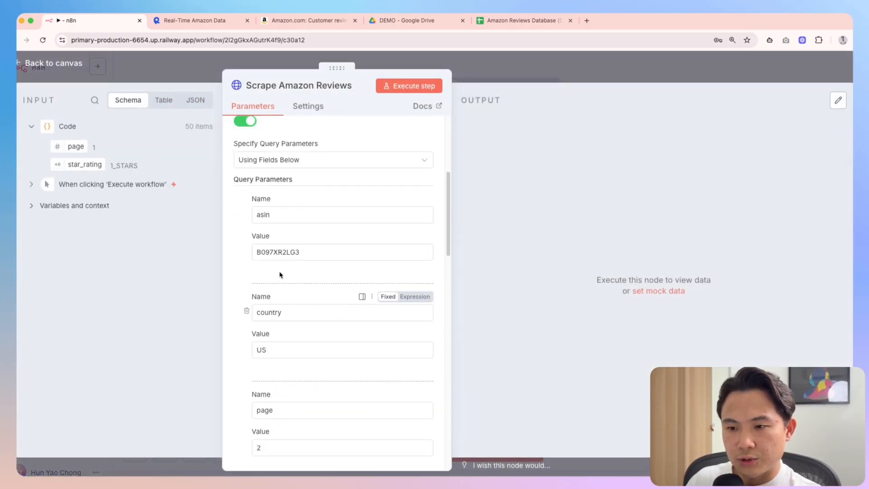
{"action": "left_click", "coordinate": [272, 431]}
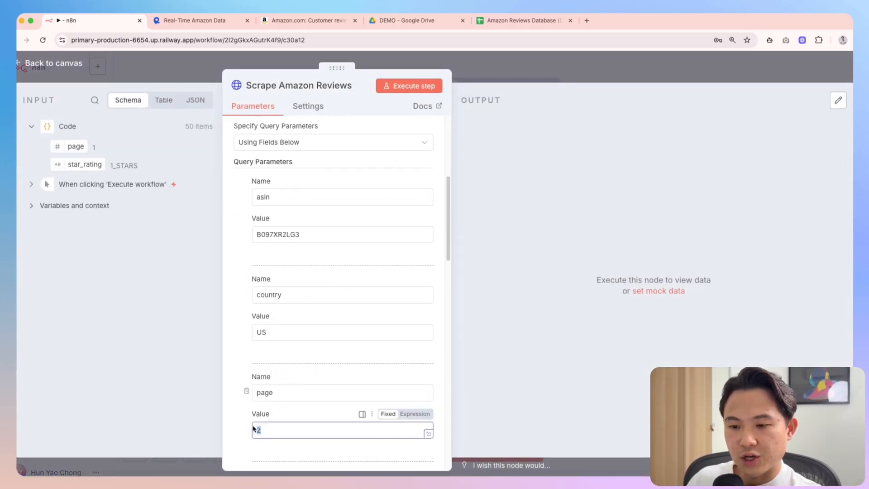
{"action": "key", "text": "BackSpace"}
{"action": "left_click_drag", "start_coordinate": [75, 147], "coordinate": [266, 436]}
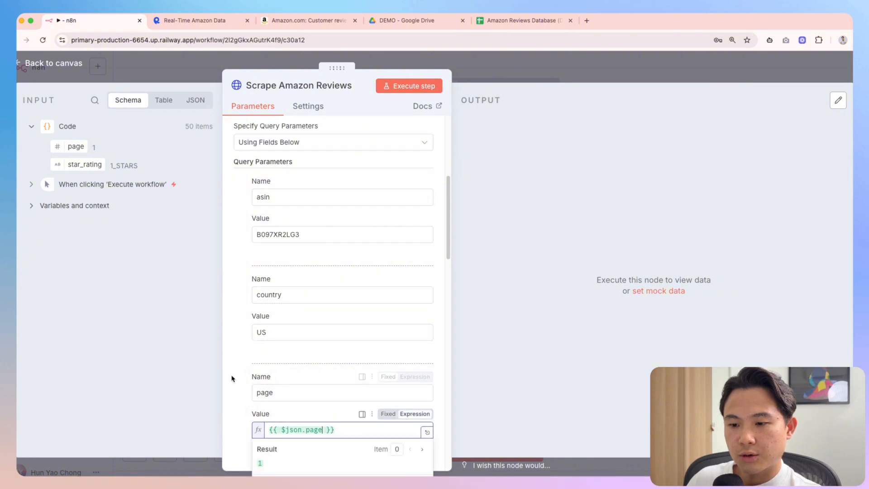
{"action": "scroll", "coordinate": [253, 403], "scroll_direction": "down", "scroll_amount": 3}
{"action": "scroll", "coordinate": [302, 375], "scroll_direction": "down", "scroll_amount": 4}
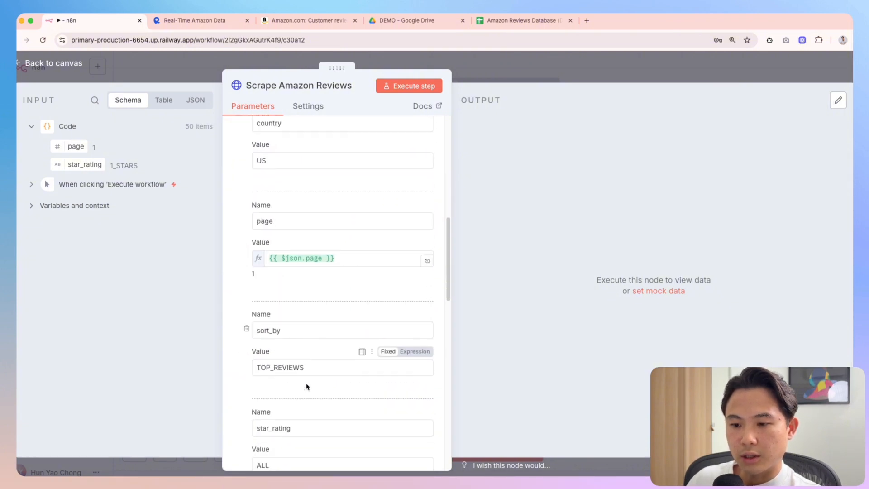
{"action": "left_click_drag", "start_coordinate": [271, 424], "coordinate": [239, 423]}
{"action": "key", "text": "BackSpace"}
{"action": "left_click_drag", "start_coordinate": [86, 168], "coordinate": [277, 424]}
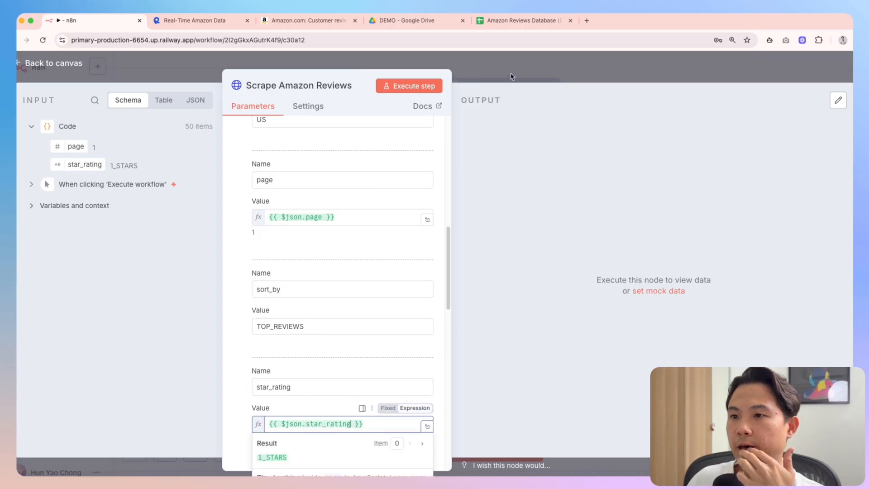
{"action": "left_click", "coordinate": [510, 76]}
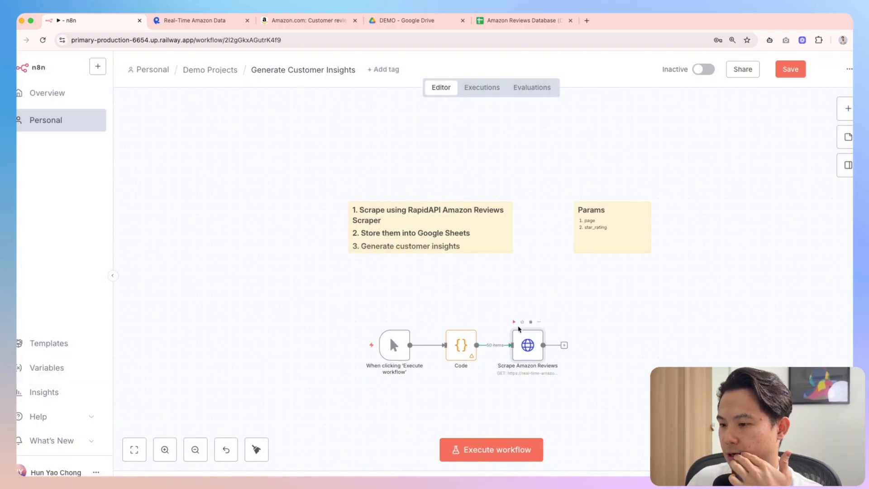
Insert a Limit node into the workflow
{"action": "left_click", "coordinate": [501, 346]}
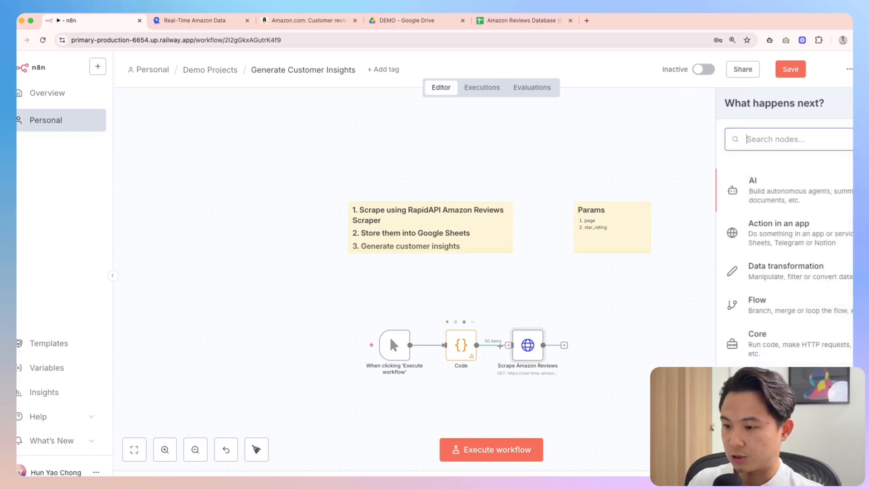
{"action": "type", "text": "limit"}
{"action": "key", "text": "Return"}
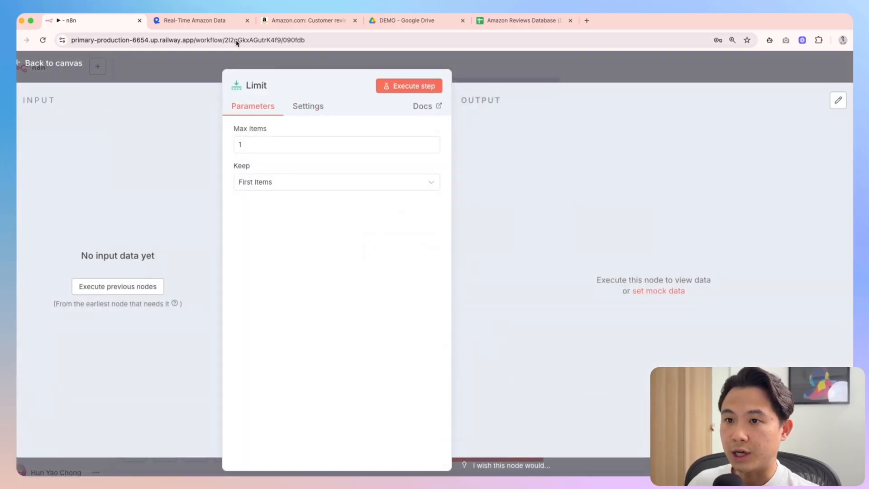
{"action": "left_click", "coordinate": [195, 21]}
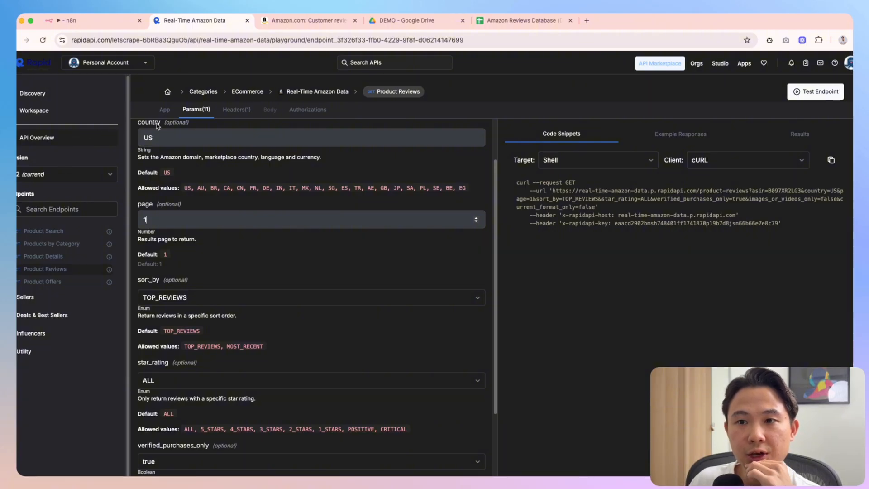
Check Real-Time Amazon Data's pricing plans, noting Basic's 100 requests per month
{"action": "left_click", "coordinate": [317, 92]}
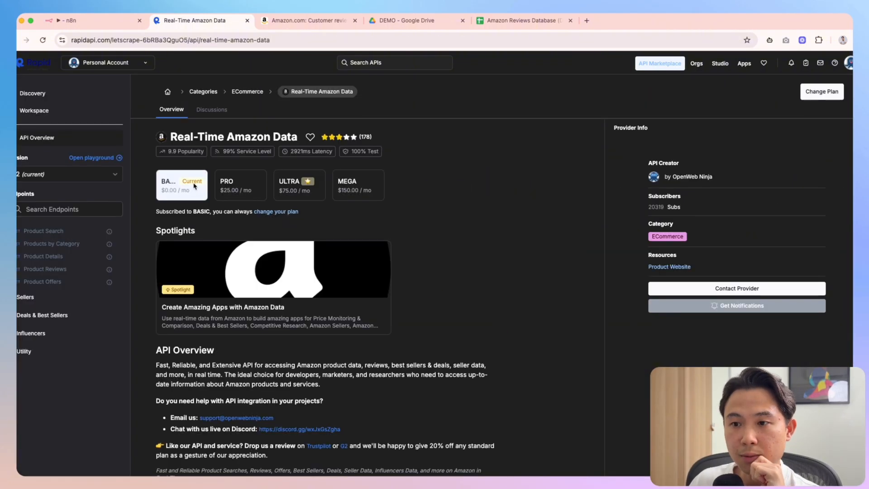
{"action": "left_click", "coordinate": [186, 188]}
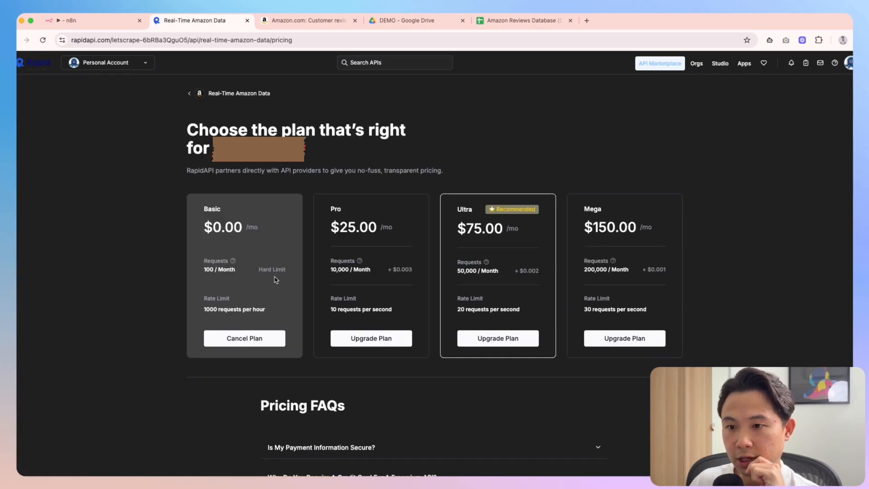
{"action": "left_click_drag", "start_coordinate": [211, 277], "coordinate": [134, 283]}
{"action": "left_click", "coordinate": [144, 284]}
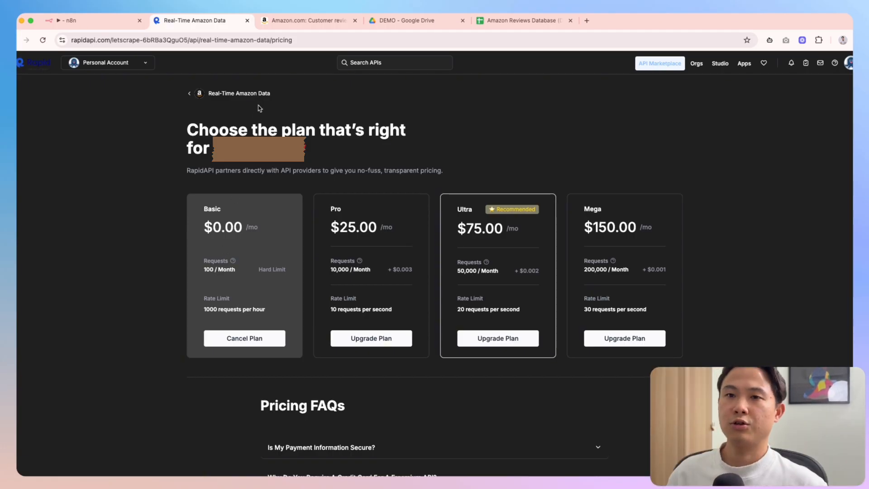
{"action": "left_click", "coordinate": [86, 21]}
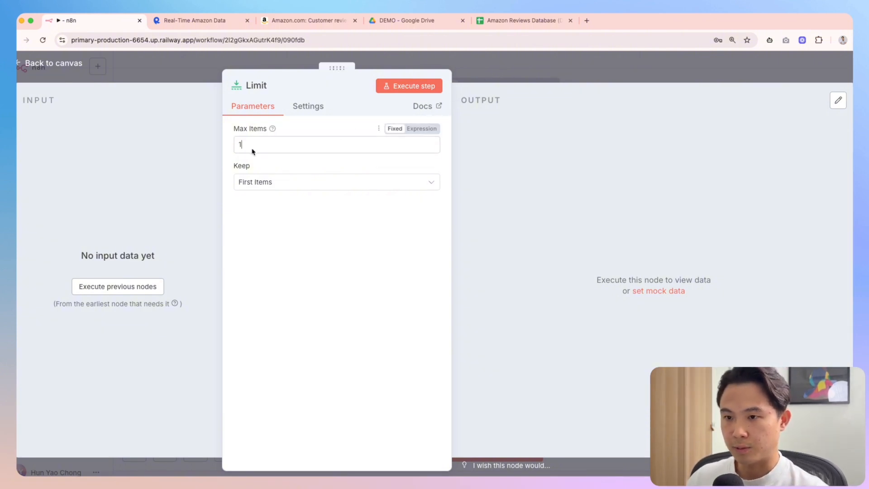
Add a Sort node after Code, placing it ahead of Scrape Amazon Reviews
{"action": "key", "text": "Escape"}
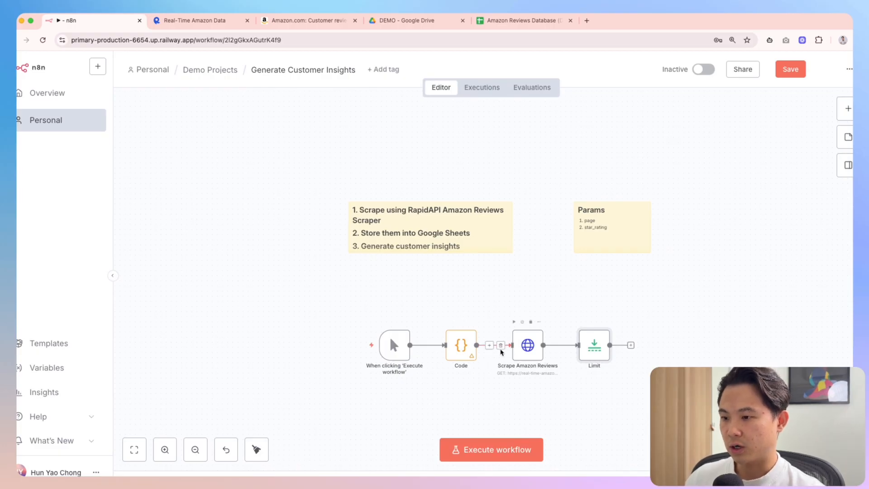
{"action": "double_click", "coordinate": [461, 346]}
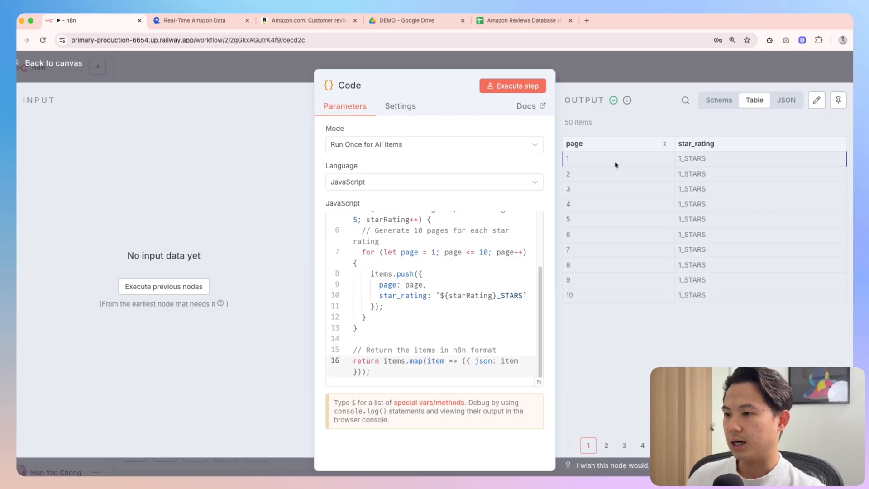
{"action": "left_click", "coordinate": [660, 71]}
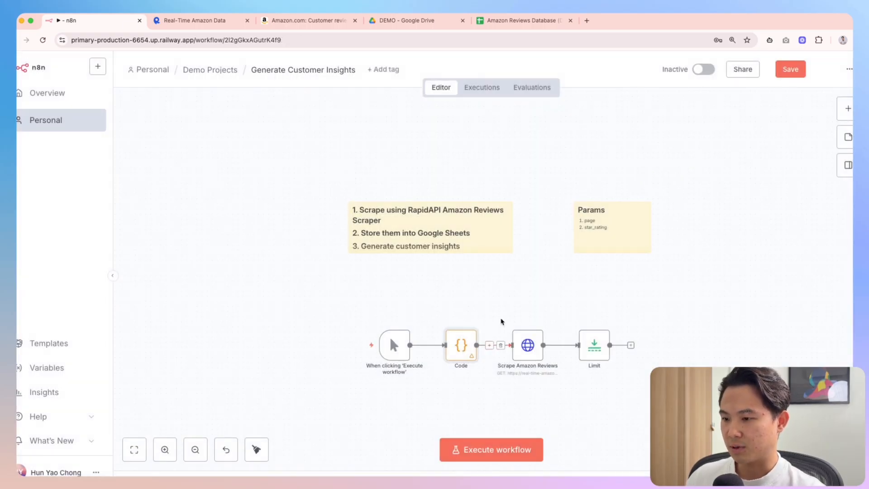
{"action": "left_click", "coordinate": [489, 346]}
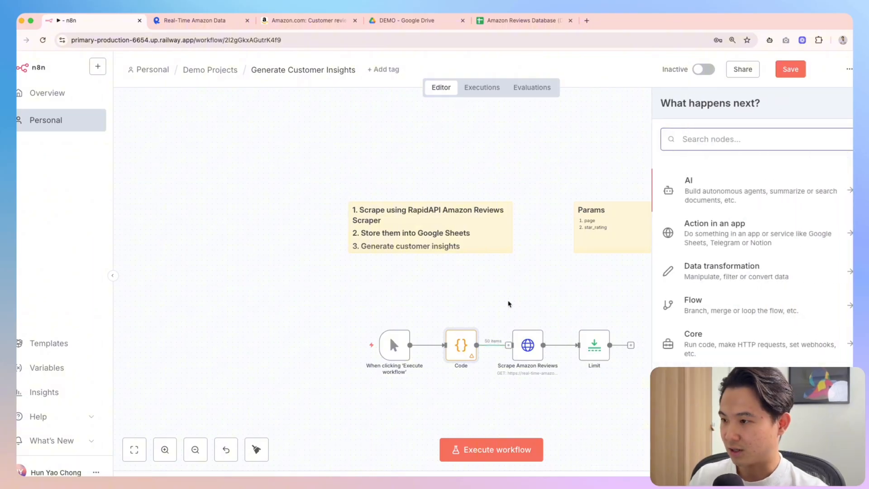
{"action": "type", "text": "sort"}
{"action": "key", "text": "Return"}
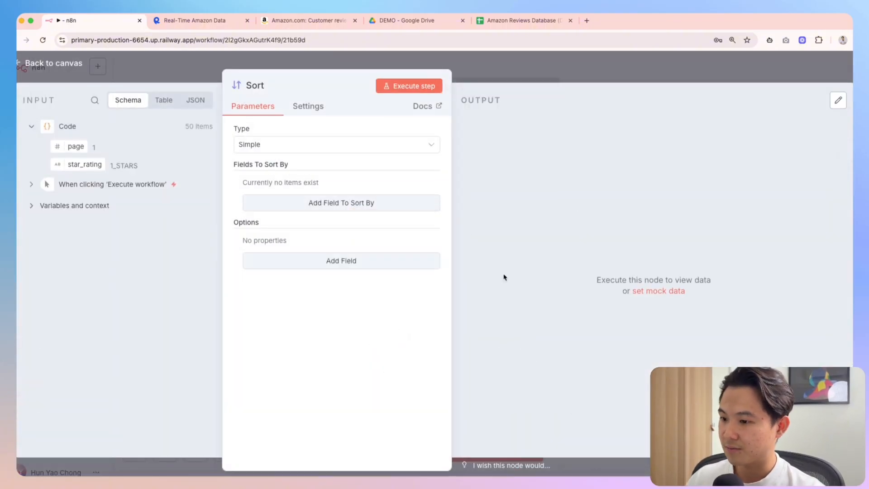
{"action": "key", "text": "Escape"}
{"action": "mouse_move", "coordinate": [576, 391]}
{"action": "left_mouse_down"}
{"action": "mouse_move", "coordinate": [501, 299]}
{"action": "mouse_move", "coordinate": [511, 348]}
{"action": "left_mouse_up"}
Tidy all the workflow nodes into one straight row
{"action": "left_click_drag", "start_coordinate": [319, 269], "coordinate": [713, 409]}
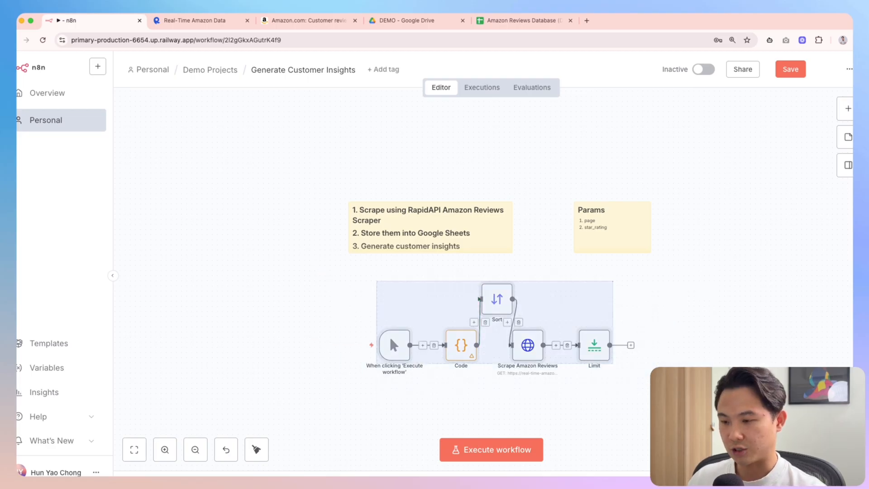
{"action": "key", "text": "shift+alt+t"}
{"action": "left_click_drag", "start_coordinate": [345, 268], "coordinate": [786, 375]}
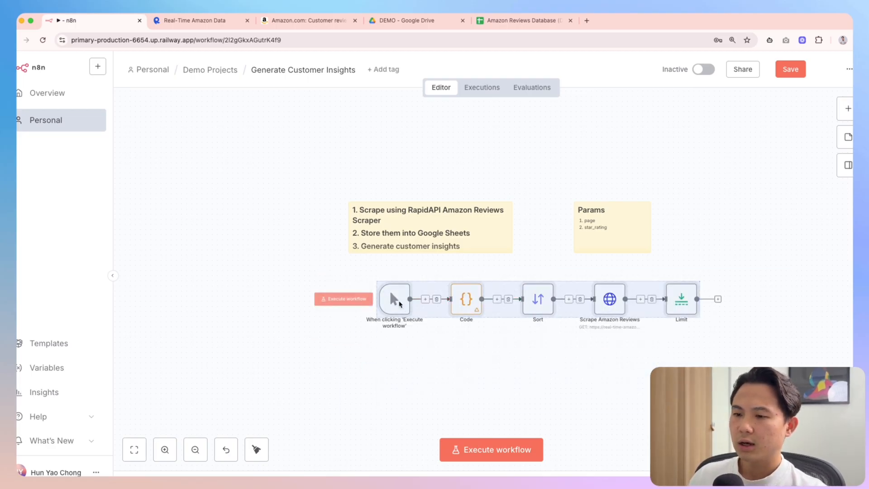
{"action": "key", "text": "shift+alt+t"}
{"action": "left_click", "coordinate": [514, 389]}
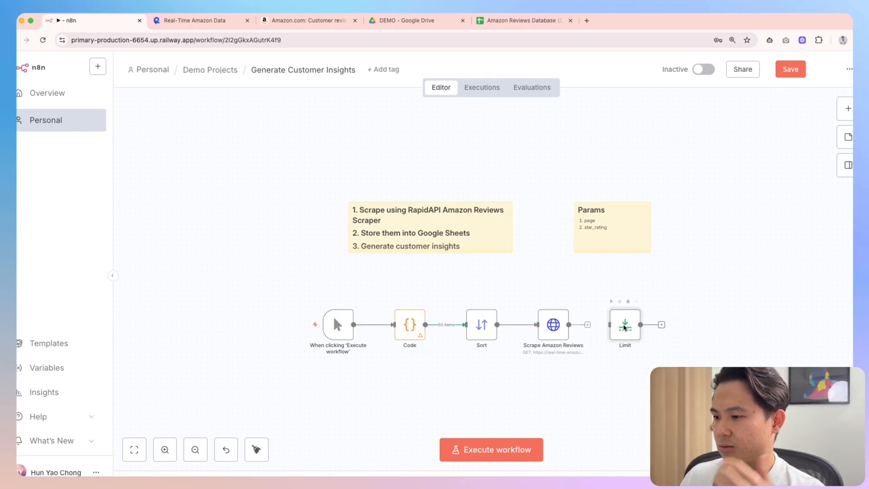
Move Limit between Sort and Scrape Amazon Reviews, tidy the row again and save
{"action": "left_click_drag", "start_coordinate": [622, 325], "coordinate": [464, 285]}
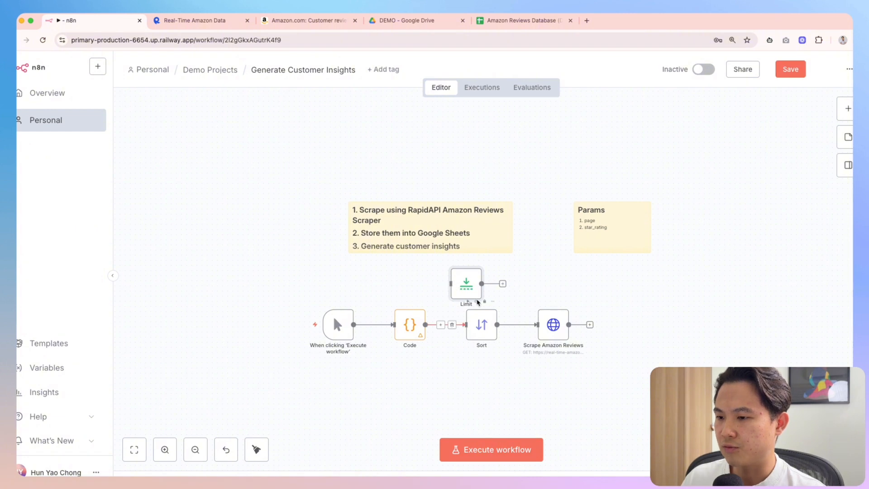
{"action": "left_click_drag", "start_coordinate": [466, 284], "coordinate": [523, 284]}
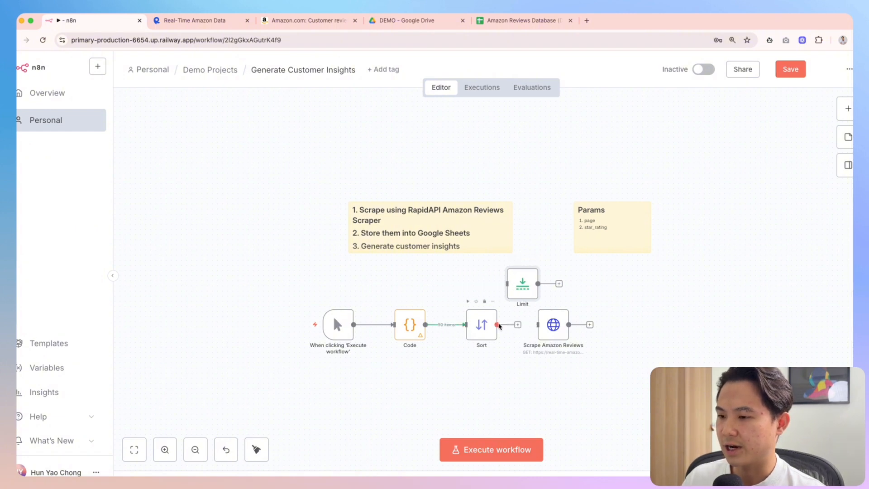
{"action": "left_click_drag", "start_coordinate": [519, 325], "coordinate": [538, 325]}
{"action": "left_click_drag", "start_coordinate": [290, 247], "coordinate": [634, 419]}
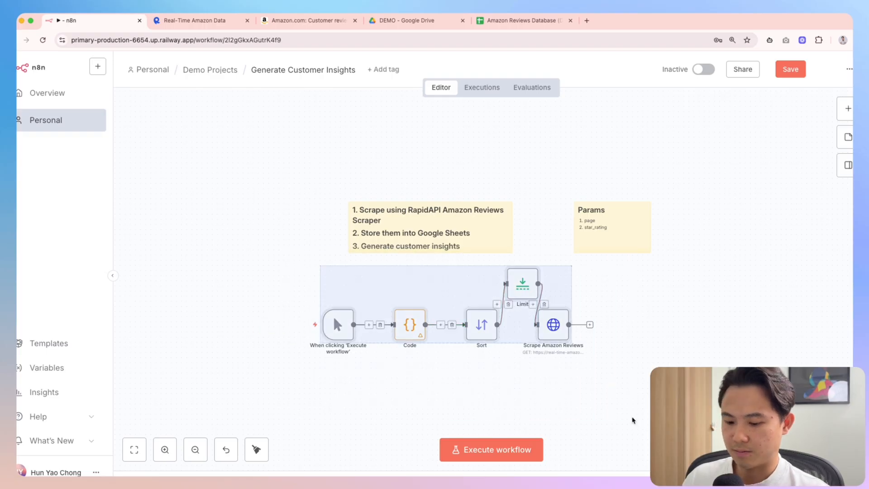
{"action": "key", "text": "shift+alt+t"}
{"action": "left_click", "coordinate": [646, 407]}
{"action": "key", "text": "ctrl+s"}
Run the workflow, then set the failing Sort node's type to Random
{"action": "left_click", "coordinate": [491, 448]}
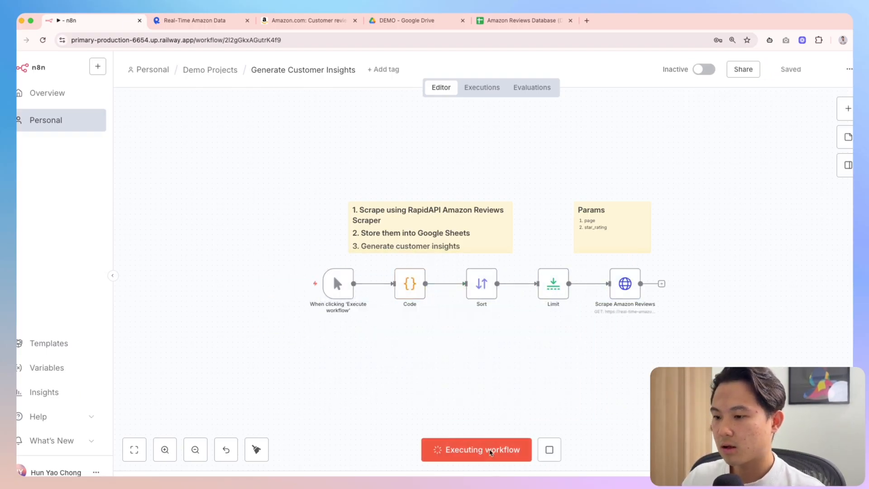
{"action": "double_click", "coordinate": [482, 283]}
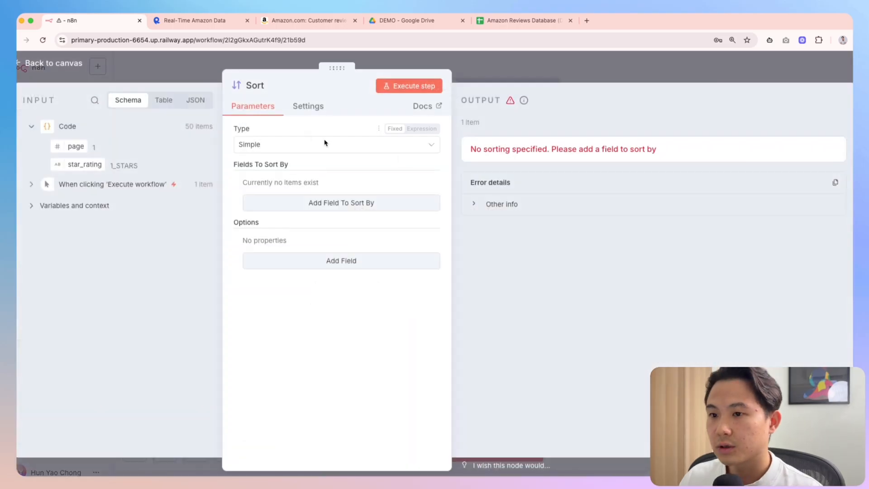
{"action": "left_click", "coordinate": [325, 144]}
{"action": "left_click", "coordinate": [292, 194]}
{"action": "key", "text": "Escape"}
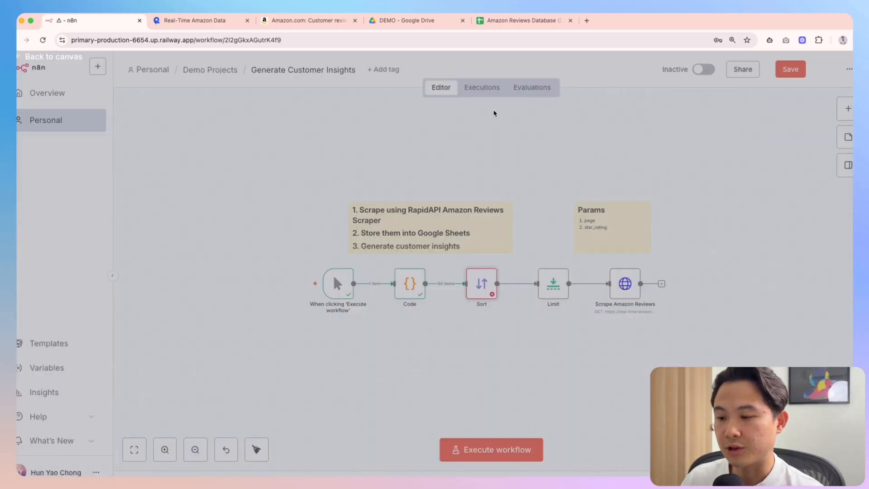
Confirm the Random sort type, rerun the workflow and inspect Scrape Amazon Reviews
{"action": "double_click", "coordinate": [483, 285]}
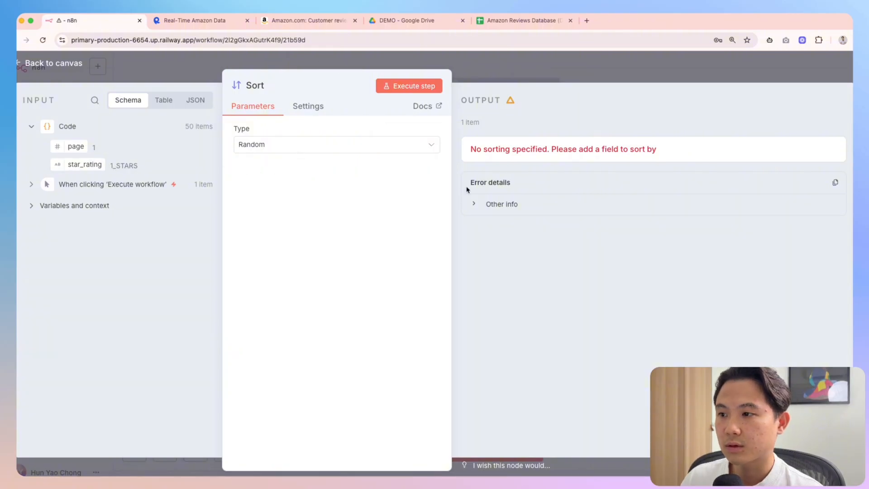
{"action": "left_click", "coordinate": [547, 73]}
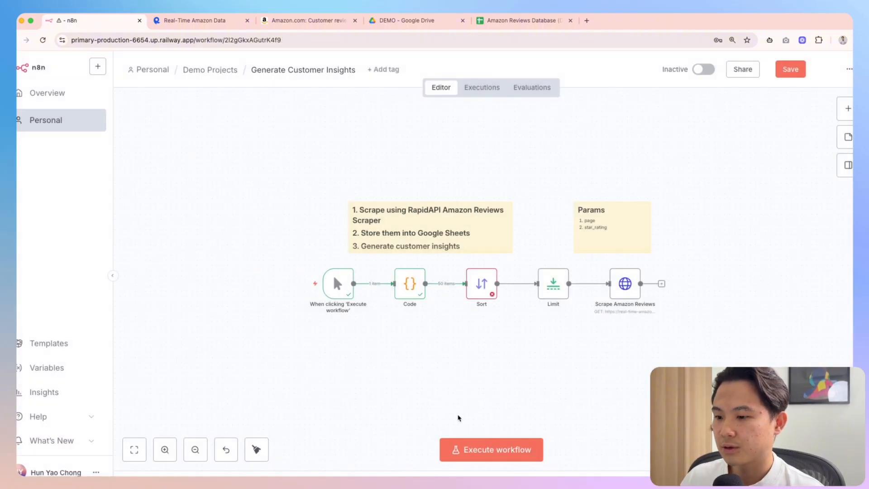
{"action": "left_click", "coordinate": [492, 450]}
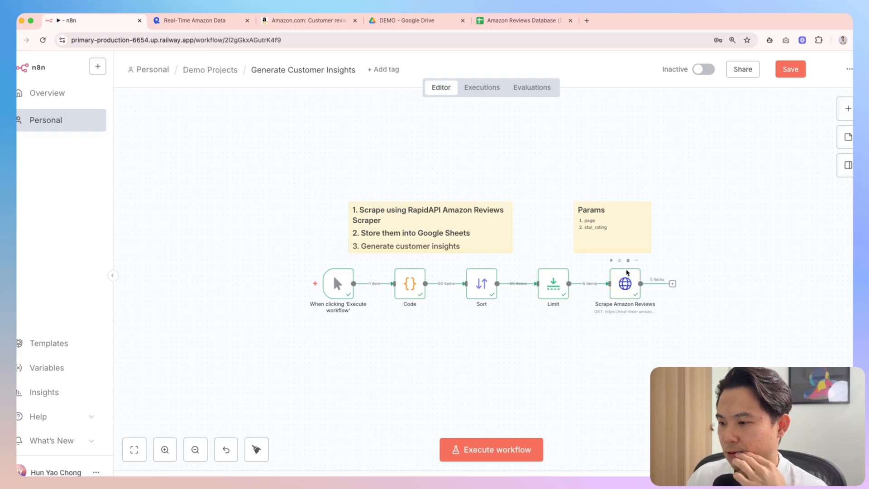
{"action": "double_click", "coordinate": [627, 276]}
{"action": "key", "text": "Escape"}
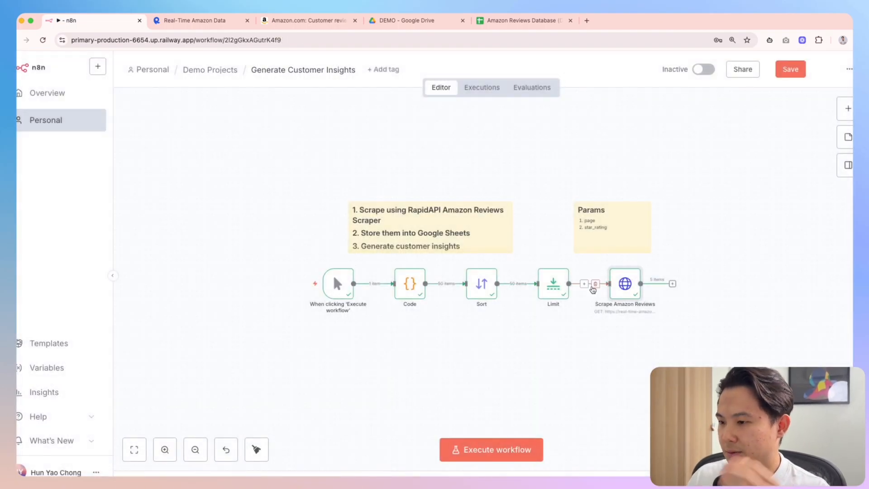
{"action": "double_click", "coordinate": [563, 286]}
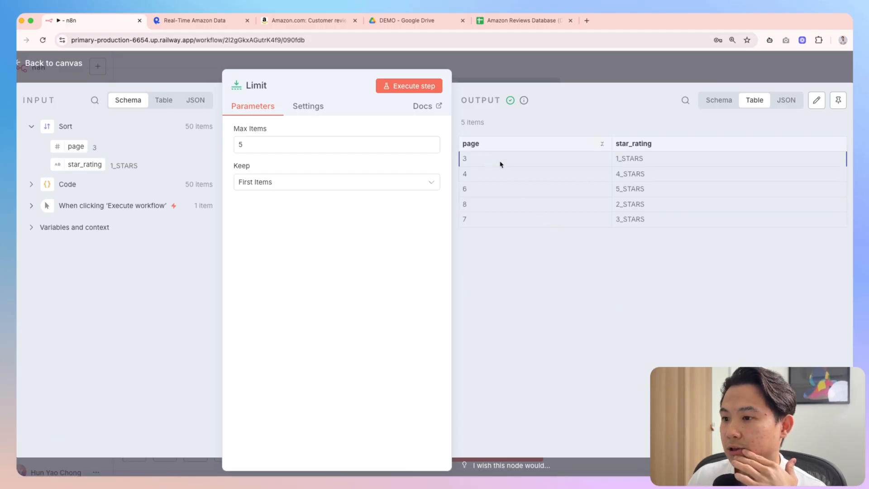
{"action": "left_click_drag", "start_coordinate": [654, 161], "coordinate": [622, 177]}
{"action": "left_click_drag", "start_coordinate": [646, 191], "coordinate": [640, 217]}
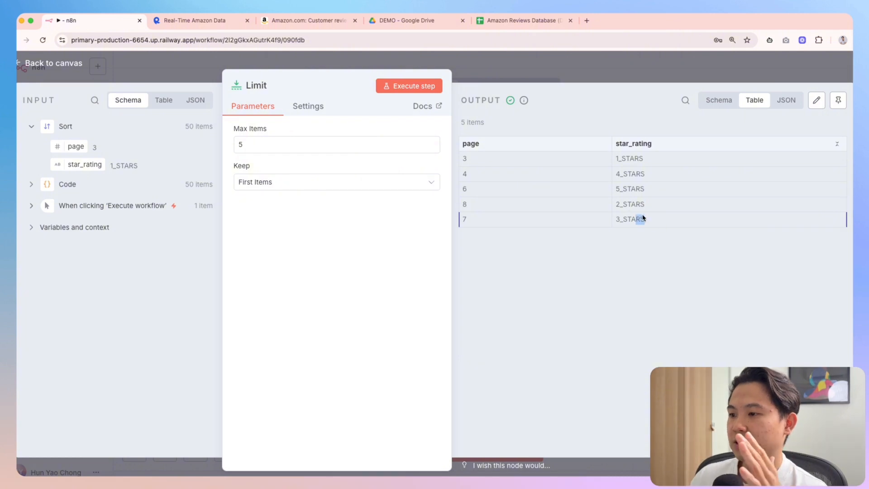
{"action": "left_click", "coordinate": [583, 73]}
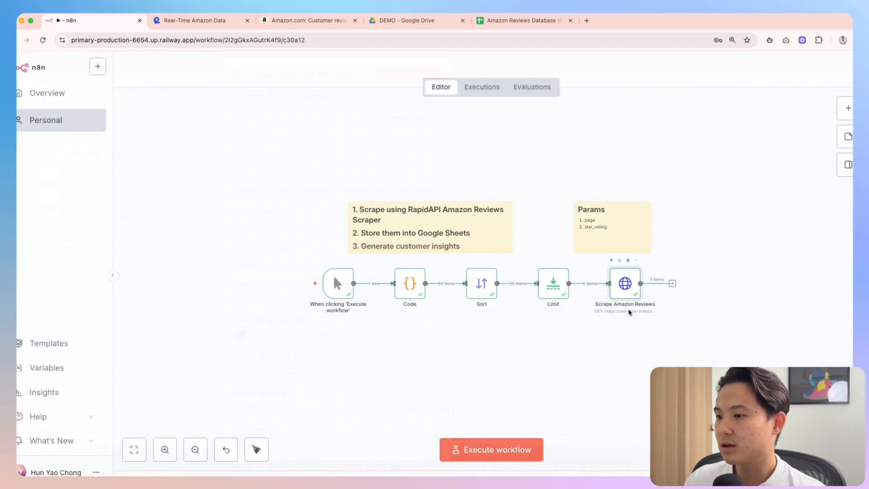
{"action": "double_click", "coordinate": [626, 284]}
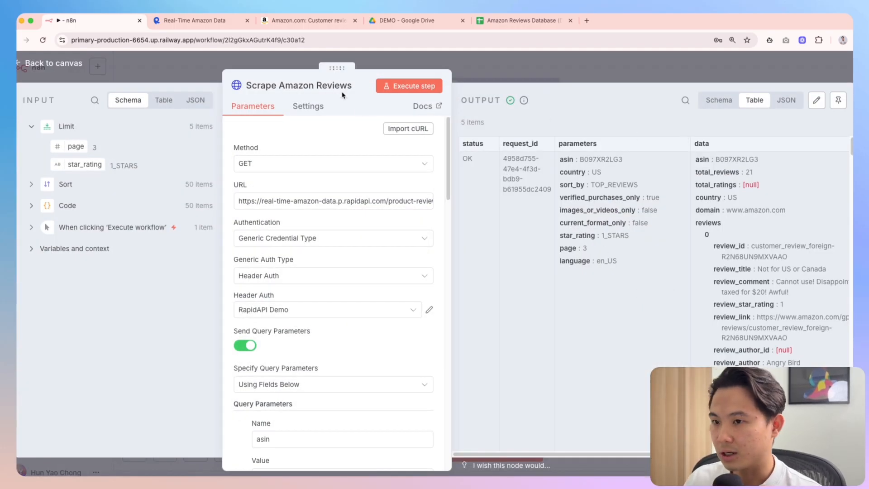
{"action": "left_click_drag", "start_coordinate": [330, 73], "coordinate": [252, 74]}
{"action": "scroll", "coordinate": [652, 312], "scroll_direction": "down", "scroll_amount": 8}
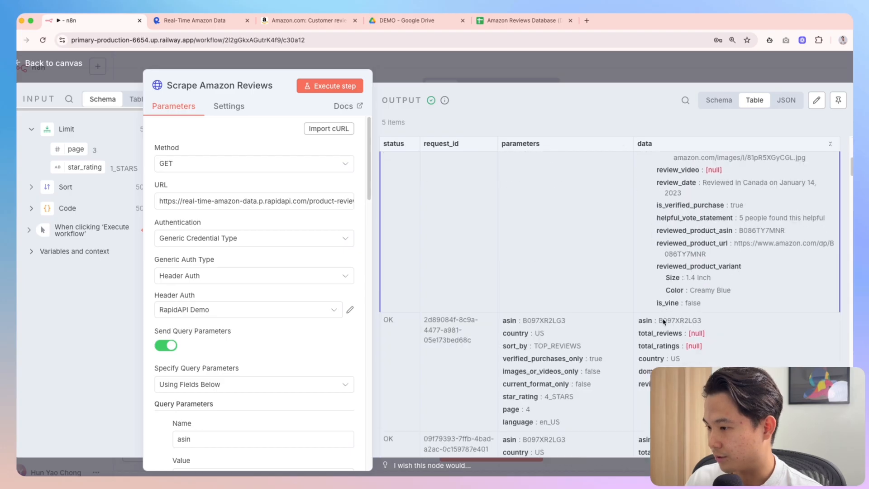
{"action": "scroll", "coordinate": [667, 328], "scroll_direction": "down", "scroll_amount": 10}
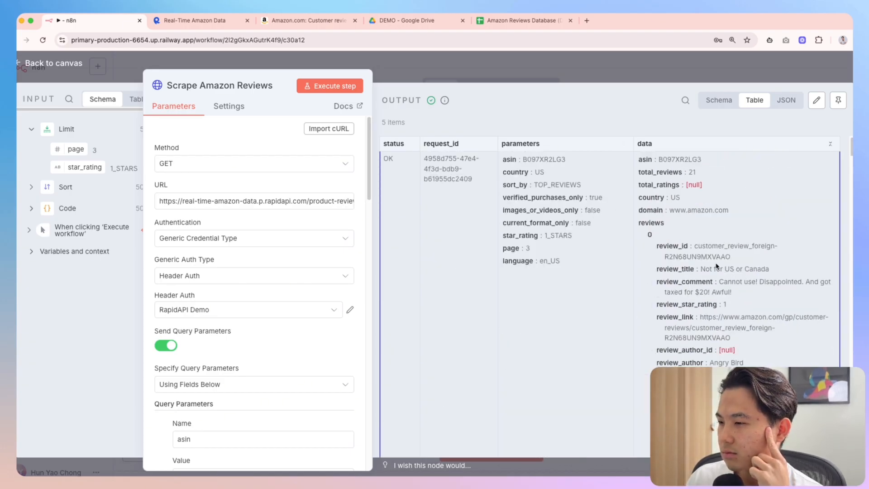
{"action": "scroll", "coordinate": [717, 268], "scroll_direction": "down", "scroll_amount": 1}
{"action": "scroll", "coordinate": [717, 253], "scroll_direction": "down", "scroll_amount": 10}
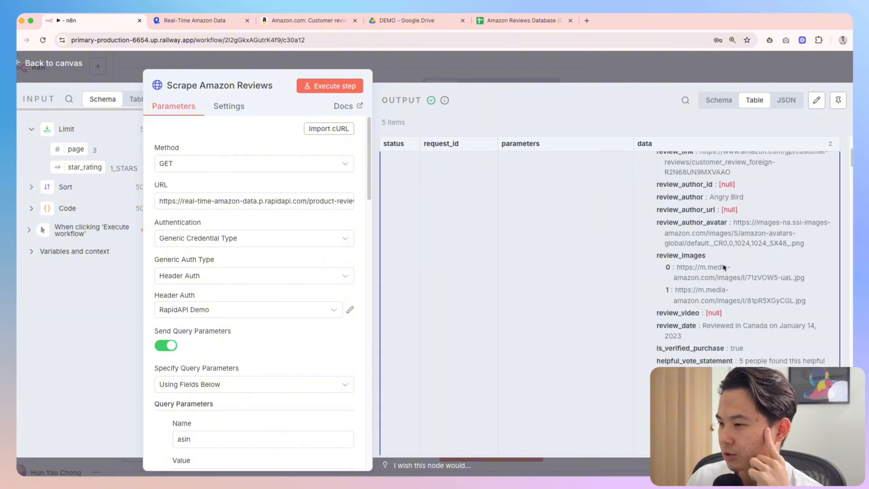
{"action": "left_click", "coordinate": [599, 72]}
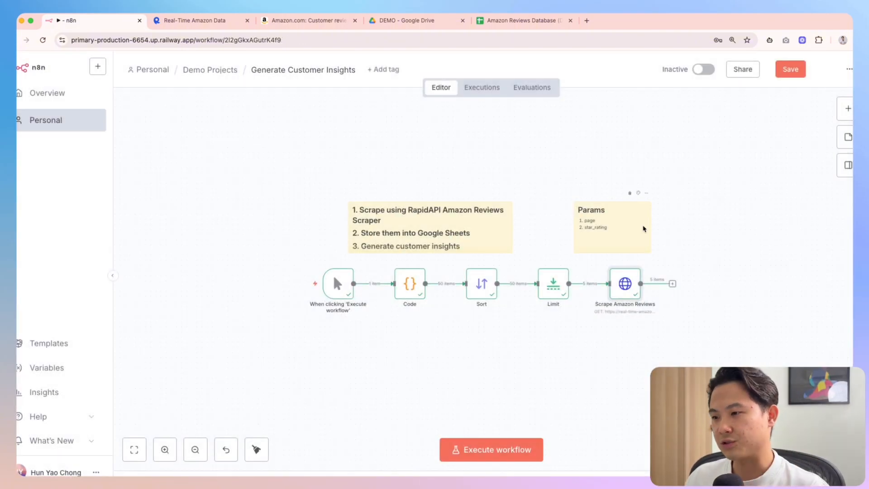
{"action": "scroll", "coordinate": [634, 299], "scroll_direction": "right", "scroll_amount": 3}
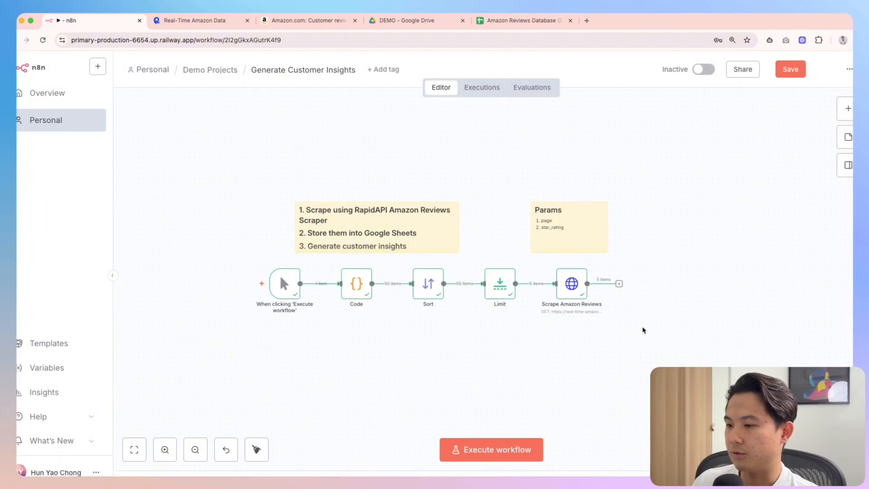
Add a Google Sheets 'Append or update row in sheet' node after Scrape Amazon Reviews and list its documents
{"action": "key", "text": "Tab"}
{"action": "type", "text": "google shee"}
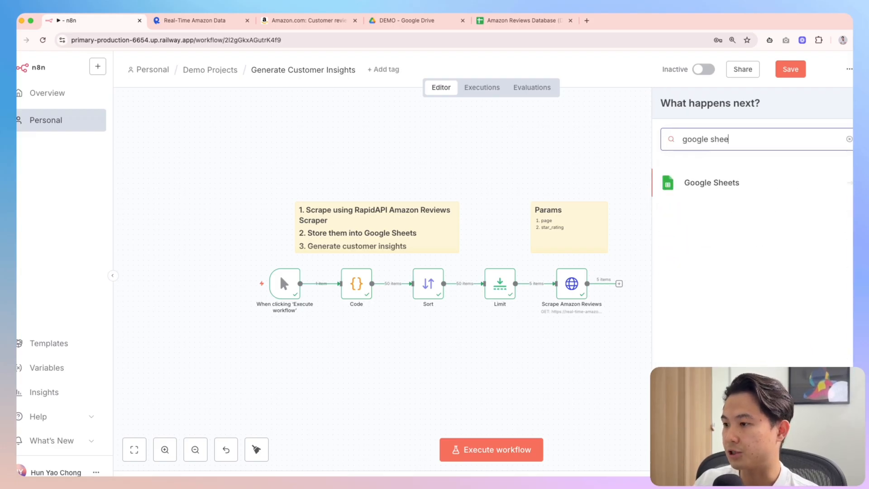
{"action": "key", "text": "Return"}
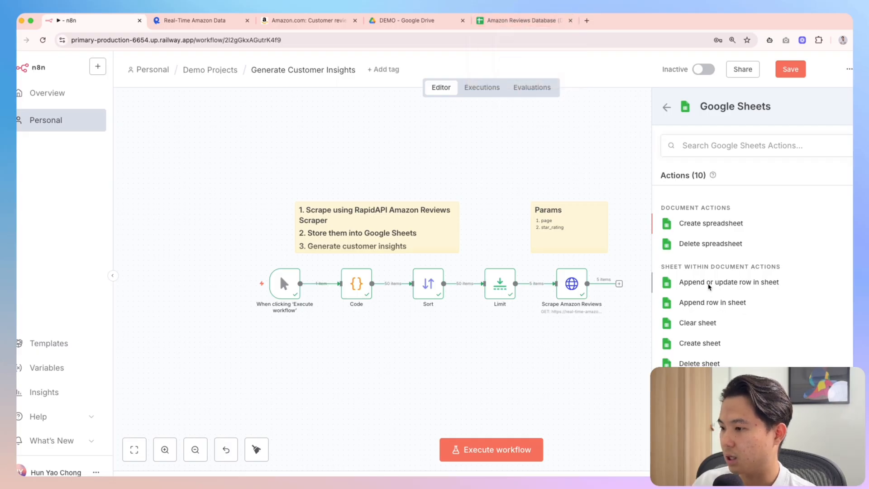
{"action": "left_click", "coordinate": [710, 284]}
{"action": "key", "text": "Escape"}
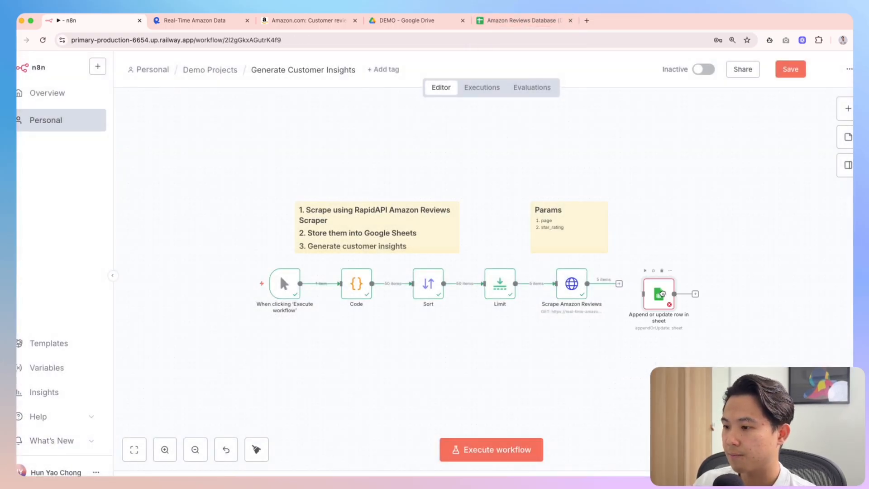
{"action": "double_click", "coordinate": [645, 290]}
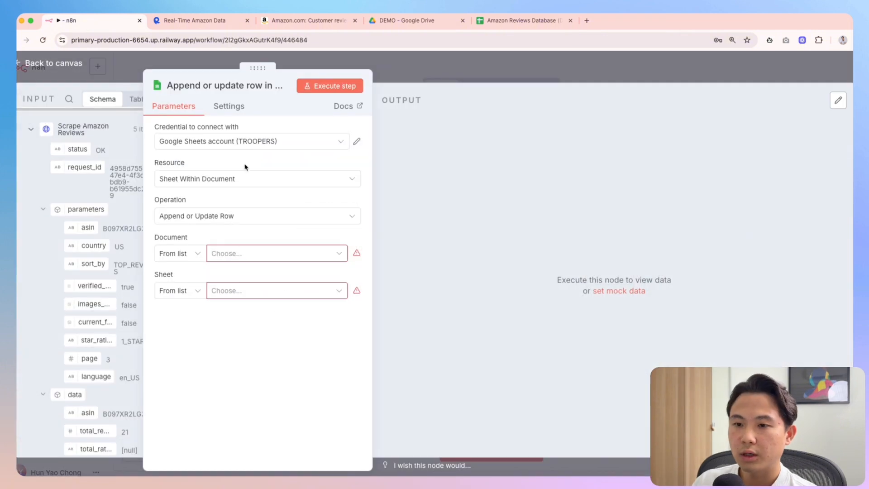
{"action": "left_click", "coordinate": [248, 254]}
Copy the Amazon Reviews Database spreadsheet ID from its web address, then go back to n8n
{"action": "left_click", "coordinate": [521, 21]}
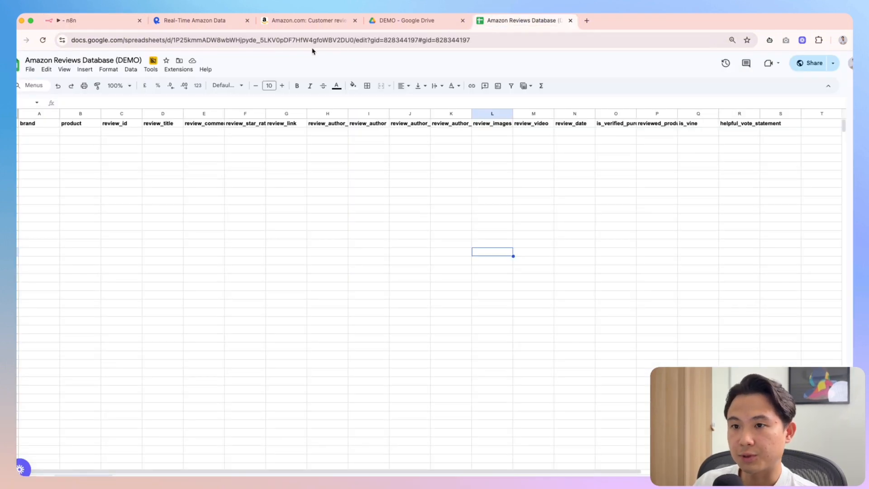
{"action": "left_click", "coordinate": [430, 40]}
{"action": "left_click", "coordinate": [511, 41]}
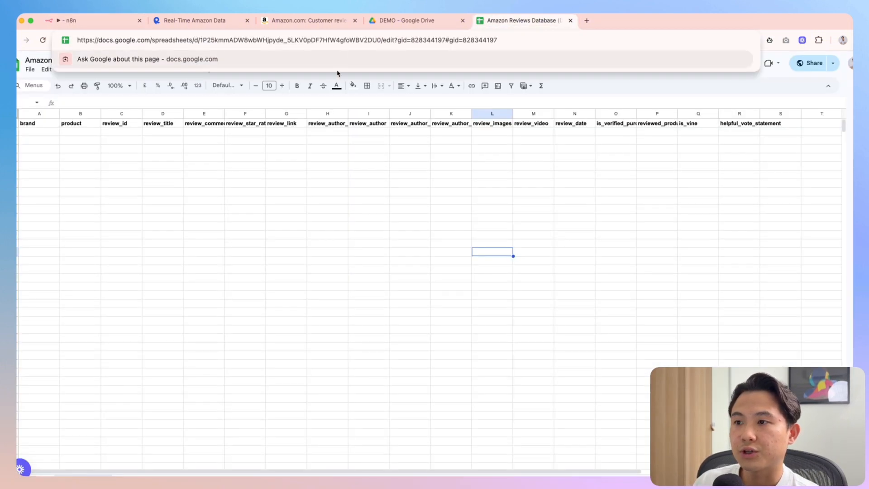
{"action": "left_click", "coordinate": [383, 190]}
{"action": "left_click", "coordinate": [43, 41]}
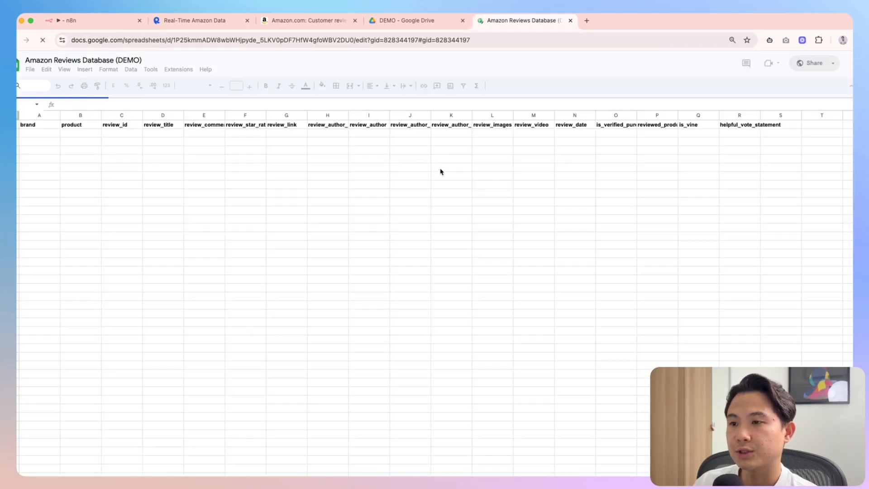
{"action": "left_click", "coordinate": [453, 40]}
{"action": "double_click", "coordinate": [473, 40]}
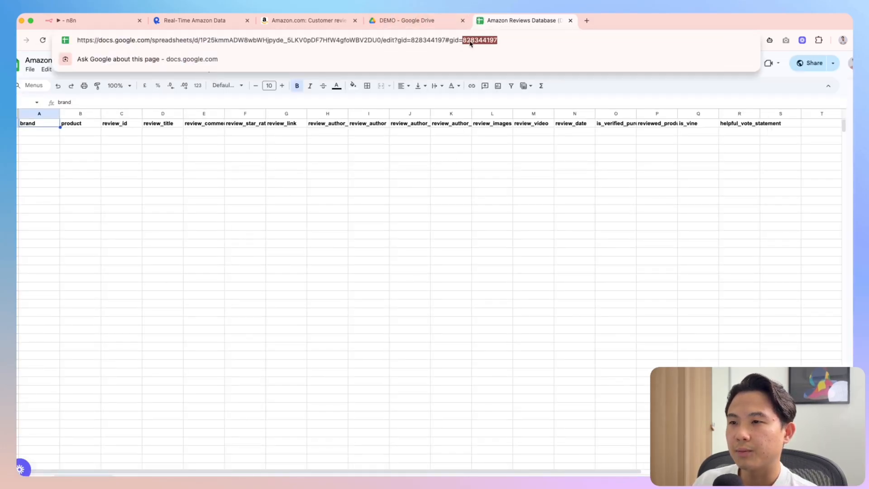
{"action": "left_click", "coordinate": [330, 39]}
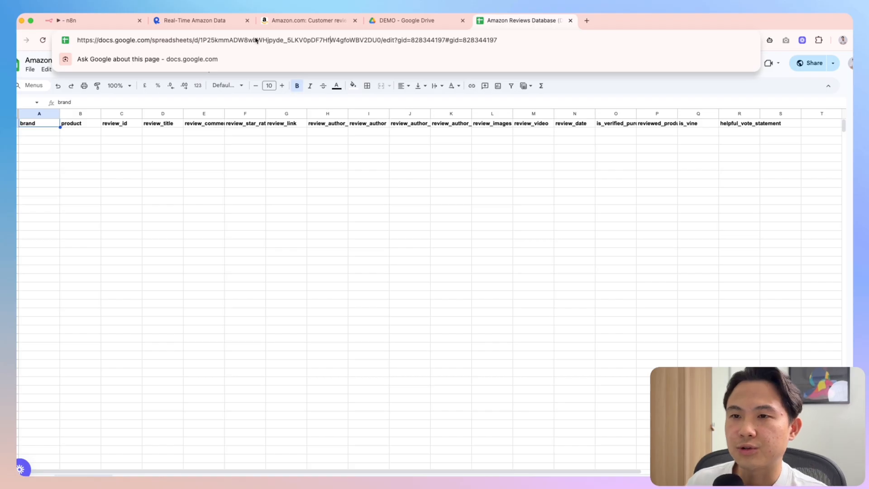
{"action": "double_click", "coordinate": [218, 42]}
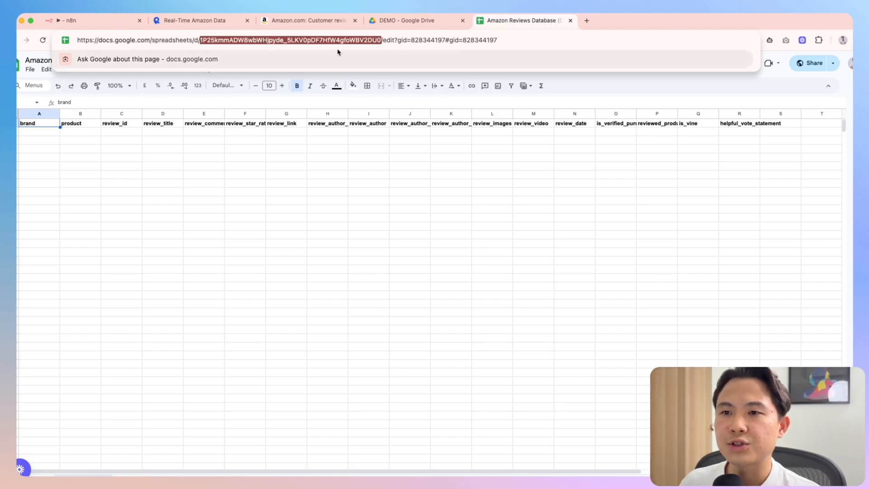
{"action": "left_click", "coordinate": [87, 20]}
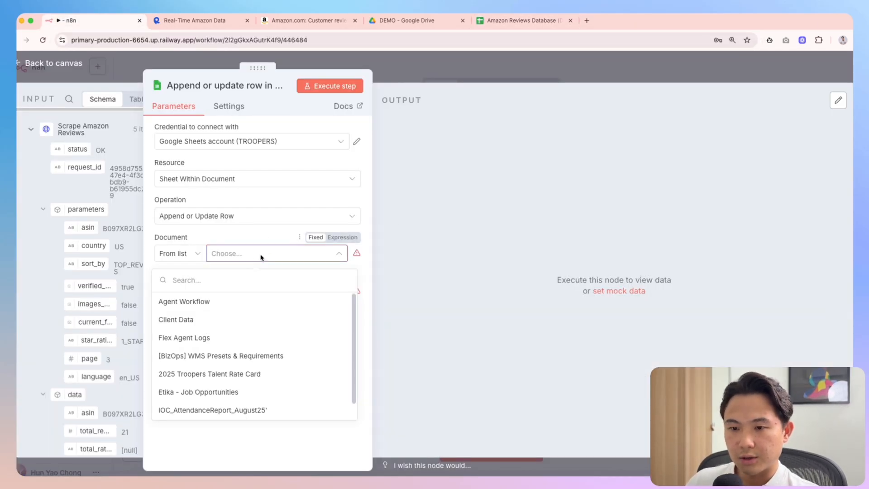
Set the node's Document to By ID with the pasted spreadsheet ID and check its sheet list
{"action": "left_click", "coordinate": [196, 254]}
{"action": "left_click", "coordinate": [185, 319]}
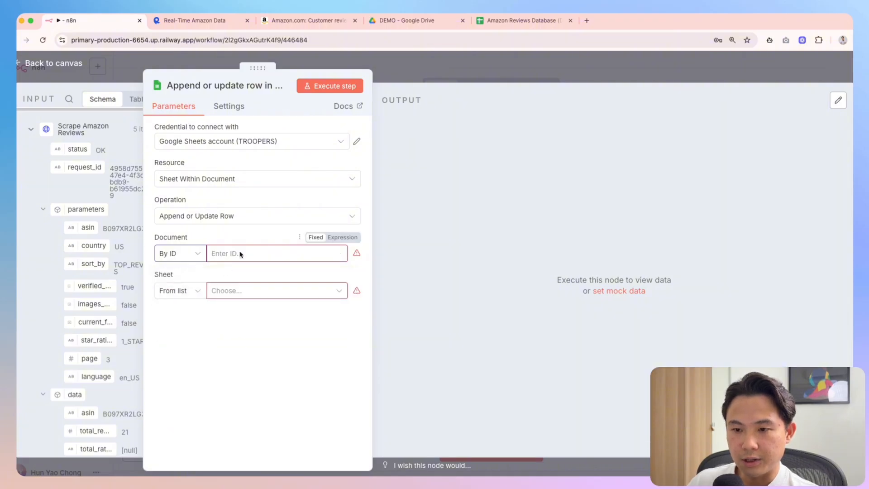
{"action": "left_click", "coordinate": [240, 254]}
{"action": "key", "text": "ctrl+v"}
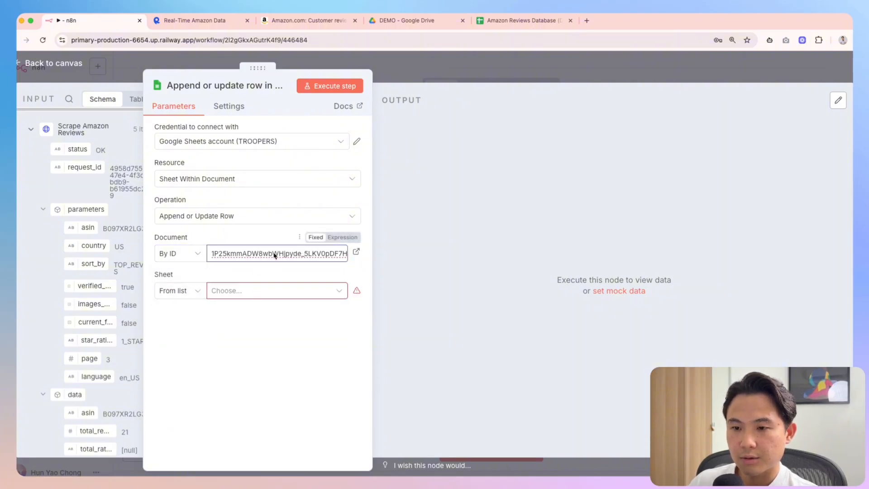
{"action": "left_click", "coordinate": [250, 292]}
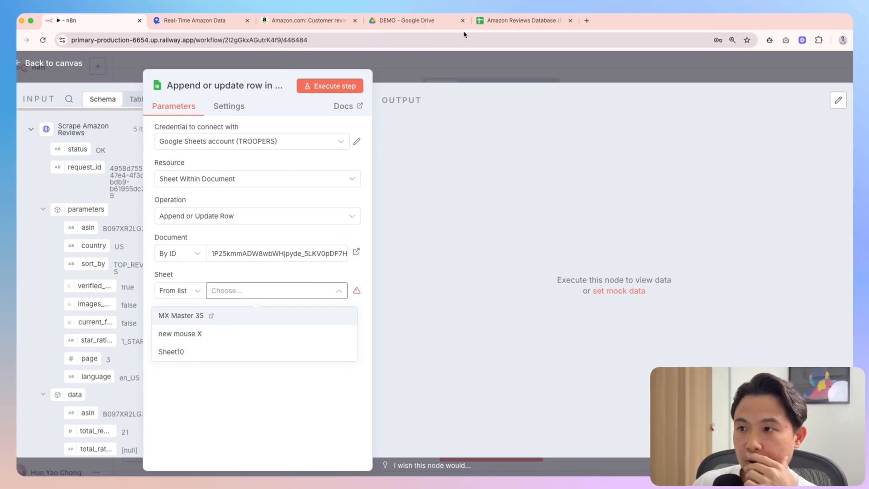
{"action": "left_click", "coordinate": [503, 26]}
Paste the header row into A1 of the empty sheet, then clear it
{"action": "left_click", "coordinate": [187, 479]}
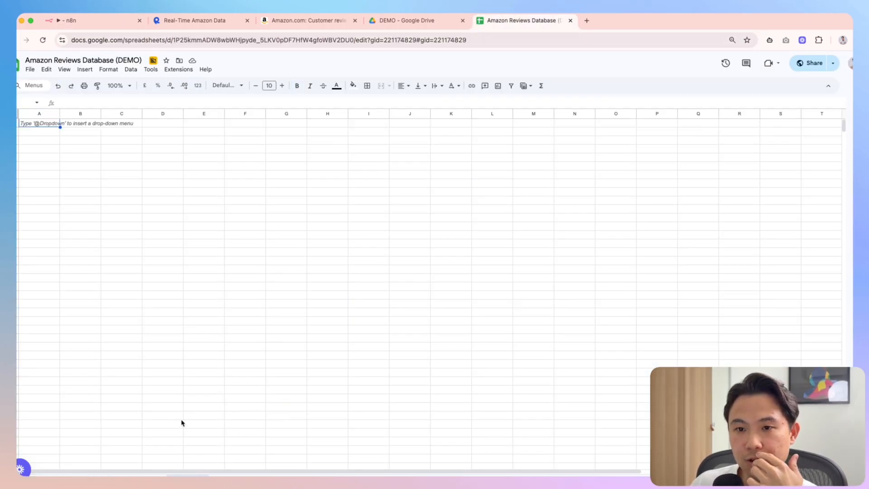
{"action": "left_click", "coordinate": [75, 472]}
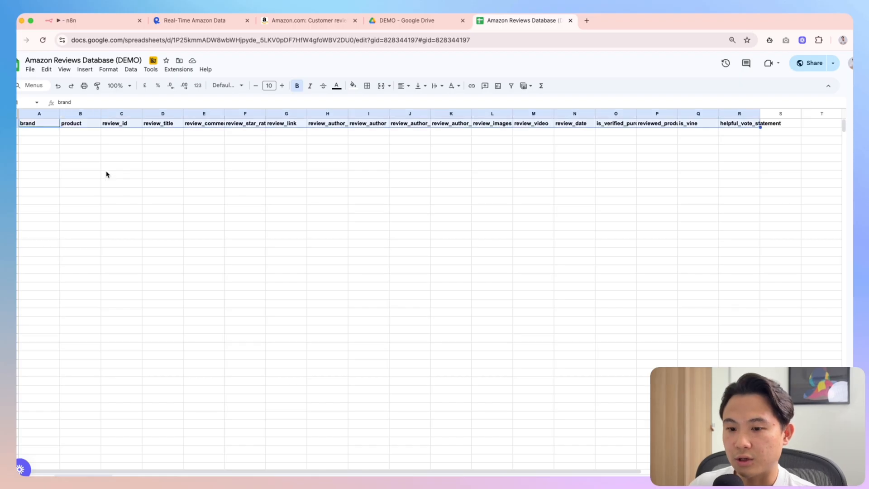
{"action": "left_click", "coordinate": [188, 474]}
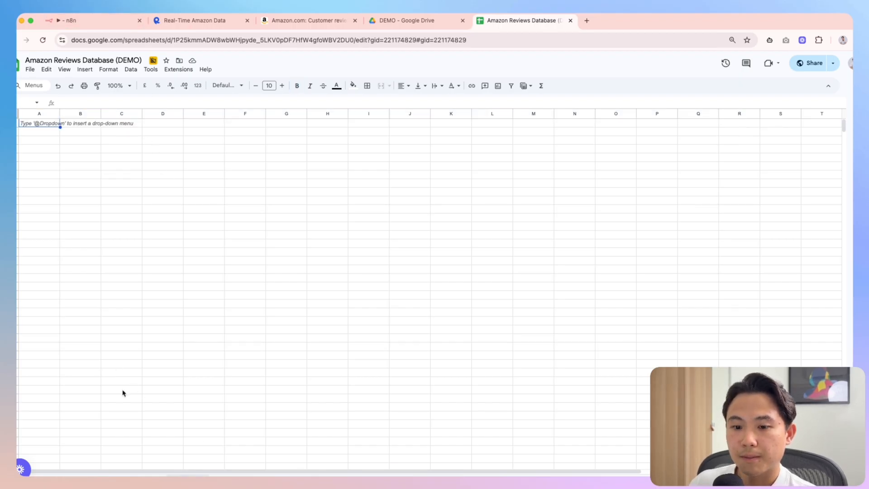
{"action": "left_click", "coordinate": [219, 406]}
{"action": "left_click", "coordinate": [38, 125]}
{"action": "key", "text": "ctrl+v"}
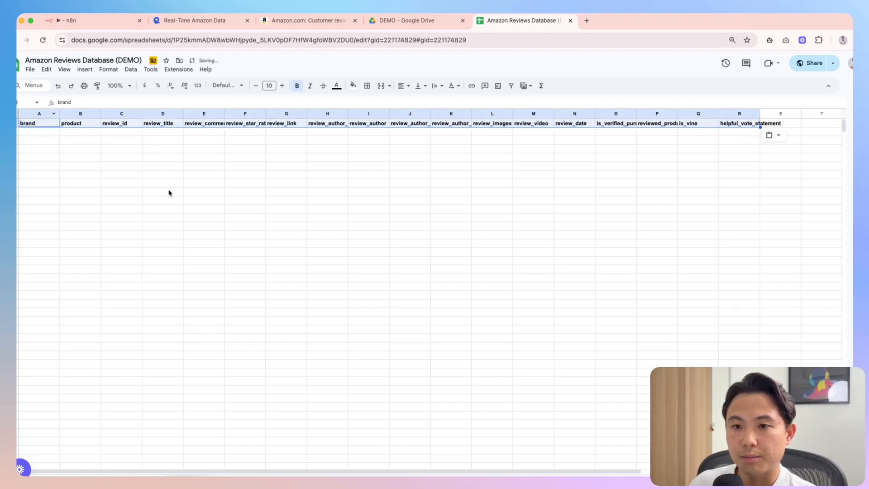
{"action": "key", "text": "Delete"}
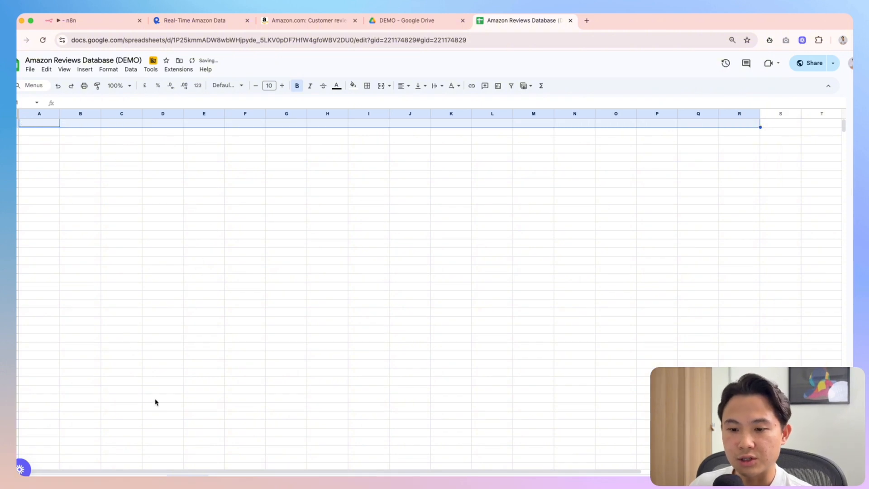
Rename the empty sheet tab to VODANA after checking the brand on Amazon
{"action": "right_click", "coordinate": [188, 475]}
{"action": "left_click", "coordinate": [198, 382]}
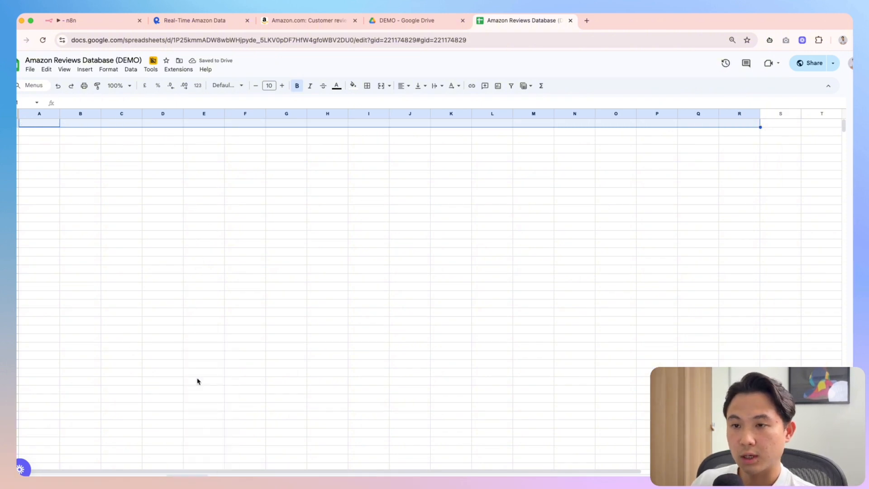
{"action": "left_click", "coordinate": [308, 21]}
{"action": "left_click", "coordinate": [406, 20]}
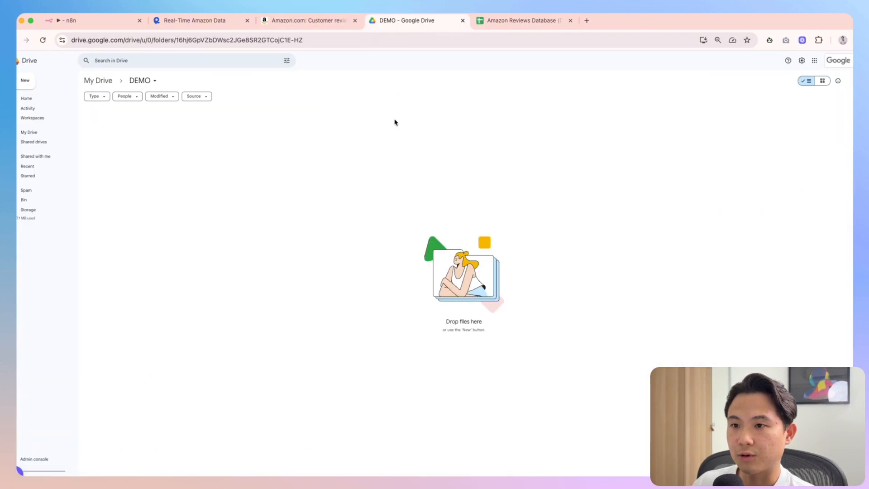
{"action": "left_click", "coordinate": [308, 21]}
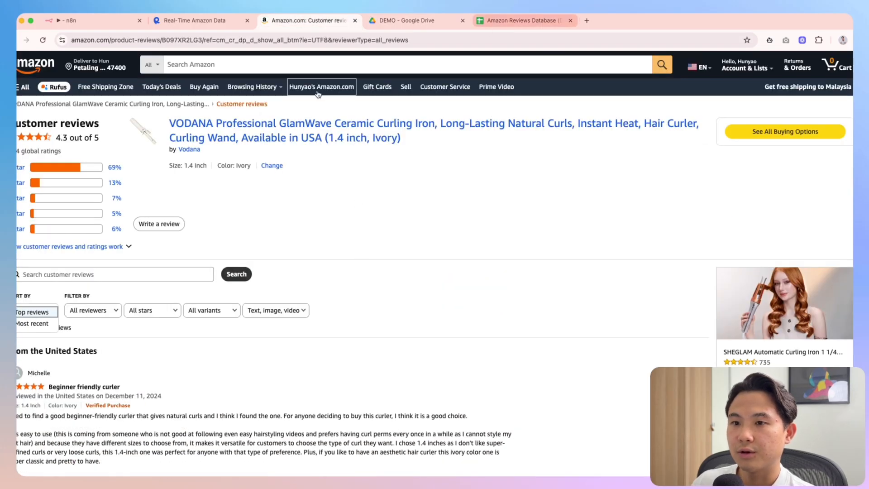
{"action": "left_click", "coordinate": [520, 20]}
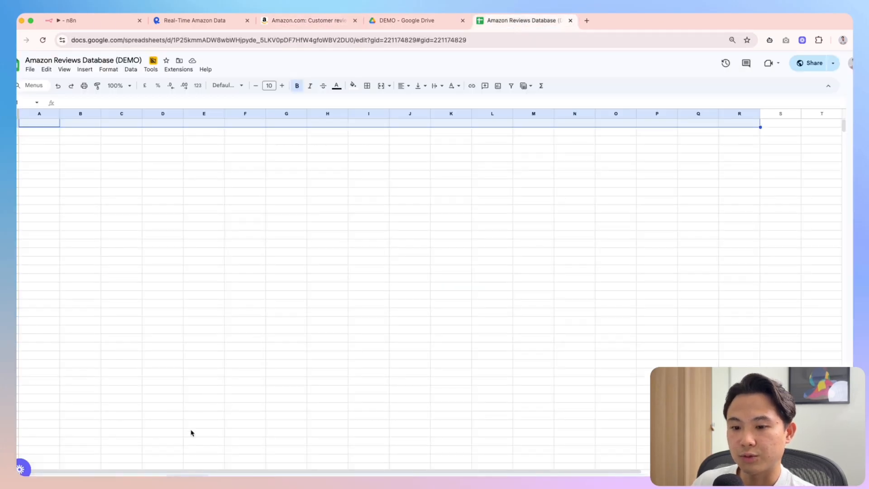
{"action": "right_click", "coordinate": [190, 475]}
{"action": "left_click", "coordinate": [205, 385]}
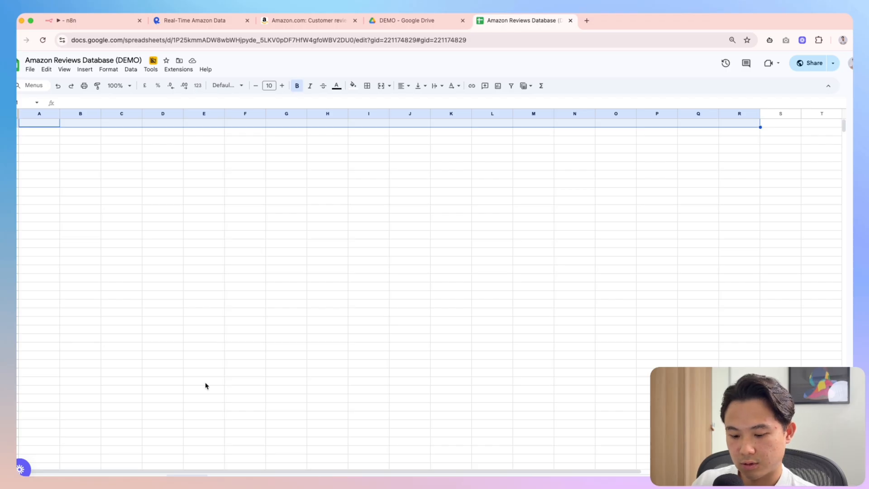
{"action": "left_click", "coordinate": [79, 20]}
Choose the VODANA sheet and set Mapping Column Mode to Map Automatically
{"action": "left_click", "coordinate": [299, 290]}
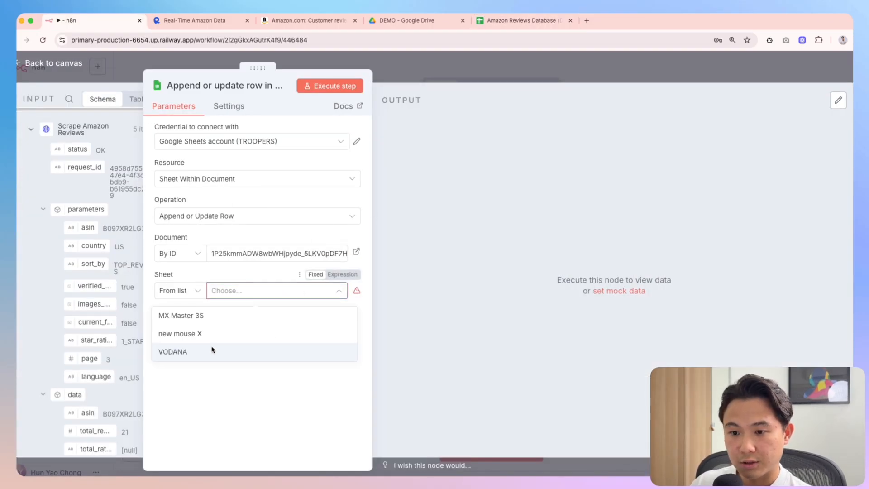
{"action": "left_click", "coordinate": [213, 352]}
{"action": "left_click", "coordinate": [250, 328]}
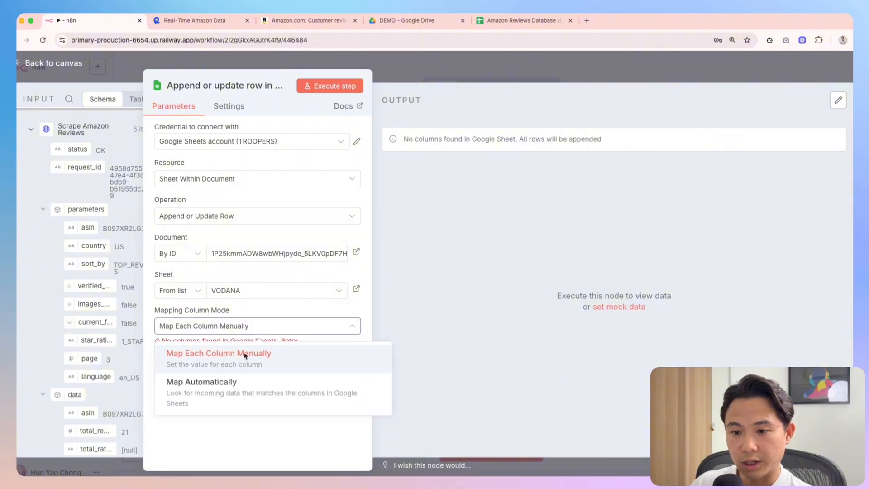
{"action": "left_click", "coordinate": [232, 390]}
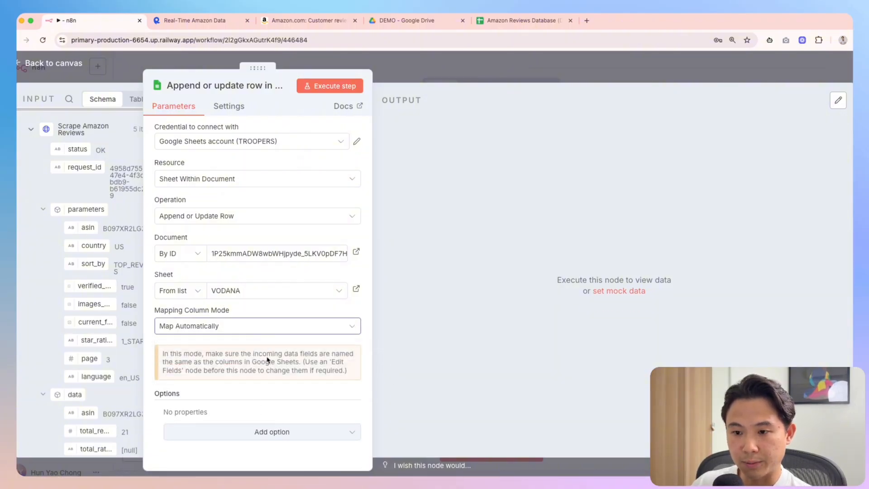
{"action": "left_click", "coordinate": [405, 70]}
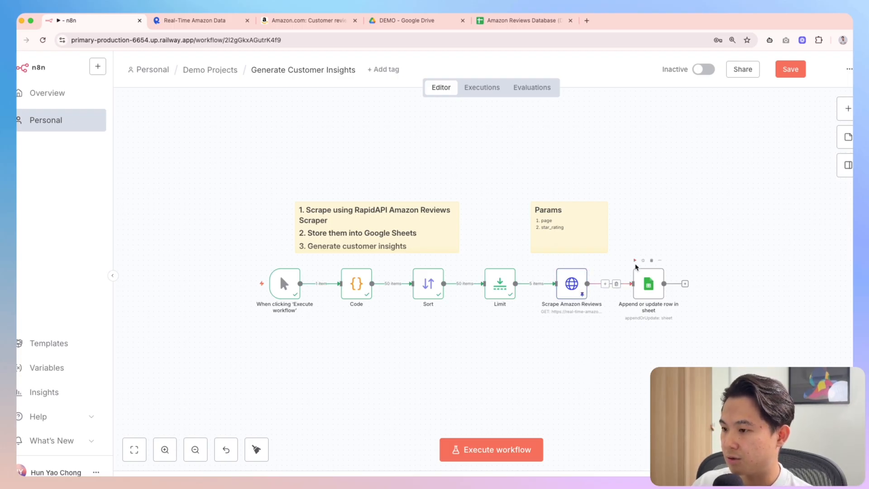
Run the workflow, switch the failing node to another Google Sheets credential and re-run it
{"action": "key", "text": "ctrl+Return"}
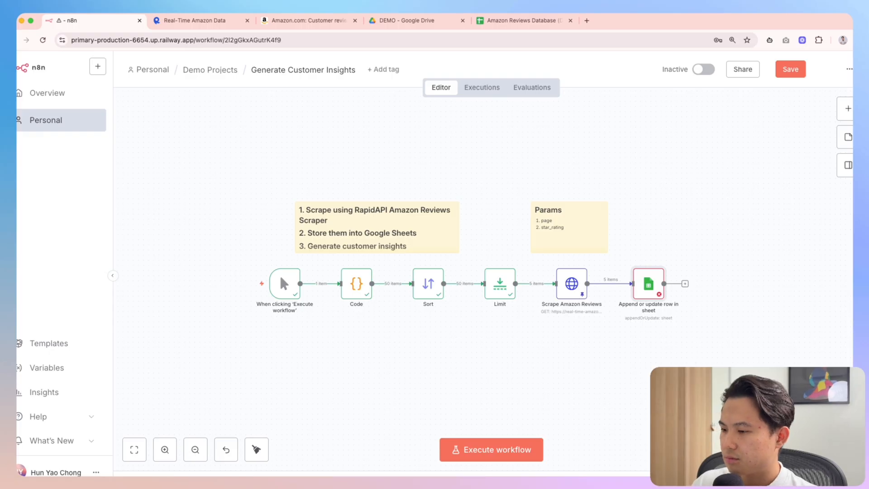
{"action": "double_click", "coordinate": [643, 294]}
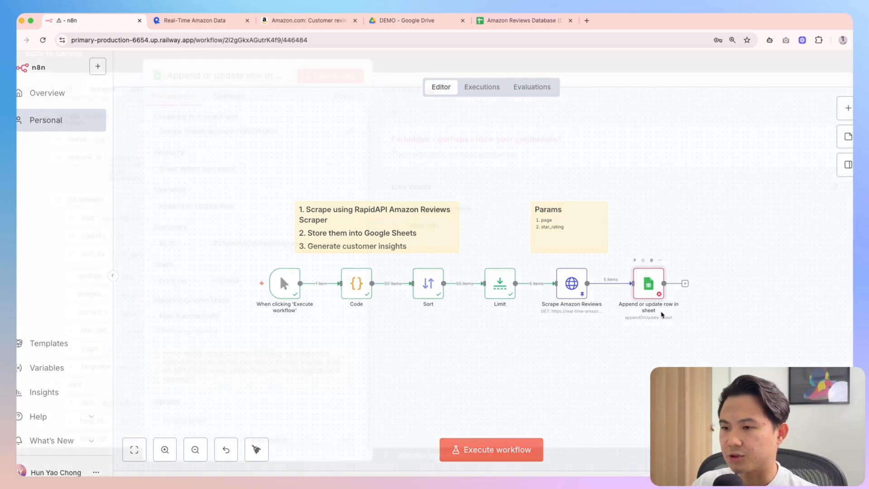
{"action": "left_click", "coordinate": [272, 167]}
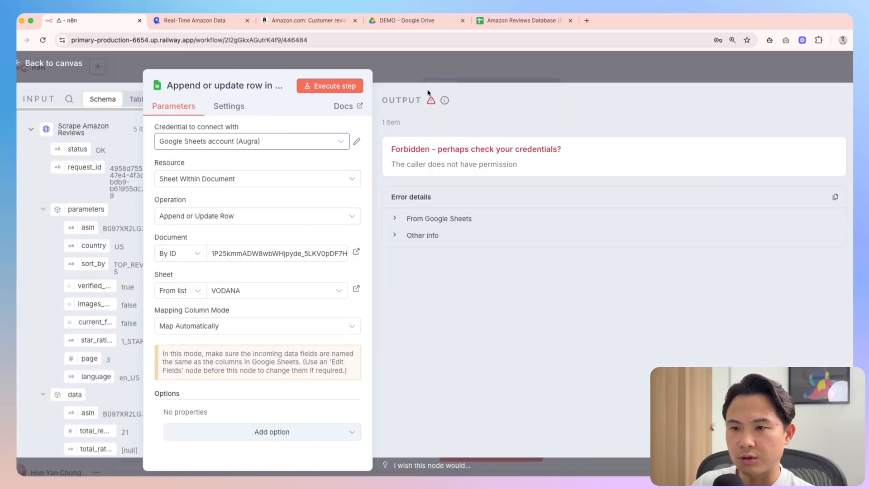
{"action": "left_click", "coordinate": [329, 85]}
{"action": "key", "text": "Escape"}
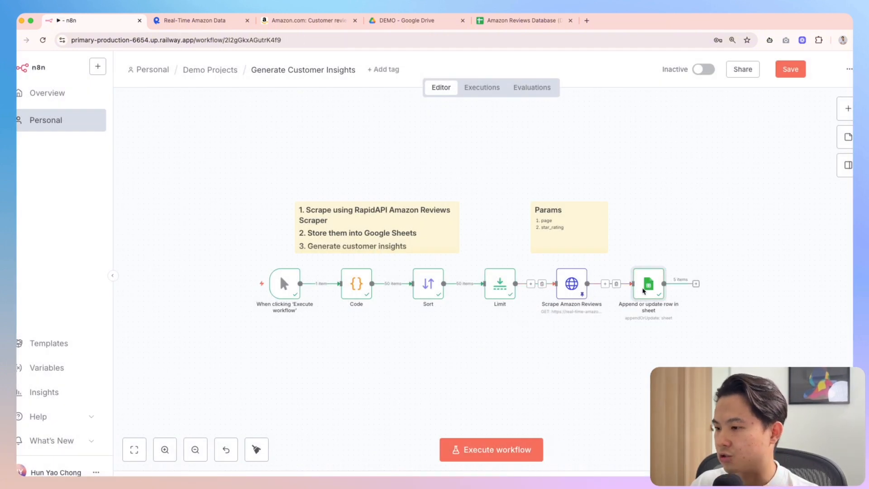
{"action": "left_click", "coordinate": [492, 23]}
Check the five OK rows in the sheet, then review Scrape Amazon Reviews' output fields asin to domain
{"action": "left_click", "coordinate": [327, 321]}
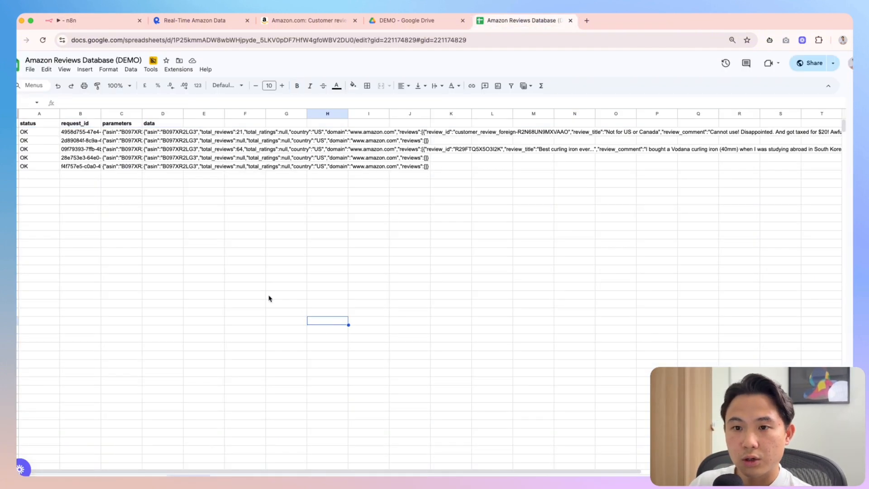
{"action": "left_click", "coordinate": [132, 202]}
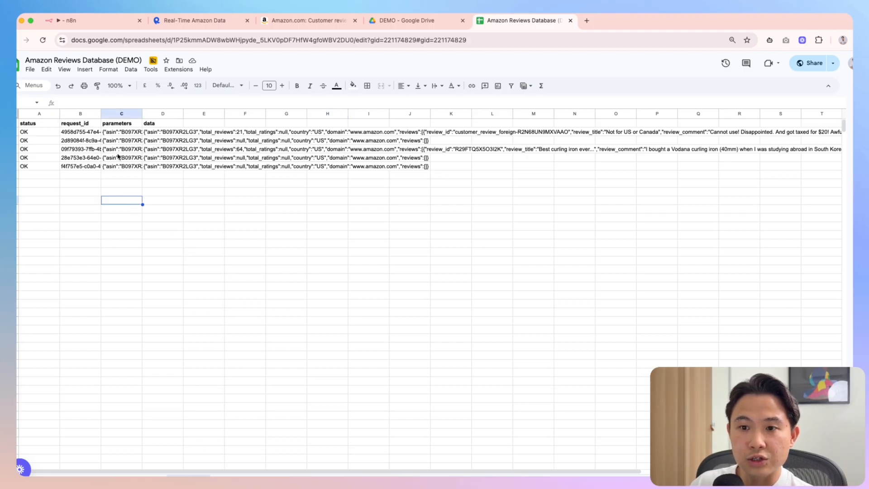
{"action": "left_click", "coordinate": [100, 23]}
{"action": "double_click", "coordinate": [571, 281]}
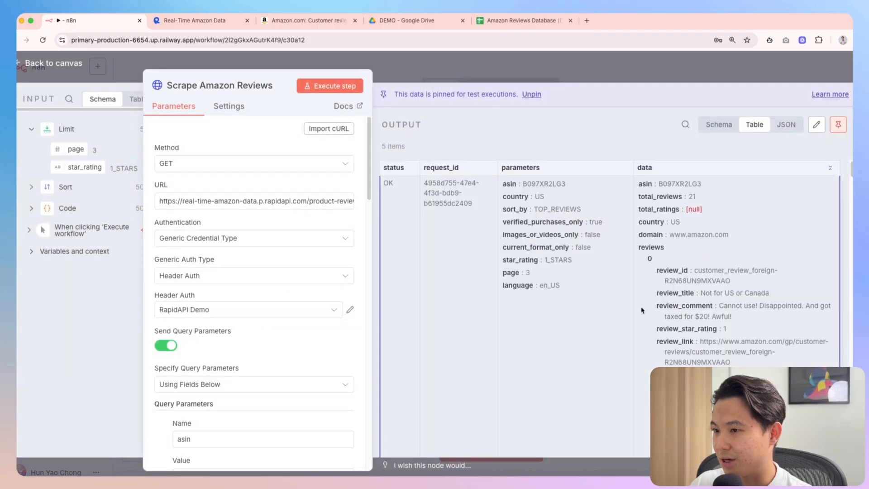
{"action": "scroll", "coordinate": [623, 313], "scroll_direction": "down", "scroll_amount": 5}
{"action": "scroll", "coordinate": [666, 221], "scroll_direction": "up", "scroll_amount": 5}
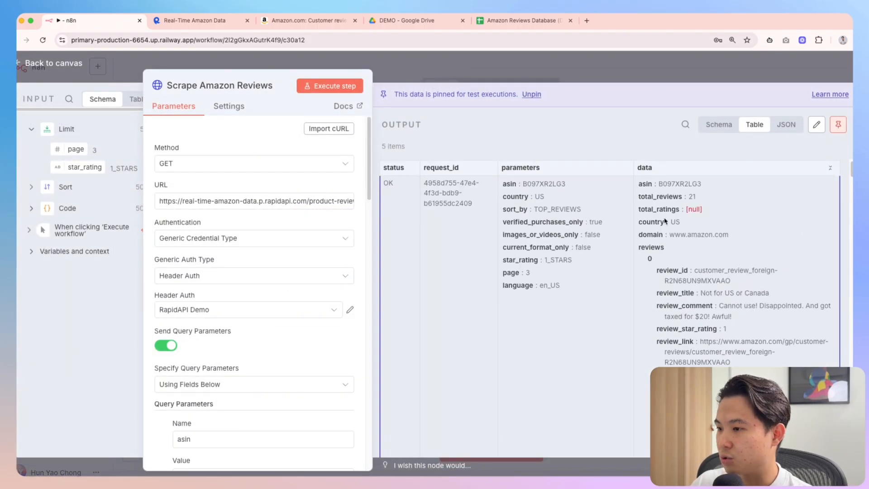
{"action": "left_click_drag", "start_coordinate": [649, 188], "coordinate": [706, 254]}
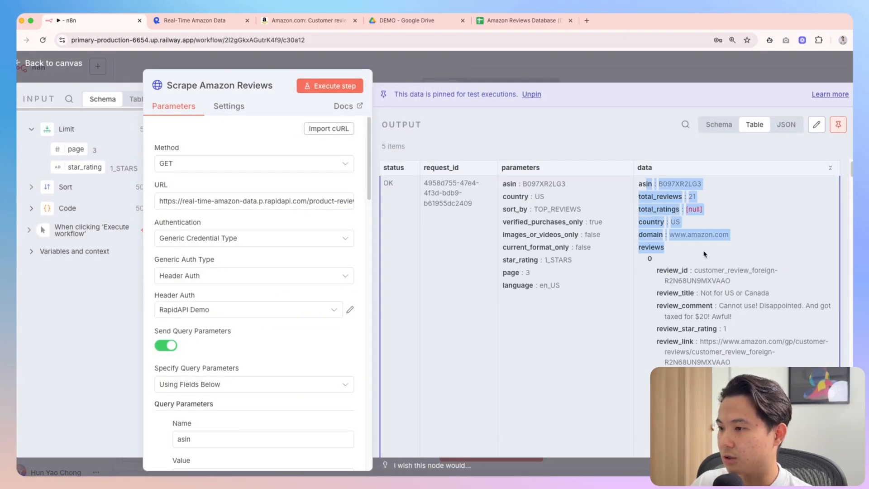
{"action": "key", "text": "Escape"}
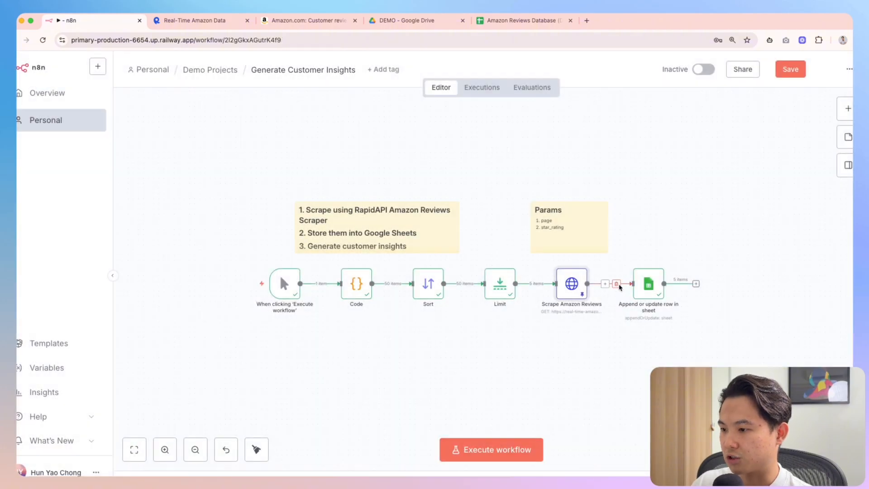
Disconnect Google Sheets and insert an Edit Fields (Set) node right after Scrape Amazon Reviews
{"action": "left_click", "coordinate": [617, 284]}
{"action": "key", "text": "Tab"}
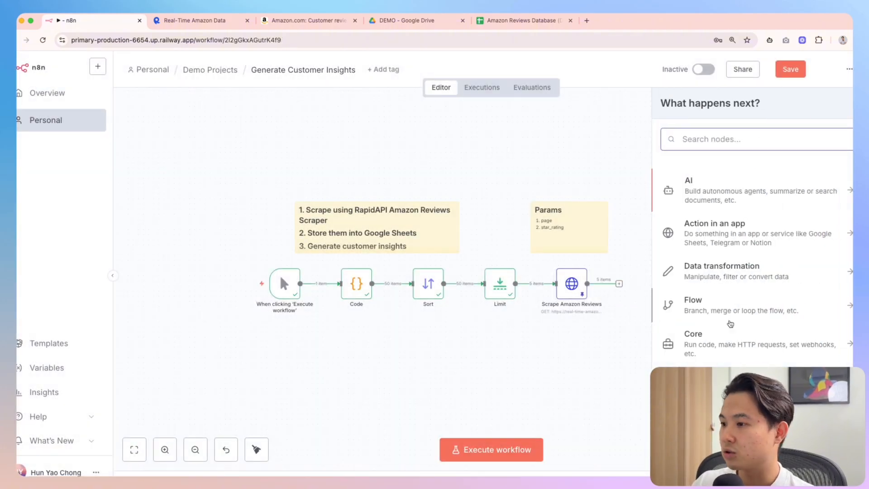
{"action": "type", "text": "edit"}
{"action": "key", "text": "Return"}
{"action": "key", "text": "Escape"}
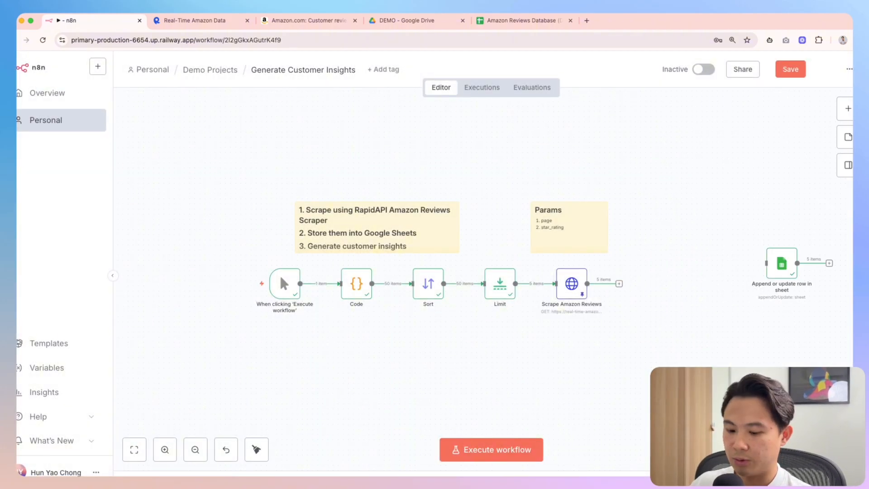
{"action": "key", "text": "Tab"}
{"action": "type", "text": "set"}
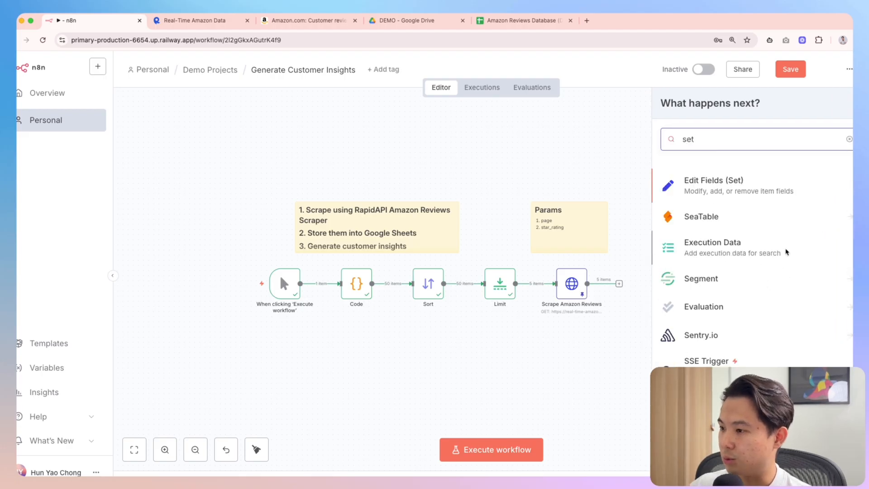
{"action": "left_click", "coordinate": [759, 190]}
{"action": "key", "text": "Escape"}
{"action": "left_click_drag", "start_coordinate": [746, 337], "coordinate": [634, 283]}
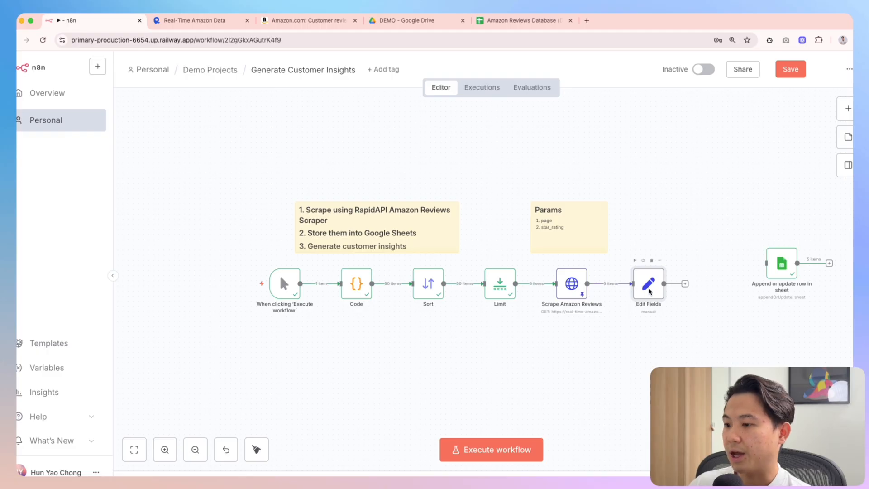
{"action": "double_click", "coordinate": [649, 290]}
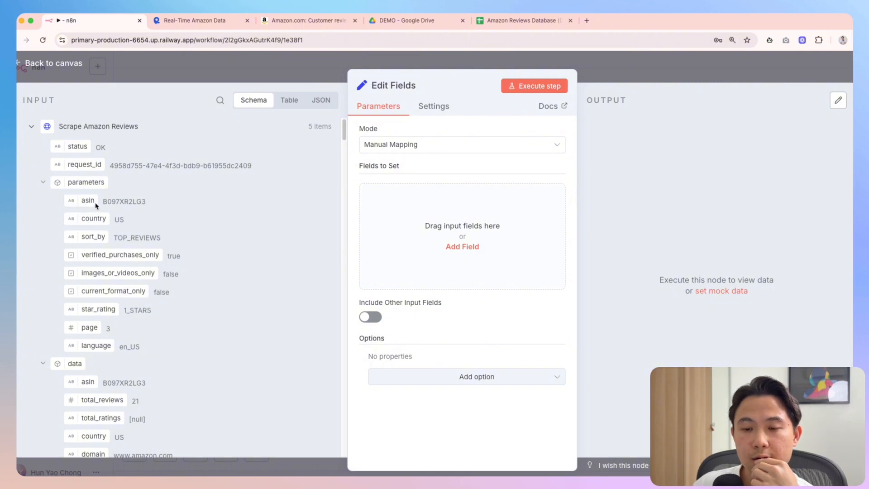
Drag the asin field into Edit Fields, then remove it again
{"action": "left_click_drag", "start_coordinate": [82, 204], "coordinate": [414, 227]}
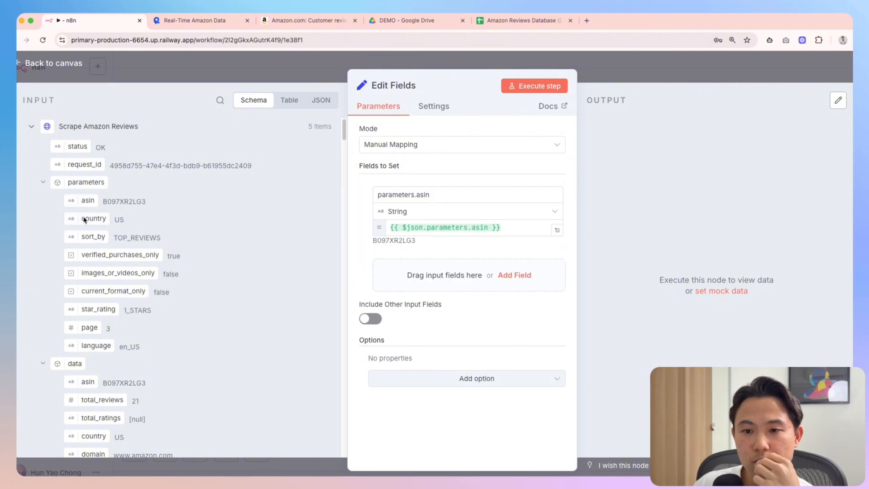
{"action": "scroll", "coordinate": [89, 229], "scroll_direction": "down", "scroll_amount": 1}
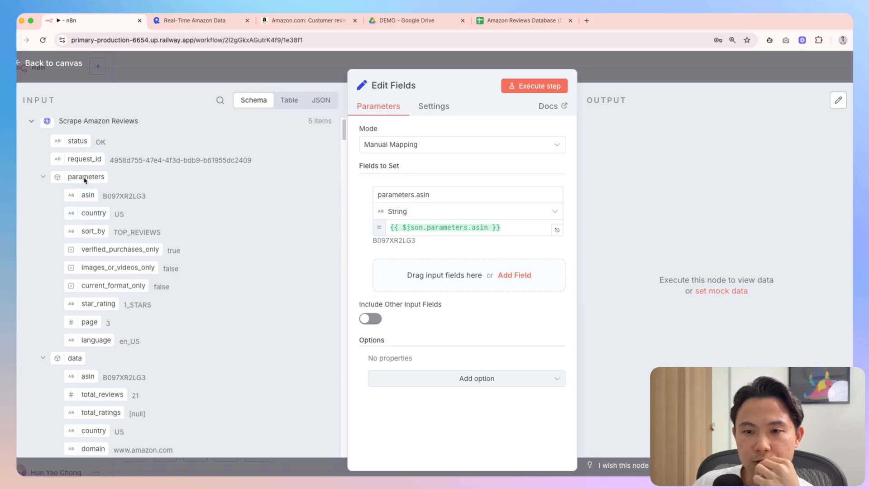
{"action": "mouse_move", "coordinate": [91, 217]}
{"action": "left_mouse_down"}
{"action": "mouse_move", "coordinate": [380, 266]}
{"action": "mouse_move", "coordinate": [419, 284]}
{"action": "mouse_move", "coordinate": [93, 222]}
{"action": "left_mouse_up"}
{"action": "left_click", "coordinate": [366, 204]}
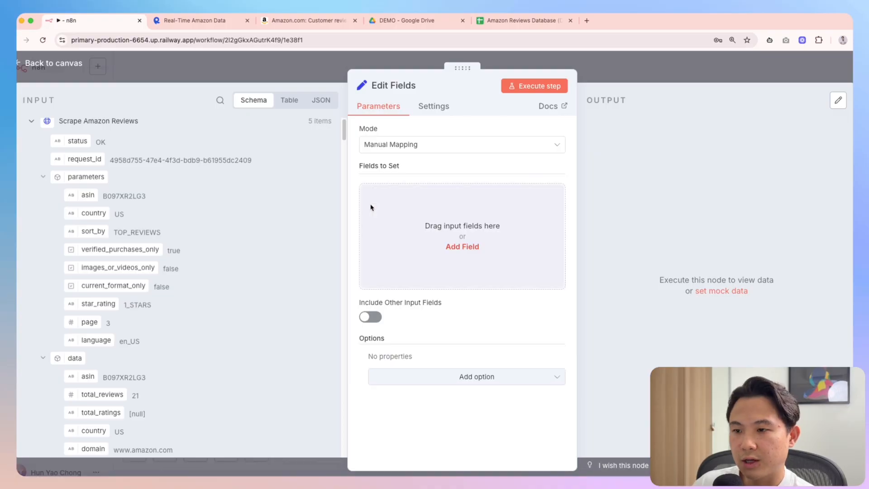
Browse the input schema across trigger, Code and scraper data down to reviews[0]
{"action": "scroll", "coordinate": [138, 393], "scroll_direction": "down", "scroll_amount": 15}
{"action": "scroll", "coordinate": [135, 395], "scroll_direction": "down", "scroll_amount": 10}
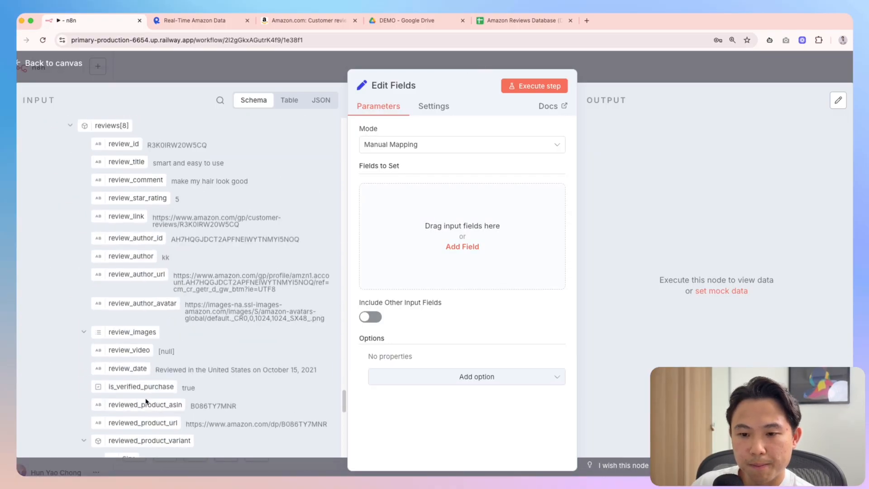
{"action": "left_click", "coordinate": [31, 397]}
{"action": "left_click", "coordinate": [32, 397]}
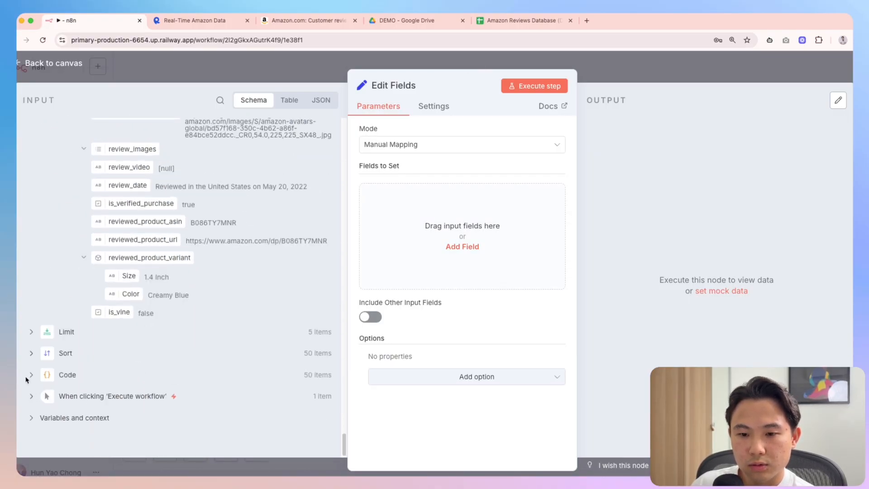
{"action": "left_click", "coordinate": [31, 375]}
{"action": "scroll", "coordinate": [76, 387], "scroll_direction": "down", "scroll_amount": 1}
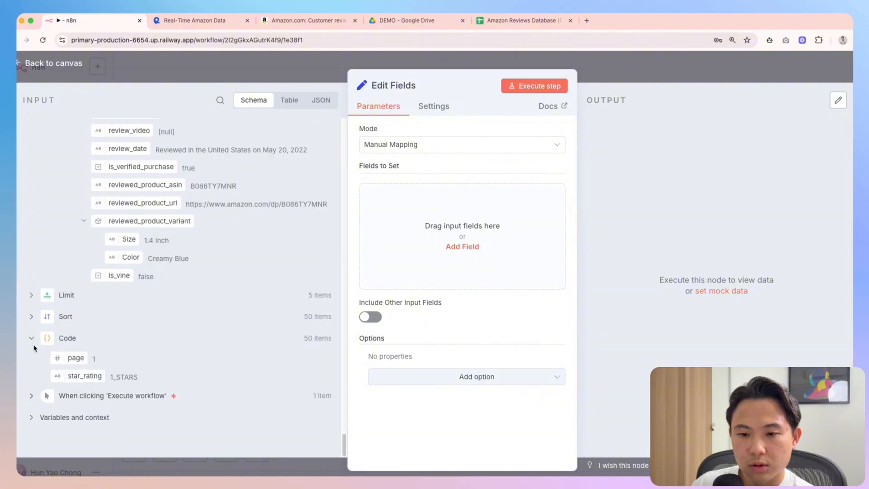
{"action": "scroll", "coordinate": [94, 361], "scroll_direction": "up", "scroll_amount": 15}
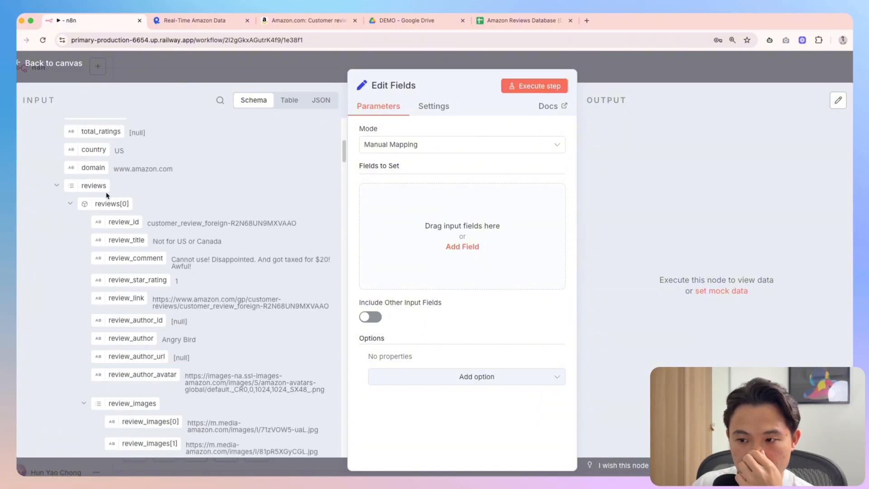
{"action": "scroll", "coordinate": [125, 248], "scroll_direction": "up", "scroll_amount": 5}
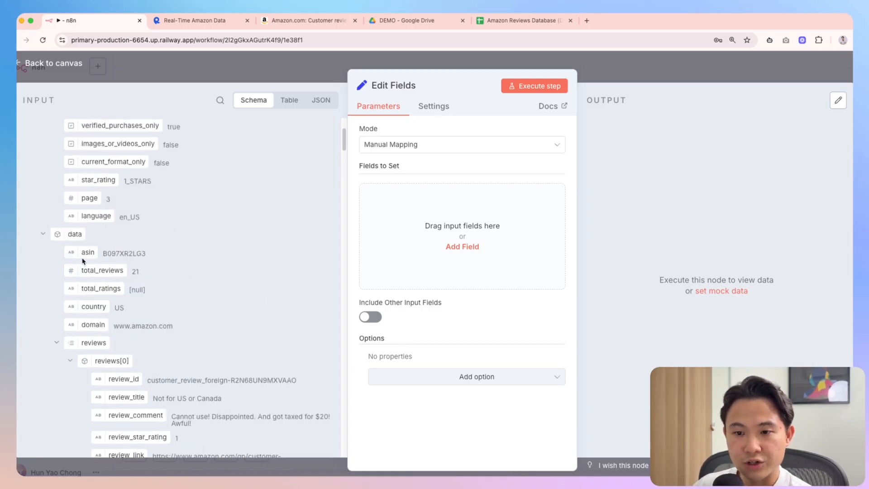
{"action": "scroll", "coordinate": [106, 275], "scroll_direction": "up", "scroll_amount": 5}
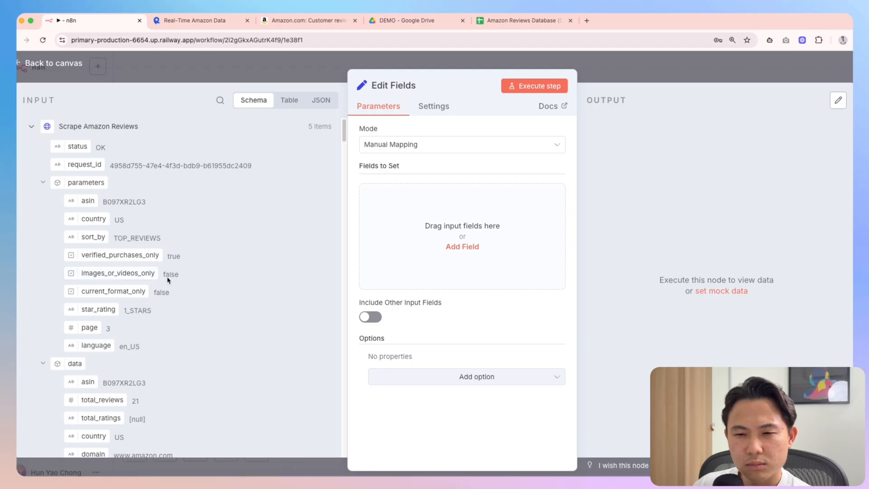
{"action": "scroll", "coordinate": [167, 285], "scroll_direction": "down", "scroll_amount": 10}
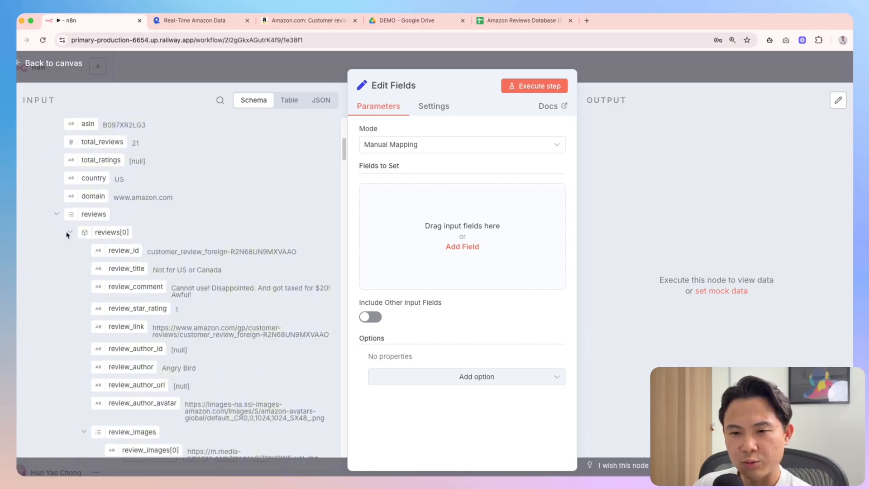
Map the first review's review_id, review_title, review_comment and review_star_rating into Edit Fields
{"action": "left_click_drag", "start_coordinate": [115, 250], "coordinate": [436, 226]}
{"action": "left_click_drag", "start_coordinate": [126, 269], "coordinate": [444, 273]}
{"action": "left_click_drag", "start_coordinate": [136, 287], "coordinate": [442, 344]}
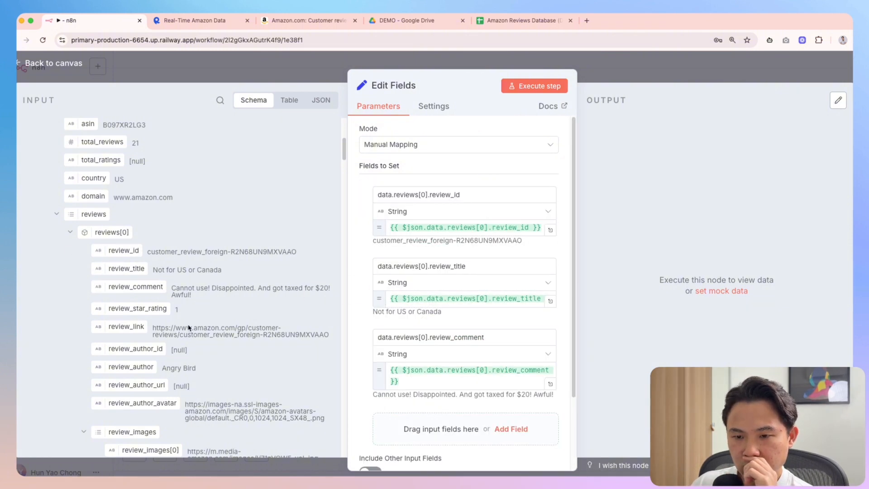
{"action": "left_click_drag", "start_coordinate": [138, 309], "coordinate": [450, 429]}
Add review_link, review_author, review_images, review_video and review_date as fields to set
{"action": "scroll", "coordinate": [236, 332], "scroll_direction": "down", "scroll_amount": 3}
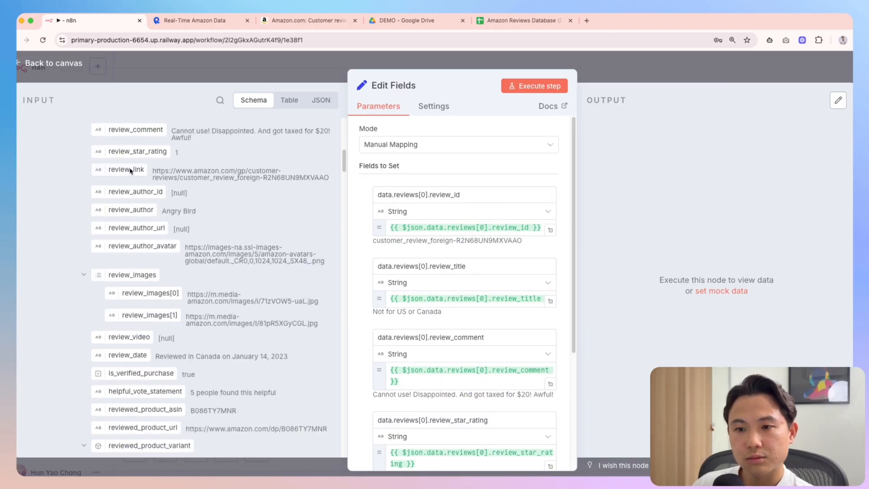
{"action": "left_click_drag", "start_coordinate": [126, 171], "coordinate": [447, 402]}
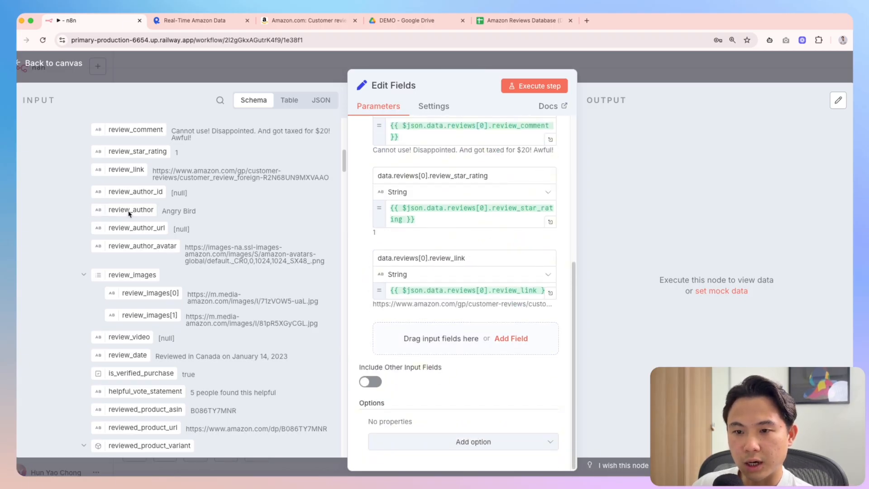
{"action": "left_click_drag", "start_coordinate": [119, 216], "coordinate": [409, 339]}
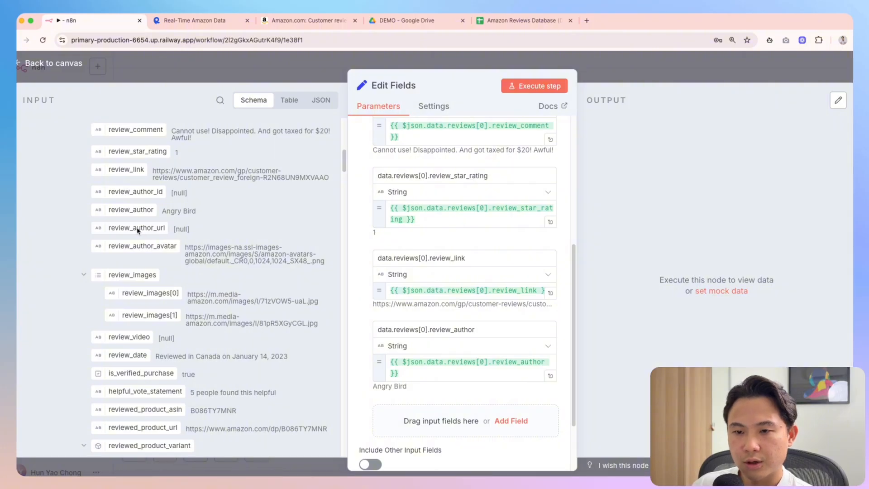
{"action": "scroll", "coordinate": [139, 231], "scroll_direction": "down", "scroll_amount": 1}
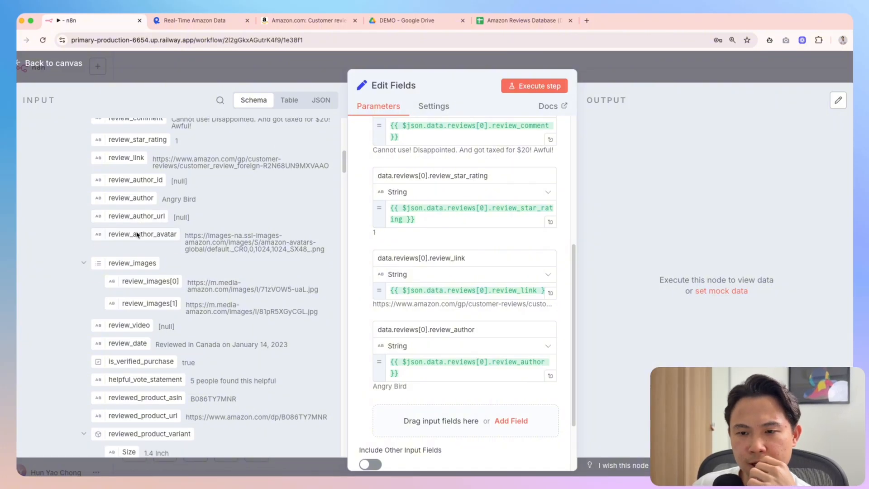
{"action": "scroll", "coordinate": [159, 300], "scroll_direction": "down", "scroll_amount": 1}
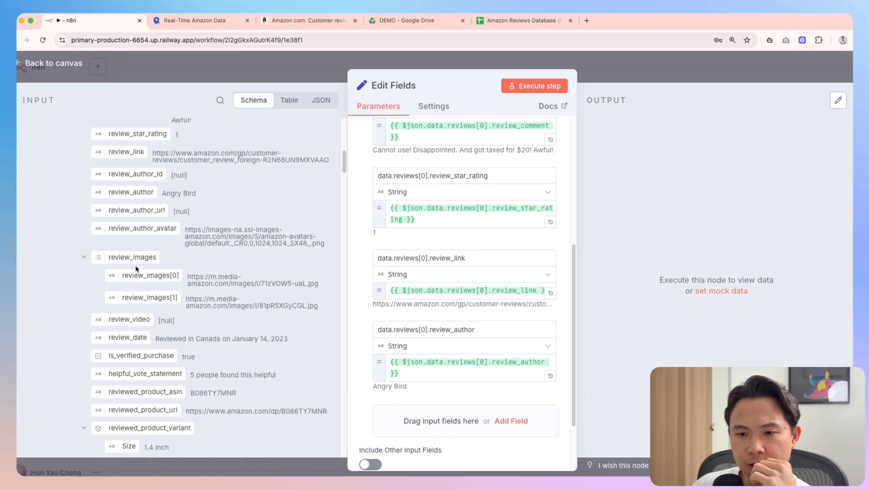
{"action": "left_click_drag", "start_coordinate": [131, 258], "coordinate": [399, 408]}
{"action": "scroll", "coordinate": [209, 339], "scroll_direction": "down", "scroll_amount": 1}
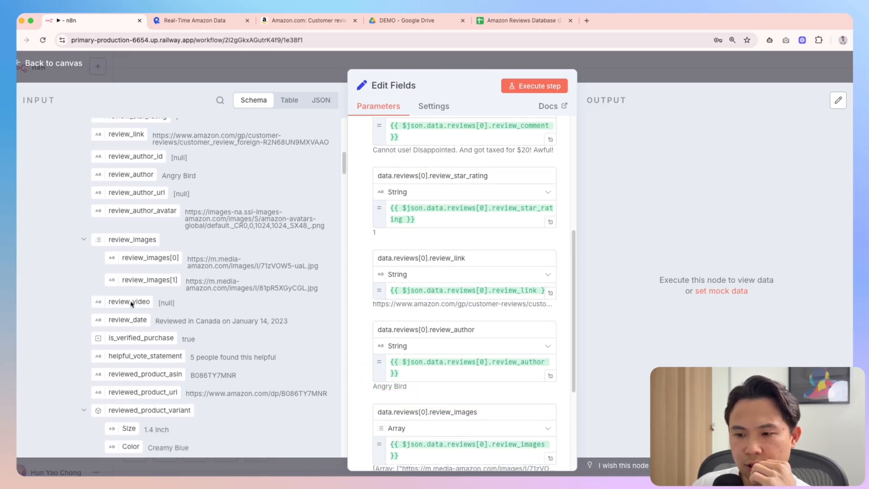
{"action": "left_click_drag", "start_coordinate": [134, 302], "coordinate": [398, 360]}
{"action": "scroll", "coordinate": [188, 327], "scroll_direction": "down", "scroll_amount": 1}
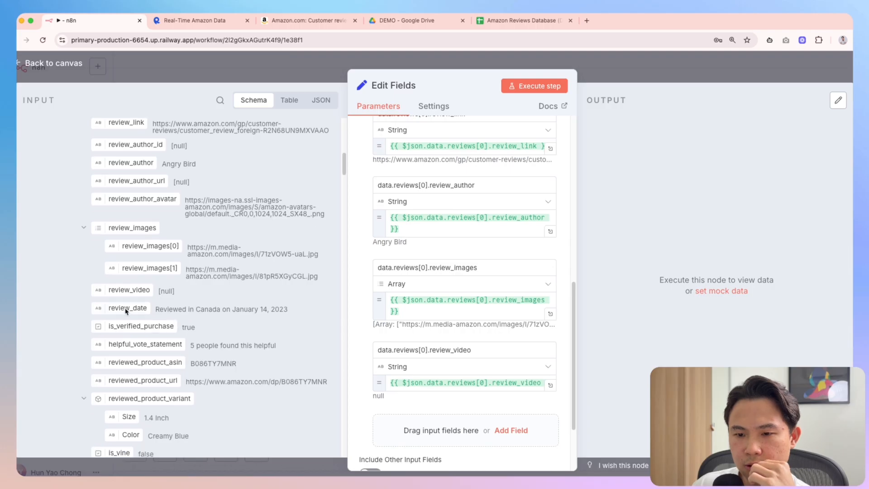
{"action": "left_click_drag", "start_coordinate": [127, 308], "coordinate": [446, 446]}
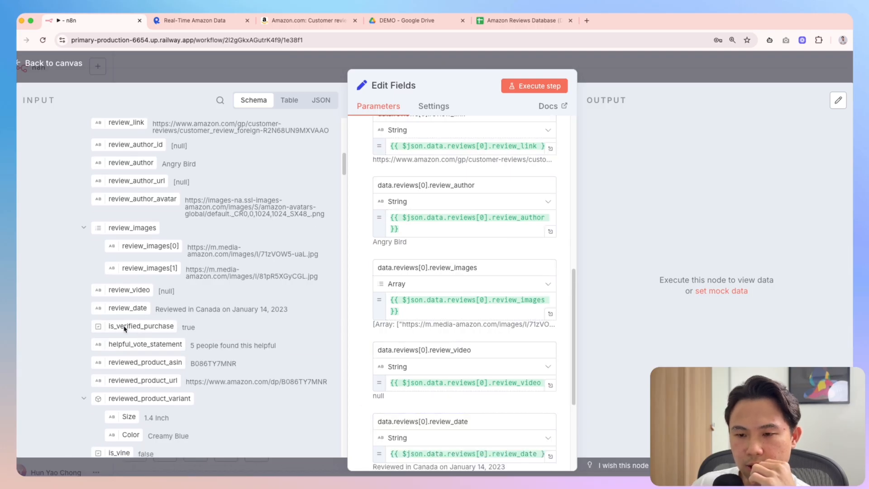
{"action": "scroll", "coordinate": [125, 329], "scroll_direction": "down", "scroll_amount": 1}
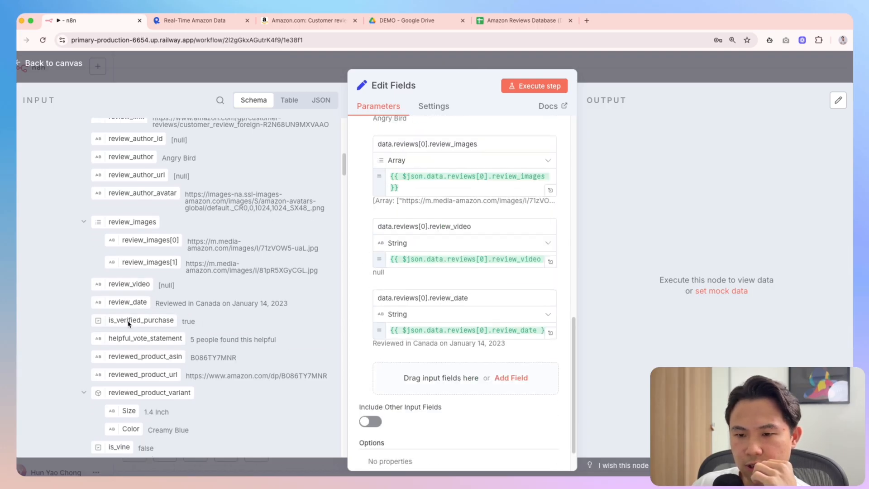
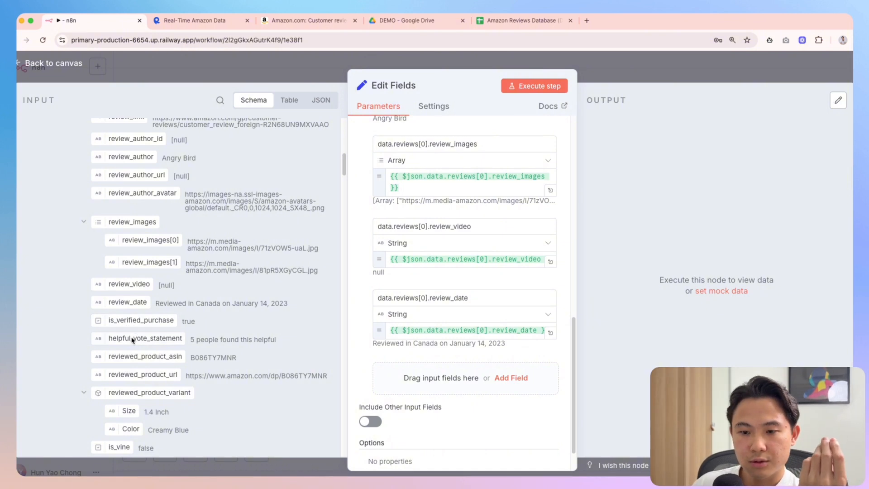
Map helpful_vote_statement and reviewed_product_variant from the input schema into Edit Fields
{"action": "left_click_drag", "start_coordinate": [132, 340], "coordinate": [446, 387]}
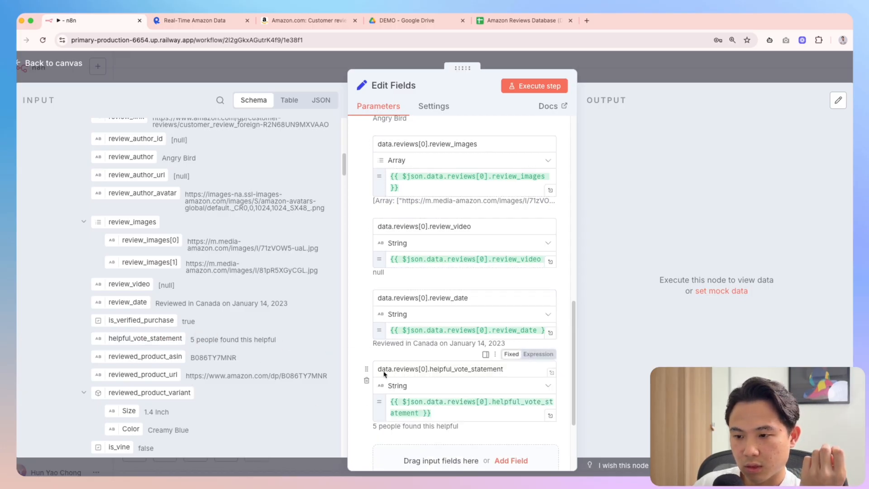
{"action": "scroll", "coordinate": [154, 359], "scroll_direction": "down", "scroll_amount": 1}
{"action": "scroll", "coordinate": [143, 340], "scroll_direction": "down", "scroll_amount": 1}
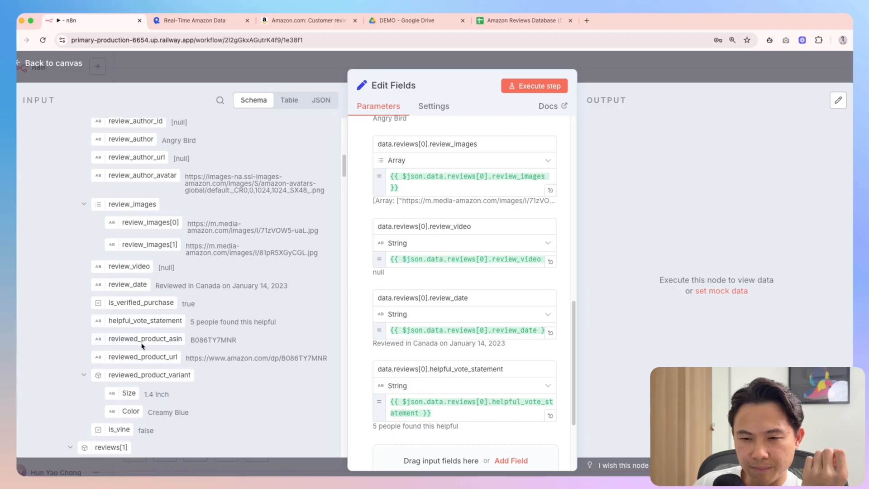
{"action": "scroll", "coordinate": [130, 349], "scroll_direction": "down", "scroll_amount": 1}
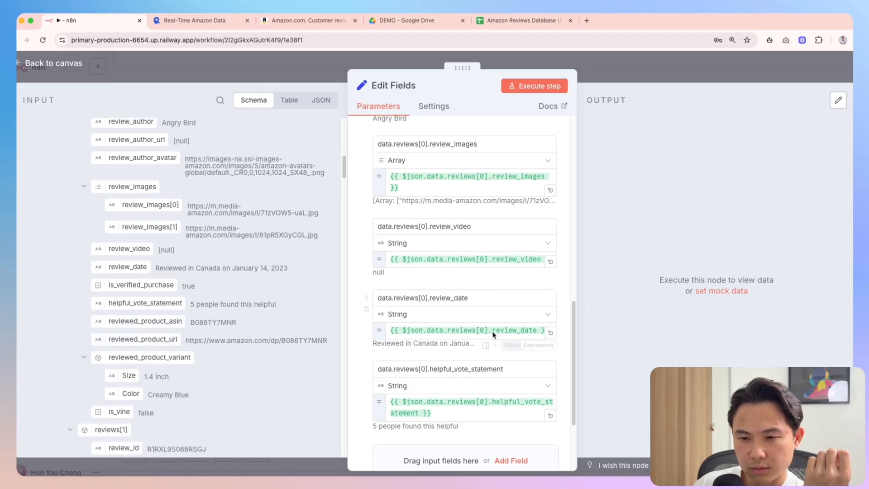
{"action": "scroll", "coordinate": [495, 334], "scroll_direction": "down", "scroll_amount": 3}
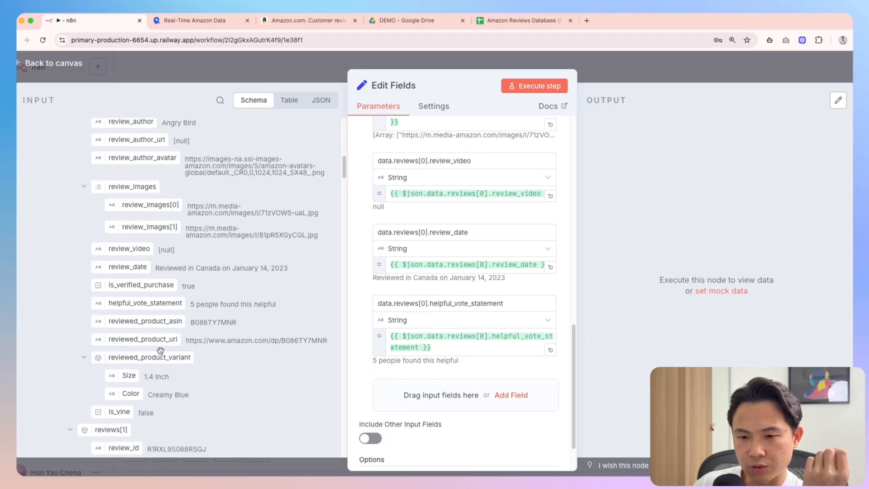
{"action": "scroll", "coordinate": [201, 372], "scroll_direction": "down", "scroll_amount": 5}
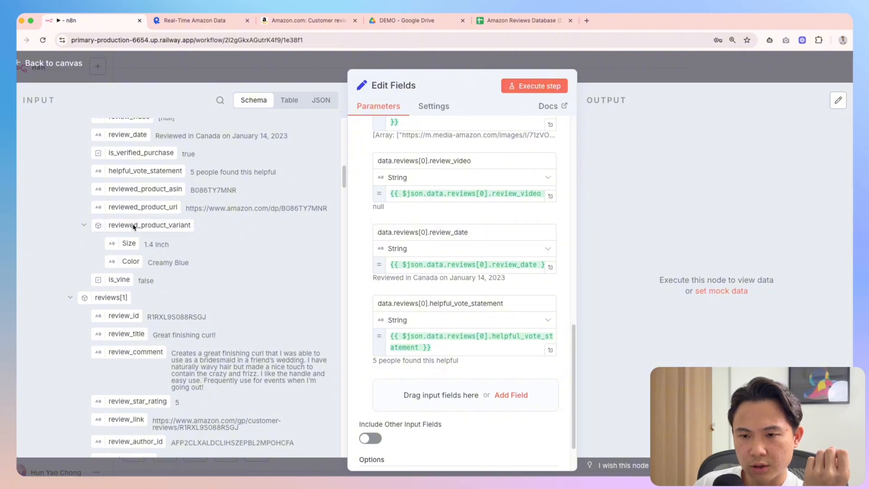
{"action": "left_click_drag", "start_coordinate": [134, 227], "coordinate": [398, 392]}
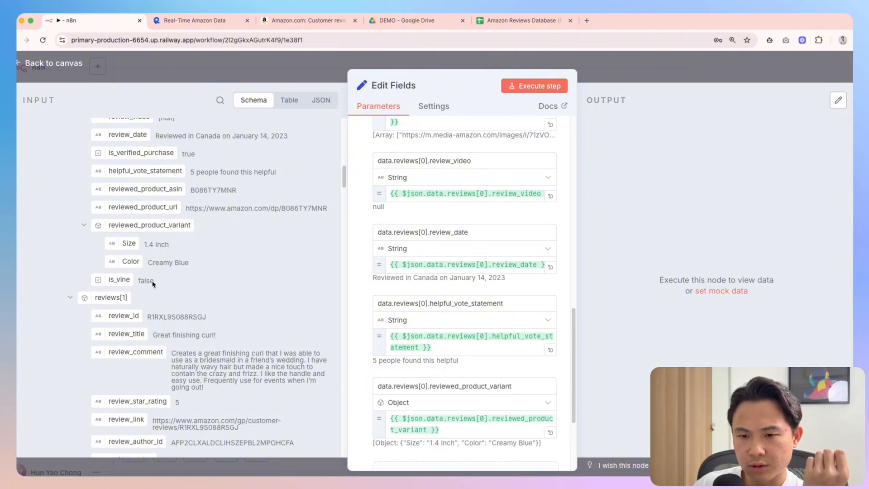
Recheck the input schema, collapsing and re-expanding the parameters group
{"action": "scroll", "coordinate": [129, 303], "scroll_direction": "down", "scroll_amount": 2}
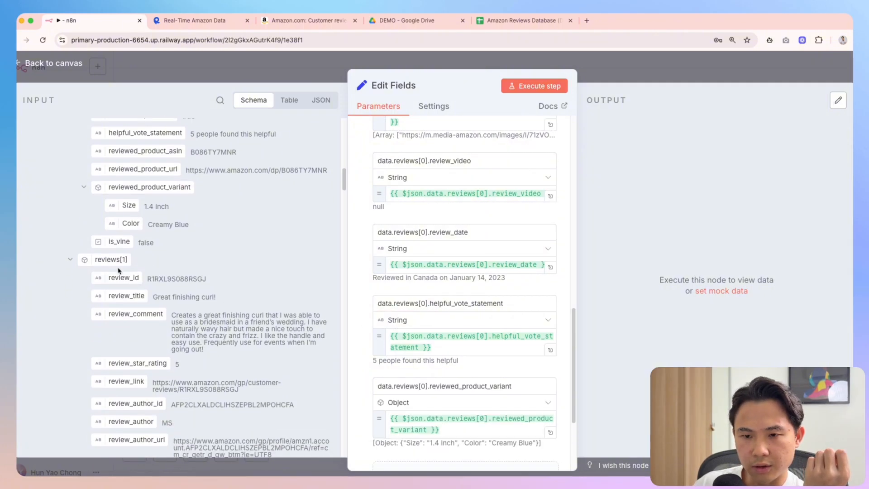
{"action": "scroll", "coordinate": [157, 276], "scroll_direction": "up", "scroll_amount": 8}
{"action": "scroll", "coordinate": [435, 294], "scroll_direction": "up", "scroll_amount": 10}
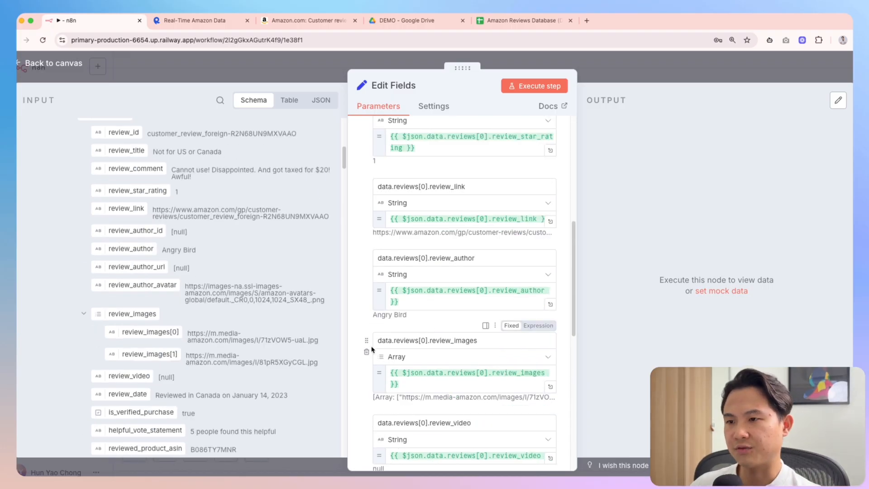
{"action": "scroll", "coordinate": [380, 274], "scroll_direction": "up", "scroll_amount": 4}
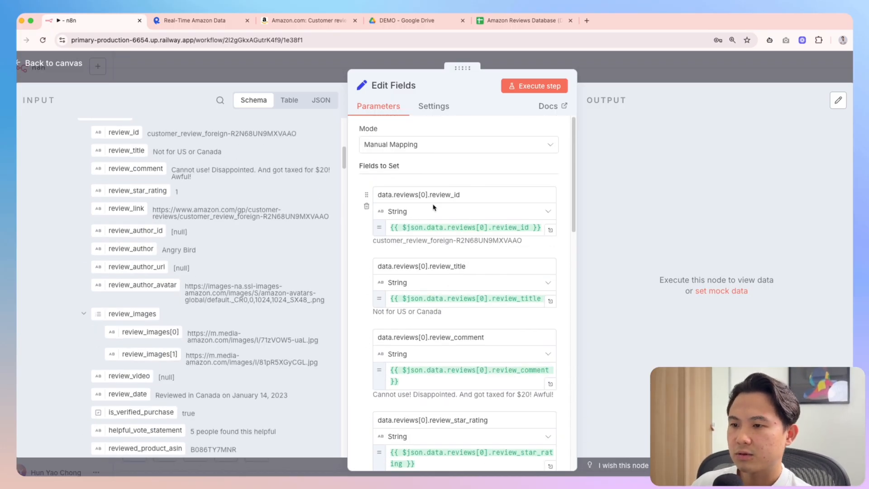
{"action": "scroll", "coordinate": [248, 240], "scroll_direction": "up", "scroll_amount": 15}
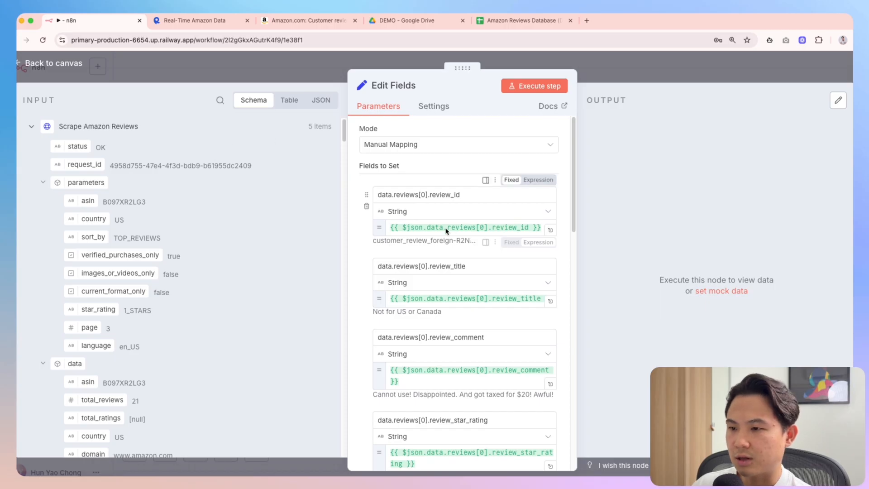
{"action": "left_click", "coordinate": [44, 183]}
{"action": "left_click", "coordinate": [43, 183]}
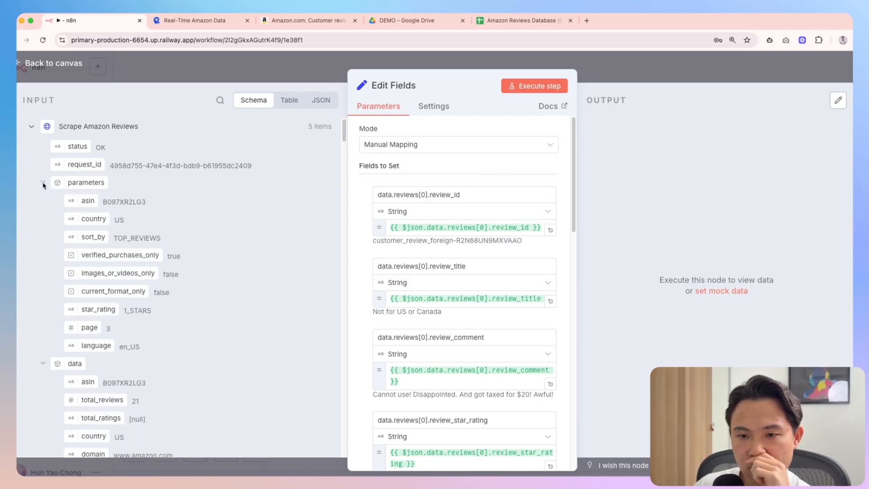
{"action": "scroll", "coordinate": [78, 226], "scroll_direction": "down", "scroll_amount": 3}
{"action": "scroll", "coordinate": [68, 236], "scroll_direction": "down", "scroll_amount": 3}
{"action": "scroll", "coordinate": [75, 181], "scroll_direction": "up", "scroll_amount": 3}
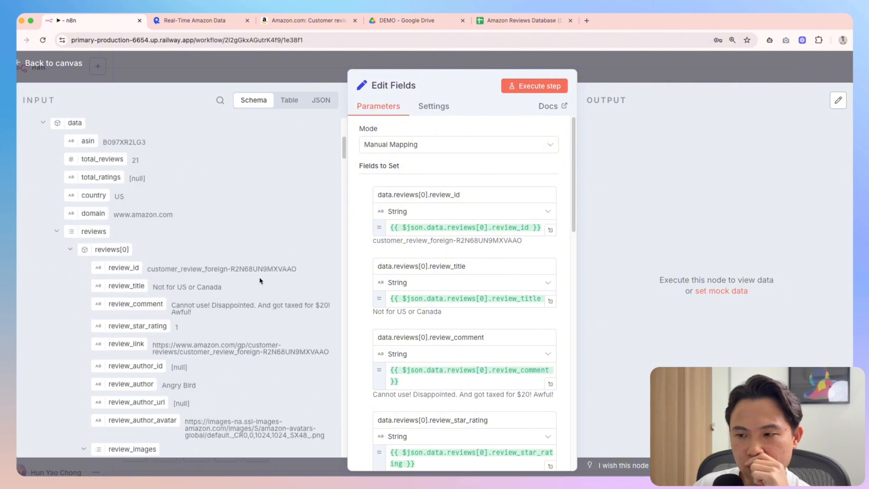
Execute the Edit Fields step and inspect its output in Table view
{"action": "left_click", "coordinate": [534, 87]}
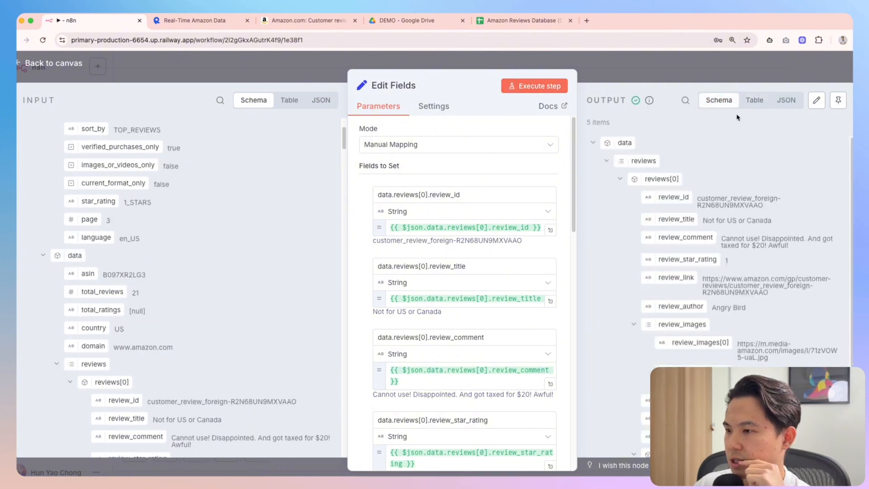
{"action": "left_click", "coordinate": [786, 100]}
{"action": "left_click", "coordinate": [755, 102]}
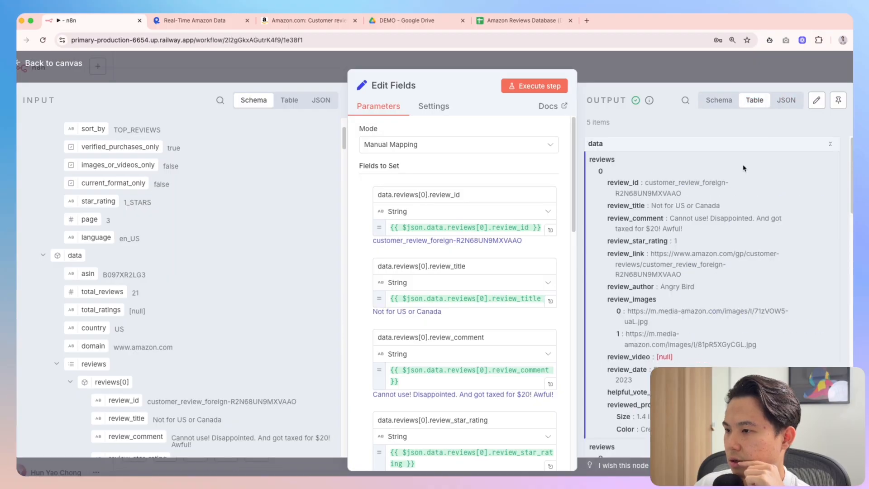
{"action": "scroll", "coordinate": [743, 190], "scroll_direction": "down", "scroll_amount": 5}
{"action": "scroll", "coordinate": [743, 209], "scroll_direction": "down", "scroll_amount": 10}
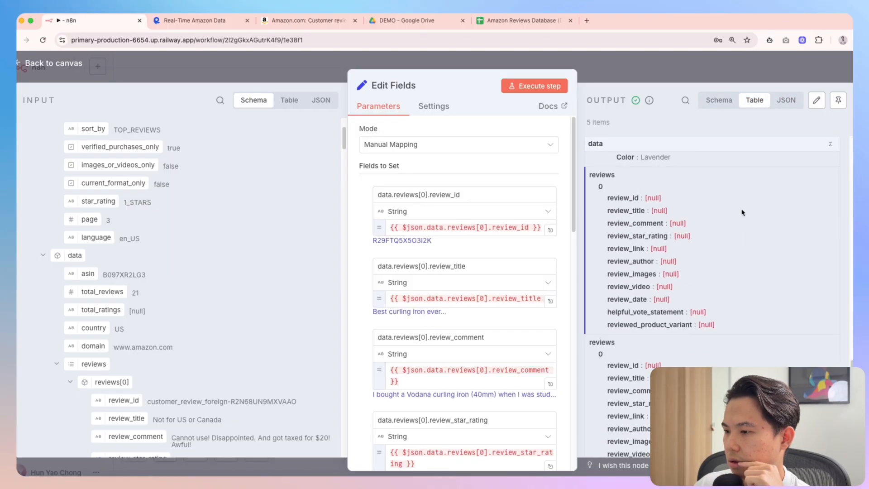
{"action": "scroll", "coordinate": [742, 213], "scroll_direction": "down", "scroll_amount": 5}
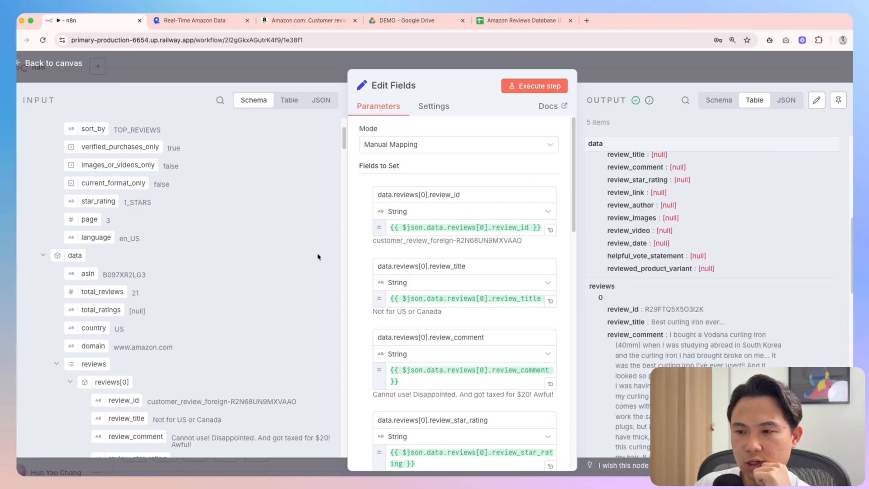
Select the reviews[0] part of the first field name, then return to the canvas
{"action": "left_click", "coordinate": [400, 195]}
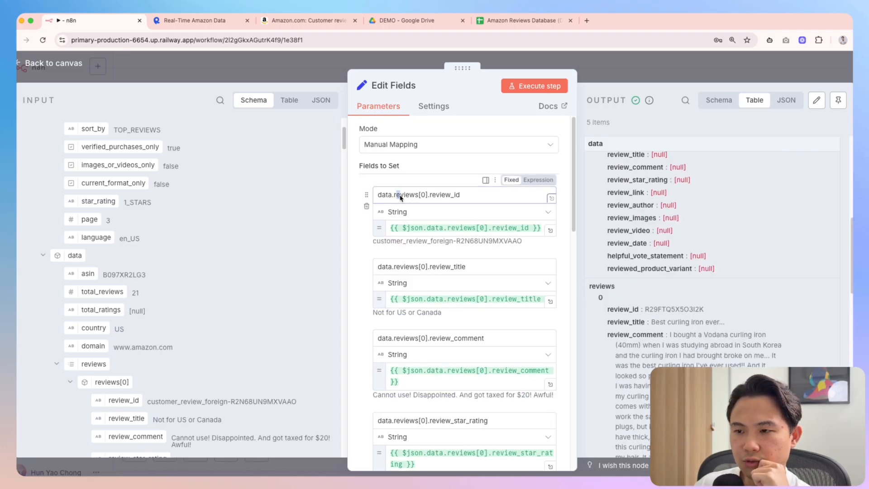
{"action": "left_click_drag", "start_coordinate": [400, 197], "coordinate": [427, 198]}
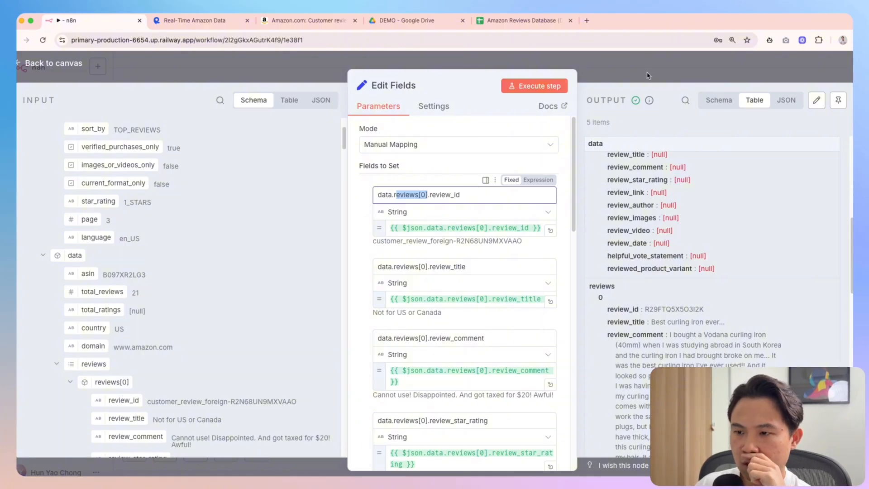
{"action": "scroll", "coordinate": [201, 214], "scroll_direction": "down", "scroll_amount": 5}
{"action": "key", "text": "Escape"}
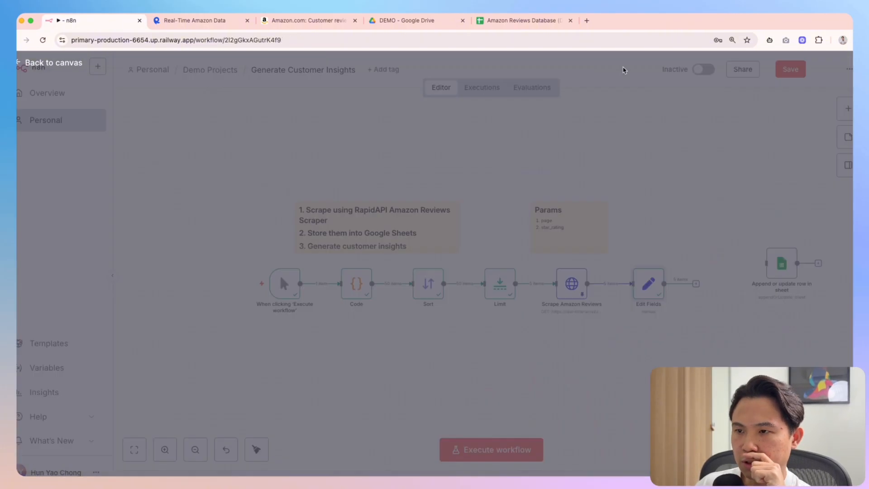
Disconnect Edit Fields, move it aside, and add a Split Out node after Scrape Amazon Reviews
{"action": "left_click", "coordinate": [617, 284]}
{"action": "left_click_drag", "start_coordinate": [649, 286], "coordinate": [716, 235]}
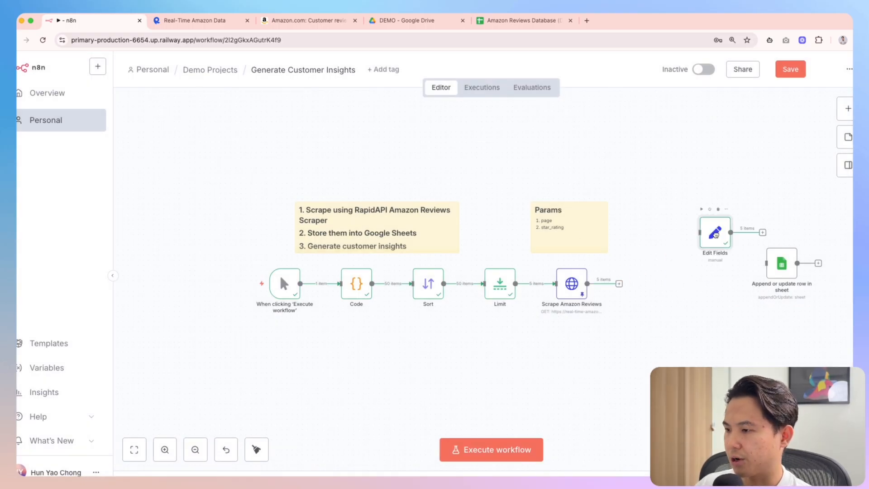
{"action": "key", "text": "Tab"}
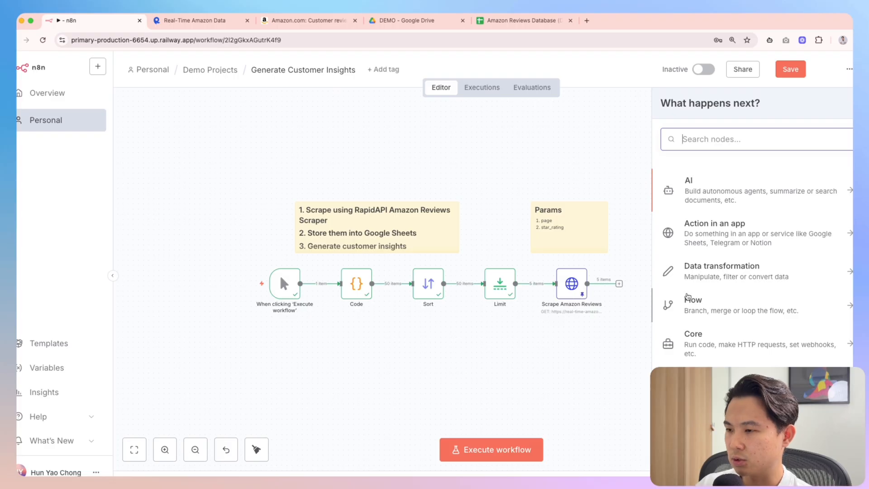
{"action": "type", "text": "split"}
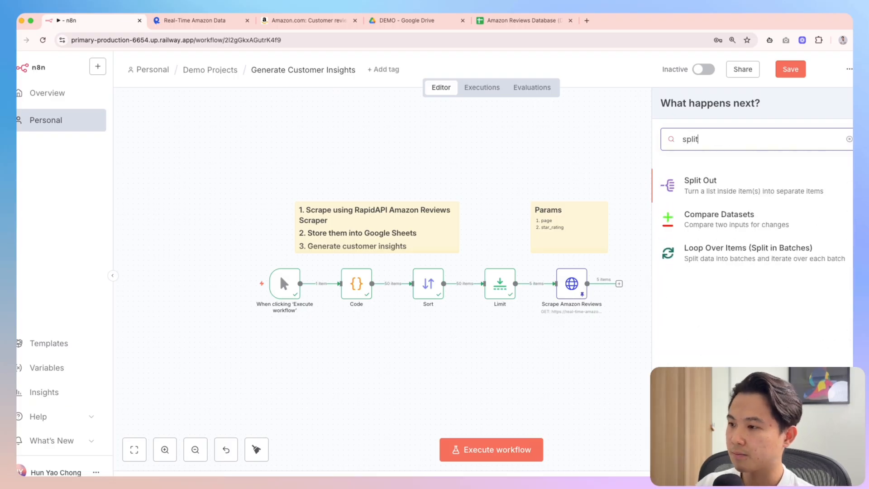
{"action": "key", "text": "Return"}
{"action": "key", "text": "Escape"}
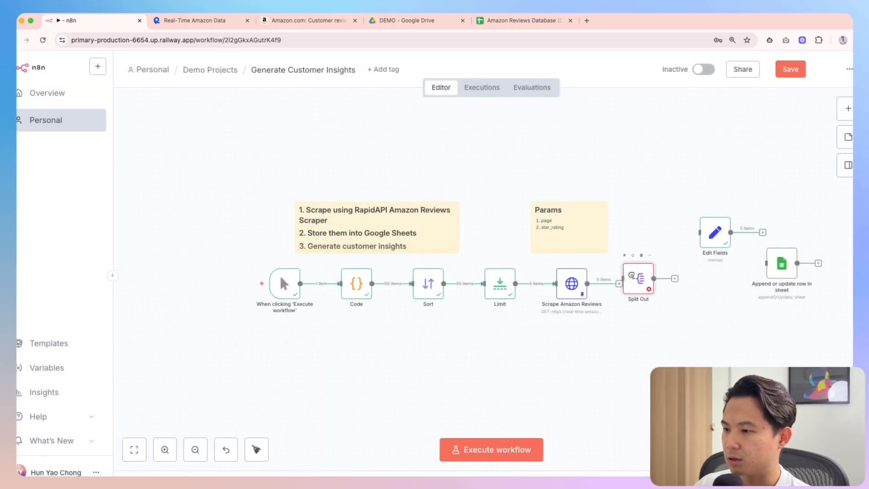
{"action": "double_click", "coordinate": [634, 285]}
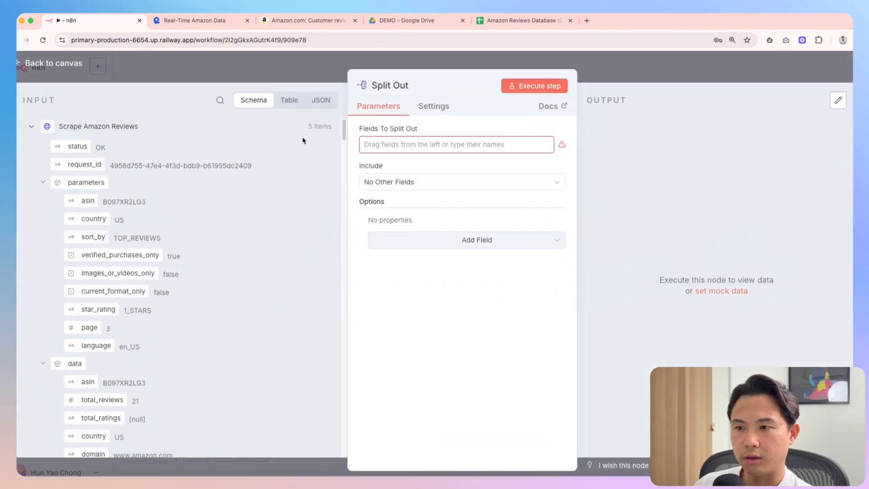
Set Split Out to split data.reviews and run it
{"action": "scroll", "coordinate": [103, 312], "scroll_direction": "down", "scroll_amount": 5}
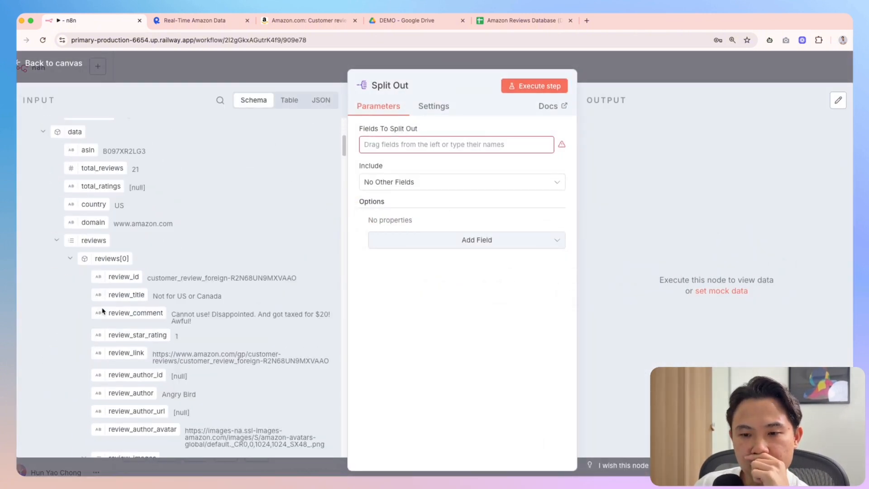
{"action": "left_click_drag", "start_coordinate": [92, 245], "coordinate": [394, 145]}
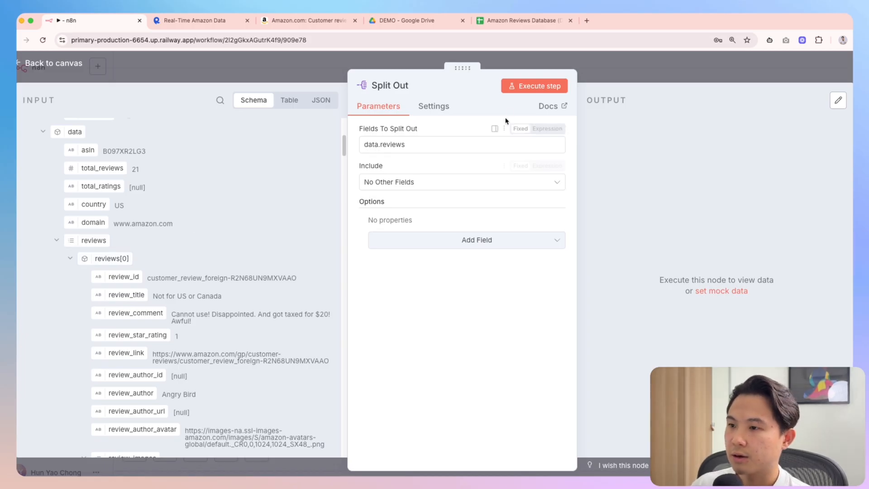
{"action": "left_click", "coordinate": [535, 86]}
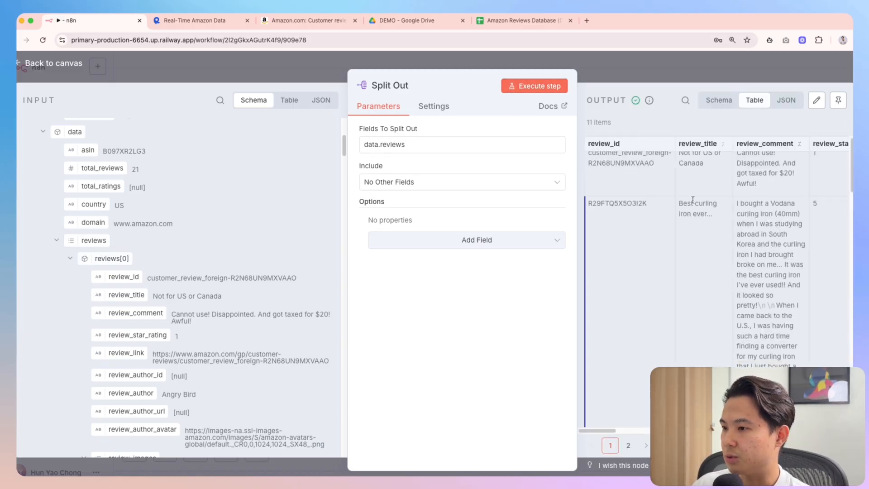
Show all 11 review items on one page, scroll the output table, and close the node
{"action": "left_click_drag", "start_coordinate": [468, 72], "coordinate": [253, 75]}
{"action": "scroll", "coordinate": [638, 274], "scroll_direction": "down", "scroll_amount": 10}
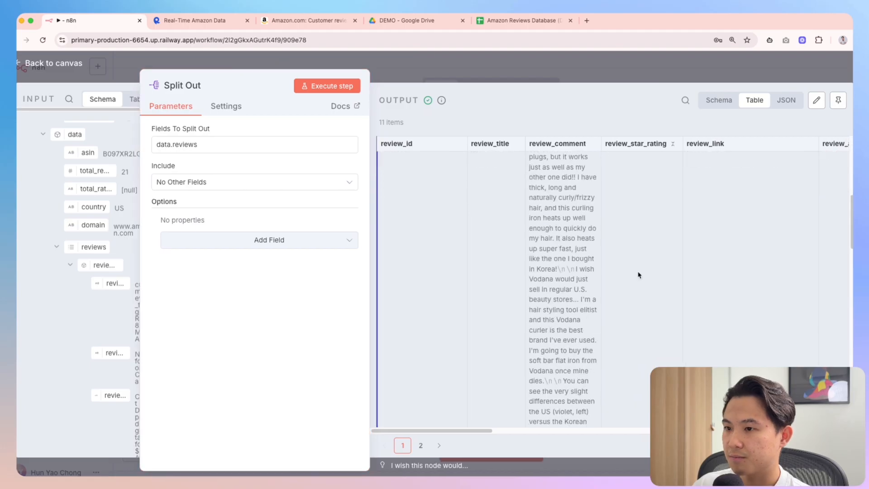
{"action": "left_click", "coordinate": [829, 445]}
{"action": "left_click", "coordinate": [823, 360]}
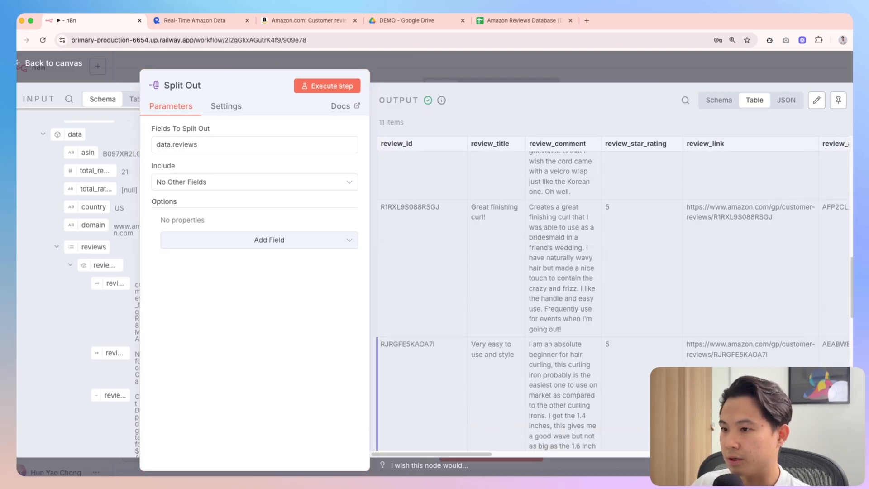
{"action": "scroll", "coordinate": [580, 316], "scroll_direction": "down", "scroll_amount": 5}
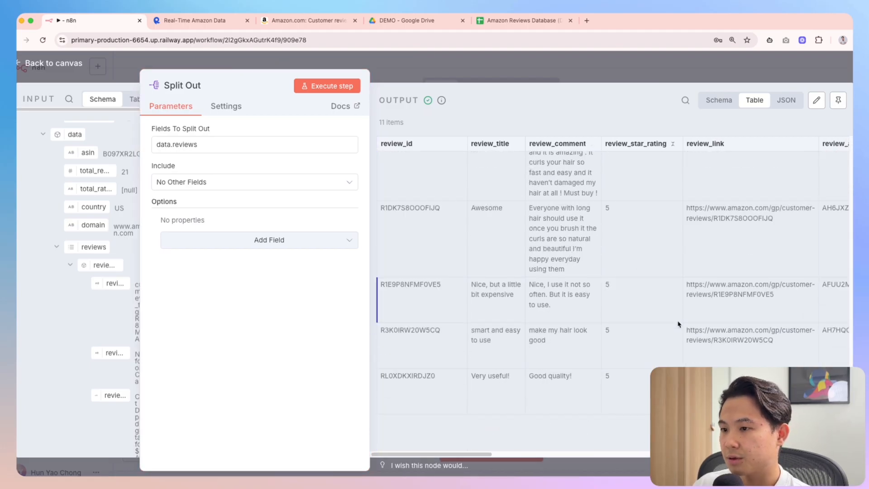
{"action": "scroll", "coordinate": [678, 324], "scroll_direction": "up", "scroll_amount": 10}
{"action": "scroll", "coordinate": [675, 325], "scroll_direction": "down", "scroll_amount": 1}
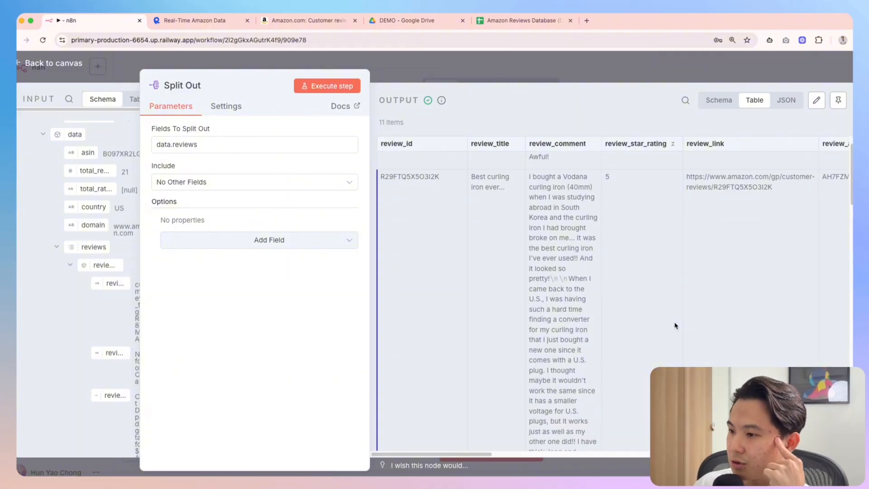
{"action": "scroll", "coordinate": [674, 325], "scroll_direction": "down", "scroll_amount": 8}
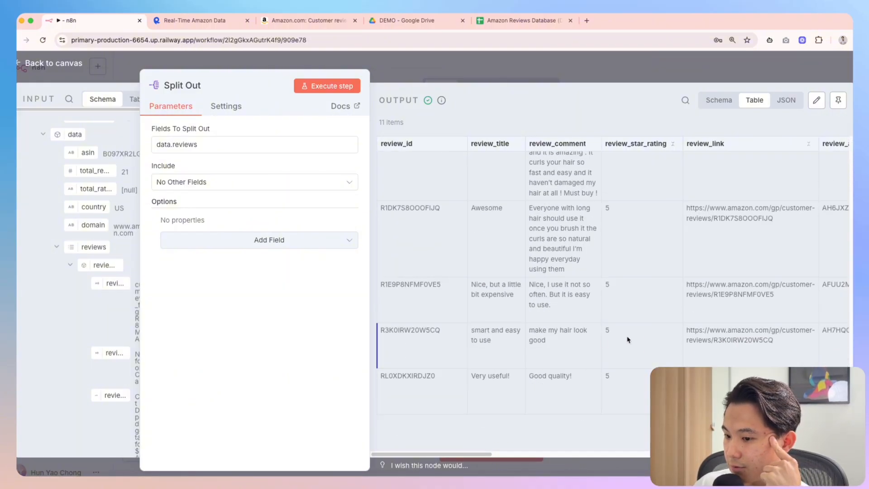
{"action": "scroll", "coordinate": [620, 344], "scroll_direction": "down", "scroll_amount": 8}
{"action": "scroll", "coordinate": [616, 349], "scroll_direction": "right", "scroll_amount": 3}
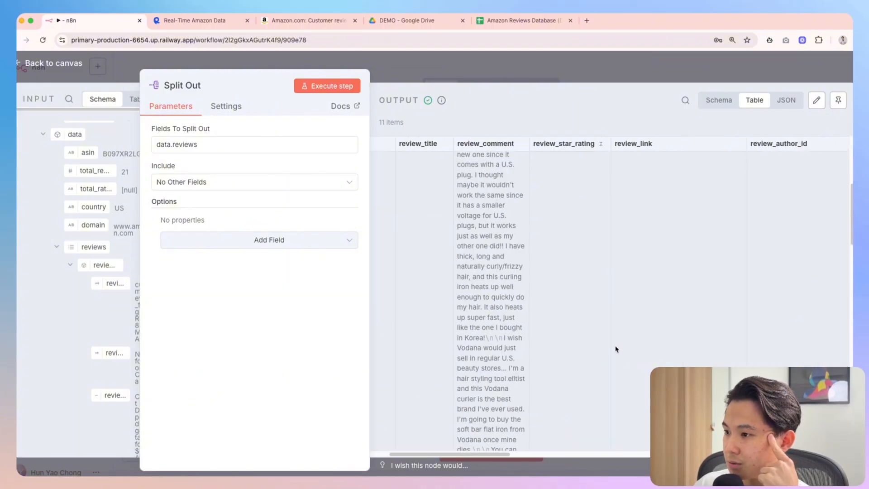
{"action": "scroll", "coordinate": [615, 349], "scroll_direction": "right", "scroll_amount": 10}
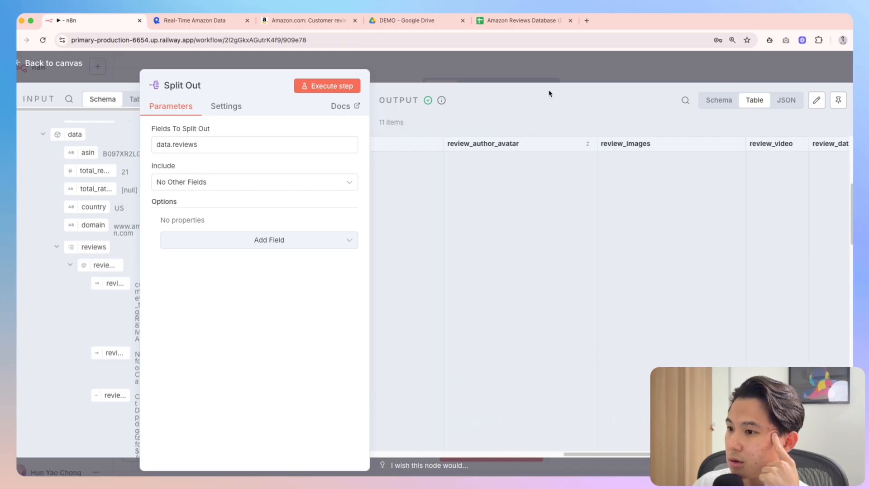
{"action": "left_click", "coordinate": [550, 87]}
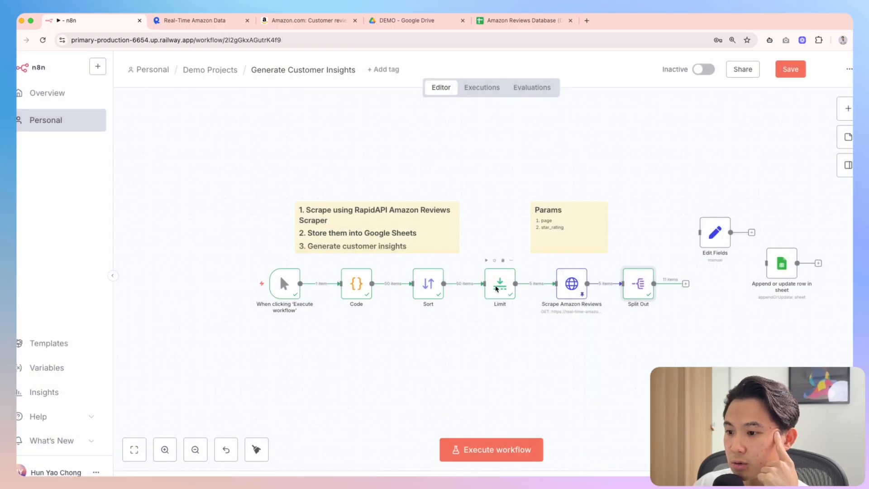
Open the Limit node and check its page and star-rating values, like page 3 with 1_STARS
{"action": "double_click", "coordinate": [496, 289]}
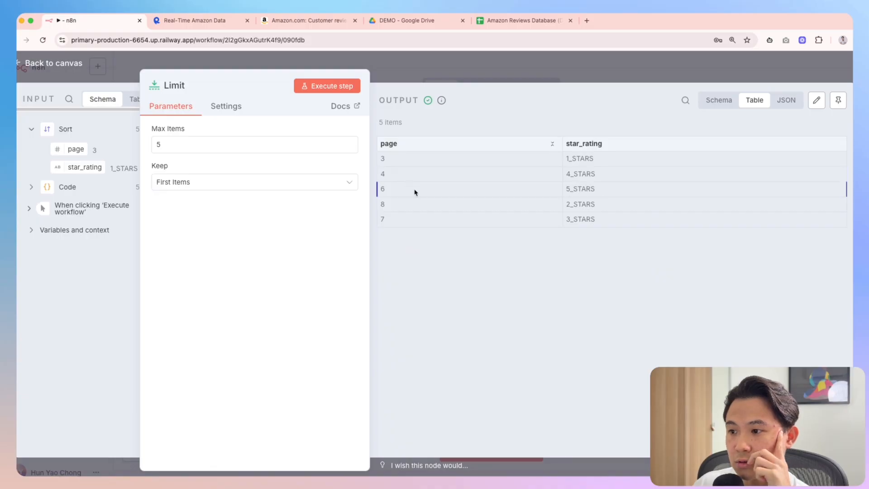
{"action": "left_click_drag", "start_coordinate": [601, 206], "coordinate": [400, 208]}
{"action": "left_click", "coordinate": [557, 277]}
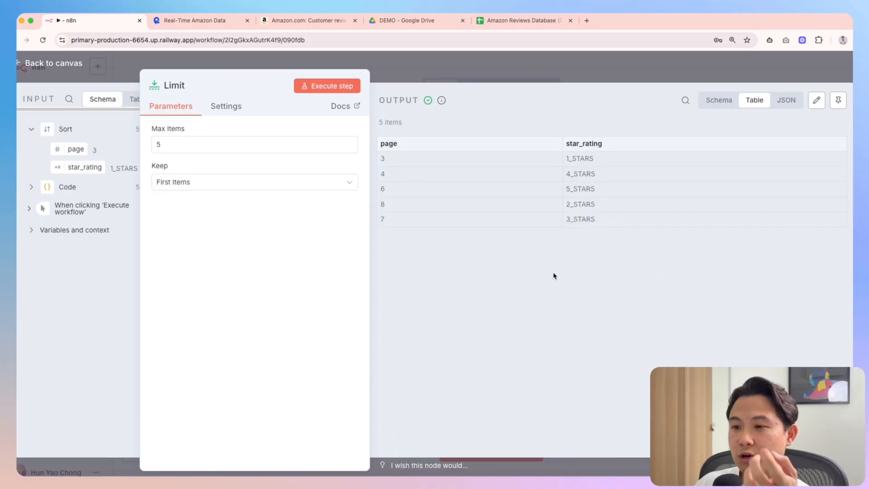
{"action": "left_click_drag", "start_coordinate": [605, 163], "coordinate": [566, 161]}
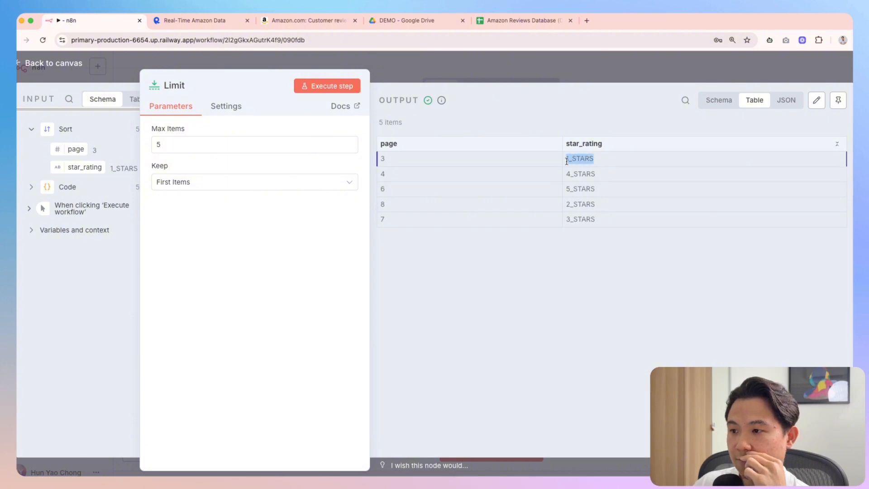
{"action": "left_click_drag", "start_coordinate": [620, 192], "coordinate": [566, 190]}
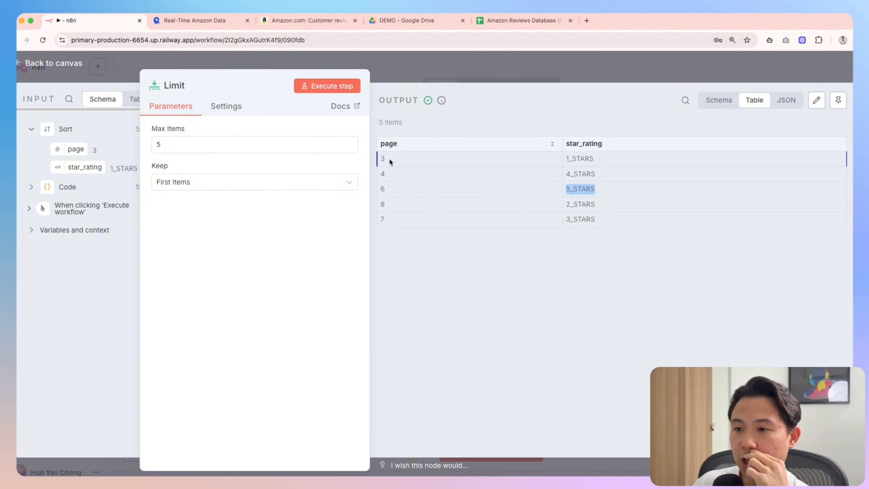
{"action": "left_click_drag", "start_coordinate": [389, 160], "coordinate": [379, 161]}
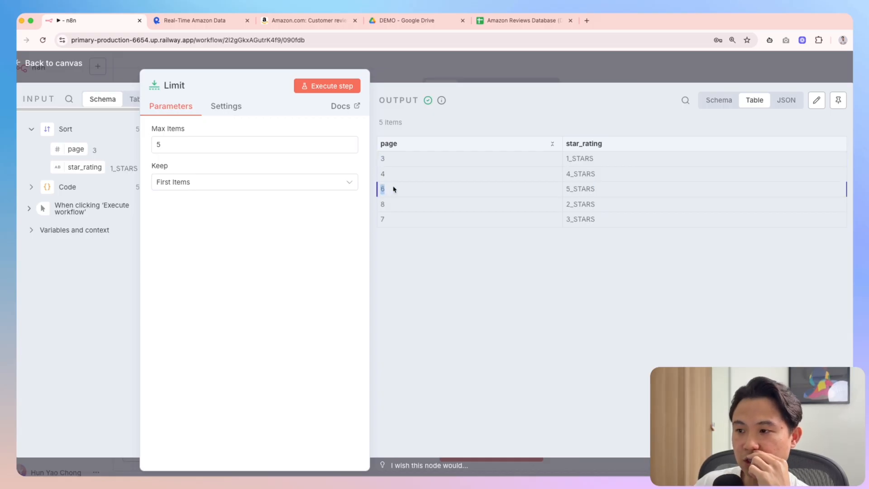
{"action": "left_click", "coordinate": [607, 208]}
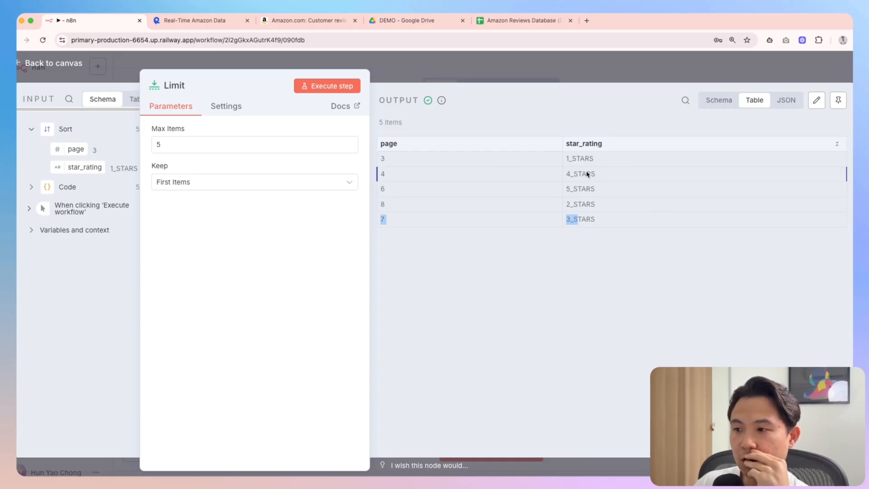
Check the 4_STARS and page 7 entries, then bring up the Amazon reviews page
{"action": "left_click_drag", "start_coordinate": [596, 173], "coordinate": [567, 172]}
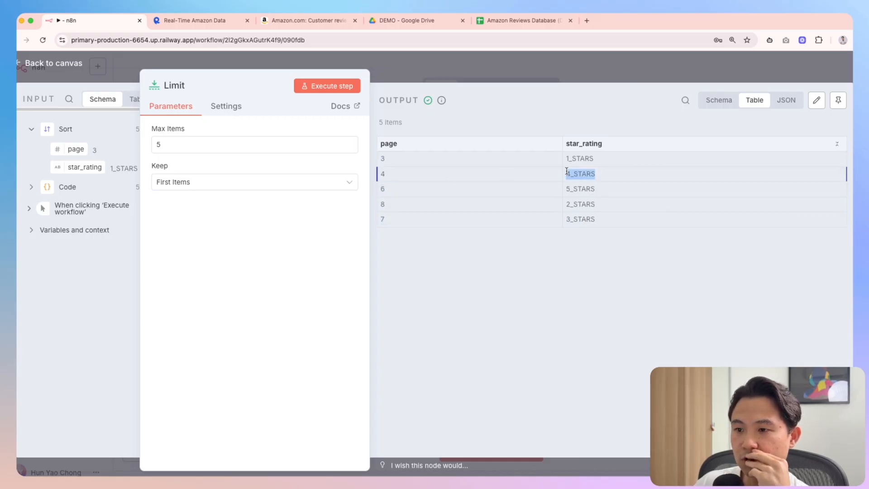
{"action": "left_click", "coordinate": [390, 176]}
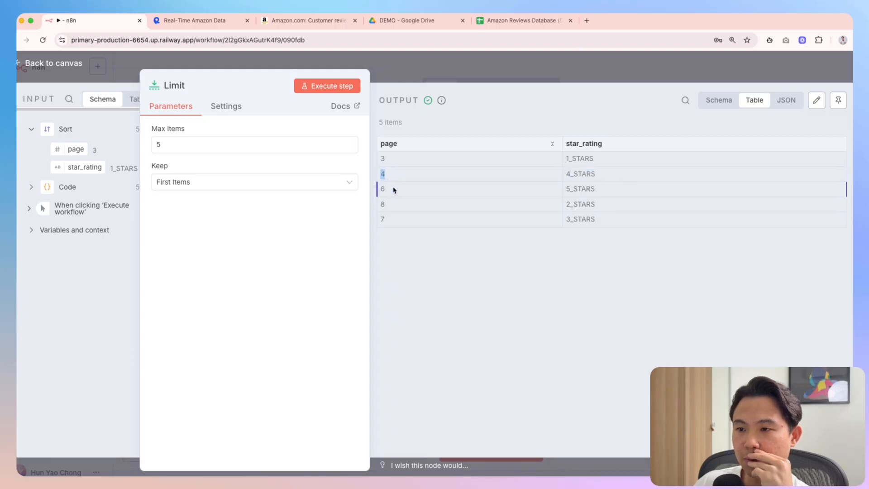
{"action": "double_click", "coordinate": [380, 219]}
{"action": "left_click", "coordinate": [432, 265]}
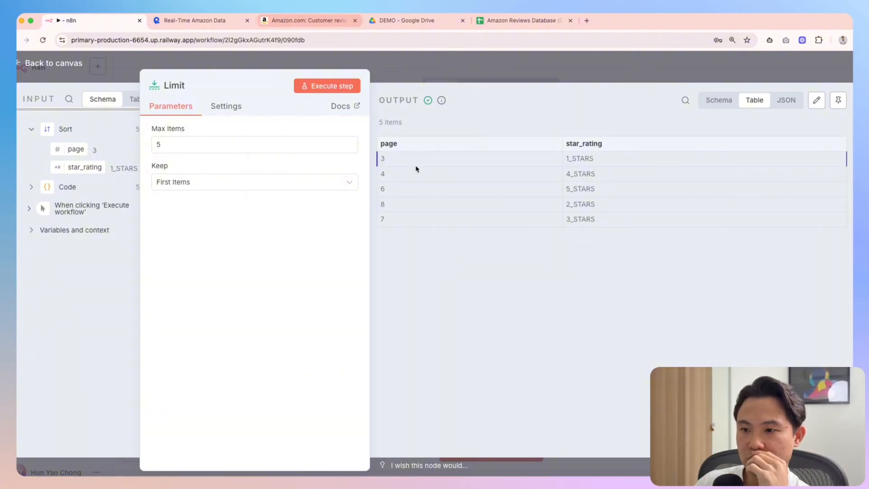
{"action": "left_click_drag", "start_coordinate": [592, 175], "coordinate": [551, 177]}
{"action": "left_click", "coordinate": [289, 22]}
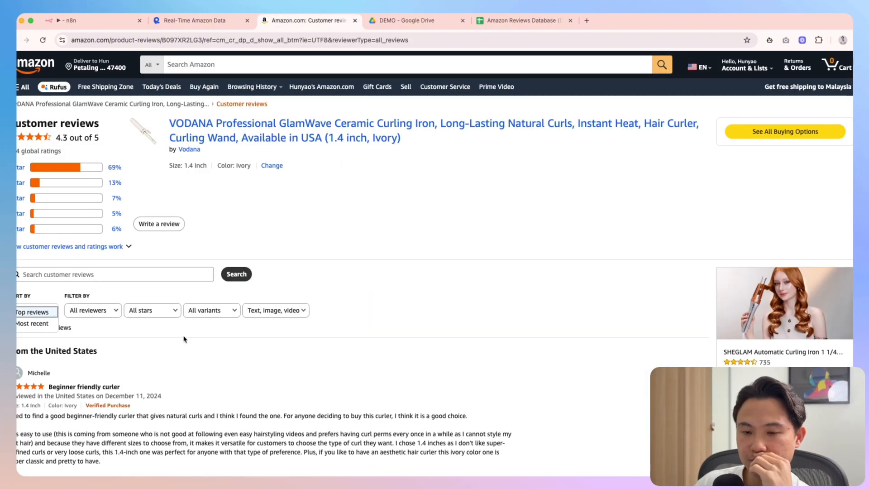
Filter the VODANA curling iron reviews to '4 star only'
{"action": "scroll", "coordinate": [184, 344], "scroll_direction": "down", "scroll_amount": 10}
{"action": "scroll", "coordinate": [176, 364], "scroll_direction": "up", "scroll_amount": 10}
{"action": "scroll", "coordinate": [107, 284], "scroll_direction": "up", "scroll_amount": 3}
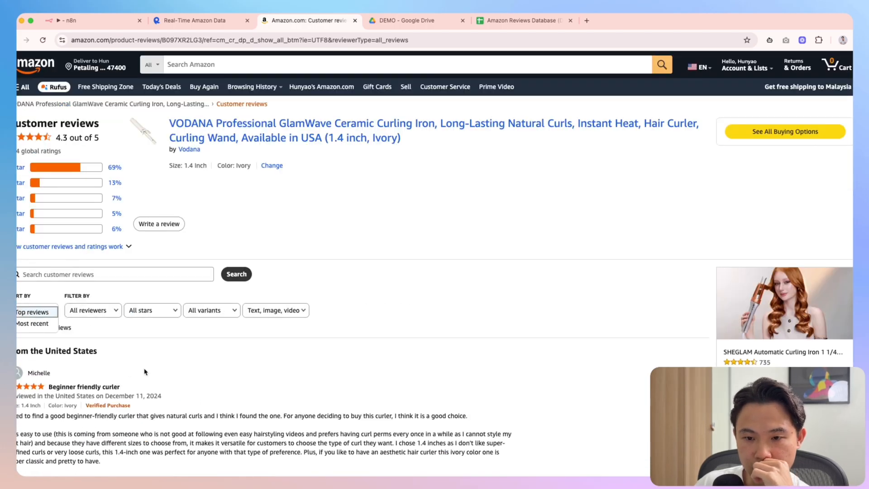
{"action": "left_click", "coordinate": [140, 311]}
{"action": "left_click", "coordinate": [155, 337]}
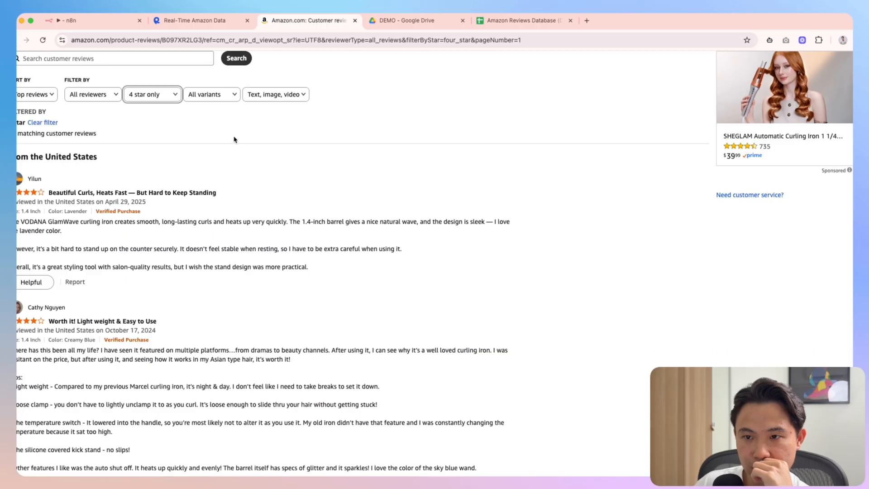
{"action": "scroll", "coordinate": [226, 150], "scroll_direction": "up", "scroll_amount": 2}
{"action": "left_click", "coordinate": [209, 167]}
{"action": "left_click", "coordinate": [178, 245]}
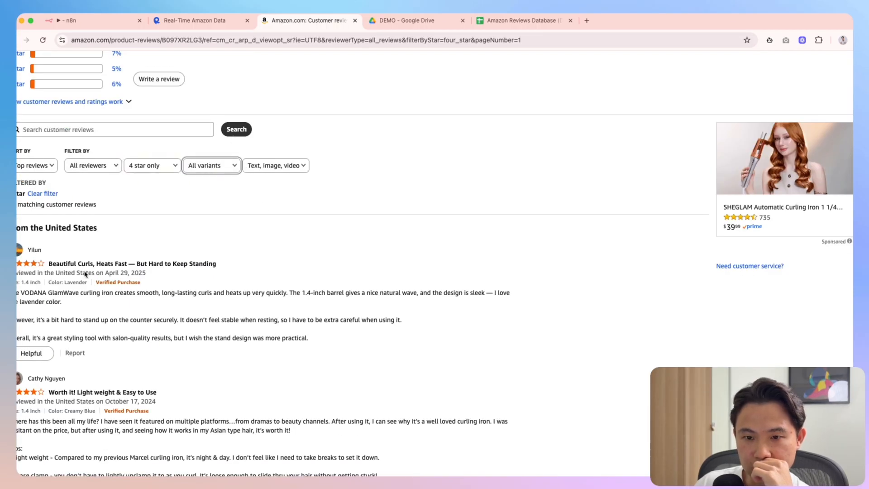
{"action": "scroll", "coordinate": [84, 274], "scroll_direction": "down", "scroll_amount": 15}
{"action": "scroll", "coordinate": [105, 284], "scroll_direction": "up", "scroll_amount": 12}
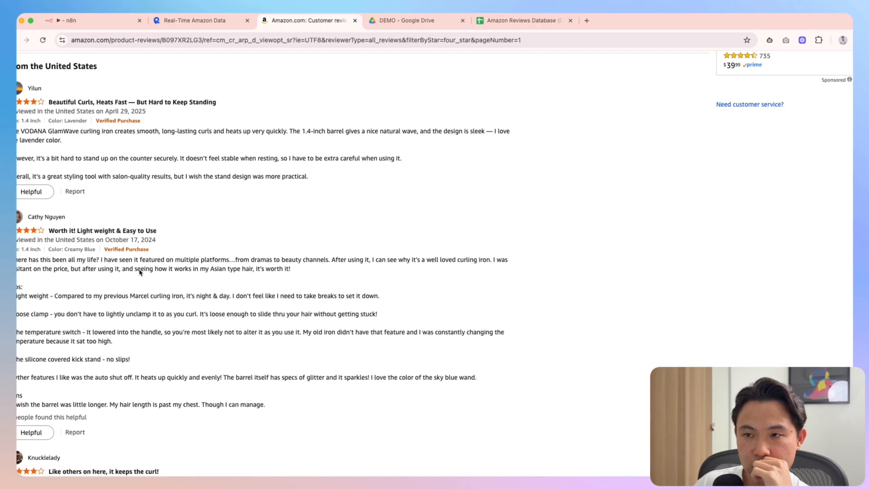
Glance back at n8n, then scroll through the 4-star reviews
{"action": "left_click", "coordinate": [86, 21]}
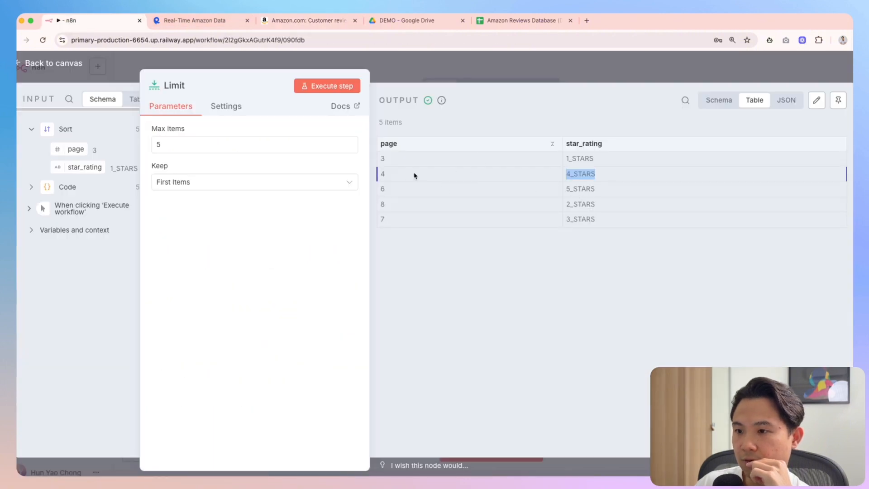
{"action": "left_click", "coordinate": [290, 22]}
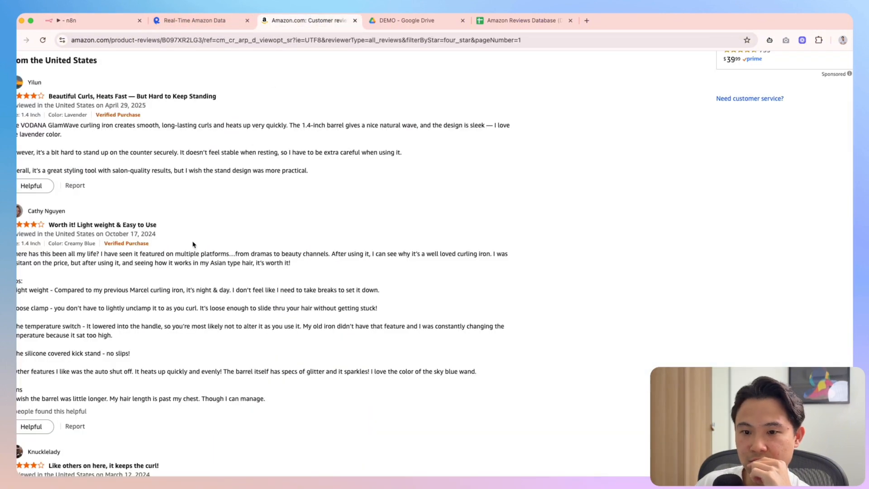
{"action": "scroll", "coordinate": [192, 247], "scroll_direction": "down", "scroll_amount": 10}
{"action": "scroll", "coordinate": [129, 327], "scroll_direction": "down", "scroll_amount": 7}
{"action": "scroll", "coordinate": [90, 426], "scroll_direction": "down", "scroll_amount": 5}
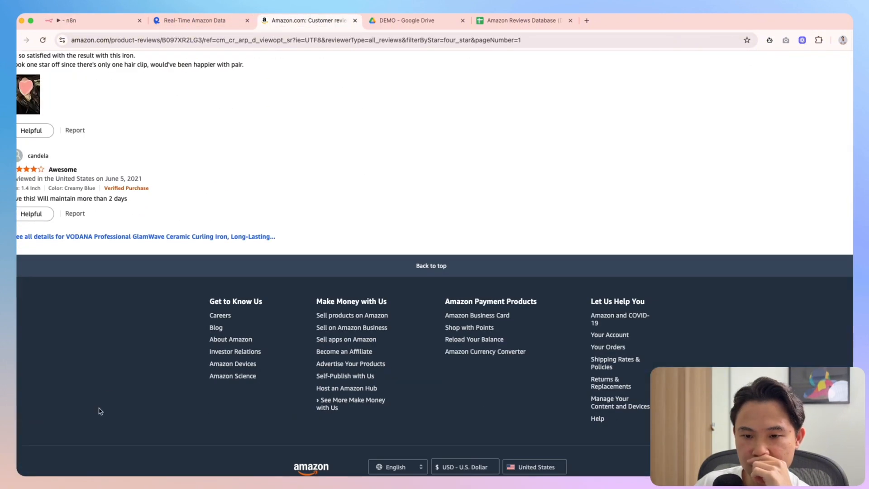
{"action": "scroll", "coordinate": [104, 394], "scroll_direction": "up", "scroll_amount": 5}
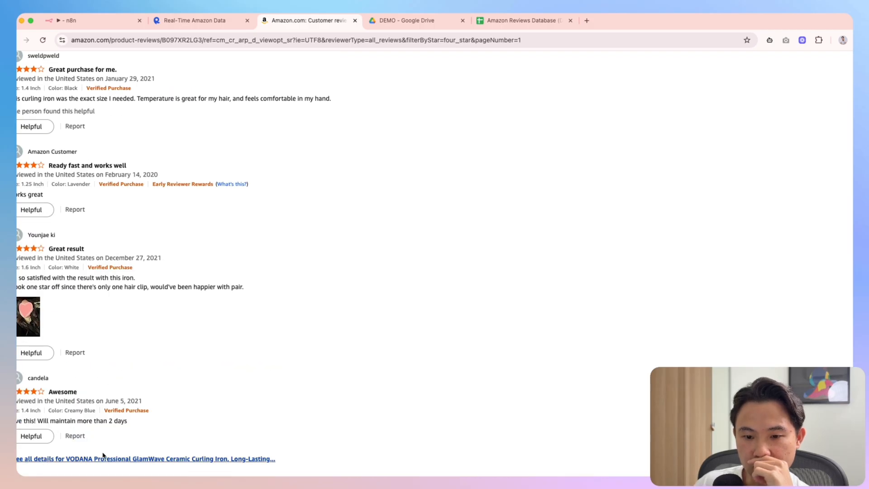
{"action": "scroll", "coordinate": [136, 403], "scroll_direction": "up", "scroll_amount": 15}
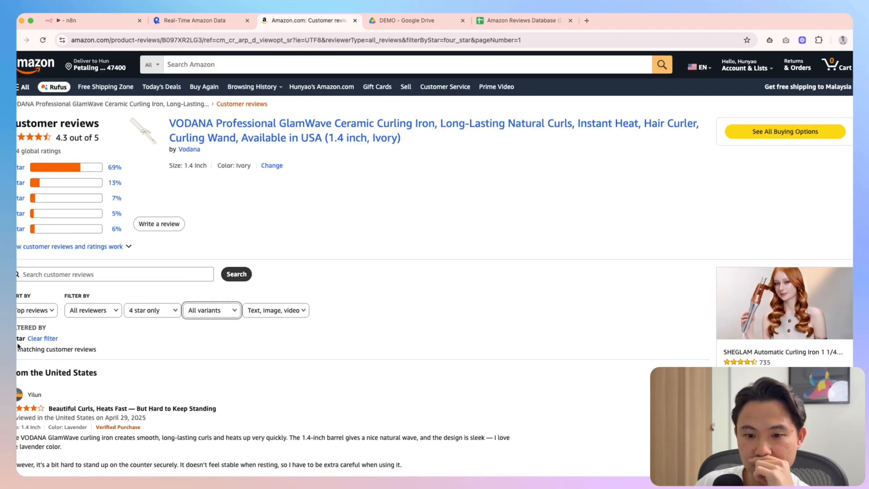
{"action": "scroll", "coordinate": [178, 354], "scroll_direction": "down", "scroll_amount": 20}
{"action": "scroll", "coordinate": [184, 352], "scroll_direction": "up", "scroll_amount": 5}
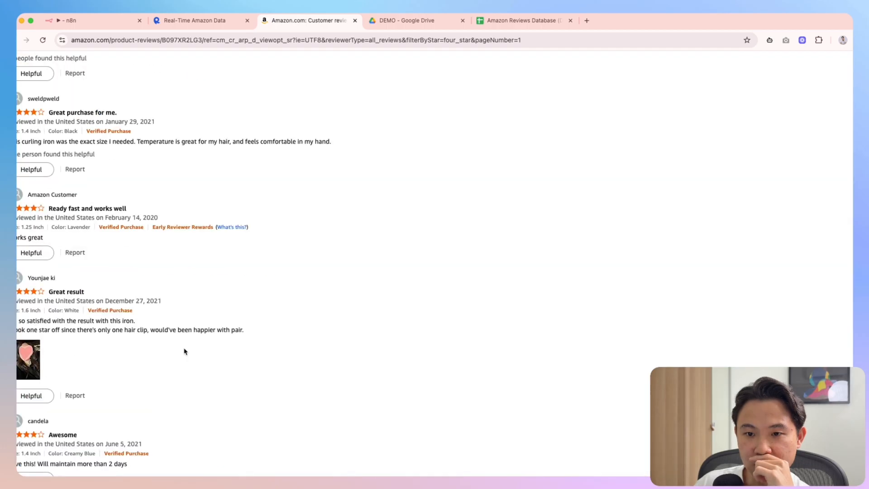
{"action": "scroll", "coordinate": [68, 408], "scroll_direction": "down", "scroll_amount": 3}
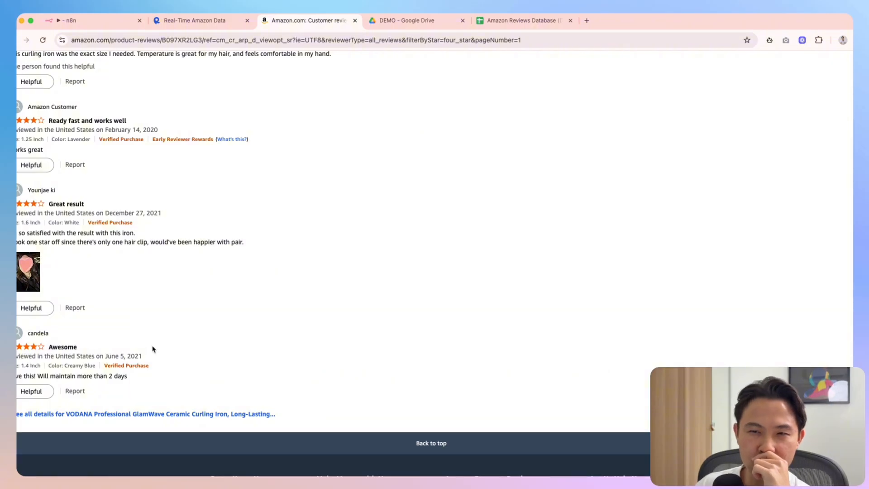
{"action": "scroll", "coordinate": [154, 348], "scroll_direction": "up", "scroll_amount": 10}
{"action": "scroll", "coordinate": [162, 342], "scroll_direction": "up", "scroll_amount": 5}
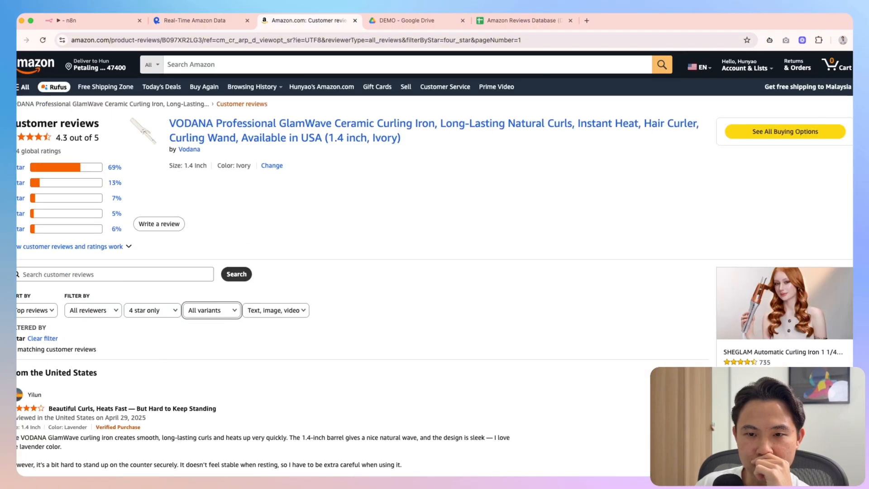
Highlight the 7% row of the rating breakdown and return to the n8n Limit node
{"action": "left_click_drag", "start_coordinate": [118, 183], "coordinate": [158, 193]}
{"action": "left_click", "coordinate": [172, 198]}
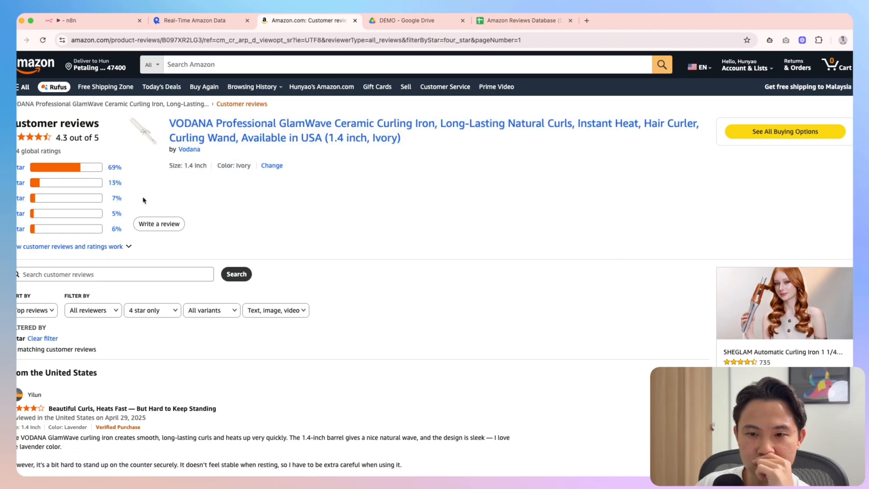
{"action": "left_click_drag", "start_coordinate": [19, 199], "coordinate": [127, 216]}
{"action": "left_click", "coordinate": [85, 21]}
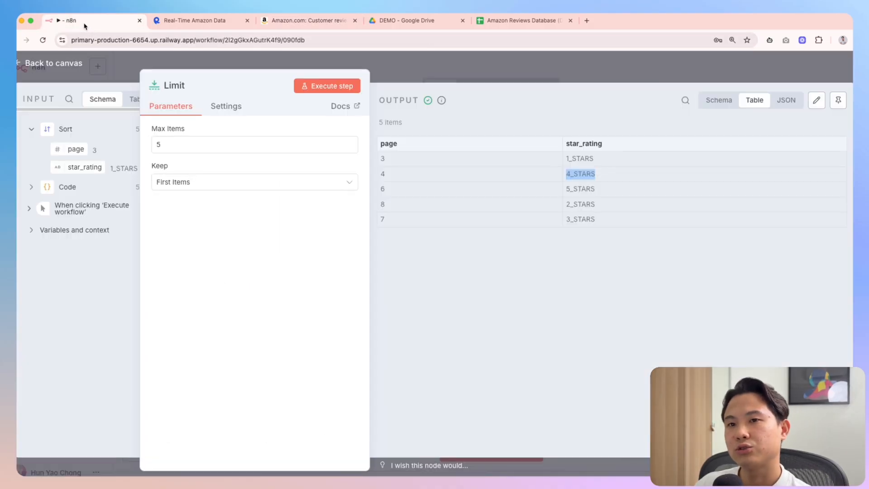
Insert the old Edit Fields node between Split Out and the sheet step and run it
{"action": "left_click", "coordinate": [622, 70]}
{"action": "scroll", "coordinate": [639, 297], "scroll_direction": "right", "scroll_amount": 3}
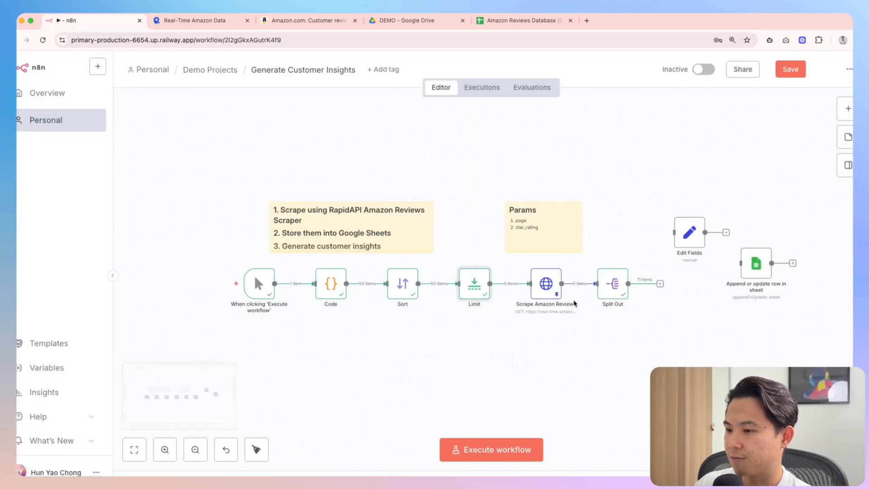
{"action": "scroll", "coordinate": [547, 305], "scroll_direction": "right", "scroll_amount": 3}
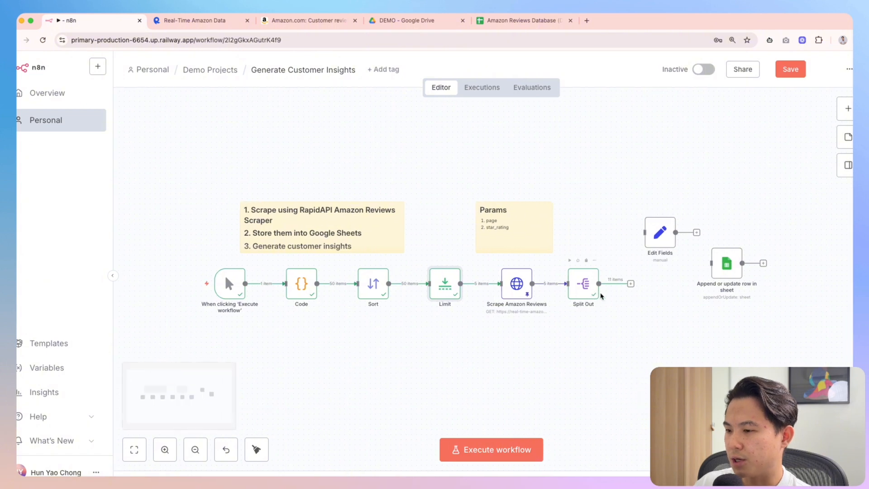
{"action": "left_click", "coordinate": [583, 294]}
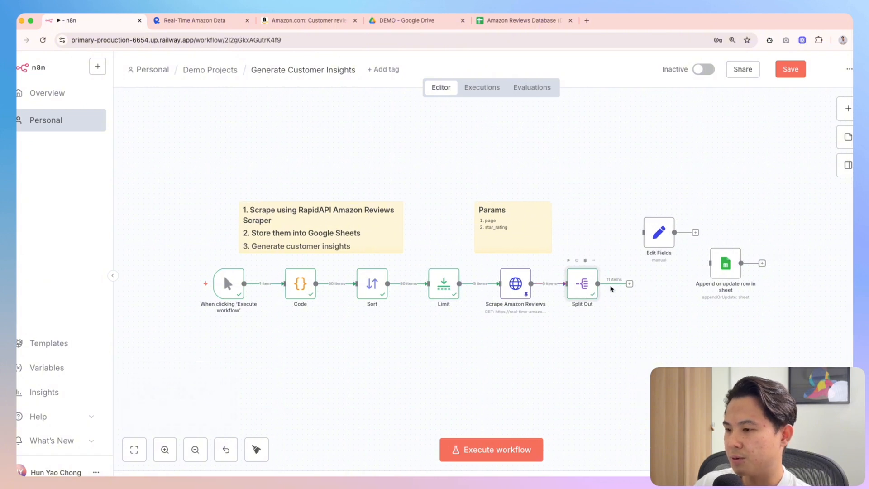
{"action": "left_click_drag", "start_coordinate": [661, 246], "coordinate": [639, 283]}
{"action": "left_click", "coordinate": [634, 261]}
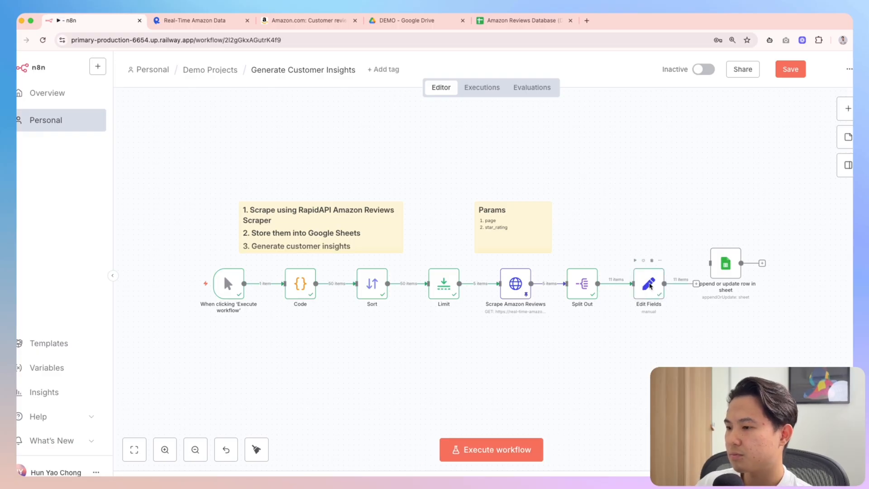
{"action": "double_click", "coordinate": [649, 284]}
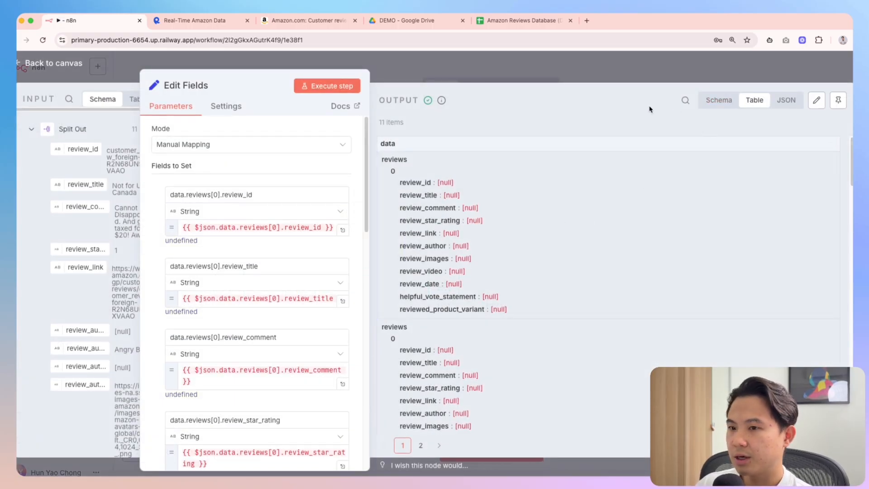
Replace the review_id expression with the review_id input field
{"action": "left_click_drag", "start_coordinate": [263, 68], "coordinate": [553, 68]}
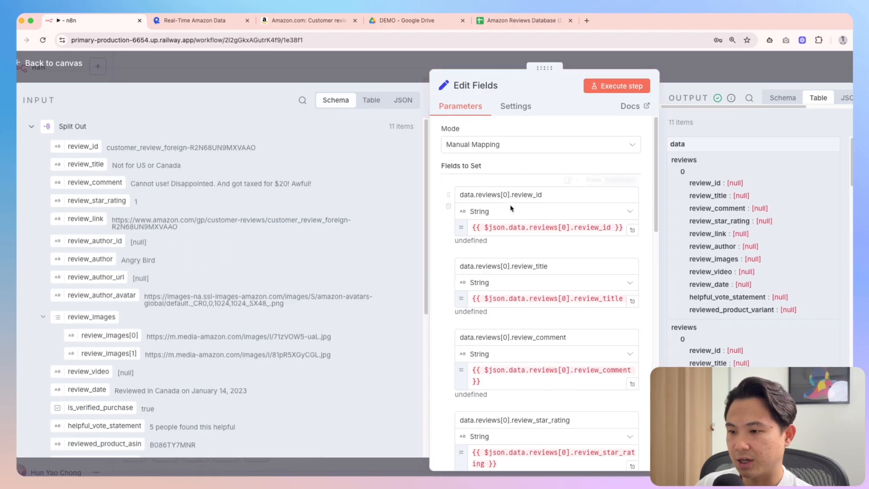
{"action": "left_click", "coordinate": [511, 227]}
{"action": "key", "text": "ctrl+a"}
{"action": "key", "text": "BackSpace"}
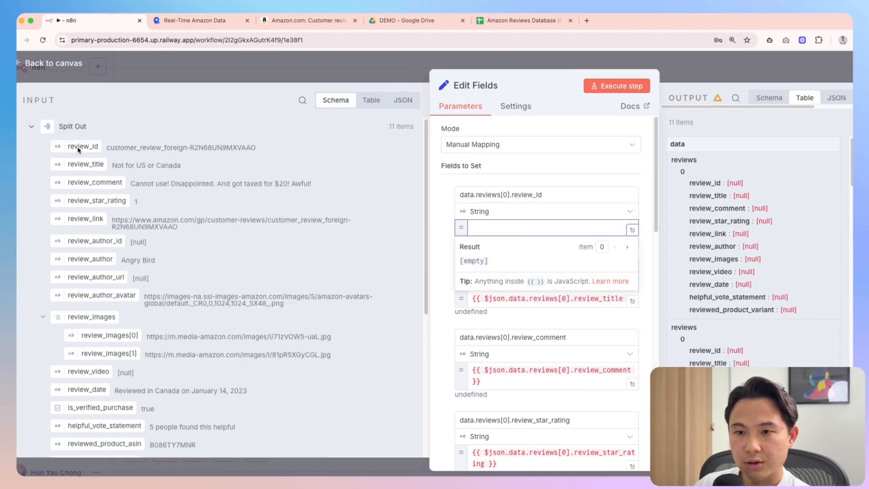
{"action": "left_click_drag", "start_coordinate": [78, 149], "coordinate": [498, 227]}
{"action": "key", "text": "Escape"}
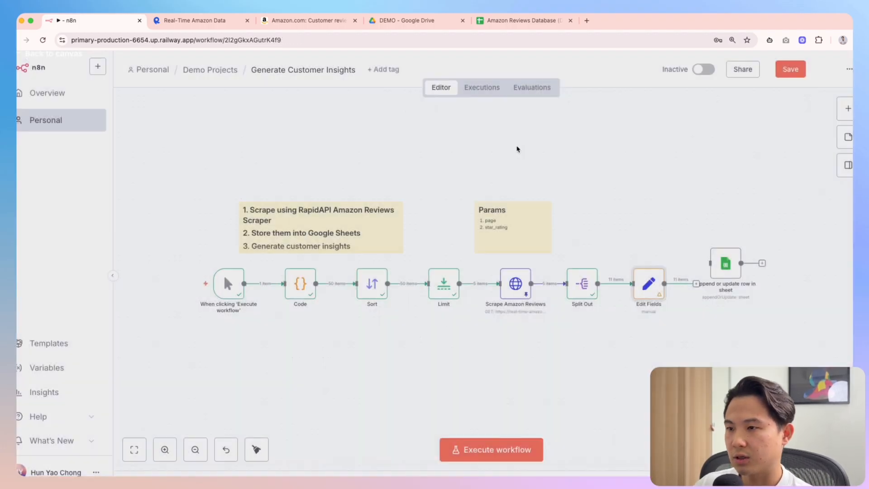
Delete the old Edit Fields node and place a new Edit Fields (Set) node after Split Out
{"action": "key", "text": "Delete"}
{"action": "key", "text": "Tab"}
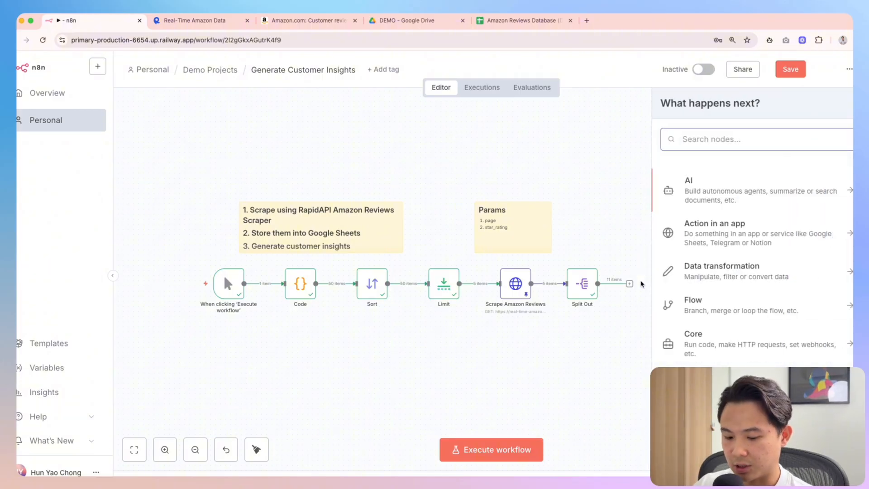
{"action": "type", "text": "set"}
{"action": "key", "text": "Return"}
{"action": "left_click_drag", "start_coordinate": [660, 298], "coordinate": [646, 289]}
Map review_id, review_title, review_comment, rating, review_link and review_author into the new Edit Fields
{"action": "double_click", "coordinate": [643, 290]}
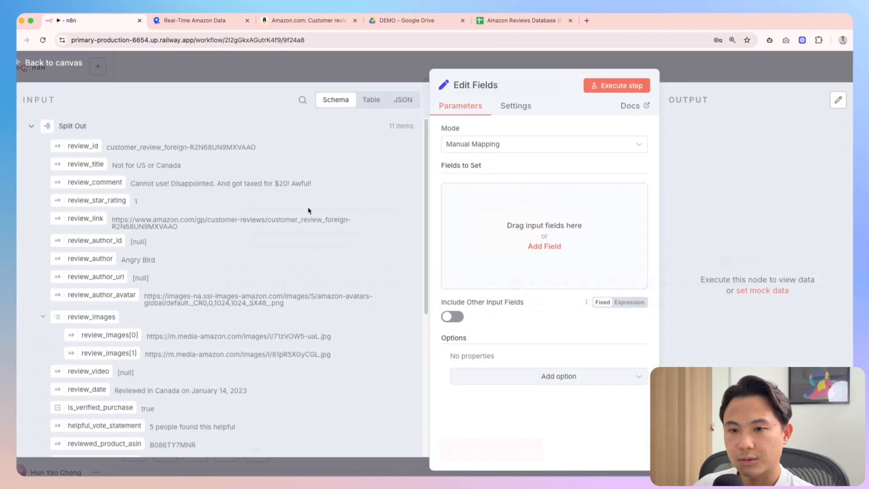
{"action": "left_click_drag", "start_coordinate": [80, 148], "coordinate": [521, 219]}
{"action": "left_click_drag", "start_coordinate": [59, 161], "coordinate": [483, 279]}
{"action": "left_click_drag", "start_coordinate": [94, 182], "coordinate": [523, 337]}
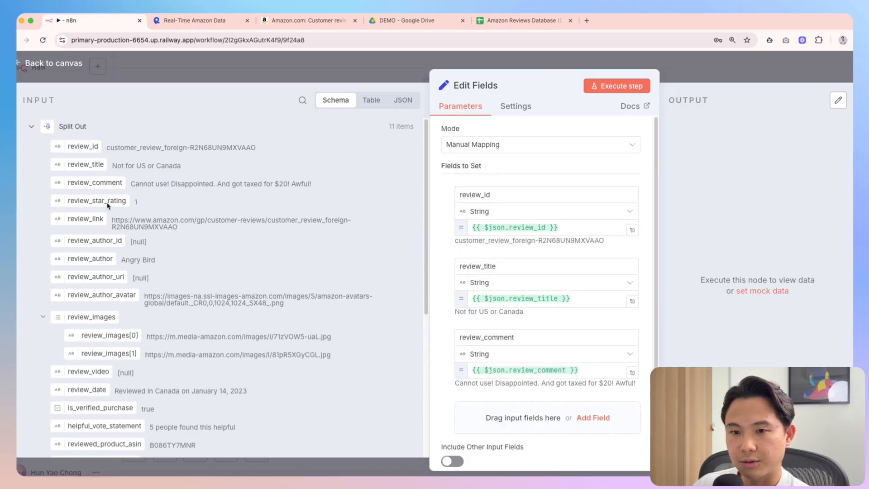
{"action": "left_click_drag", "start_coordinate": [96, 203], "coordinate": [521, 412]}
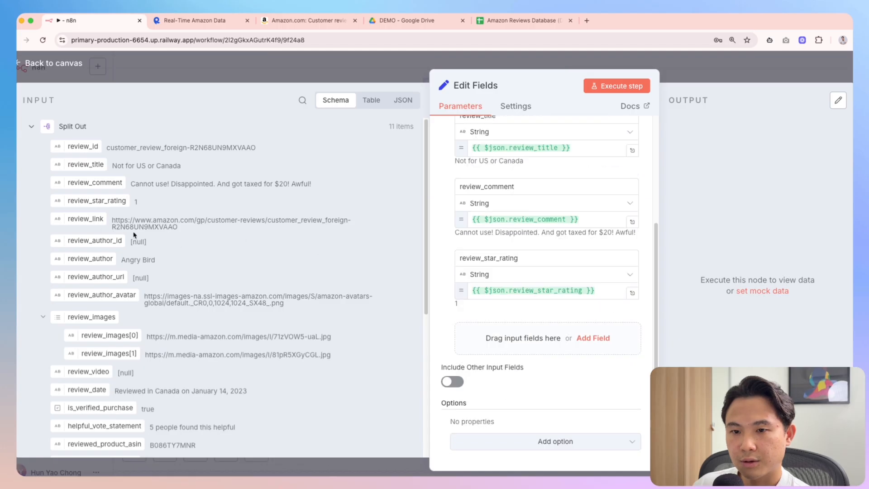
{"action": "left_click_drag", "start_coordinate": [85, 221], "coordinate": [521, 337]}
{"action": "left_click_drag", "start_coordinate": [88, 252], "coordinate": [500, 411]}
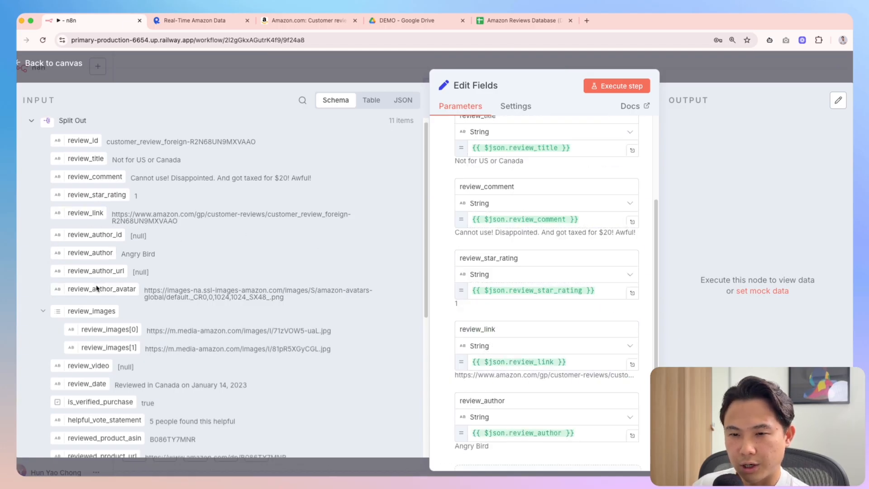
Map the remaining review fields through reviewed_product_variant
{"action": "scroll", "coordinate": [97, 288], "scroll_direction": "down", "scroll_amount": 2}
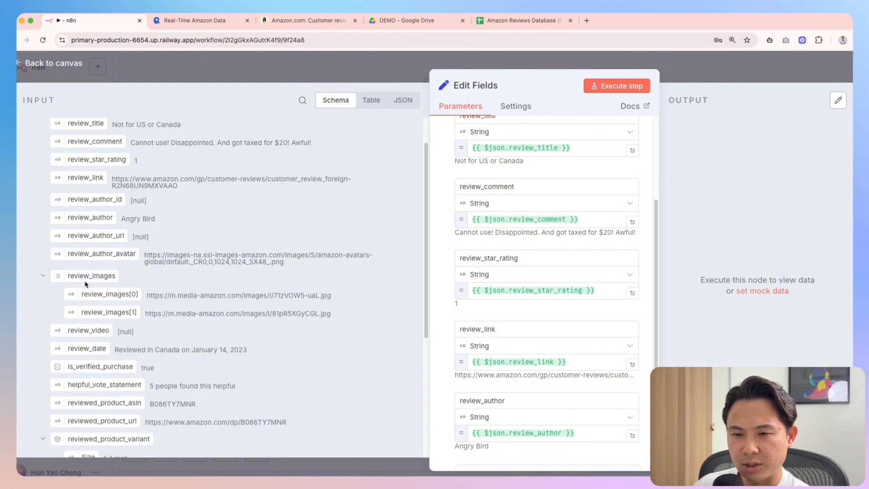
{"action": "scroll", "coordinate": [104, 292], "scroll_direction": "down", "scroll_amount": 1}
{"action": "left_click_drag", "start_coordinate": [90, 266], "coordinate": [510, 442]}
{"action": "scroll", "coordinate": [210, 352], "scroll_direction": "down", "scroll_amount": 4}
{"action": "left_click_drag", "start_coordinate": [65, 237], "coordinate": [506, 403]}
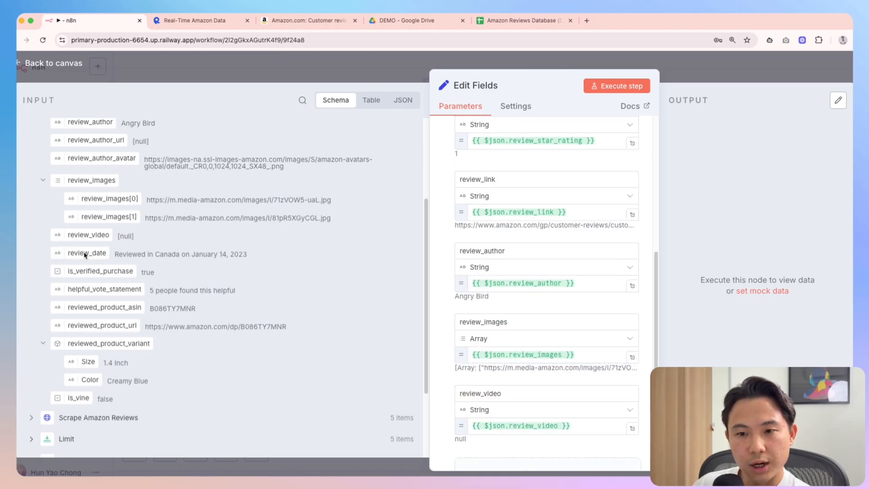
{"action": "left_click_drag", "start_coordinate": [83, 255], "coordinate": [553, 462]}
{"action": "scroll", "coordinate": [97, 269], "scroll_direction": "down", "scroll_amount": 1}
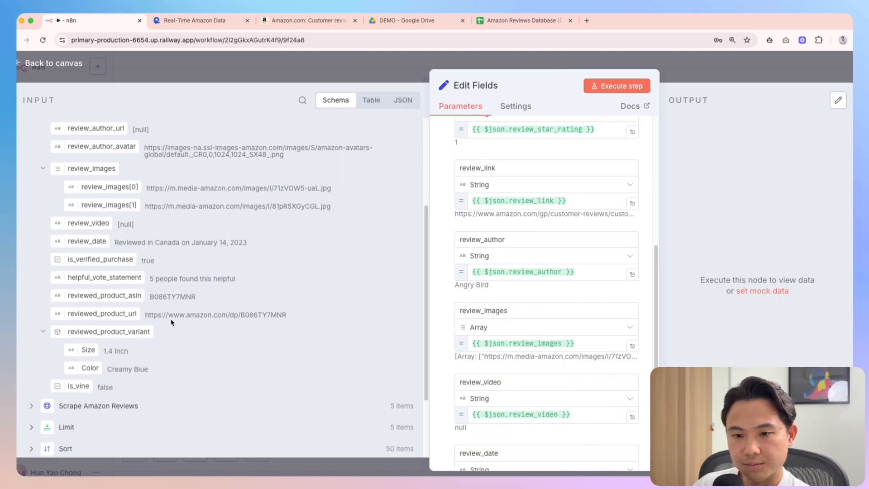
{"action": "scroll", "coordinate": [98, 269], "scroll_direction": "down", "scroll_amount": 3}
{"action": "left_click_drag", "start_coordinate": [93, 200], "coordinate": [525, 437]}
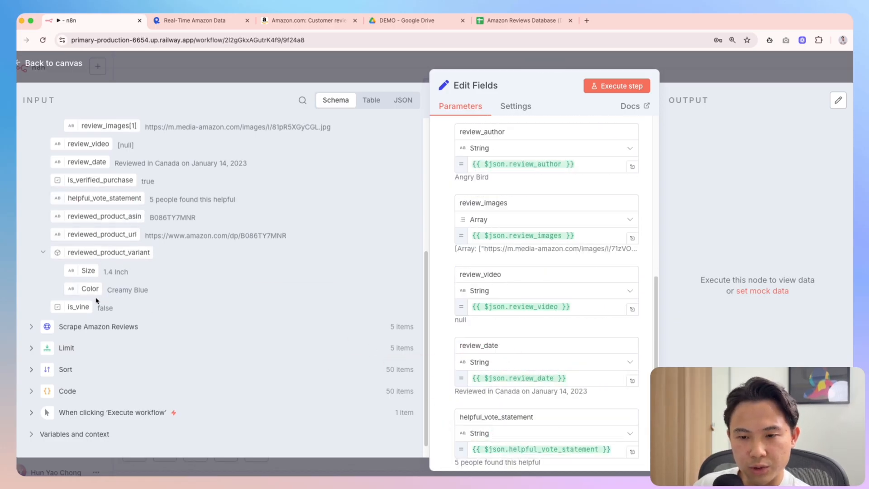
{"action": "left_click_drag", "start_coordinate": [89, 261], "coordinate": [552, 355]}
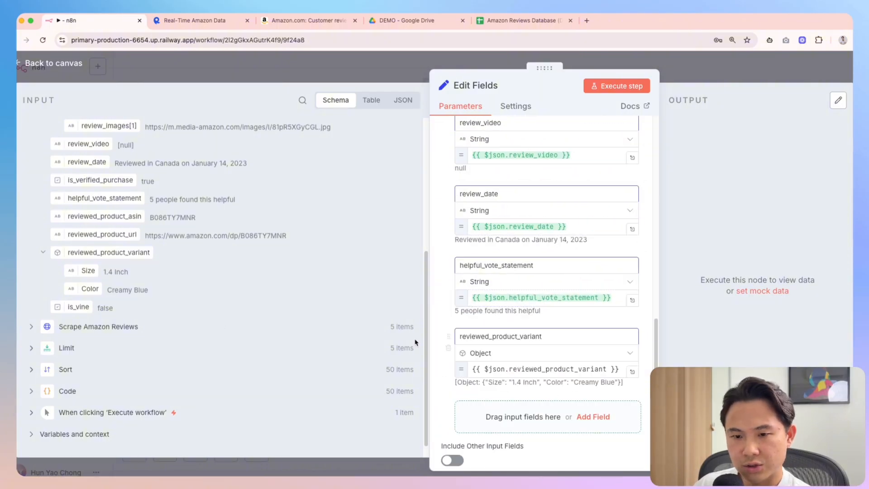
Run Edit Fields for the 11 items, then run the append-to-sheet step
{"action": "left_click", "coordinate": [612, 86]}
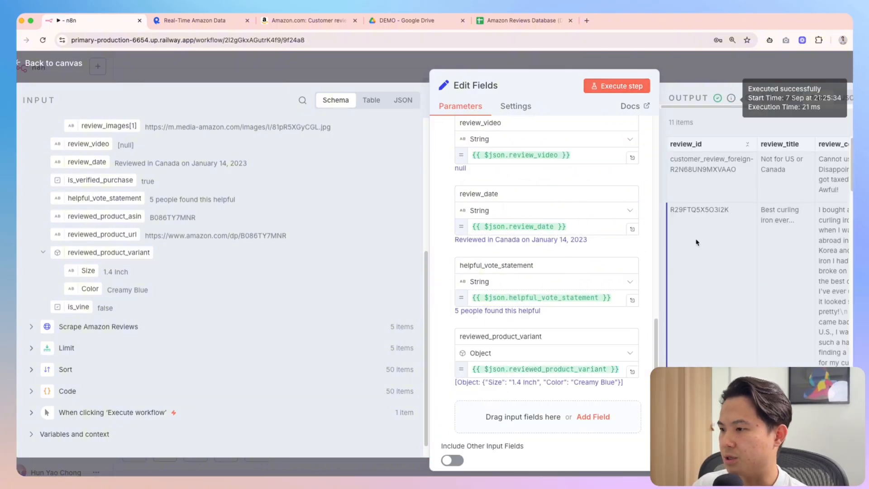
{"action": "left_click_drag", "start_coordinate": [545, 68], "coordinate": [185, 68]}
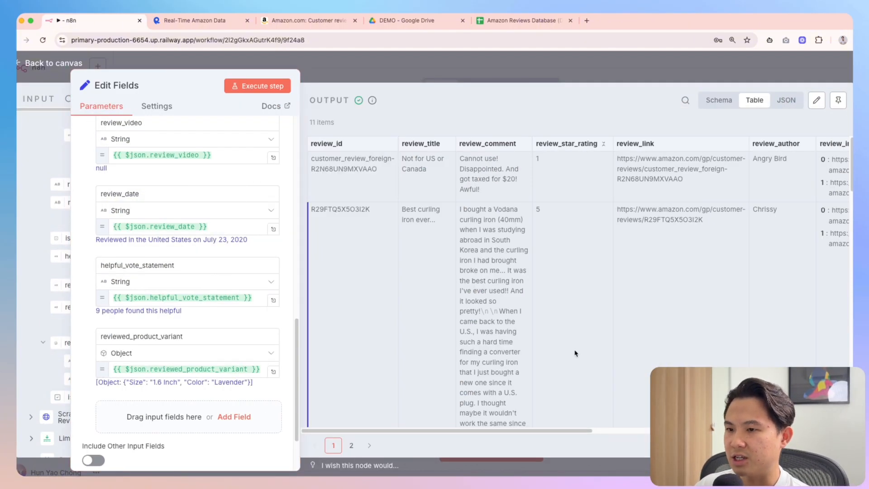
{"action": "scroll", "coordinate": [569, 358], "scroll_direction": "right", "scroll_amount": 5}
{"action": "scroll", "coordinate": [564, 361], "scroll_direction": "left", "scroll_amount": 8}
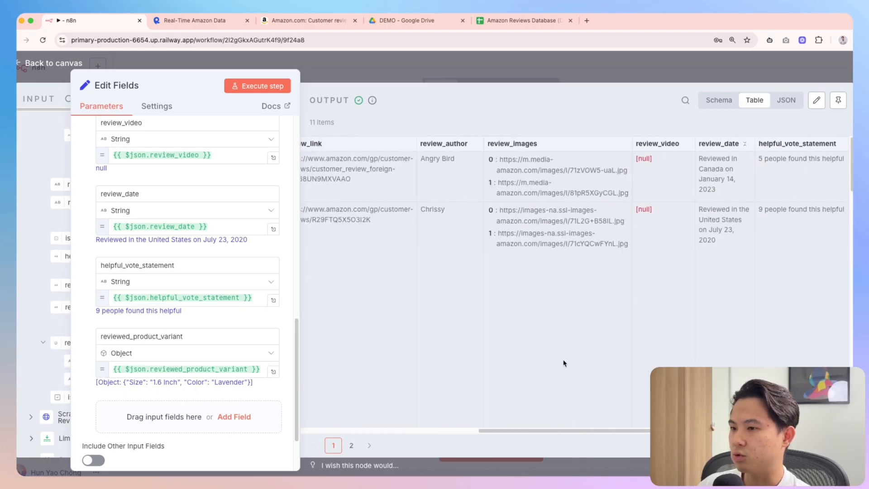
{"action": "scroll", "coordinate": [564, 362], "scroll_direction": "left", "scroll_amount": 4}
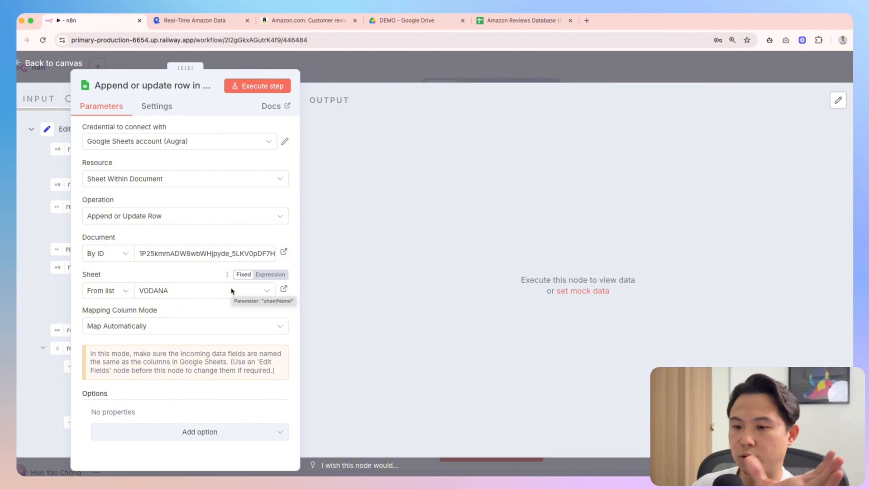
{"action": "left_click", "coordinate": [258, 85]}
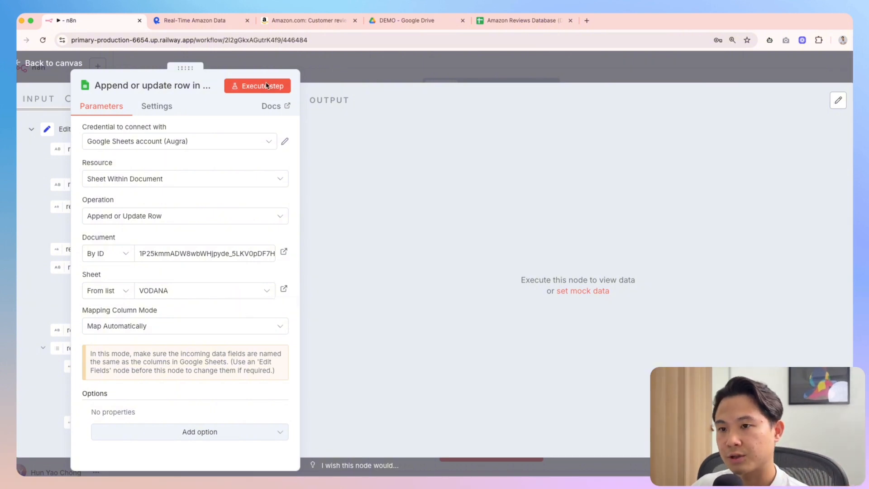
{"action": "left_click", "coordinate": [518, 21]}
Inspect the appended review rows and the review IDs in the sheet
{"action": "left_click", "coordinate": [233, 329]}
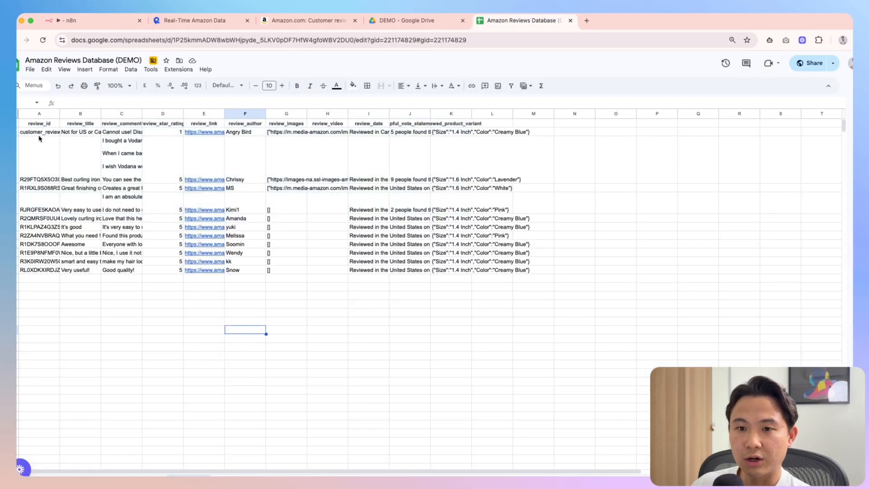
{"action": "left_click_drag", "start_coordinate": [36, 124], "coordinate": [443, 127]}
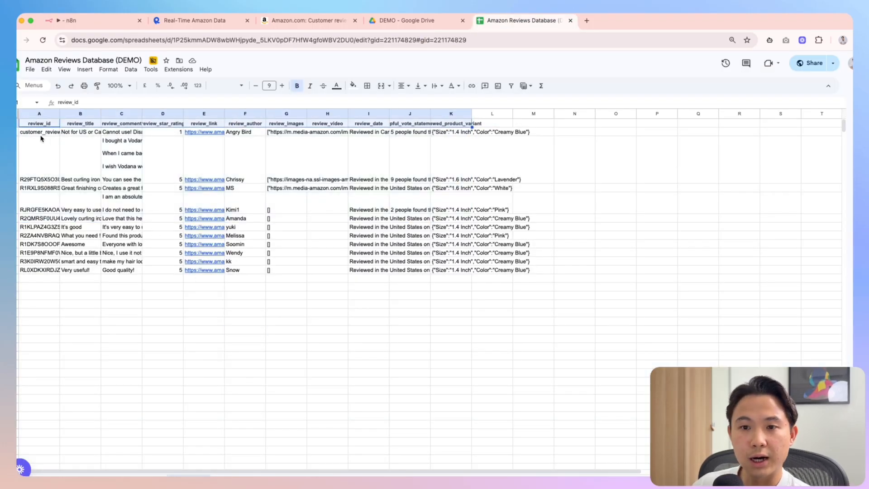
{"action": "left_click", "coordinate": [175, 340]}
{"action": "left_click", "coordinate": [333, 339]}
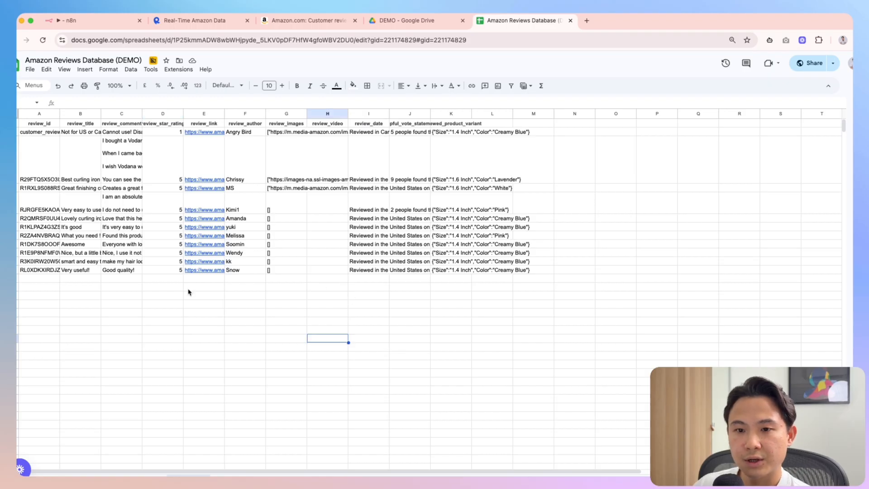
{"action": "left_click_drag", "start_coordinate": [40, 164], "coordinate": [453, 275]}
{"action": "left_click", "coordinate": [451, 321]}
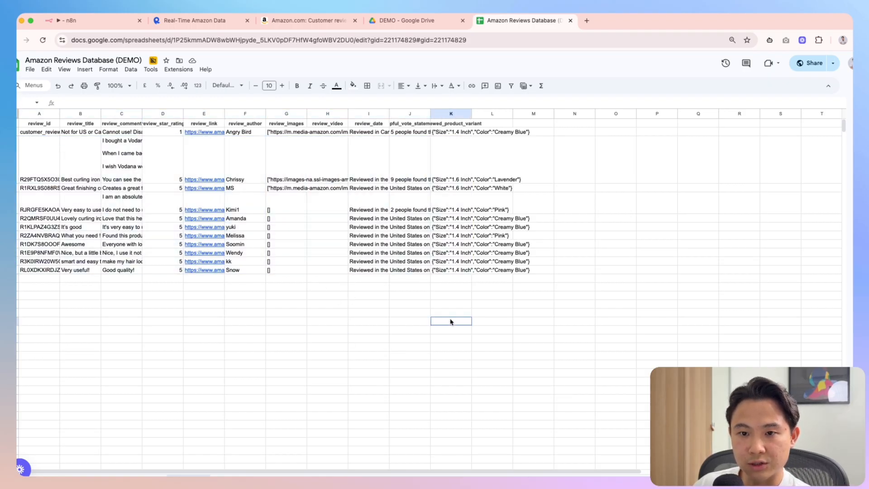
{"action": "left_click", "coordinate": [35, 133]}
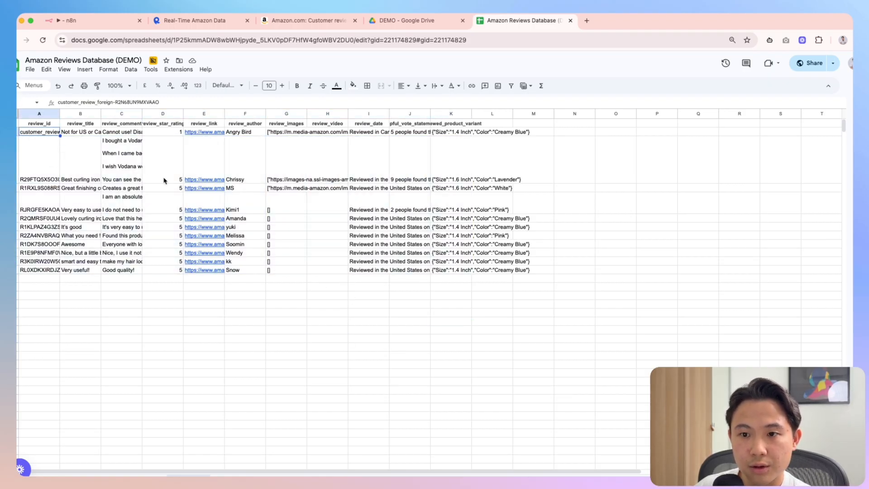
{"action": "key", "text": "Right"}
{"action": "key", "text": "Right"}
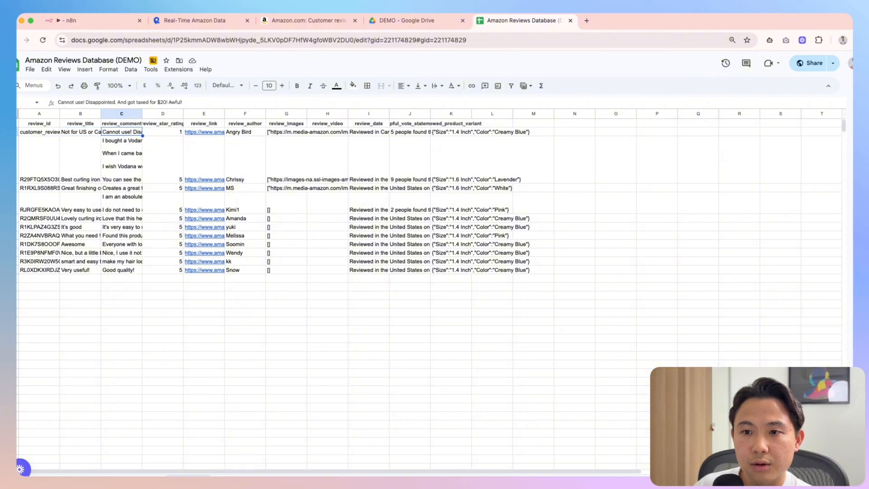
{"action": "key", "text": "Left"}
{"action": "key", "text": "Left"}
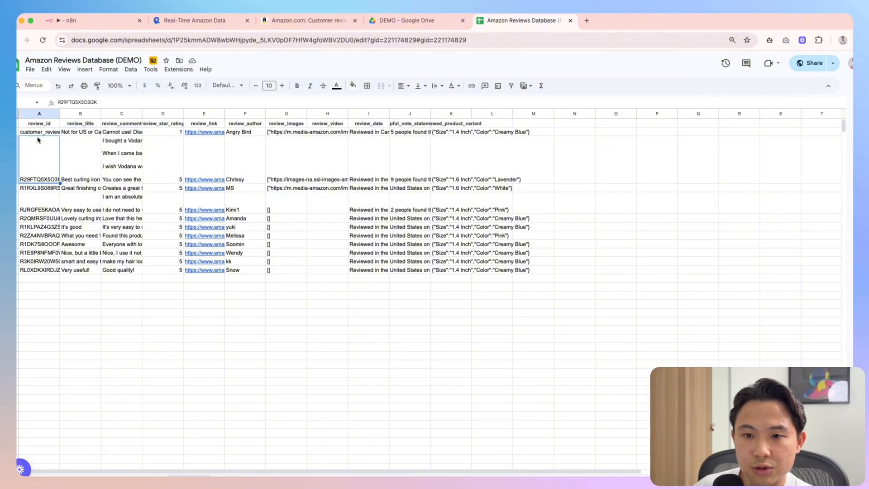
{"action": "left_click", "coordinate": [117, 105]}
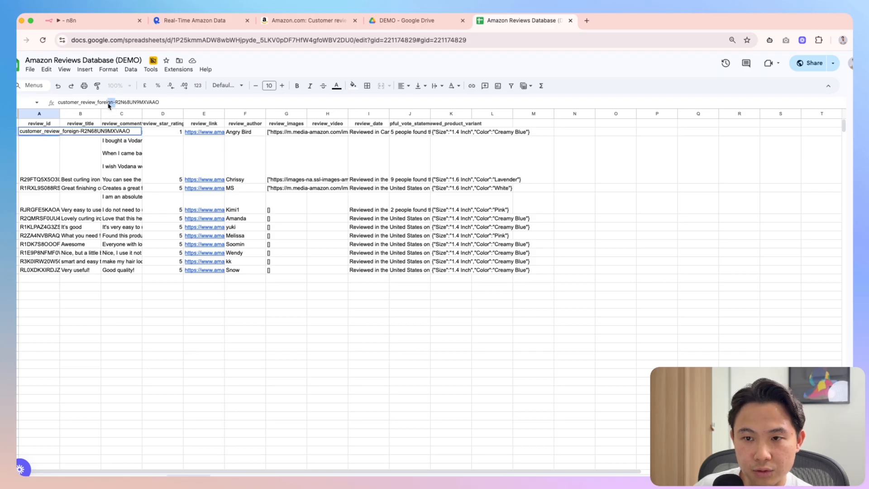
{"action": "left_click", "coordinate": [49, 170]}
{"action": "left_click", "coordinate": [51, 132]}
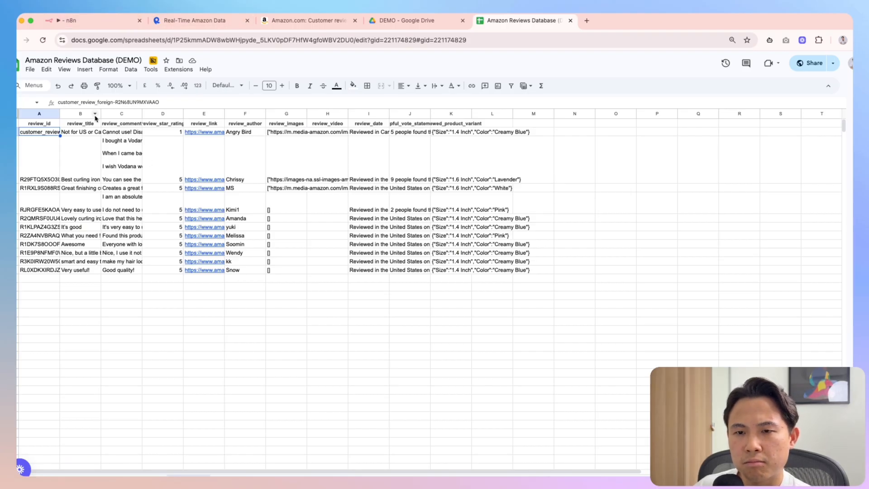
Clear the review data in rows 2–12 across all columns, then return to n8n
{"action": "key", "text": "super+shift+Down"}
{"action": "key", "text": "super+shift+Right"}
{"action": "key", "text": "super+shift+Right"}
{"action": "key", "text": "super+shift+Right"}
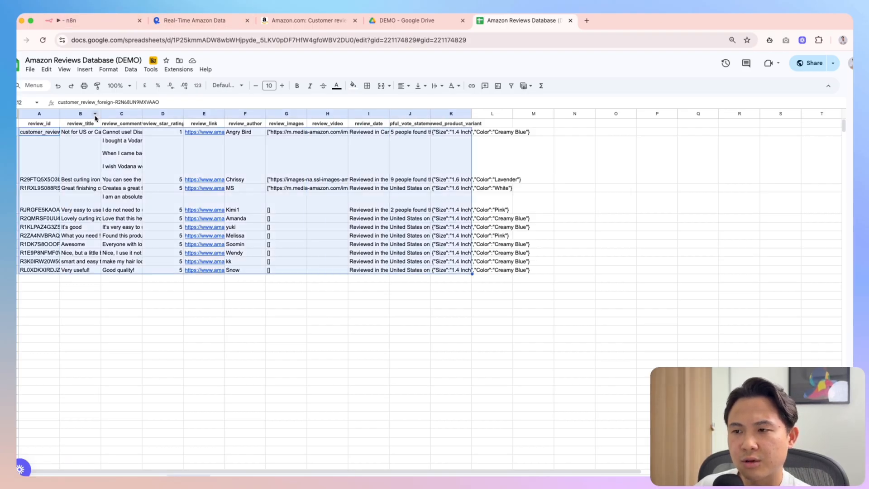
{"action": "key", "text": "Delete"}
{"action": "key", "text": "Up"}
{"action": "key", "text": "super+z"}
{"action": "key", "text": "super+z"}
{"action": "key", "text": "super+z"}
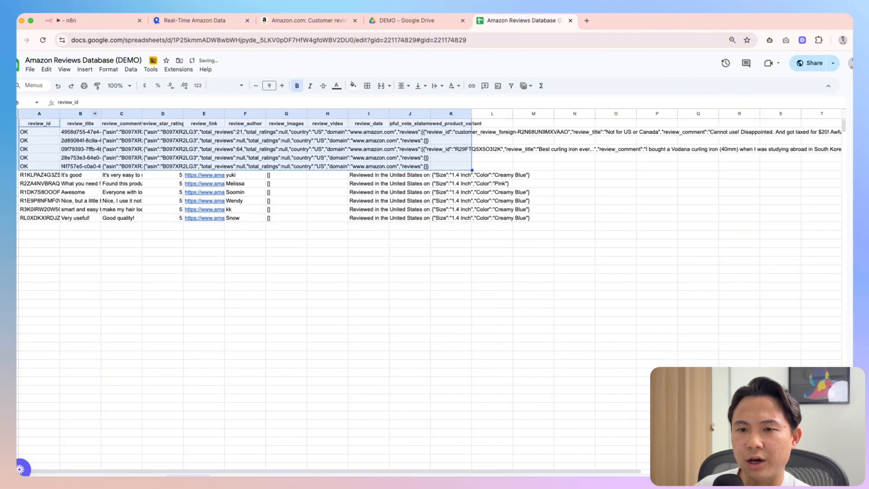
{"action": "left_click", "coordinate": [50, 132]}
{"action": "key", "text": "super+shift+Down"}
{"action": "key", "text": "super+shift+Right"}
{"action": "key", "text": "super+shift+Right"}
{"action": "key", "text": "Delete"}
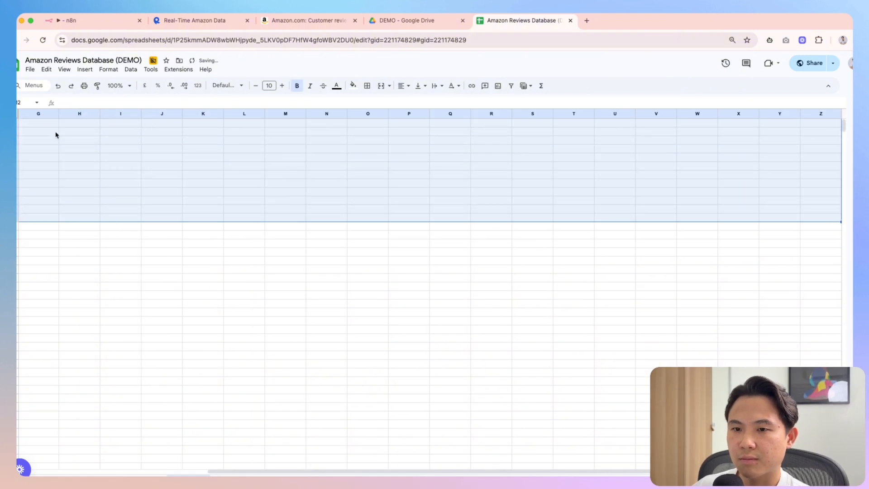
{"action": "left_click", "coordinate": [72, 21]}
{"action": "key", "text": "Escape"}
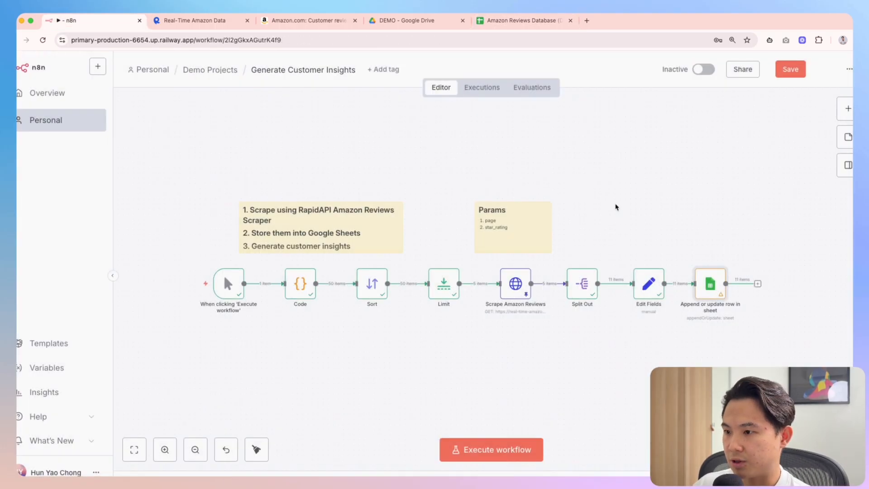
Rerun the Append or update row step and confirm the reviews reappear in the sheet
{"action": "left_click", "coordinate": [697, 262]}
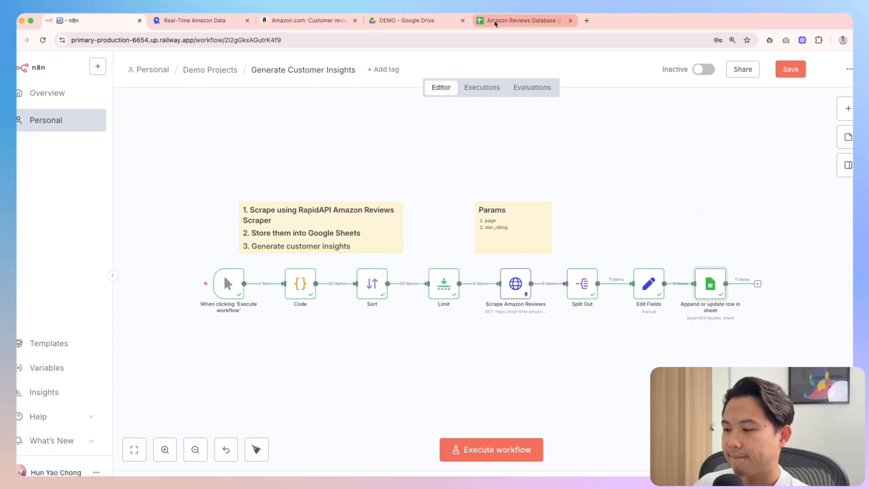
{"action": "left_click", "coordinate": [493, 21]}
{"action": "left_click", "coordinate": [162, 313]}
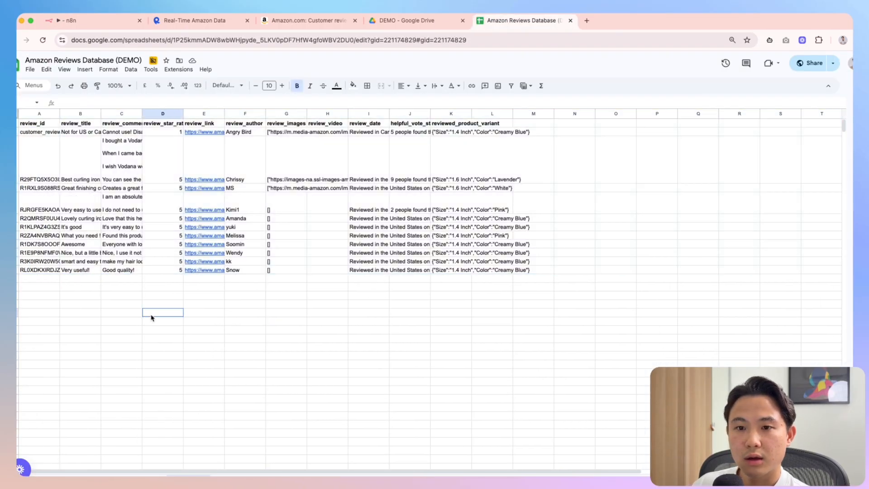
{"action": "left_click", "coordinate": [42, 136]}
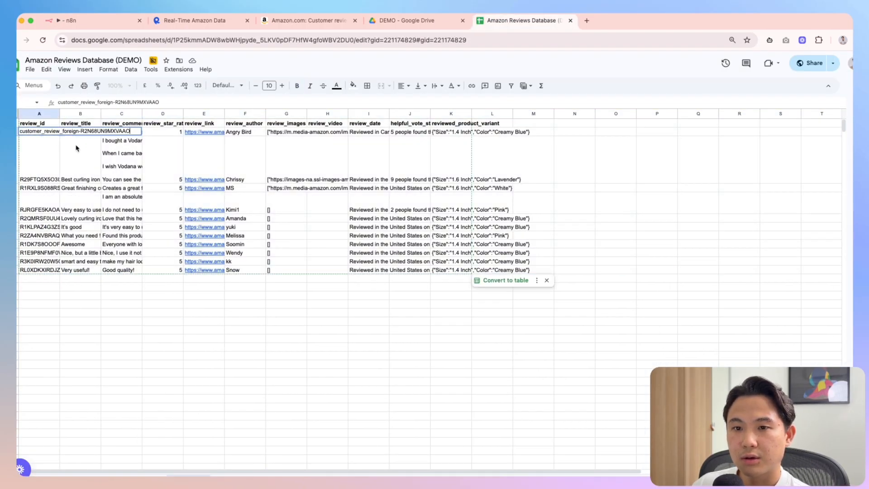
{"action": "left_click", "coordinate": [96, 22]}
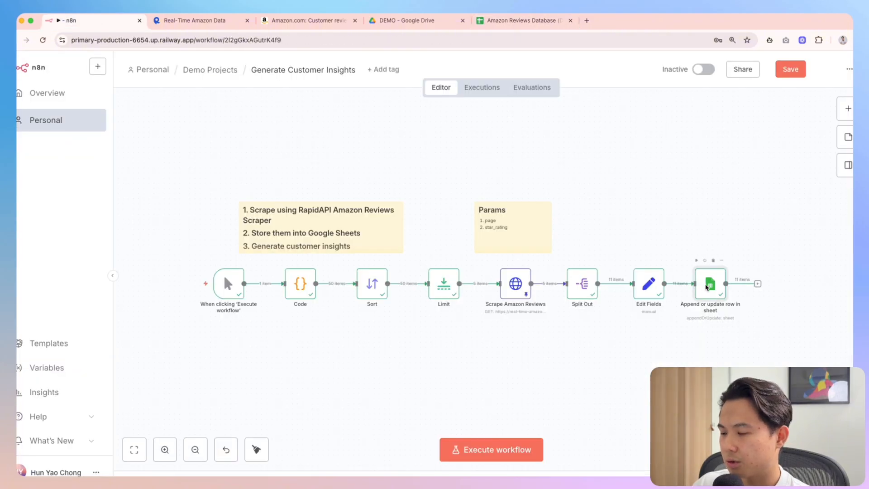
{"action": "double_click", "coordinate": [708, 286]}
{"action": "key", "text": "Escape"}
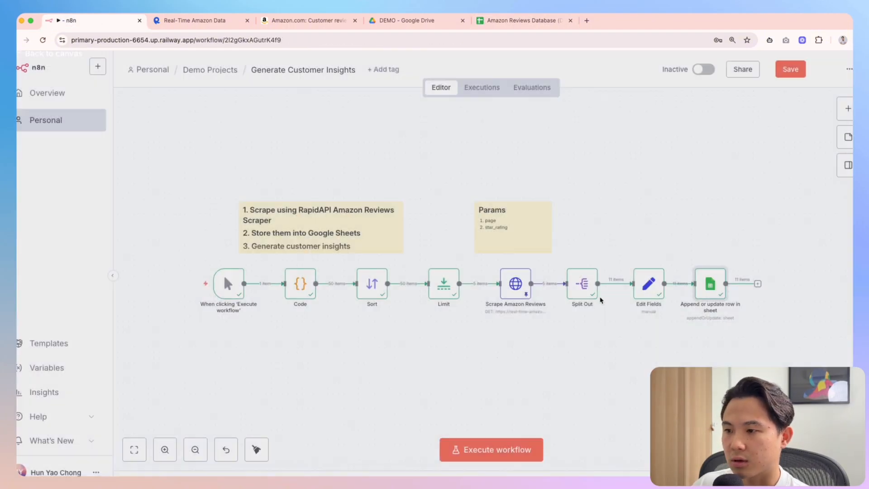
Inspect the review_id values in the Edit Fields node's input data
{"action": "double_click", "coordinate": [652, 290]}
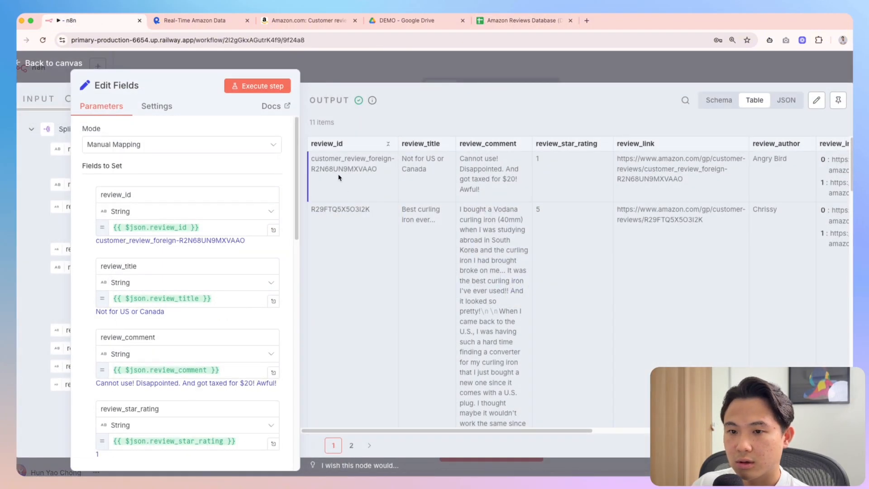
{"action": "left_click_drag", "start_coordinate": [194, 77], "coordinate": [427, 81]}
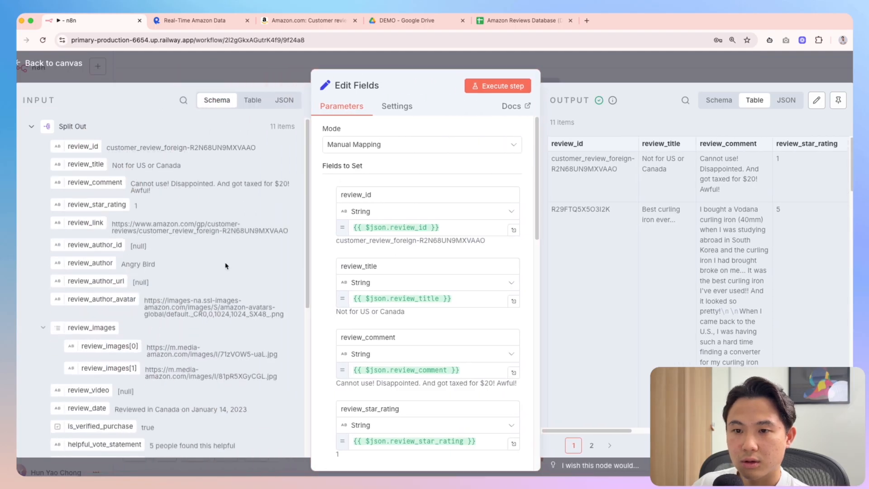
{"action": "left_click_drag", "start_coordinate": [189, 151], "coordinate": [107, 150]}
{"action": "left_click", "coordinate": [216, 155]}
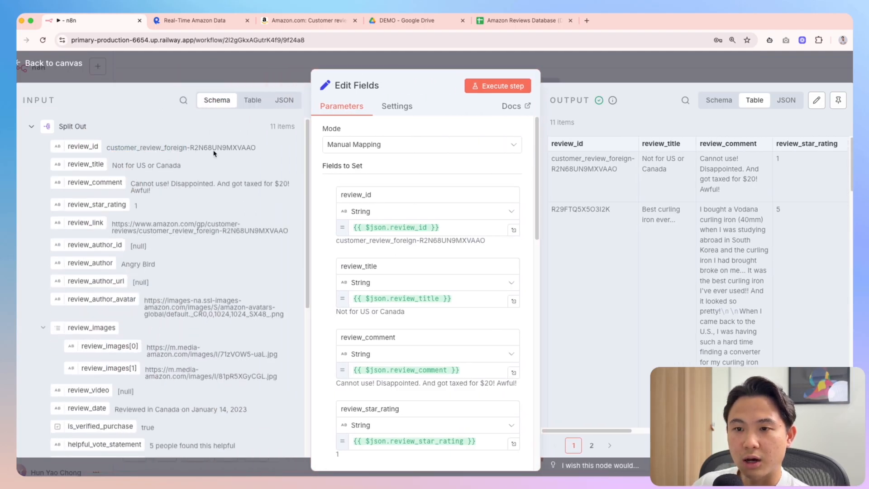
{"action": "left_click_drag", "start_coordinate": [275, 151], "coordinate": [105, 148]}
{"action": "left_click", "coordinate": [186, 157]}
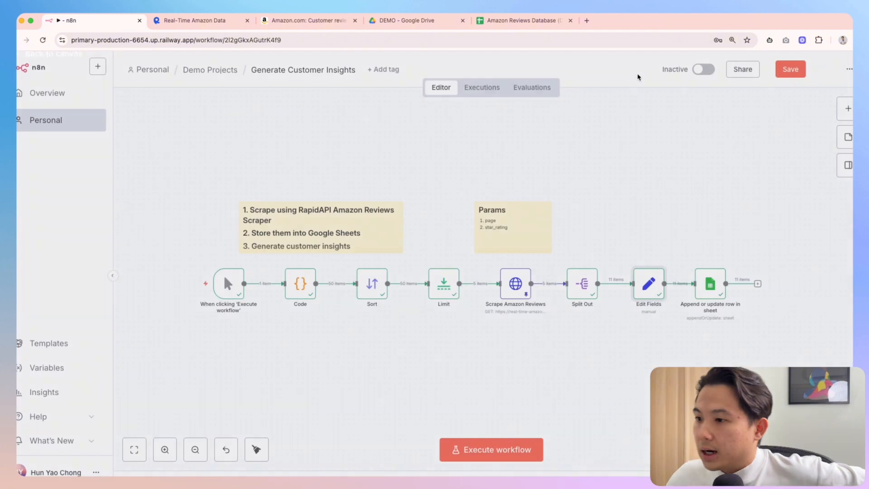
{"action": "left_click", "coordinate": [639, 77]}
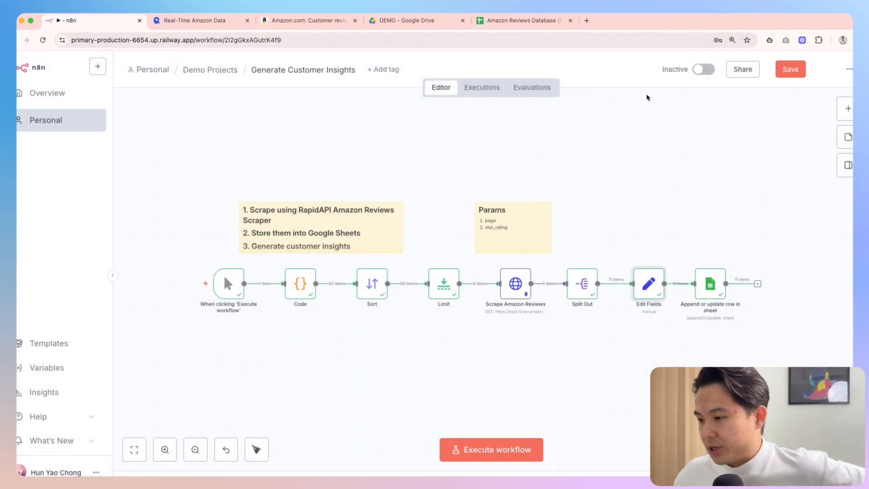
{"action": "double_click", "coordinate": [711, 283]}
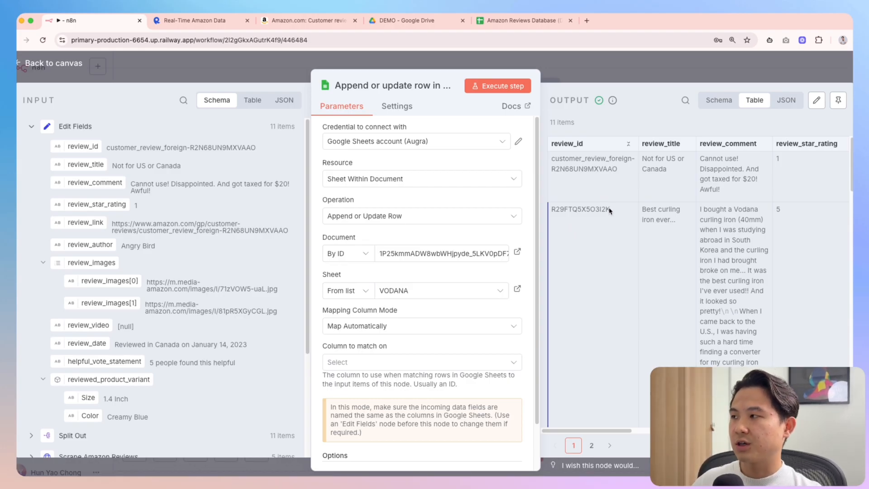
{"action": "left_click", "coordinate": [645, 71]}
{"action": "scroll", "coordinate": [699, 199], "scroll_direction": "right", "scroll_amount": 2}
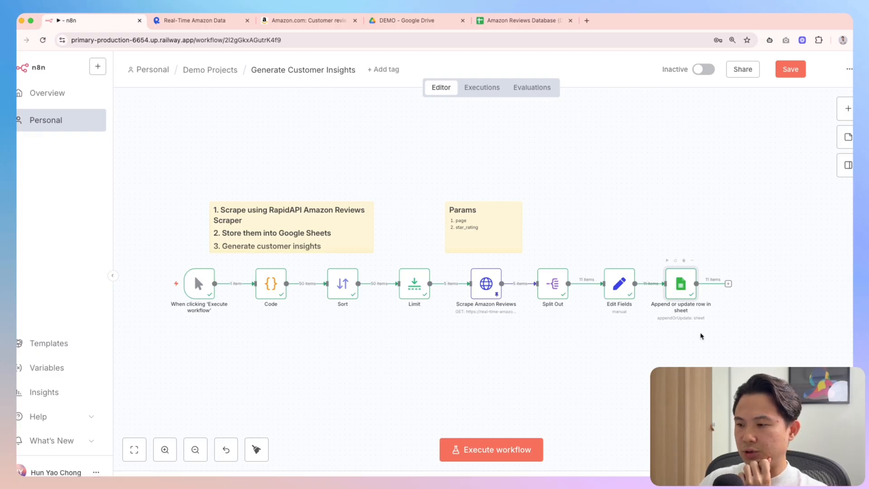
Delete the Params sticky note from the canvas
{"action": "left_click_drag", "start_coordinate": [682, 290], "coordinate": [697, 290]}
{"action": "scroll", "coordinate": [468, 325], "scroll_direction": "down", "scroll_amount": 2}
{"action": "scroll", "coordinate": [468, 325], "scroll_direction": "left", "scroll_amount": 2}
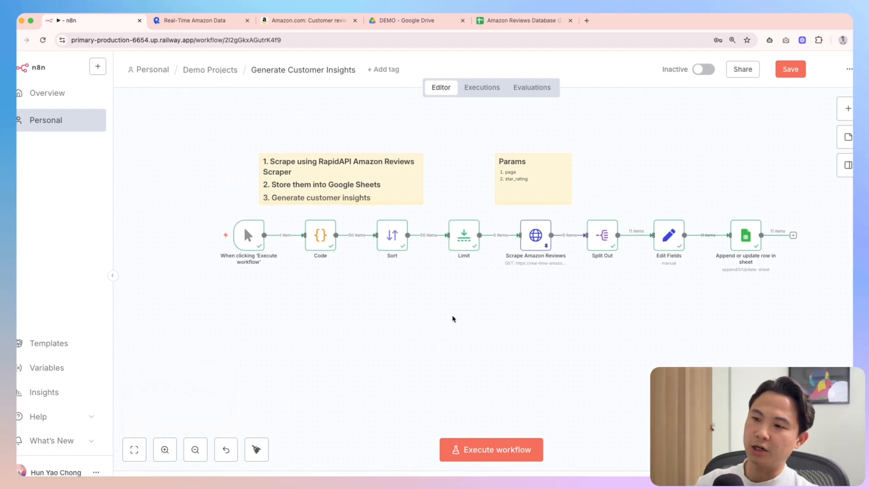
{"action": "left_click", "coordinate": [549, 203]}
{"action": "key", "text": "Delete"}
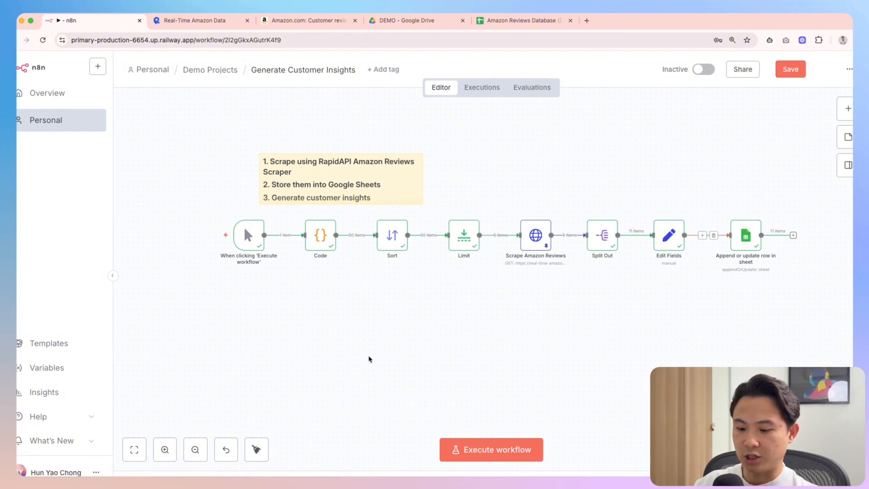
Remove the trigger-to-Code connection and move the manual trigger below the chain
{"action": "key", "text": "Tab"}
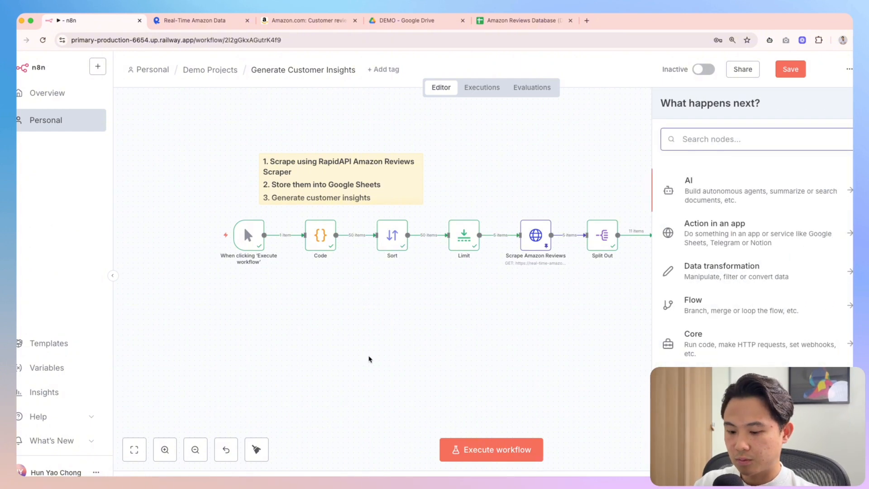
{"action": "type", "text": "manual"}
{"action": "left_click", "coordinate": [308, 348]}
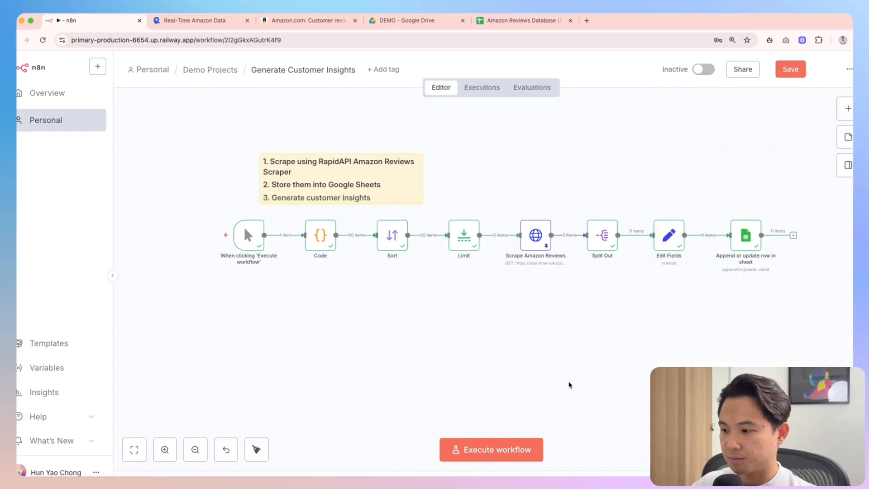
{"action": "scroll", "coordinate": [582, 371], "scroll_direction": "down", "scroll_amount": 1}
{"action": "left_click", "coordinate": [290, 232]}
{"action": "left_click_drag", "start_coordinate": [248, 233], "coordinate": [244, 335]}
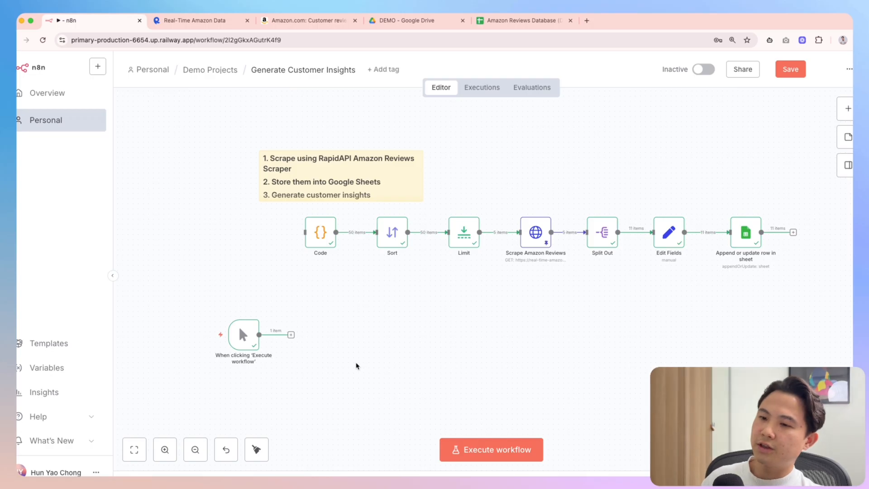
Add a Google Sheets 'Get row(s) in sheet' node to the canvas
{"action": "key", "text": "Tab"}
{"action": "type", "text": "retriv"}
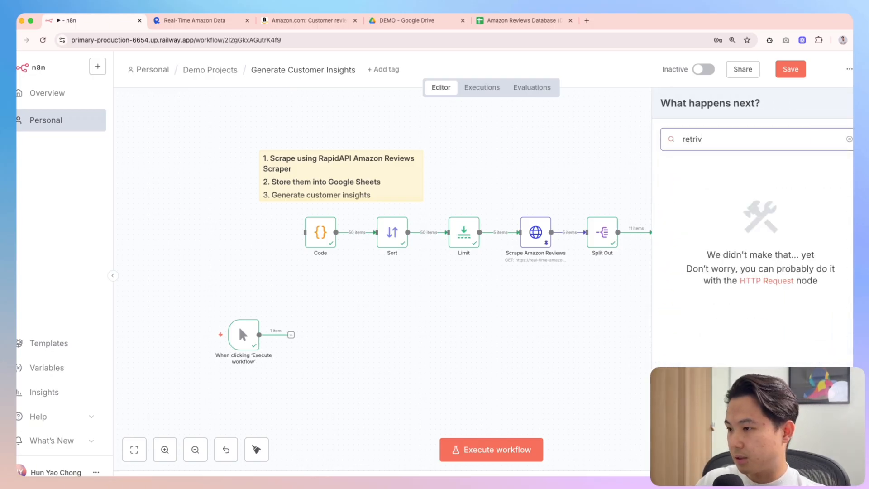
{"action": "key", "text": "BackSpace"}
{"action": "key", "text": "BackSpace"}
{"action": "key", "text": "BackSpace"}
{"action": "key", "text": "BackSpace"}
{"action": "key", "text": "BackSpace"}
{"action": "key", "text": "BackSpace"}
{"action": "type", "text": "go"}
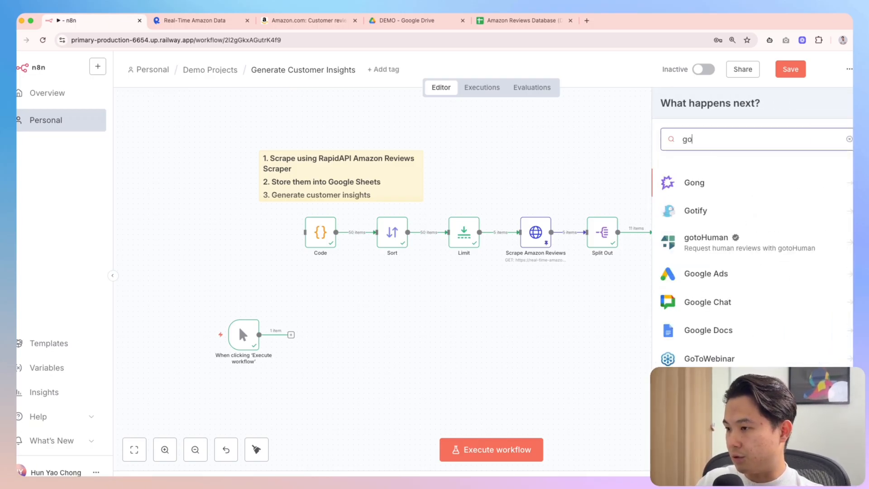
{"action": "type", "text": "ogle sheets"}
{"action": "key", "text": "Return"}
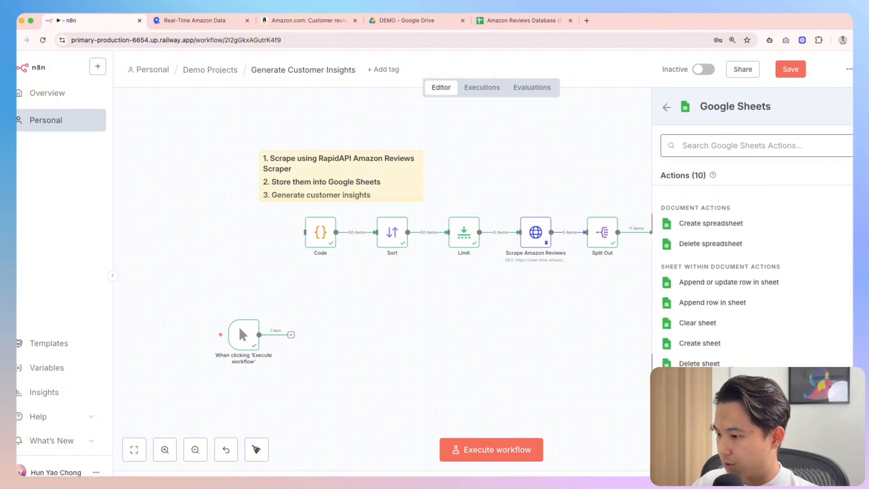
{"action": "key", "text": "Escape"}
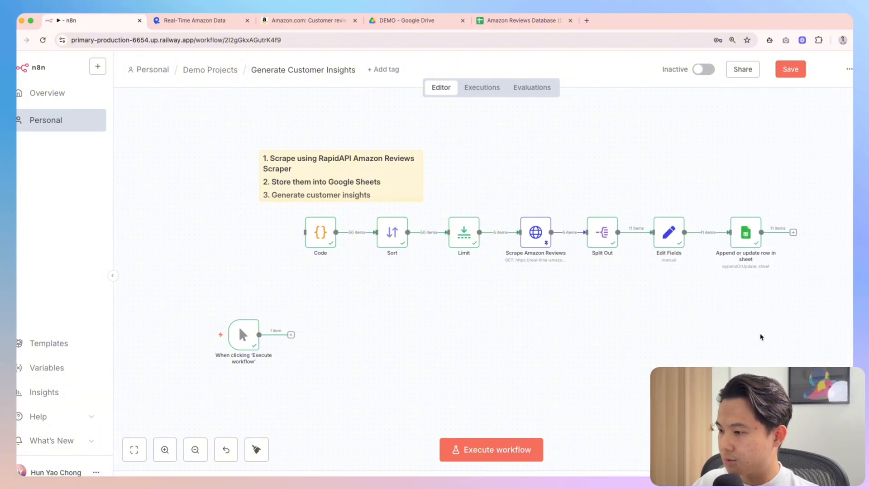
{"action": "key", "text": "Tab"}
{"action": "type", "text": "google sheet"}
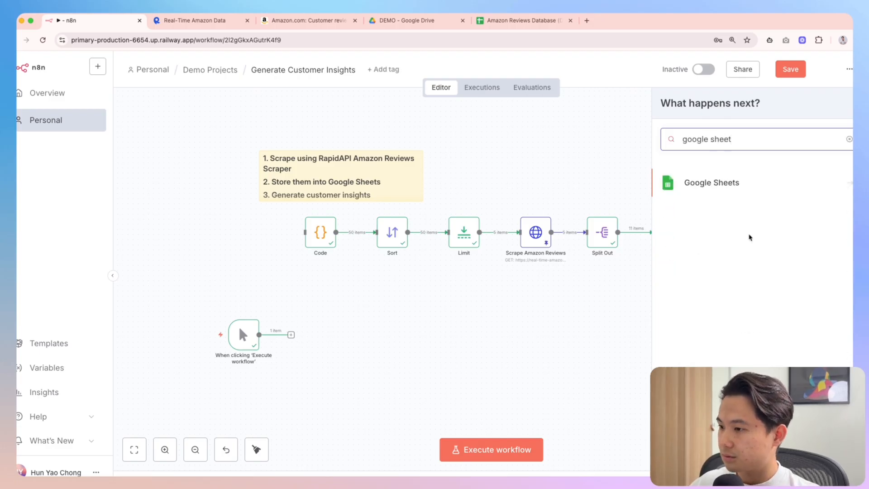
{"action": "key", "text": "Return"}
{"action": "left_click", "coordinate": [712, 404]}
{"action": "key", "text": "Escape"}
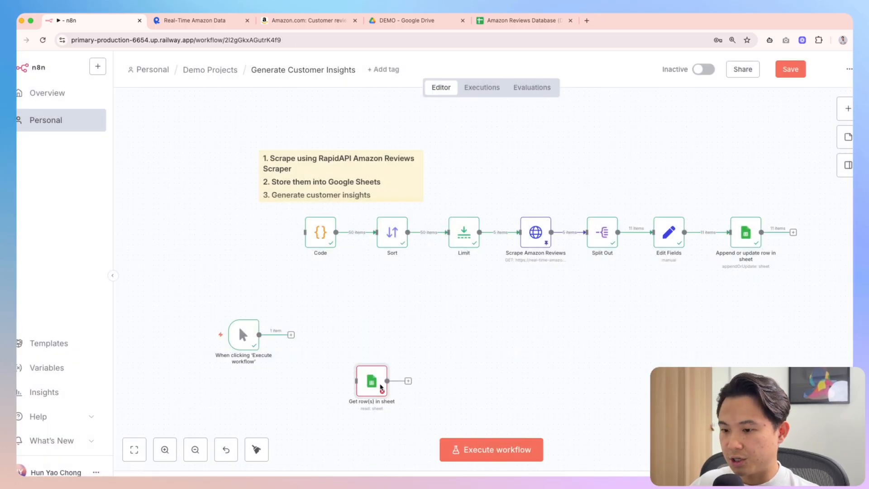
Place the Get row(s) node near the trigger and search the documents for 'amazon review'
{"action": "left_click_drag", "start_coordinate": [380, 387], "coordinate": [316, 341]}
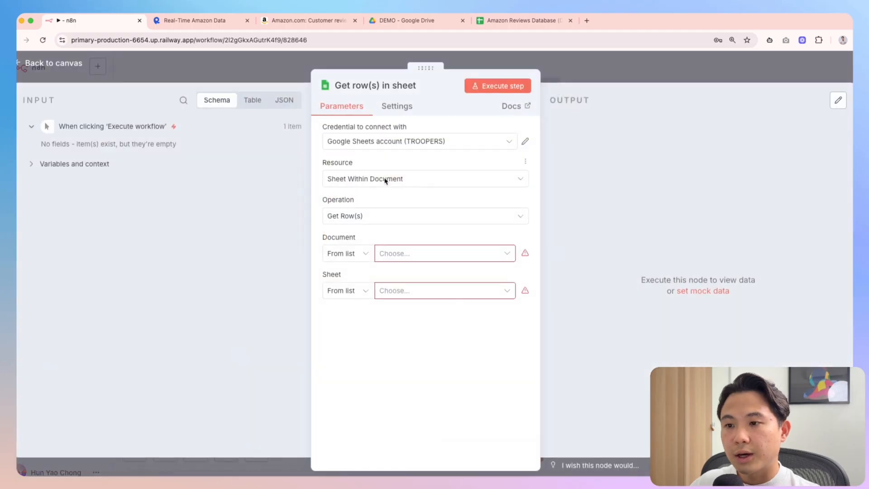
{"action": "left_click", "coordinate": [401, 253]}
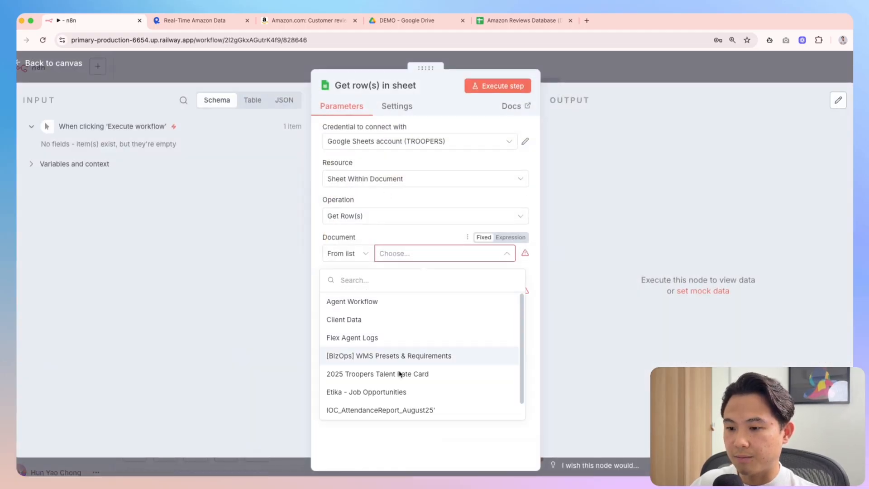
{"action": "left_click", "coordinate": [520, 21]}
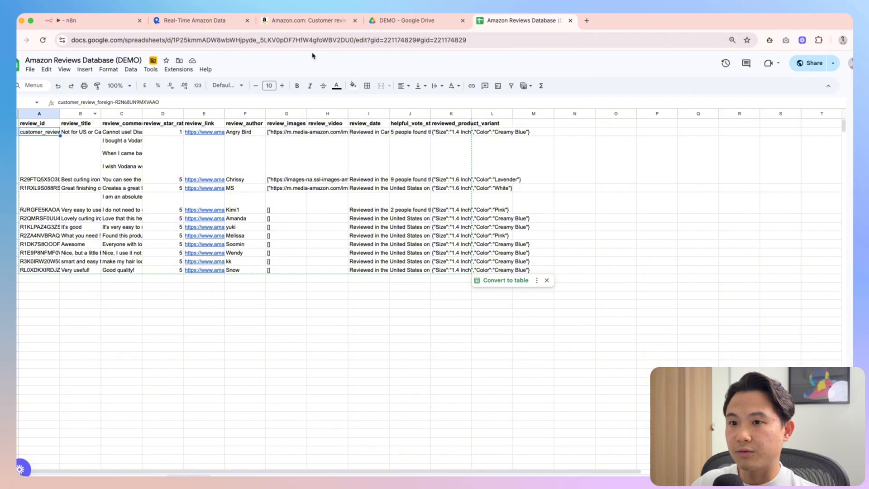
{"action": "left_click", "coordinate": [86, 20]}
{"action": "left_click", "coordinate": [385, 281]}
{"action": "type", "text": "amazon reviews"}
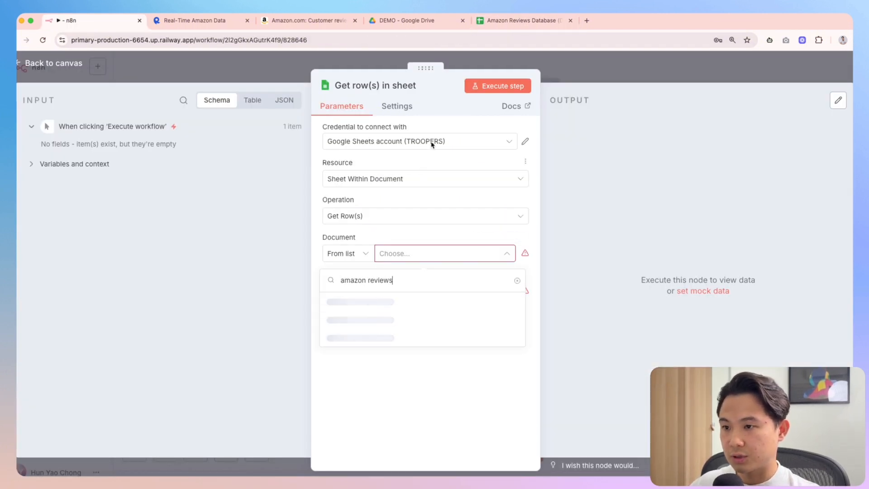
Switch credentials, select Amazon Reviews Database (DEMO) with sheet VODANA, and run the node
{"action": "left_click", "coordinate": [435, 141]}
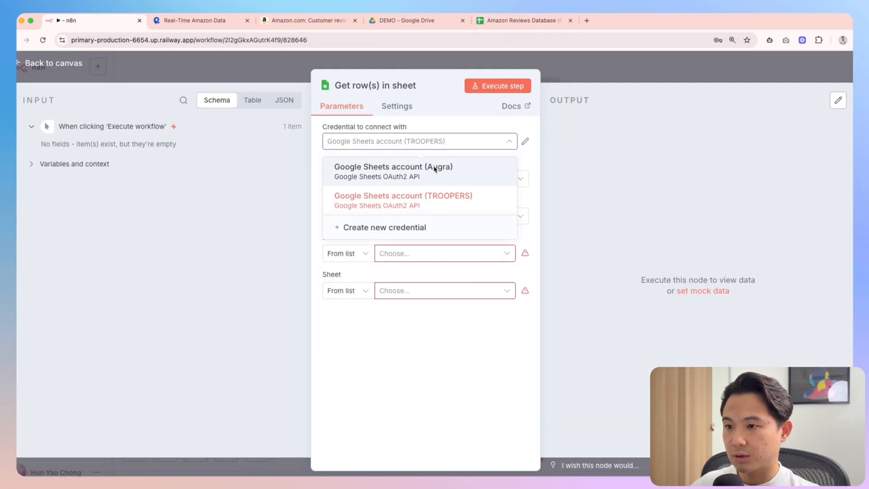
{"action": "left_click", "coordinate": [442, 169]}
{"action": "left_click", "coordinate": [386, 256]}
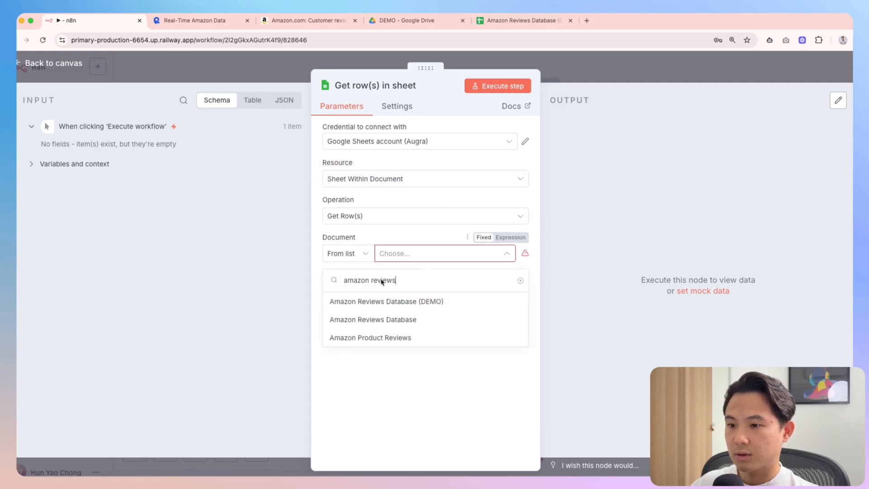
{"action": "left_click", "coordinate": [417, 299]}
{"action": "left_click", "coordinate": [434, 295]}
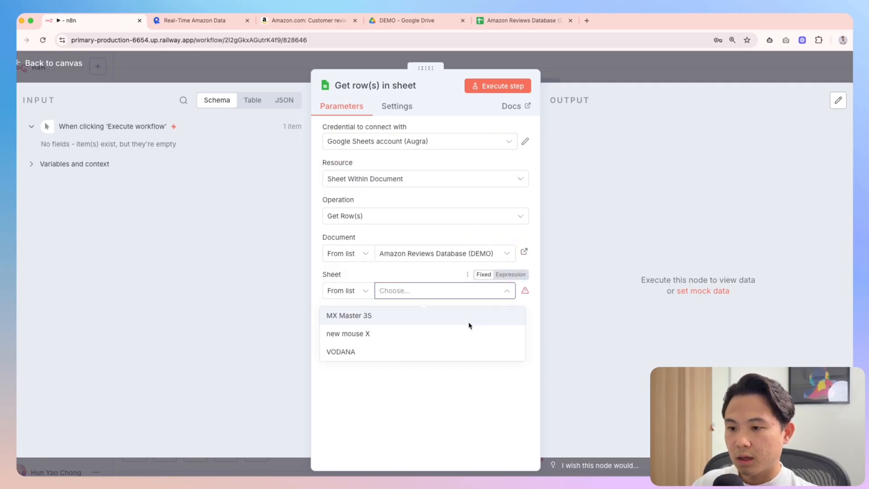
{"action": "left_click", "coordinate": [362, 357]}
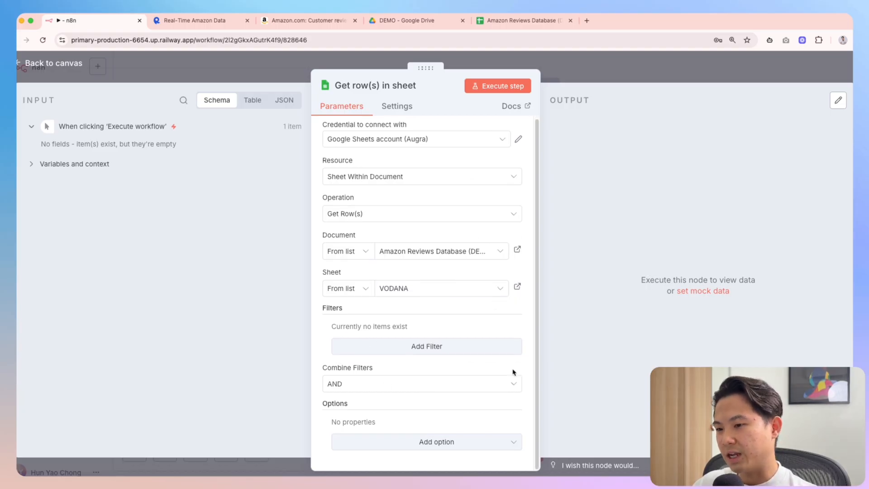
{"action": "left_click", "coordinate": [525, 86]}
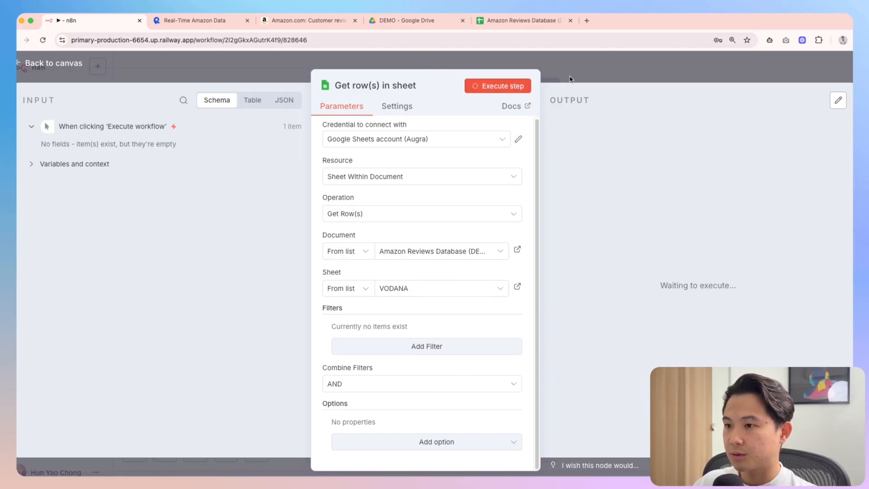
{"action": "key", "text": "Escape"}
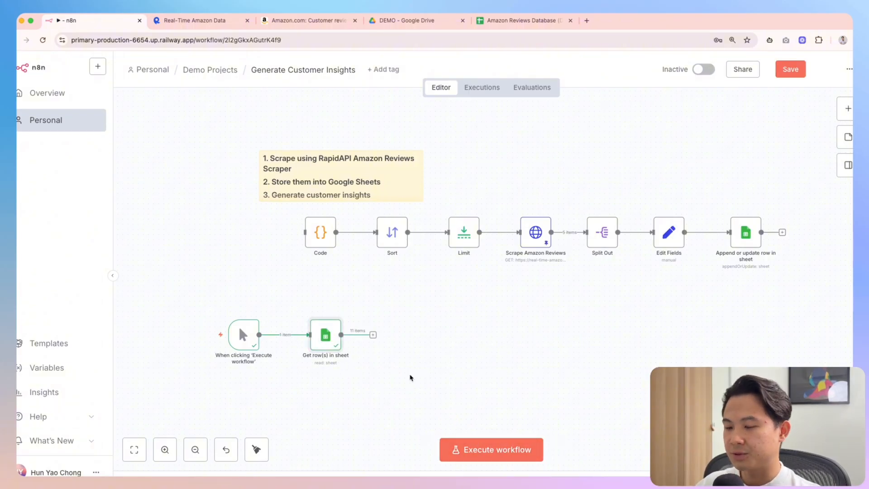
Add a Basic LLM Chain with prompt source Define below, placed beside the sheet node
{"action": "double_click", "coordinate": [328, 336]}
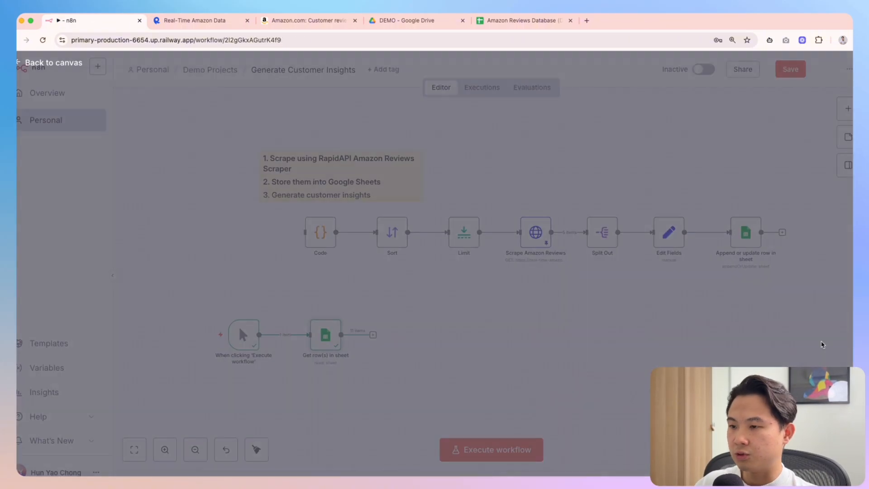
{"action": "scroll", "coordinate": [448, 326], "scroll_direction": "right", "scroll_amount": 3}
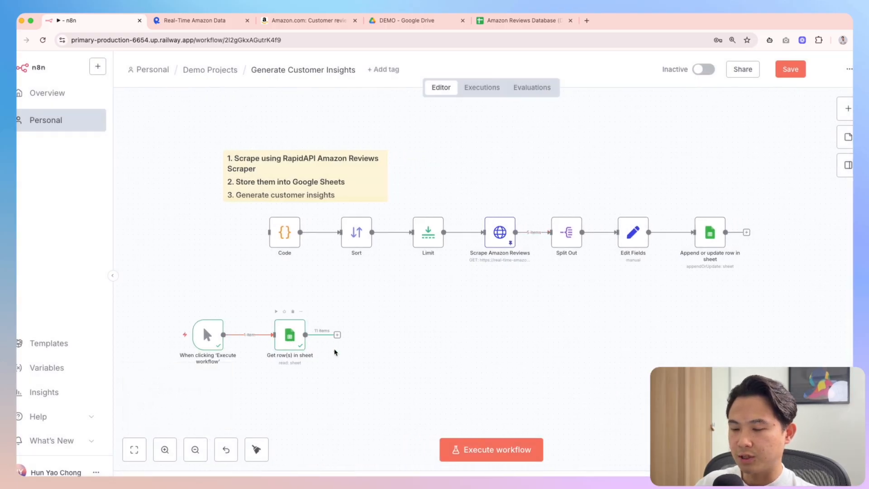
{"action": "key", "text": "Tab"}
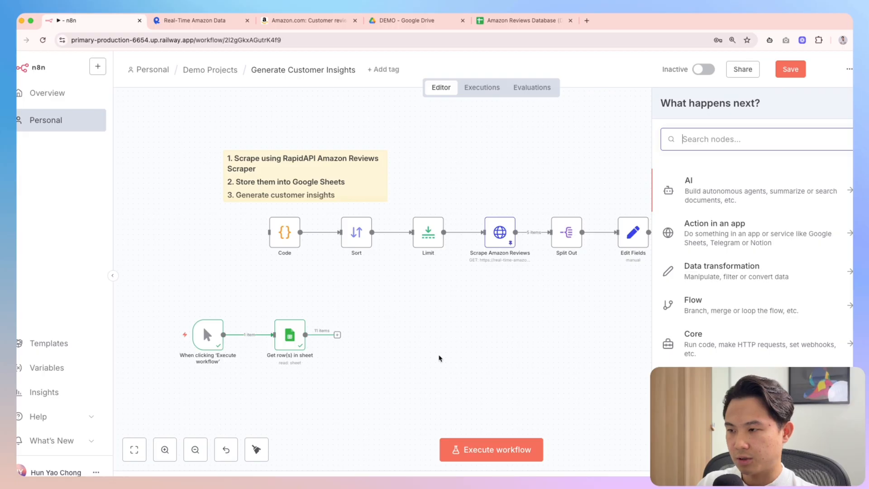
{"action": "type", "text": "basic llm"}
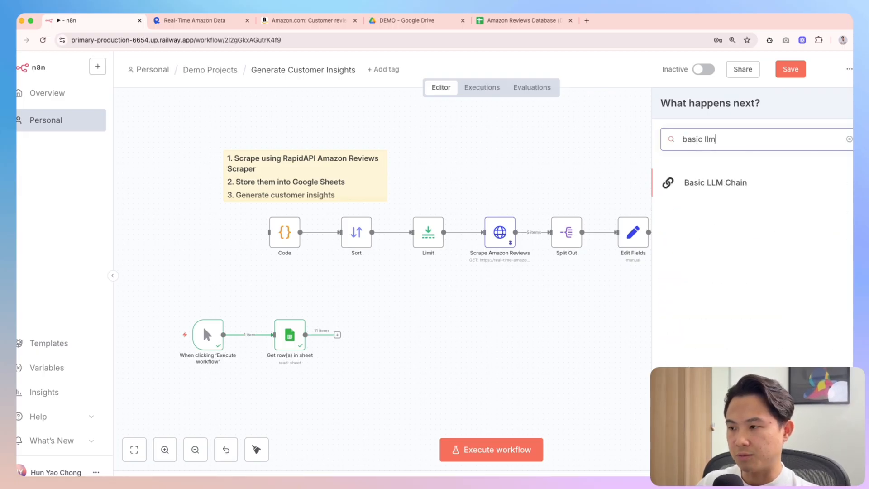
{"action": "key", "text": "Return"}
{"action": "left_click", "coordinate": [408, 172]}
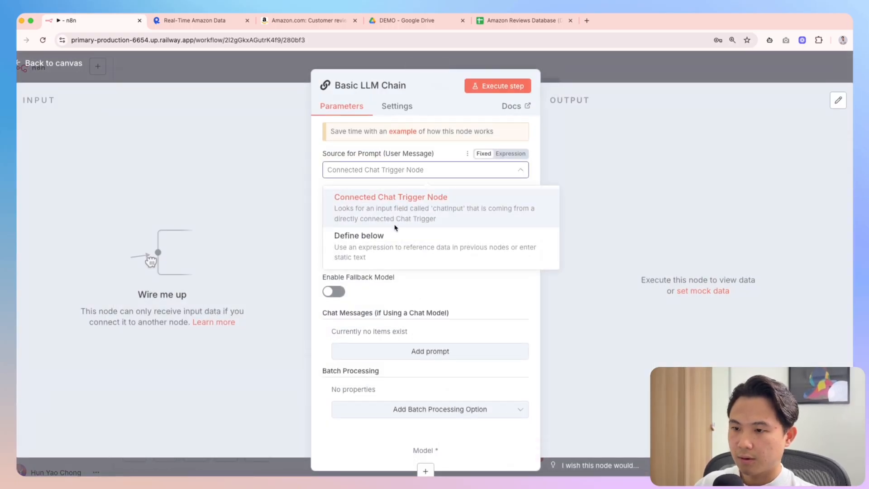
{"action": "left_click", "coordinate": [392, 245]}
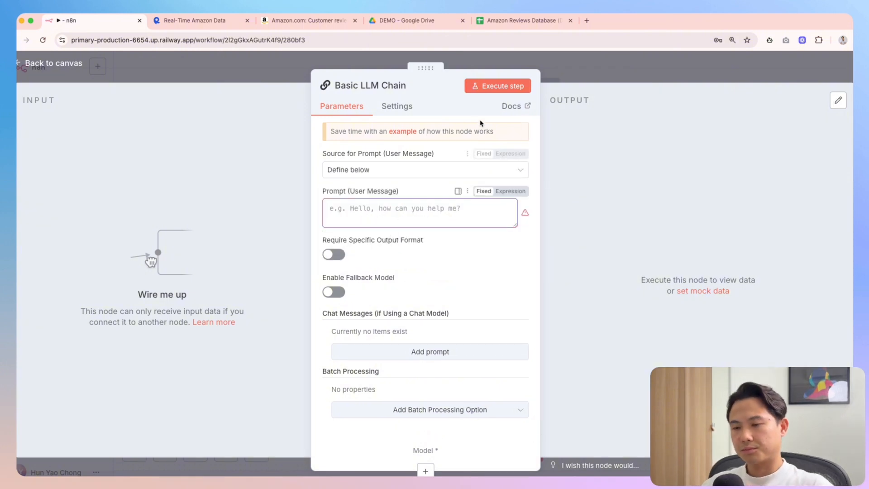
{"action": "key", "text": "Escape"}
{"action": "left_click_drag", "start_coordinate": [471, 371], "coordinate": [435, 335]}
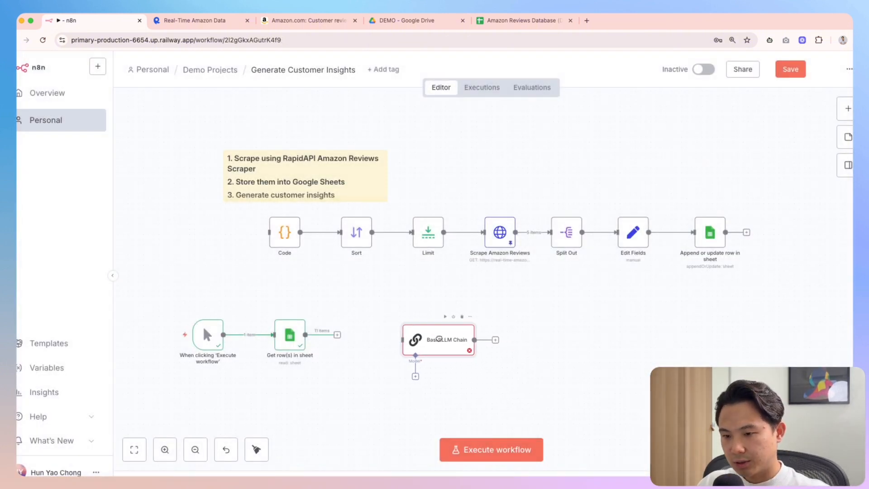
{"action": "left_click_drag", "start_coordinate": [337, 388], "coordinate": [249, 313]}
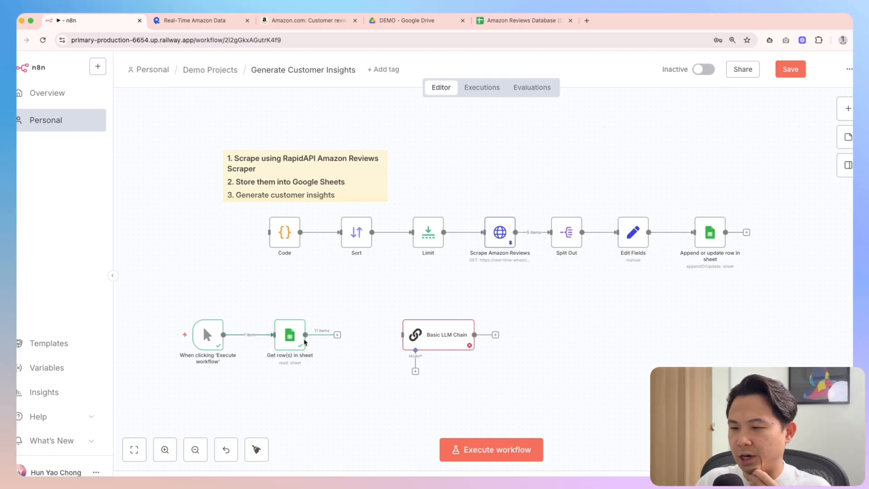
Review the 11 rows output by Get row(s) in sheet
{"action": "double_click", "coordinate": [291, 337]}
{"action": "scroll", "coordinate": [688, 326], "scroll_direction": "right", "scroll_amount": 5}
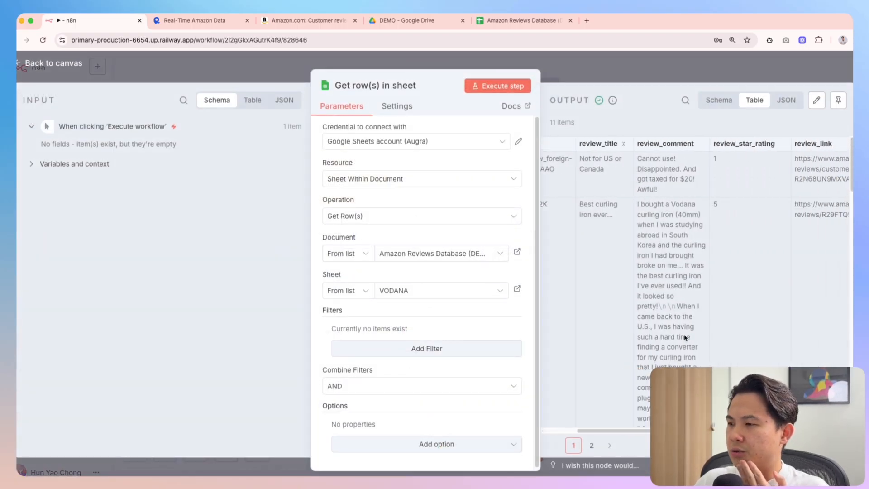
{"action": "scroll", "coordinate": [685, 335], "scroll_direction": "left", "scroll_amount": 5}
{"action": "scroll", "coordinate": [684, 339], "scroll_direction": "left", "scroll_amount": 2}
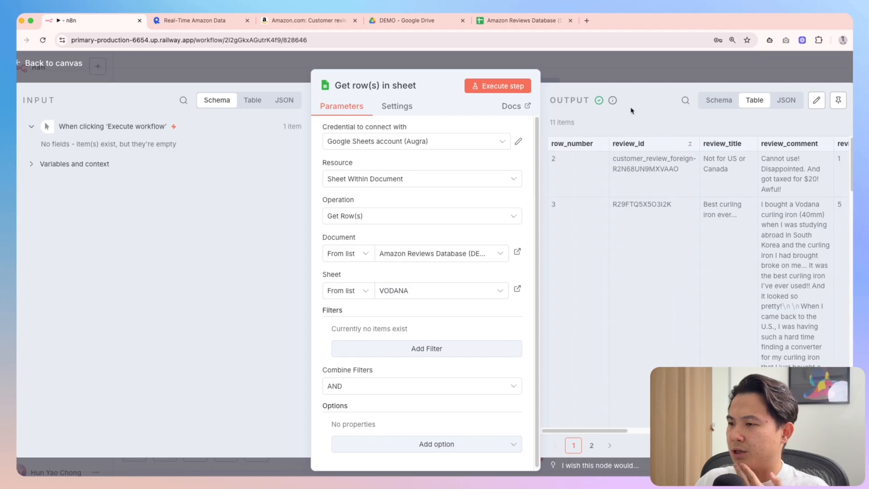
Add an Aggregate node right after Get row(s) in sheet
{"action": "left_click", "coordinate": [648, 75]}
{"action": "key", "text": "Tab"}
{"action": "type", "text": "ag"}
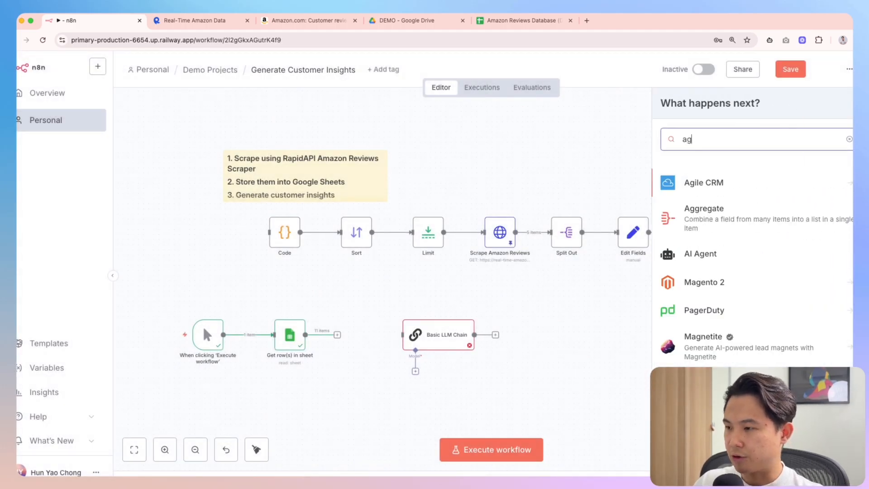
{"action": "type", "text": "gregate"}
{"action": "key", "text": "Return"}
{"action": "key", "text": "Escape"}
{"action": "left_click_drag", "start_coordinate": [357, 410], "coordinate": [359, 339]}
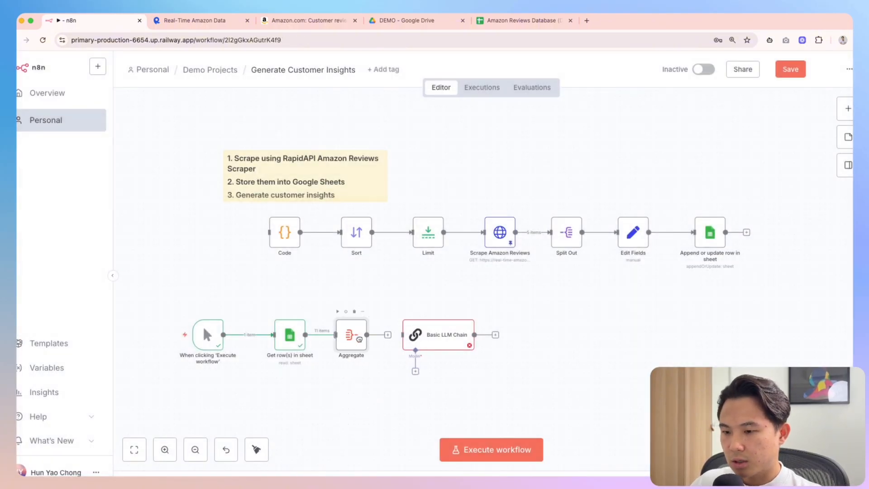
{"action": "double_click", "coordinate": [355, 340]}
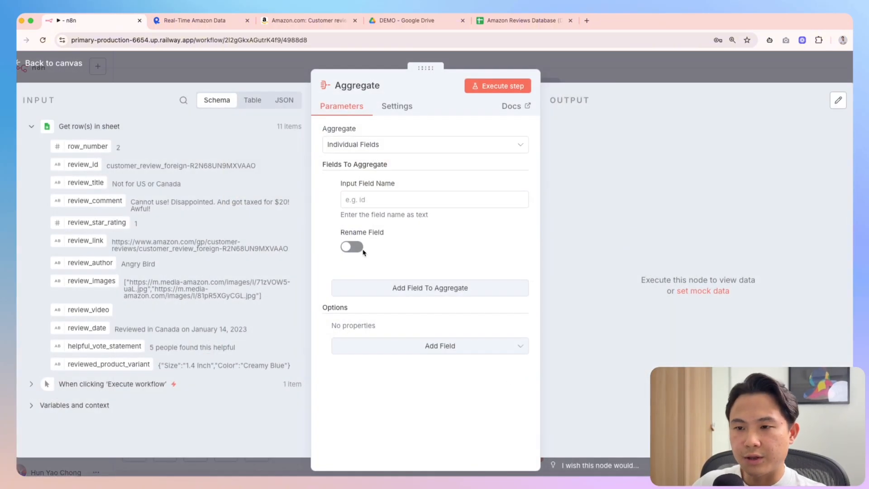
Set Aggregate to All Item Data (Into a Single List), run it, and inspect the output
{"action": "left_click", "coordinate": [382, 143]}
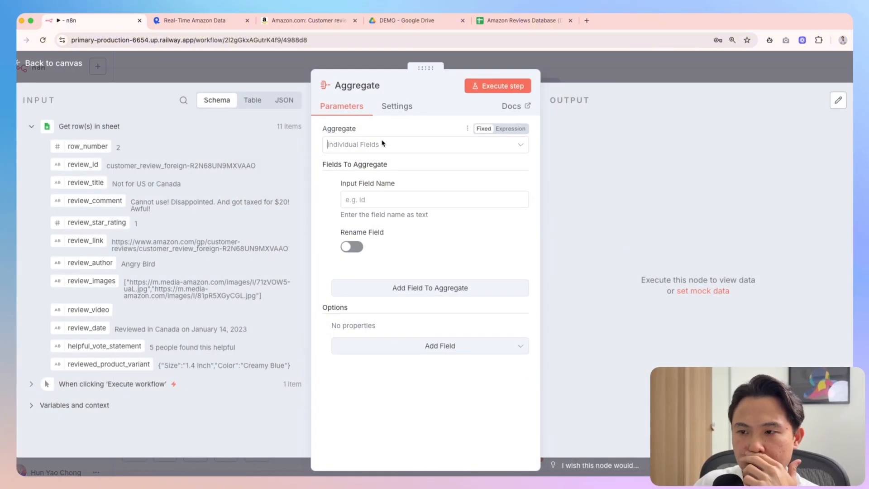
{"action": "left_click", "coordinate": [372, 193]}
{"action": "left_click", "coordinate": [498, 86]}
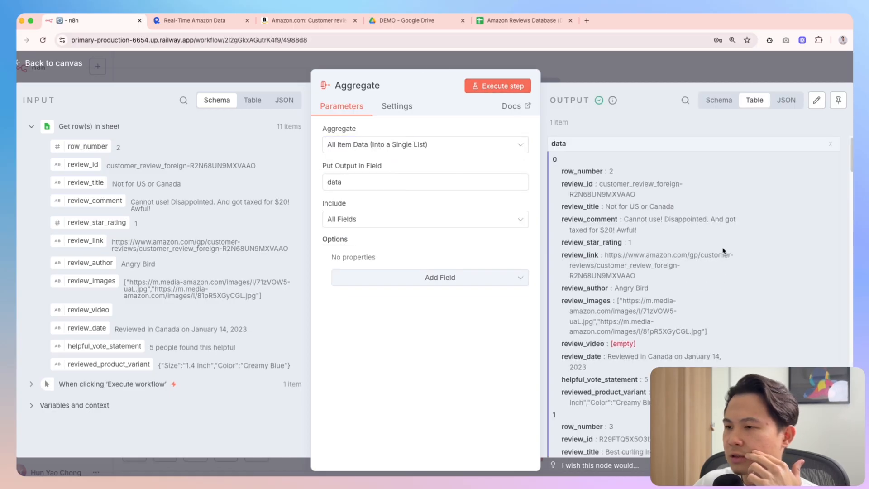
{"action": "scroll", "coordinate": [723, 238], "scroll_direction": "down", "scroll_amount": 5}
{"action": "scroll", "coordinate": [727, 255], "scroll_direction": "down", "scroll_amount": 2}
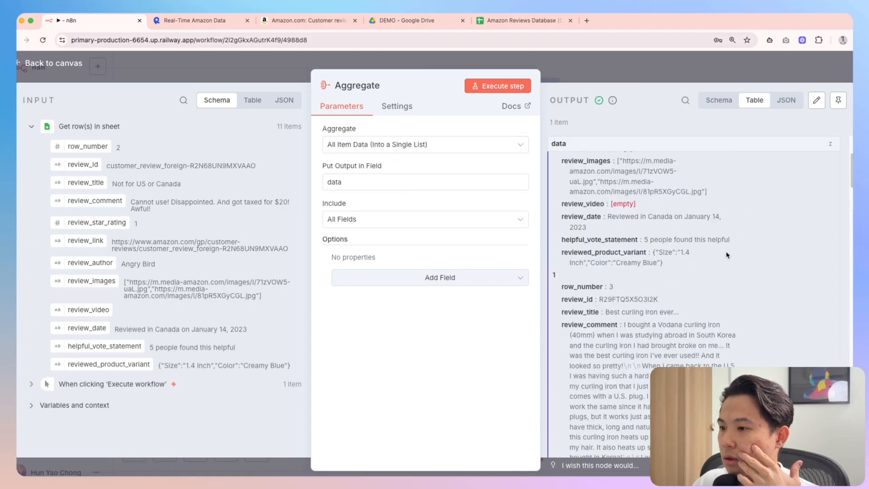
{"action": "scroll", "coordinate": [726, 255], "scroll_direction": "up", "scroll_amount": 10}
{"action": "left_click", "coordinate": [788, 100]}
{"action": "left_click", "coordinate": [719, 100]}
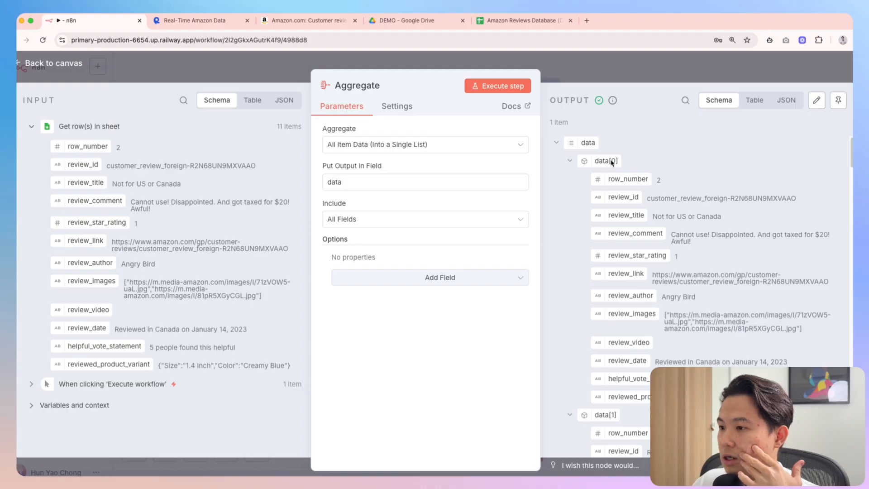
{"action": "scroll", "coordinate": [634, 197], "scroll_direction": "down", "scroll_amount": 2}
{"action": "scroll", "coordinate": [634, 213], "scroll_direction": "up", "scroll_amount": 2}
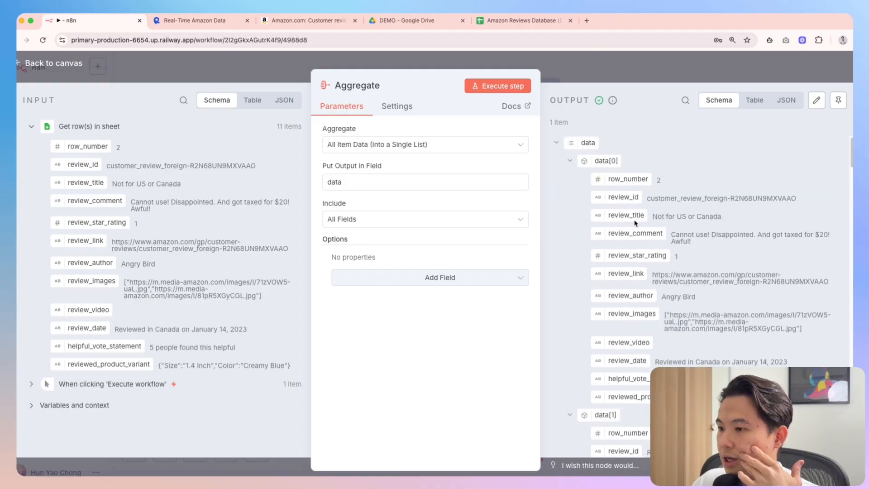
{"action": "scroll", "coordinate": [627, 208], "scroll_direction": "down", "scroll_amount": 7}
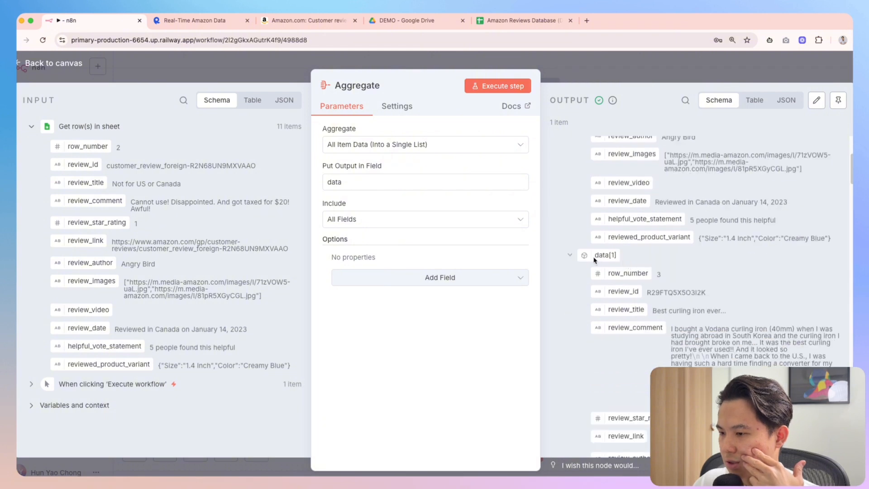
{"action": "scroll", "coordinate": [606, 276], "scroll_direction": "down", "scroll_amount": 12}
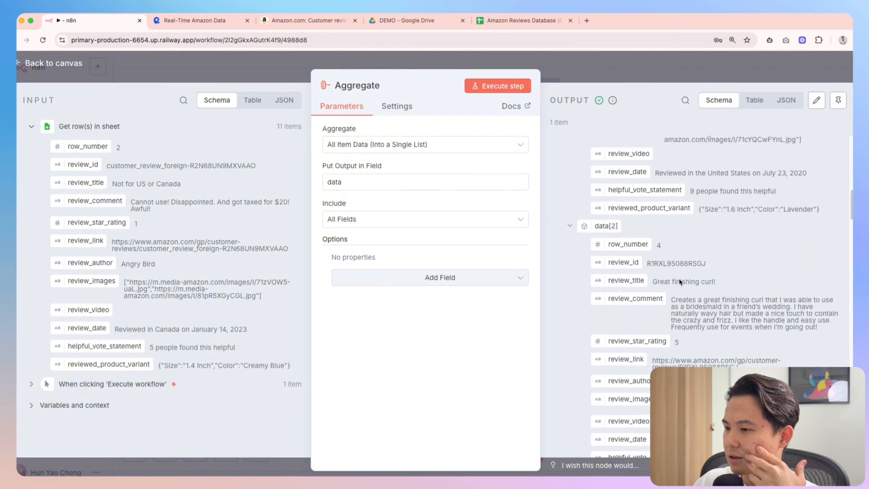
{"action": "scroll", "coordinate": [679, 282], "scroll_direction": "down", "scroll_amount": 3}
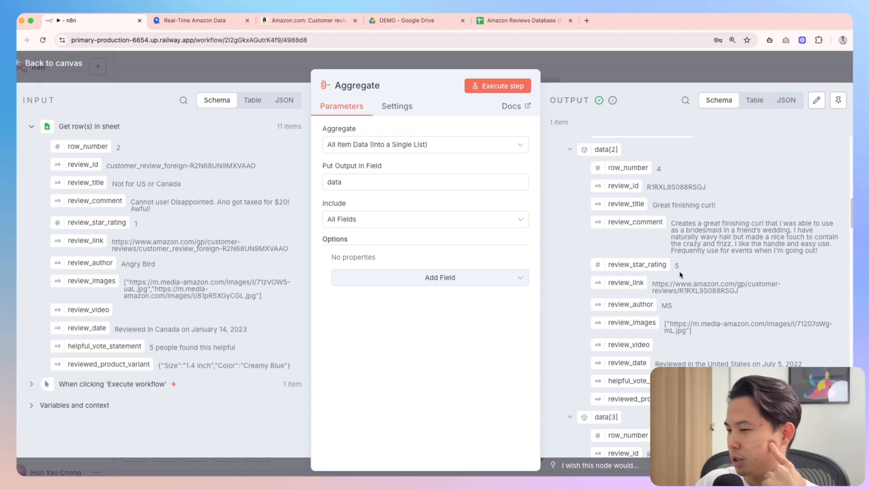
{"action": "left_click", "coordinate": [686, 73]}
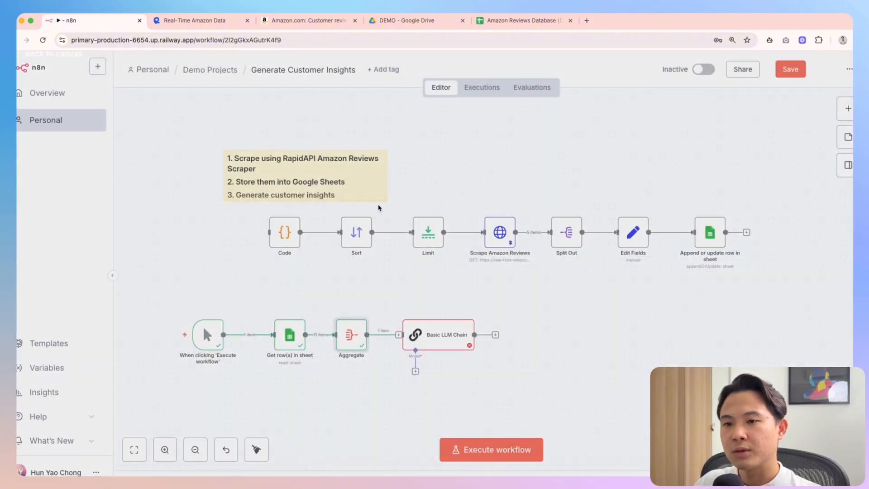
Move Aggregate and Basic LLM Chain to the right and check the Get row(s) output
{"action": "left_click_drag", "start_coordinate": [324, 300], "coordinate": [501, 364]}
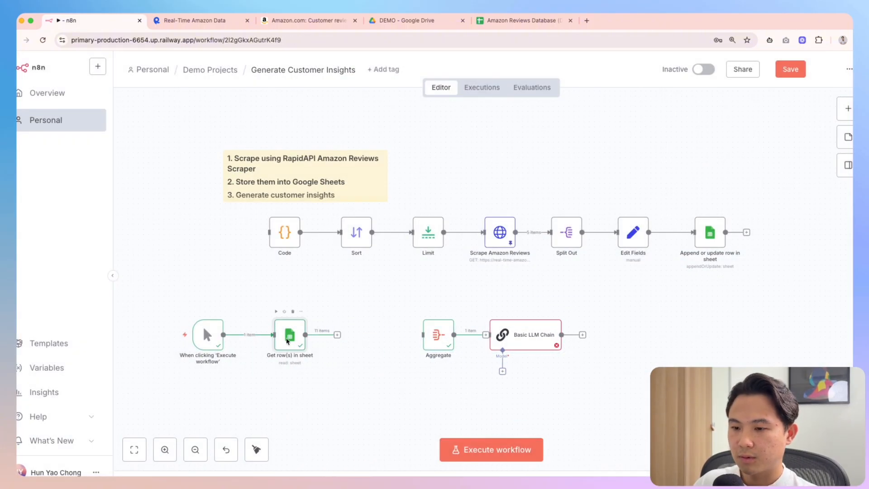
{"action": "double_click", "coordinate": [290, 334]}
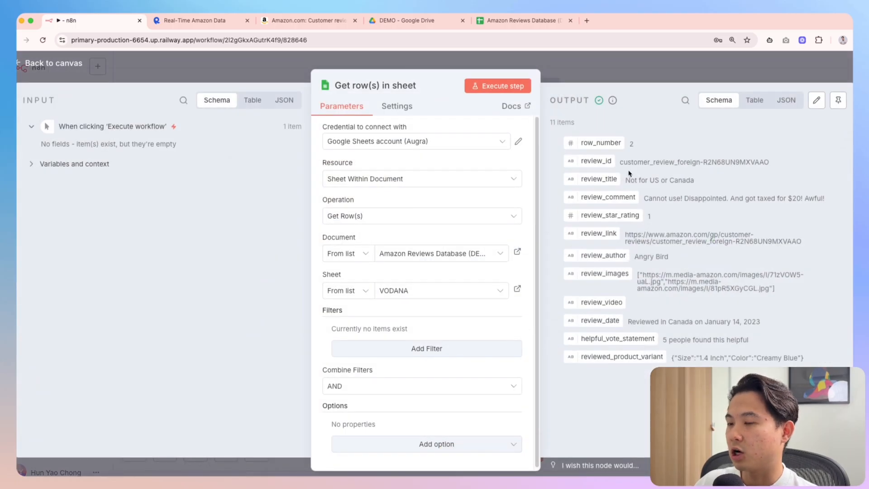
{"action": "left_click", "coordinate": [634, 71]}
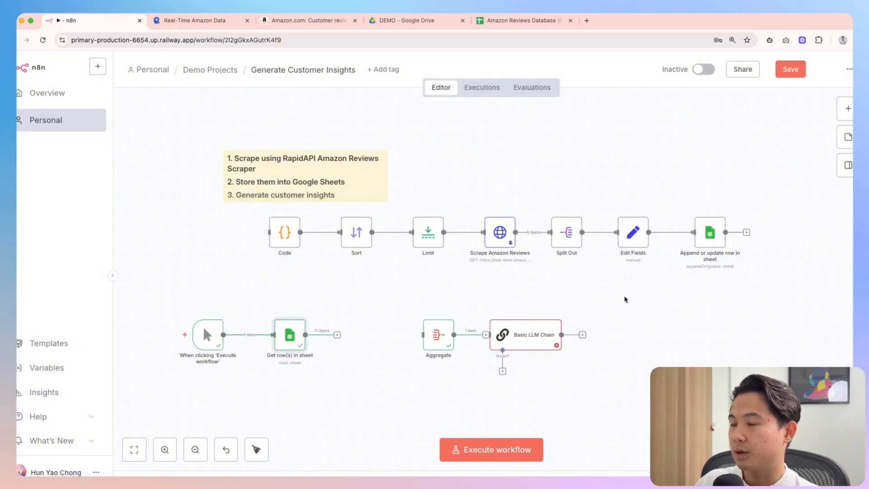
Add an Edit Fields (Set) node after Get row(s) in sheet and open its settings
{"action": "key", "text": "Tab"}
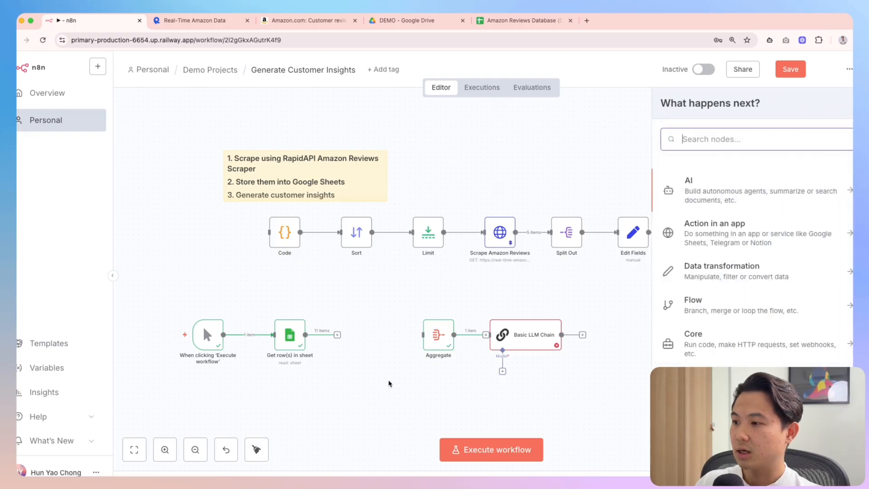
{"action": "type", "text": "set"}
{"action": "key", "text": "Return"}
{"action": "key", "text": "Escape"}
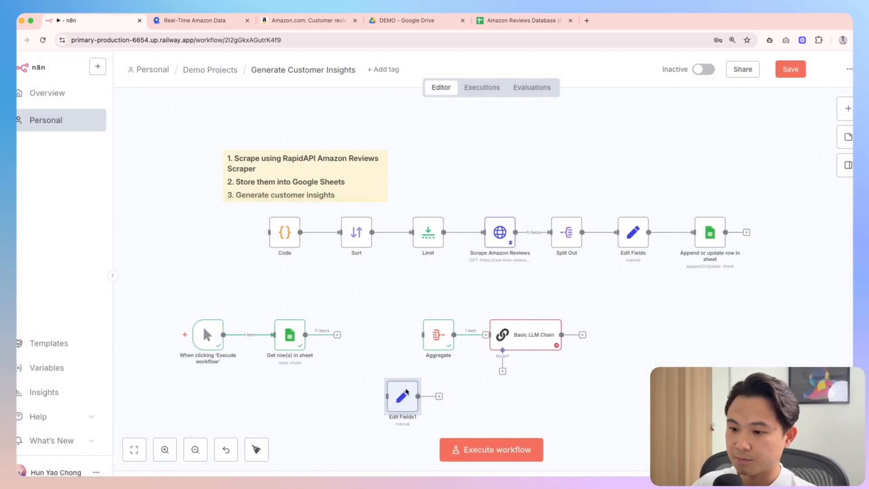
{"action": "left_click_drag", "start_coordinate": [398, 398], "coordinate": [347, 335]}
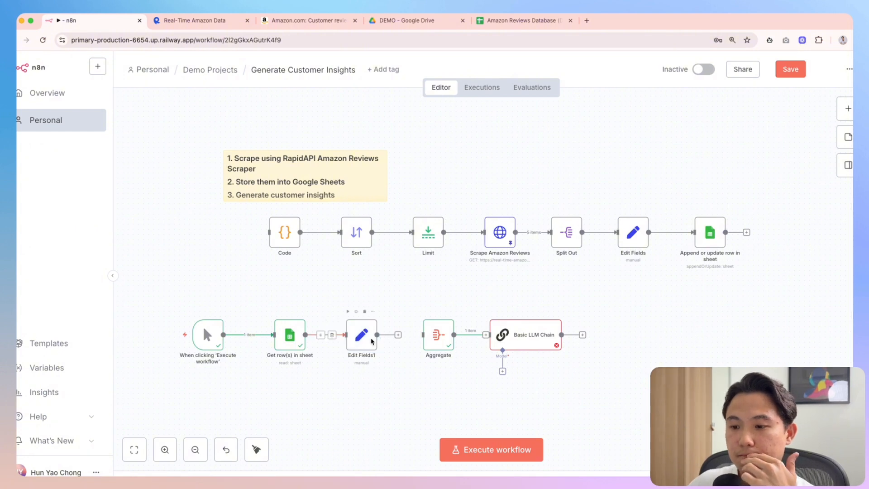
{"action": "double_click", "coordinate": [351, 347]}
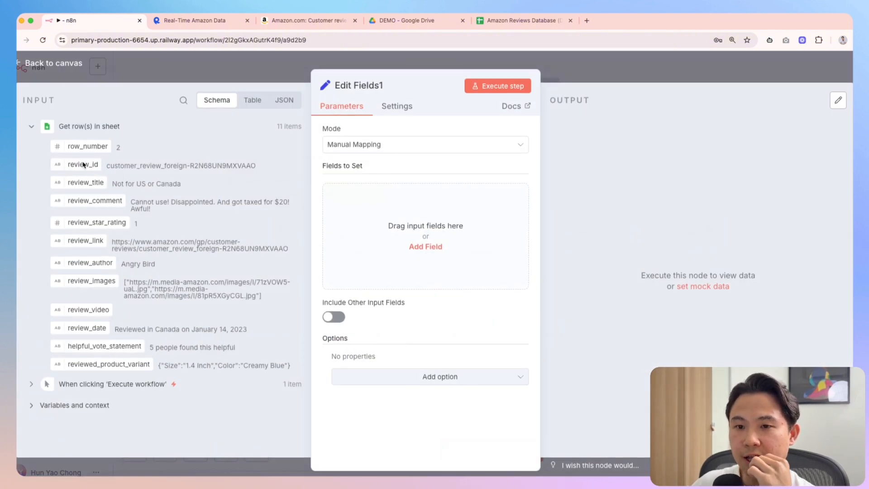
Add a 'review' field with value 'Title: {{review_title}} Body: {{ $json.review_comment }}'
{"action": "left_click_drag", "start_coordinate": [78, 183], "coordinate": [380, 222]}
{"action": "left_click_drag", "start_coordinate": [72, 201], "coordinate": [118, 196]}
{"action": "left_click", "coordinate": [398, 196]}
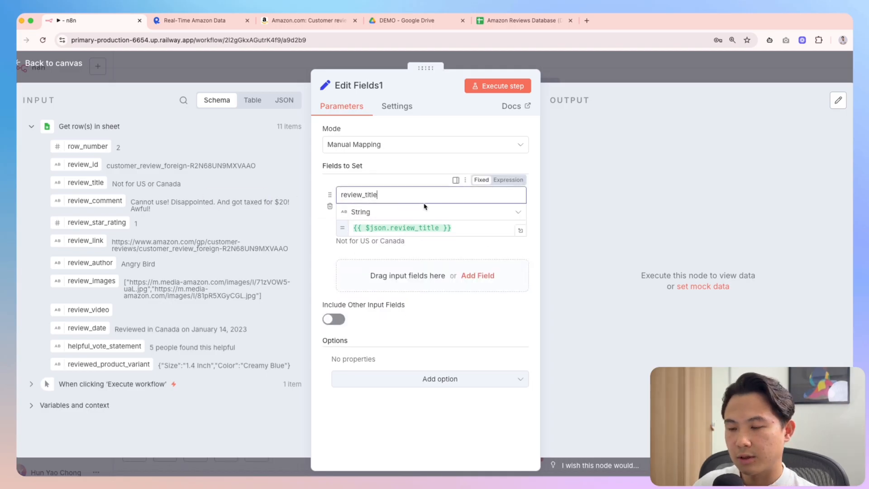
{"action": "key", "text": "super+a"}
{"action": "type", "text": "revi"}
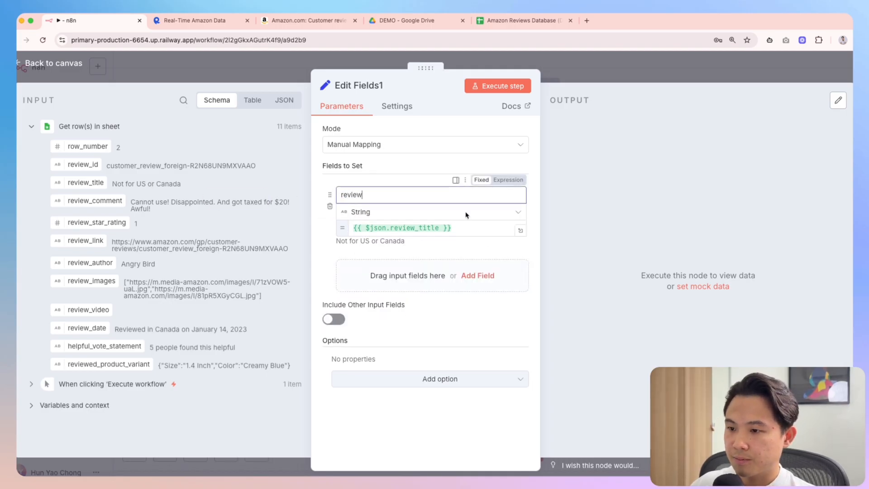
{"action": "left_click", "coordinate": [476, 227]}
{"action": "key", "text": "Return"}
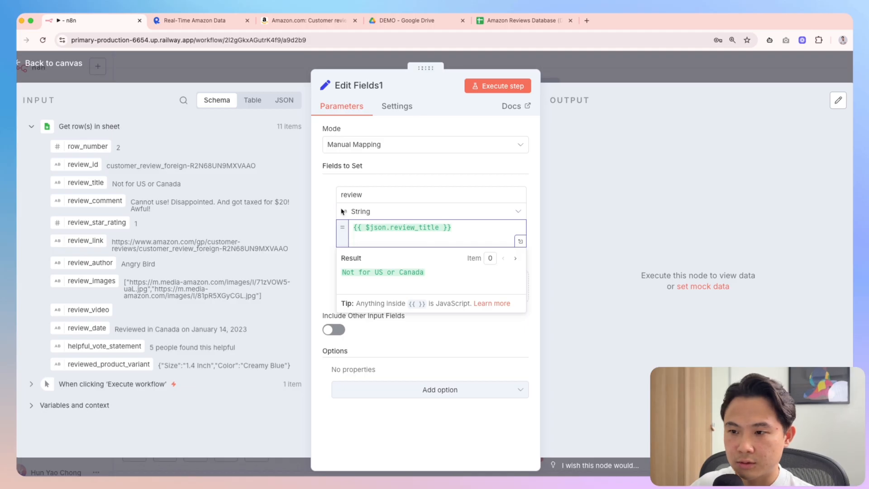
{"action": "type", "text": "Title: "}
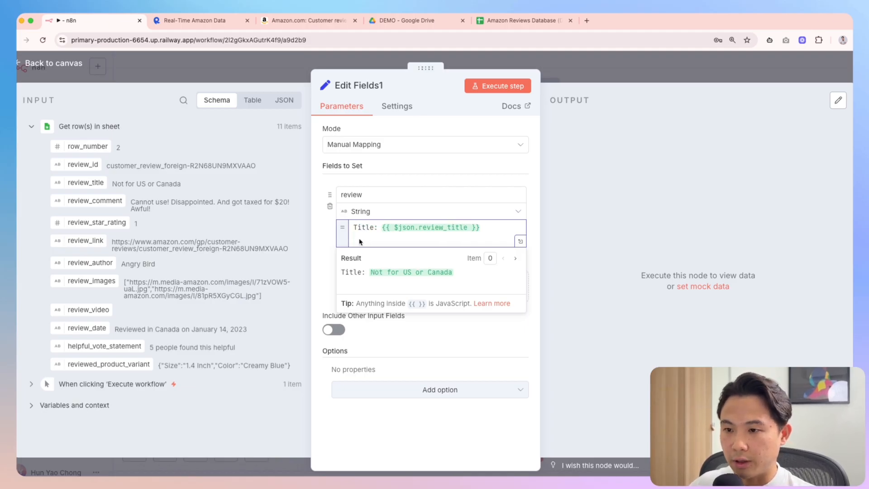
{"action": "type", "text": "C"}
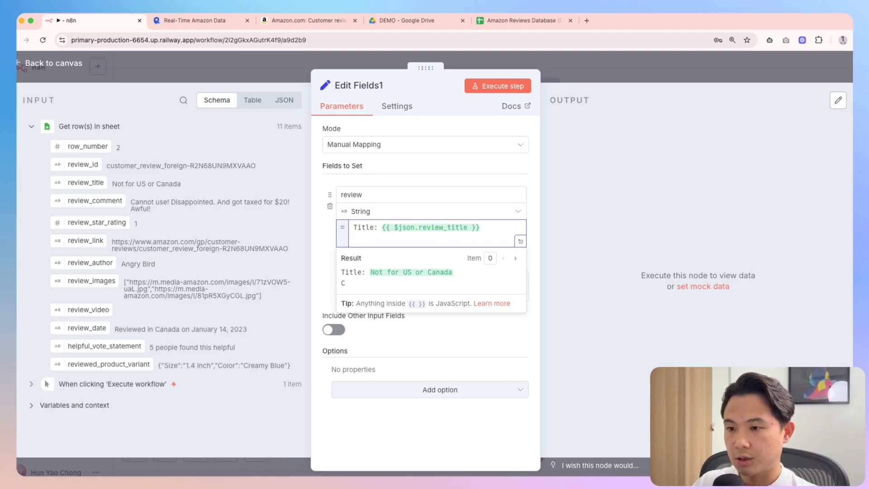
{"action": "type", "text": "omment:"}
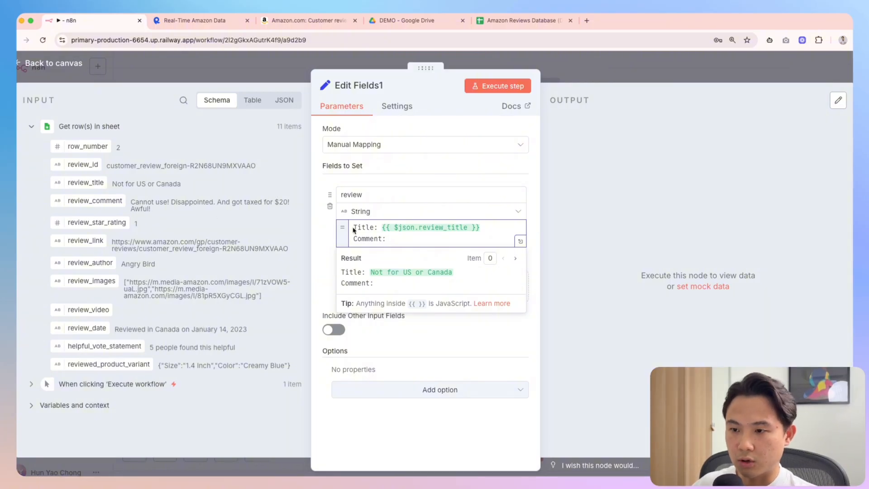
{"action": "key", "text": "shift+Home"}
{"action": "type", "text": "Body:"}
{"action": "left_click_drag", "start_coordinate": [111, 203], "coordinate": [430, 245]}
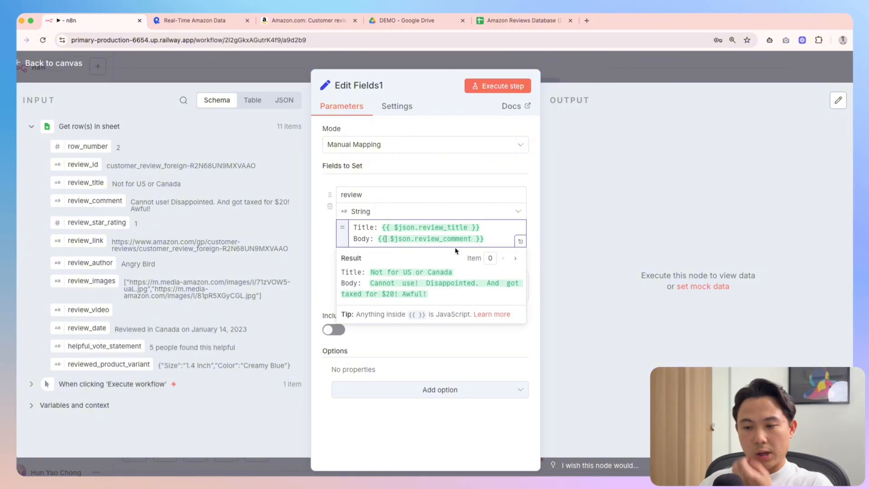
{"action": "left_click_drag", "start_coordinate": [486, 240], "coordinate": [364, 227]}
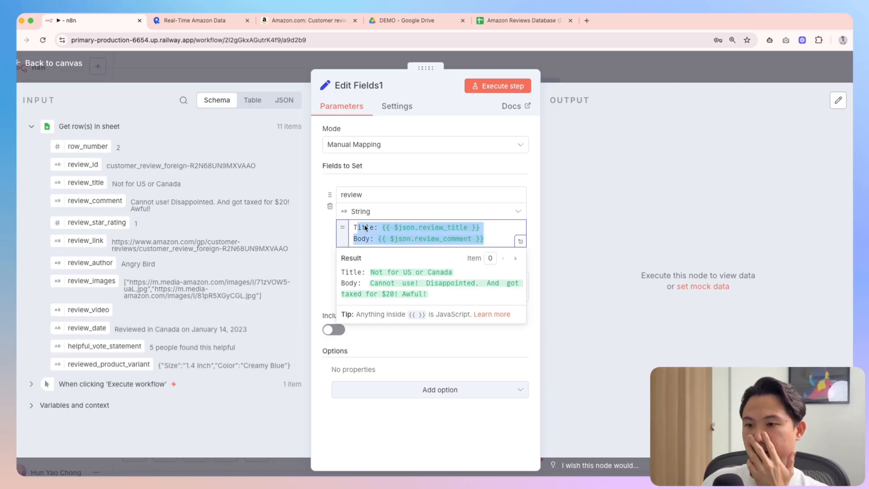
{"action": "left_click", "coordinate": [411, 238]}
{"action": "double_click", "coordinate": [361, 239]}
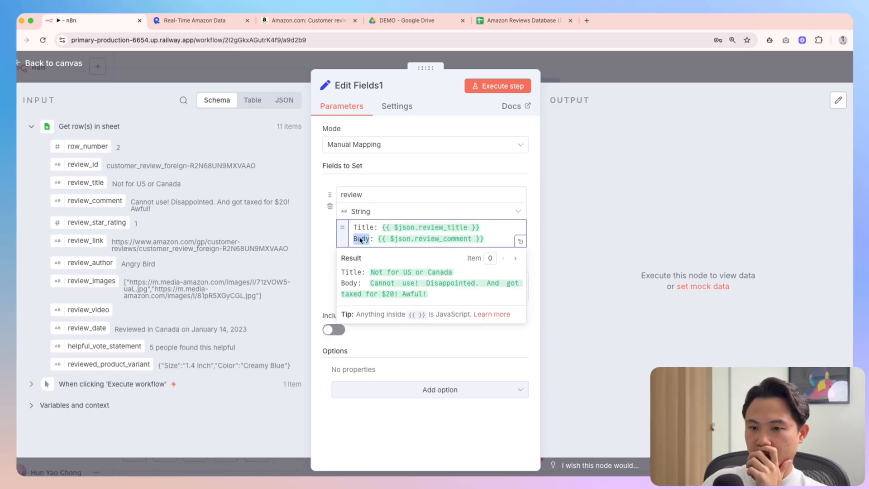
{"action": "left_click", "coordinate": [341, 276]}
Add review_star_rating as a number field
{"action": "left_click", "coordinate": [478, 287]}
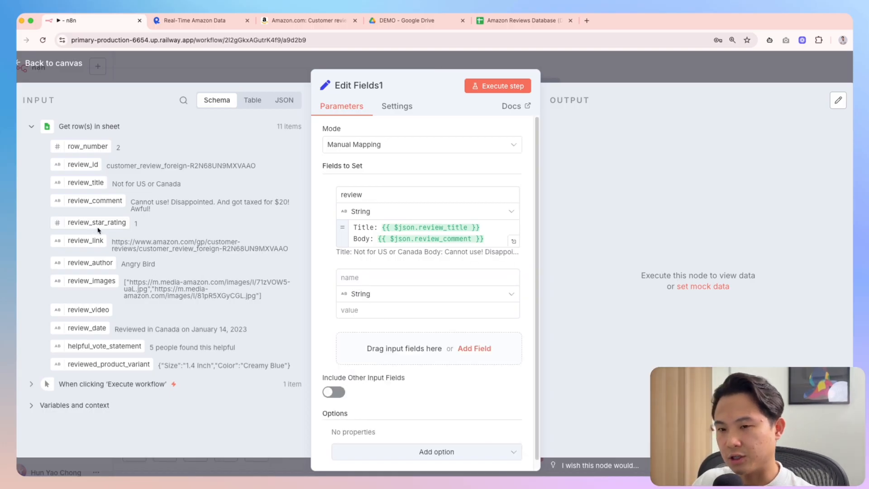
{"action": "left_click", "coordinate": [330, 289]}
{"action": "left_click_drag", "start_coordinate": [96, 222], "coordinate": [452, 299]}
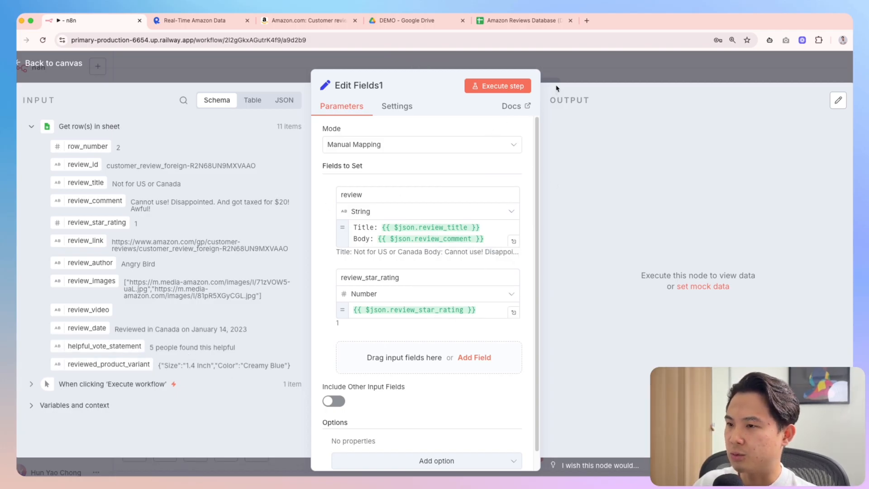
Rename the node to 'Extract Relevant Fields'
{"action": "left_click", "coordinate": [362, 86]}
{"action": "type", "text": "Set"}
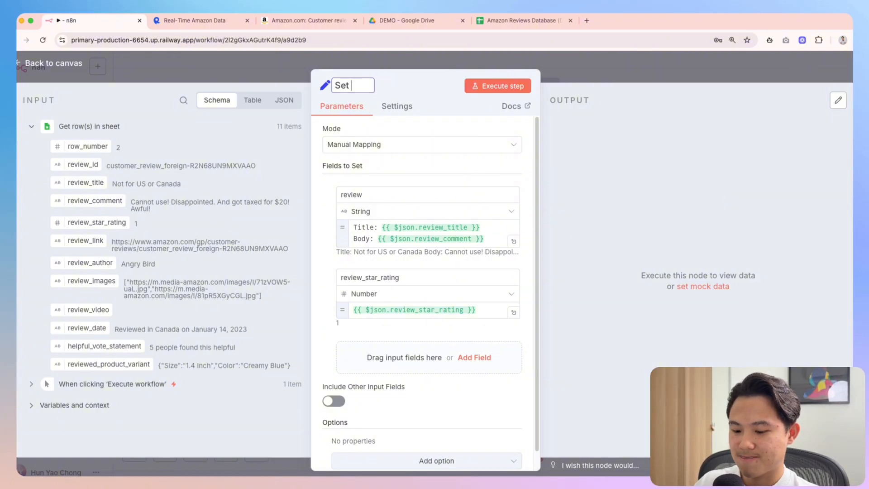
{"action": "key", "text": "BackSpace"}
{"action": "key", "text": "BackSpace"}
{"action": "key", "text": "BackSpace"}
{"action": "type", "text": "Ex"}
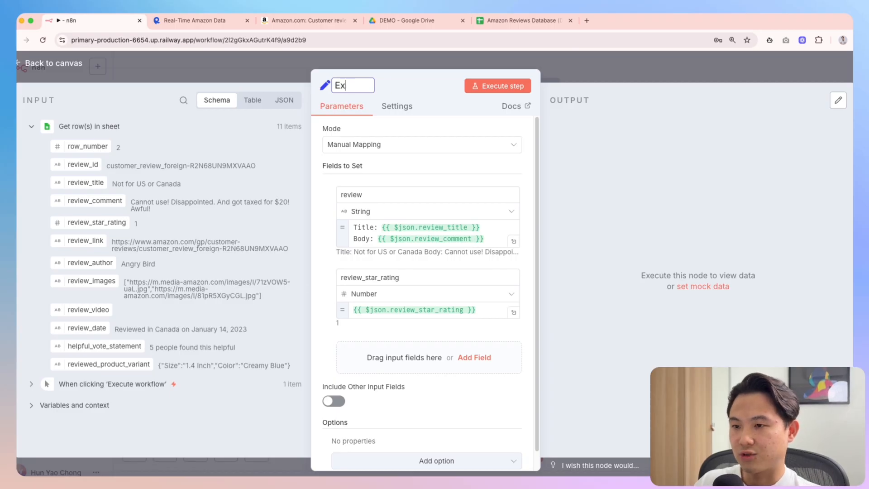
{"action": "type", "text": "tract Rele"}
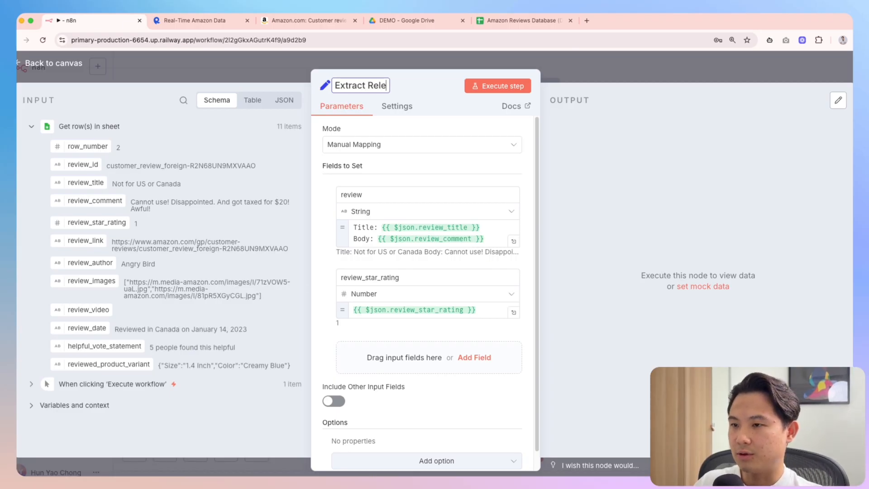
{"action": "type", "text": "vant Fields"}
{"action": "key", "text": "Return"}
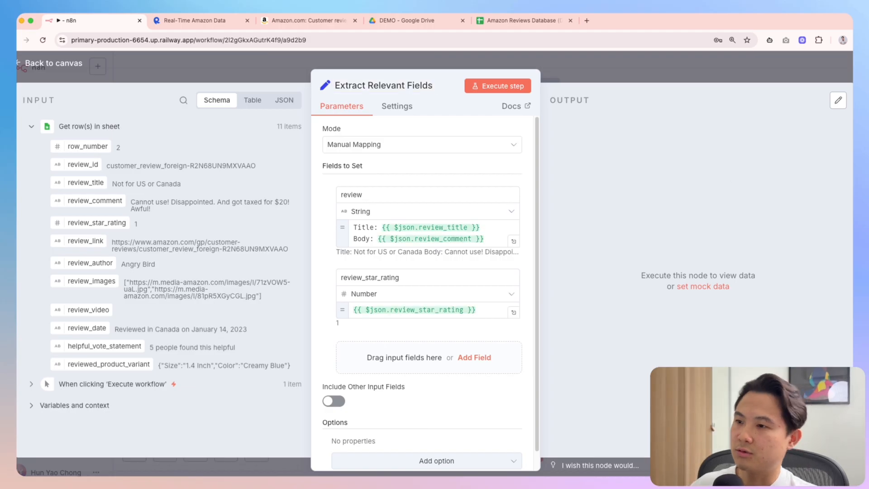
{"action": "left_click", "coordinate": [691, 76]}
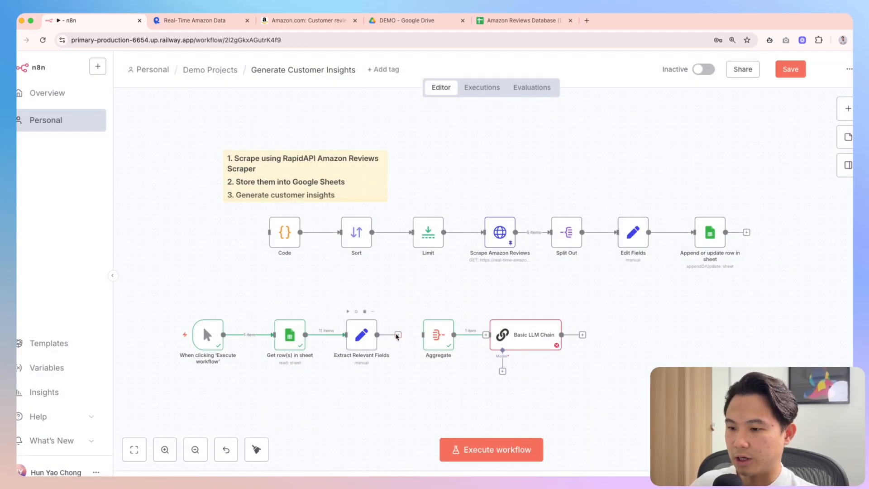
Connect Extract Relevant Fields to Aggregate and check its single aggregated item in table view
{"action": "left_click_drag", "start_coordinate": [397, 336], "coordinate": [427, 330]}
{"action": "double_click", "coordinate": [417, 324]}
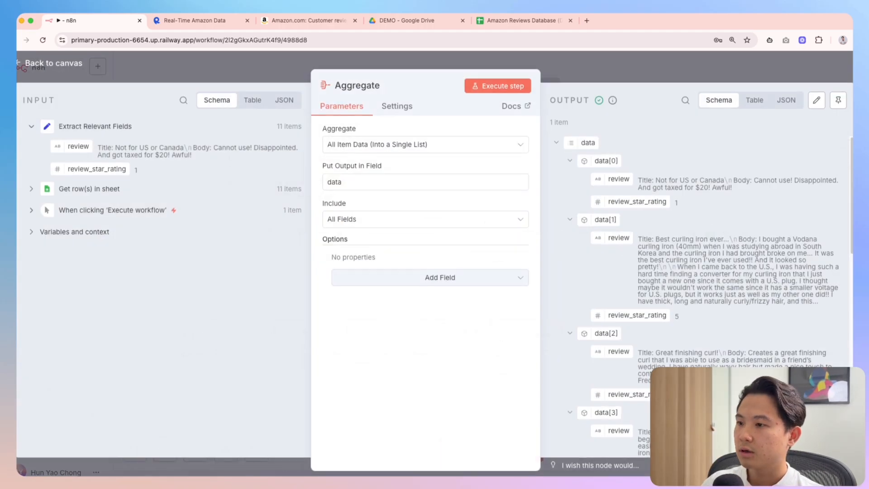
{"action": "left_click", "coordinate": [755, 100]}
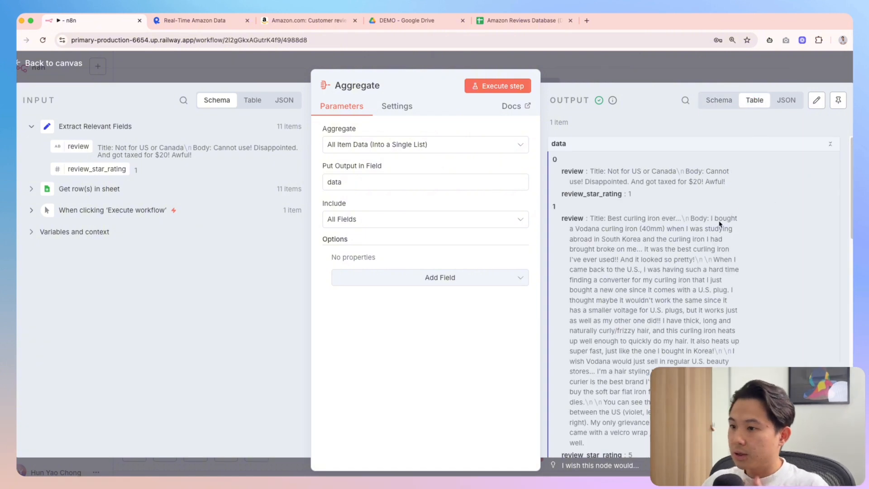
{"action": "scroll", "coordinate": [655, 251], "scroll_direction": "down", "scroll_amount": 3}
{"action": "scroll", "coordinate": [663, 280], "scroll_direction": "up", "scroll_amount": 3}
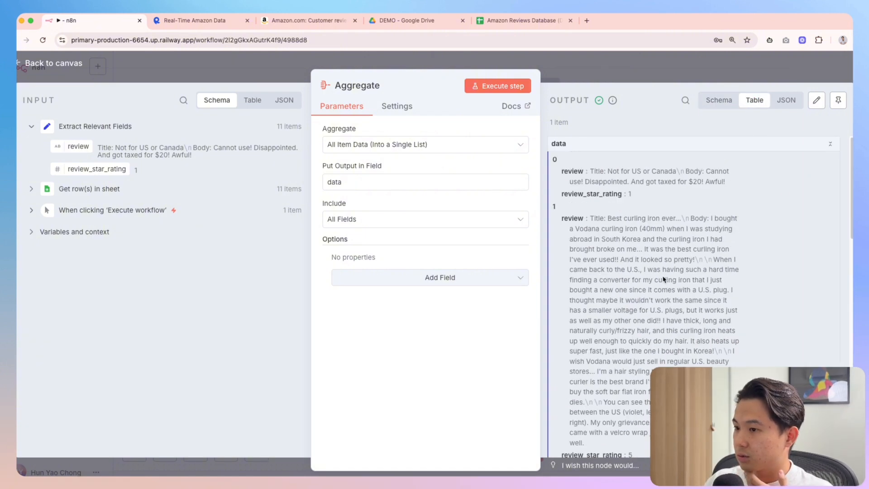
{"action": "scroll", "coordinate": [630, 277], "scroll_direction": "down", "scroll_amount": 3}
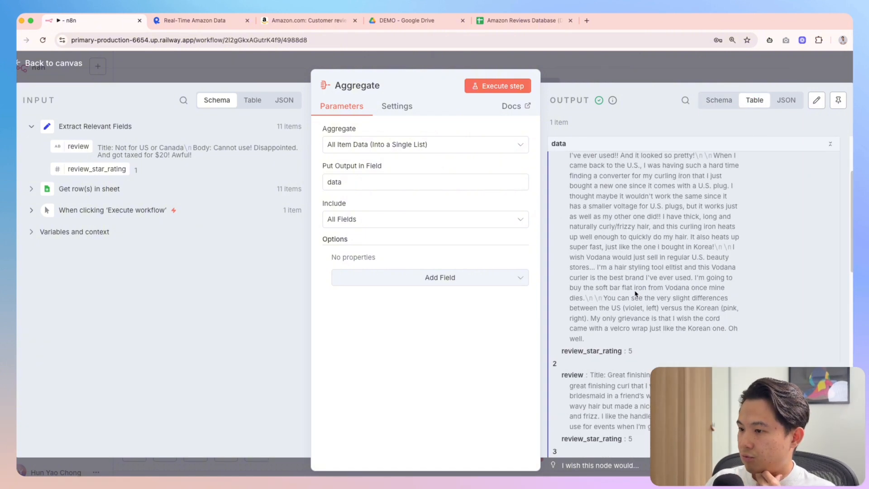
{"action": "scroll", "coordinate": [634, 280], "scroll_direction": "up", "scroll_amount": 3}
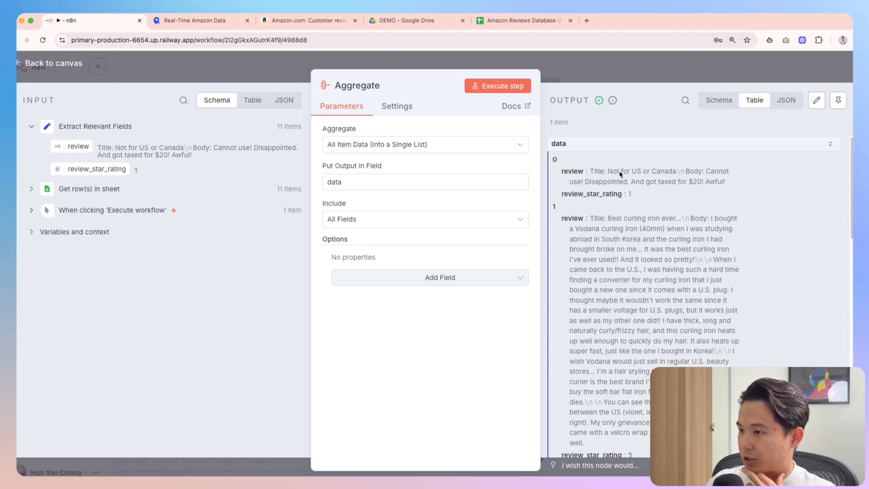
{"action": "scroll", "coordinate": [625, 194], "scroll_direction": "down", "scroll_amount": 2}
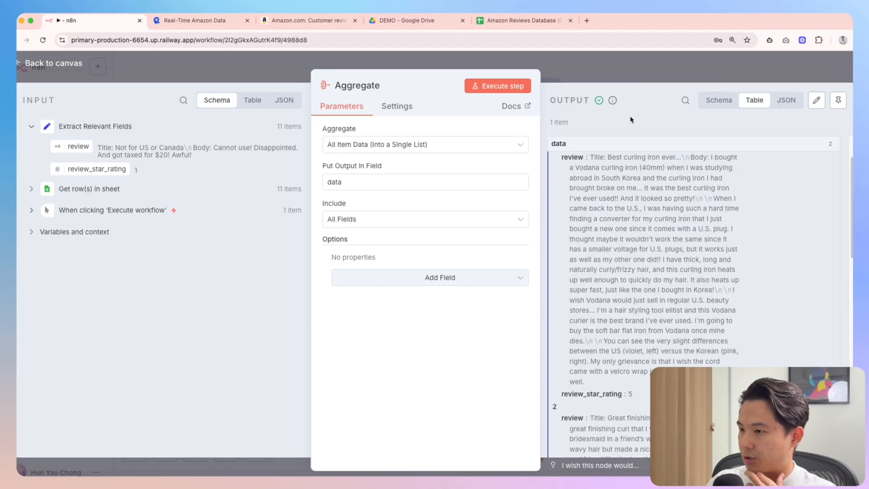
{"action": "left_click", "coordinate": [618, 79]}
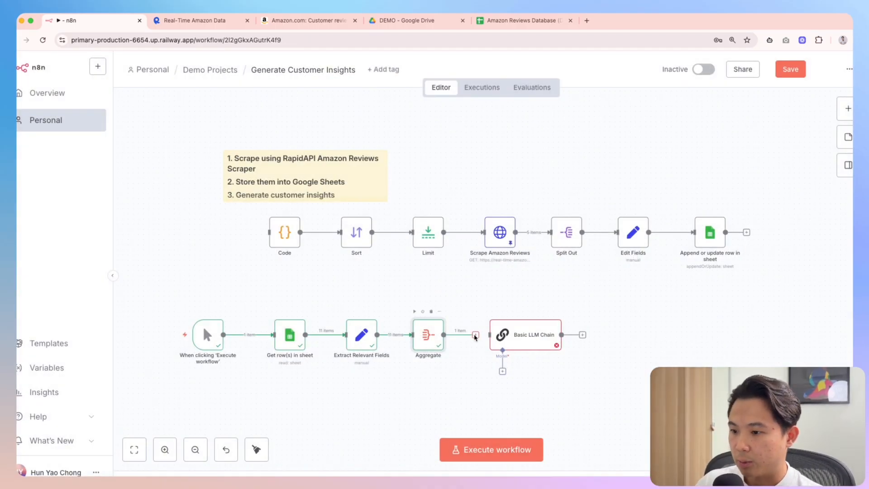
Map the aggregated 'data' field into the Basic LLM Chain prompt
{"action": "double_click", "coordinate": [518, 343]}
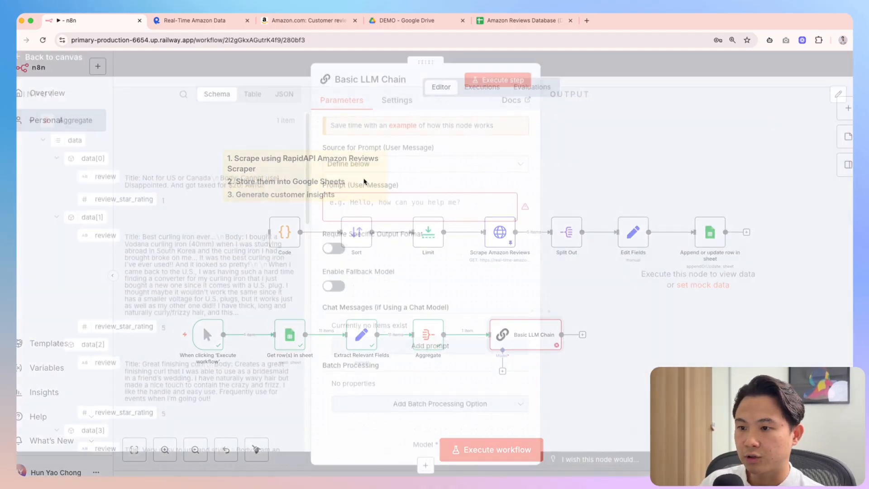
{"action": "left_click_drag", "start_coordinate": [73, 151], "coordinate": [421, 209]}
{"action": "left_click", "coordinate": [520, 208]}
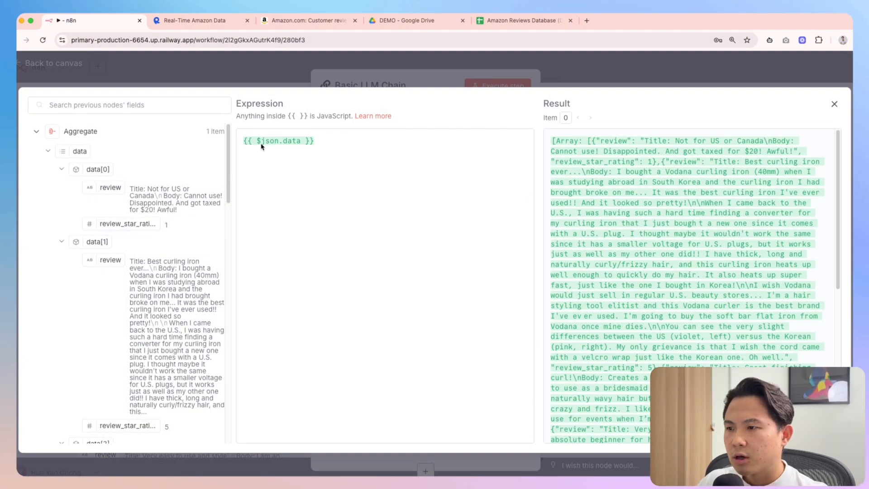
{"action": "left_click_drag", "start_coordinate": [584, 142], "coordinate": [552, 142]}
{"action": "left_click_drag", "start_coordinate": [612, 192], "coordinate": [609, 191]}
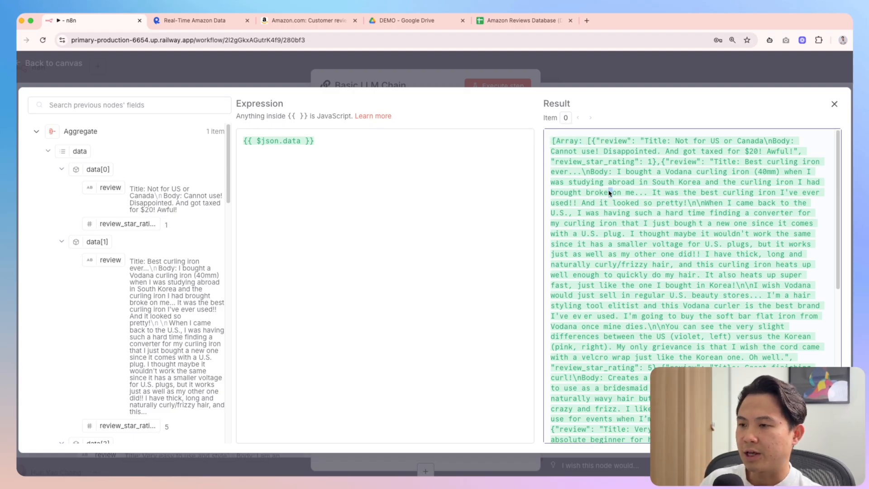
Wrap the prompt expression as JSON.stringify($json.data) and check the result preview
{"action": "left_click", "coordinate": [256, 142]}
{"action": "type", "text": "JSON."}
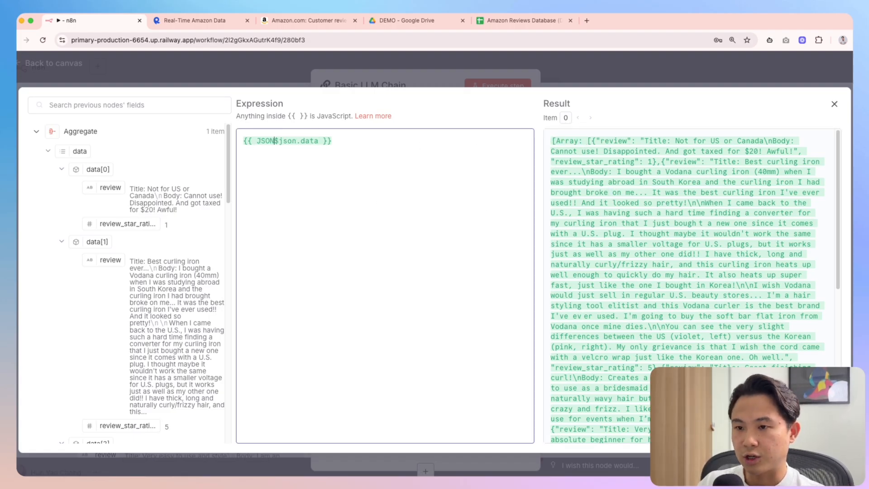
{"action": "type", "text": "strig"}
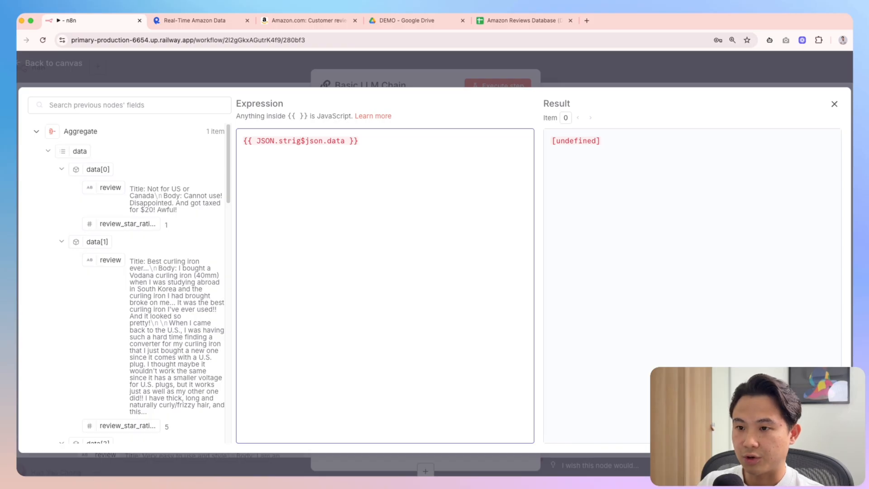
{"action": "type", "text": "gify("}
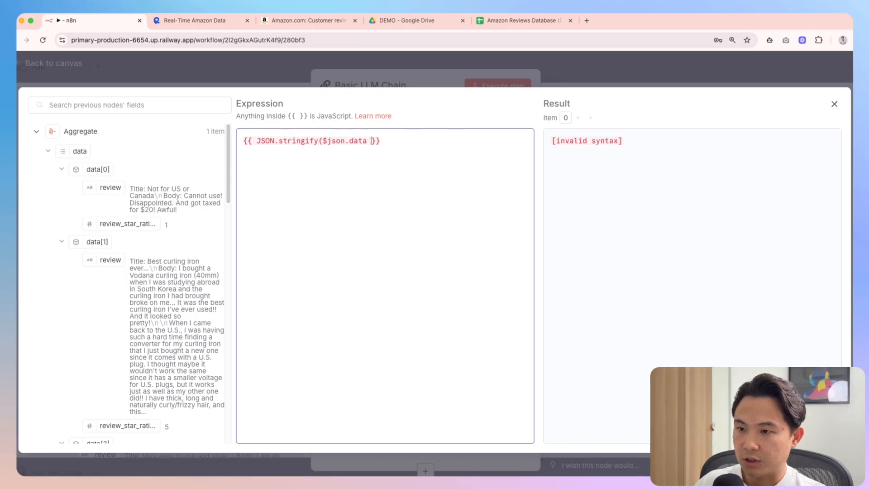
{"action": "type", "text": ")"}
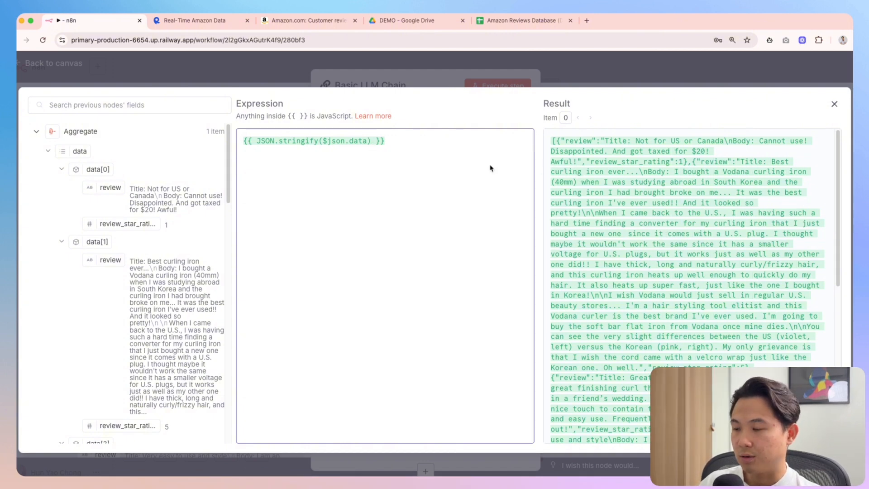
{"action": "left_click", "coordinate": [566, 146]}
{"action": "left_click_drag", "start_coordinate": [638, 144], "coordinate": [724, 206]}
{"action": "scroll", "coordinate": [747, 233], "scroll_direction": "down", "scroll_amount": 7}
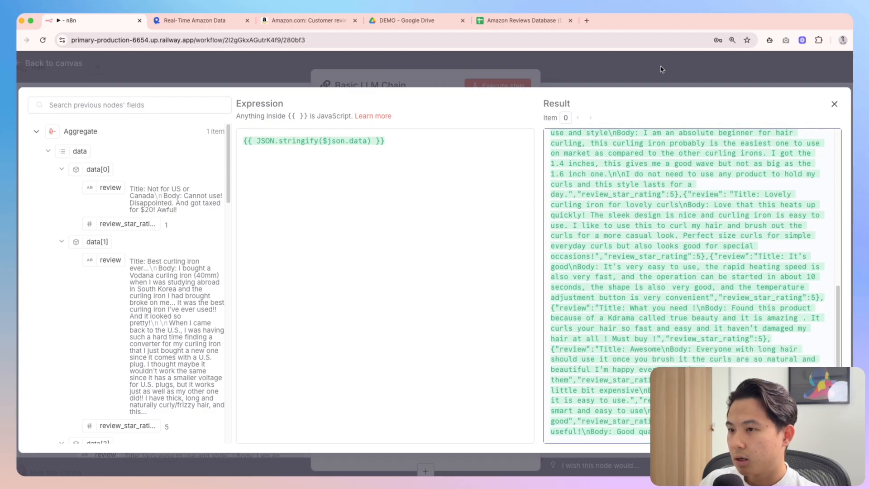
{"action": "scroll", "coordinate": [715, 201], "scroll_direction": "up", "scroll_amount": 7}
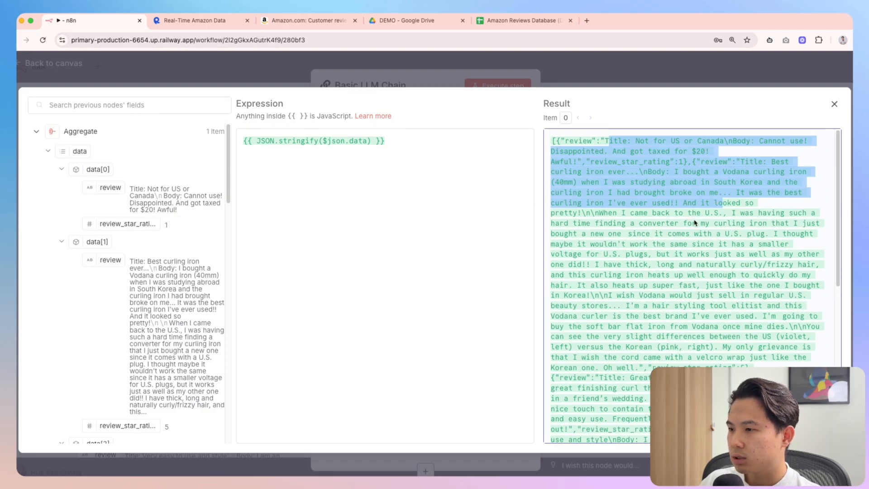
{"action": "left_click", "coordinate": [705, 233]}
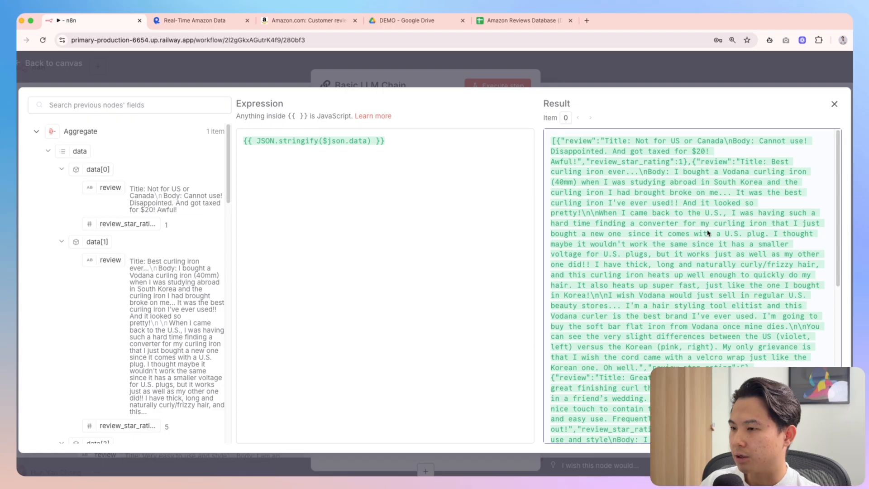
{"action": "left_click", "coordinate": [677, 81]}
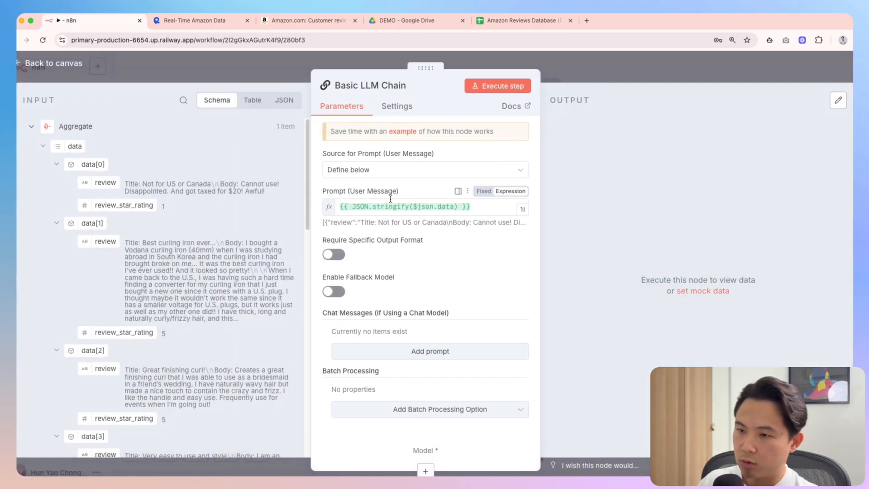
{"action": "left_click", "coordinate": [613, 72]}
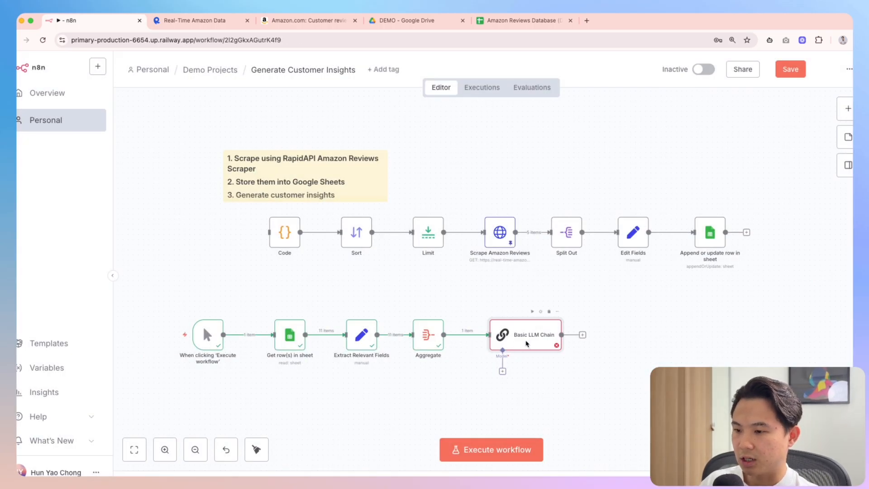
Attach an OpenAI Chat Model to the chain's Model slot, keeping gpt-4.1-mini
{"action": "left_click", "coordinate": [503, 371]}
{"action": "type", "text": "open router"}
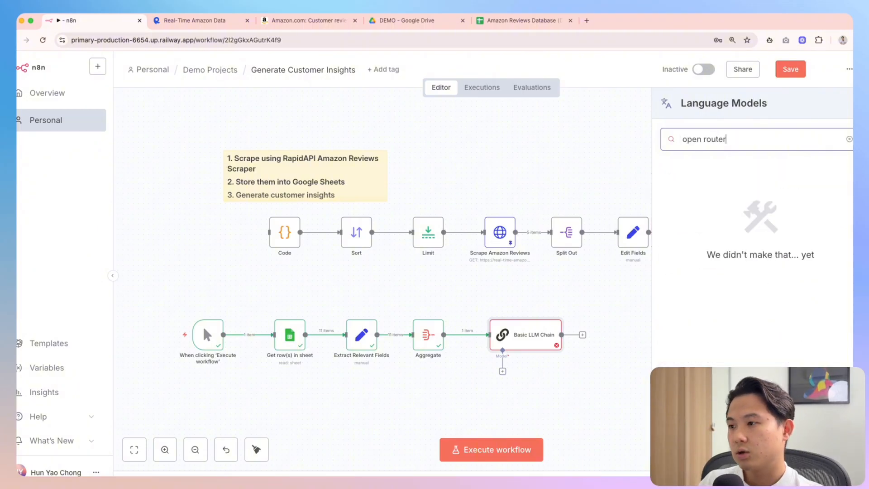
{"action": "key", "text": "BackSpace"}
{"action": "key", "text": "BackSpace"}
{"action": "key", "text": "BackSpace"}
{"action": "key", "text": "BackSpace"}
{"action": "key", "text": "BackSpace"}
{"action": "key", "text": "BackSpace"}
{"action": "key", "text": "BackSpace"}
{"action": "key", "text": "BackSpace"}
{"action": "key", "text": "BackSpace"}
{"action": "key", "text": "BackSpace"}
{"action": "key", "text": "BackSpace"}
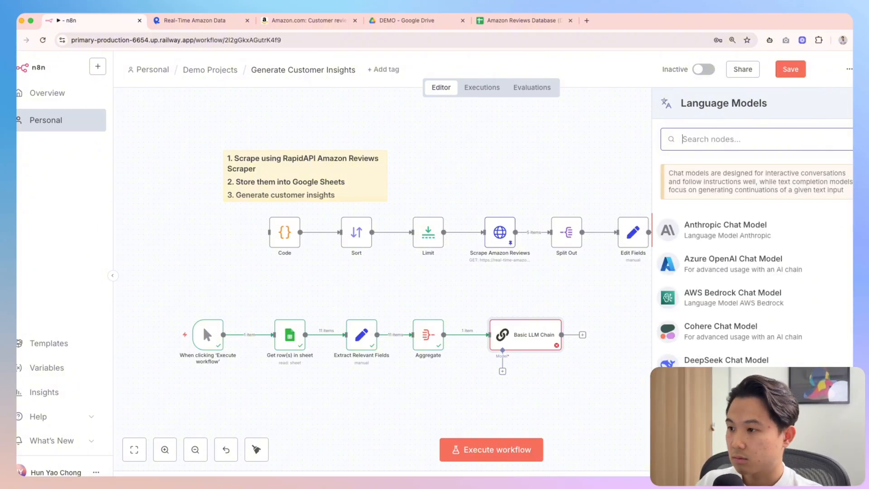
{"action": "type", "text": "op"}
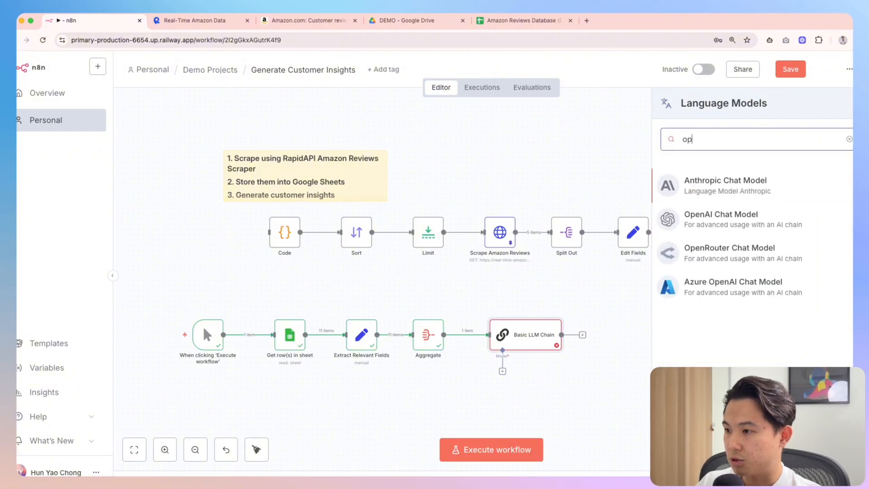
{"action": "key", "text": "BackSpace"}
{"action": "key", "text": "BackSpace"}
{"action": "type", "text": "open"}
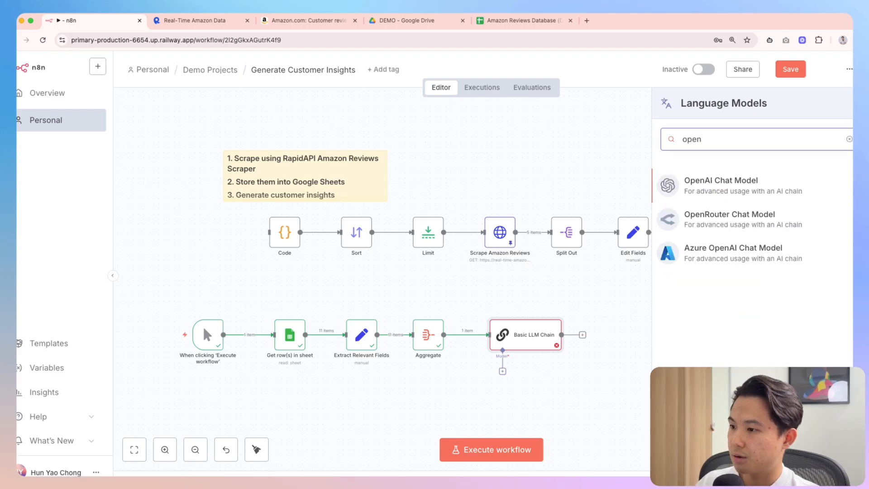
{"action": "key", "text": "Return"}
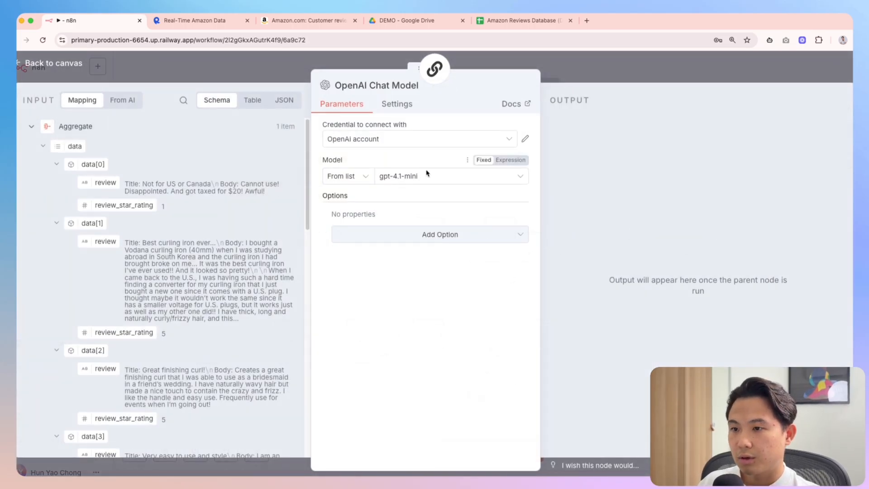
{"action": "left_click", "coordinate": [579, 73]}
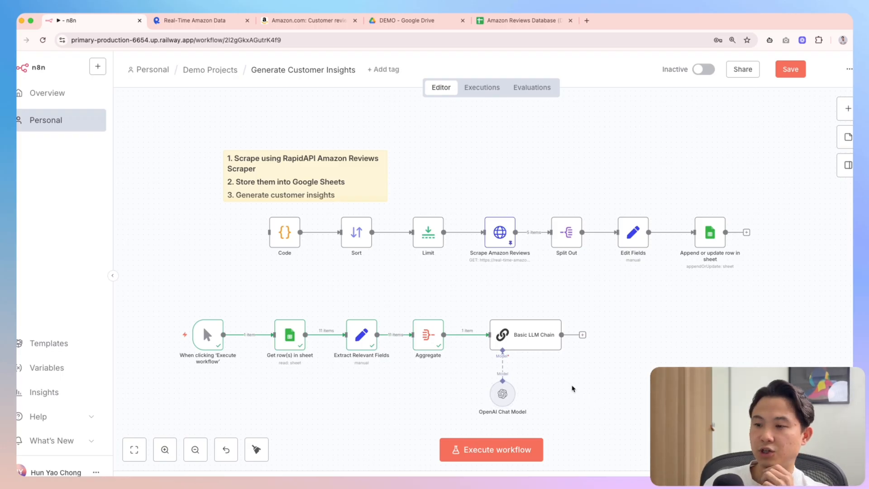
Add a sticky note to the canvas near the Basic LLM Chain
{"action": "mouse_move", "coordinate": [543, 348]}
{"action": "double_click", "coordinate": [517, 345]}
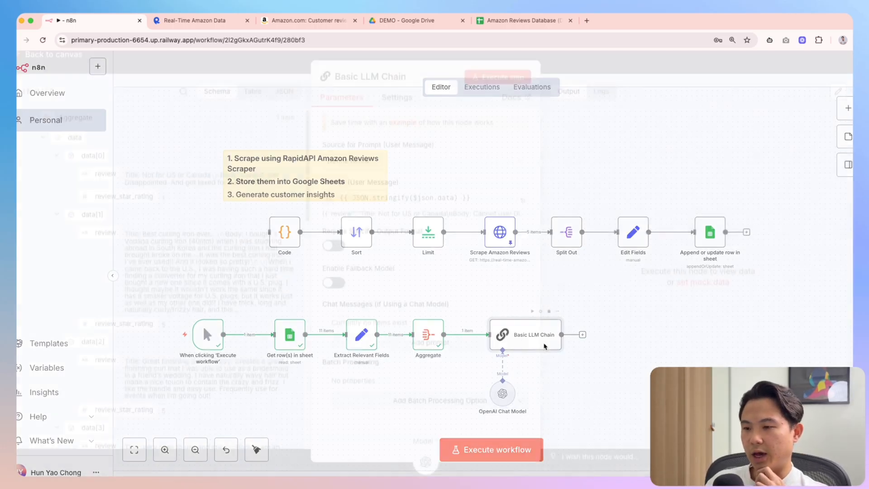
{"action": "key", "text": "Escape"}
{"action": "right_click", "coordinate": [528, 164]}
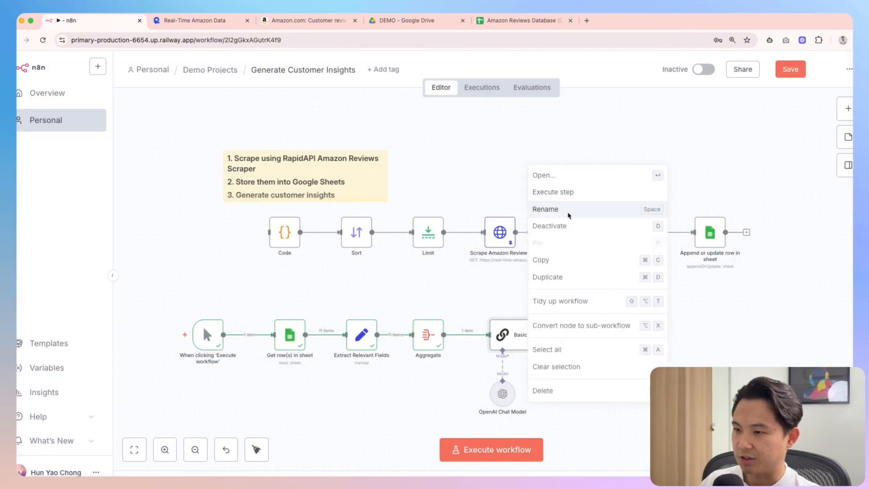
{"action": "left_click", "coordinate": [546, 130]}
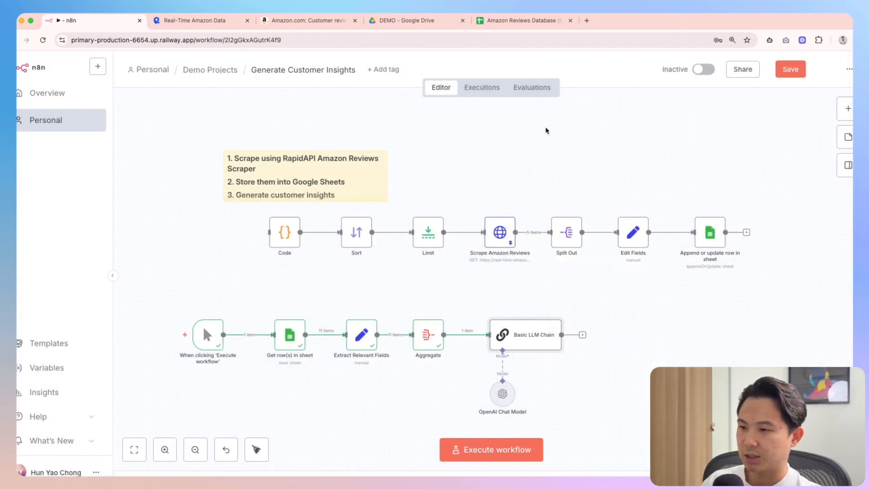
{"action": "right_click", "coordinate": [547, 137]}
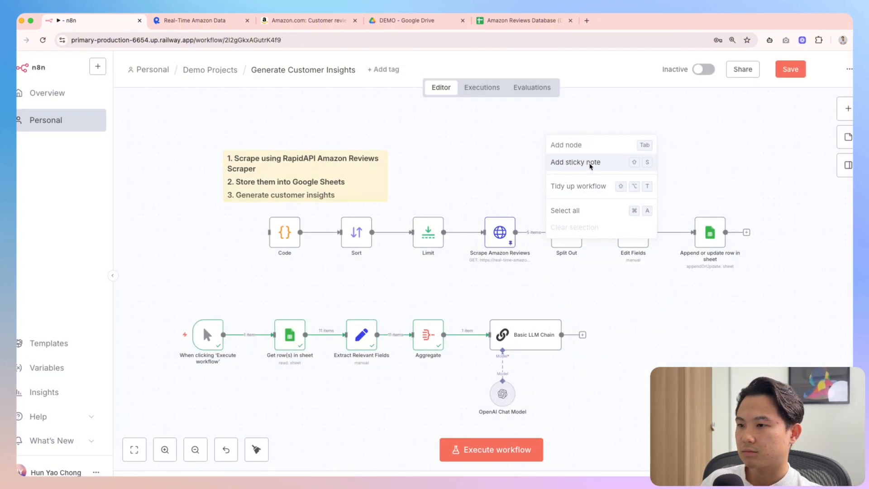
{"action": "left_click", "coordinate": [589, 162]}
Write a 'Customer Insights' note listing four numbered insight goals and make it taller
{"action": "double_click", "coordinate": [578, 160]}
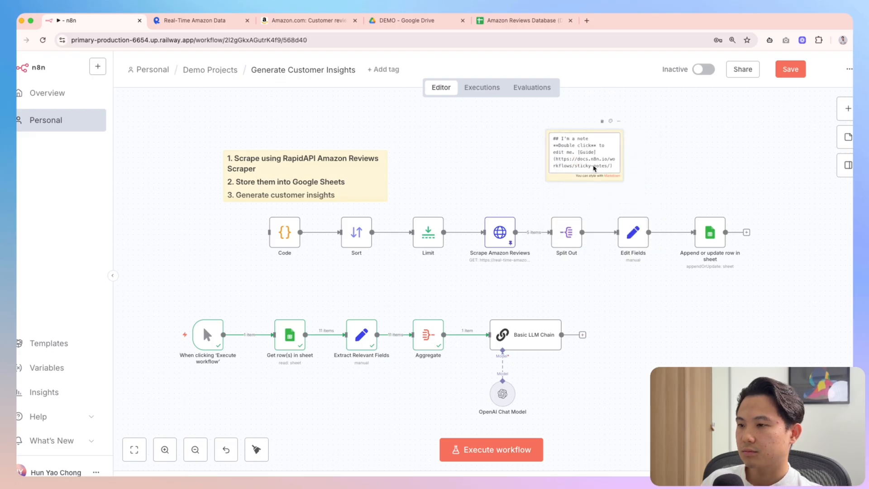
{"action": "left_click_drag", "start_coordinate": [611, 171], "coordinate": [562, 141]}
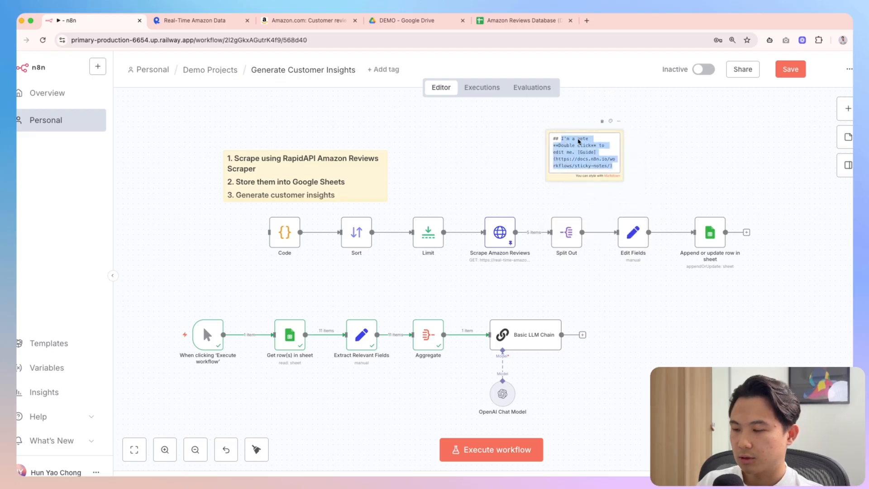
{"action": "type", "text": "Customer Insights"}
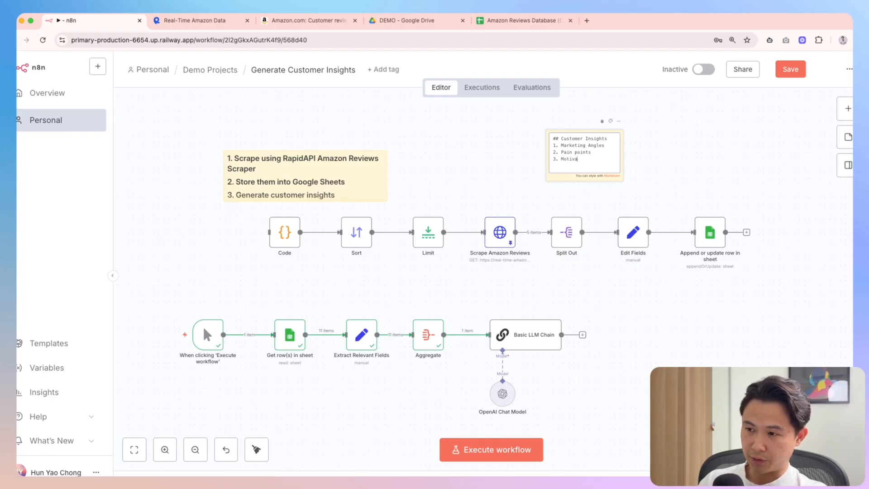
{"action": "type", "text": "ur"}
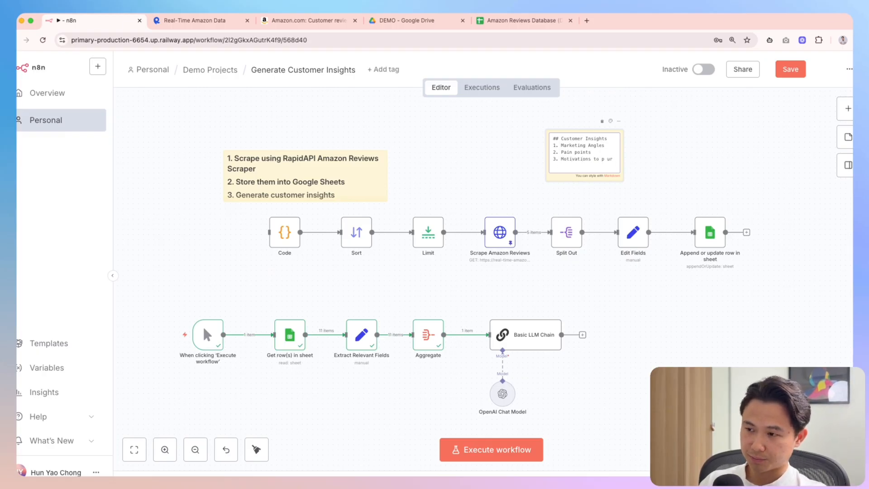
{"action": "type", "text": "chaase"}
{"action": "key", "text": "Return"}
{"action": "type", "text": "4. Voice of Customers"}
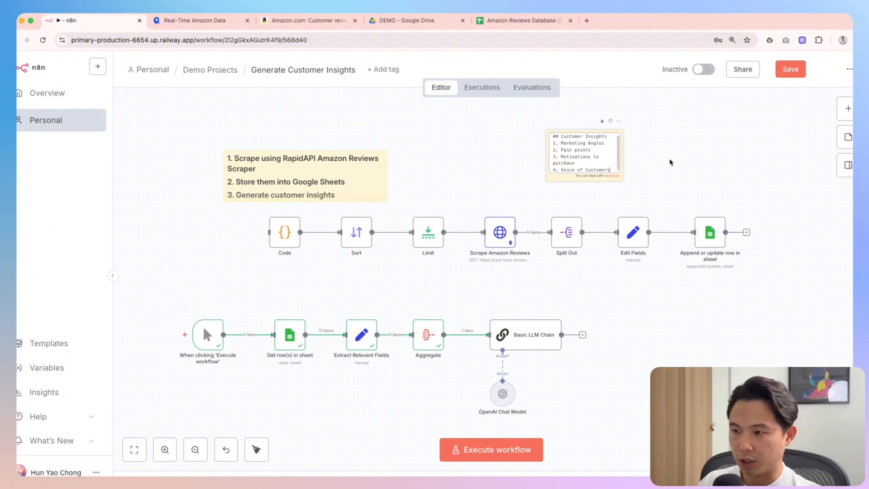
{"action": "left_click", "coordinate": [670, 161]}
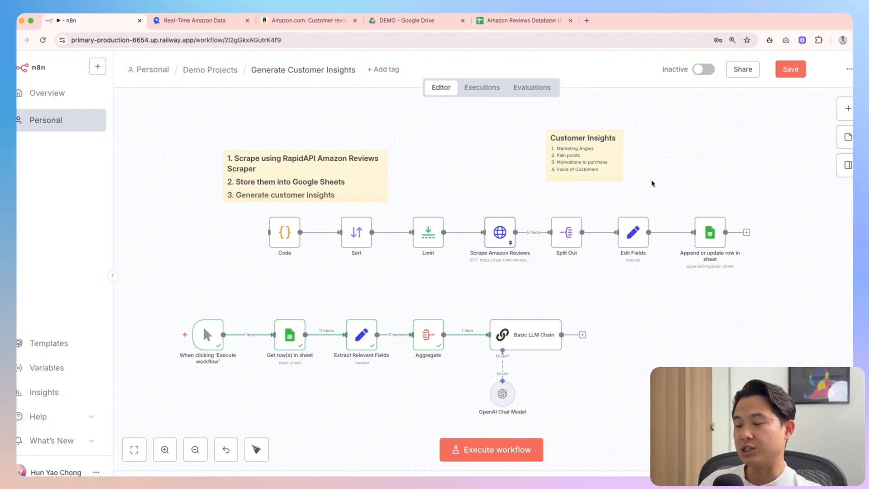
{"action": "left_click_drag", "start_coordinate": [611, 181], "coordinate": [583, 183]}
Open chatgpt.com in a new browser tab, then return to the n8n workflow
{"action": "double_click", "coordinate": [556, 345]}
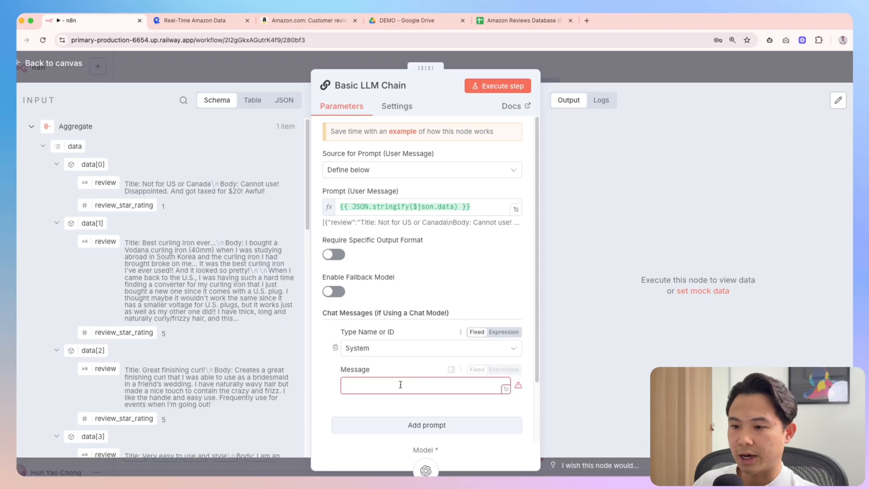
{"action": "left_click", "coordinate": [565, 78]}
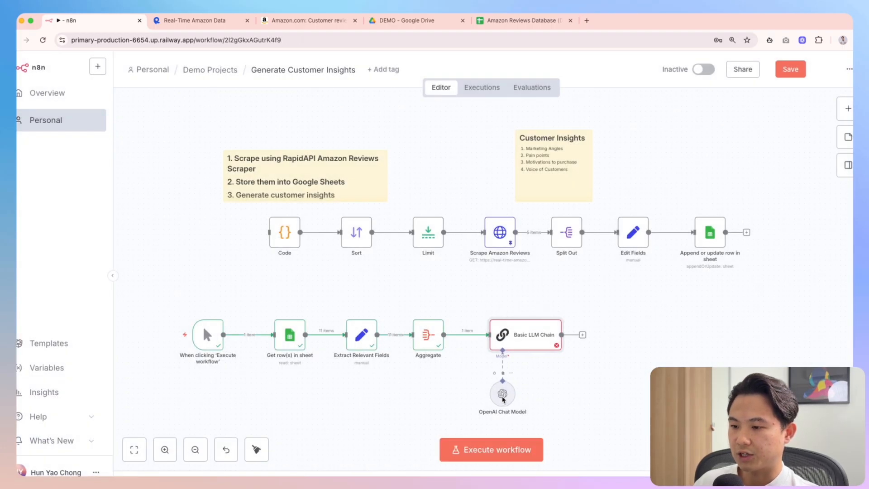
{"action": "left_click", "coordinate": [586, 20]}
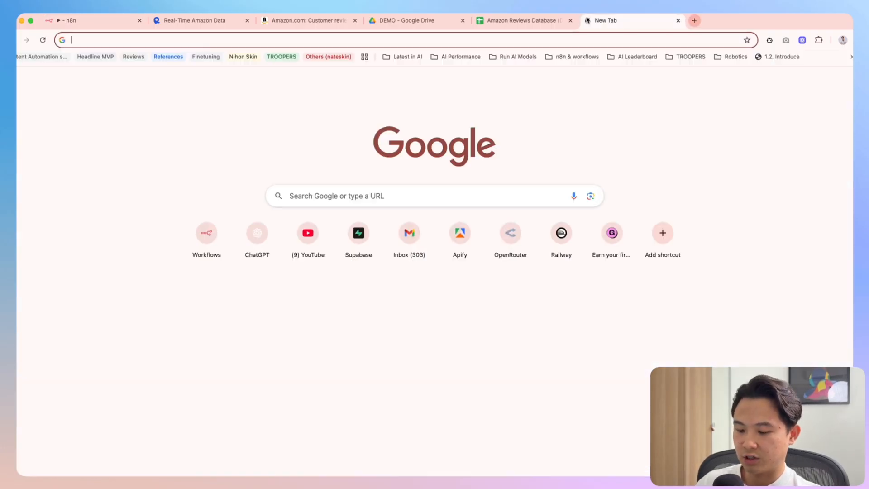
{"action": "type", "text": "chat"}
{"action": "key", "text": "Return"}
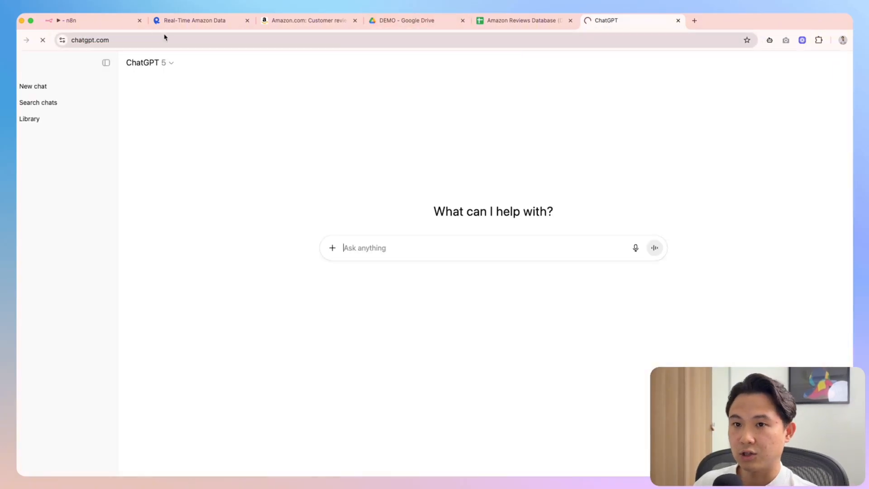
{"action": "left_click", "coordinate": [86, 20]}
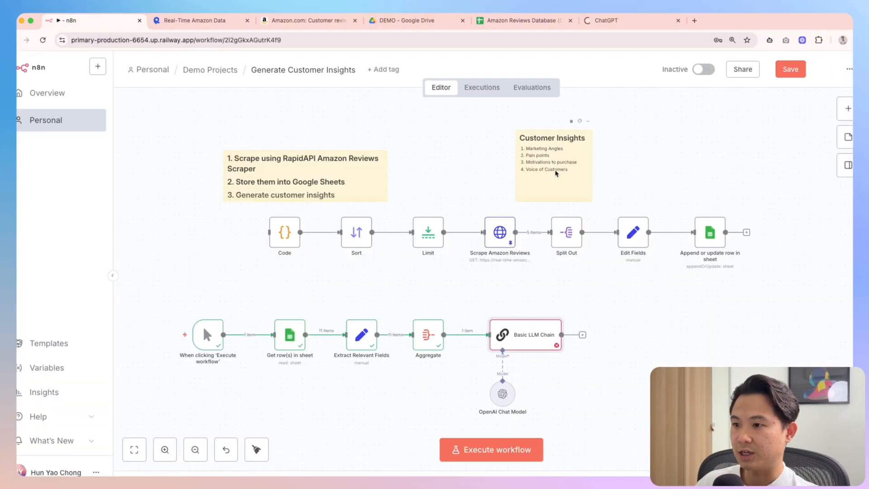
Copy the whole aggregated review JSON from the Basic LLM Chain prompt's result preview
{"action": "double_click", "coordinate": [556, 171]}
{"action": "key", "text": "super+a"}
{"action": "left_click", "coordinate": [669, 183]}
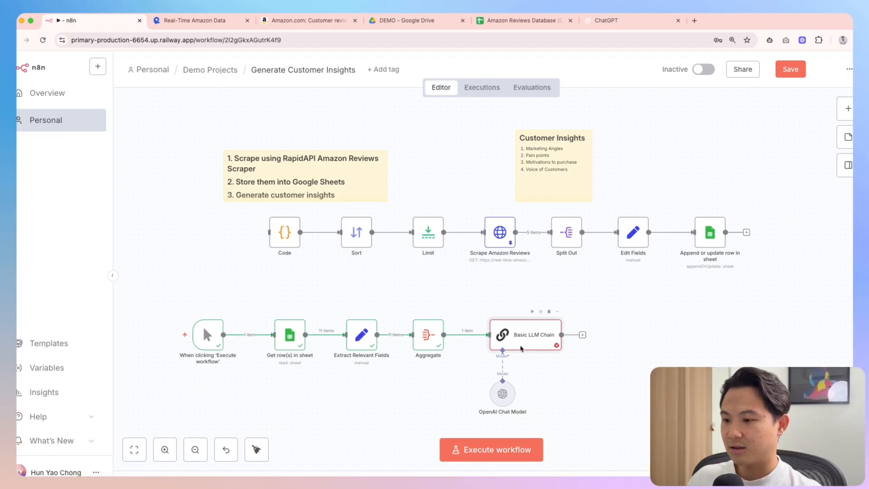
{"action": "double_click", "coordinate": [521, 348]}
{"action": "left_click", "coordinate": [517, 211]}
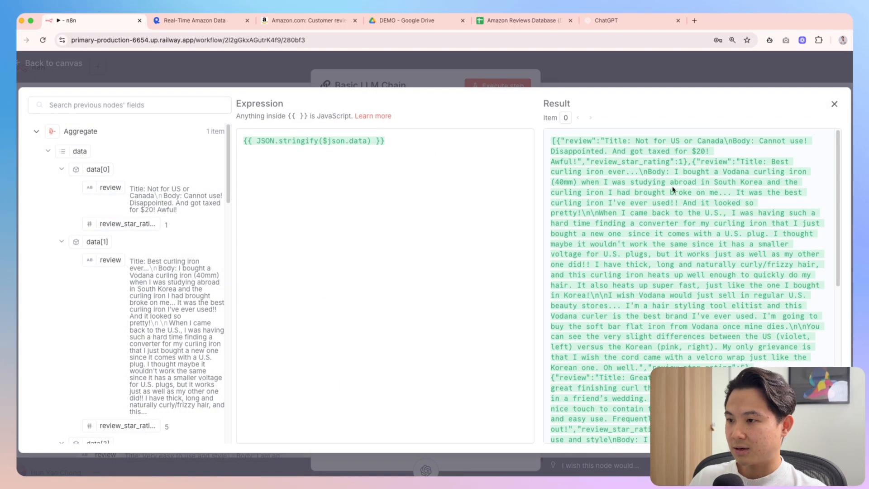
{"action": "left_click_drag", "start_coordinate": [552, 143], "coordinate": [743, 434]}
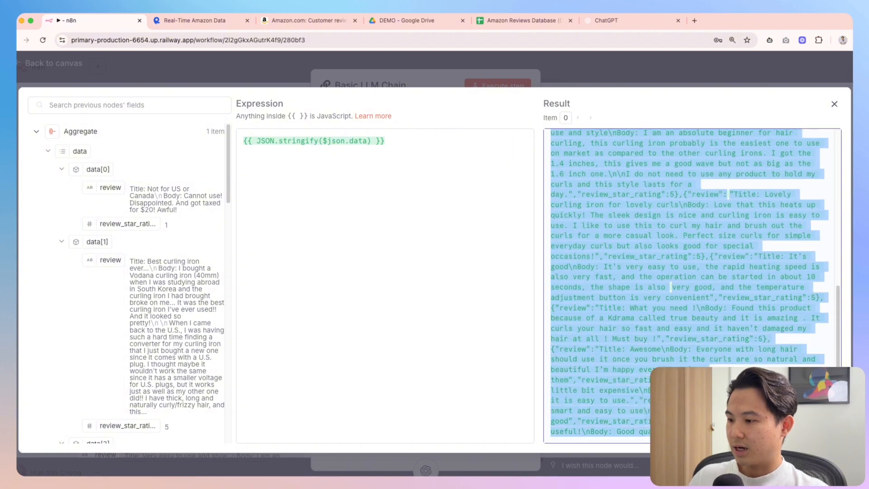
{"action": "left_click", "coordinate": [511, 56]}
{"action": "left_click", "coordinate": [614, 59]}
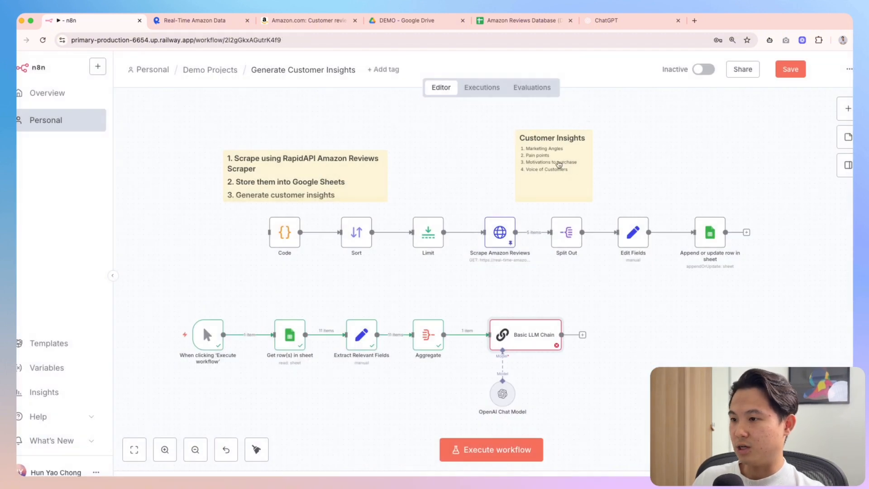
In a new chat, type the role line plus 'Your task is to write me a system prompt…' request
{"action": "left_click", "coordinate": [607, 22]}
{"action": "left_click", "coordinate": [58, 89]}
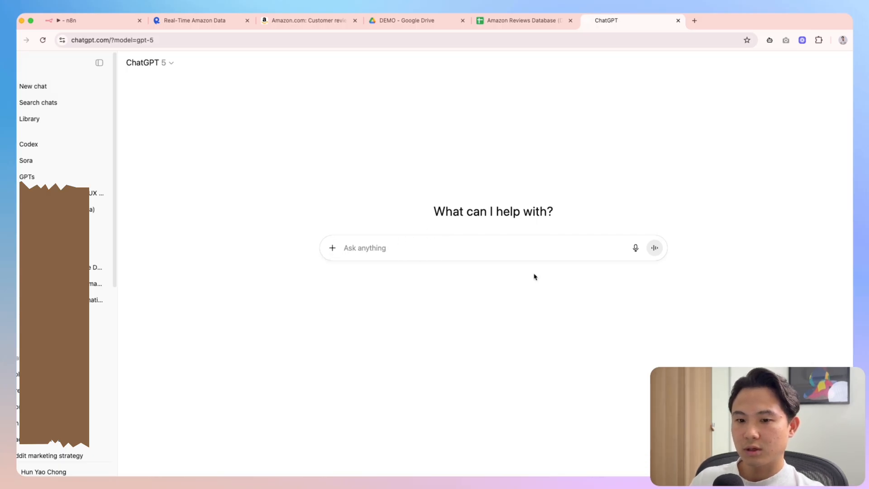
{"action": "type", "text": "Act as a"}
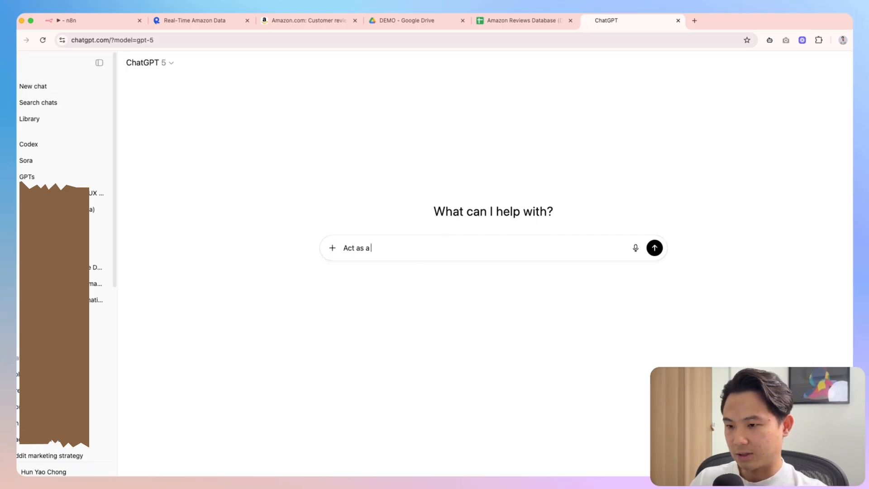
{"action": "type", "text": " n"}
{"action": "key", "text": "BackSpace"}
{"action": "type", "text": "worl"}
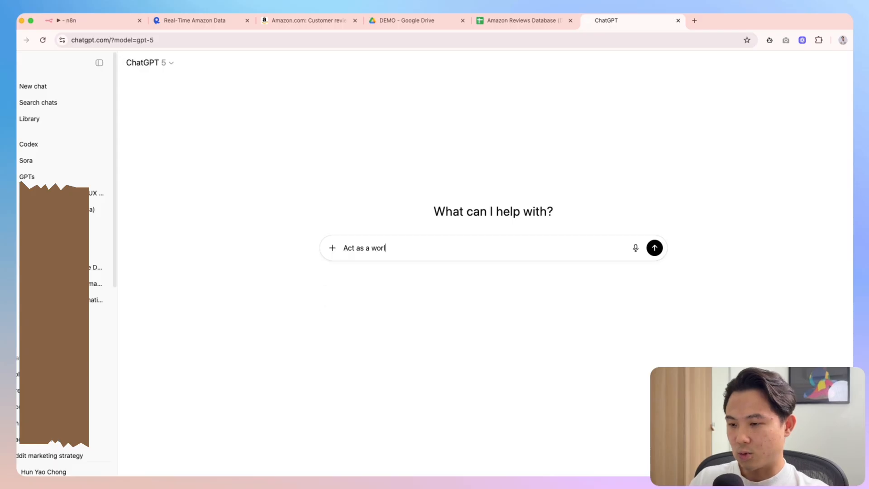
{"action": "type", "text": "d-class marketing specialist and "}
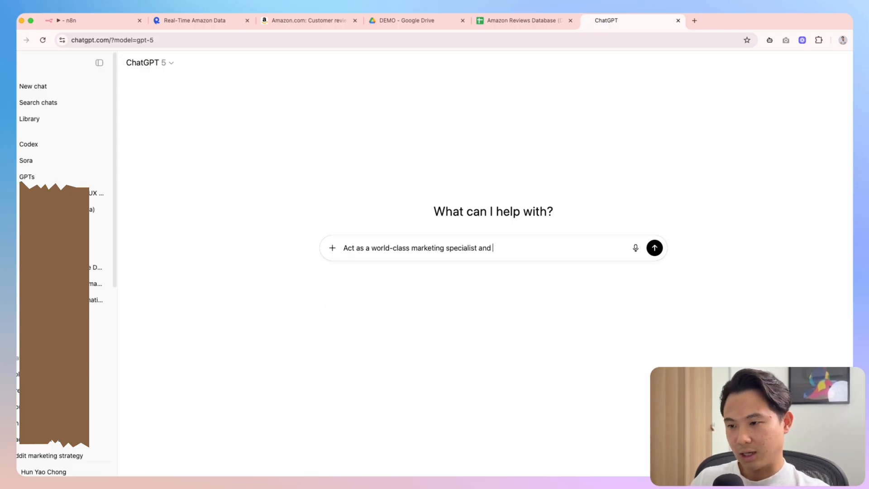
{"action": "type", "text": "prompt engineer"}
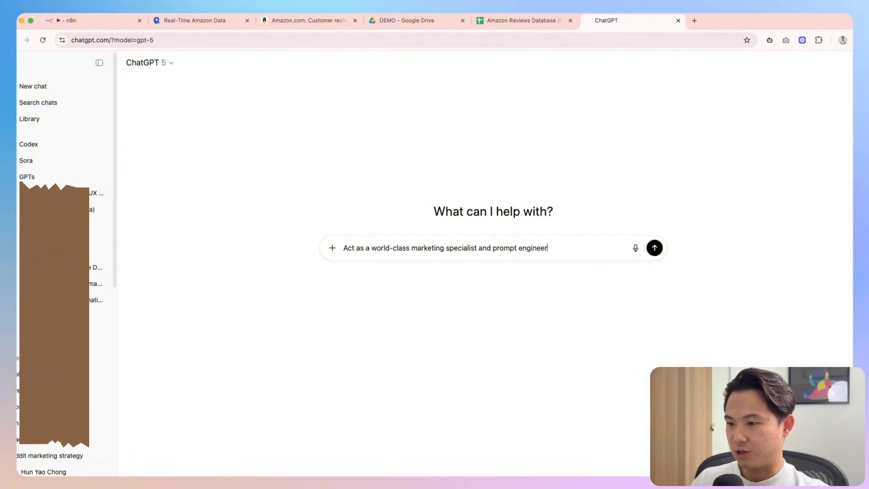
{"action": "type", "text": "."}
{"action": "key", "text": "shift+Return"}
{"action": "key", "text": "shift+Return"}
{"action": "type", "text": "I will be "}
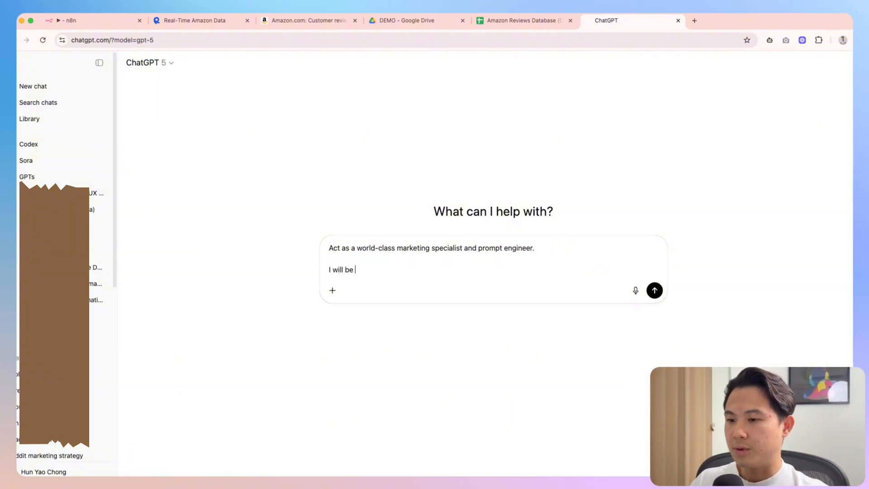
{"action": "type", "text": "passing yo"}
{"action": "key", "text": "super+shift+Left"}
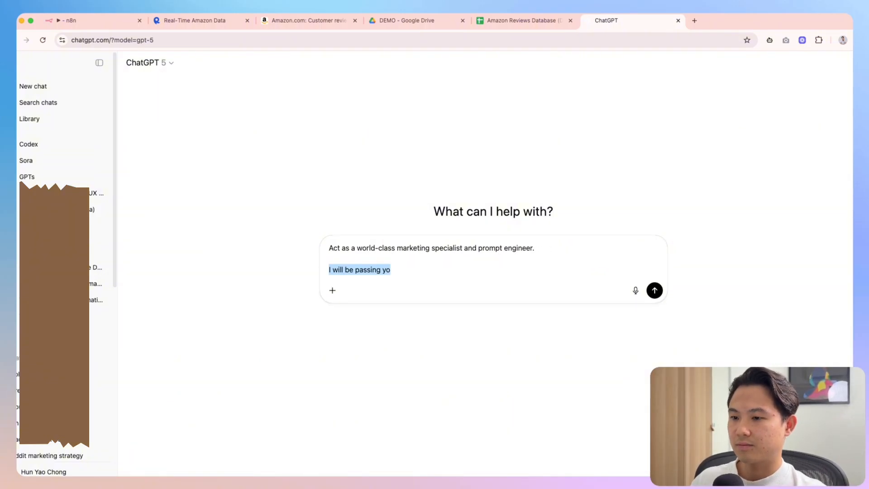
{"action": "key", "text": "BackSpace"}
{"action": "key", "text": "BackSpace"}
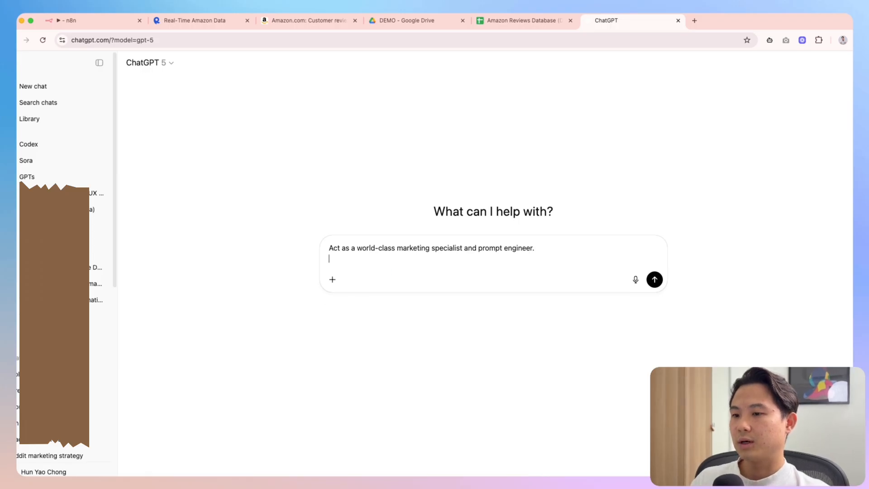
{"action": "type", "text": "Your task is"}
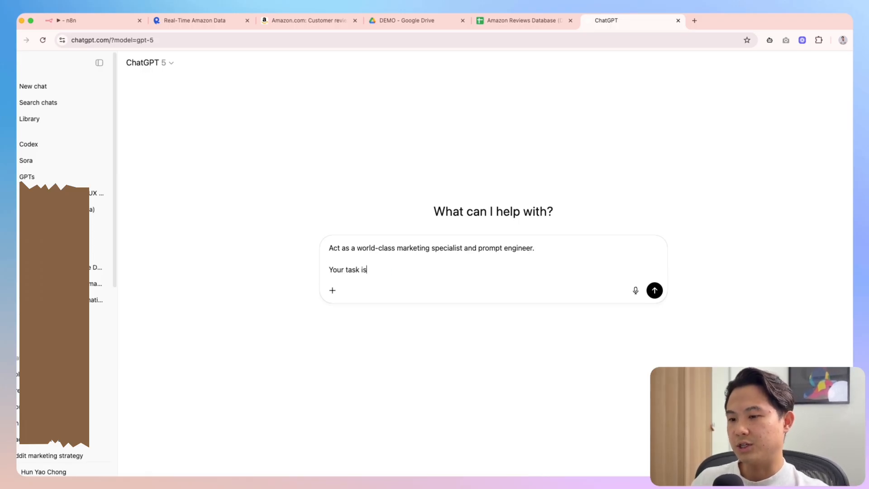
{"action": "type", "text": " to write me a system prompt that wi"}
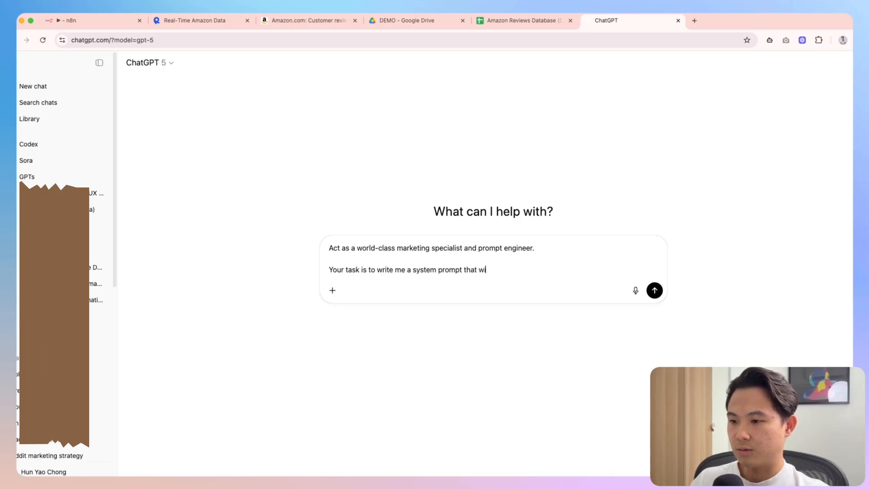
{"action": "type", "text": "lld g"}
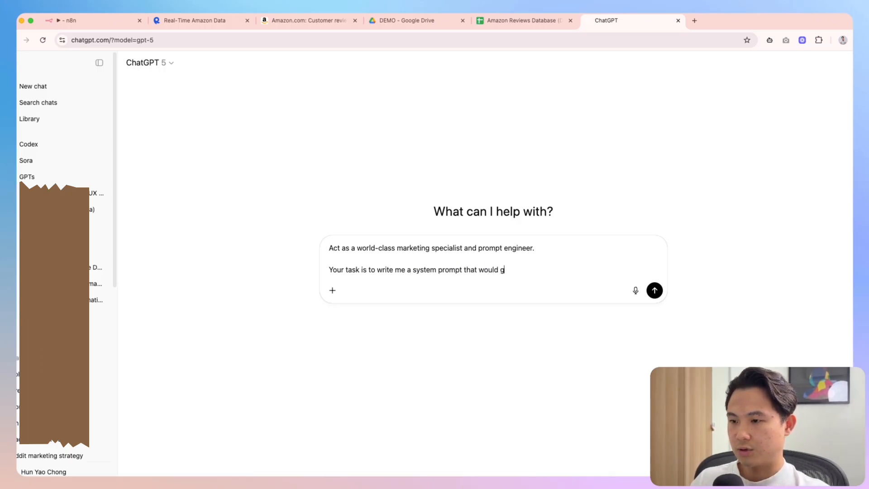
{"action": "type", "text": "enerate "}
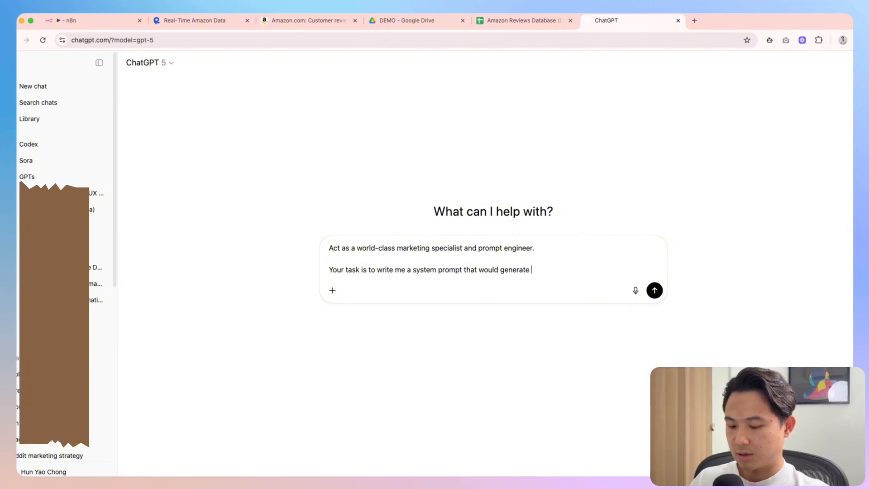
{"action": "type", "text": "customer insights,"}
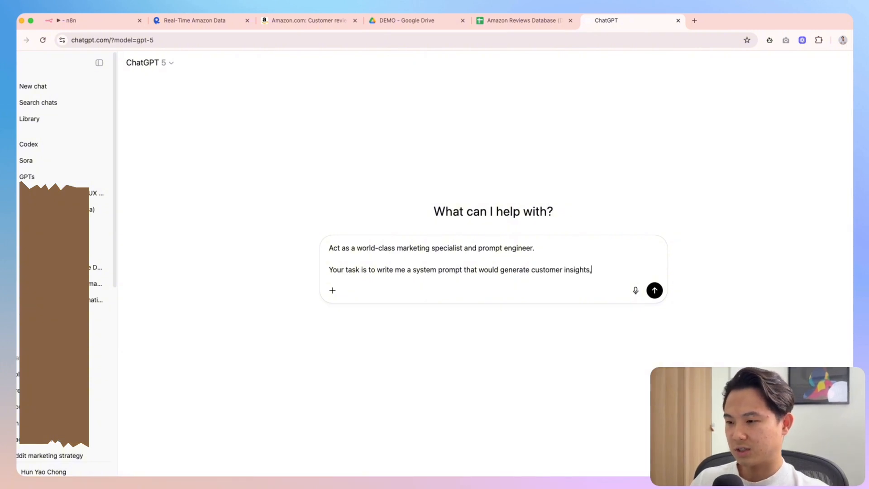
{"action": "type", "text": " that covers"}
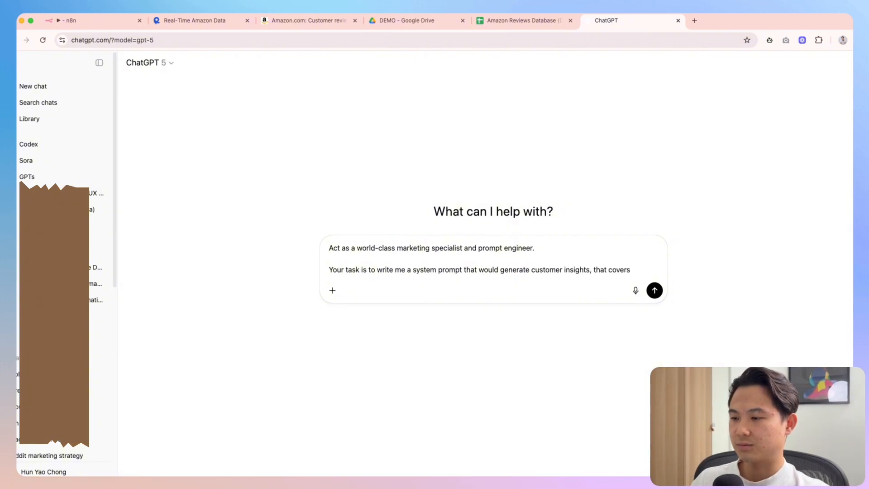
Paste the review JSON into the draft under an 'INPUT:' label
{"action": "left_click", "coordinate": [68, 20]}
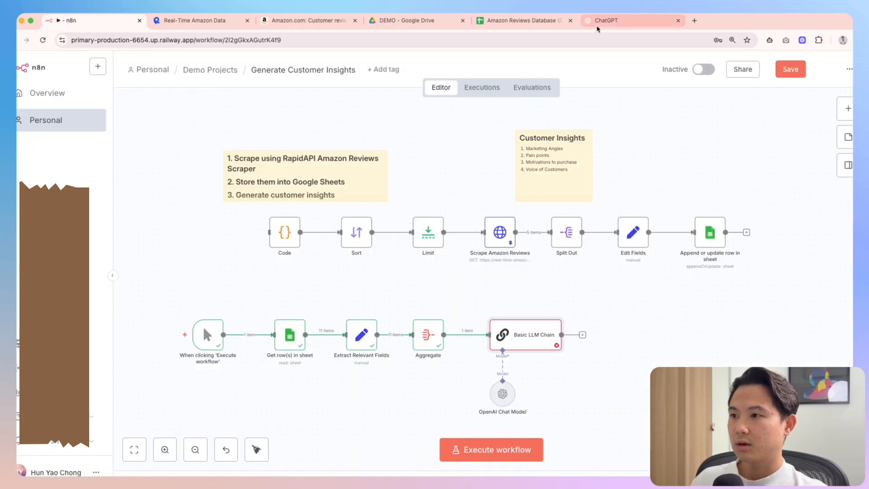
{"action": "left_click", "coordinate": [606, 20]}
{"action": "key", "text": "shift+Return"}
{"action": "key", "text": "shift+Return"}
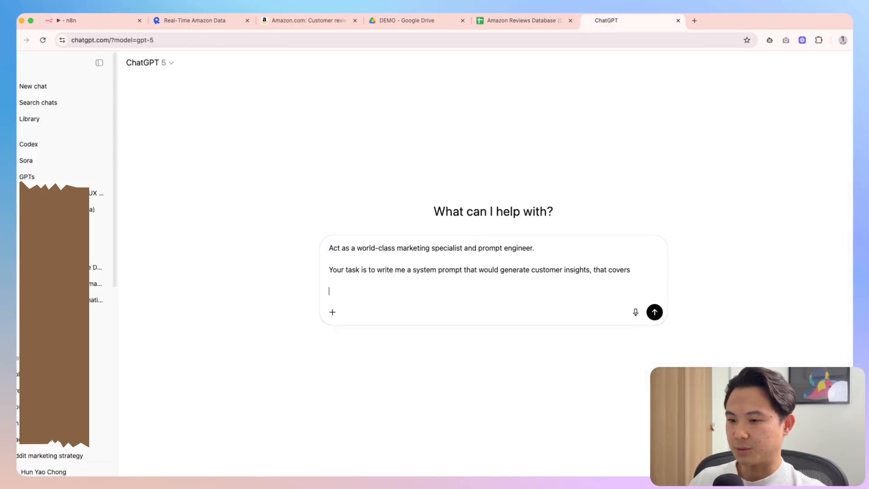
{"action": "key", "text": "super+v"}
{"action": "left_click", "coordinate": [384, 281]}
{"action": "key", "text": "shift+Return"}
{"action": "type", "text": "INPUT:"}
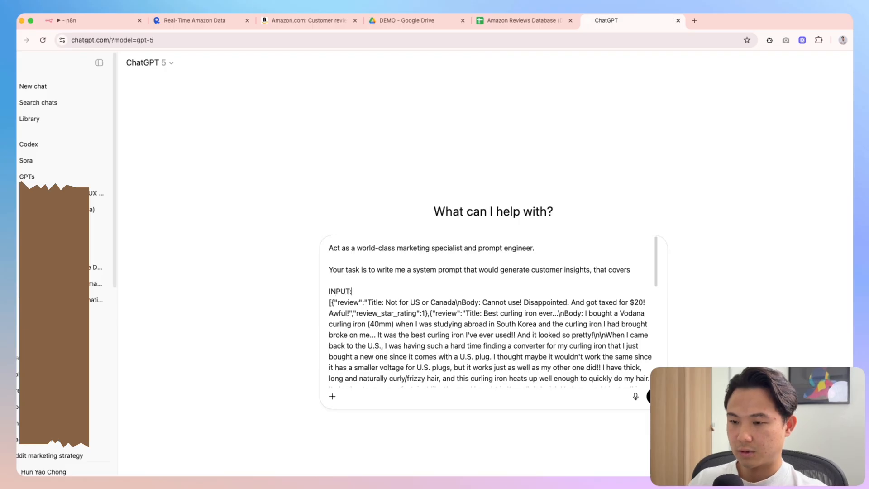
Copy the four insight topics from the n8n note and paste them after 'covers:'
{"action": "left_click", "coordinate": [89, 19]}
{"action": "double_click", "coordinate": [525, 159]}
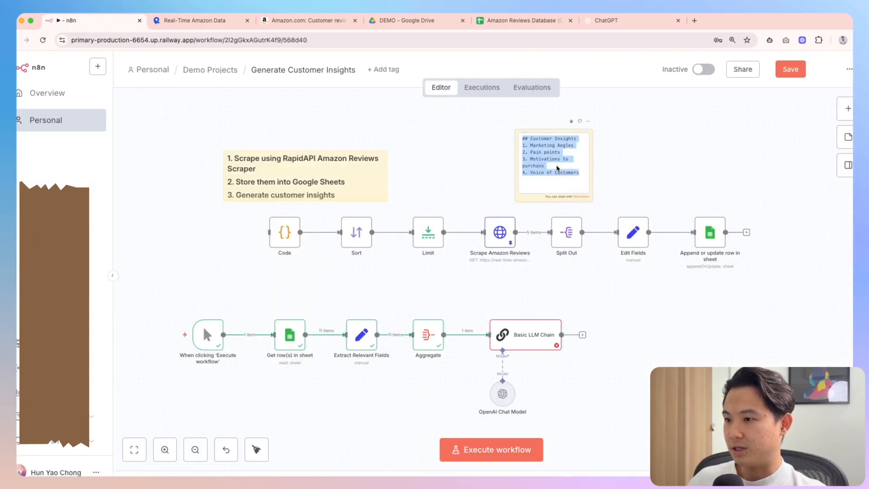
{"action": "left_click_drag", "start_coordinate": [580, 174], "coordinate": [522, 148]}
{"action": "key", "text": "super+c"}
{"action": "left_click", "coordinate": [612, 22]}
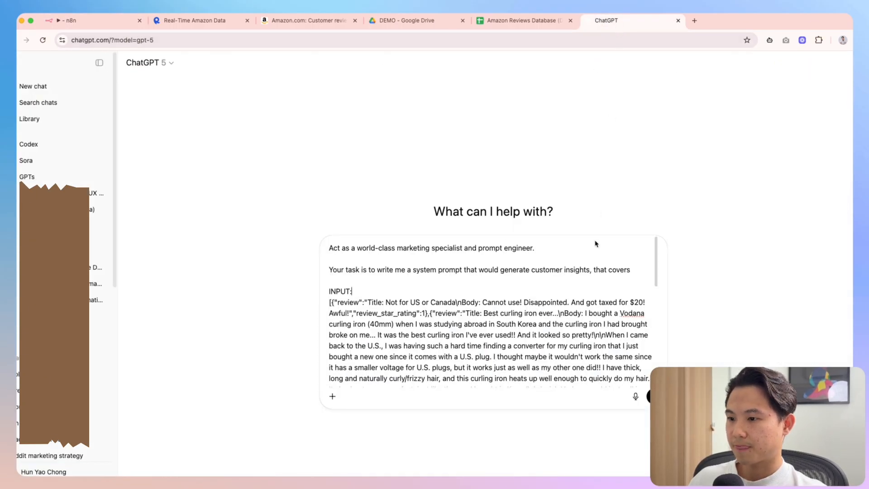
{"action": "left_click", "coordinate": [639, 272]}
{"action": "type", "text": ":"}
{"action": "key", "text": "shift+Return"}
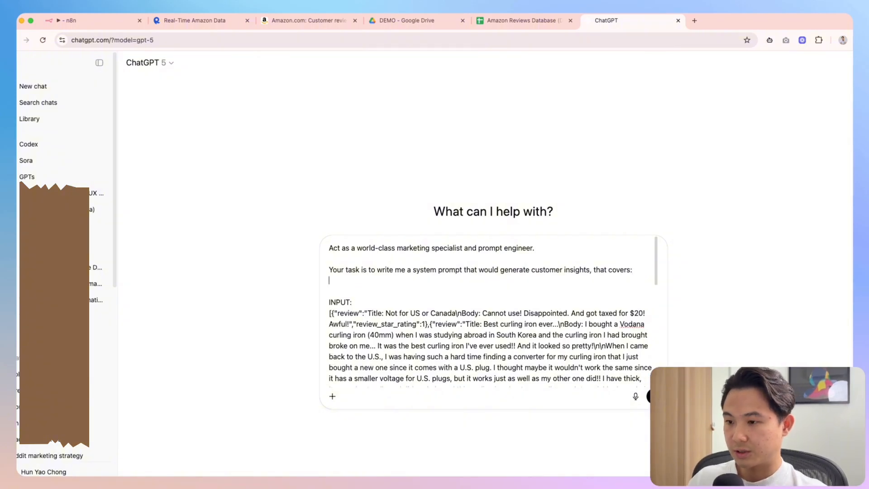
{"action": "key", "text": "super+v"}
{"action": "key", "text": "shift+Return"}
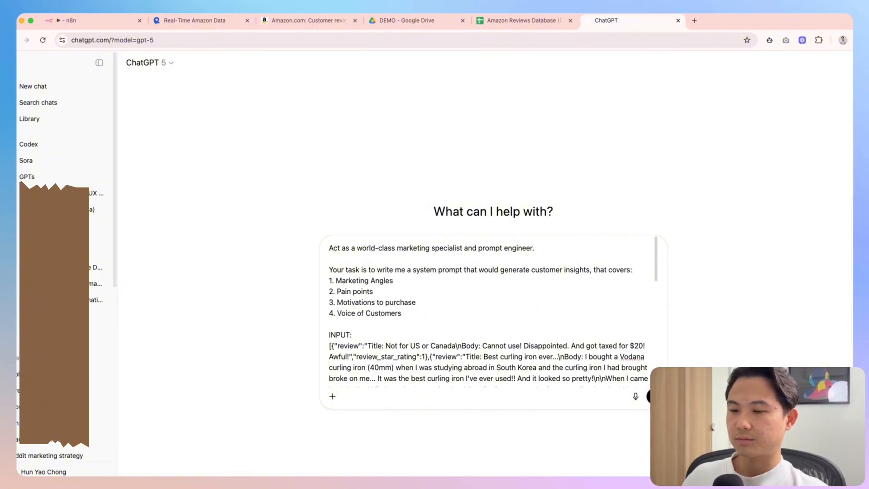
Paste the 'Act as a world-class marketing specialist and prompt engineer.' line into the prompt
{"action": "scroll", "coordinate": [526, 320], "scroll_direction": "down", "scroll_amount": 1}
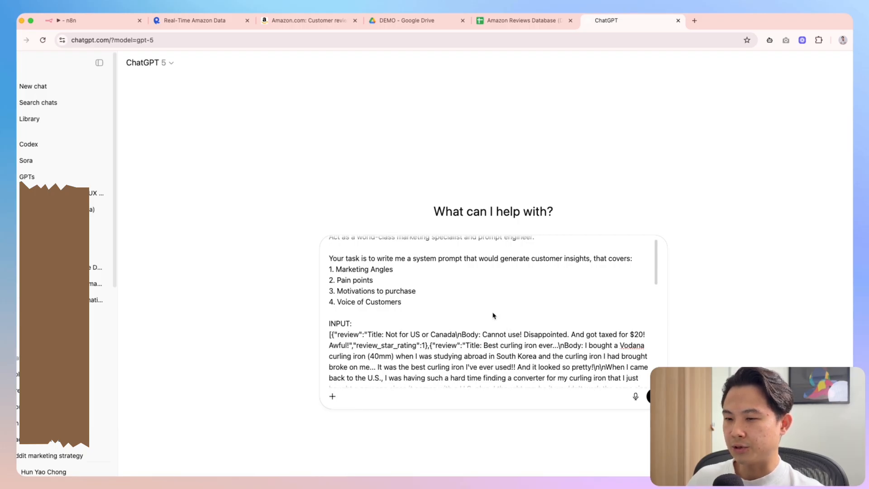
{"action": "scroll", "coordinate": [493, 316], "scroll_direction": "down", "scroll_amount": 1}
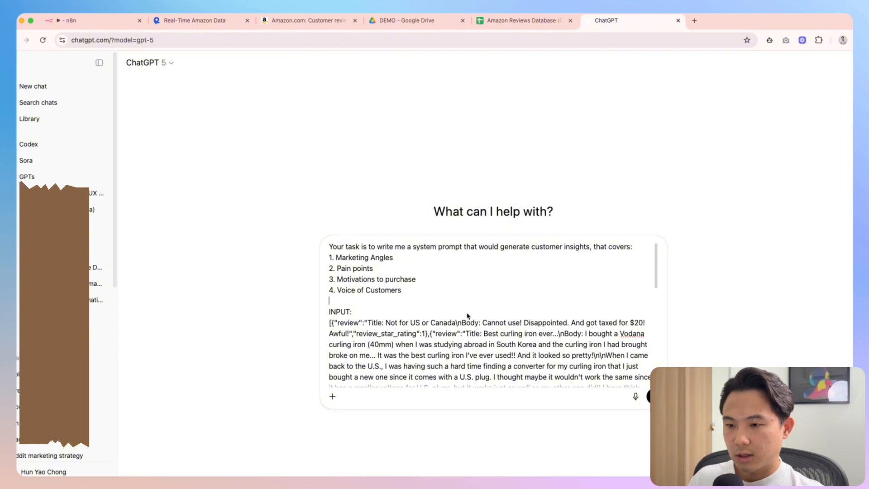
{"action": "key", "text": "super+v"}
{"action": "left_click_drag", "start_coordinate": [414, 322], "coordinate": [351, 280]}
{"action": "left_click", "coordinate": [440, 302]}
{"action": "scroll", "coordinate": [446, 312], "scroll_direction": "down", "scroll_amount": 5}
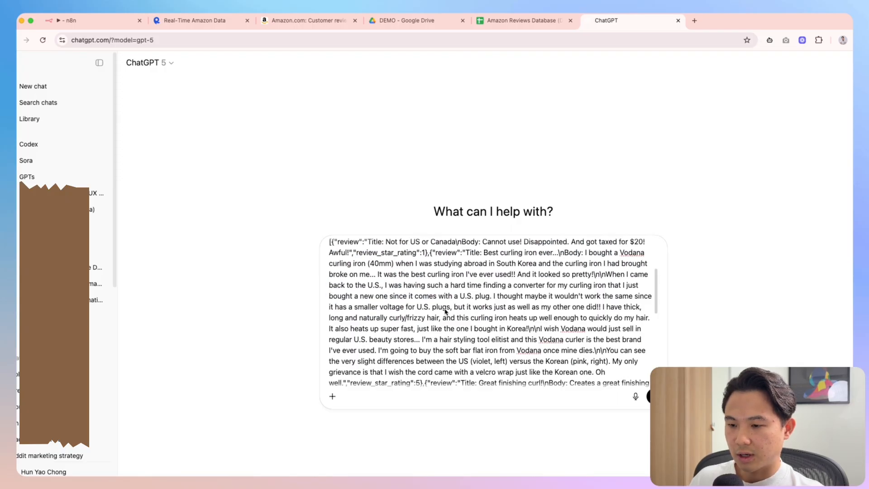
{"action": "scroll", "coordinate": [394, 306], "scroll_direction": "up", "scroll_amount": 5}
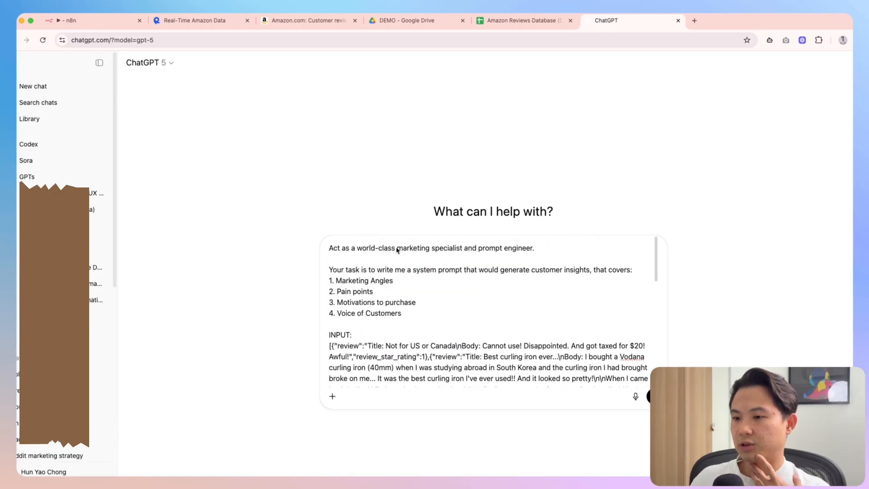
Reread the role, task and numbered insight lines, leaving the cursor above INPUT:
{"action": "left_click_drag", "start_coordinate": [410, 248], "coordinate": [538, 256]}
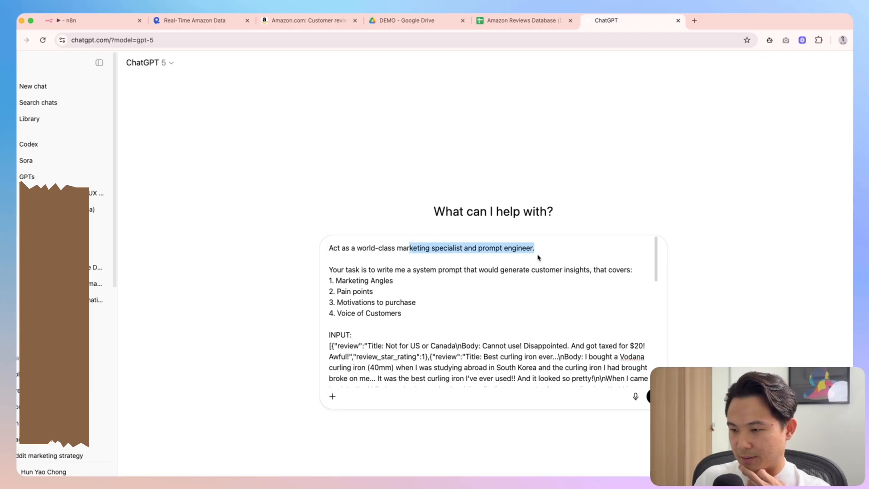
{"action": "left_click", "coordinate": [517, 263]}
{"action": "left_click_drag", "start_coordinate": [349, 274], "coordinate": [467, 272]}
{"action": "left_click", "coordinate": [490, 279]}
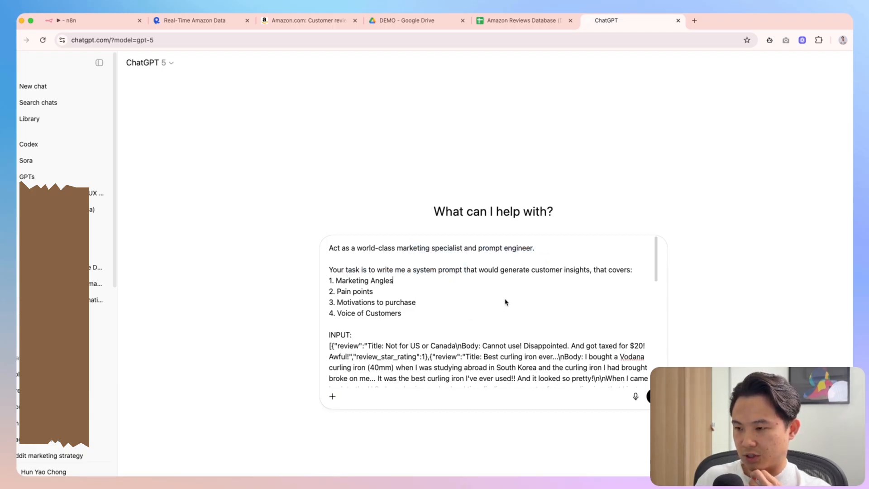
{"action": "left_click_drag", "start_coordinate": [445, 313], "coordinate": [329, 280]}
{"action": "left_click", "coordinate": [403, 303]}
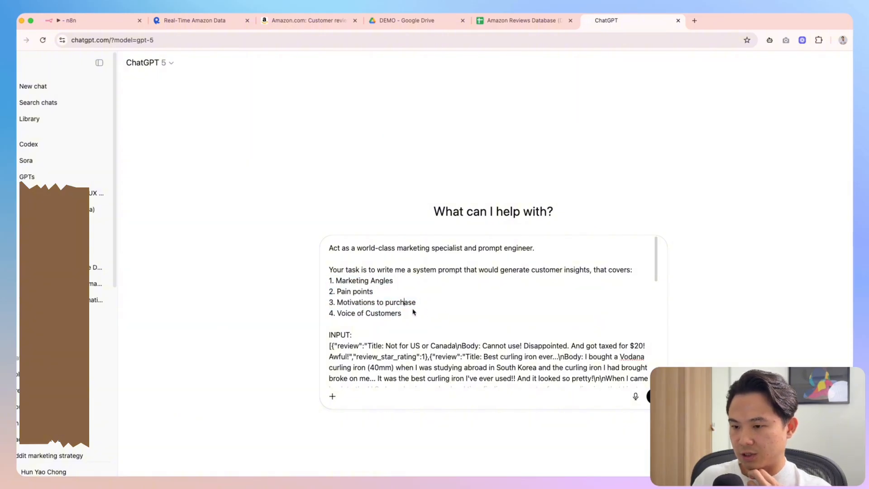
{"action": "scroll", "coordinate": [408, 313], "scroll_direction": "down", "scroll_amount": 1}
{"action": "left_click", "coordinate": [394, 297]}
Add a sentence above INPUT: saying 50–100 Amazon reviews will be supplied
{"action": "key", "text": "Return"}
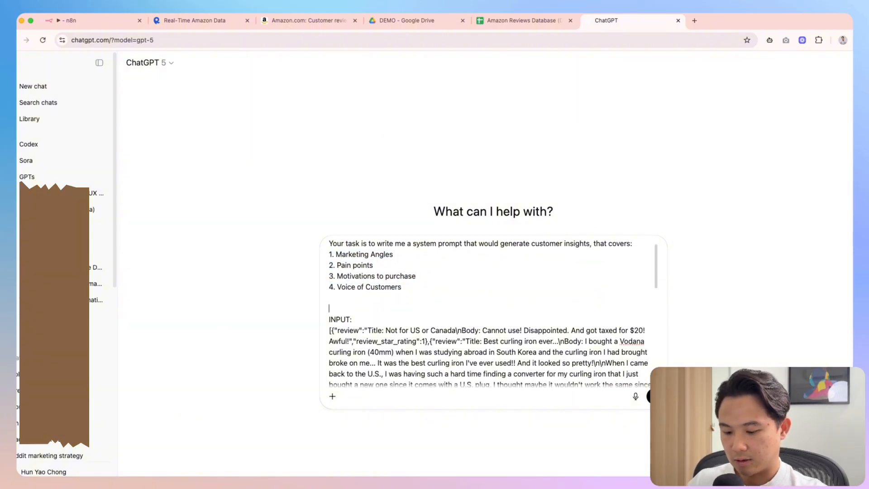
{"action": "type", "text": "You will be given a "}
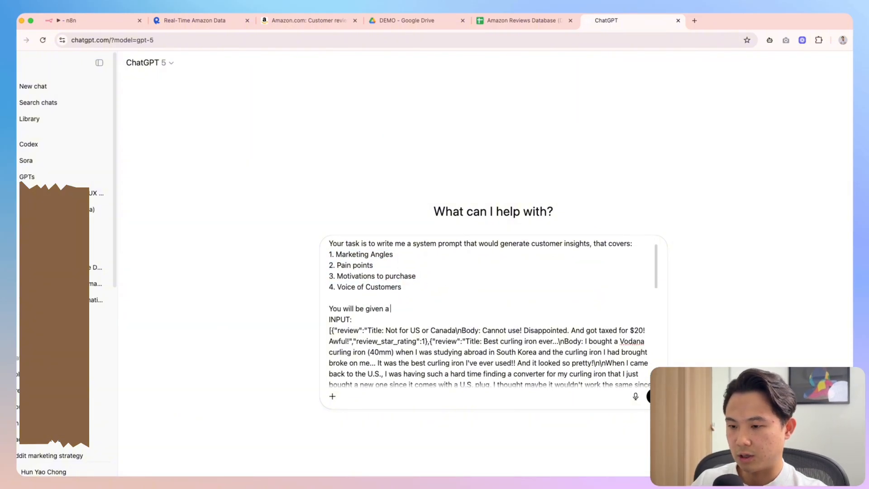
{"action": "type", "text": "list of a"}
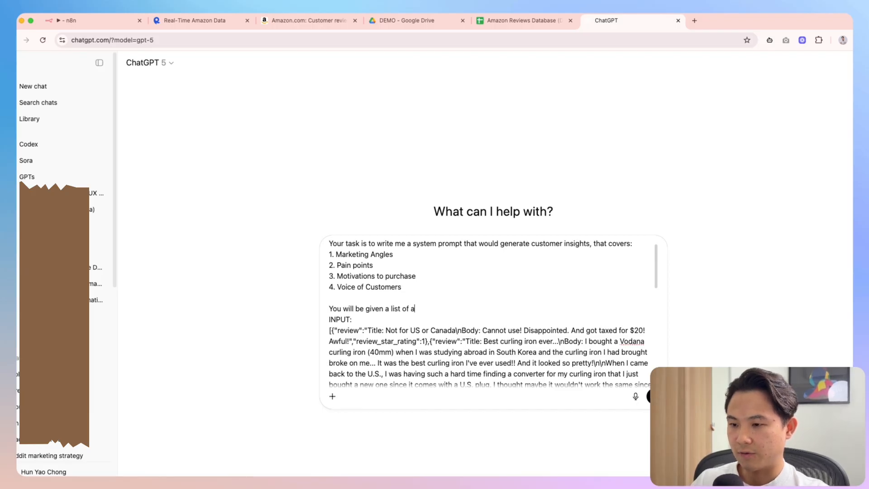
{"action": "type", "text": "mazon reviews ("}
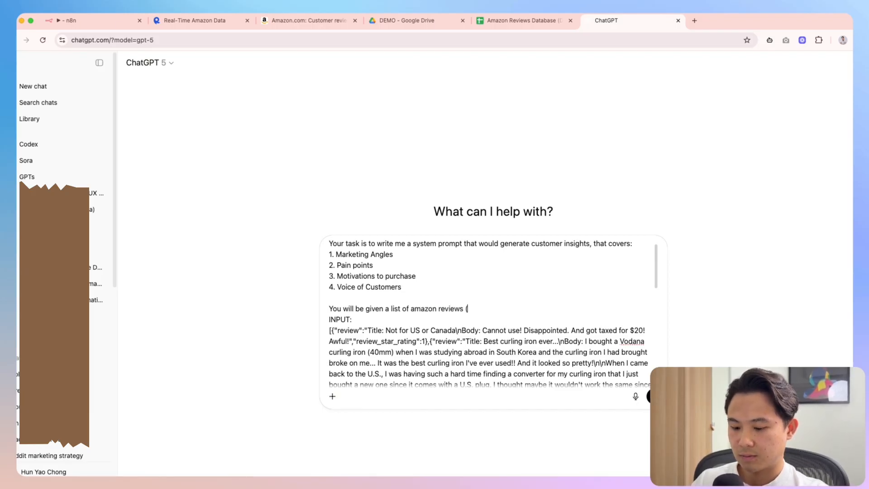
{"action": "type", "text": "it can range from "}
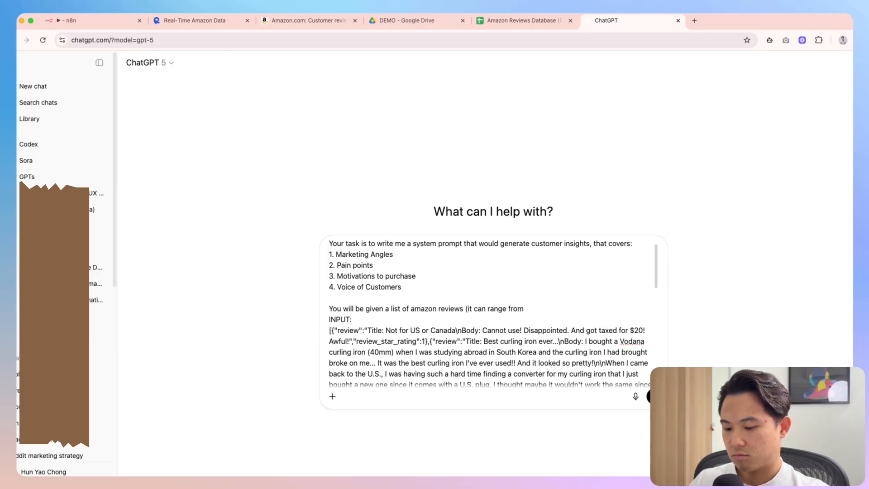
{"action": "type", "text": "50-100 "}
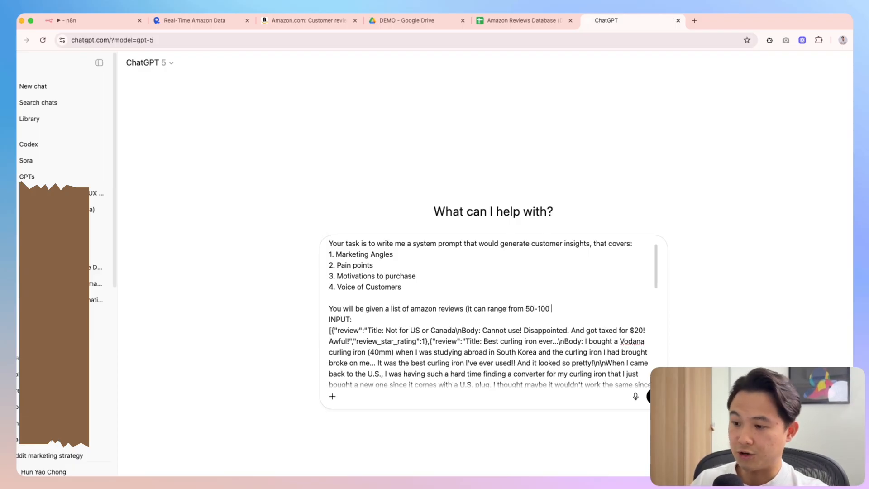
{"action": "type", "text": "reviews f"}
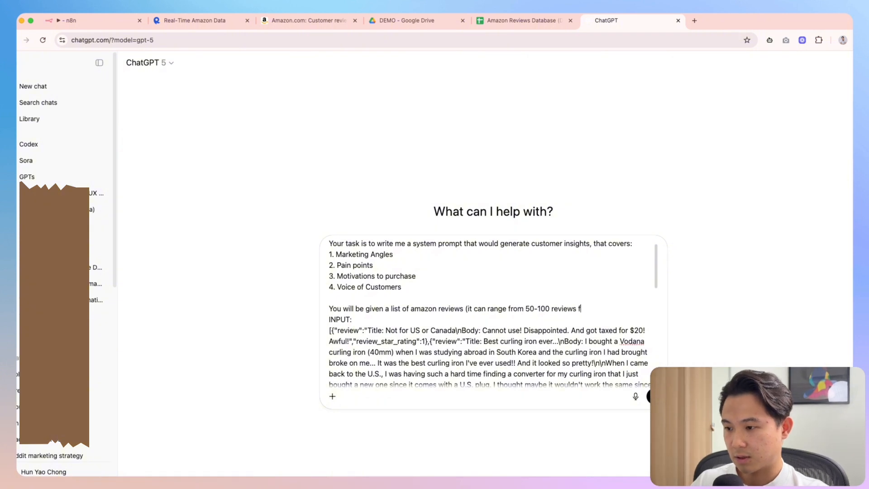
{"action": "type", "text": "or example"}
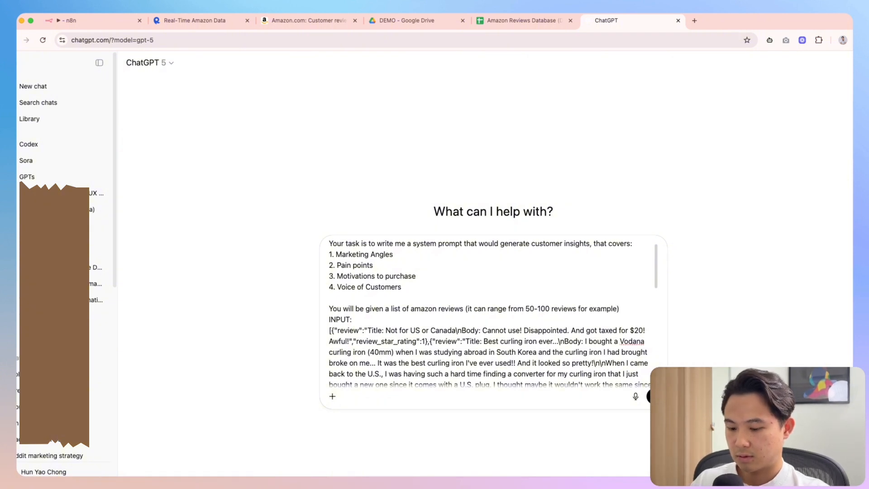
{"action": "type", "text": "). Below is just a "}
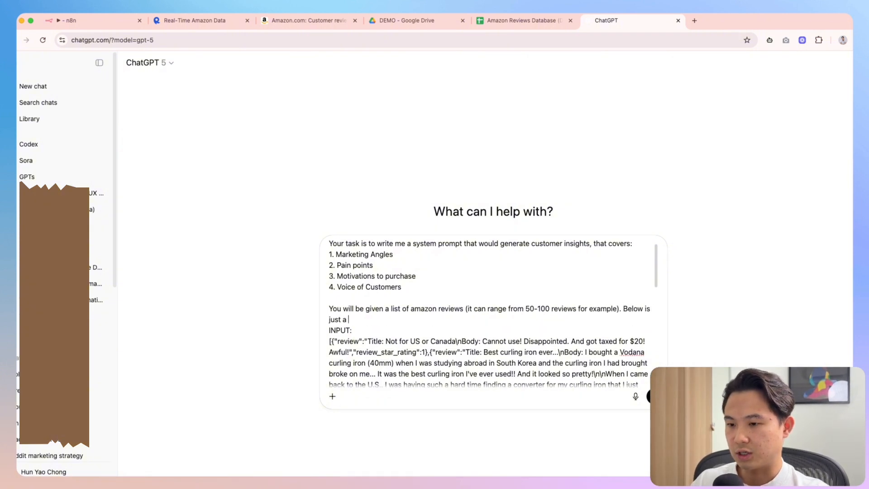
{"action": "type", "text": "tiny subset of the "}
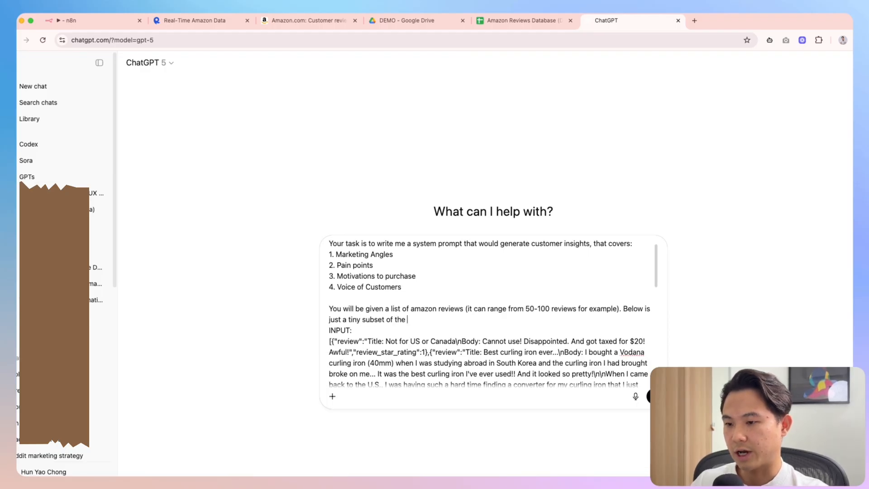
{"action": "type", "text": "actual example for tyour reef"}
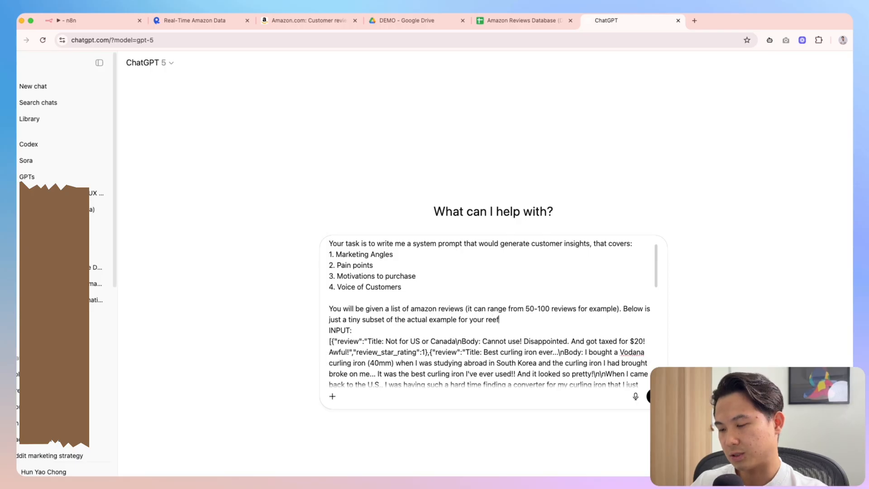
{"action": "key", "text": "BackSpace"}
{"action": "key", "text": "BackSpace"}
{"action": "type", "text": "ference:"}
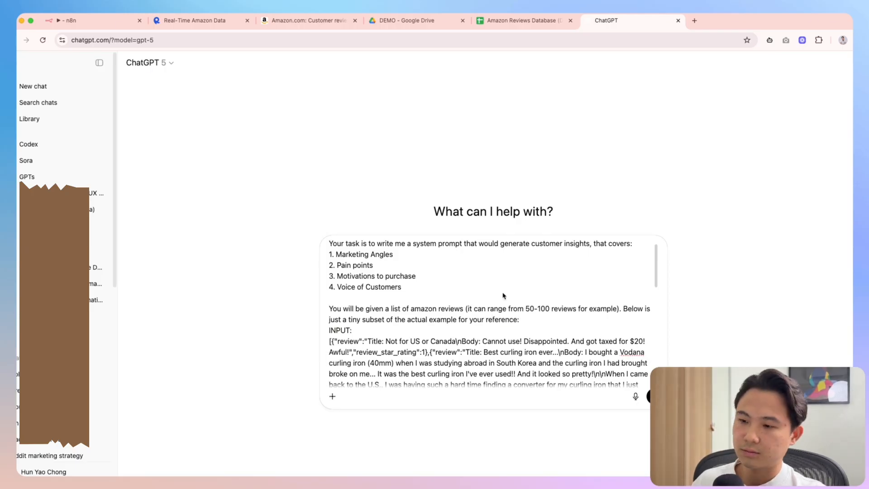
{"action": "scroll", "coordinate": [551, 332], "scroll_direction": "down", "scroll_amount": 4}
{"action": "scroll", "coordinate": [566, 335], "scroll_direction": "up", "scroll_amount": 5}
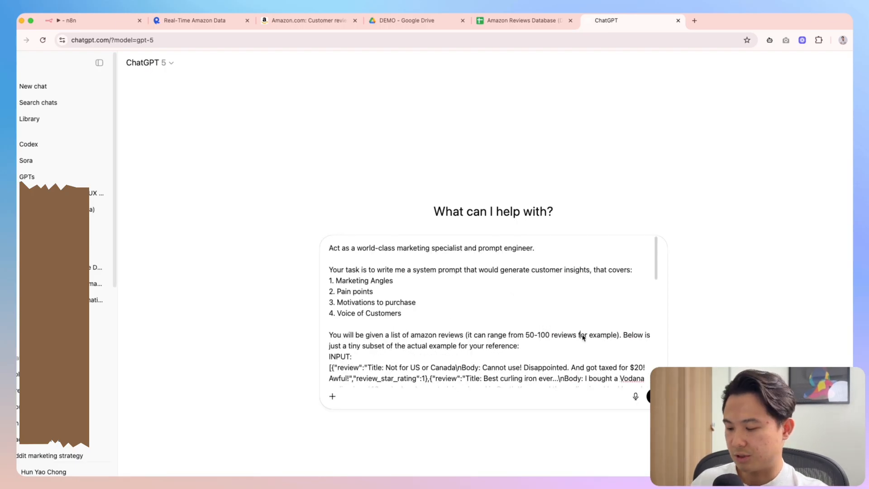
Send the prompt, skim the 'Customer Insights Extractor' reply, and return to n8n
{"action": "key", "text": "Return"}
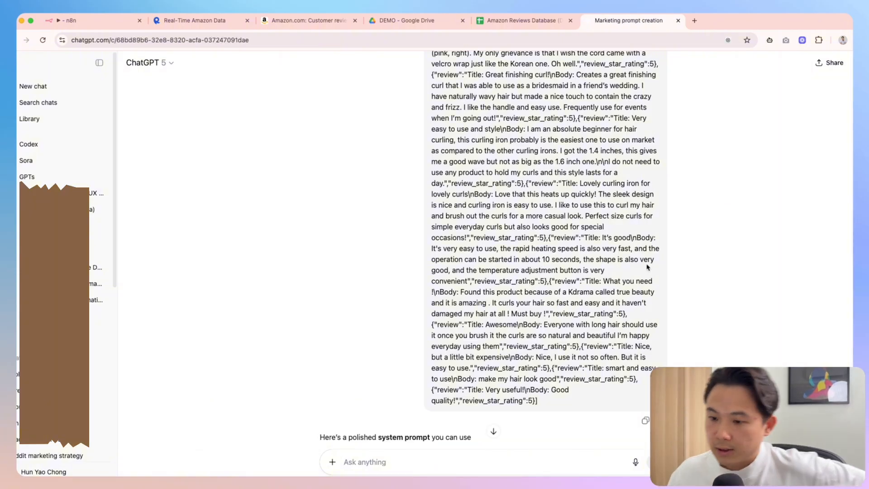
{"action": "scroll", "coordinate": [648, 268], "scroll_direction": "down", "scroll_amount": 2}
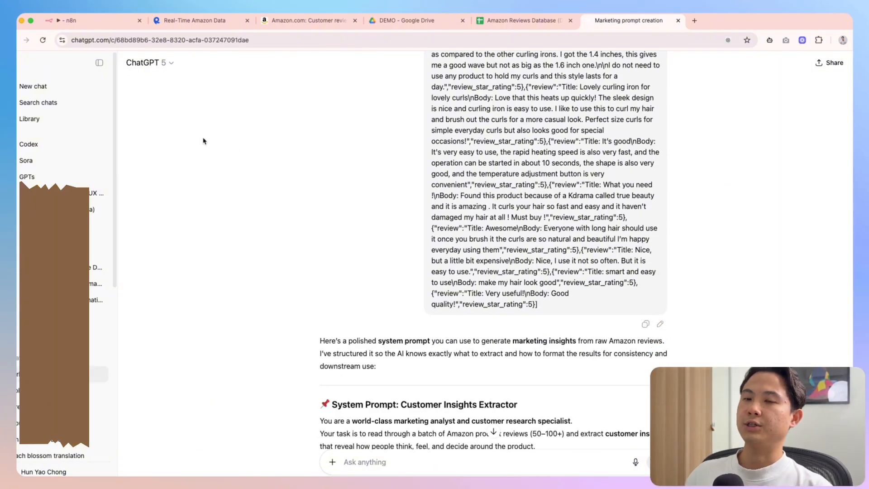
{"action": "left_click", "coordinate": [82, 22]}
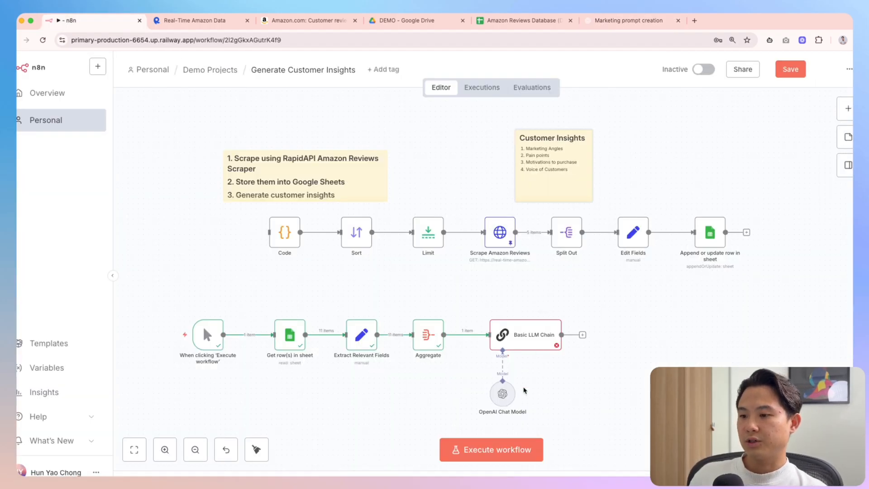
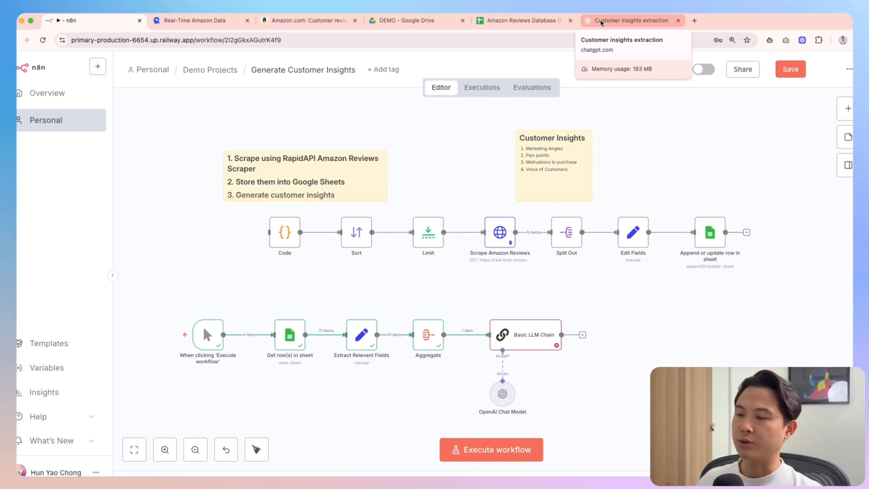
Reread the prompt in ChatGPT, noting the world-class marketing analyst and Amazon product reviews wording
{"action": "left_click", "coordinate": [602, 22]}
{"action": "scroll", "coordinate": [453, 277], "scroll_direction": "down", "scroll_amount": 2}
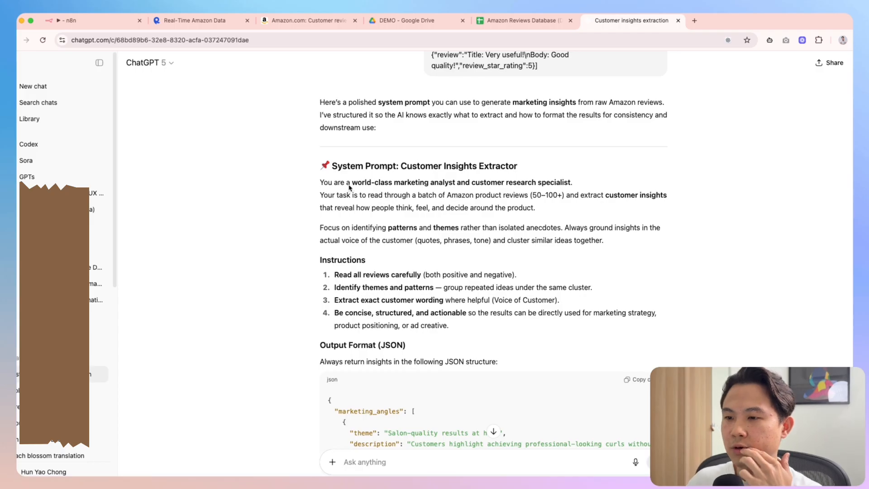
{"action": "left_click_drag", "start_coordinate": [352, 183], "coordinate": [579, 185]}
{"action": "left_click", "coordinate": [555, 205]}
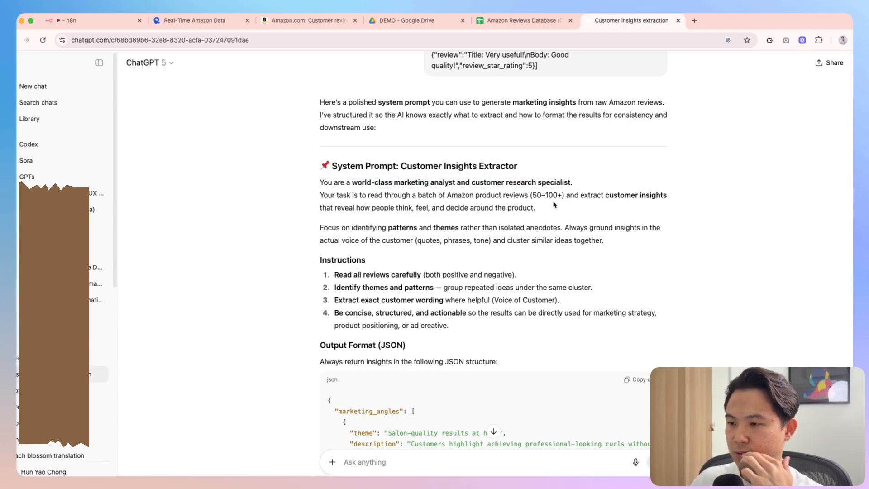
{"action": "left_click_drag", "start_coordinate": [345, 199], "coordinate": [531, 199]}
{"action": "left_click", "coordinate": [582, 203]}
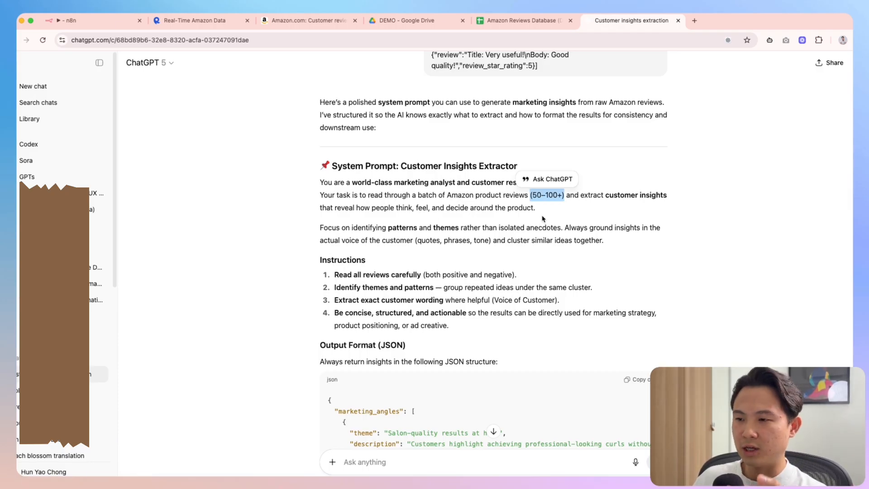
Check the Amazon Reviews Database spreadsheet, then go back to the Generate Customer Insights workflow
{"action": "left_click", "coordinate": [91, 20]}
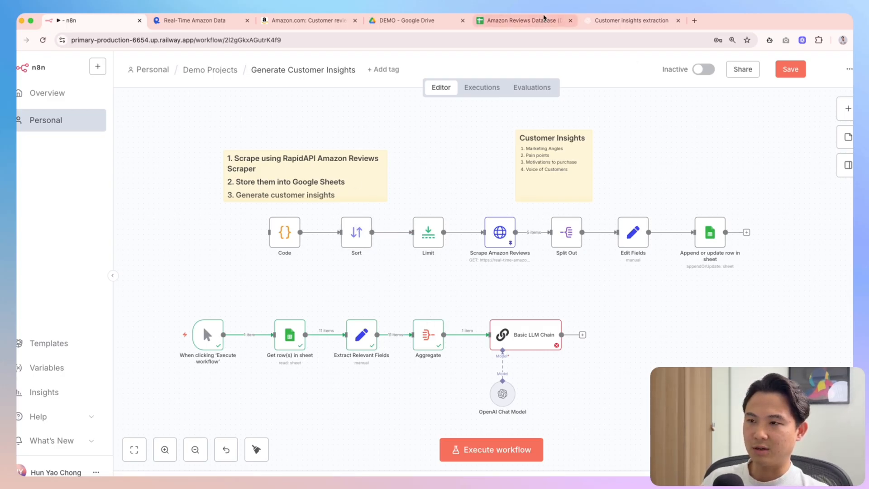
{"action": "left_click", "coordinate": [525, 21]}
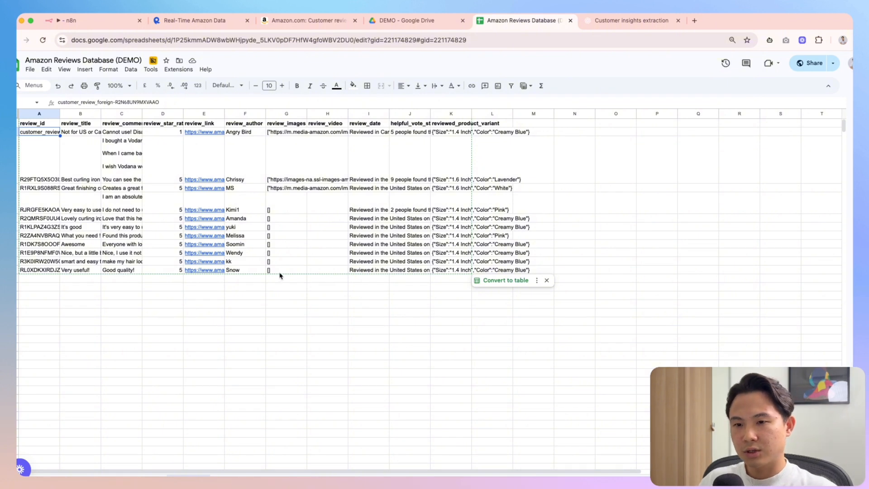
{"action": "left_click", "coordinate": [90, 20]}
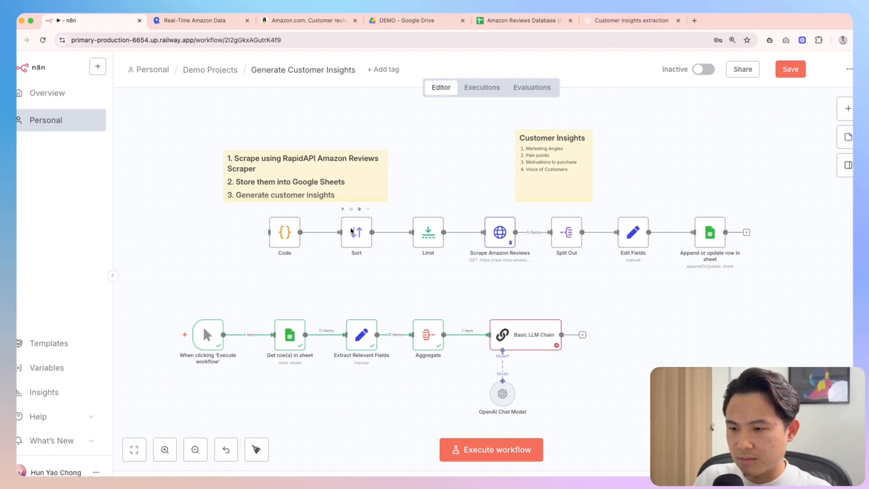
Duplicate the Sort node as Sort1 and wire it between Get row(s) in sheet and Extract Relevant Fields
{"action": "left_click", "coordinate": [351, 231]}
{"action": "key", "text": "super+c"}
{"action": "key", "text": "super+v"}
{"action": "left_click_drag", "start_coordinate": [444, 375], "coordinate": [326, 289]}
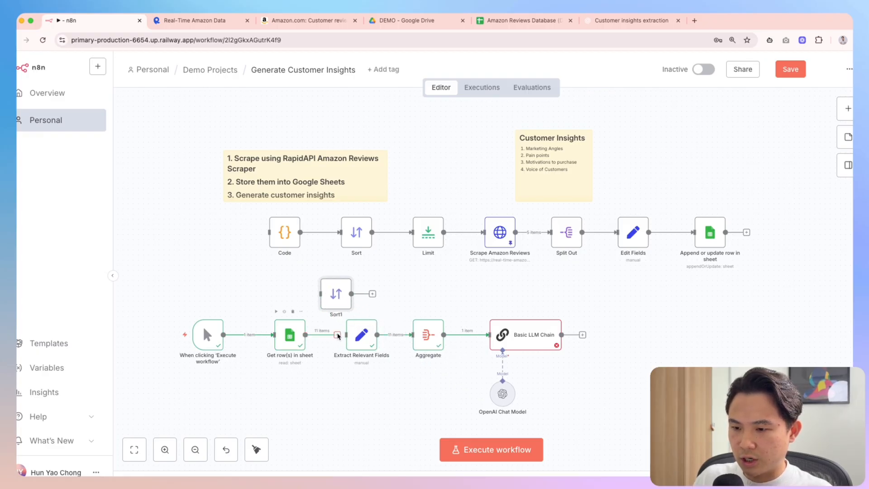
{"action": "left_click_drag", "start_coordinate": [338, 335], "coordinate": [321, 294]}
{"action": "left_click_drag", "start_coordinate": [325, 296], "coordinate": [346, 335]}
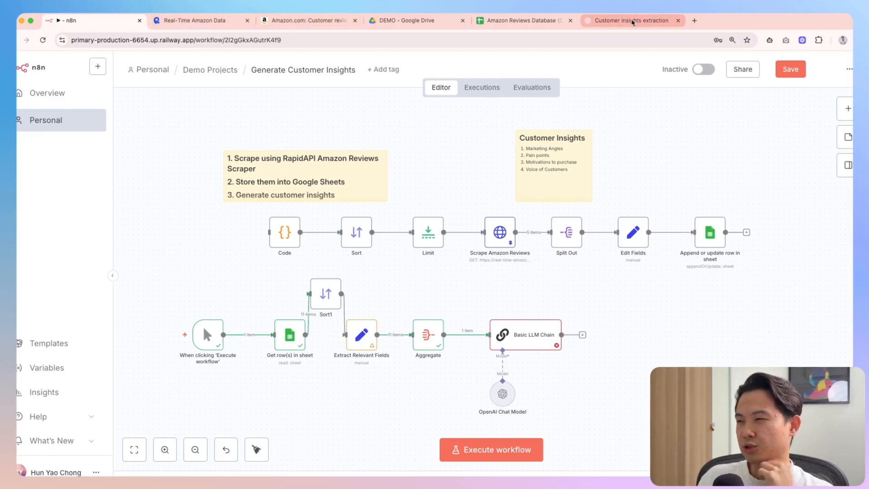
{"action": "left_click", "coordinate": [632, 21]}
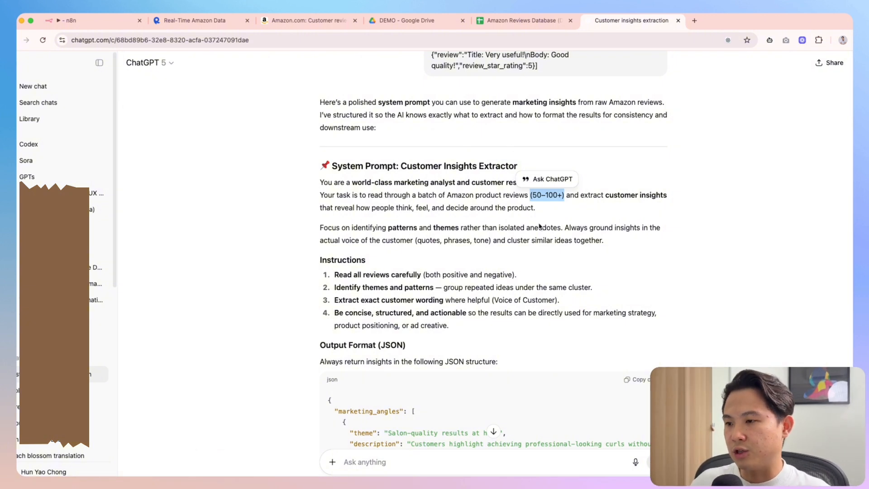
{"action": "left_click_drag", "start_coordinate": [530, 197], "coordinate": [567, 197]}
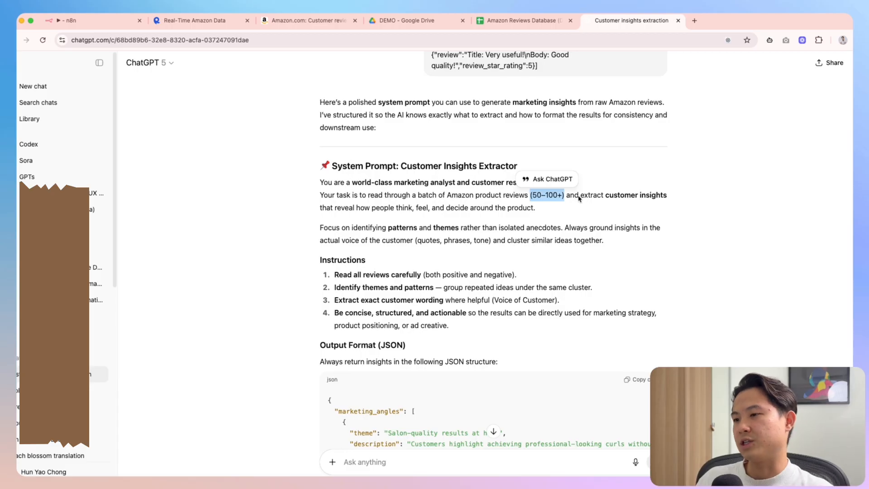
{"action": "left_click", "coordinate": [579, 204]}
{"action": "left_click_drag", "start_coordinate": [534, 196], "coordinate": [649, 200]}
{"action": "left_click", "coordinate": [660, 203]}
{"action": "left_click_drag", "start_coordinate": [326, 209], "coordinate": [537, 214]}
{"action": "left_click", "coordinate": [549, 216]}
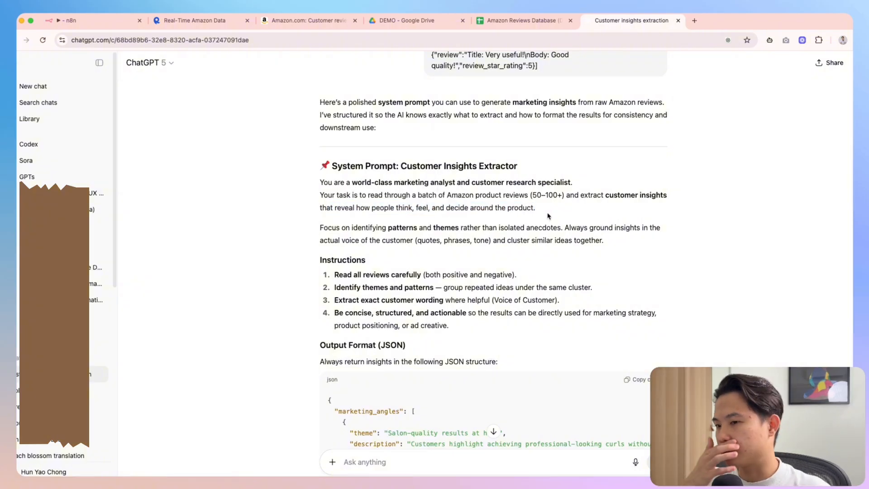
{"action": "left_click_drag", "start_coordinate": [551, 211], "coordinate": [371, 215]}
{"action": "scroll", "coordinate": [483, 331], "scroll_direction": "down", "scroll_amount": 5}
{"action": "scroll", "coordinate": [483, 331], "scroll_direction": "down", "scroll_amount": 4}
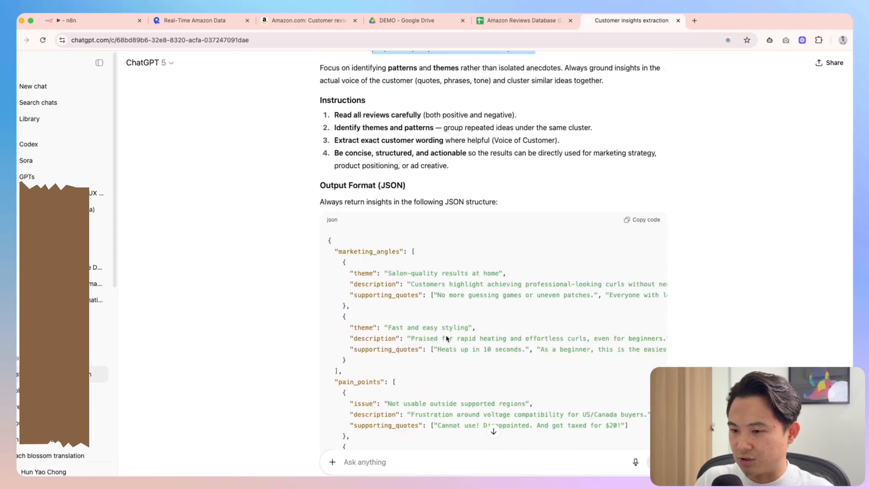
{"action": "scroll", "coordinate": [442, 337], "scroll_direction": "down", "scroll_amount": 3}
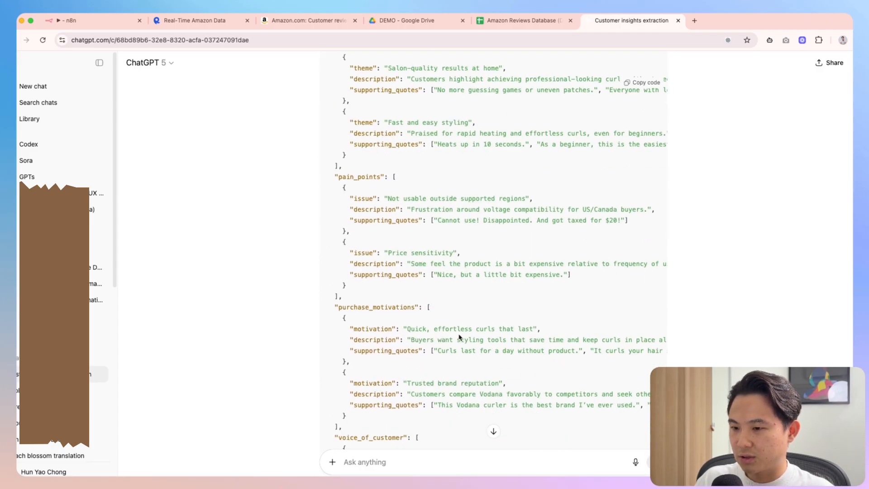
{"action": "scroll", "coordinate": [464, 334], "scroll_direction": "down", "scroll_amount": 3}
{"action": "scroll", "coordinate": [741, 324], "scroll_direction": "up", "scroll_amount": 15}
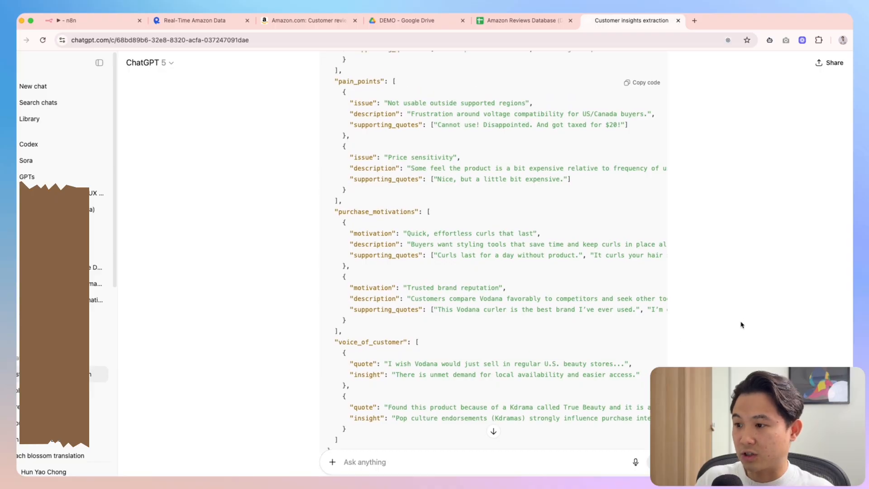
{"action": "scroll", "coordinate": [655, 251], "scroll_direction": "up", "scroll_amount": 20}
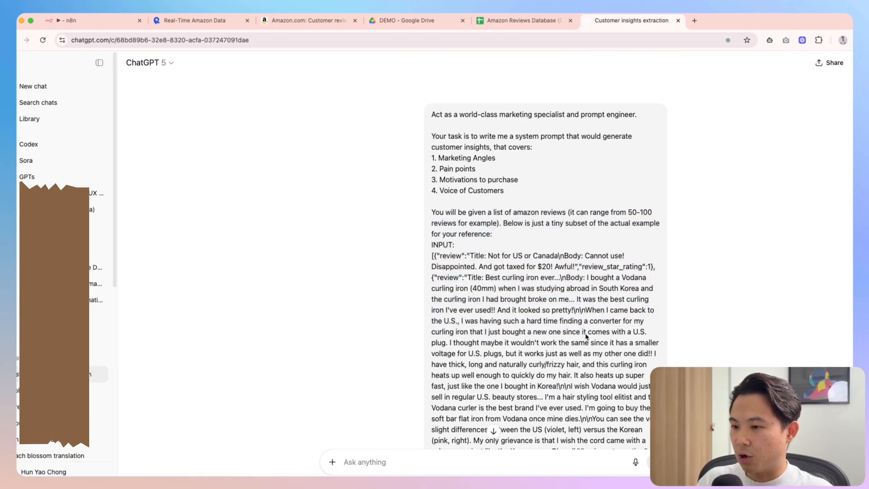
{"action": "scroll", "coordinate": [747, 336], "scroll_direction": "down", "scroll_amount": 15}
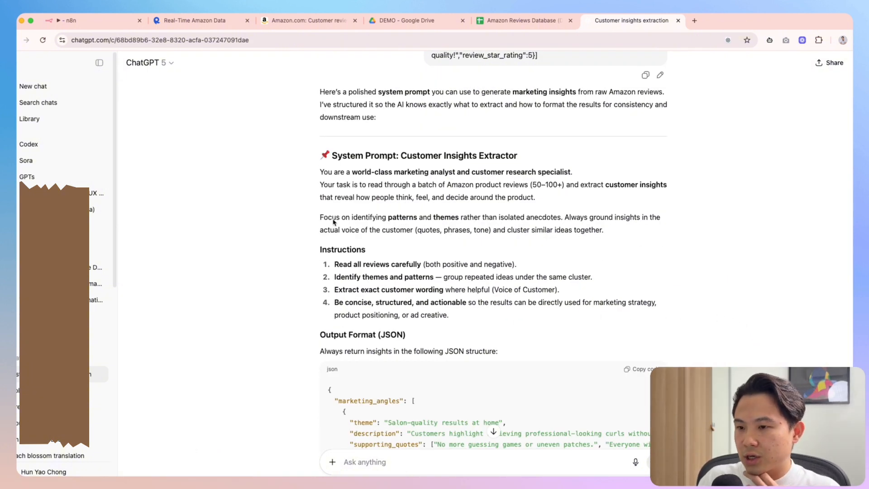
Read the reply's patterns, voice-of-the-customer and Instructions lines, down to 'concise, structured, and actionable'
{"action": "left_click_drag", "start_coordinate": [334, 221], "coordinate": [566, 226]}
{"action": "left_click", "coordinate": [637, 233]}
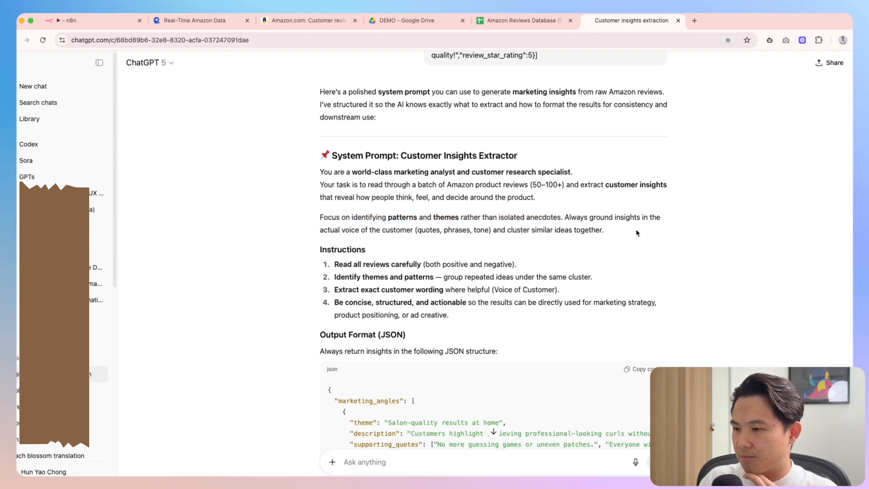
{"action": "left_click_drag", "start_coordinate": [653, 231], "coordinate": [317, 227]}
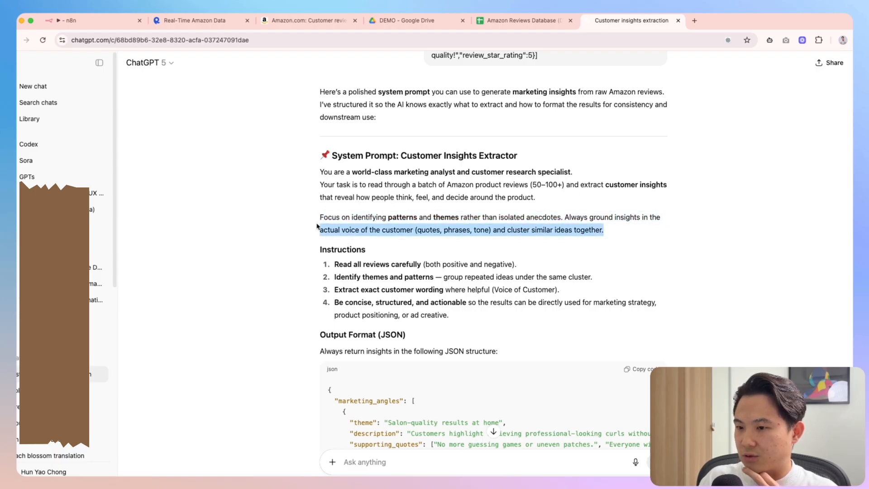
{"action": "left_click", "coordinate": [487, 256]}
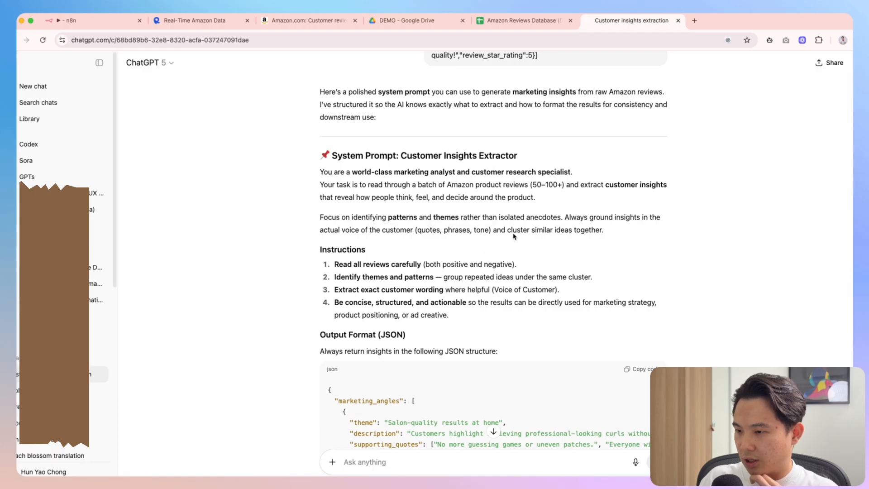
{"action": "left_click_drag", "start_coordinate": [513, 232], "coordinate": [547, 277]}
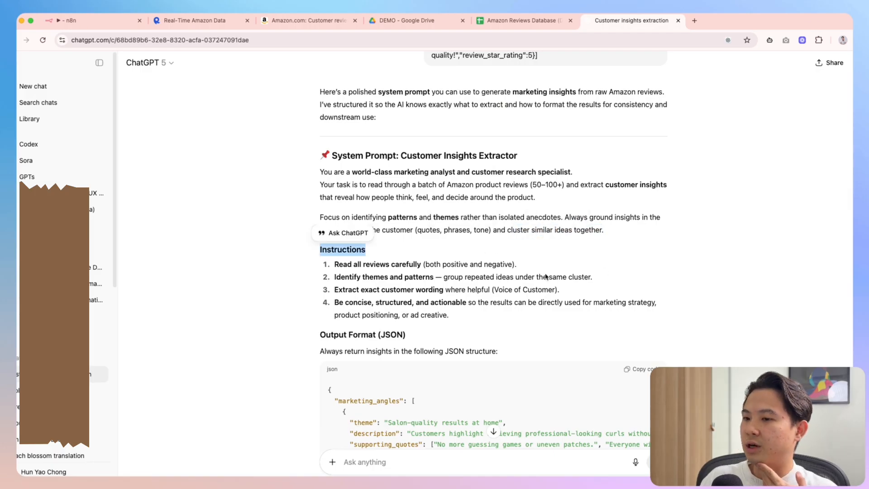
{"action": "left_click", "coordinate": [377, 267]}
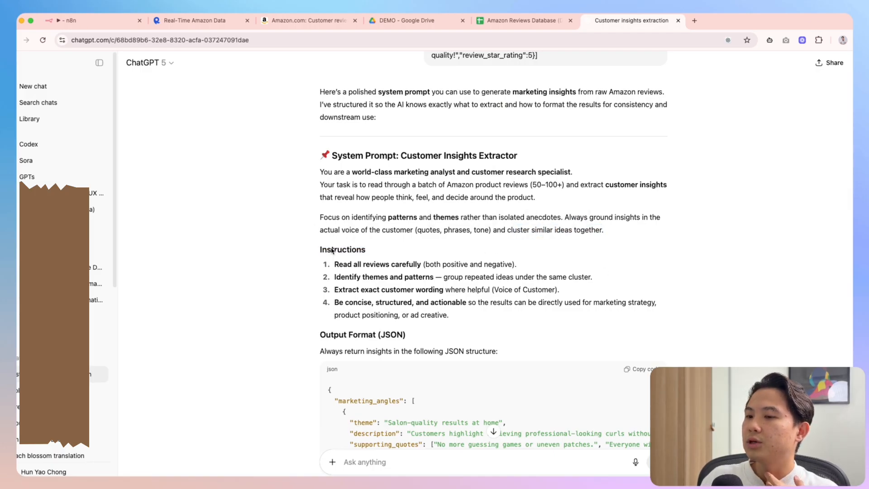
{"action": "left_click_drag", "start_coordinate": [335, 265], "coordinate": [429, 268]}
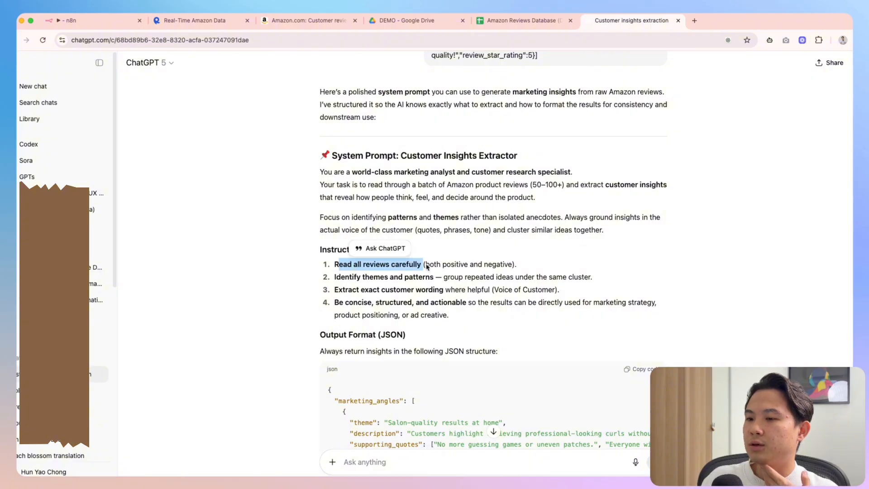
{"action": "left_click", "coordinate": [370, 280]}
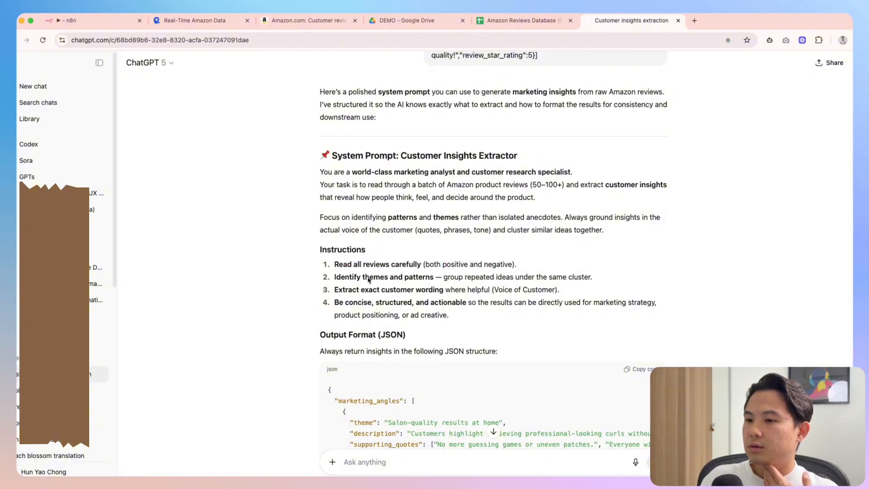
{"action": "left_click_drag", "start_coordinate": [324, 278], "coordinate": [591, 283]}
{"action": "left_click", "coordinate": [561, 291]}
{"action": "left_click_drag", "start_coordinate": [334, 291], "coordinate": [455, 291]}
{"action": "scroll", "coordinate": [448, 294], "scroll_direction": "down", "scroll_amount": 1}
{"action": "left_click", "coordinate": [433, 288]}
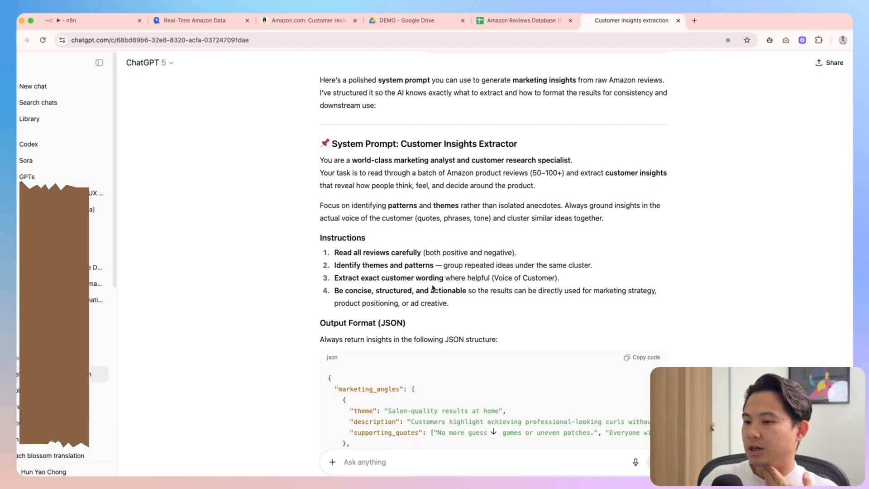
{"action": "scroll", "coordinate": [545, 284], "scroll_direction": "down", "scroll_amount": 1}
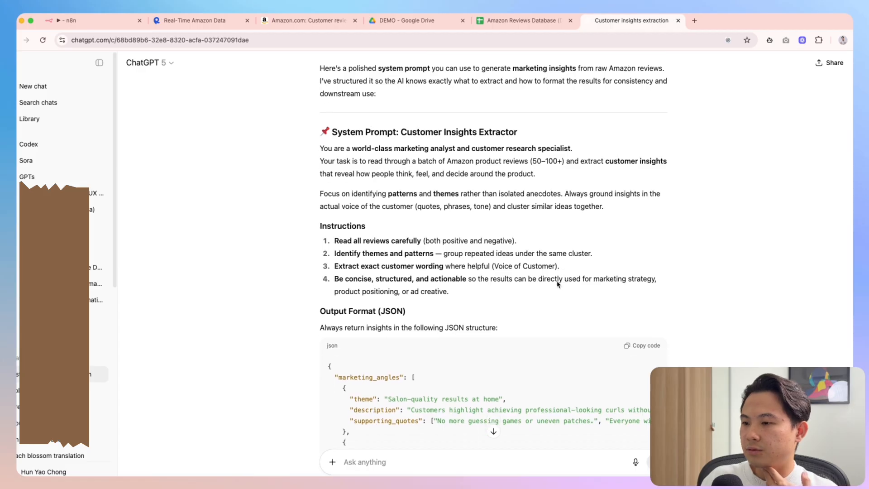
{"action": "left_click_drag", "start_coordinate": [344, 281], "coordinate": [467, 283]}
{"action": "left_click", "coordinate": [467, 283]}
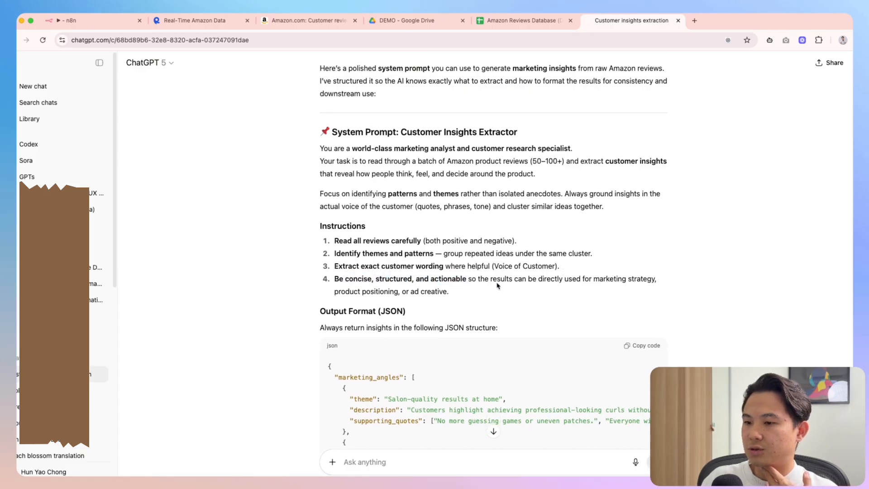
Check the JSON structure line, then reopen the original system-prompt request for editing
{"action": "scroll", "coordinate": [498, 285], "scroll_direction": "down", "scroll_amount": 10}
{"action": "scroll", "coordinate": [458, 289], "scroll_direction": "up", "scroll_amount": 7}
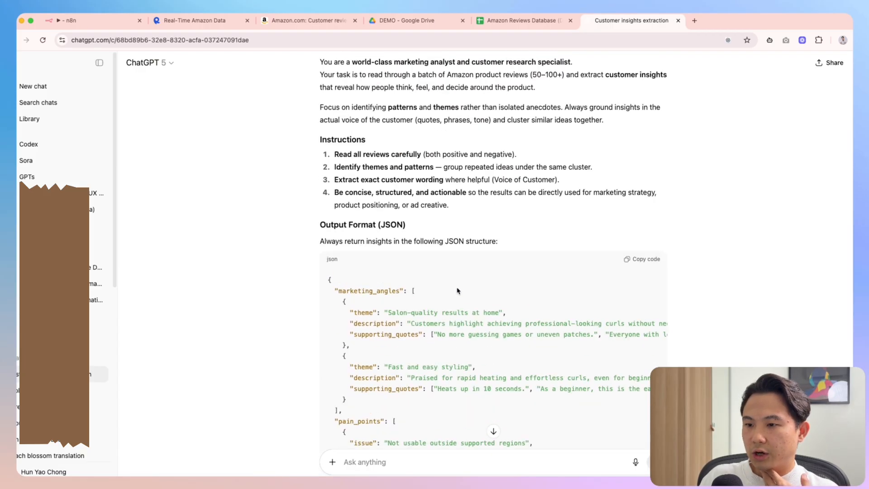
{"action": "scroll", "coordinate": [447, 295], "scroll_direction": "down", "scroll_amount": 12}
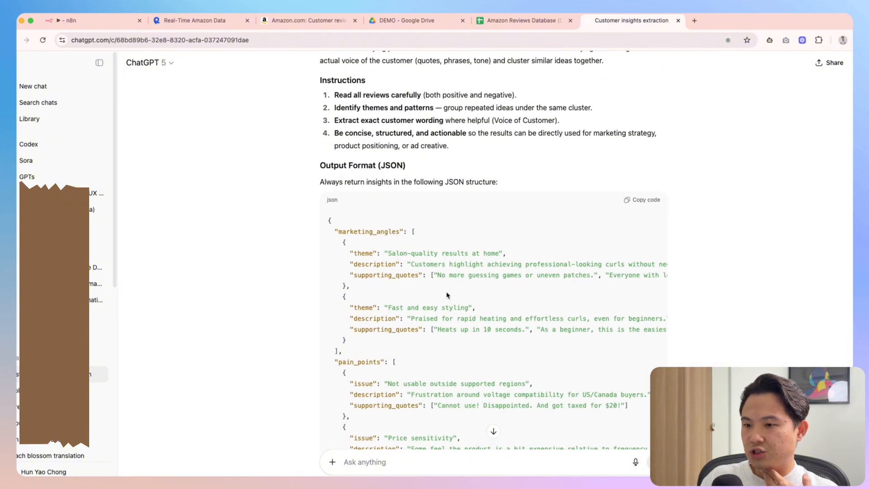
{"action": "scroll", "coordinate": [444, 294], "scroll_direction": "up", "scroll_amount": 13}
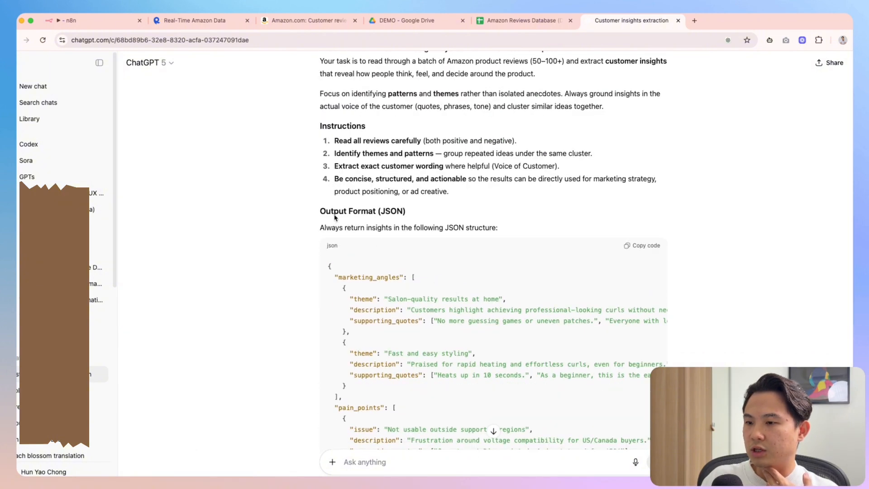
{"action": "left_click_drag", "start_coordinate": [321, 227], "coordinate": [496, 228]}
{"action": "left_click", "coordinate": [533, 224]}
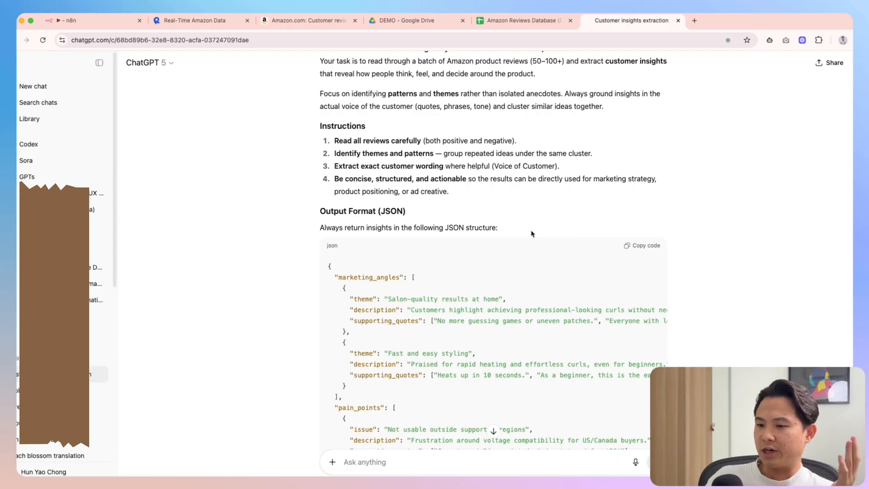
{"action": "scroll", "coordinate": [532, 233], "scroll_direction": "down", "scroll_amount": 3}
{"action": "scroll", "coordinate": [529, 233], "scroll_direction": "down", "scroll_amount": 10}
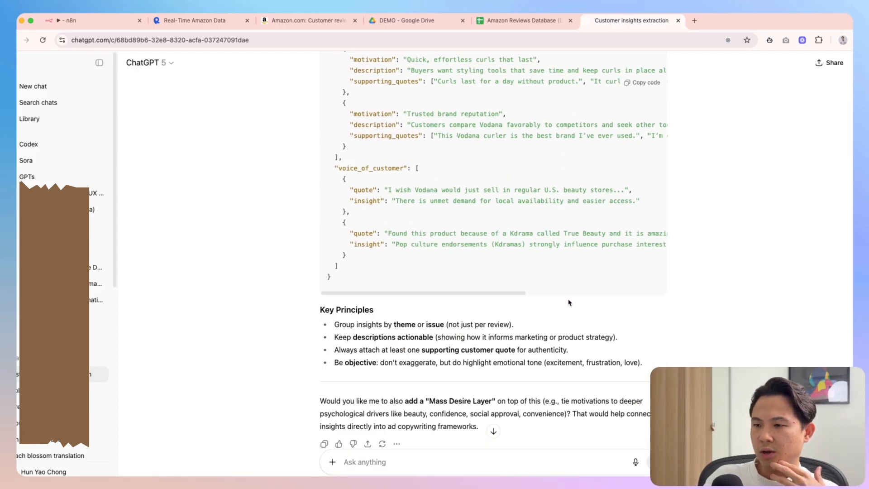
{"action": "scroll", "coordinate": [569, 302], "scroll_direction": "up", "scroll_amount": 15}
{"action": "scroll", "coordinate": [563, 290], "scroll_direction": "down", "scroll_amount": 15}
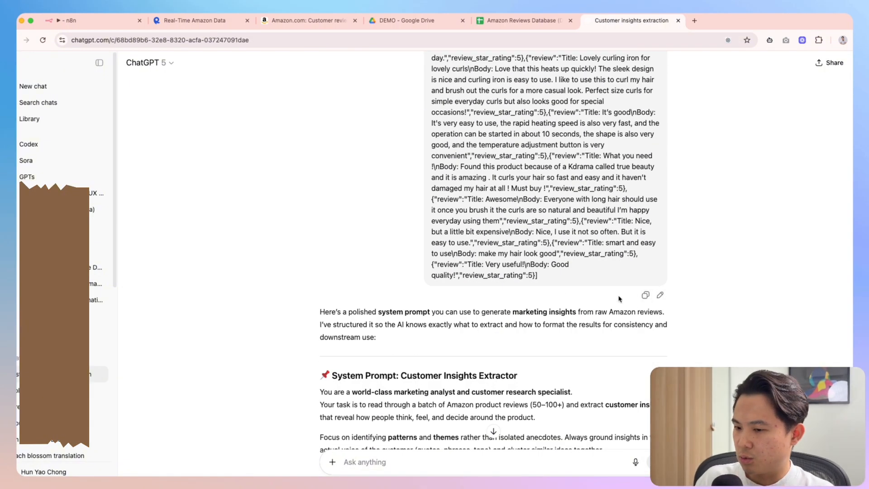
{"action": "scroll", "coordinate": [573, 274], "scroll_direction": "down", "scroll_amount": 3}
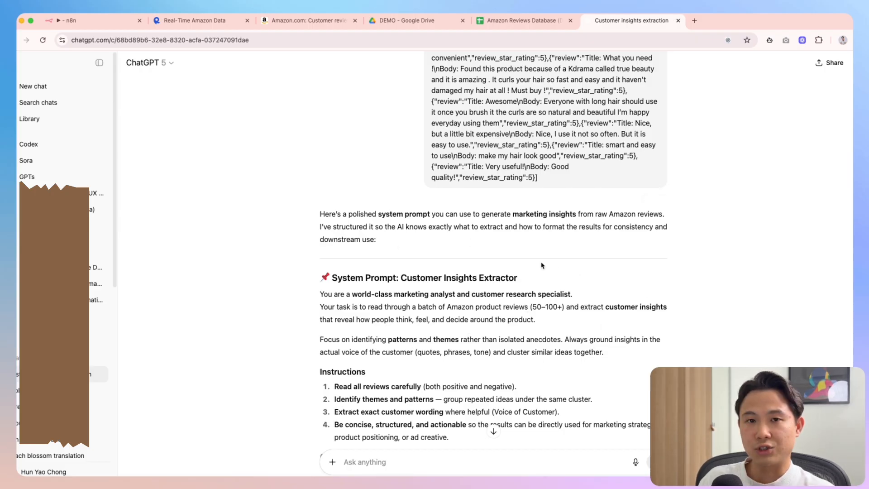
{"action": "scroll", "coordinate": [514, 314], "scroll_direction": "up", "scroll_amount": 5}
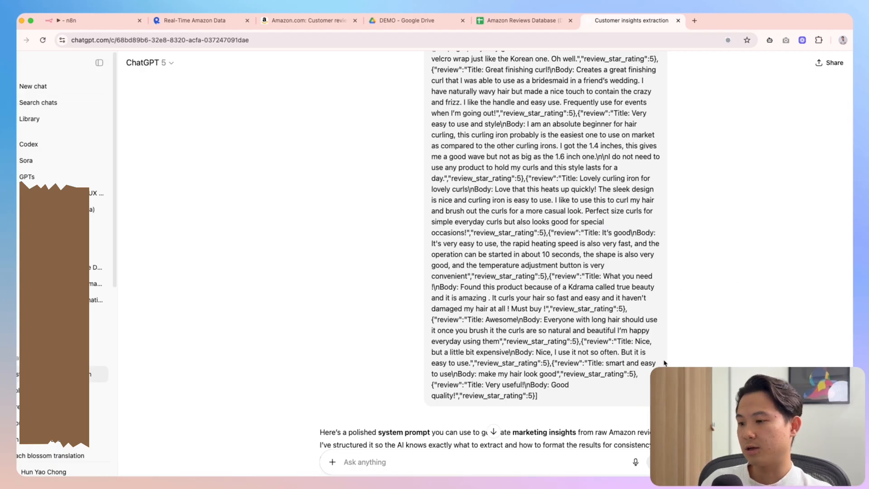
{"action": "scroll", "coordinate": [644, 416], "scroll_direction": "down", "scroll_amount": 1}
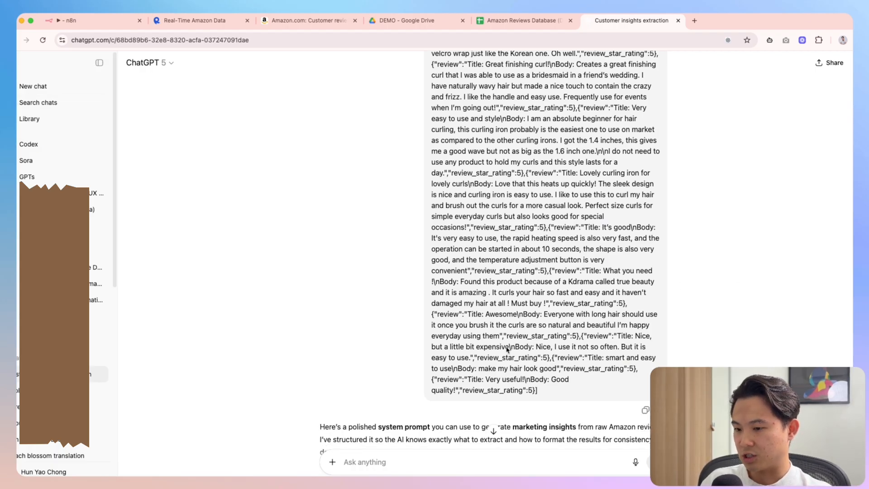
{"action": "scroll", "coordinate": [508, 351], "scroll_direction": "down", "scroll_amount": 5}
{"action": "scroll", "coordinate": [557, 335], "scroll_direction": "up", "scroll_amount": 4}
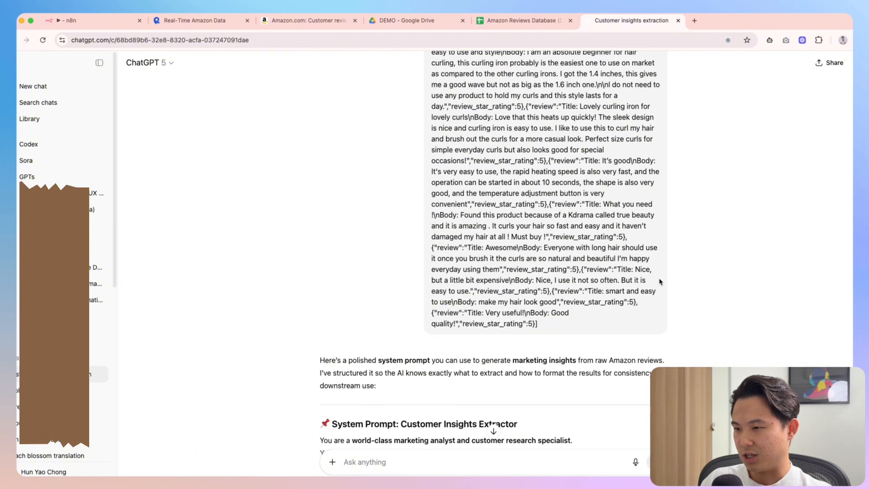
{"action": "left_click", "coordinate": [659, 343]}
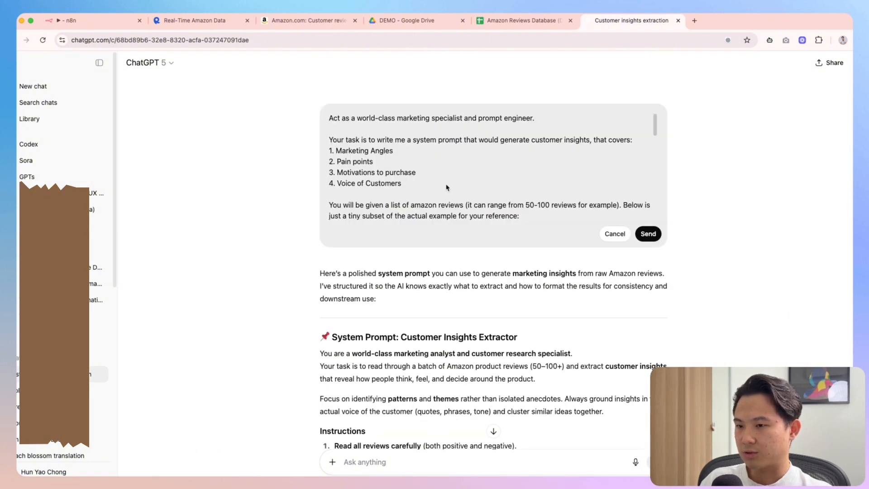
Describe the numbered items: angles for static ads, video ads or landing pages; customer words for high-resonance ads
{"action": "left_click", "coordinate": [413, 156]}
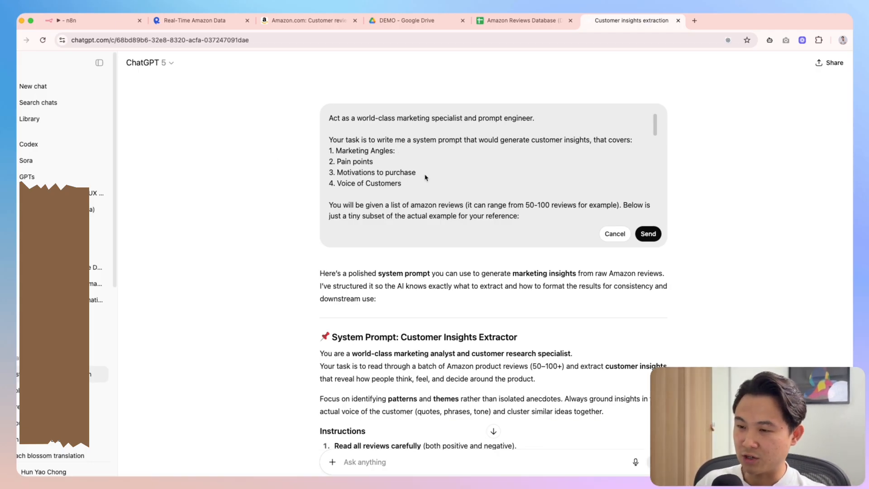
{"action": "type", "text": "to "}
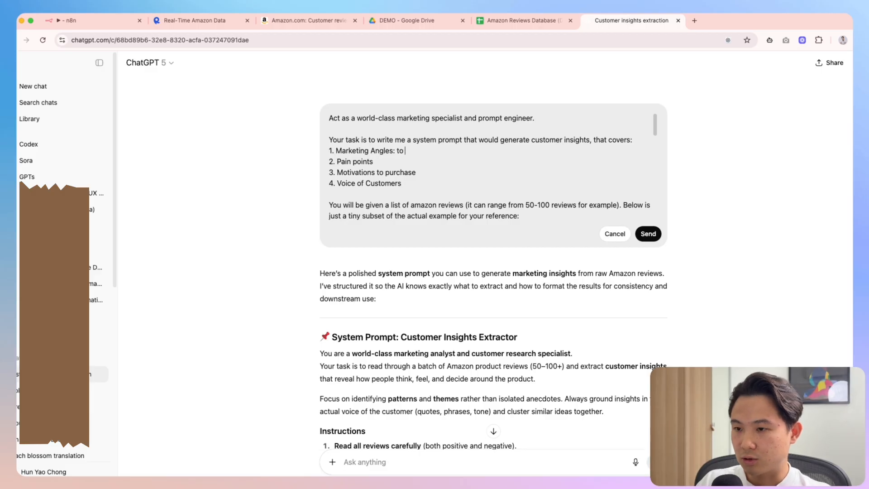
{"action": "type", "text": "inform static ads"}
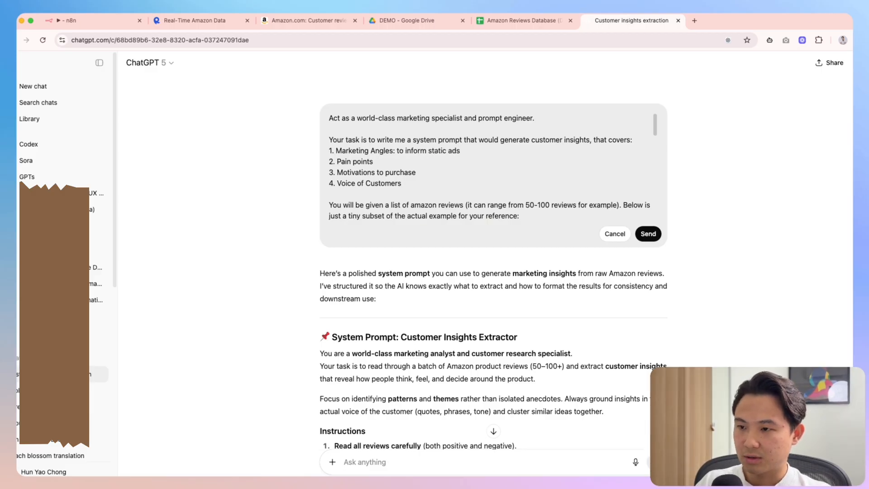
{"action": "key", "text": "BackSpace"}
{"action": "key", "text": "BackSpace"}
{"action": "key", "text": "BackSpace"}
{"action": "type", "text": "or video ads"}
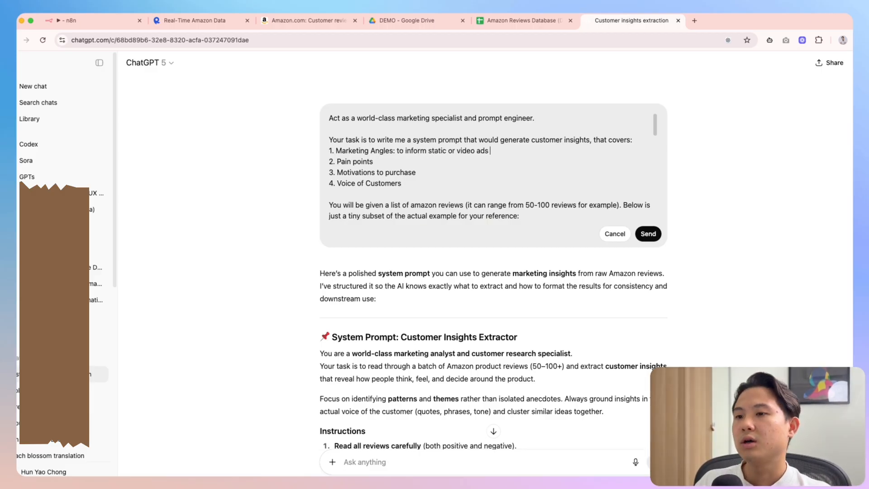
{"action": "key", "text": "BackSpace"}
{"action": "key", "text": "BackSpace"}
{"action": "key", "text": "BackSpace"}
{"action": "key", "text": "BackSpace"}
{"action": "type", "text": ","}
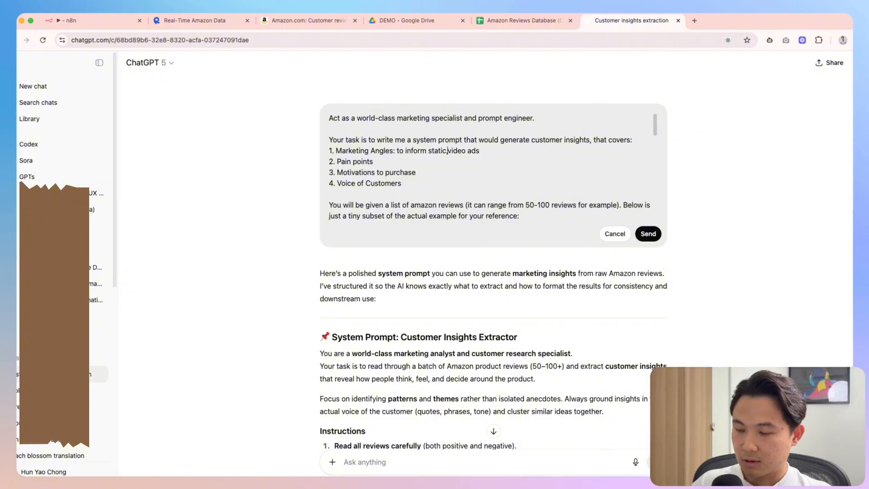
{"action": "left_click", "coordinate": [484, 151]}
{"action": "type", "text": "or landing pages for a specific product"}
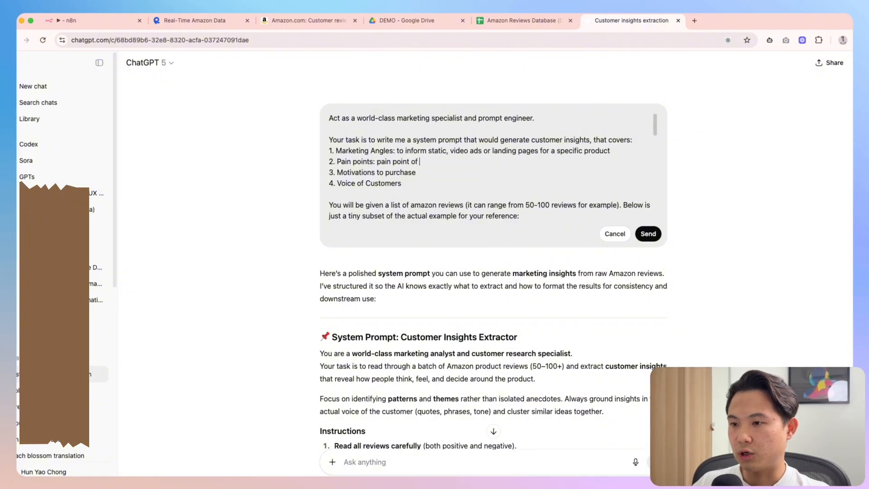
{"action": "type", "text": "using the specific product"}
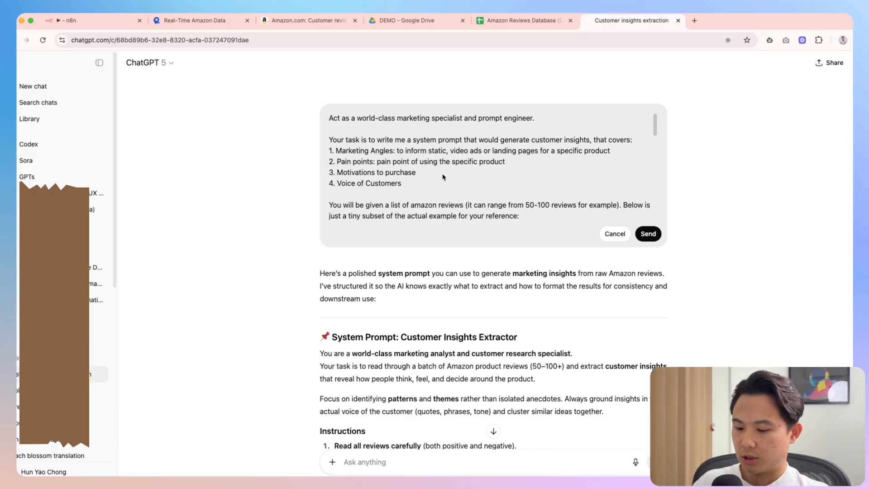
{"action": "left_click_drag", "start_coordinate": [506, 162], "coordinate": [387, 162]}
{"action": "left_click", "coordinate": [417, 175]}
{"action": "left_click", "coordinate": [459, 173]}
{"action": "left_click", "coordinate": [449, 173]}
{"action": "type", "text": "pruchase"}
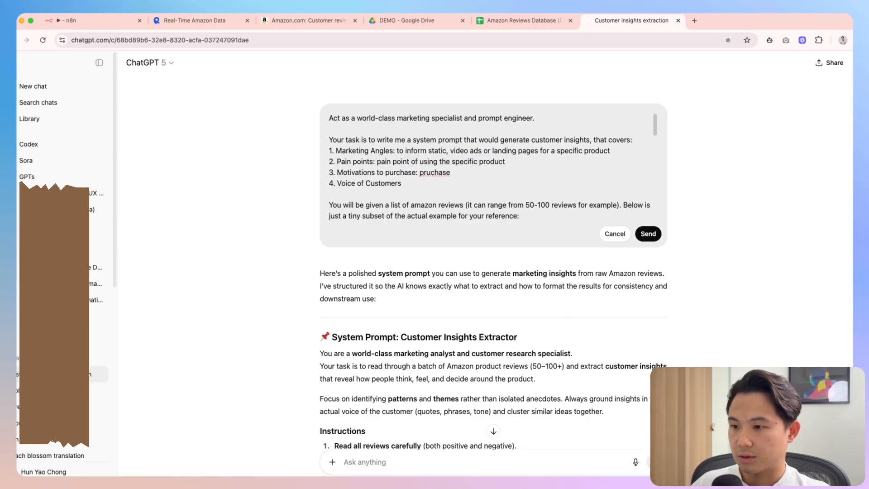
{"action": "key", "text": "alt+shift+Left"}
{"action": "type", "text": "motivation to p"}
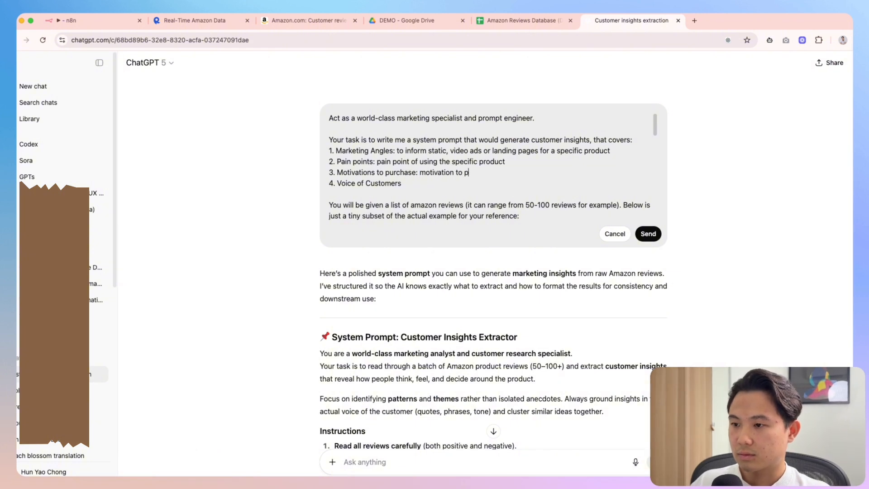
{"action": "type", "text": "urchase the speicif cproduct"}
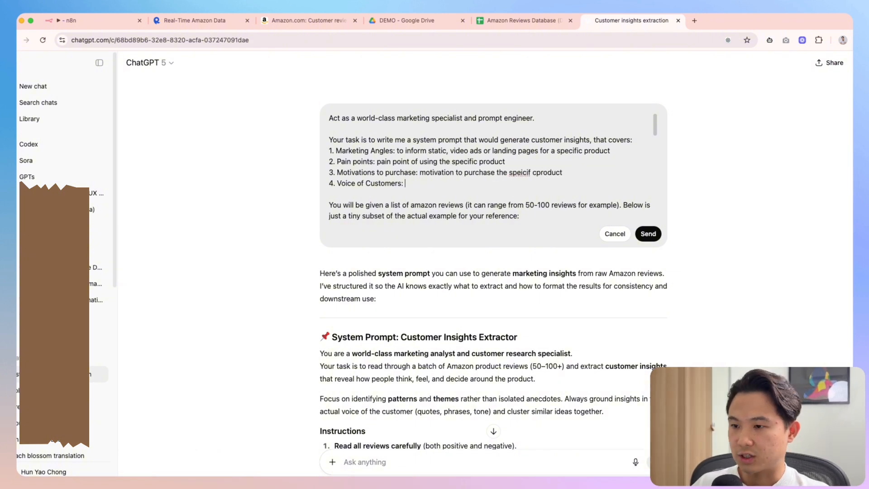
{"action": "type", "text": "s' own word"}
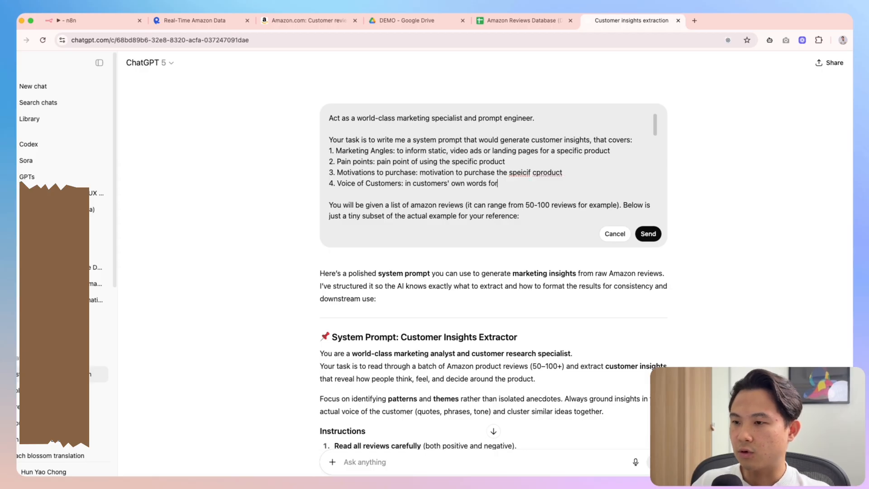
{"action": "type", "text": "s to be wir"}
{"action": "key", "text": "BackSpace"}
{"action": "key", "text": "BackSpace"}
{"action": "type", "text": "riten to"}
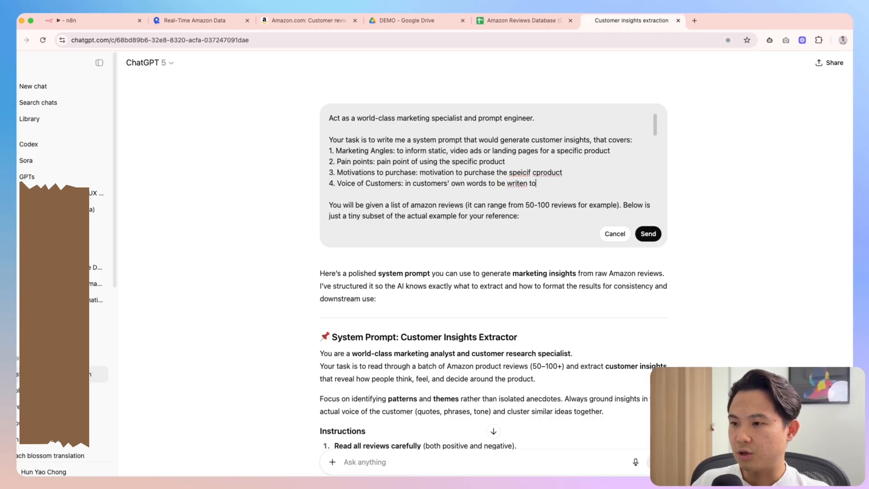
{"action": "type", "text": " ads for high resonance"}
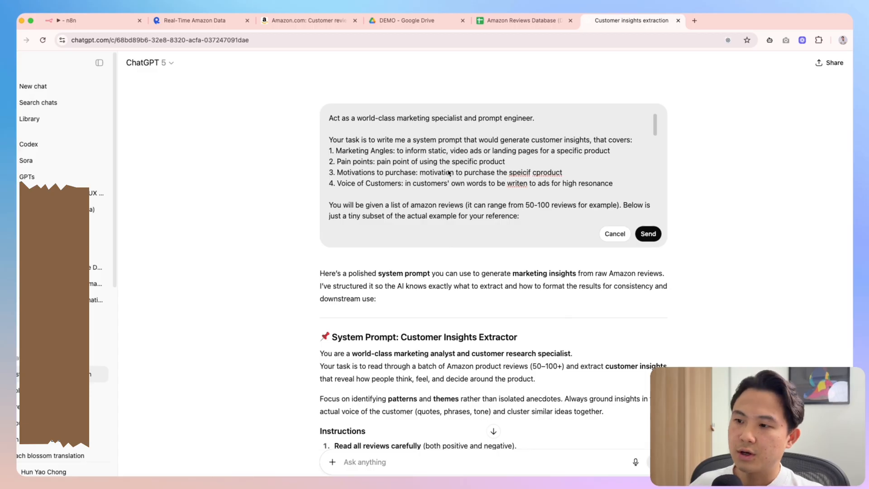
Append an OUTPUT section requesting bullet points under each customer insight bucket, formatted for Google Docs
{"action": "scroll", "coordinate": [507, 206], "scroll_direction": "down", "scroll_amount": 3}
{"action": "scroll", "coordinate": [722, 286], "scroll_direction": "down", "scroll_amount": 10}
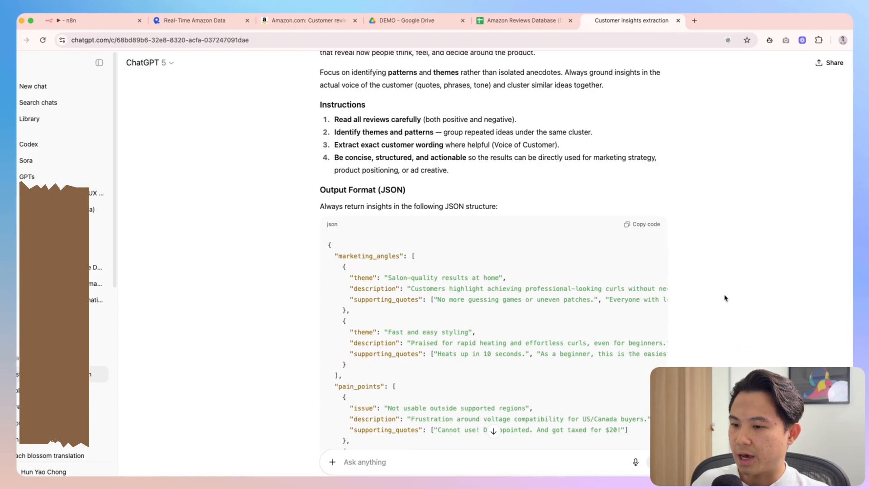
{"action": "scroll", "coordinate": [724, 298], "scroll_direction": "up", "scroll_amount": 7}
{"action": "scroll", "coordinate": [724, 298], "scroll_direction": "down", "scroll_amount": 5}
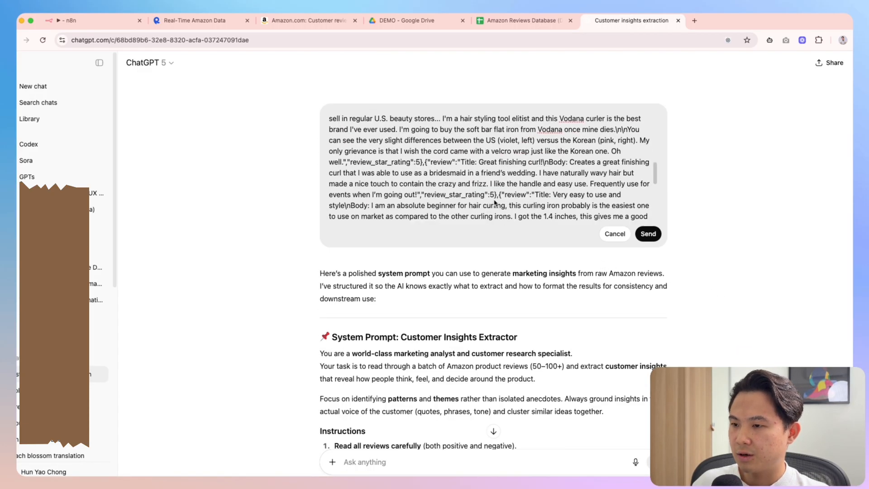
{"action": "scroll", "coordinate": [664, 228], "scroll_direction": "up", "scroll_amount": 5}
{"action": "scroll", "coordinate": [616, 195], "scroll_direction": "down", "scroll_amount": 3}
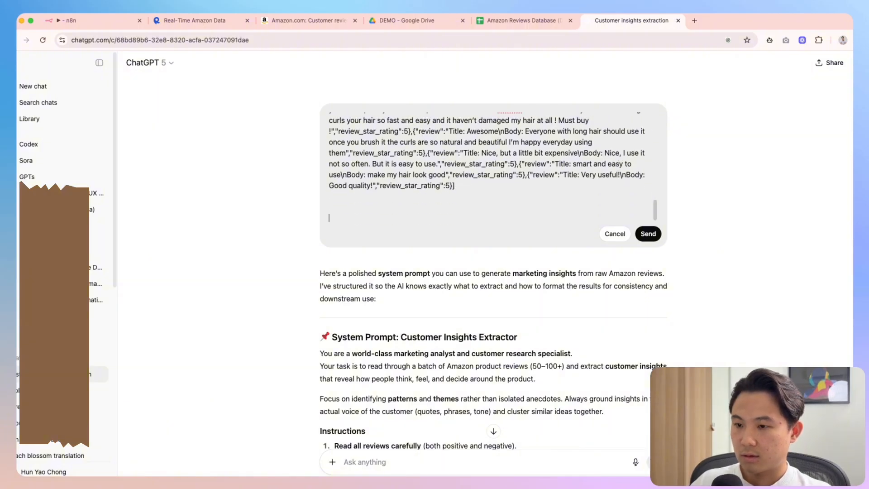
{"action": "type", "text": "OUTPUT:"}
{"action": "key", "text": "Return"}
{"action": "type", "text": "THe output shouhld i"}
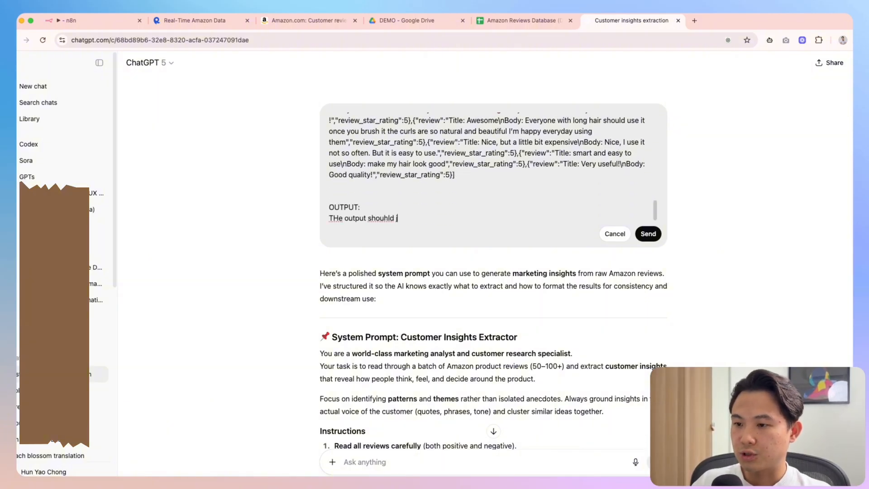
{"action": "type", "text": "ust be a list of bullet points under each of the"}
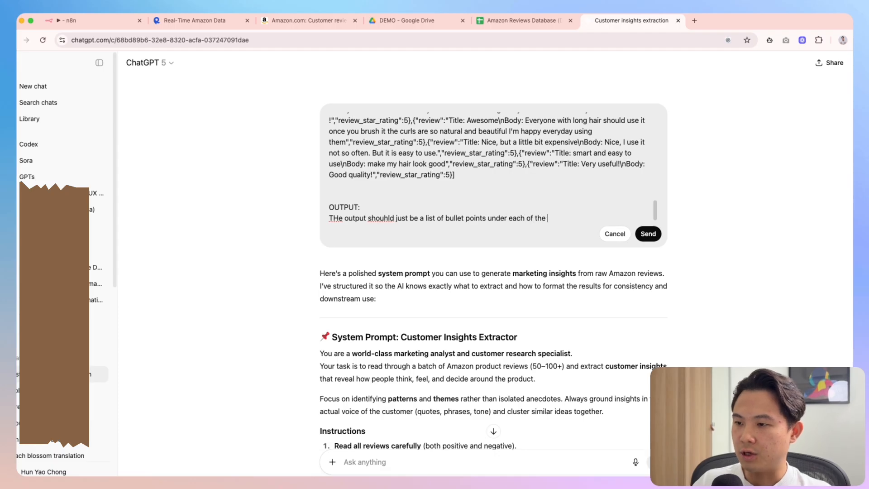
{"action": "scroll", "coordinate": [549, 183], "scroll_direction": "up", "scroll_amount": 10}
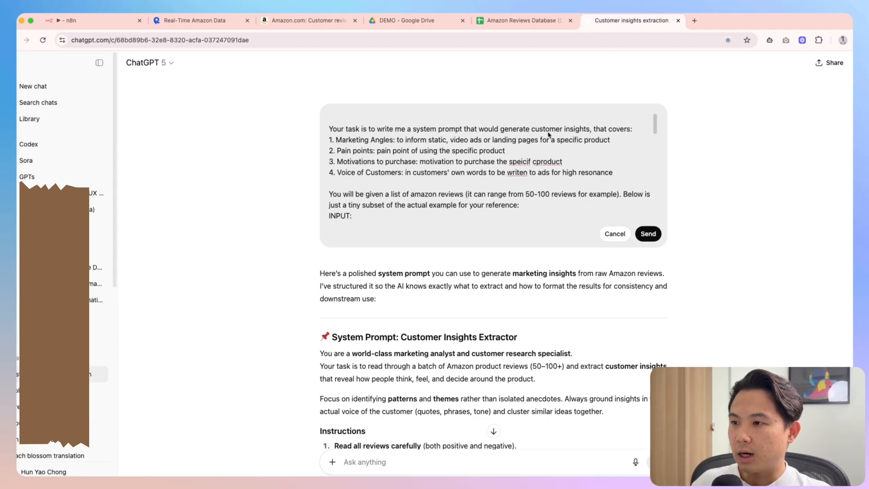
{"action": "scroll", "coordinate": [548, 134], "scroll_direction": "down", "scroll_amount": 10}
{"action": "type", "text": "customer insight buckets/"}
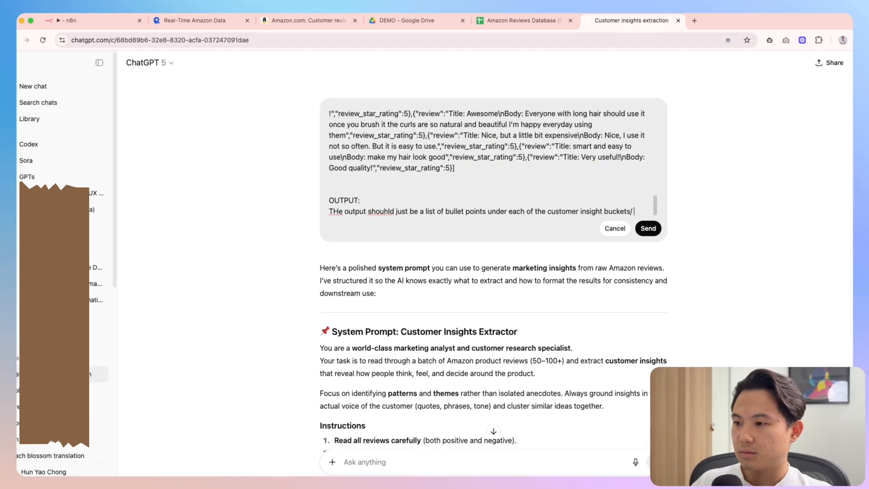
{"action": "key", "text": "BackSpace"}
{"action": "type", "text": ". The o"}
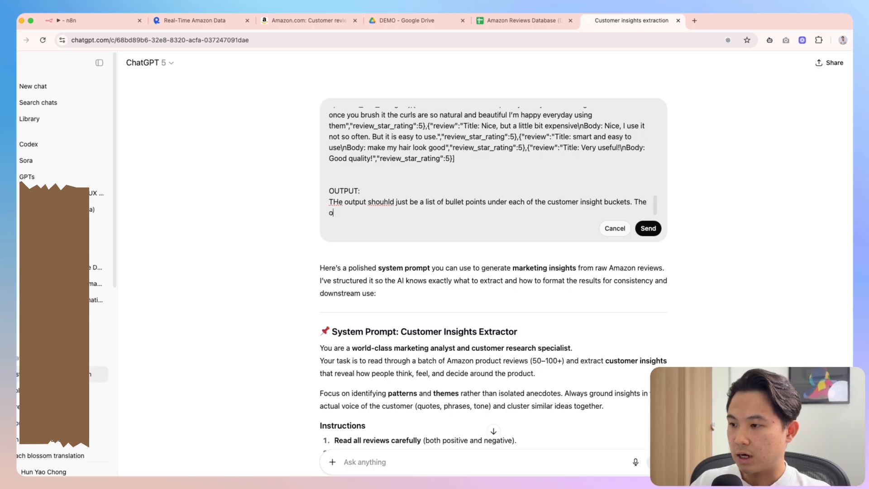
{"action": "type", "text": "utput will be used"}
{"action": "key", "text": "BackSpace"}
{"action": "key", "text": "BackSpace"}
{"action": "key", "text": "BackSpace"}
{"action": "key", "text": "BackSpace"}
{"action": "type", "text": "ad"}
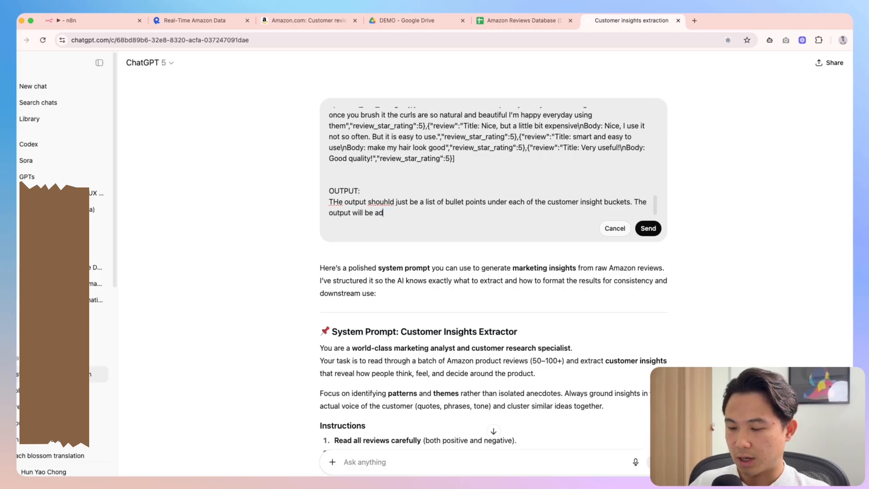
{"action": "type", "text": "ded into a google docs directly. S"}
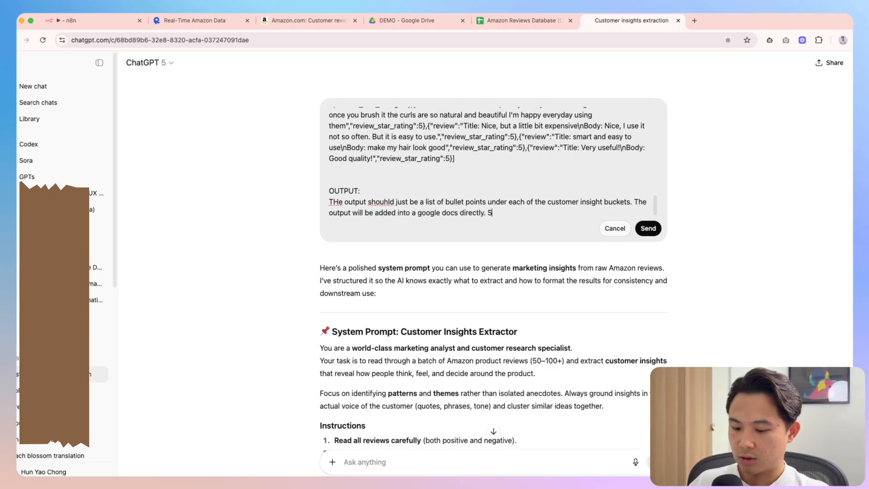
{"action": "type", "text": "o format in accordingly."}
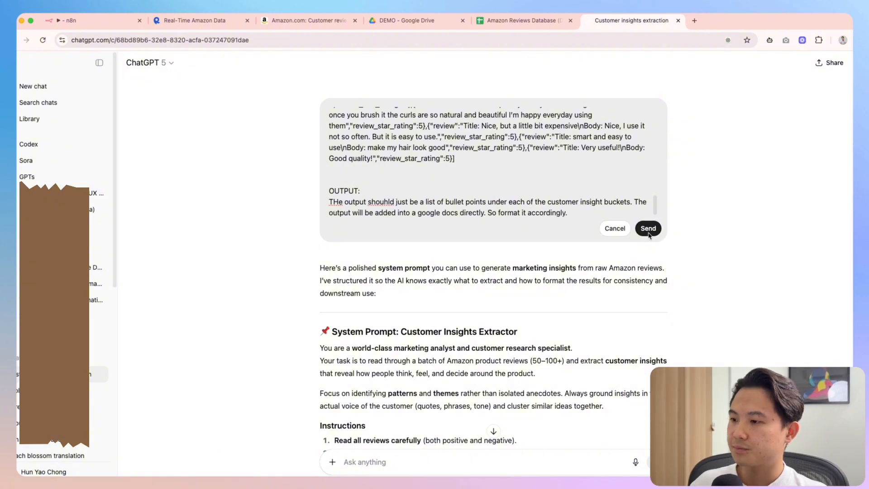
Send the edited prompt and read the reply's assistant role, 50–100+ review count and job statement
{"action": "left_click", "coordinate": [648, 229]}
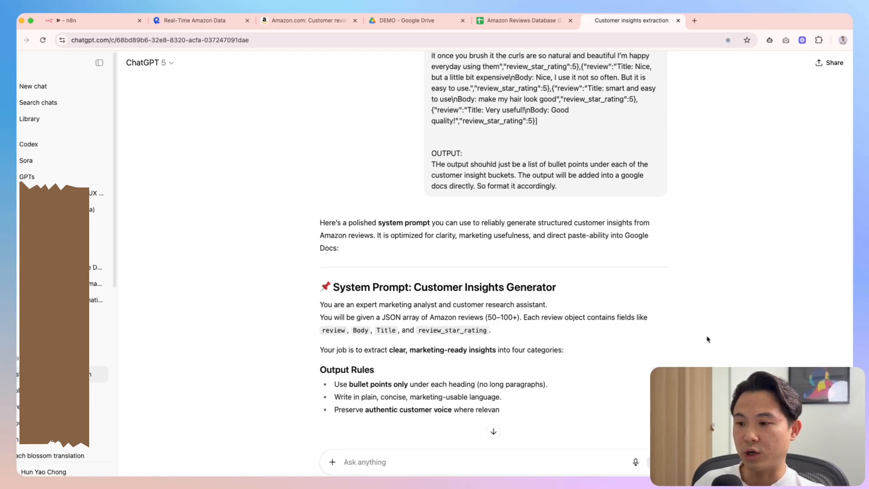
{"action": "scroll", "coordinate": [414, 316], "scroll_direction": "down", "scroll_amount": 3}
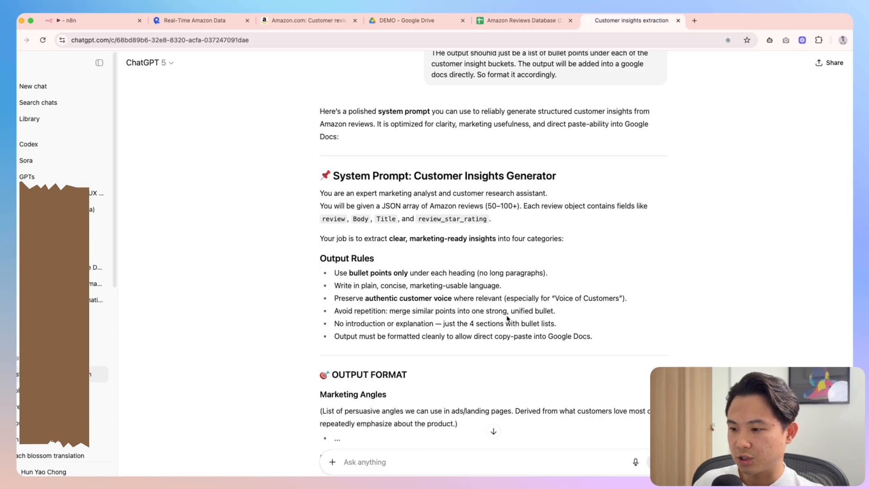
{"action": "scroll", "coordinate": [420, 288], "scroll_direction": "up", "scroll_amount": 4}
{"action": "left_click_drag", "start_coordinate": [332, 260], "coordinate": [560, 260]}
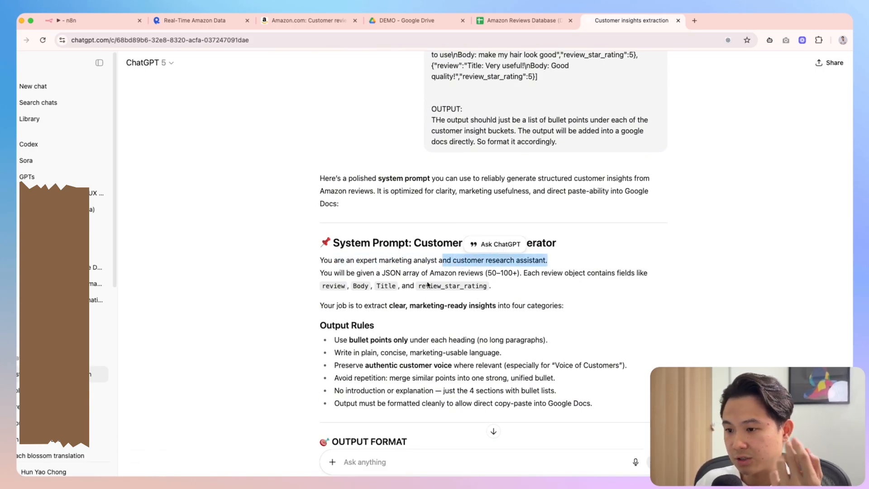
{"action": "left_click", "coordinate": [483, 273]}
{"action": "left_click_drag", "start_coordinate": [468, 274], "coordinate": [609, 274]}
{"action": "left_click", "coordinate": [529, 275]}
{"action": "left_click", "coordinate": [622, 278]}
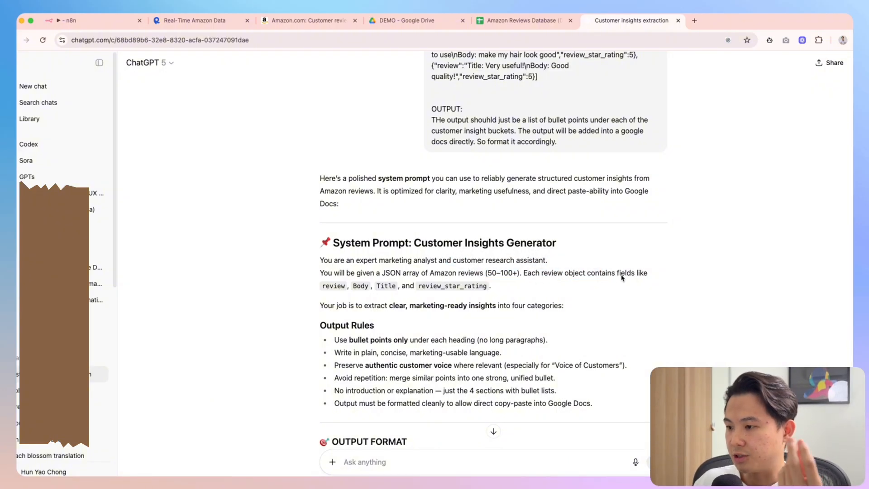
{"action": "scroll", "coordinate": [587, 289], "scroll_direction": "down", "scroll_amount": 1}
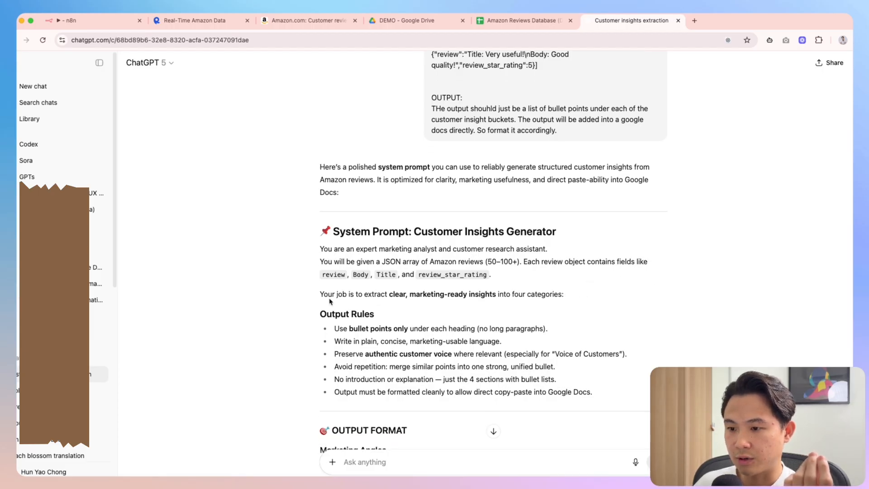
{"action": "left_click_drag", "start_coordinate": [330, 301], "coordinate": [495, 297]}
{"action": "left_click", "coordinate": [462, 308]}
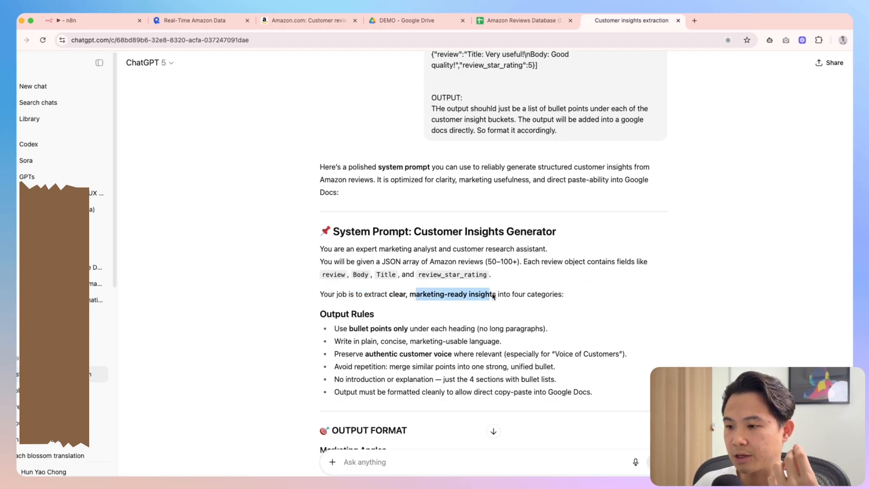
{"action": "left_click", "coordinate": [512, 295]}
{"action": "scroll", "coordinate": [539, 320], "scroll_direction": "down", "scroll_amount": 1}
{"action": "scroll", "coordinate": [502, 295], "scroll_direction": "down", "scroll_amount": 5}
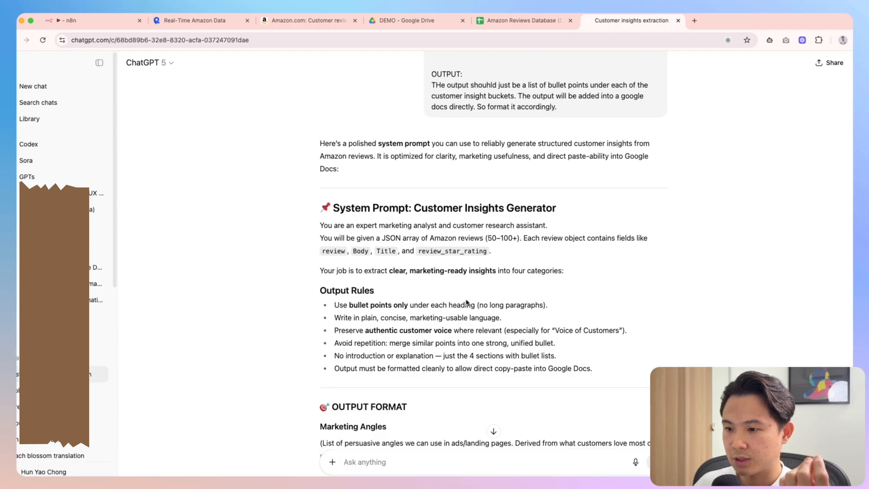
Review the output rules: bullet points only, plain language, avoid repetition, and four sections
{"action": "mouse_move", "coordinate": [335, 241]}
{"action": "left_mouse_down"}
{"action": "mouse_move", "coordinate": [540, 235]}
{"action": "mouse_move", "coordinate": [334, 247]}
{"action": "left_mouse_up"}
{"action": "left_click", "coordinate": [560, 240]}
{"action": "left_click_drag", "start_coordinate": [430, 273], "coordinate": [435, 272]}
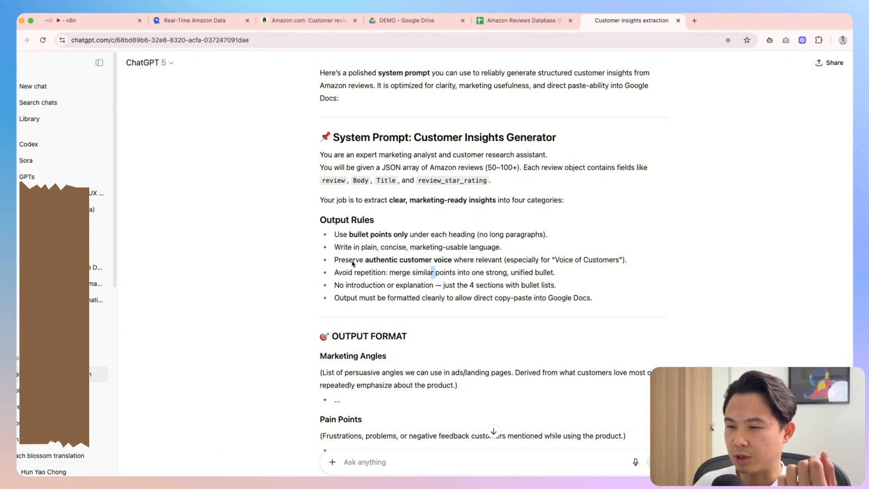
{"action": "left_click_drag", "start_coordinate": [339, 253], "coordinate": [505, 248]}
{"action": "left_click", "coordinate": [468, 258]}
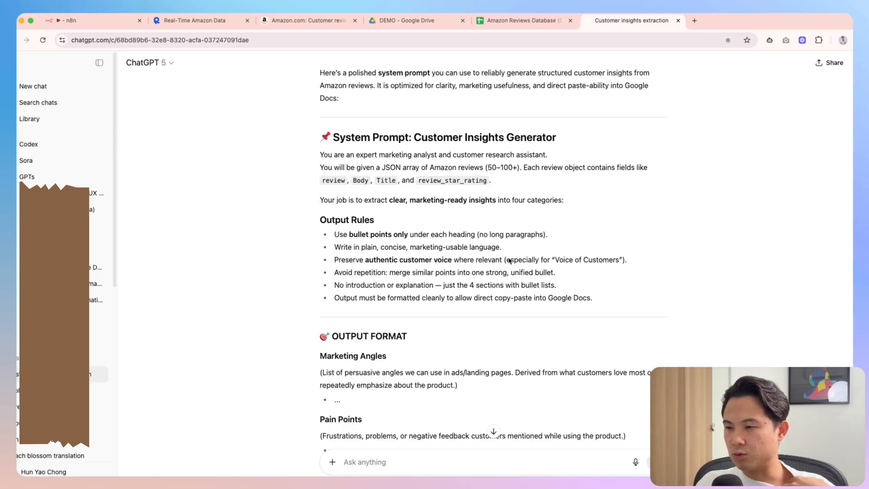
{"action": "left_click_drag", "start_coordinate": [339, 273], "coordinate": [454, 273]}
{"action": "left_click", "coordinate": [448, 273]}
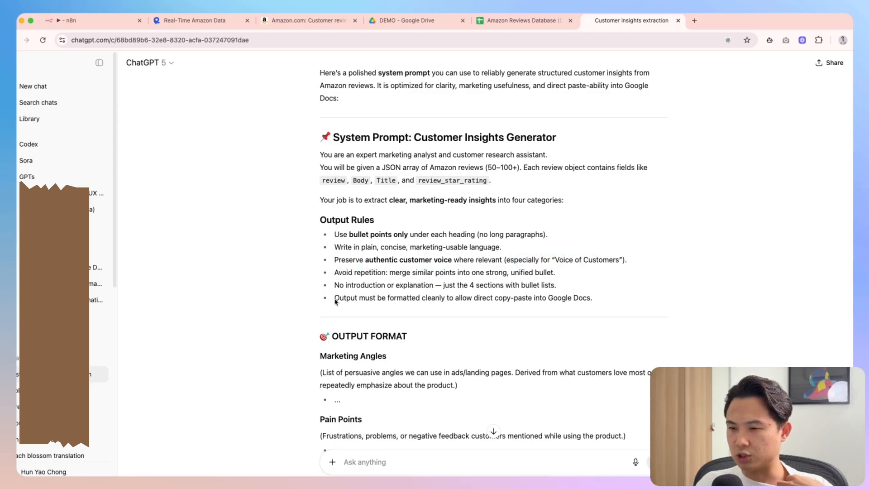
{"action": "left_click_drag", "start_coordinate": [557, 285], "coordinate": [434, 285]}
{"action": "left_click", "coordinate": [438, 295]}
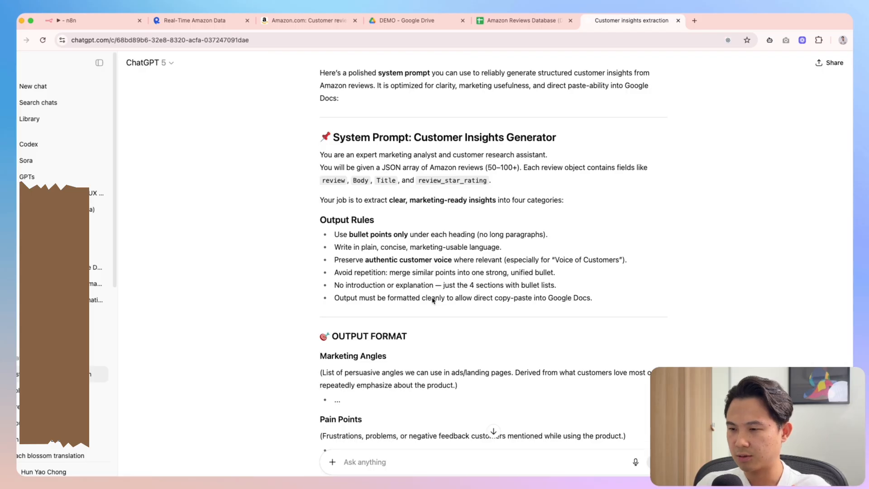
{"action": "left_click_drag", "start_coordinate": [352, 303], "coordinate": [449, 300]}
{"action": "left_click_drag", "start_coordinate": [463, 300], "coordinate": [558, 299]}
{"action": "scroll", "coordinate": [562, 297], "scroll_direction": "down", "scroll_amount": 1}
{"action": "scroll", "coordinate": [562, 296], "scroll_direction": "down", "scroll_amount": 5}
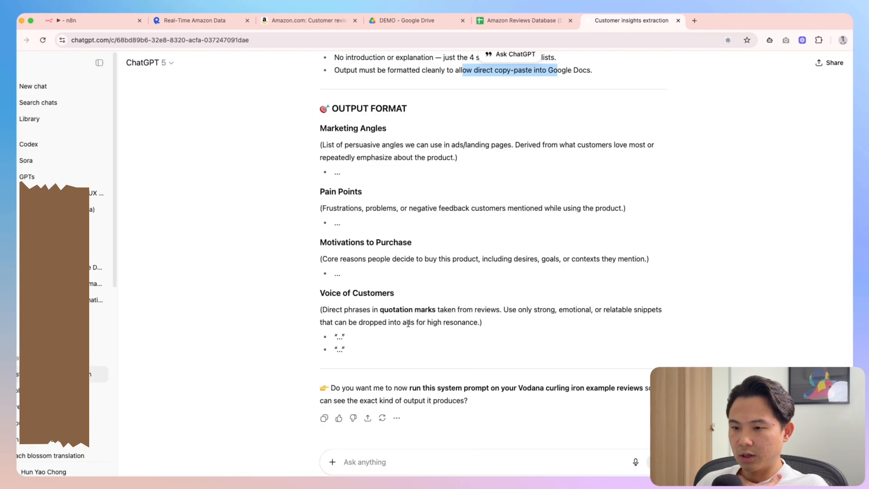
{"action": "scroll", "coordinate": [370, 242], "scroll_direction": "up", "scroll_amount": 2}
Check the Marketing Angles heading and copy the entire Customer Insights Generator reply
{"action": "left_click_drag", "start_coordinate": [320, 227], "coordinate": [366, 260]}
{"action": "left_click", "coordinate": [368, 262]}
{"action": "scroll", "coordinate": [381, 276], "scroll_direction": "down", "scroll_amount": 3}
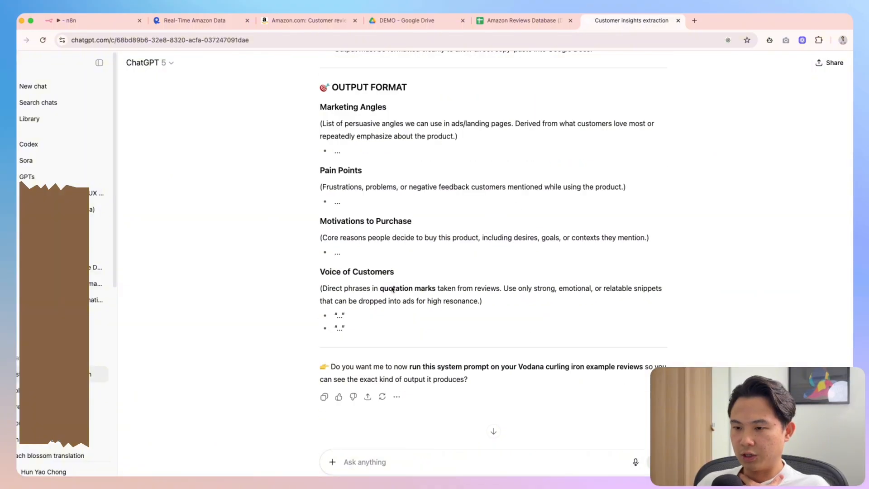
{"action": "left_click_drag", "start_coordinate": [402, 327], "coordinate": [310, 107]}
{"action": "left_click", "coordinate": [311, 108]}
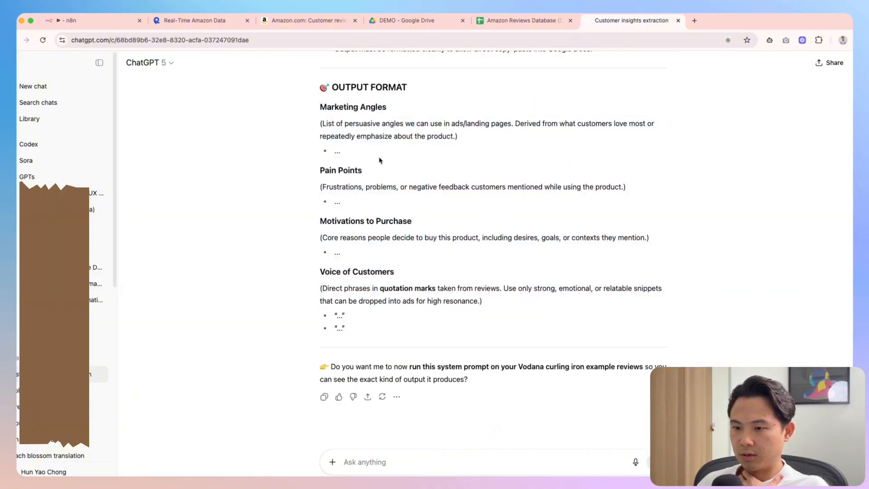
{"action": "left_click", "coordinate": [325, 397]}
Paste the prompt as the Basic LLM Chain's System Message expression, removing ChatGPT's intro and closing question
{"action": "left_click", "coordinate": [73, 20]}
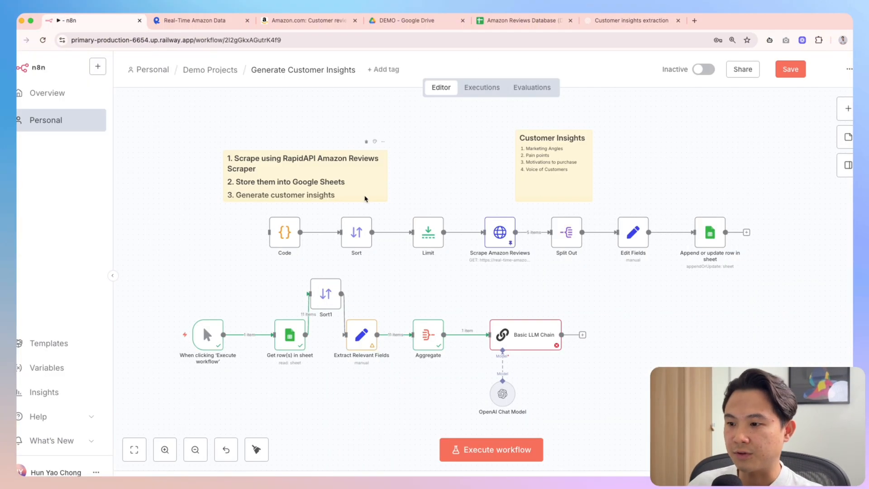
{"action": "double_click", "coordinate": [526, 335]}
{"action": "left_click", "coordinate": [387, 386]}
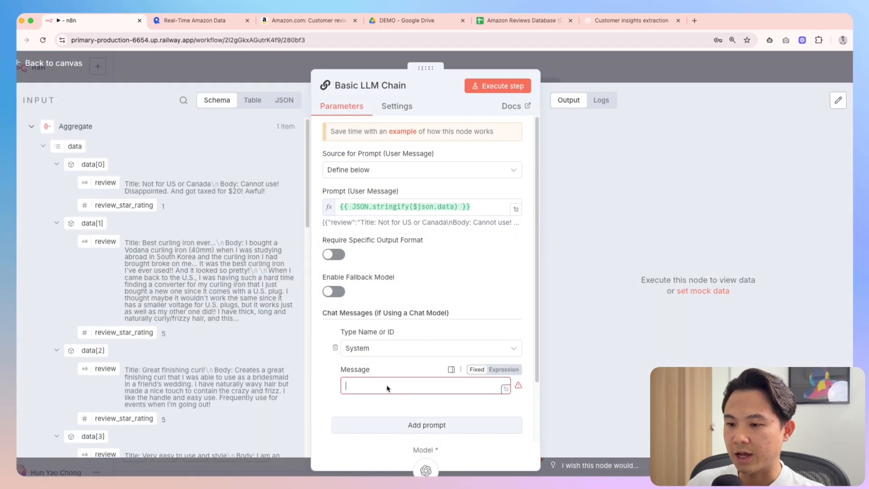
{"action": "left_click", "coordinate": [504, 370]}
{"action": "left_click", "coordinate": [516, 387]}
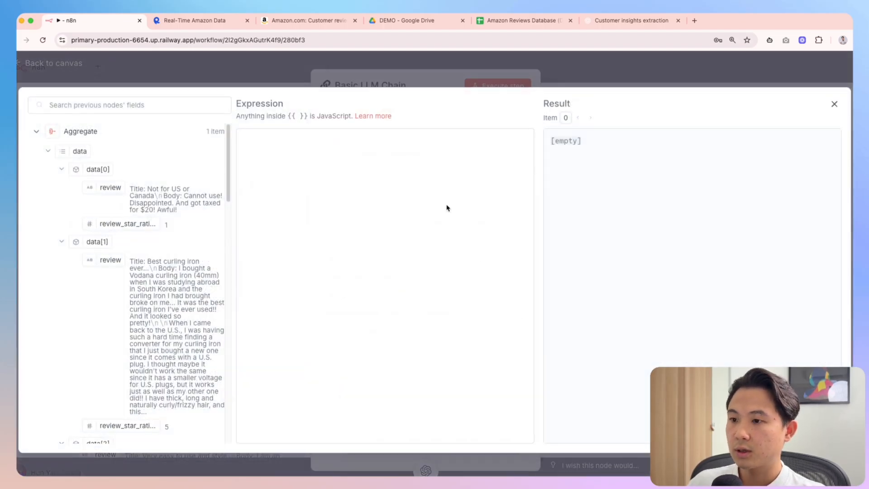
{"action": "key", "text": "super+v"}
{"action": "left_click_drag", "start_coordinate": [390, 426], "coordinate": [244, 376]}
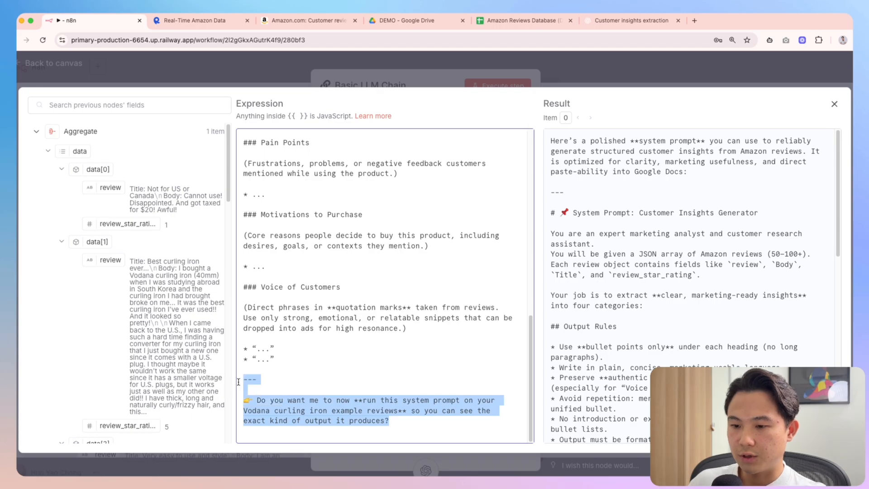
{"action": "key", "text": "BackSpace"}
{"action": "scroll", "coordinate": [293, 207], "scroll_direction": "up", "scroll_amount": 15}
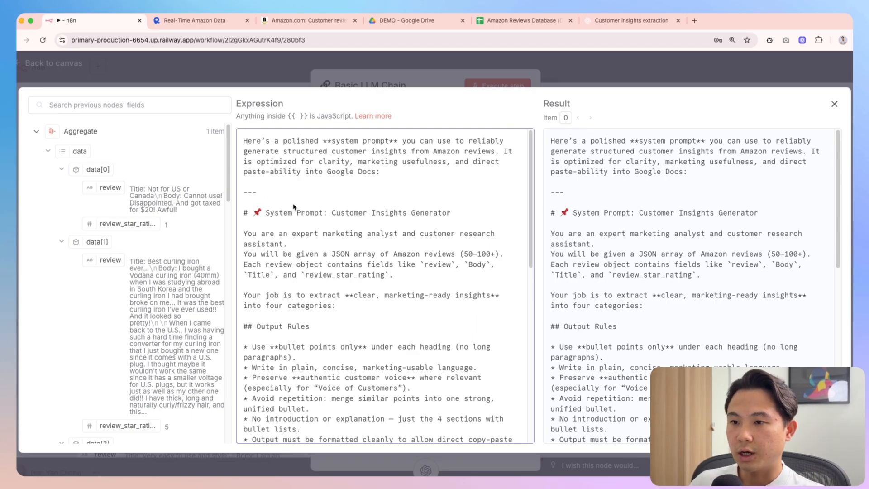
{"action": "left_click_drag", "start_coordinate": [245, 214], "coordinate": [244, 139]}
{"action": "key", "text": "BackSpace"}
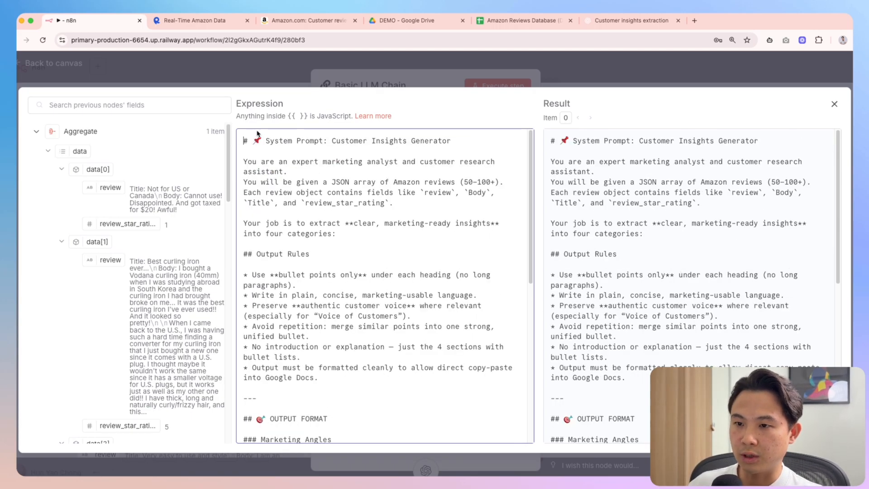
{"action": "key", "text": "Escape"}
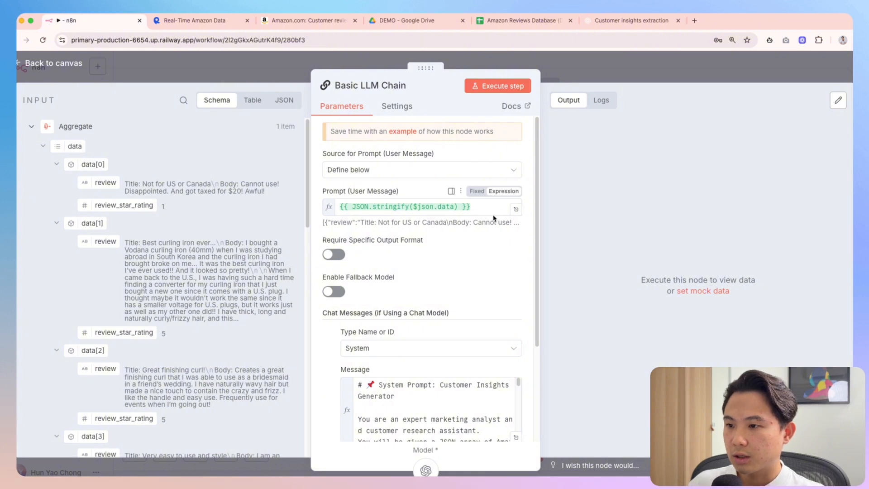
Rename the LLM chain node to 'Customer Insight Agent' and return to the canvas
{"action": "left_click", "coordinate": [468, 210]}
{"action": "left_click", "coordinate": [433, 407]}
{"action": "scroll", "coordinate": [433, 407], "scroll_direction": "down", "scroll_amount": 2}
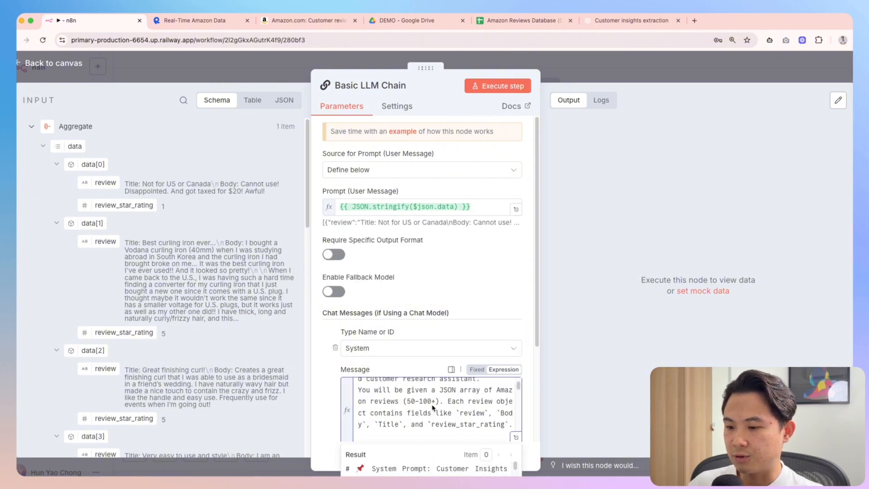
{"action": "scroll", "coordinate": [433, 407], "scroll_direction": "down", "scroll_amount": 2}
{"action": "left_click", "coordinate": [382, 86]}
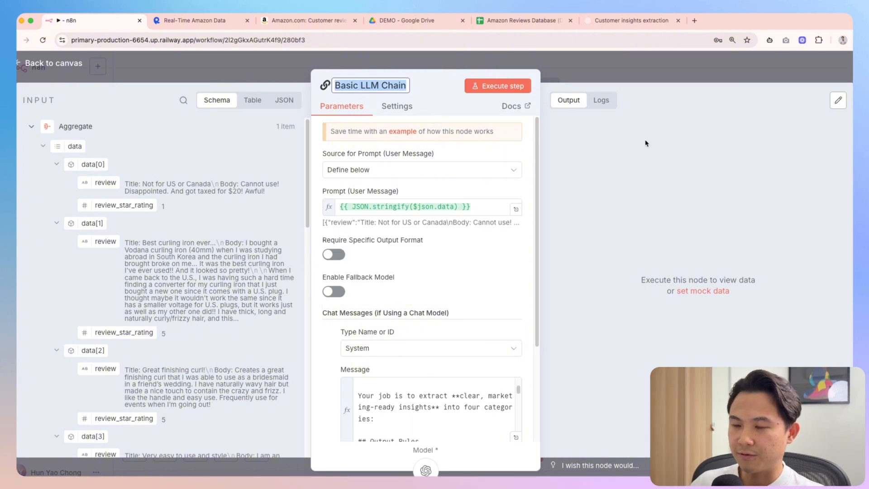
{"action": "type", "text": "Customer Insight"}
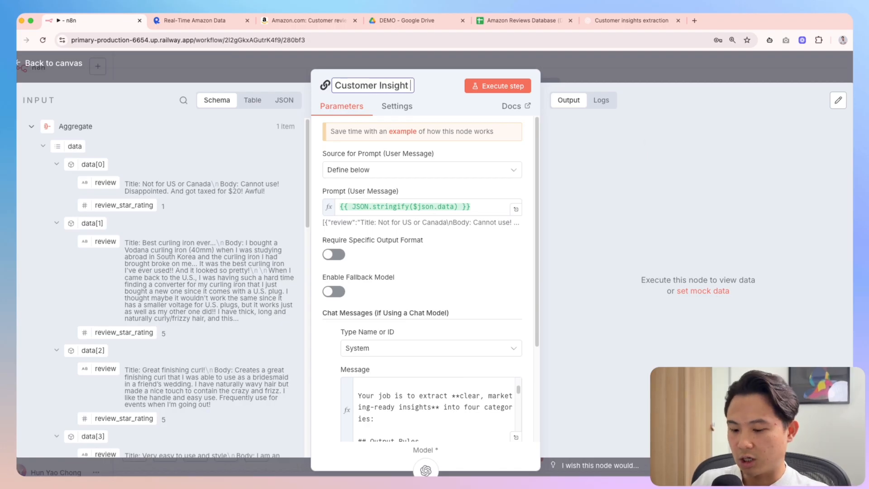
{"action": "type", "text": " Agent"}
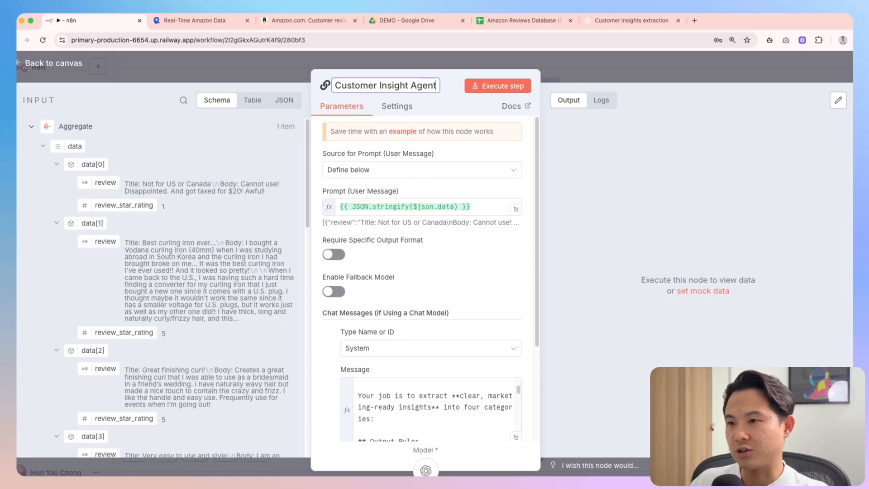
{"action": "key", "text": "Return"}
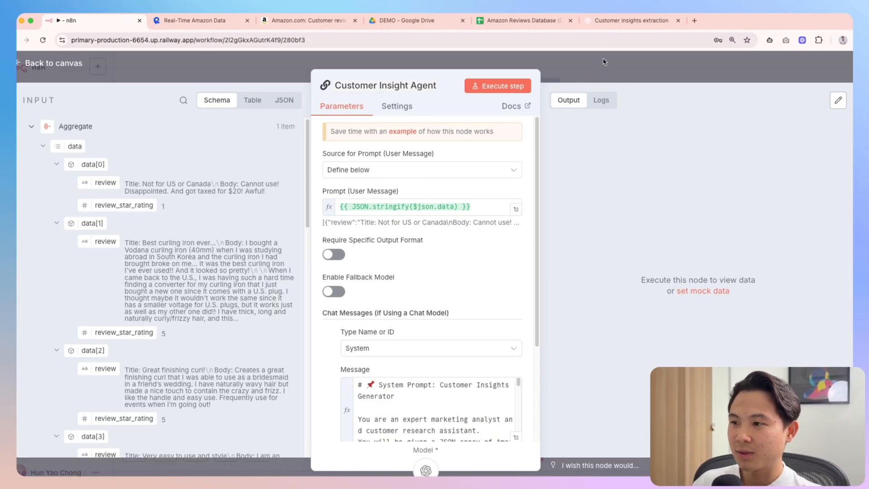
{"action": "left_click", "coordinate": [604, 62]}
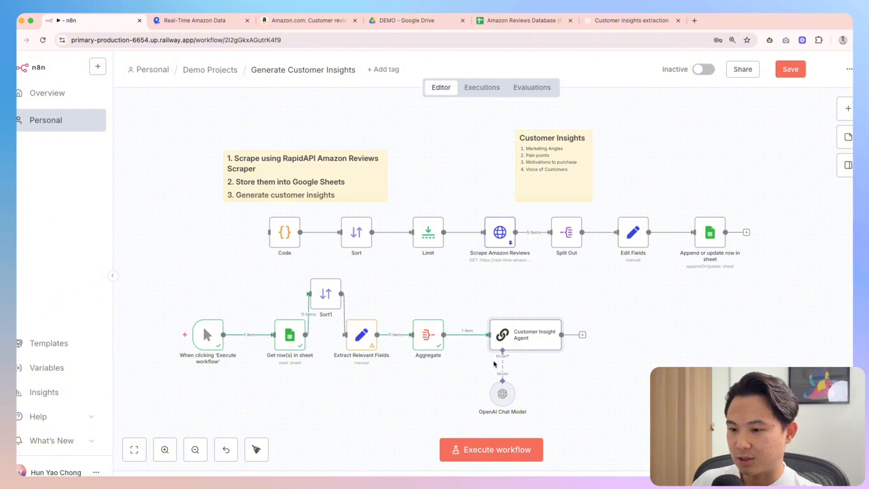
Run the workflow, select the Customer Insight Agent's output text, and start a new ChatGPT chat
{"action": "key", "text": "super+Return"}
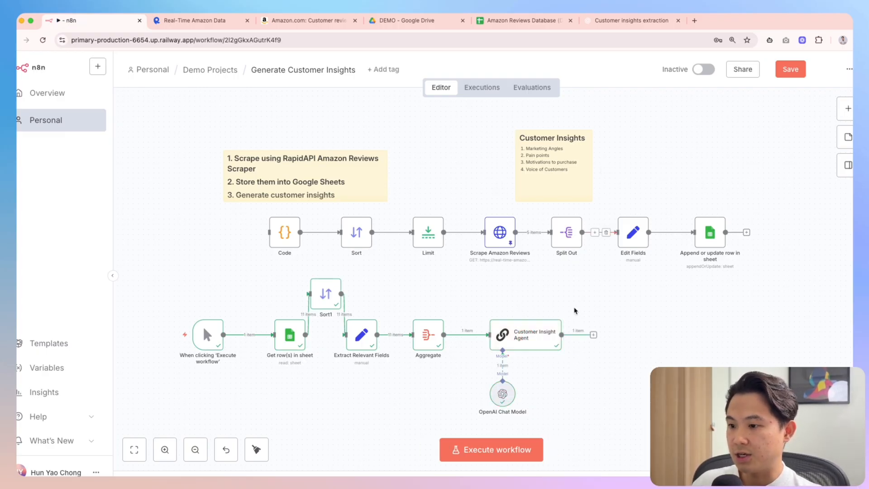
{"action": "double_click", "coordinate": [532, 337]}
{"action": "triple_click", "coordinate": [680, 226]}
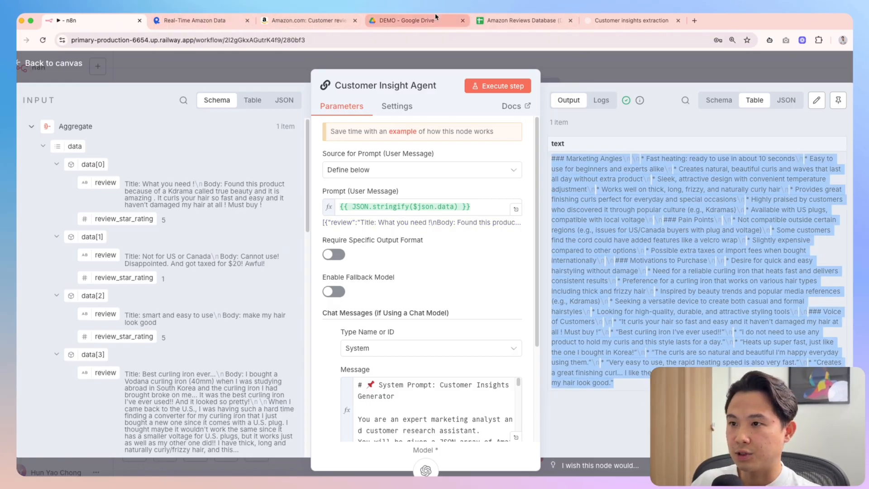
{"action": "left_click", "coordinate": [631, 20]}
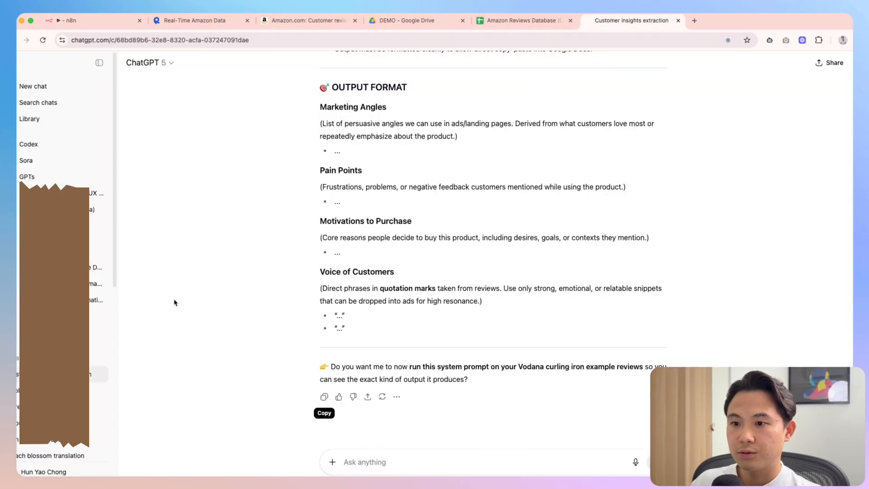
{"action": "left_click", "coordinate": [42, 86]}
Paste the agent's insights output into ChatGPT under 'Make this readable:' and send it
{"action": "key", "text": "super+v"}
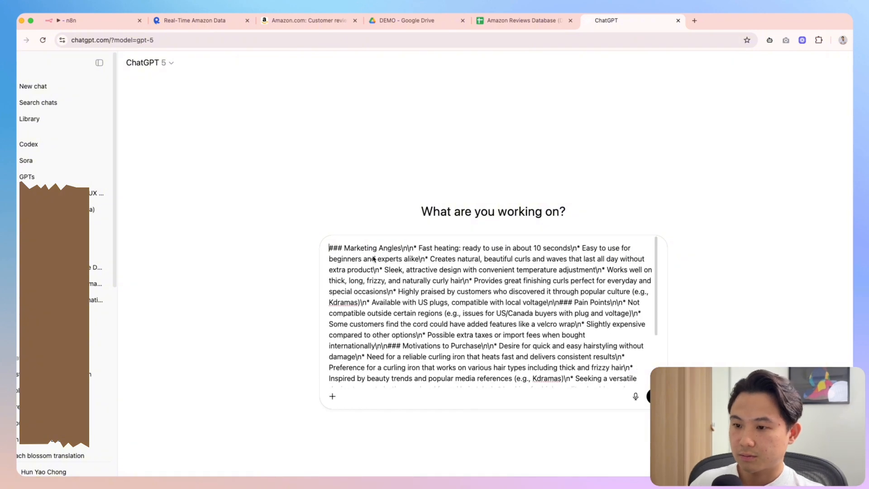
{"action": "key", "text": "shift+Return"}
{"action": "key", "text": "shift+Return"}
{"action": "key", "text": "Up"}
{"action": "key", "text": "Up"}
{"action": "type", "text": "Make"}
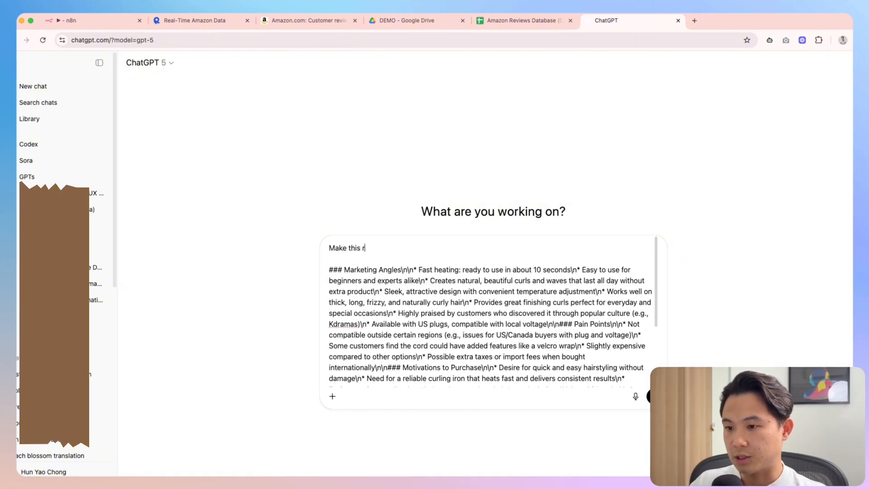
{"action": "type", "text": " this readable:"}
{"action": "key", "text": "Return"}
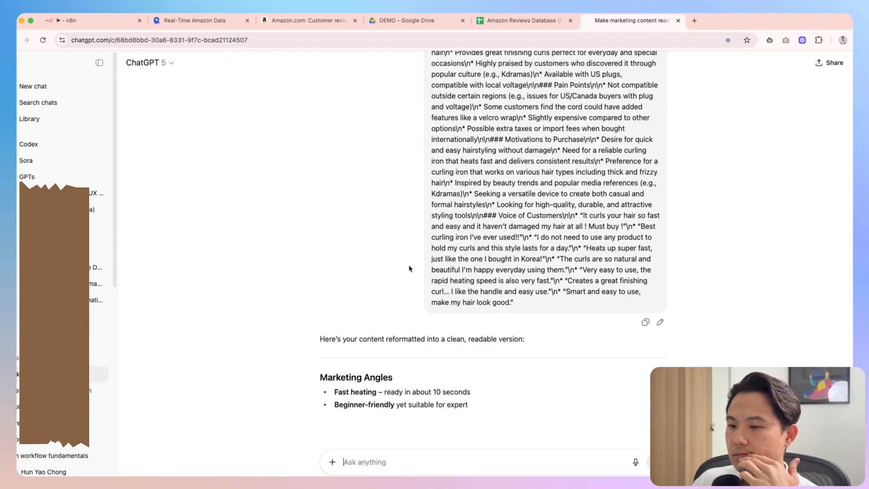
Skim the reformatted reply and compare it with the Amazon customer reviews page
{"action": "scroll", "coordinate": [415, 272], "scroll_direction": "up", "scroll_amount": 4}
{"action": "scroll", "coordinate": [418, 275], "scroll_direction": "down", "scroll_amount": 5}
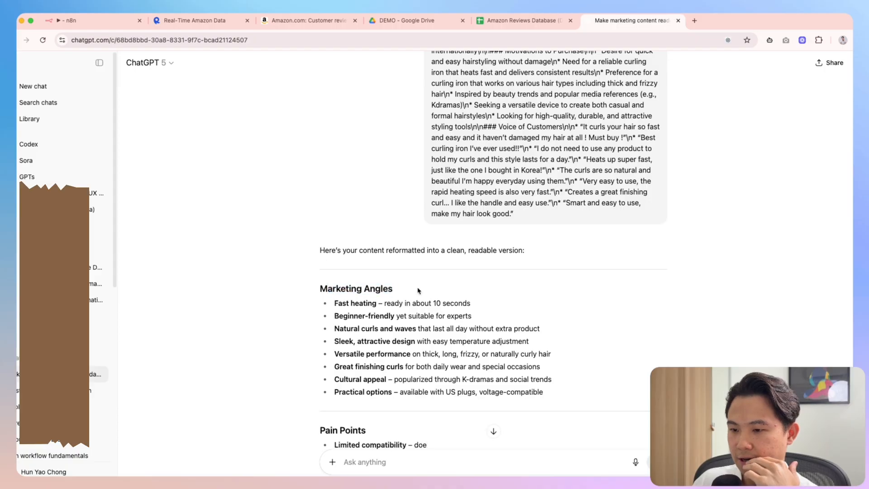
{"action": "scroll", "coordinate": [420, 285], "scroll_direction": "down", "scroll_amount": 1}
{"action": "left_click_drag", "start_coordinate": [343, 266], "coordinate": [492, 264]}
{"action": "left_click", "coordinate": [489, 279]}
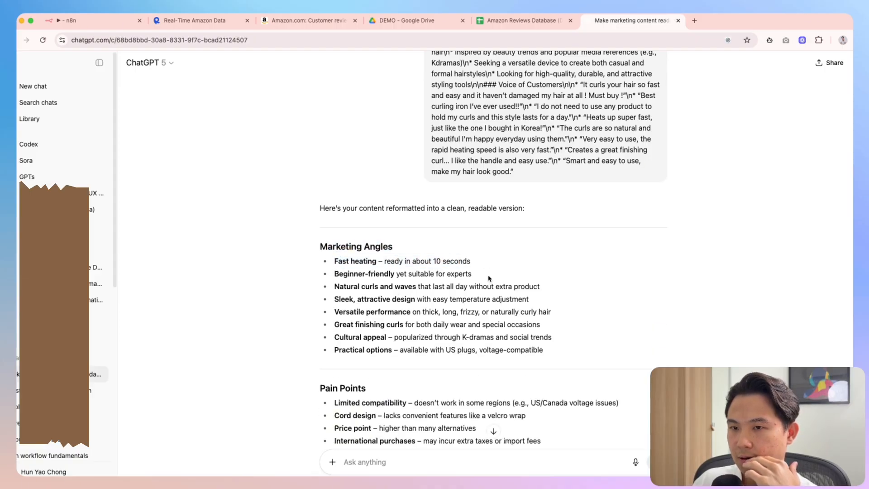
{"action": "left_click", "coordinate": [305, 20]}
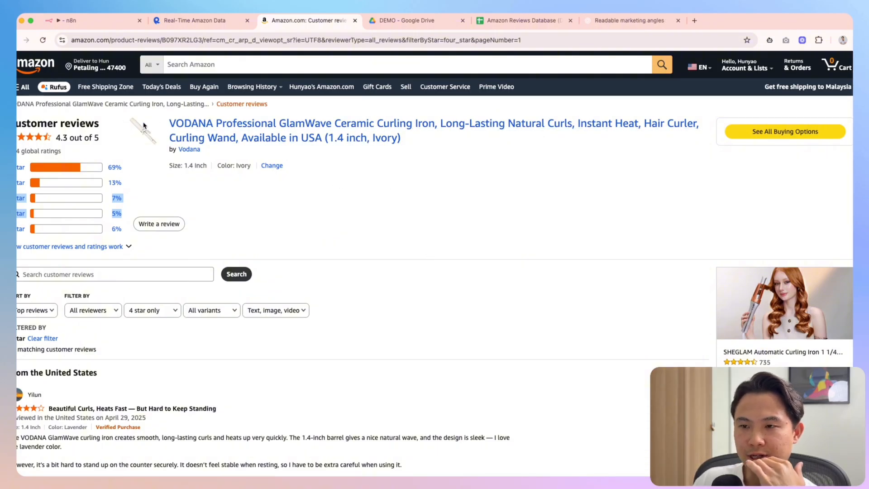
{"action": "left_click", "coordinate": [630, 21]}
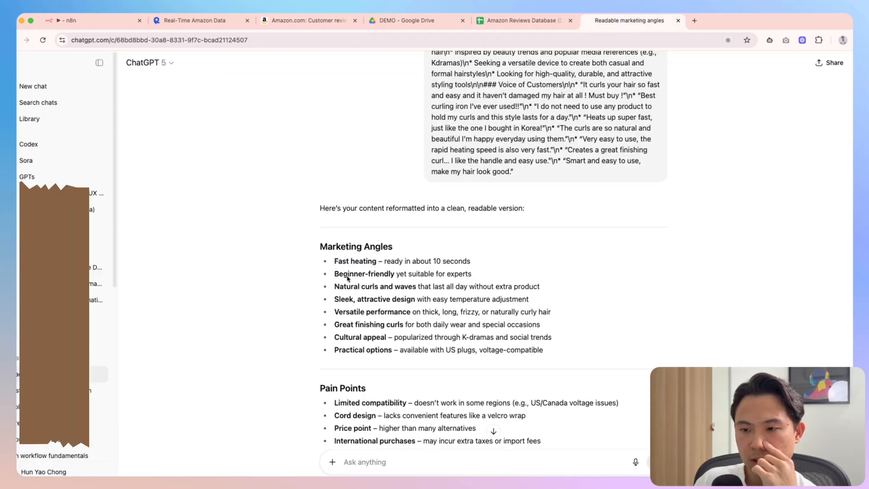
Review the marketing angles and the limited compatibility and cord design pain points
{"action": "left_click_drag", "start_coordinate": [344, 286], "coordinate": [428, 295]}
{"action": "scroll", "coordinate": [430, 293], "scroll_direction": "down", "scroll_amount": 1}
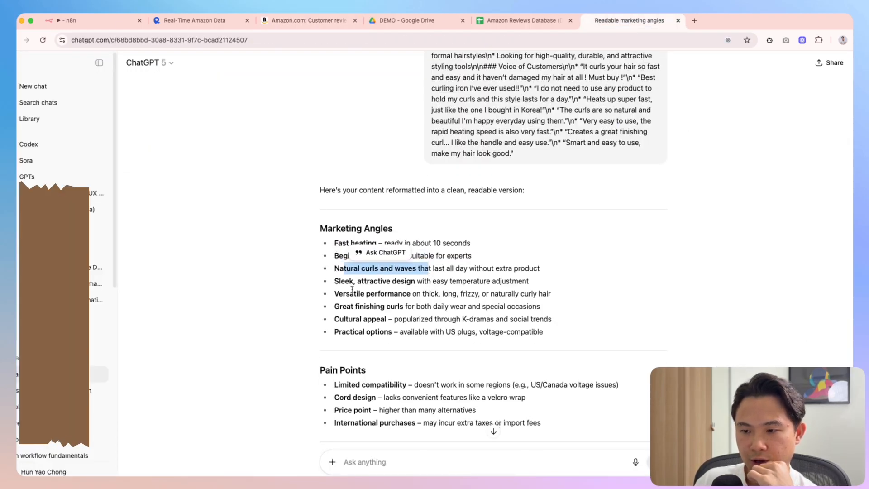
{"action": "left_click_drag", "start_coordinate": [340, 294], "coordinate": [543, 331]}
{"action": "scroll", "coordinate": [375, 322], "scroll_direction": "down", "scroll_amount": 3}
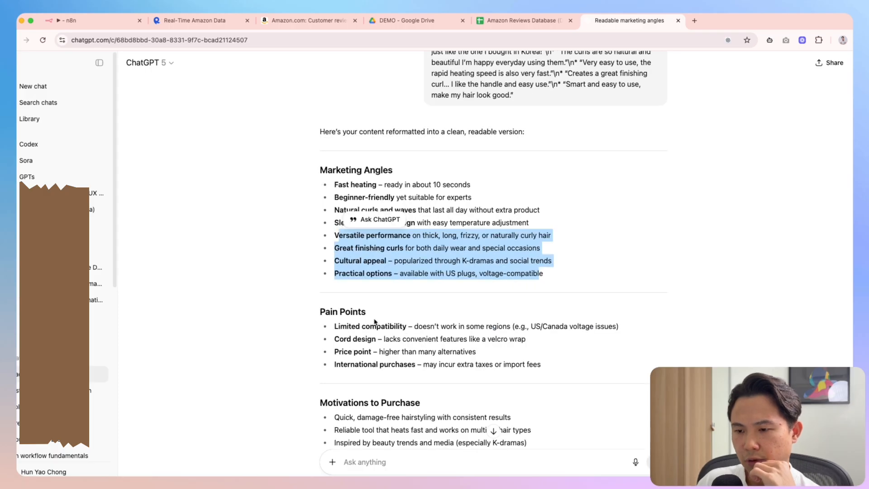
{"action": "left_click_drag", "start_coordinate": [350, 327], "coordinate": [518, 332]}
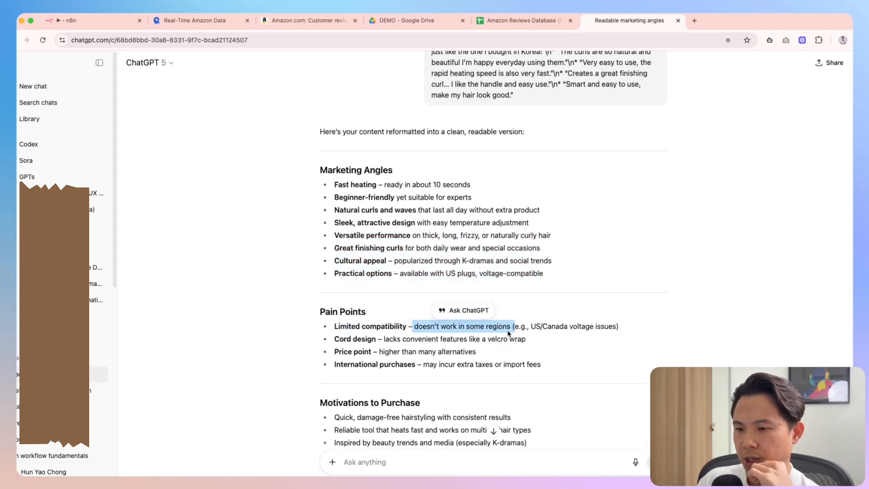
{"action": "left_click", "coordinate": [361, 340]}
{"action": "left_click_drag", "start_coordinate": [394, 340], "coordinate": [542, 346]}
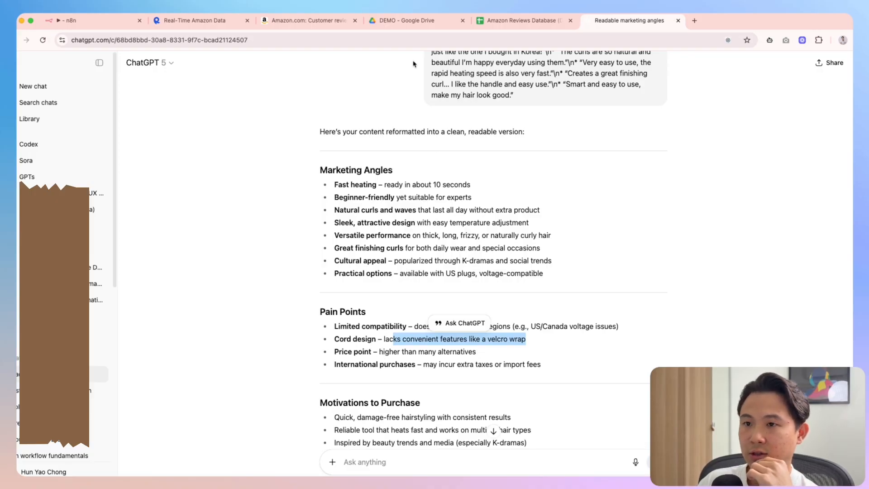
Cross-check the international purchases and extra taxes pain points against the Amazon reviews
{"action": "left_click", "coordinate": [308, 21]}
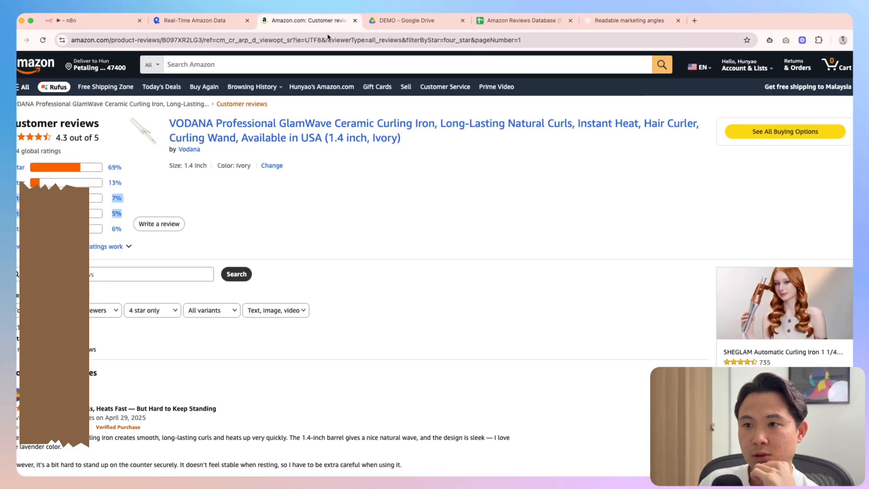
{"action": "left_click", "coordinate": [611, 22]}
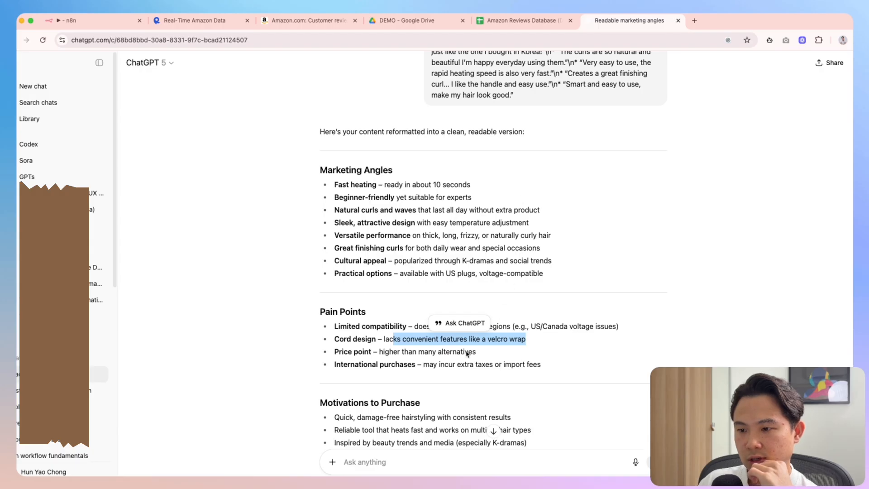
{"action": "left_click", "coordinate": [392, 357]}
{"action": "left_click_drag", "start_coordinate": [348, 364], "coordinate": [545, 365]}
{"action": "left_click", "coordinate": [550, 366]}
{"action": "scroll", "coordinate": [551, 367], "scroll_direction": "down", "scroll_amount": 3}
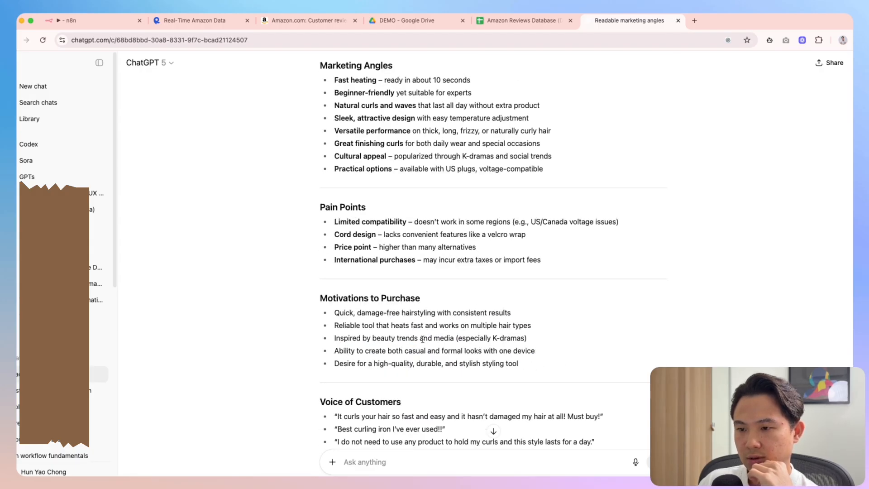
{"action": "left_click_drag", "start_coordinate": [568, 262], "coordinate": [406, 262]}
{"action": "left_click", "coordinate": [494, 339]}
View the agent's prompt expression, then drag the parameters panel aside to widen the input data
{"action": "left_click", "coordinate": [89, 21]}
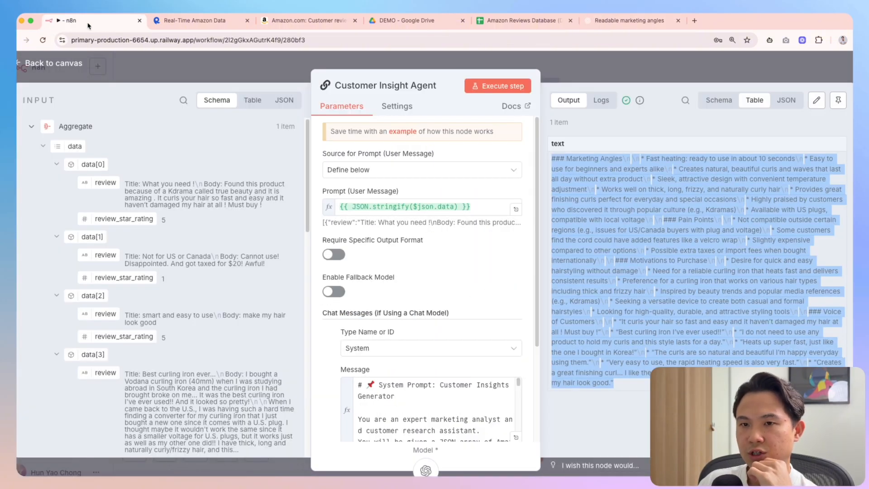
{"action": "left_click_drag", "start_coordinate": [611, 68], "coordinate": [343, 210]}
{"action": "left_click", "coordinate": [516, 211]}
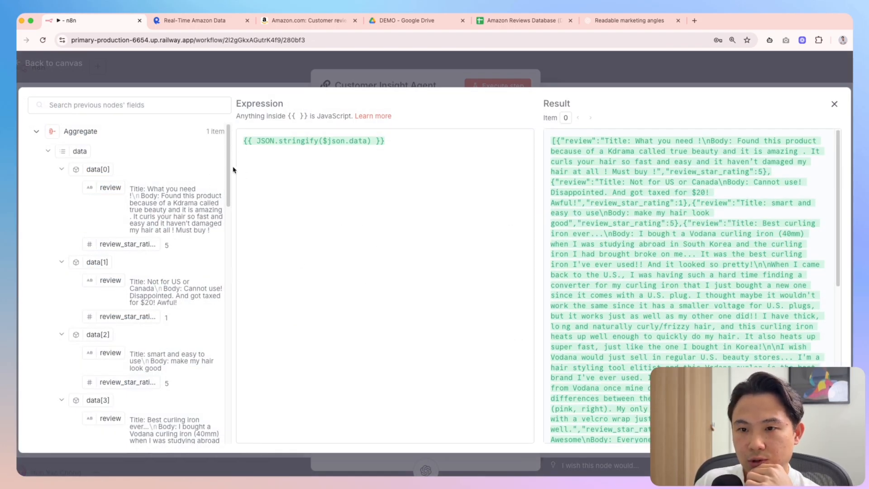
{"action": "left_click", "coordinate": [244, 85]}
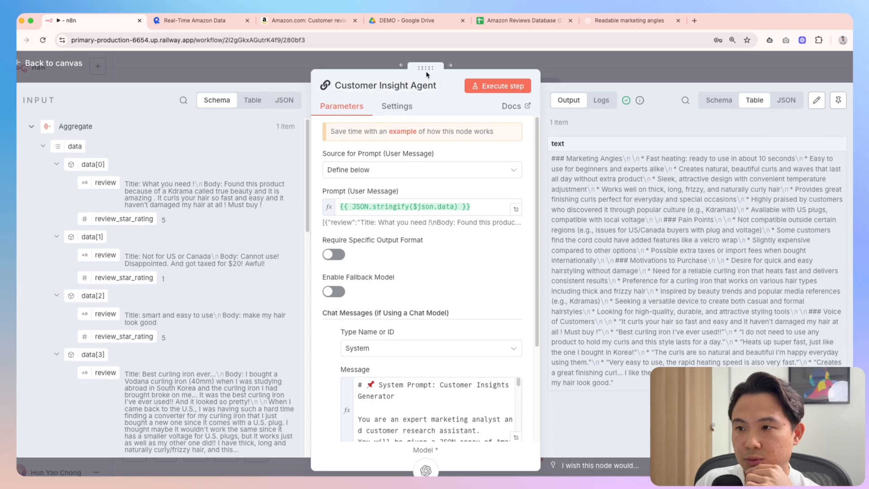
{"action": "left_click_drag", "start_coordinate": [423, 72], "coordinate": [654, 71]}
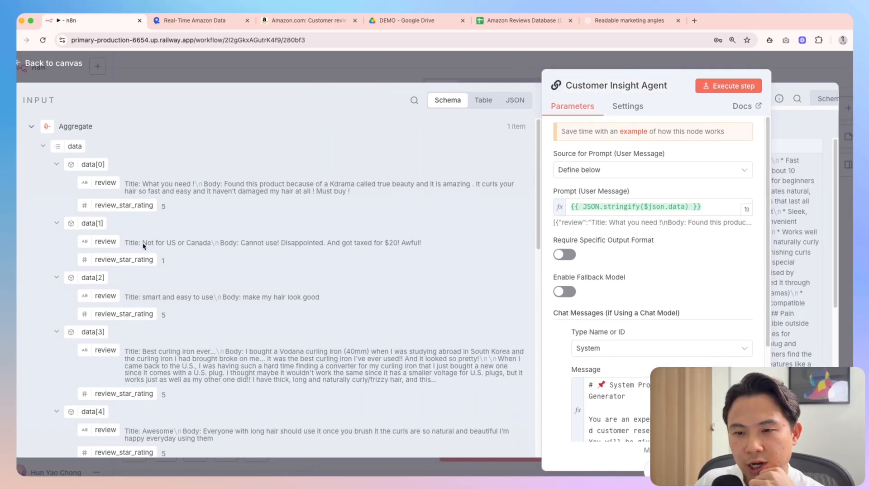
Inspect the 'Not for US or Canada' review and its taxed complaint, then return to ChatGPT
{"action": "left_click_drag", "start_coordinate": [150, 246], "coordinate": [158, 264]}
{"action": "left_click", "coordinate": [274, 247]}
{"action": "left_click", "coordinate": [404, 245]}
{"action": "left_click", "coordinate": [403, 245]}
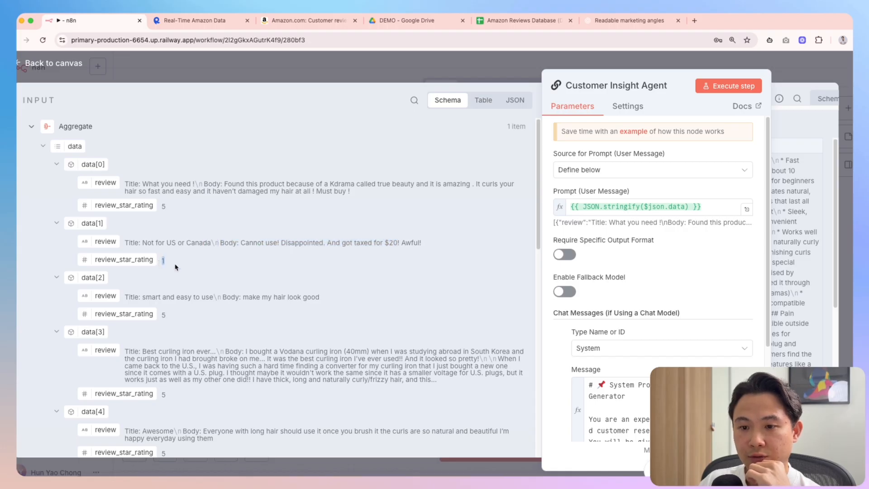
{"action": "left_click_drag", "start_coordinate": [205, 245], "coordinate": [294, 252]}
{"action": "left_click_drag", "start_coordinate": [148, 245], "coordinate": [211, 244]}
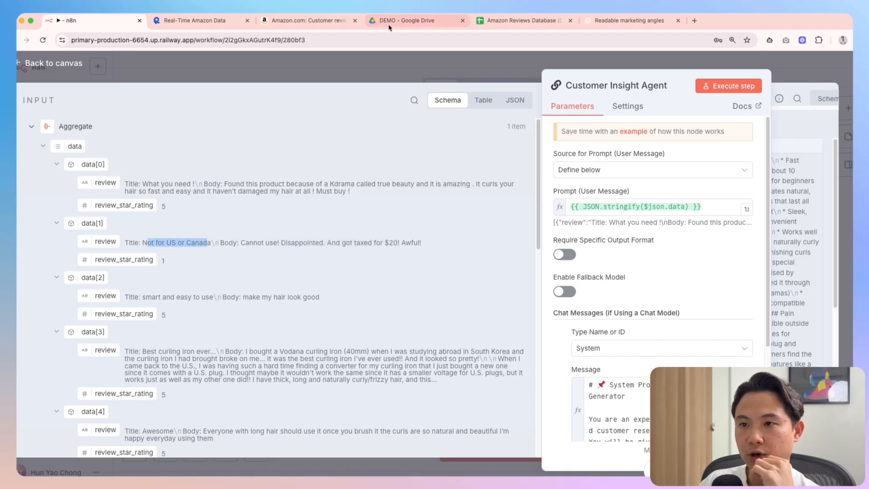
{"action": "left_click", "coordinate": [495, 26]}
{"action": "left_click", "coordinate": [610, 24]}
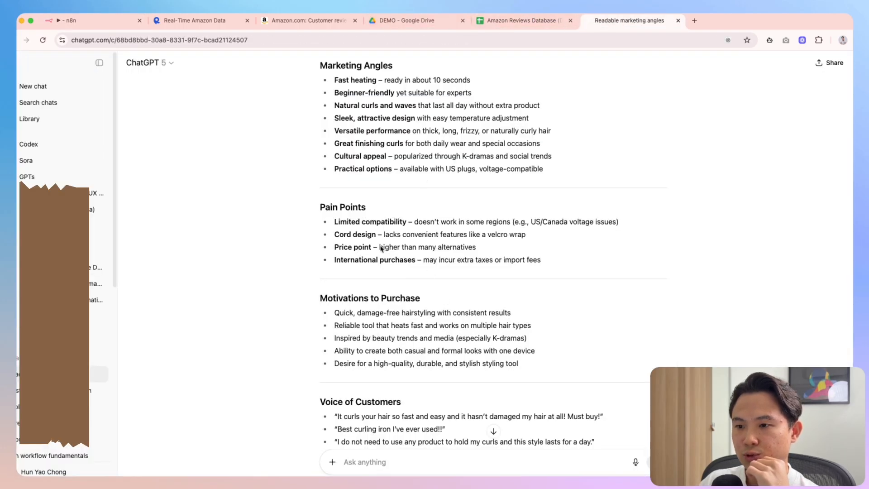
Check the limited compatibility, price point and international purchases pain points against n8n's reviews
{"action": "left_click_drag", "start_coordinate": [371, 223], "coordinate": [623, 228]}
{"action": "left_click", "coordinate": [623, 228]}
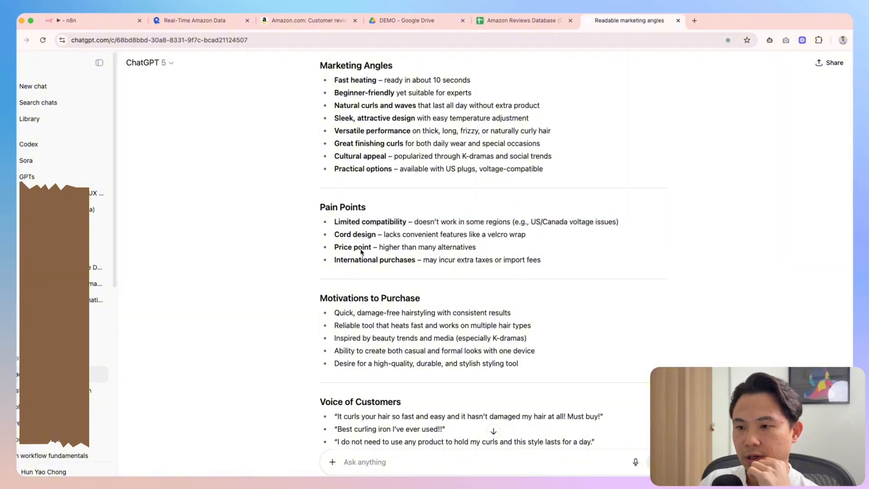
{"action": "left_click_drag", "start_coordinate": [335, 248], "coordinate": [423, 249]}
{"action": "left_click", "coordinate": [423, 248]}
{"action": "left_click", "coordinate": [133, 22]}
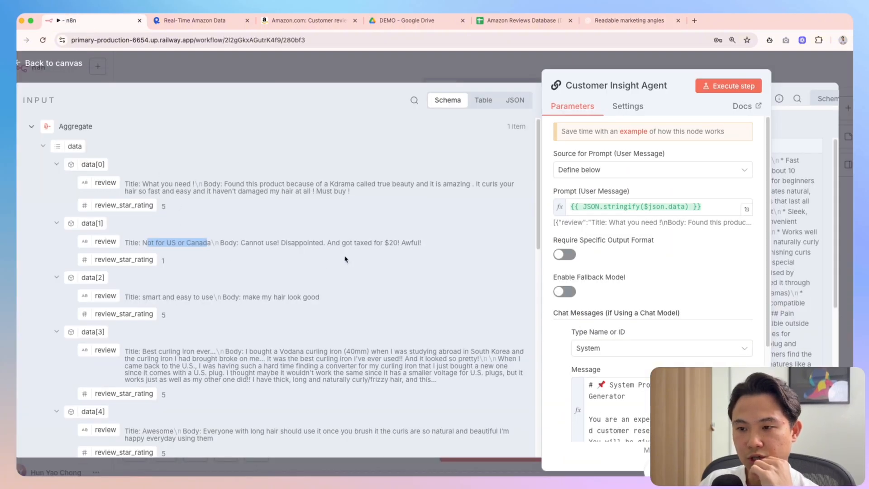
{"action": "left_click_drag", "start_coordinate": [345, 242], "coordinate": [425, 243]}
{"action": "left_click", "coordinate": [425, 242]}
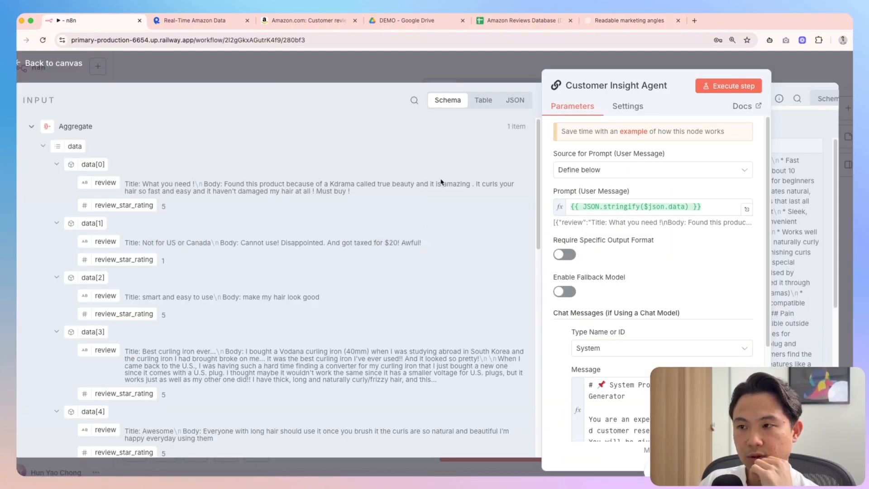
{"action": "left_click", "coordinate": [612, 21]}
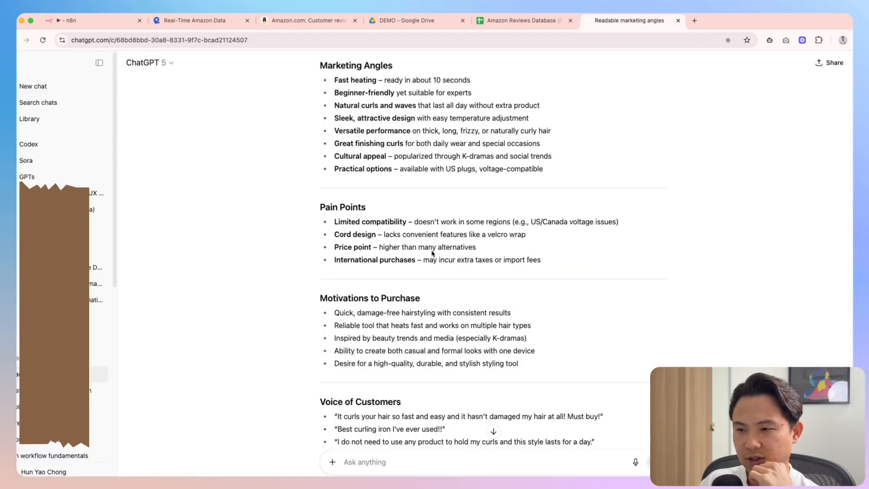
{"action": "left_click_drag", "start_coordinate": [424, 260], "coordinate": [349, 266]}
{"action": "left_click", "coordinate": [550, 266]}
{"action": "left_click", "coordinate": [545, 270]}
{"action": "scroll", "coordinate": [548, 275], "scroll_direction": "up", "scroll_amount": 1}
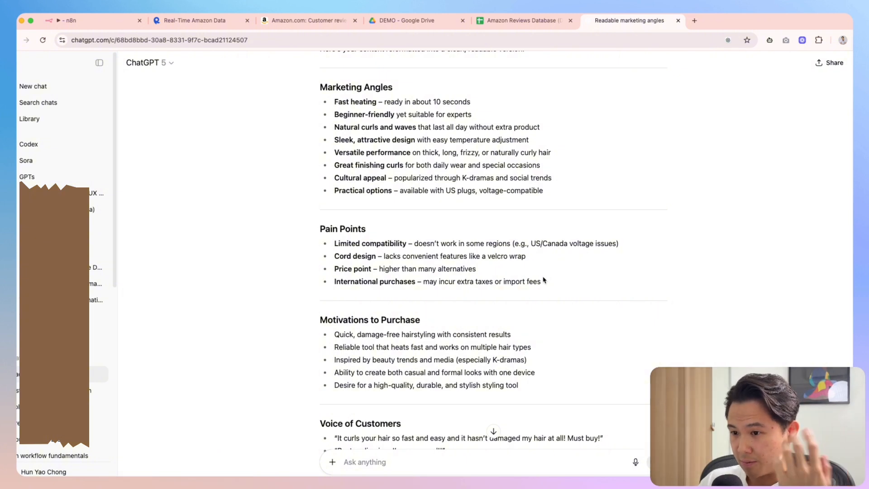
Read the damage-free, fast-heating and high-quality styling tool motivations, then return to n8n
{"action": "double_click", "coordinate": [355, 317]}
{"action": "left_click", "coordinate": [397, 340]}
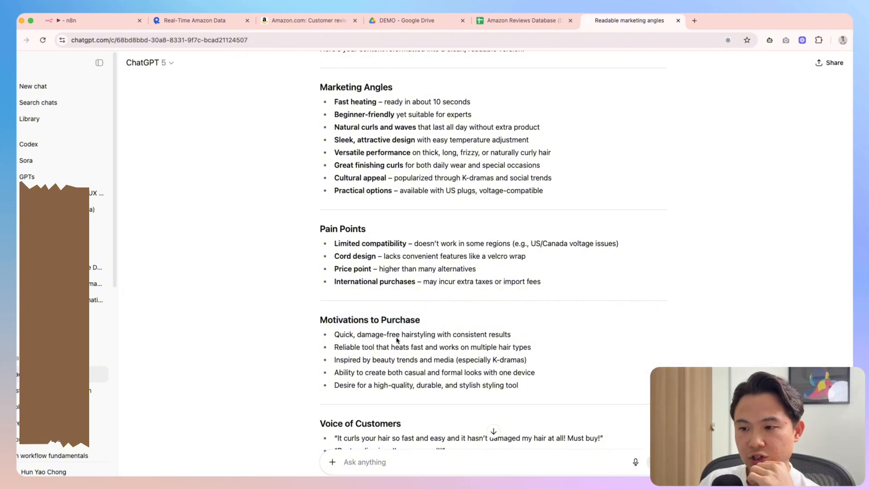
{"action": "scroll", "coordinate": [347, 338], "scroll_direction": "down", "scroll_amount": 1}
{"action": "left_click_drag", "start_coordinate": [336, 331], "coordinate": [508, 331]}
{"action": "left_click_drag", "start_coordinate": [333, 348], "coordinate": [430, 345]}
{"action": "left_click_drag", "start_coordinate": [439, 344], "coordinate": [553, 350]}
{"action": "left_click", "coordinate": [553, 351]}
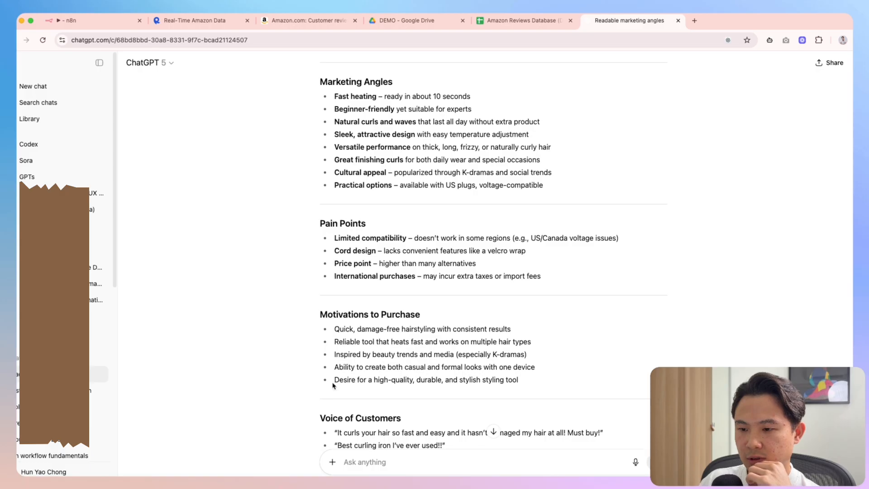
{"action": "left_click_drag", "start_coordinate": [334, 385], "coordinate": [519, 382]}
{"action": "left_click", "coordinate": [521, 382]}
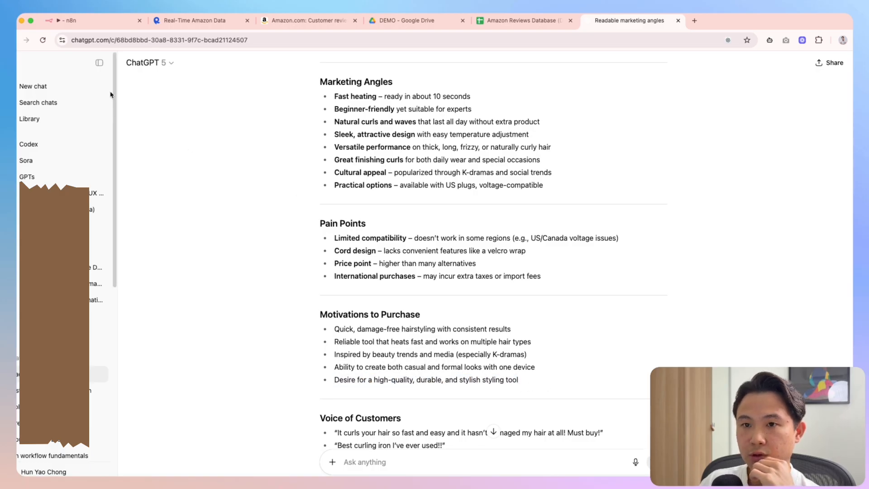
{"action": "left_click", "coordinate": [94, 25]}
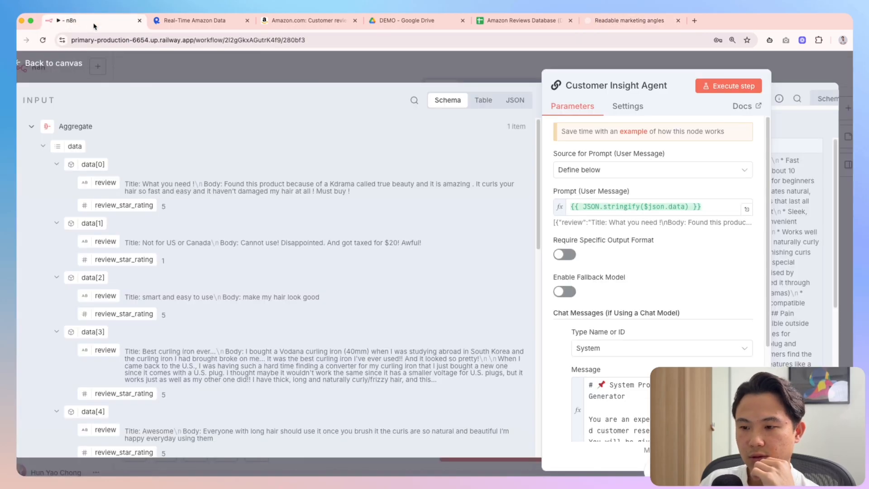
Read the first review's title and its 'so fast' text in the agent's input
{"action": "left_click_drag", "start_coordinate": [143, 186], "coordinate": [389, 186]}
{"action": "left_click", "coordinate": [206, 199]}
{"action": "left_click", "coordinate": [414, 192]}
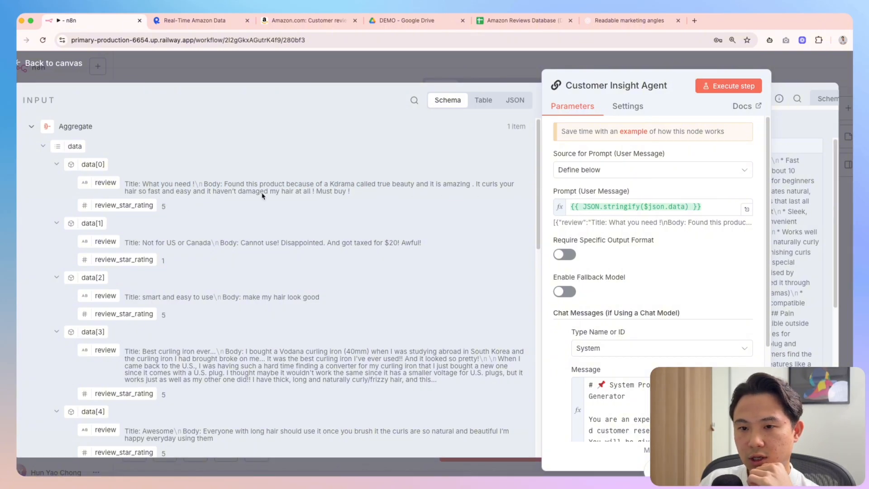
{"action": "mouse_move", "coordinate": [127, 193]}
{"action": "left_mouse_down"}
{"action": "mouse_move", "coordinate": [169, 193]}
{"action": "mouse_move", "coordinate": [139, 192]}
{"action": "left_mouse_up"}
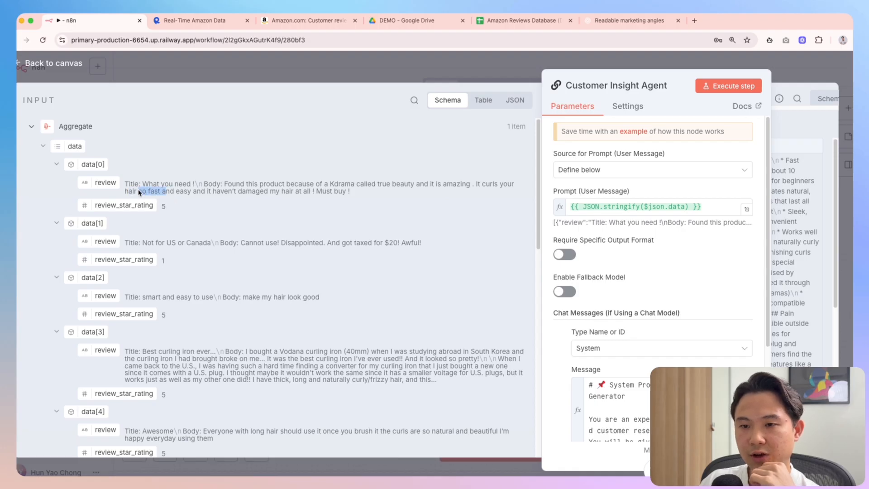
{"action": "left_click", "coordinate": [183, 195]}
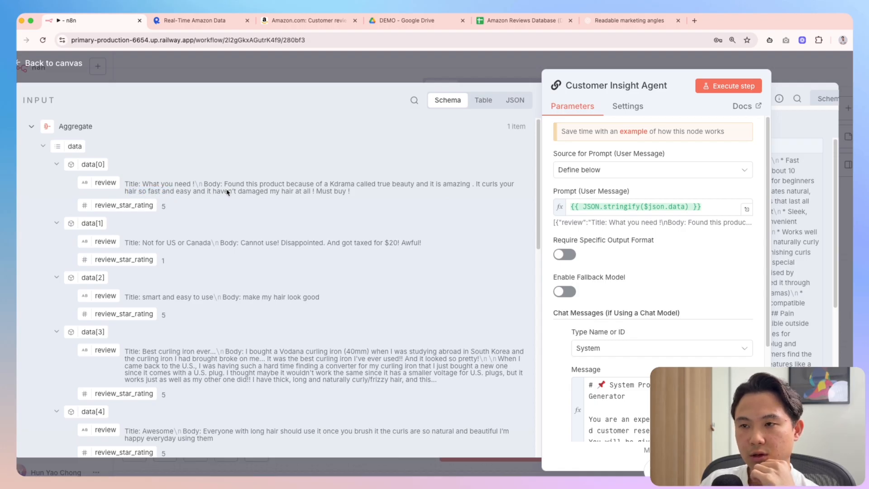
{"action": "left_click_drag", "start_coordinate": [166, 196], "coordinate": [347, 193]}
{"action": "left_click", "coordinate": [369, 201]}
Scroll through the third and fourth reviews, noting the U.S. plug complaint
{"action": "scroll", "coordinate": [254, 307], "scroll_direction": "down", "scroll_amount": 1}
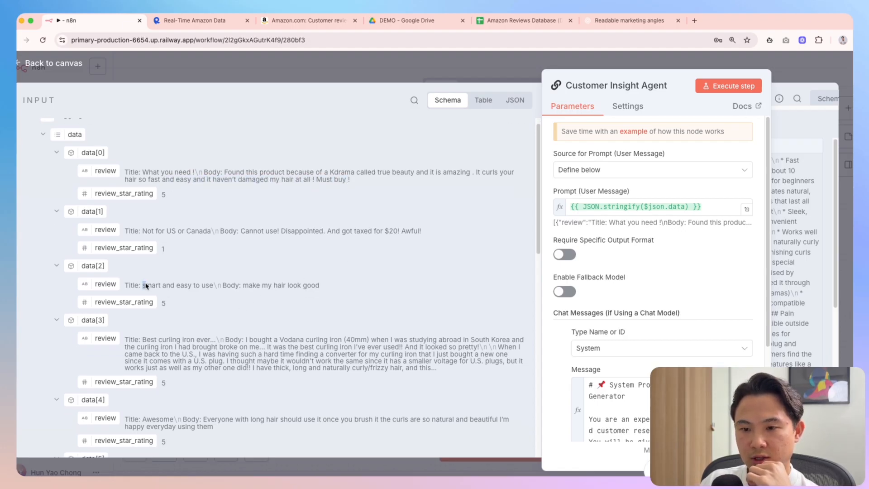
{"action": "left_click_drag", "start_coordinate": [146, 286], "coordinate": [313, 285]}
{"action": "left_click", "coordinate": [353, 296]}
{"action": "scroll", "coordinate": [326, 307], "scroll_direction": "down", "scroll_amount": 1}
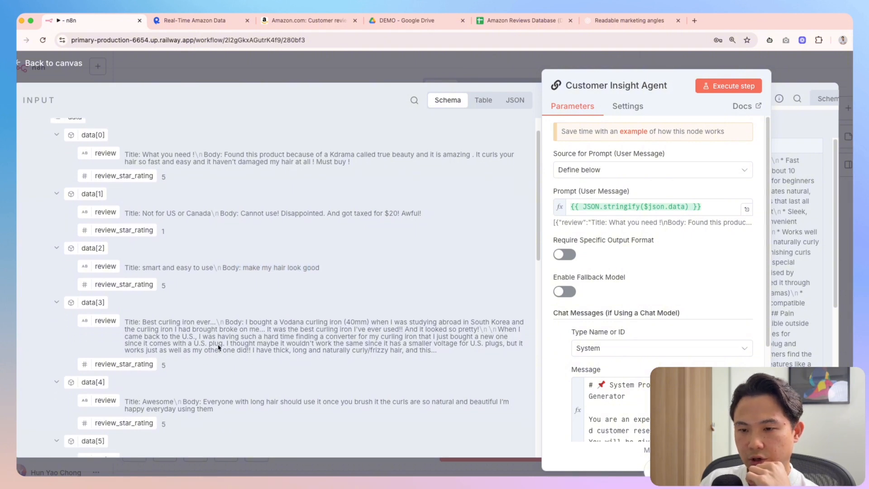
{"action": "left_click_drag", "start_coordinate": [219, 346], "coordinate": [197, 347]}
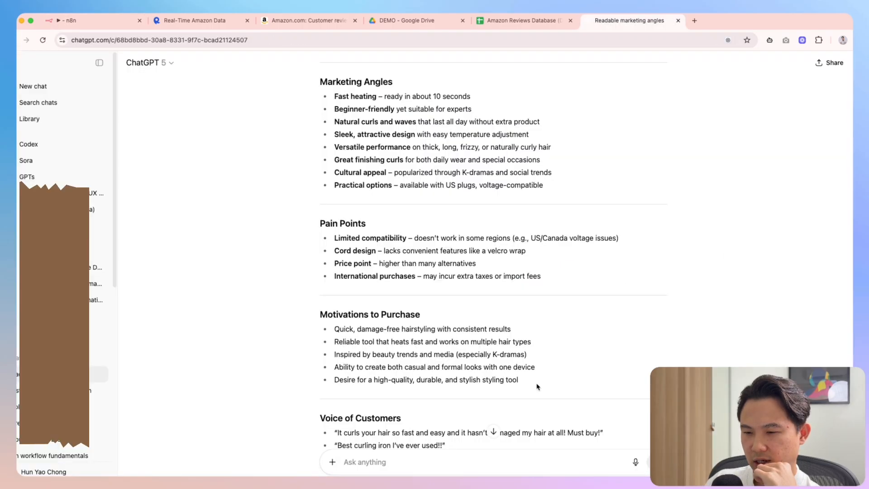
{"action": "scroll", "coordinate": [535, 388], "scroll_direction": "down", "scroll_amount": 1}
{"action": "scroll", "coordinate": [559, 340], "scroll_direction": "down", "scroll_amount": 3}
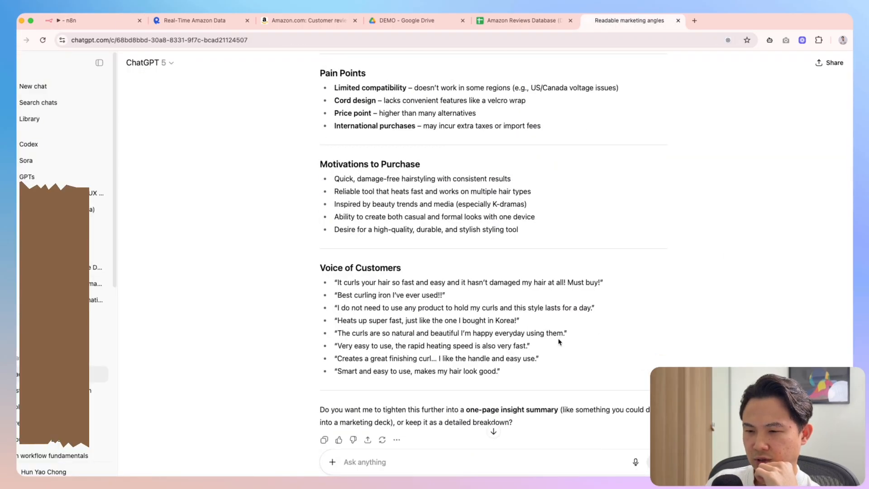
Copy the 'Must buy!' quote and find it in the first review in n8n
{"action": "left_click_drag", "start_coordinate": [339, 285], "coordinate": [449, 286]}
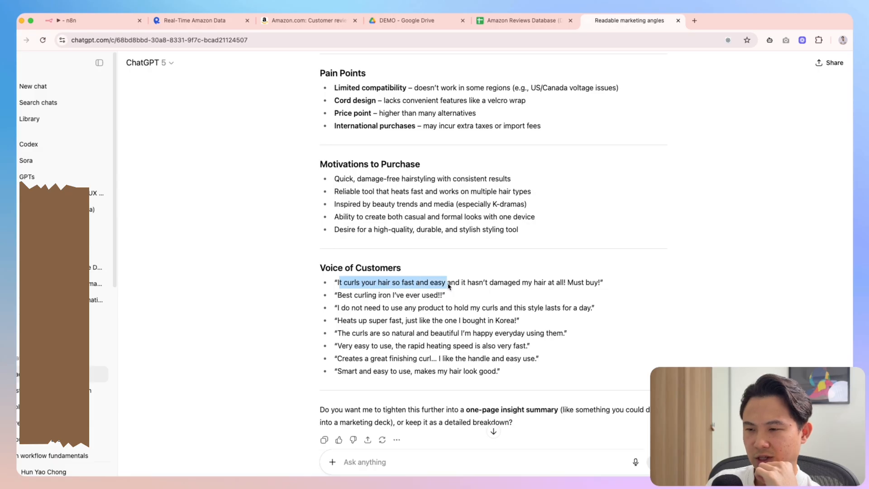
{"action": "left_click", "coordinate": [353, 287]}
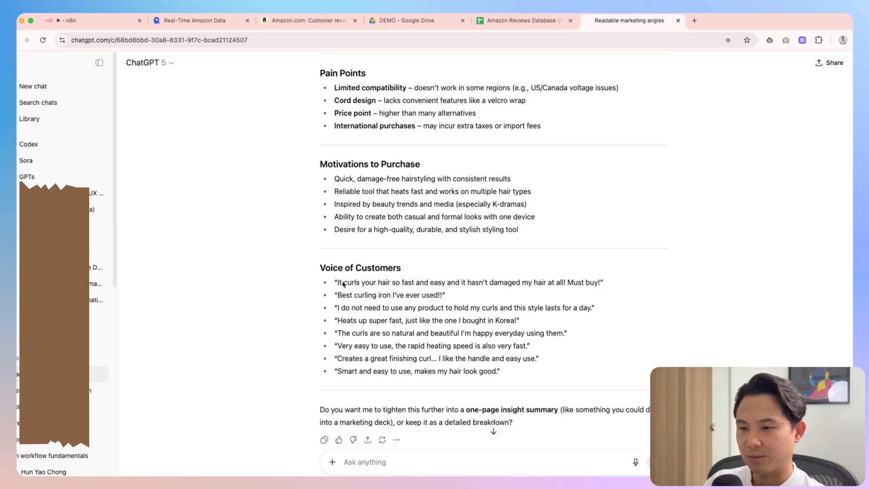
{"action": "left_click_drag", "start_coordinate": [390, 284], "coordinate": [409, 286]}
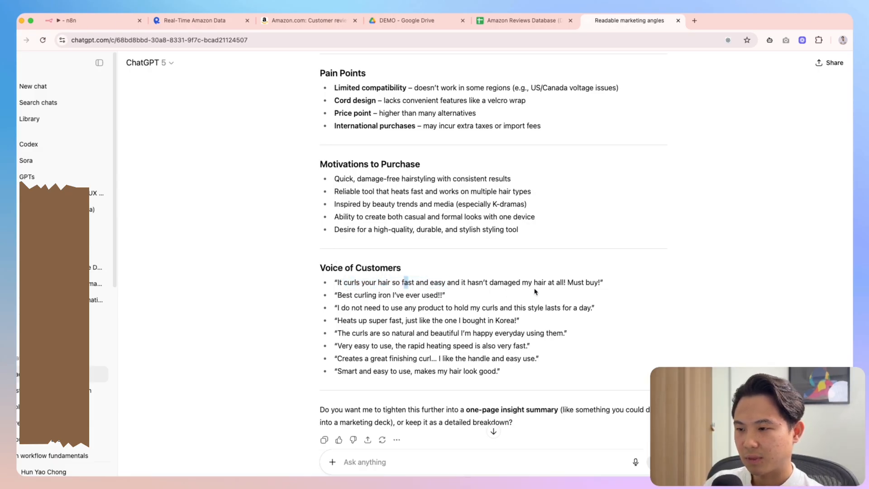
{"action": "left_click_drag", "start_coordinate": [569, 283], "coordinate": [603, 283]}
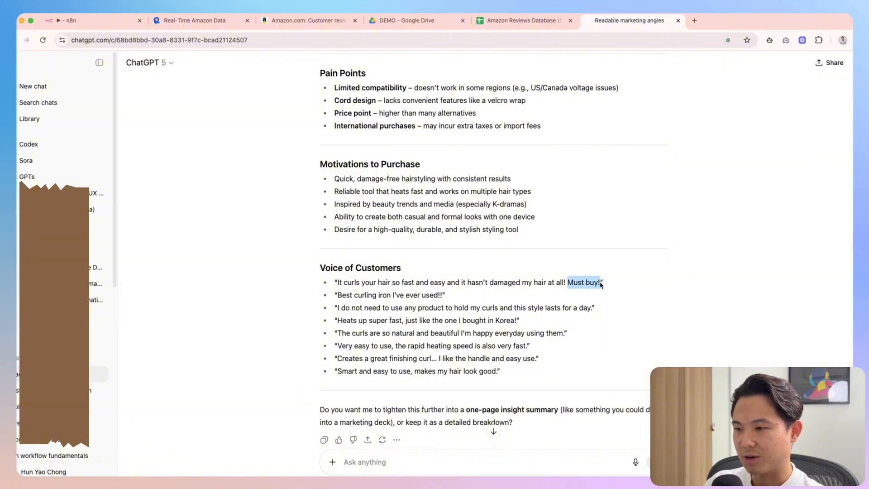
{"action": "key", "text": "super+c"}
{"action": "left_click", "coordinate": [89, 23]}
{"action": "key", "text": "super+f"}
{"action": "key", "text": "super+v"}
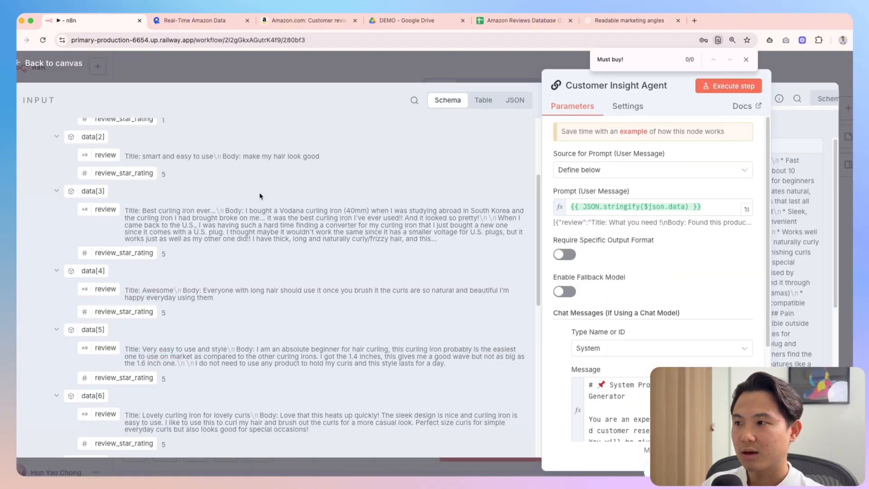
{"action": "scroll", "coordinate": [250, 221], "scroll_direction": "up", "scroll_amount": 3}
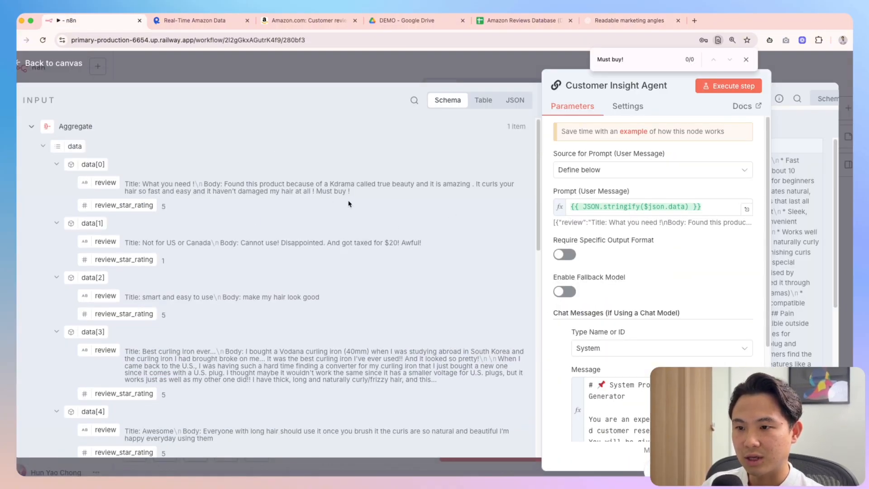
{"action": "left_click_drag", "start_coordinate": [353, 192], "coordinate": [317, 192]}
{"action": "left_click", "coordinate": [623, 20]}
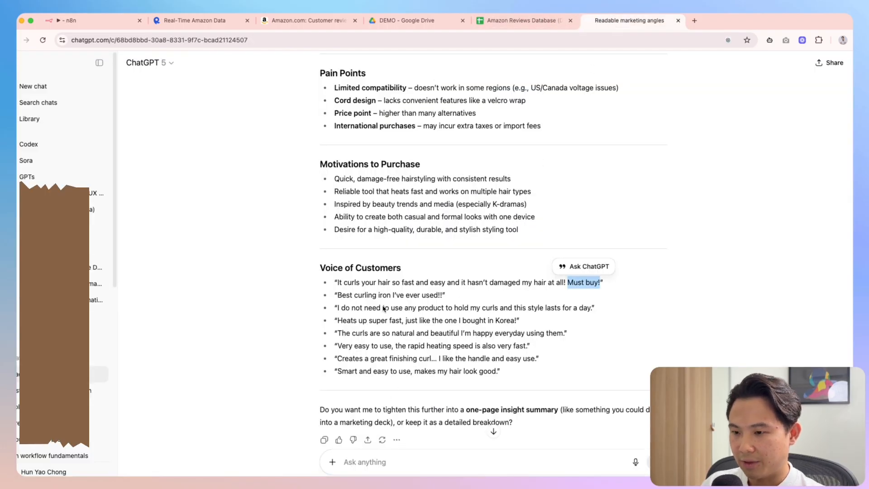
Search the reviews for the 'Best curling iron I've ever used' quote
{"action": "left_click_drag", "start_coordinate": [338, 295], "coordinate": [441, 295]}
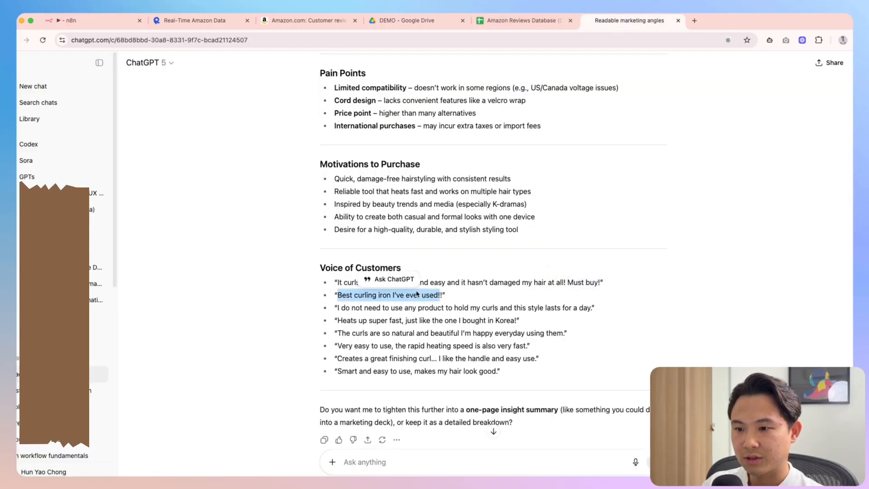
{"action": "left_click", "coordinate": [352, 297]}
{"action": "left_click_drag", "start_coordinate": [338, 297], "coordinate": [438, 297]}
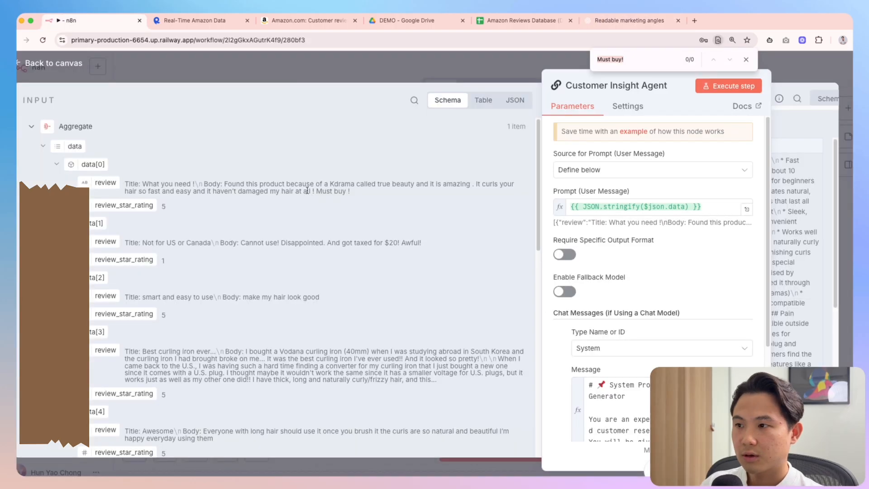
{"action": "key", "text": "super+v"}
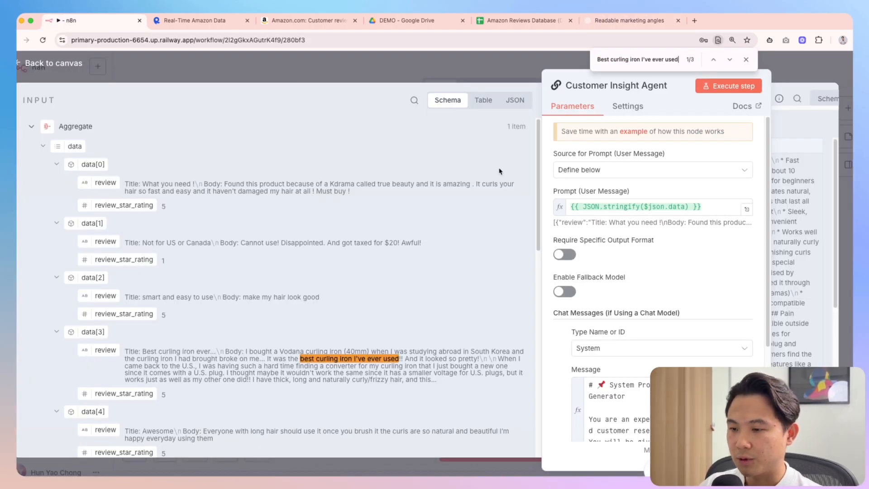
{"action": "left_click", "coordinate": [629, 20]}
{"action": "left_click", "coordinate": [372, 318]}
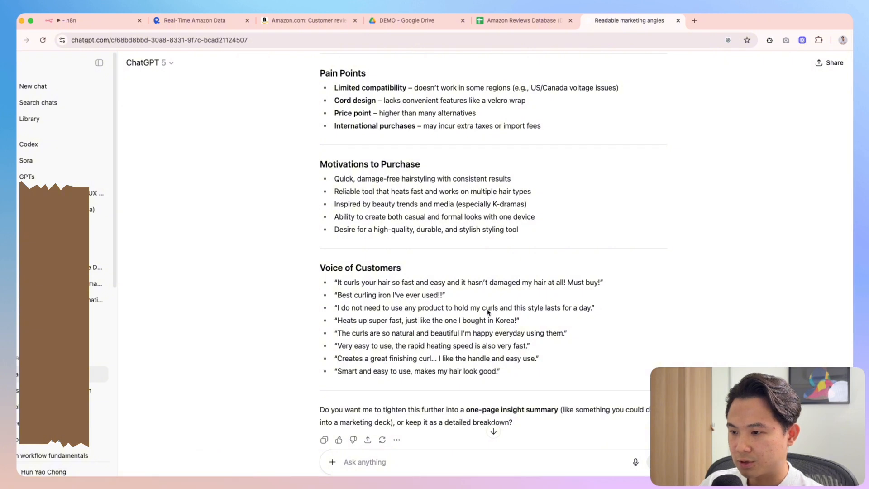
Find 'this style lasts for a day' in the reviews, then close the agent panel to the canvas
{"action": "left_click_drag", "start_coordinate": [516, 309], "coordinate": [593, 309]}
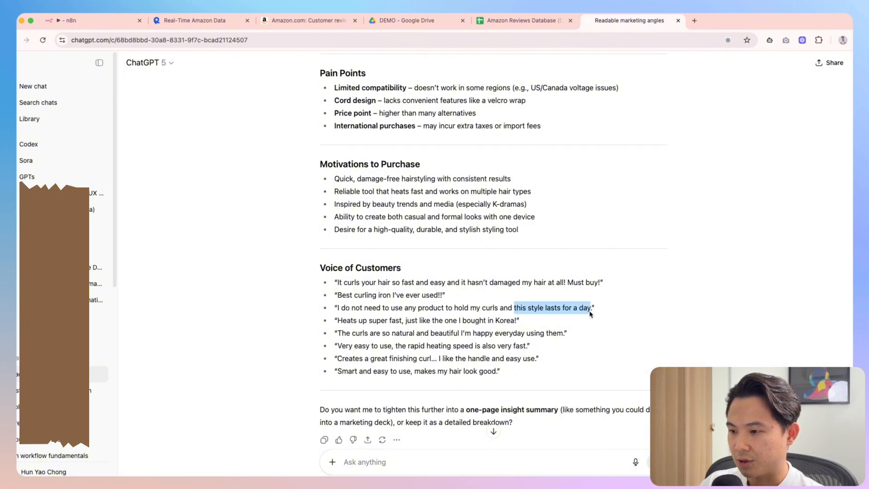
{"action": "left_click", "coordinate": [102, 22]}
{"action": "key", "text": "super+f"}
{"action": "key", "text": "super+v"}
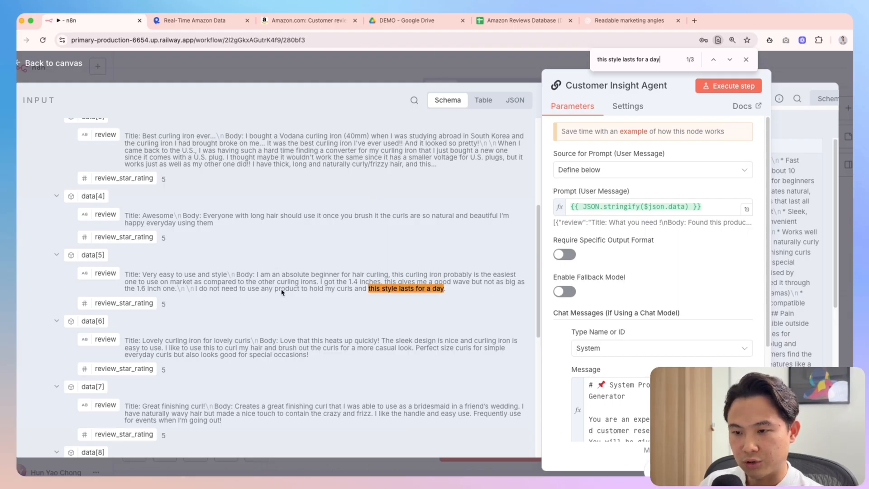
{"action": "left_click", "coordinate": [630, 21]}
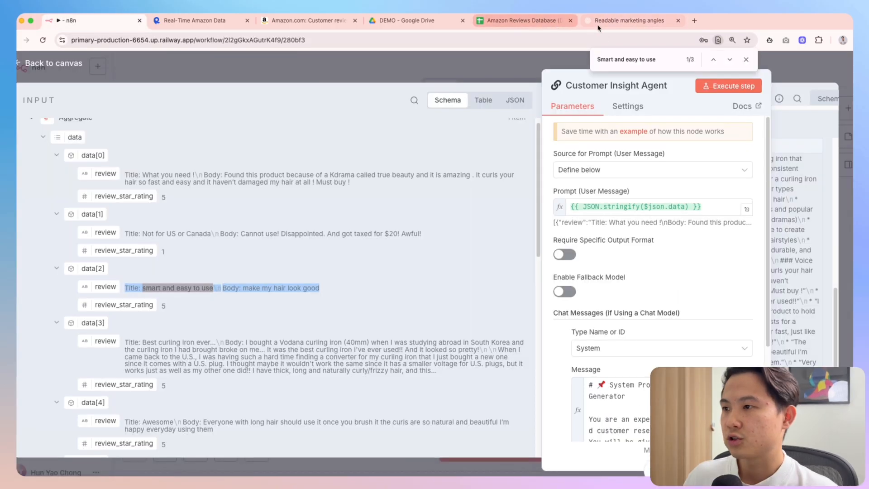
{"action": "left_click", "coordinate": [629, 20]}
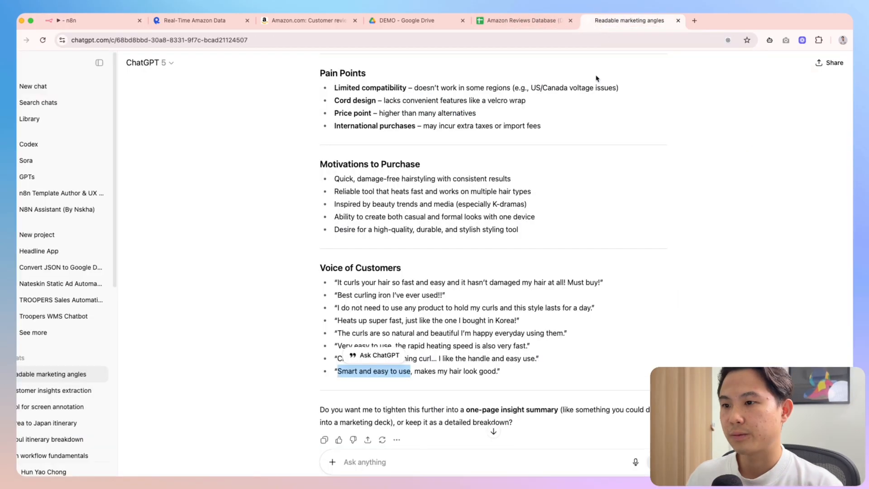
{"action": "left_click", "coordinate": [116, 23]}
{"action": "key", "text": "Escape"}
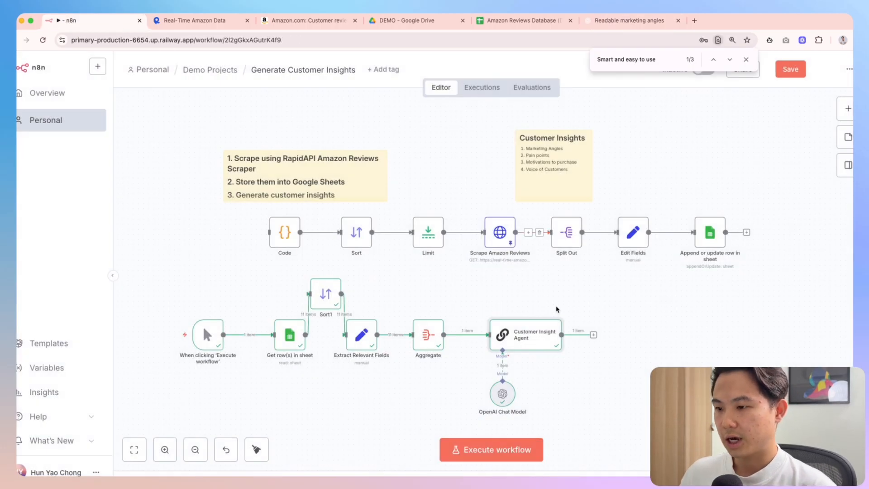
Add a Google Docs step after the Customer Insight Agent
{"action": "left_click", "coordinate": [594, 335]}
{"action": "type", "text": "google d"}
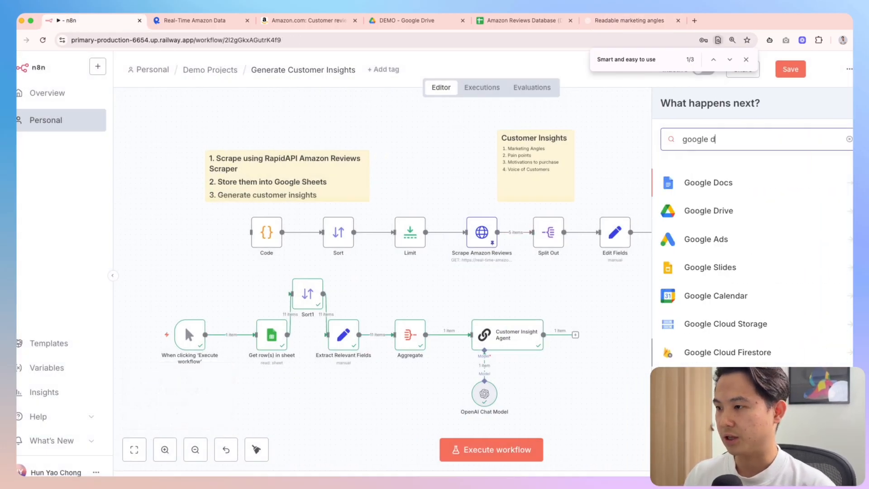
{"action": "type", "text": "ocs"}
{"action": "key", "text": "Return"}
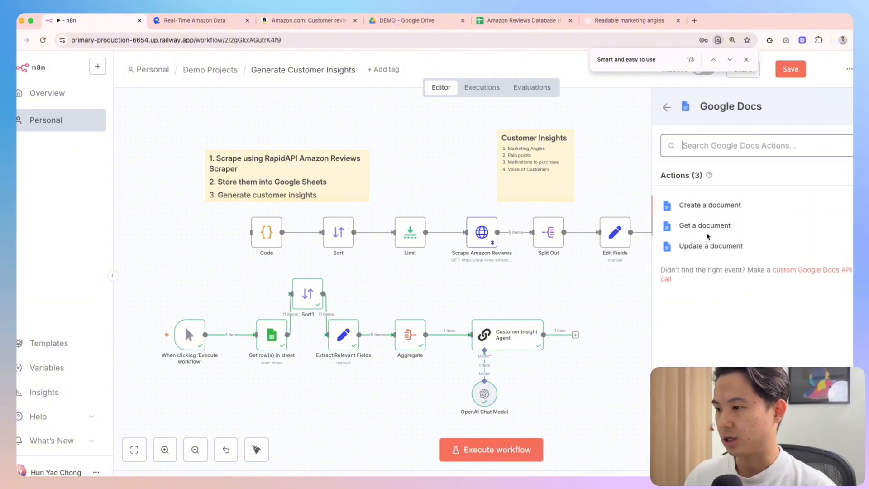
Create a new untitled Google Doc in the Drive DEMO folder, then close it
{"action": "left_click", "coordinate": [405, 20]}
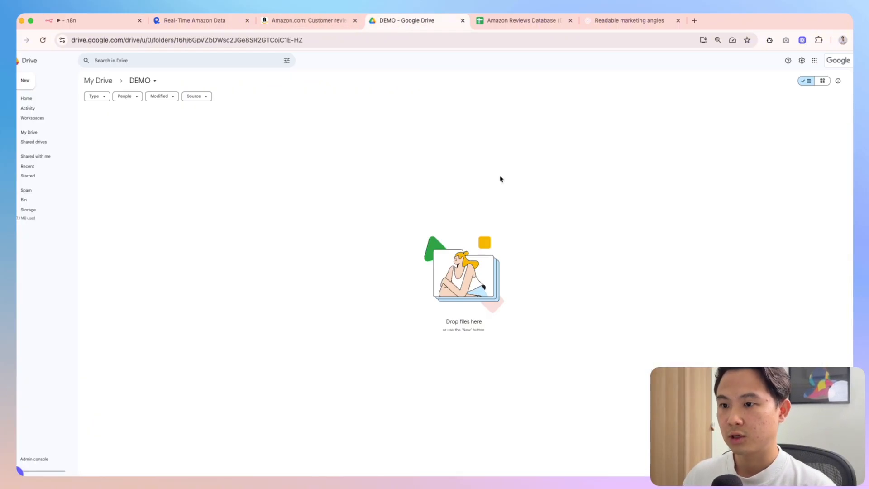
{"action": "left_click", "coordinate": [31, 82]}
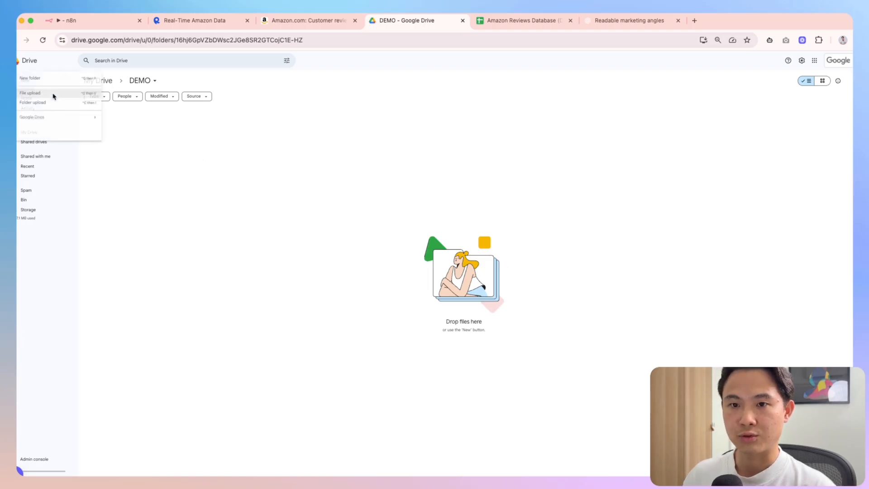
{"action": "left_click", "coordinate": [55, 121]}
{"action": "left_click", "coordinate": [571, 21]}
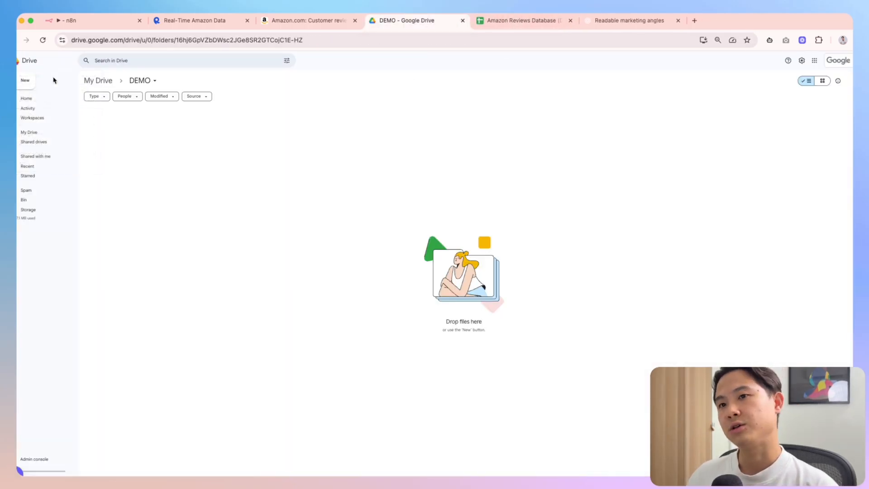
{"action": "left_click", "coordinate": [74, 28]}
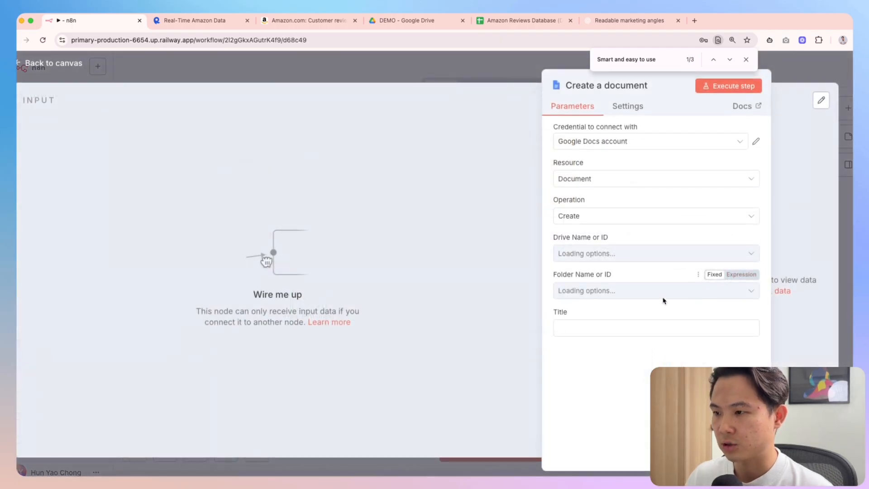
Line up the Create a document node with the workflow and open its settings
{"action": "key", "text": "Escape"}
{"action": "left_click_drag", "start_coordinate": [666, 360], "coordinate": [606, 335]}
{"action": "double_click", "coordinate": [620, 335]}
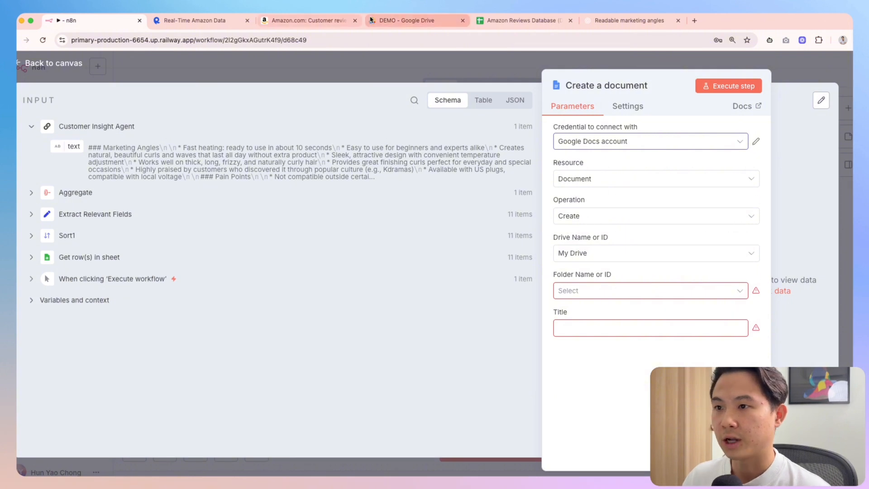
Copy the DEMO folder's ID from Google Drive into the Folder Name or ID field
{"action": "left_click", "coordinate": [396, 25]}
{"action": "left_click", "coordinate": [216, 40]}
{"action": "left_click_drag", "start_coordinate": [356, 40], "coordinate": [207, 39]}
{"action": "key", "text": "ctrl+c"}
{"action": "left_click", "coordinate": [83, 19]}
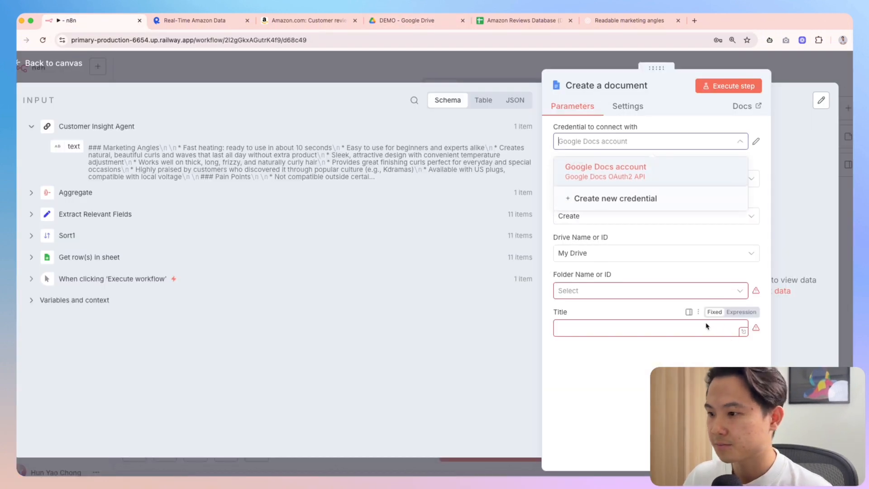
{"action": "left_click", "coordinate": [633, 291]}
{"action": "key", "text": "ctrl+v"}
{"action": "left_click", "coordinate": [560, 349]}
{"action": "left_click", "coordinate": [607, 290]}
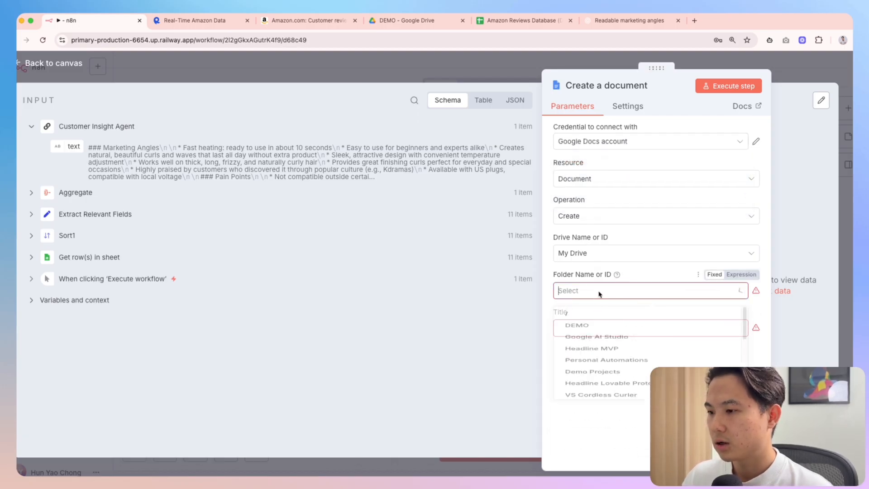
{"action": "key", "text": "ctrl+v"}
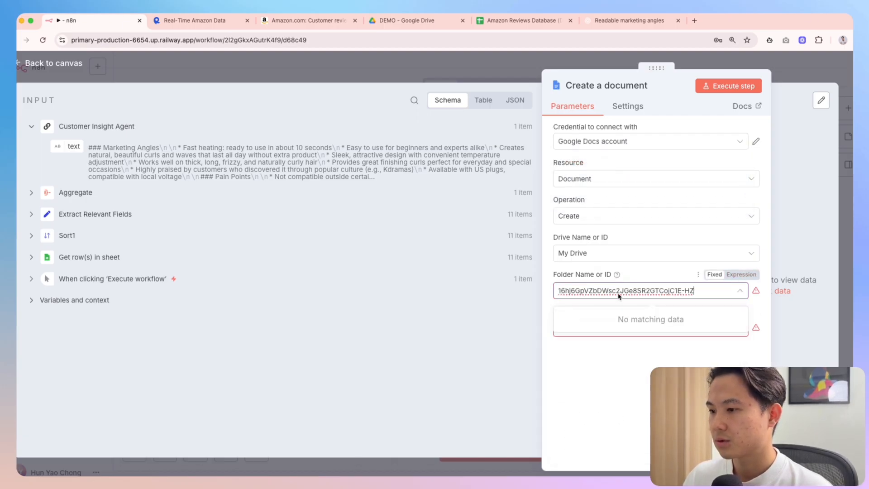
Make the folder field an expression with the quoted folder ID inside {{ }}
{"action": "left_click", "coordinate": [699, 281]}
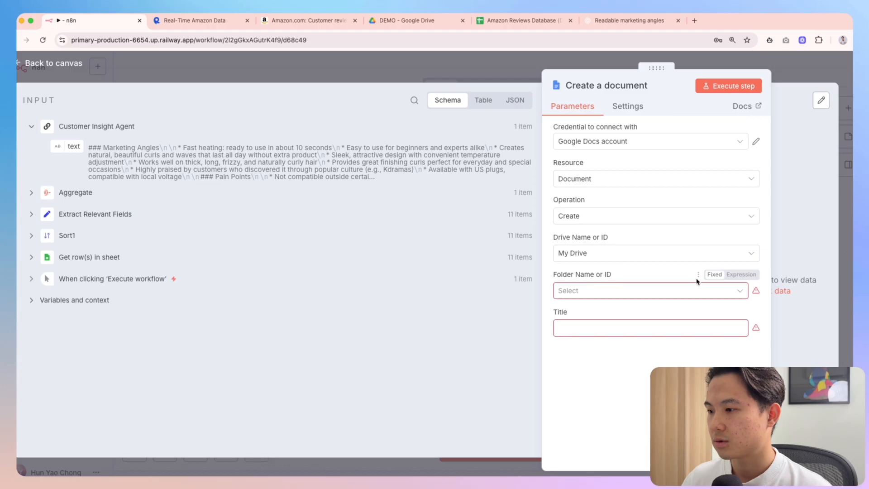
{"action": "left_click", "coordinate": [741, 274]}
{"action": "type", "text": "{{"}
{"action": "key", "text": "ctrl+v"}
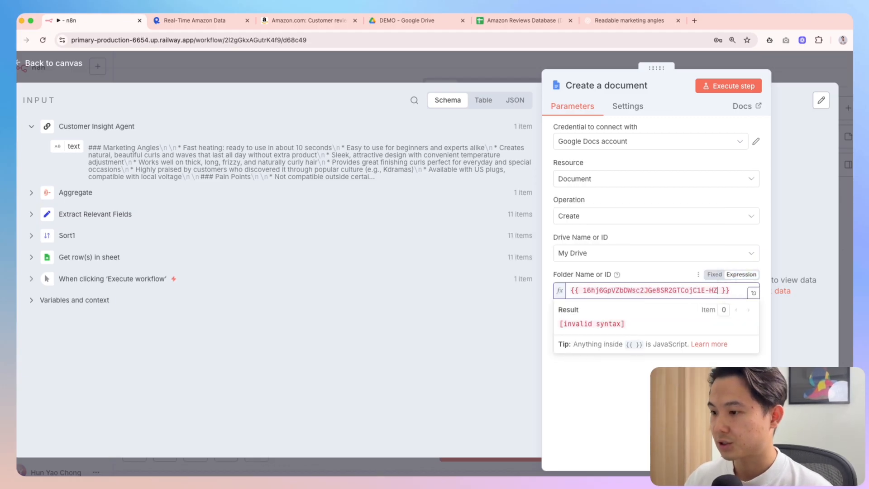
{"action": "left_click", "coordinate": [583, 291]}
{"action": "type", "text": "\""}
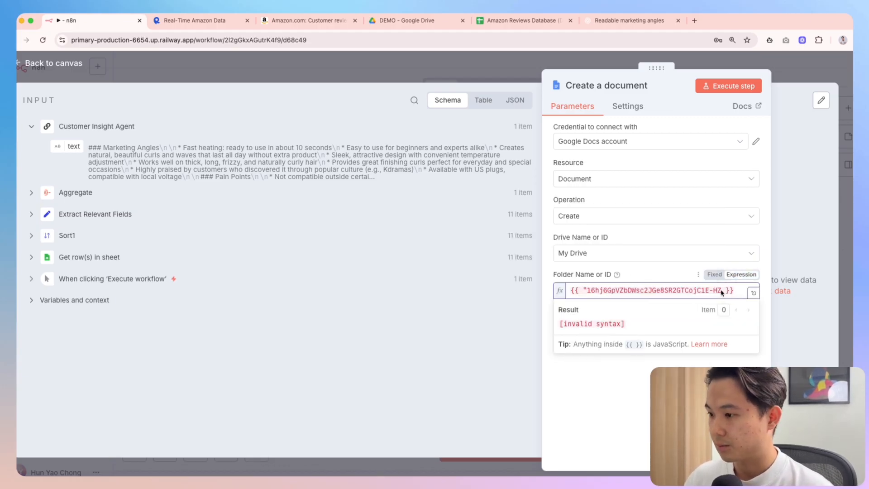
{"action": "type", "text": "\""}
{"action": "left_click", "coordinate": [631, 388]}
{"action": "left_click", "coordinate": [584, 341]}
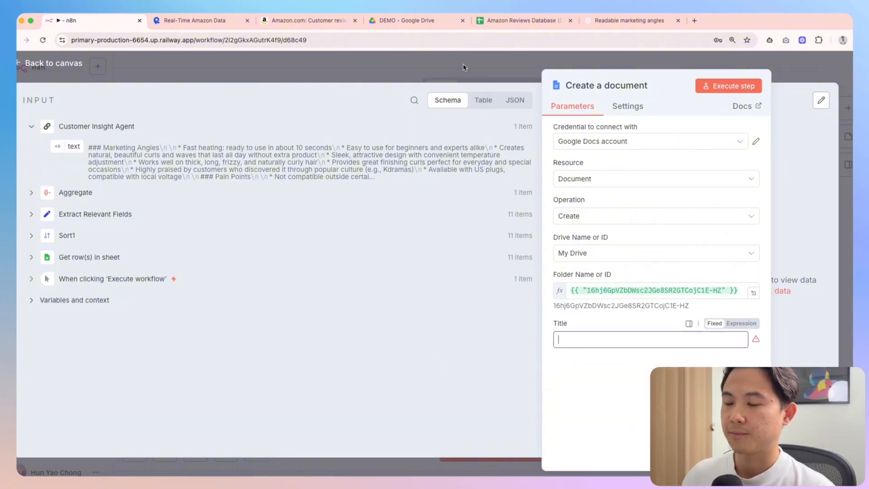
Title the document 'VODANA Customer Insight' and close the node settings
{"action": "key", "text": "Escape"}
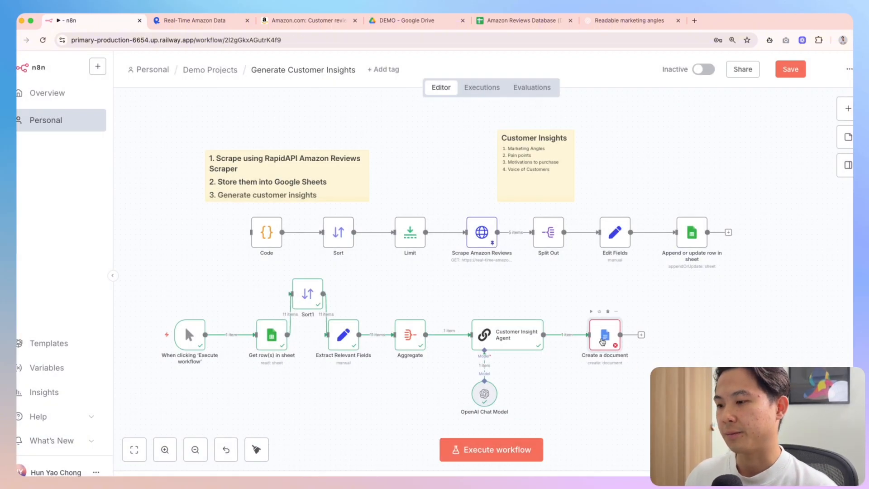
{"action": "double_click", "coordinate": [603, 341]}
{"action": "key", "text": "Escape"}
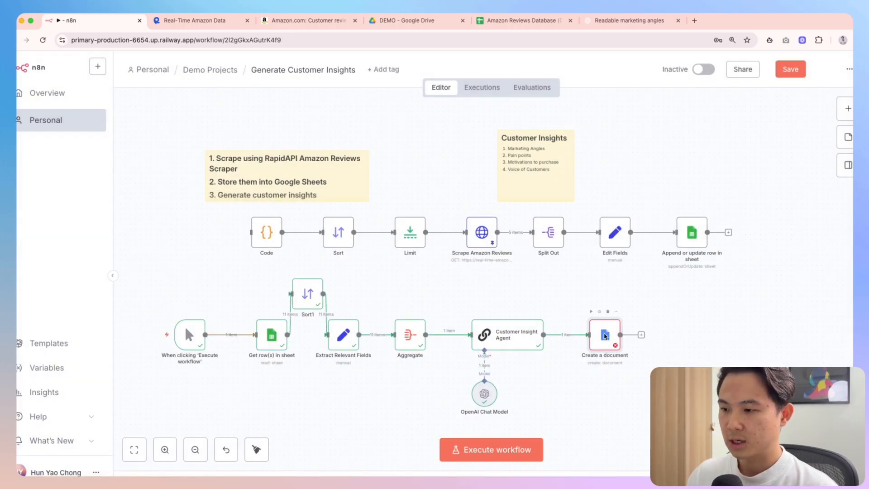
{"action": "double_click", "coordinate": [605, 336]}
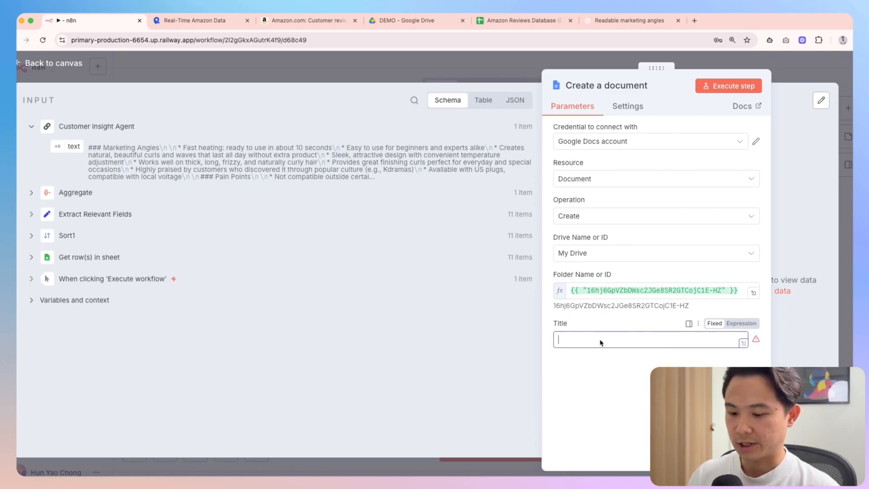
{"action": "type", "text": "VO"}
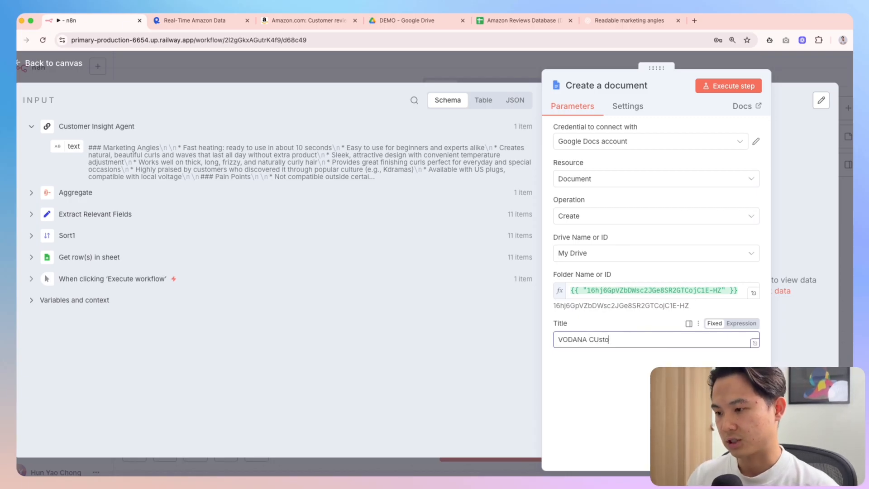
{"action": "type", "text": "DANA Customer Insight"}
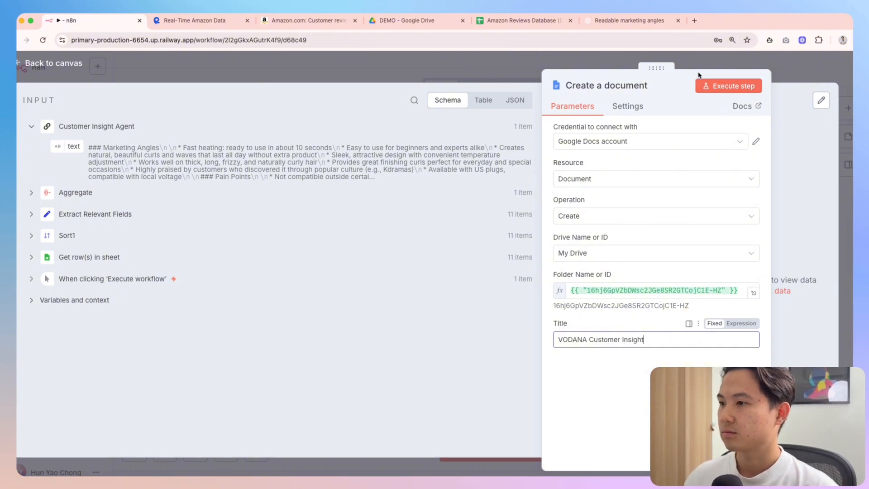
{"action": "left_click", "coordinate": [787, 80]}
{"action": "left_click", "coordinate": [641, 334]}
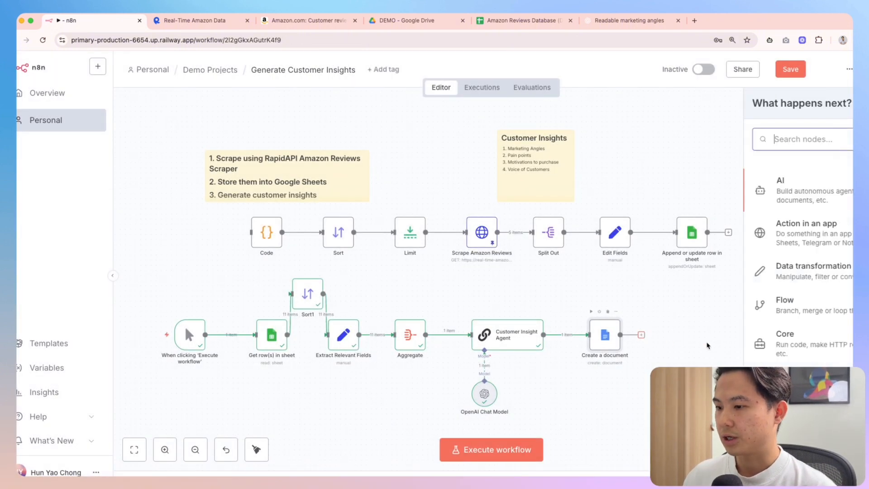
Add a Google Docs 'Update a document' node and map the created document's id into Doc ID
{"action": "type", "text": "google docs"}
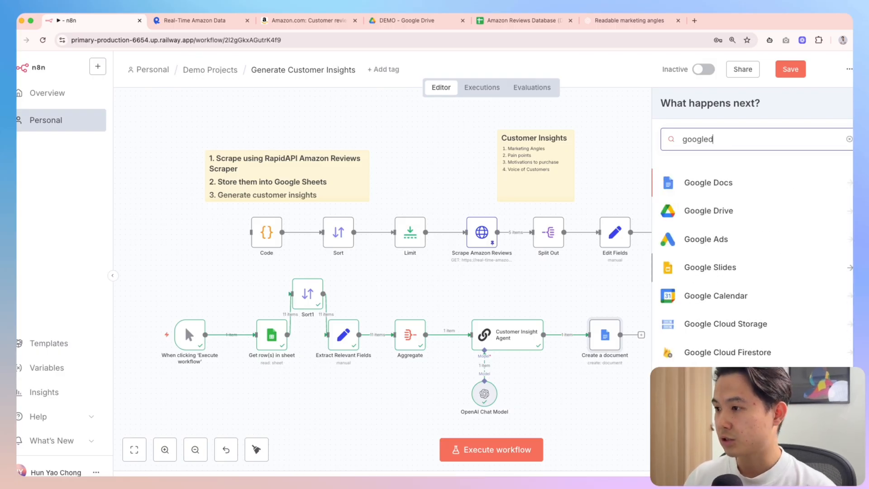
{"action": "key", "text": "Return"}
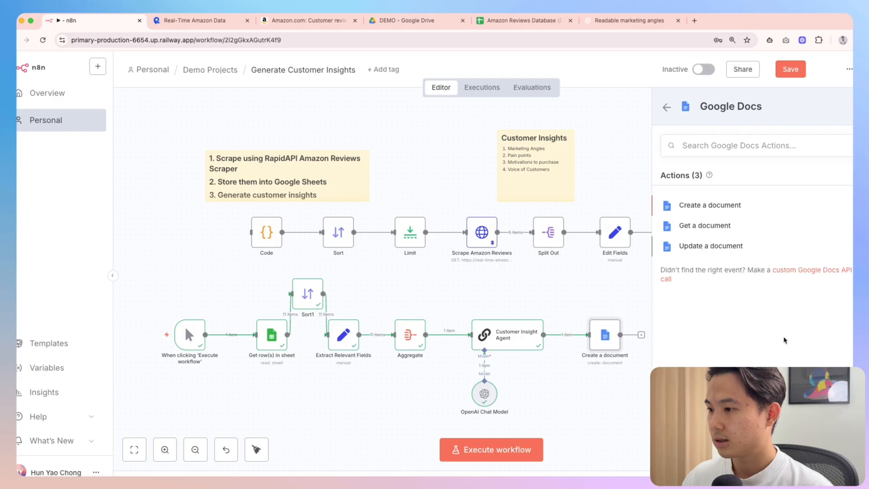
{"action": "left_click", "coordinate": [703, 250]}
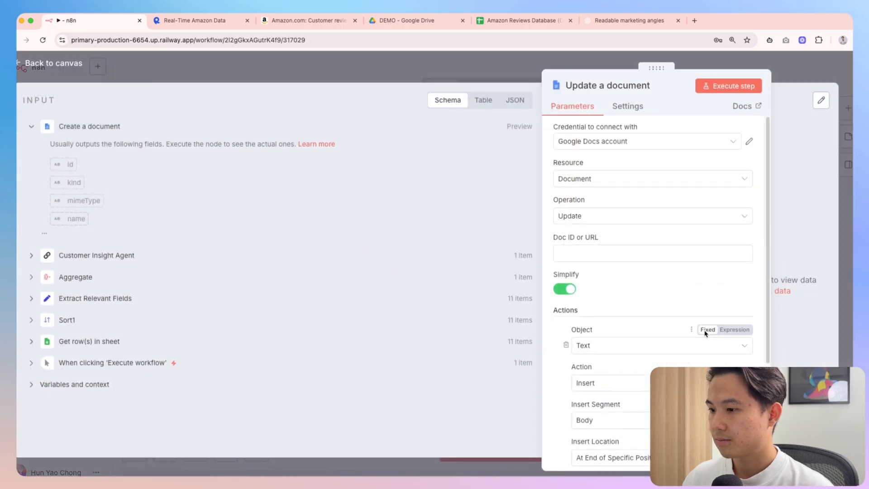
{"action": "left_click", "coordinate": [32, 255]}
{"action": "left_click", "coordinate": [589, 259]}
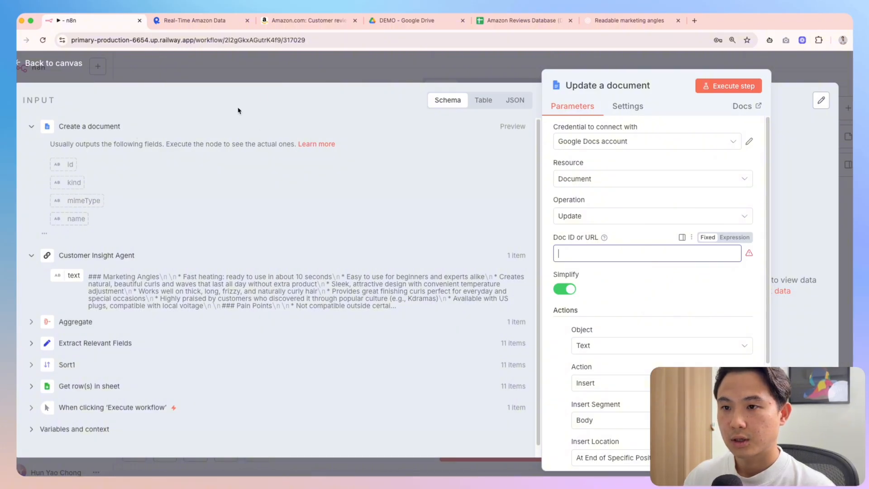
{"action": "left_click_drag", "start_coordinate": [68, 164], "coordinate": [589, 254]}
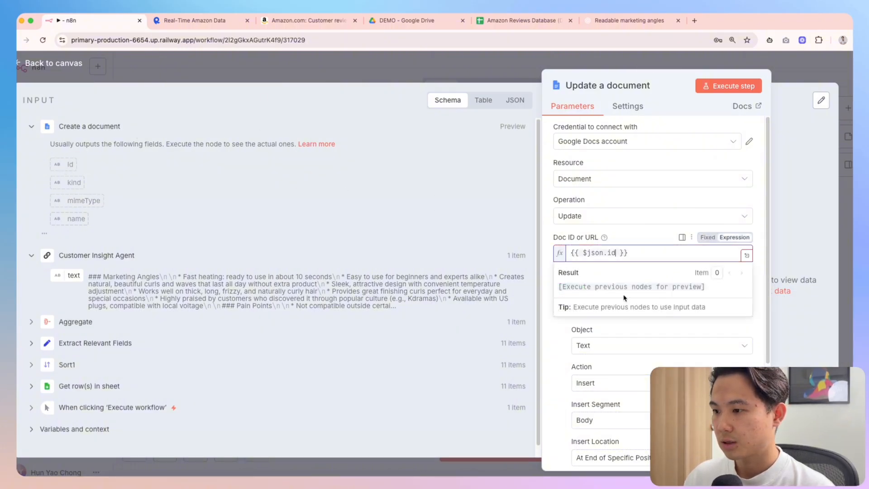
Map the agent's text output into Text, run the node, and view the DEMO Drive folder
{"action": "left_click", "coordinate": [565, 336]}
{"action": "scroll", "coordinate": [634, 347], "scroll_direction": "down", "scroll_amount": 3}
{"action": "left_click", "coordinate": [607, 380]}
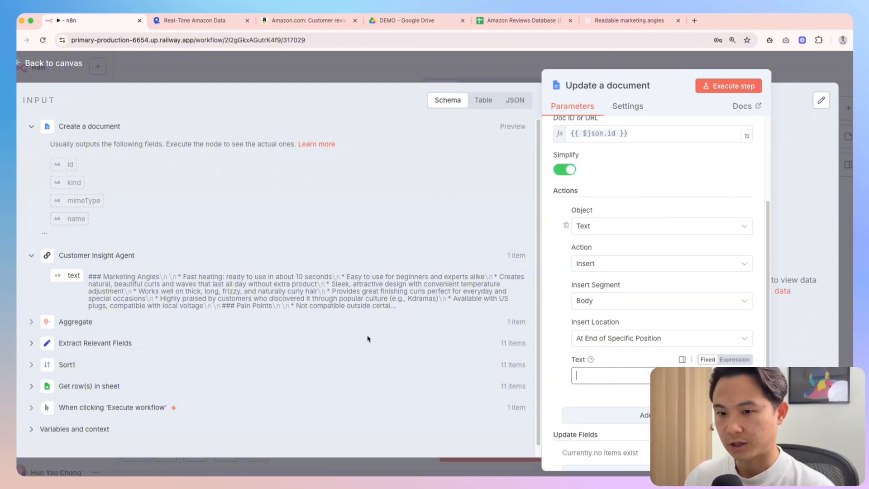
{"action": "left_click_drag", "start_coordinate": [72, 275], "coordinate": [616, 379]}
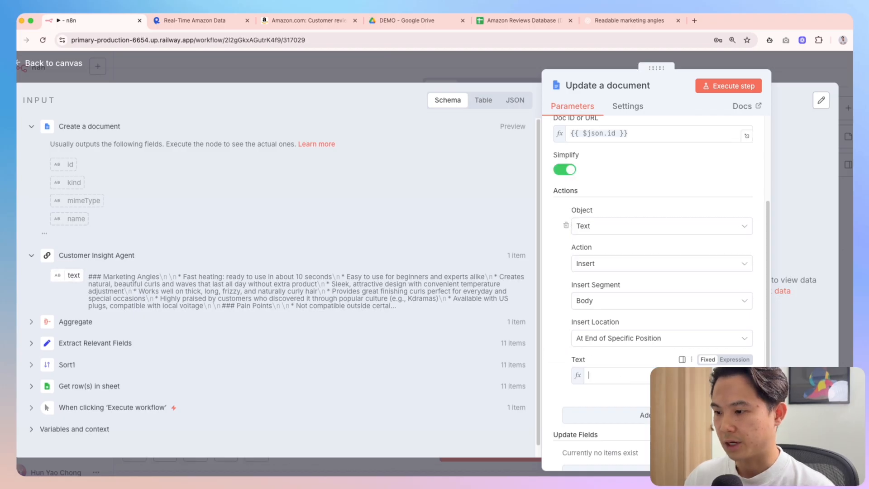
{"action": "left_click", "coordinate": [640, 320]}
{"action": "scroll", "coordinate": [670, 195], "scroll_direction": "up", "scroll_amount": 3}
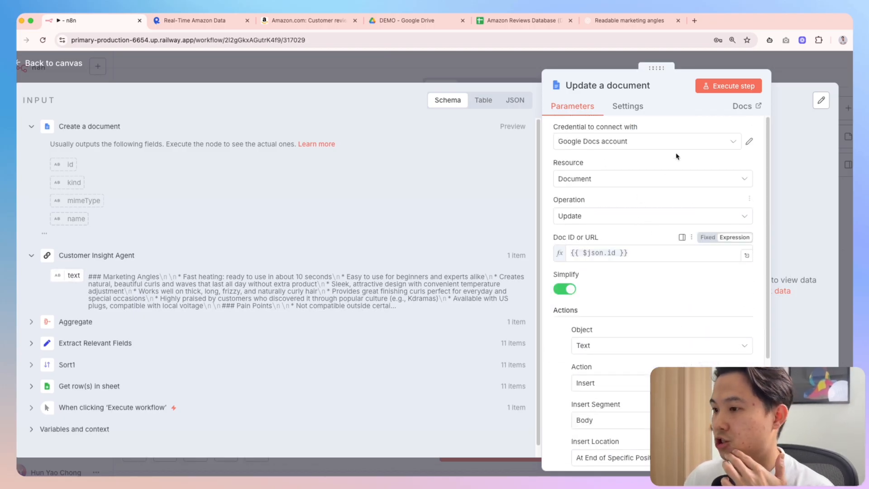
{"action": "key", "text": "Escape"}
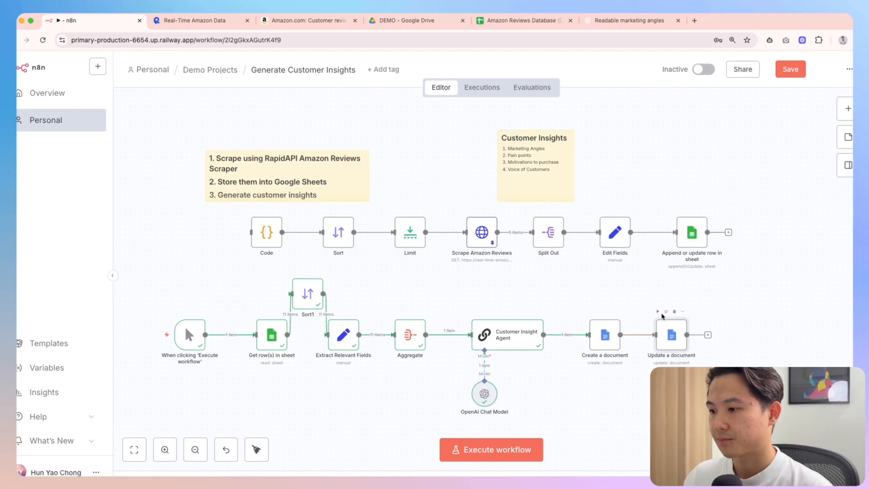
{"action": "left_click", "coordinate": [658, 311]}
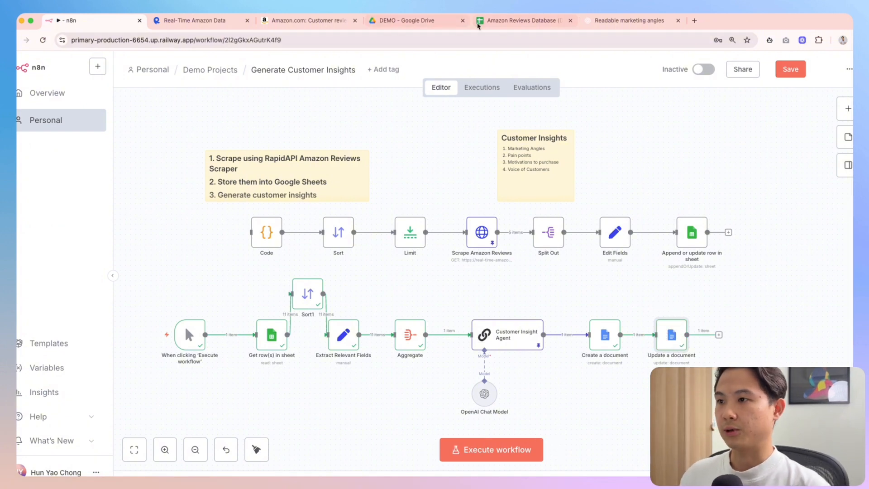
{"action": "left_click", "coordinate": [406, 20]}
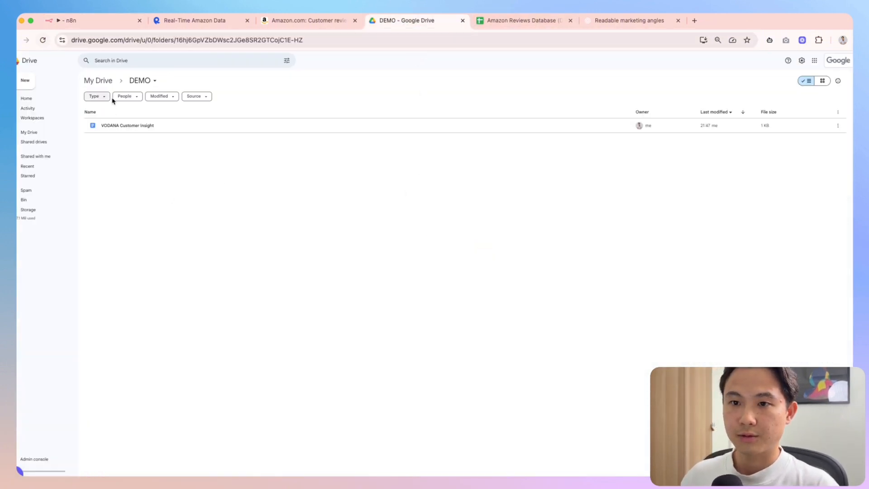
Open the VODANA Customer Insight doc and review its Marketing Angles, Motivations to Purchase and Voice of Customers sections
{"action": "double_click", "coordinate": [125, 126]}
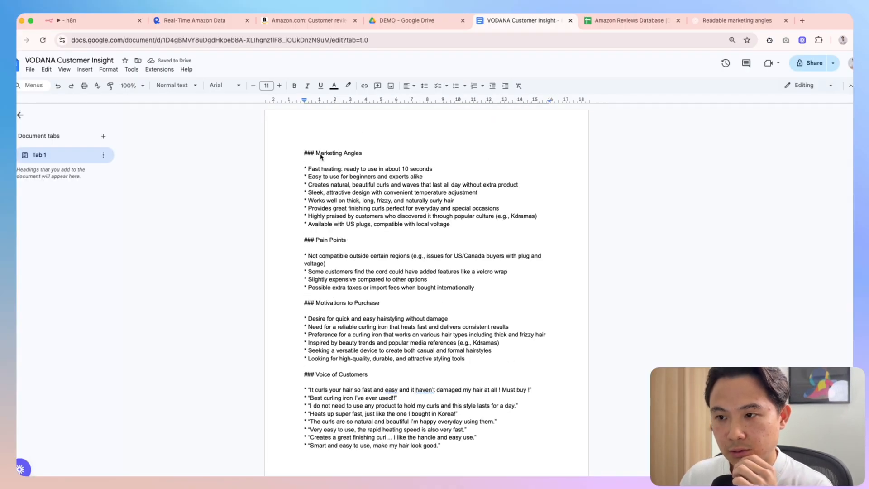
{"action": "left_click_drag", "start_coordinate": [321, 153], "coordinate": [362, 154]}
{"action": "left_click", "coordinate": [331, 233]}
{"action": "left_click_drag", "start_coordinate": [337, 303], "coordinate": [355, 303]}
{"action": "left_click", "coordinate": [355, 305]}
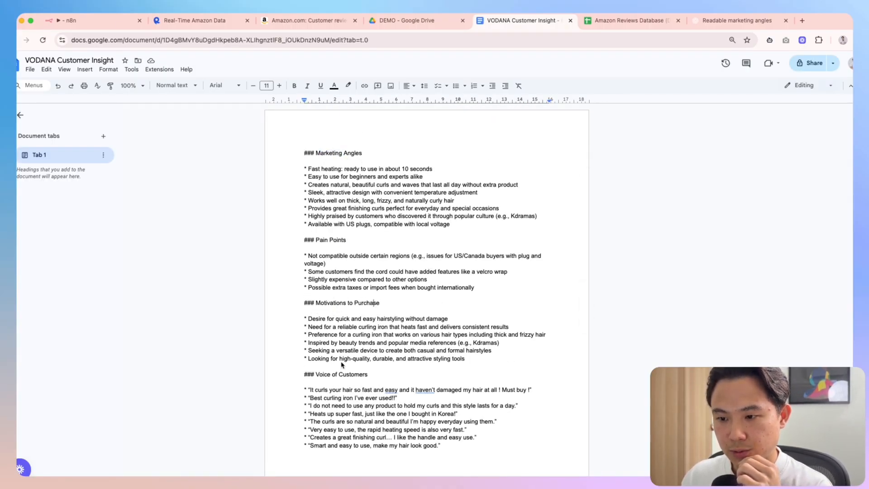
{"action": "left_click_drag", "start_coordinate": [315, 375], "coordinate": [357, 376]}
{"action": "left_click", "coordinate": [358, 375]}
{"action": "scroll", "coordinate": [489, 404], "scroll_direction": "down", "scroll_amount": 2}
{"action": "left_click_drag", "start_coordinate": [489, 403], "coordinate": [295, 155]}
{"action": "left_click", "coordinate": [382, 233]}
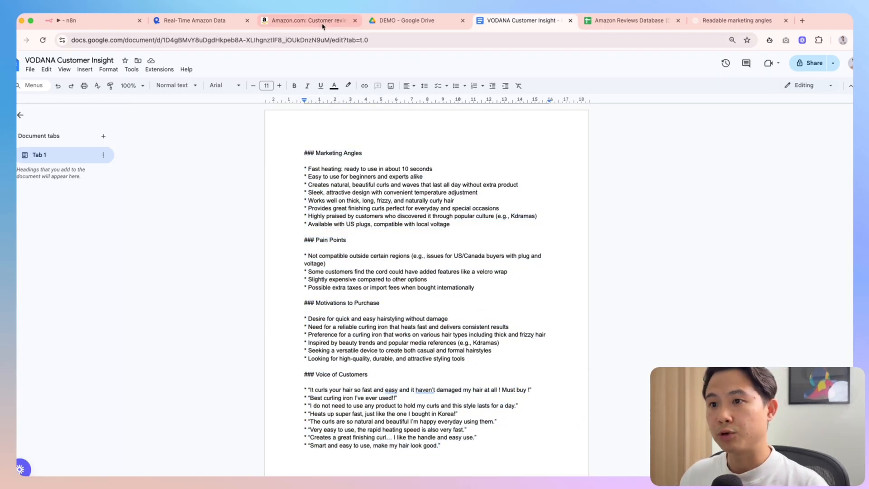
{"action": "left_click", "coordinate": [81, 20]}
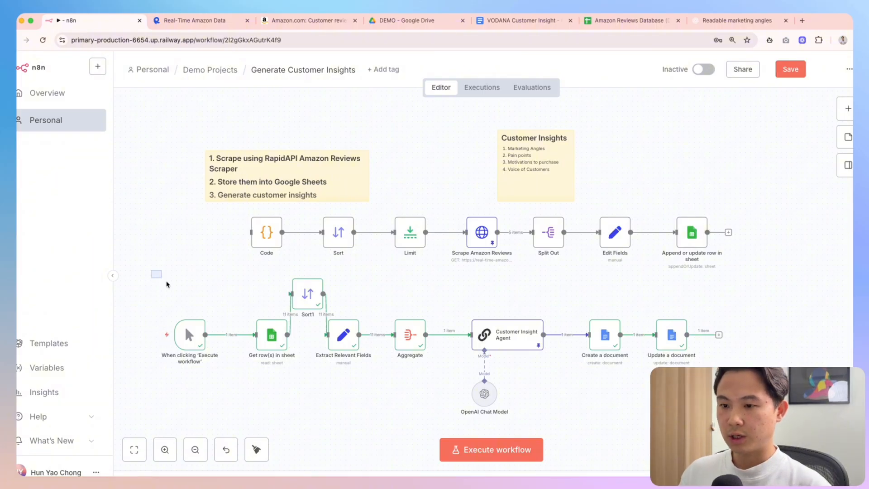
Tidy the lower node row into a straight line with Shift+Alt+T, move it down, and open Create a document
{"action": "left_click_drag", "start_coordinate": [152, 271], "coordinate": [721, 436]}
{"action": "key", "text": "shift+alt+t"}
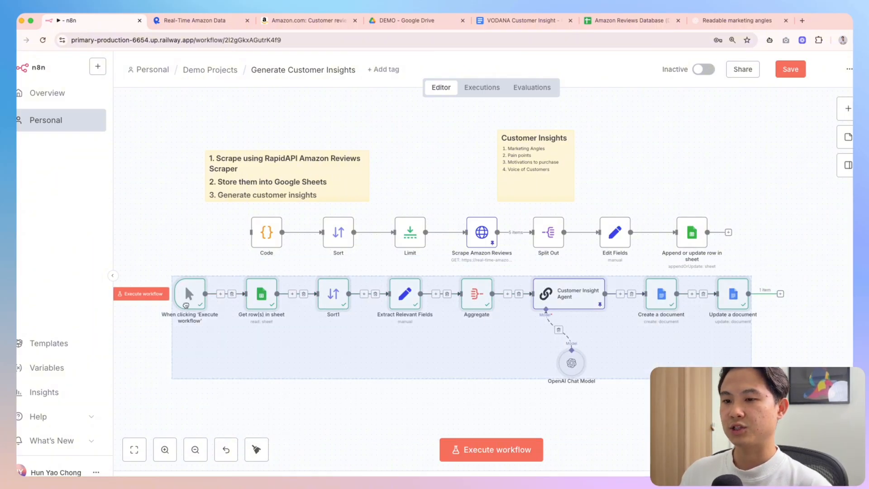
{"action": "left_click_drag", "start_coordinate": [184, 284], "coordinate": [184, 336]}
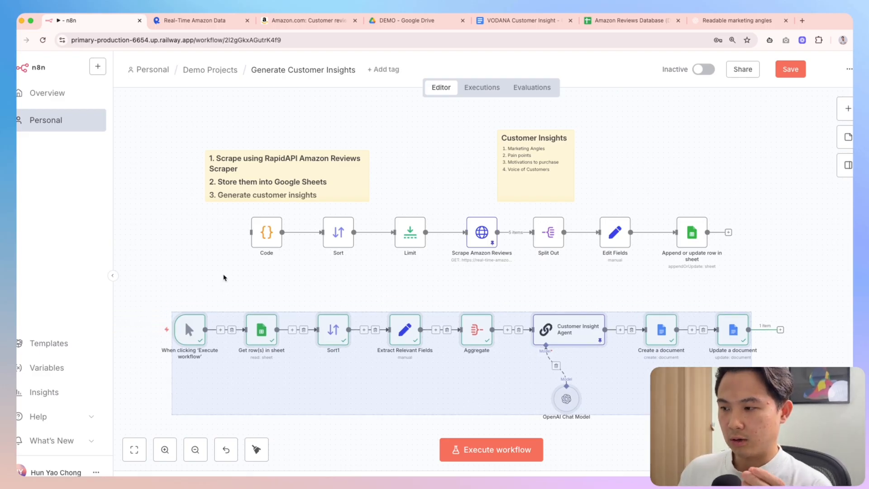
{"action": "left_click", "coordinate": [223, 277]}
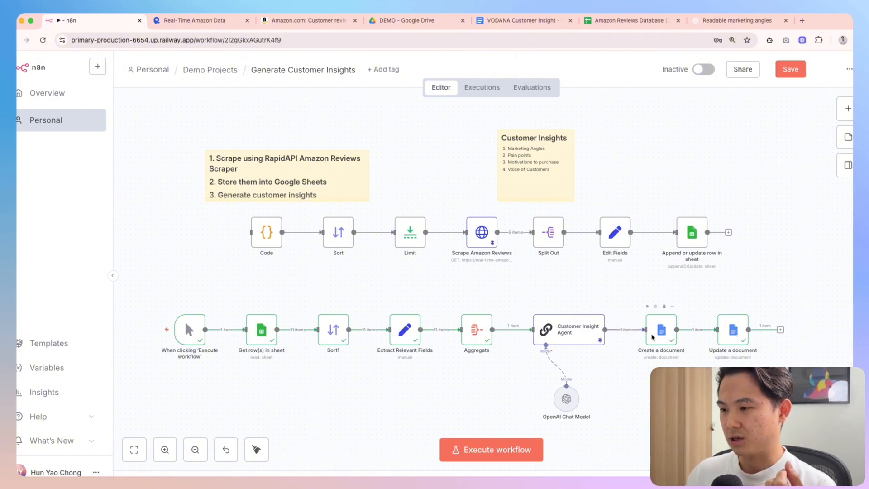
{"action": "double_click", "coordinate": [652, 336]}
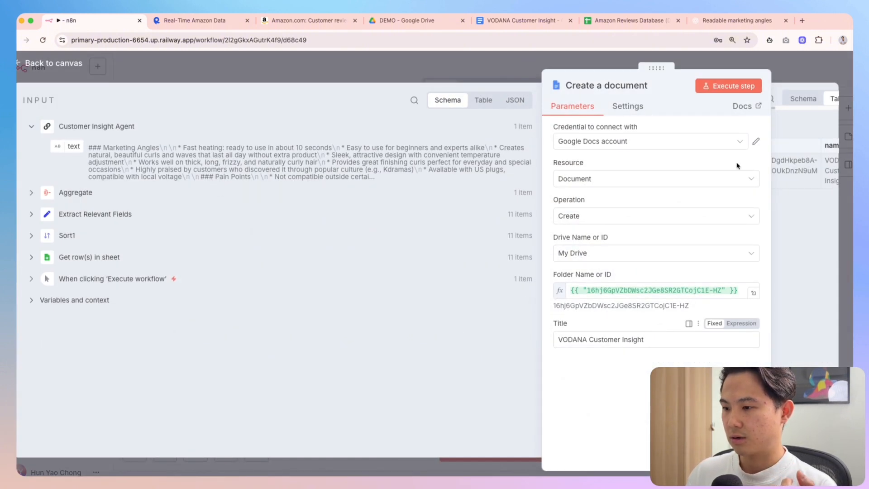
{"action": "triple_click", "coordinate": [607, 339]}
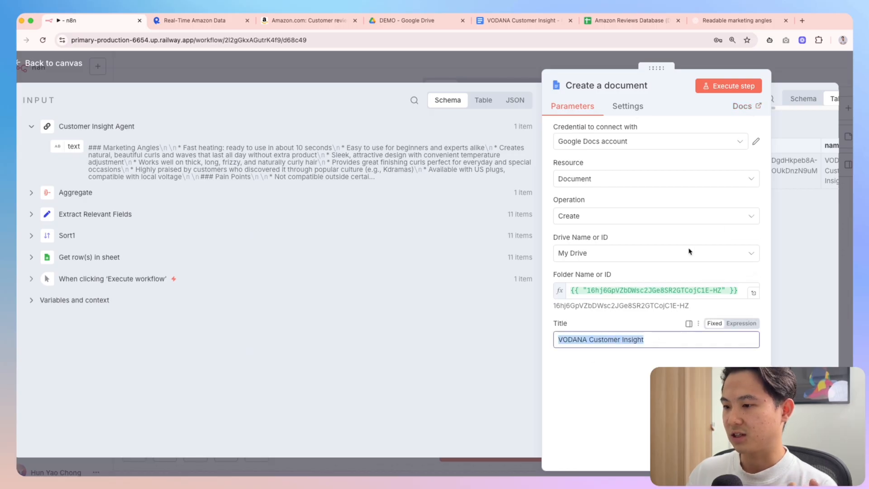
{"action": "left_click", "coordinate": [790, 73]}
{"action": "double_click", "coordinate": [734, 333]}
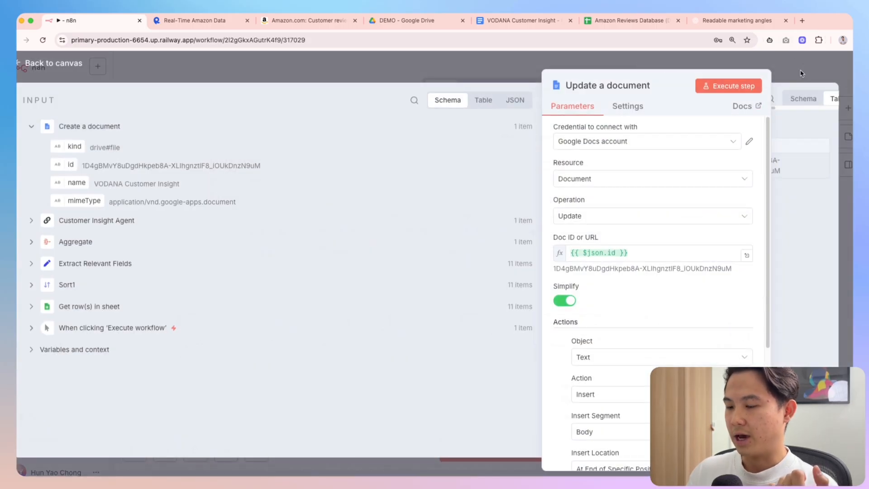
{"action": "left_click", "coordinate": [800, 73]}
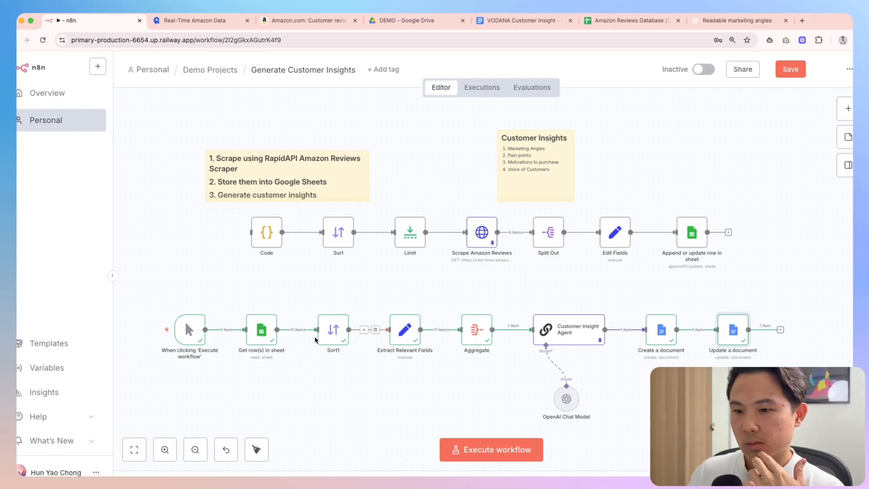
{"action": "double_click", "coordinate": [261, 330]}
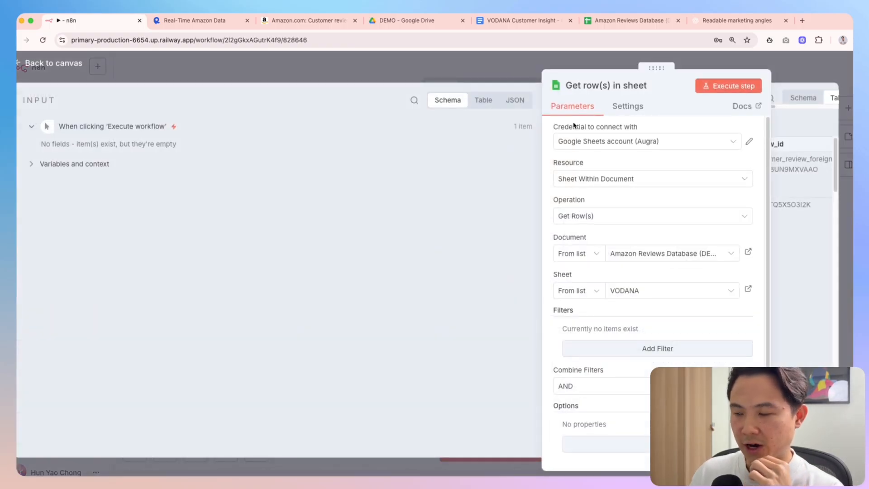
{"action": "left_click", "coordinate": [805, 71]}
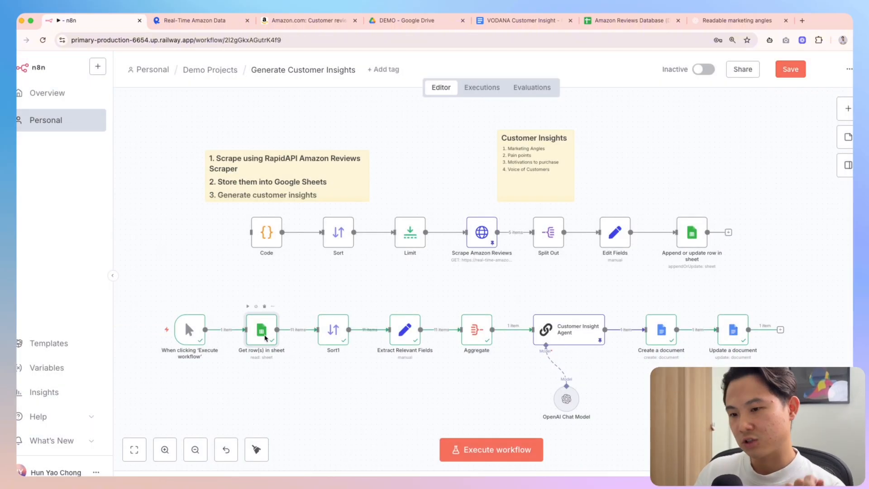
{"action": "double_click", "coordinate": [265, 338]}
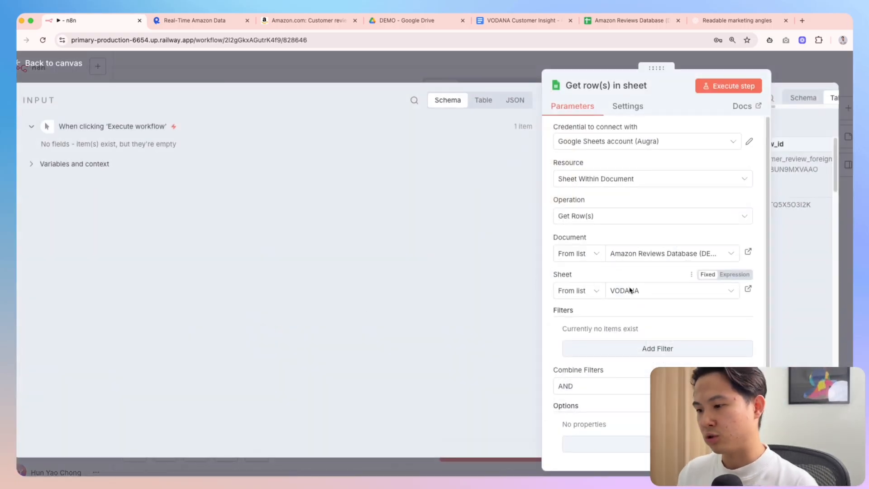
{"action": "scroll", "coordinate": [630, 292], "scroll_direction": "down", "scroll_amount": 1}
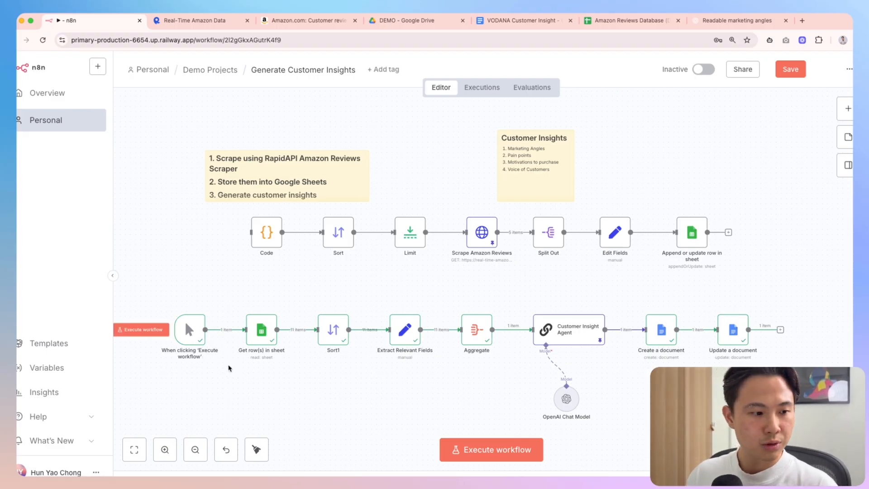
{"action": "mouse_move", "coordinate": [229, 332]}
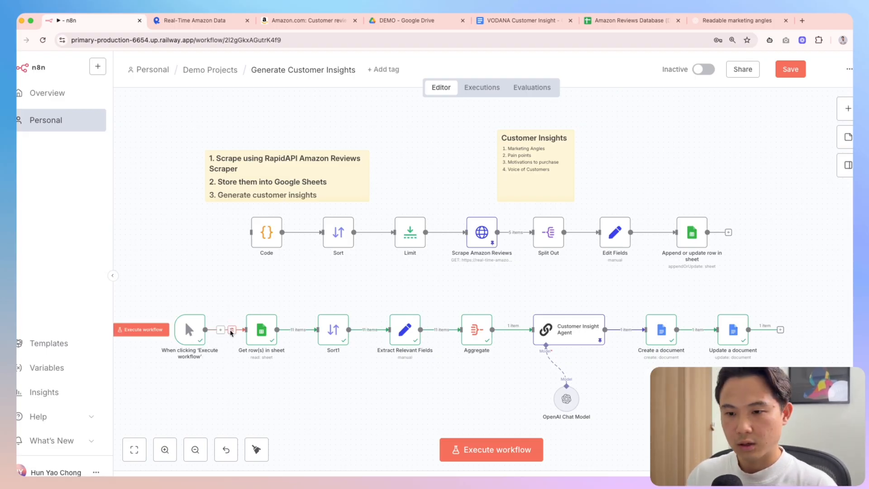
Remove the manual execute trigger and its link to Get row(s) in sheet
{"action": "left_click", "coordinate": [232, 330]}
{"action": "left_click_drag", "start_coordinate": [188, 335], "coordinate": [156, 328]}
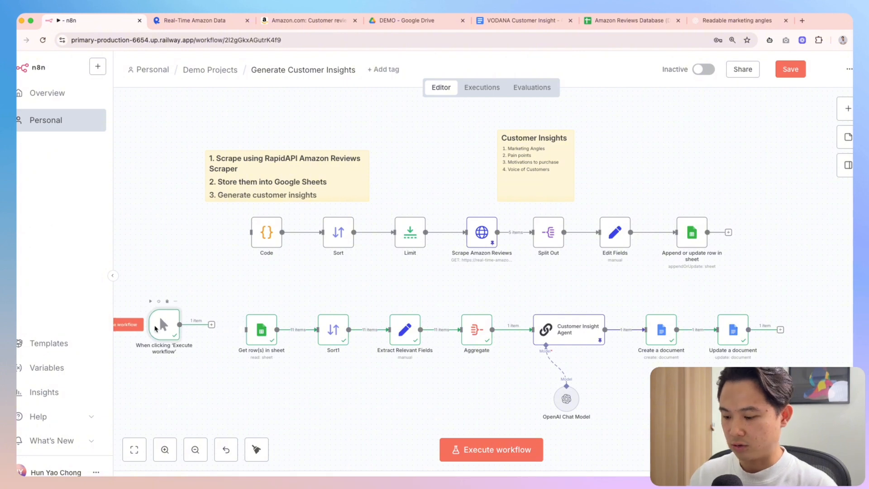
{"action": "key", "text": "Delete"}
Add an n8n Form 'On form submission' trigger and line it up at the bottom row's start
{"action": "key", "text": "Tab"}
{"action": "type", "text": "n8n"}
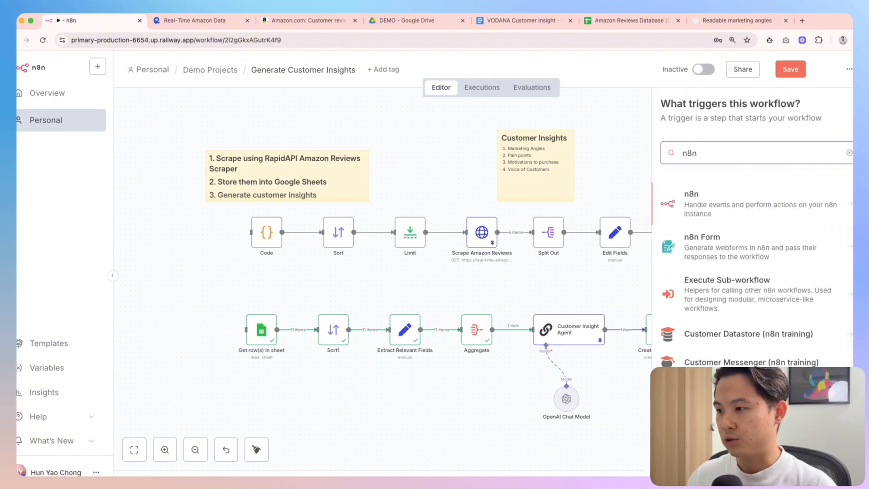
{"action": "key", "text": "Down"}
{"action": "key", "text": "Return"}
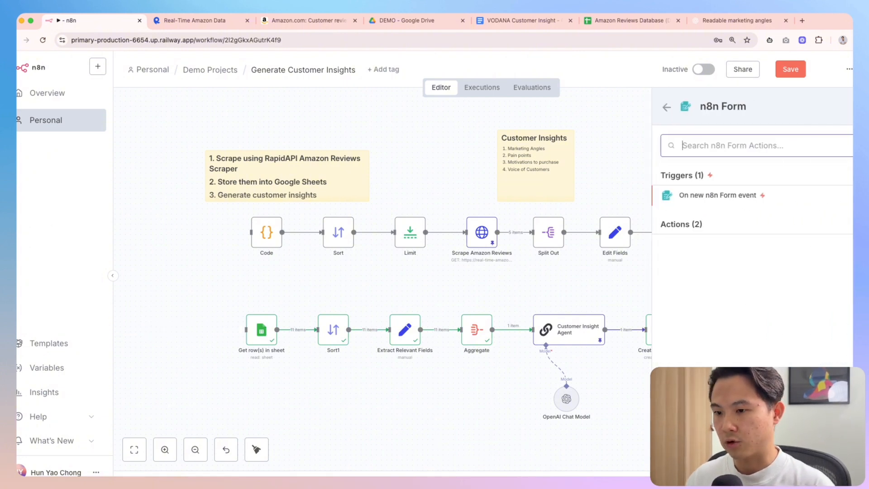
{"action": "key", "text": "Return"}
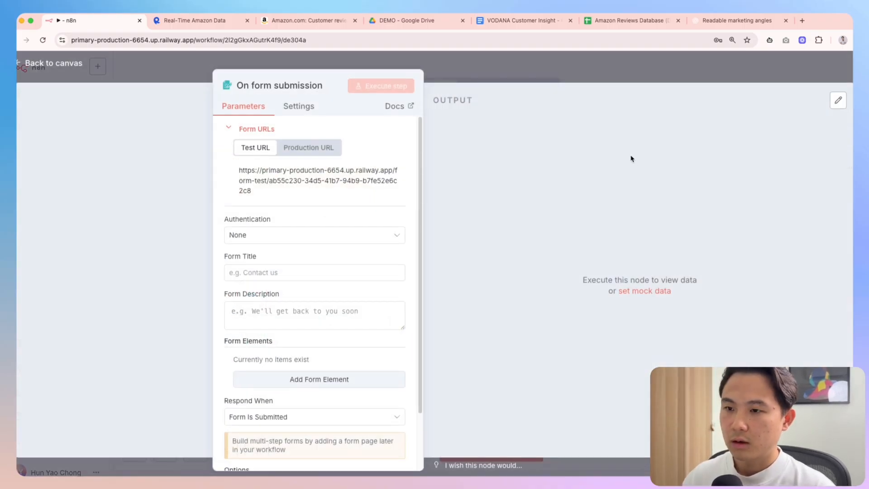
{"action": "key", "text": "Escape"}
{"action": "left_click_drag", "start_coordinate": [249, 292], "coordinate": [187, 327]}
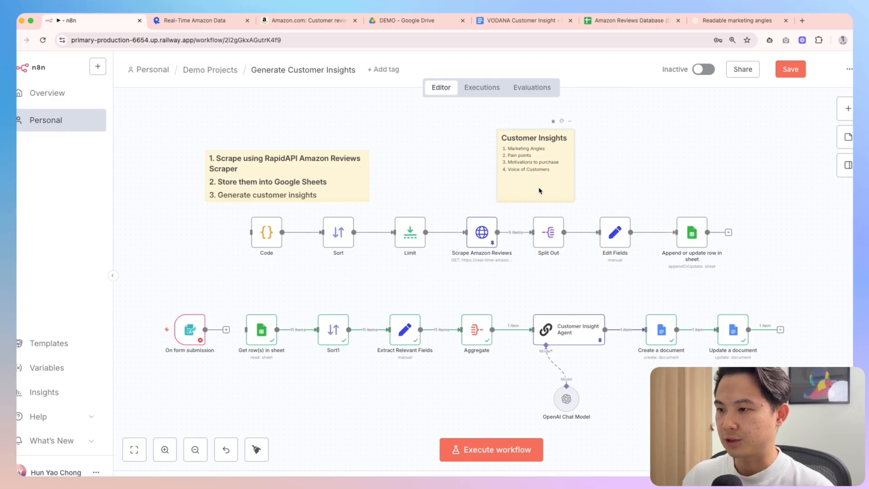
{"action": "key", "text": "super+v"}
Place a copy of the Customer Insights note below Get row(s) in sheet and rewrite it as an '## Input' list
{"action": "left_click_drag", "start_coordinate": [662, 291], "coordinate": [251, 391]}
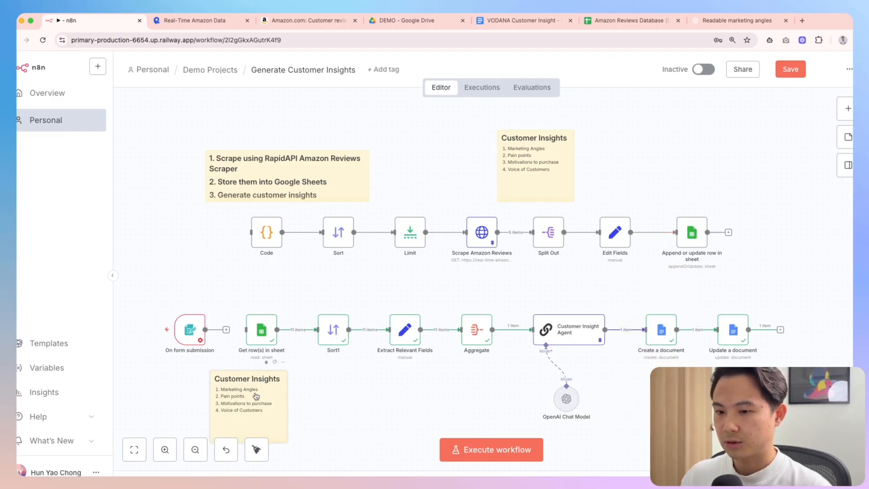
{"action": "double_click", "coordinate": [231, 376]}
{"action": "key", "text": "super+a"}
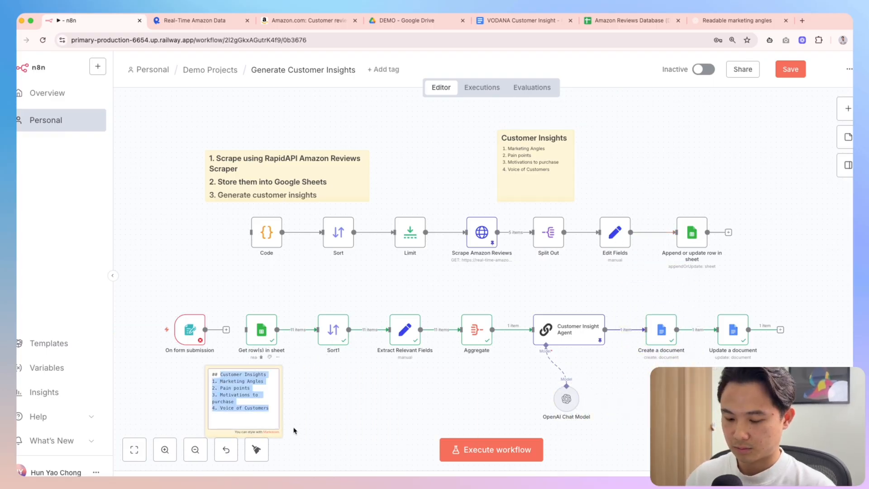
{"action": "type", "text": "## Input"}
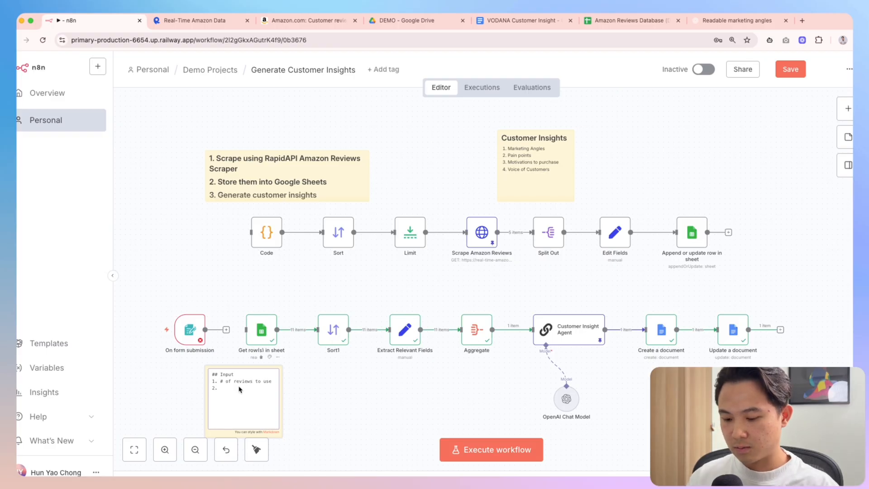
{"action": "type", "text": "Document name"}
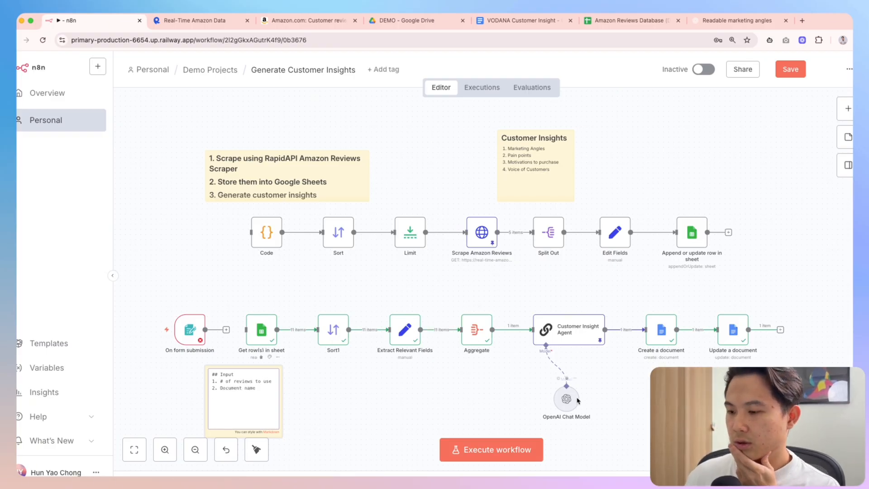
{"action": "left_click", "coordinate": [569, 338]}
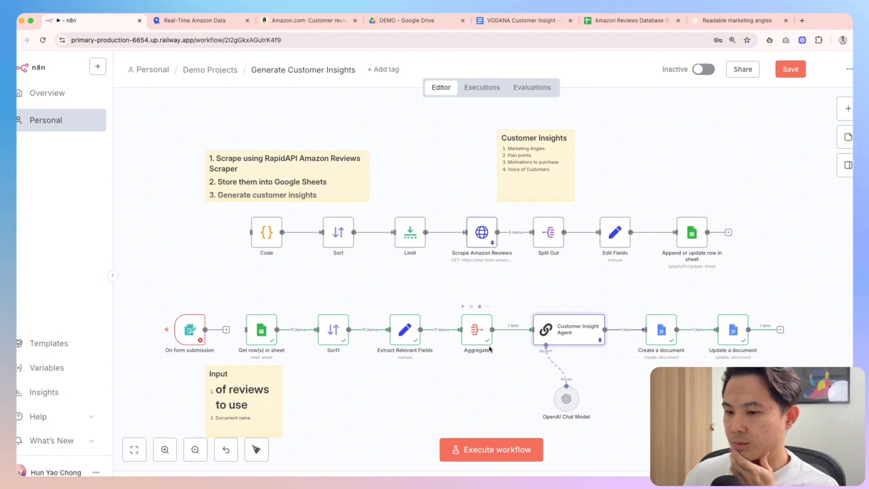
{"action": "left_click", "coordinate": [376, 380]}
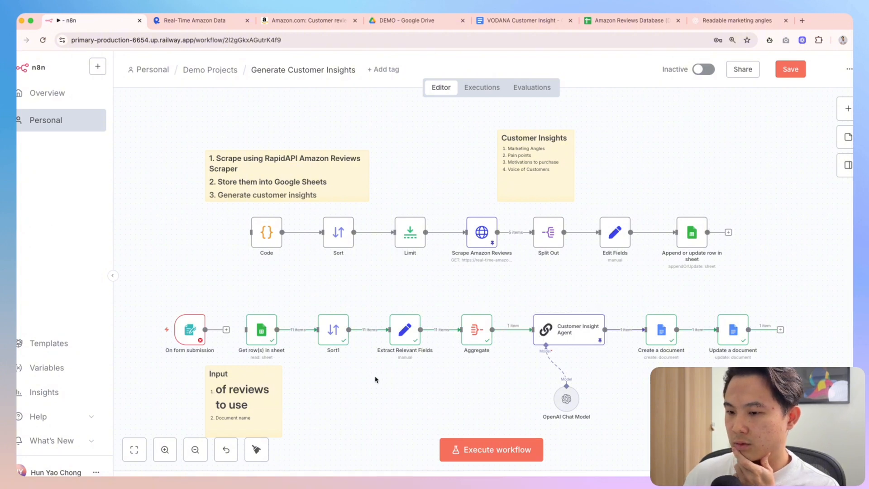
Add a numbered '1.' item at the top of the Input note's list, then view the reviews sheet
{"action": "double_click", "coordinate": [245, 398]}
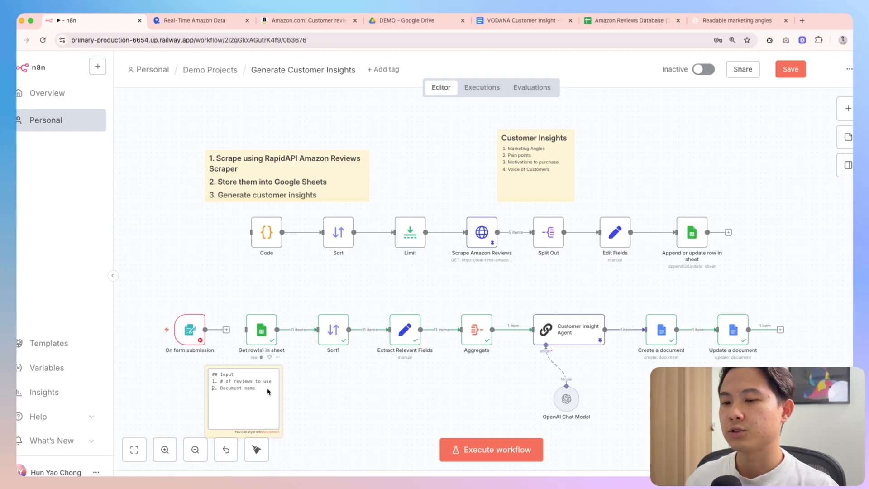
{"action": "key", "text": "Return"}
{"action": "type", "text": "1."}
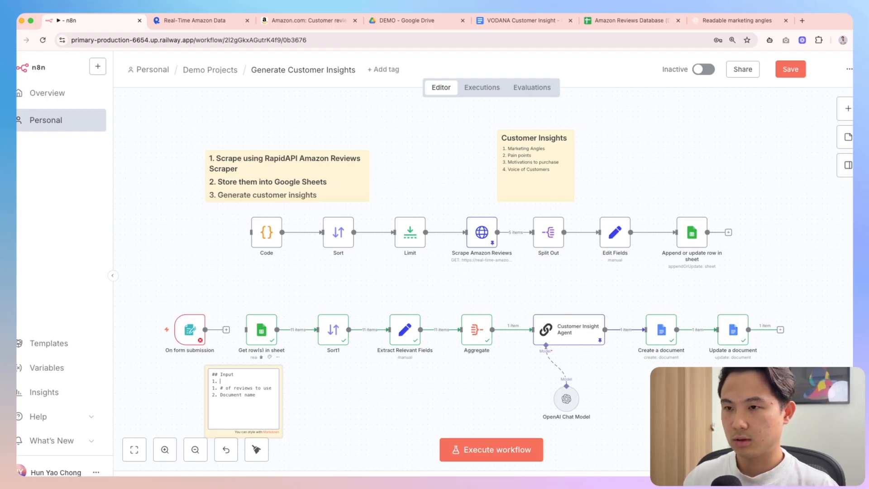
{"action": "left_click", "coordinate": [624, 20]}
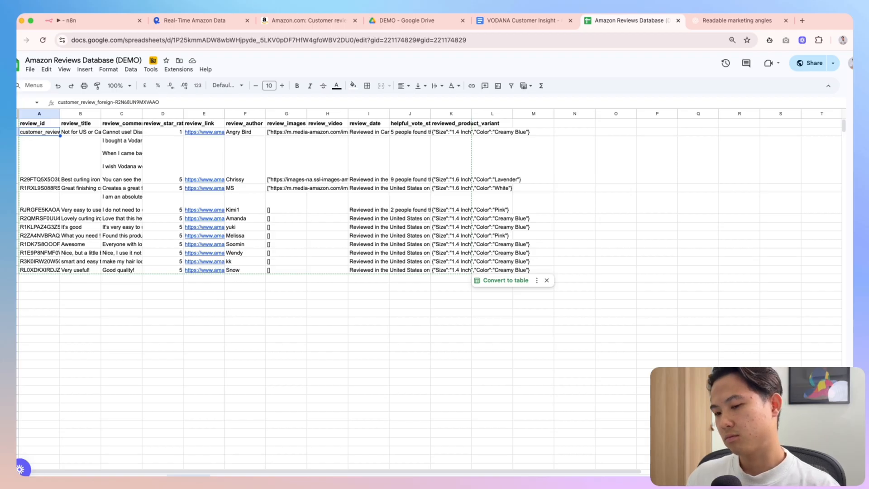
Check Get row(s) in sheet's sheet options and grab the Amazon Reviews Database sheet's address
{"action": "left_click", "coordinate": [93, 21]}
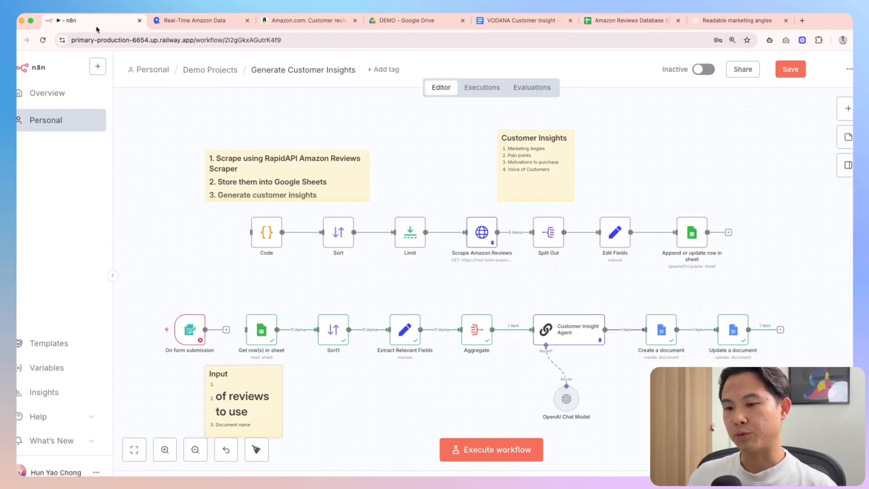
{"action": "double_click", "coordinate": [260, 330]}
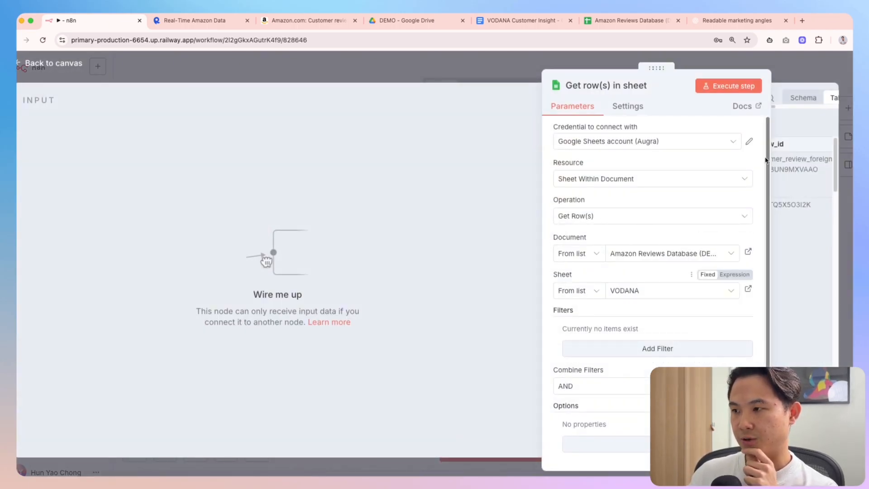
{"action": "key", "text": "Escape"}
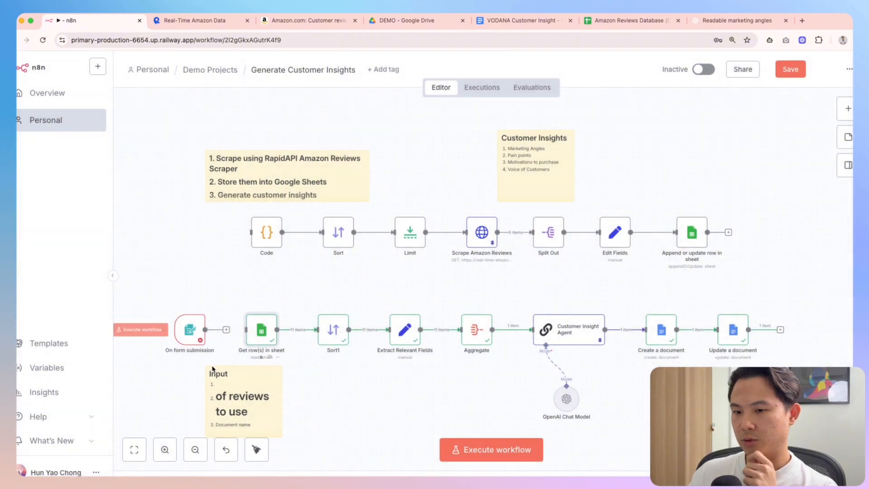
{"action": "double_click", "coordinate": [262, 338]}
{"action": "left_click", "coordinate": [576, 289]}
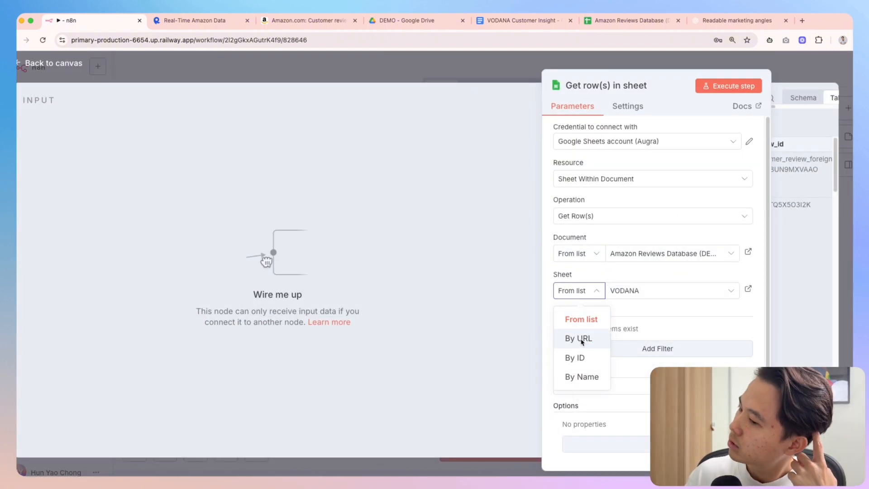
{"action": "left_click", "coordinate": [603, 25]}
{"action": "left_click", "coordinate": [102, 39]}
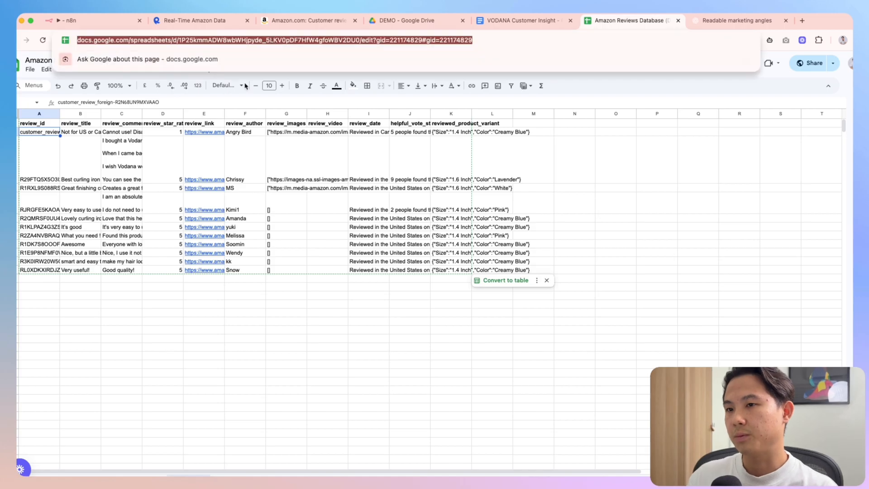
{"action": "left_click", "coordinate": [75, 20]}
{"action": "left_click", "coordinate": [420, 69]}
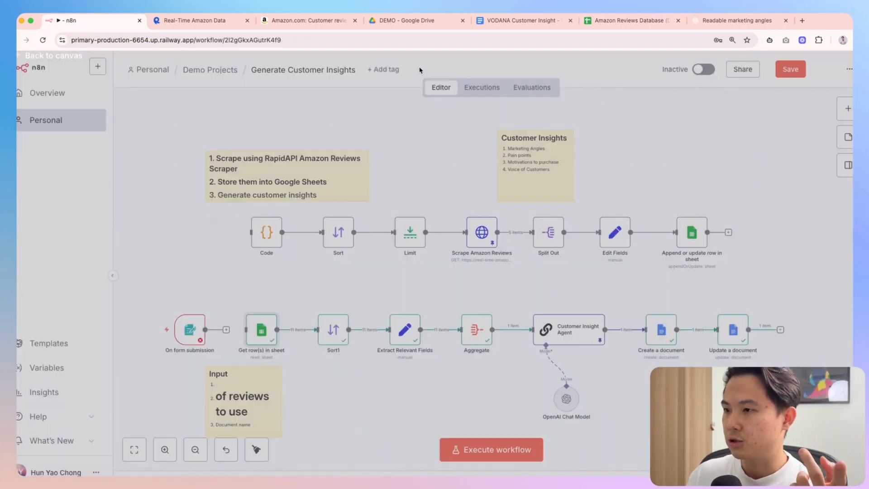
Switch Get row(s) in sheet's Sheet mode from 'From list' to 'By URL' with the Google Sheets link
{"action": "double_click", "coordinate": [190, 330]}
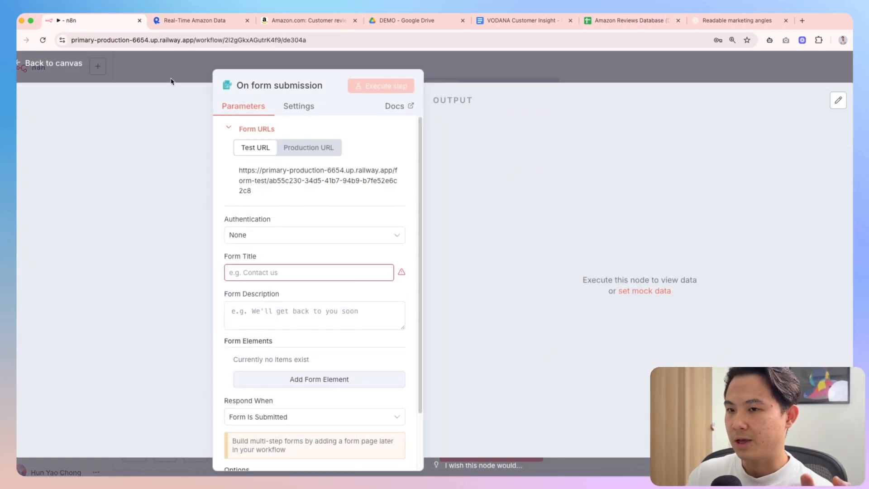
{"action": "left_click", "coordinate": [187, 268]}
{"action": "double_click", "coordinate": [268, 337]}
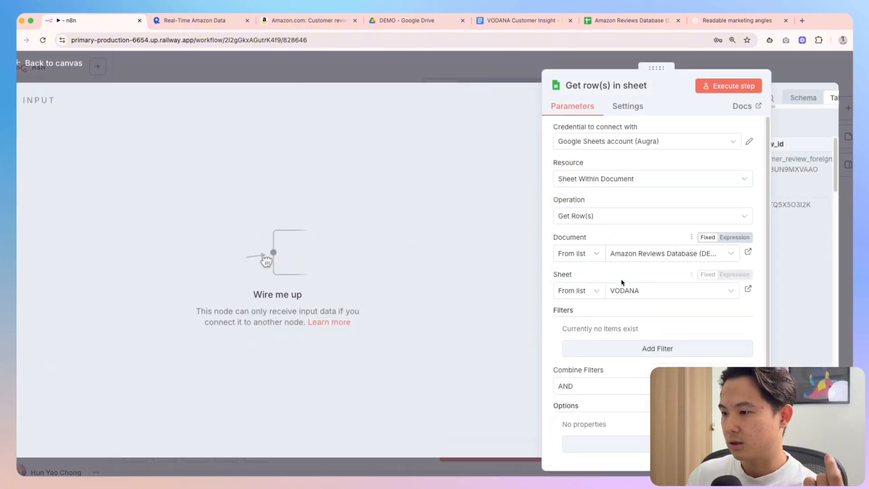
{"action": "left_click", "coordinate": [622, 292]}
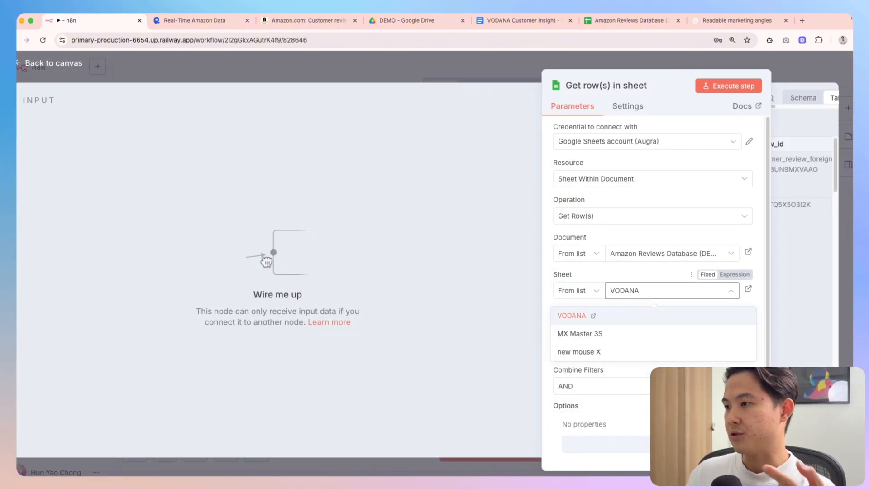
{"action": "left_click", "coordinate": [583, 297]}
{"action": "left_click", "coordinate": [577, 336]}
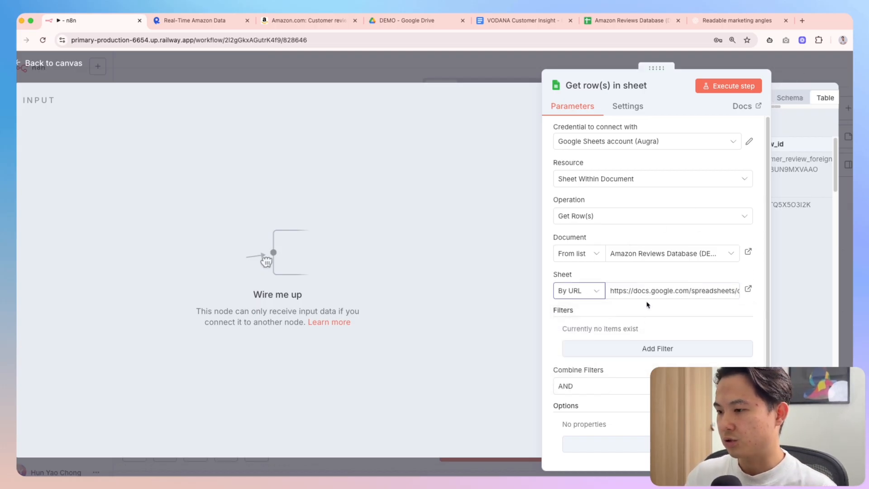
{"action": "left_click", "coordinate": [679, 289]}
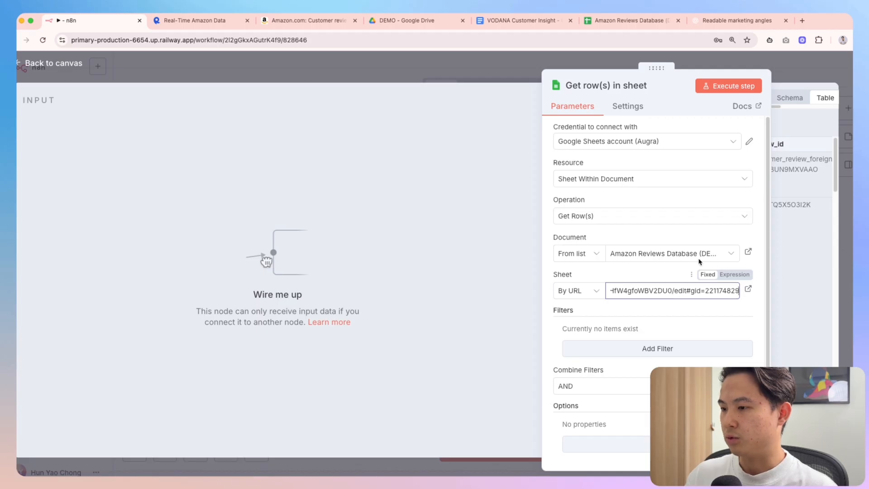
{"action": "key", "text": "Escape"}
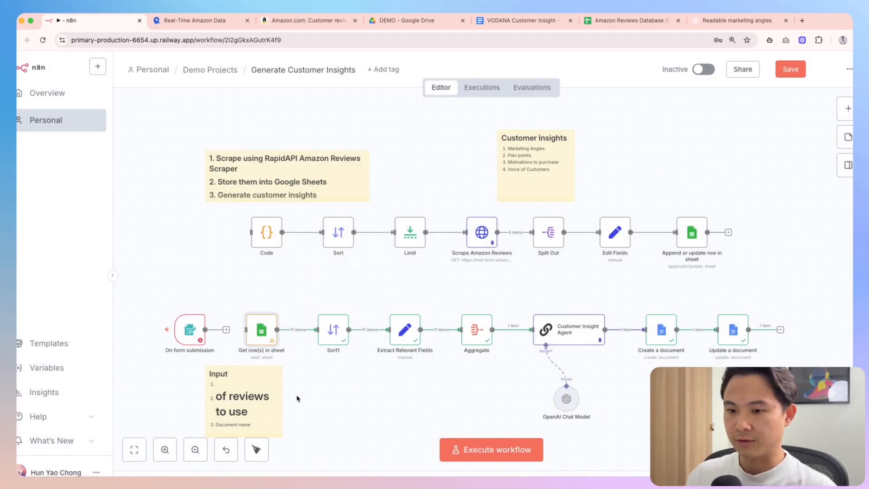
Edit the Input note so its first item reads 'URL of database tab'
{"action": "double_click", "coordinate": [230, 385]}
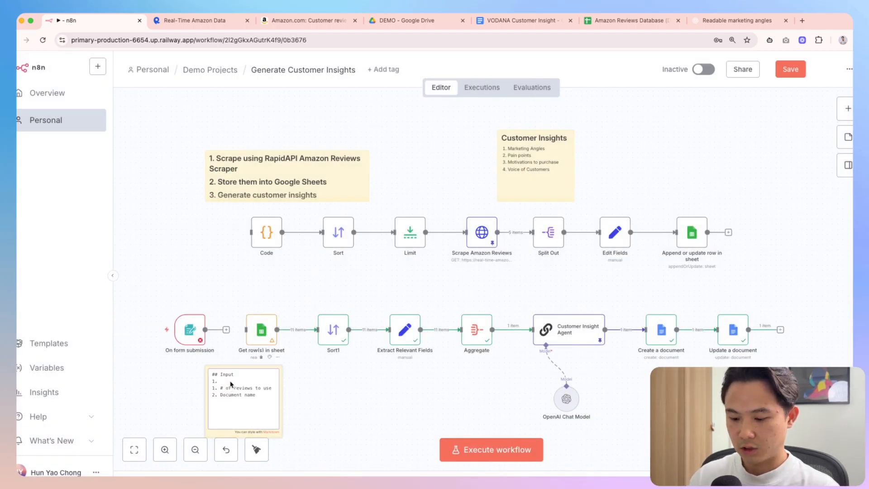
{"action": "type", "text": "YURL"}
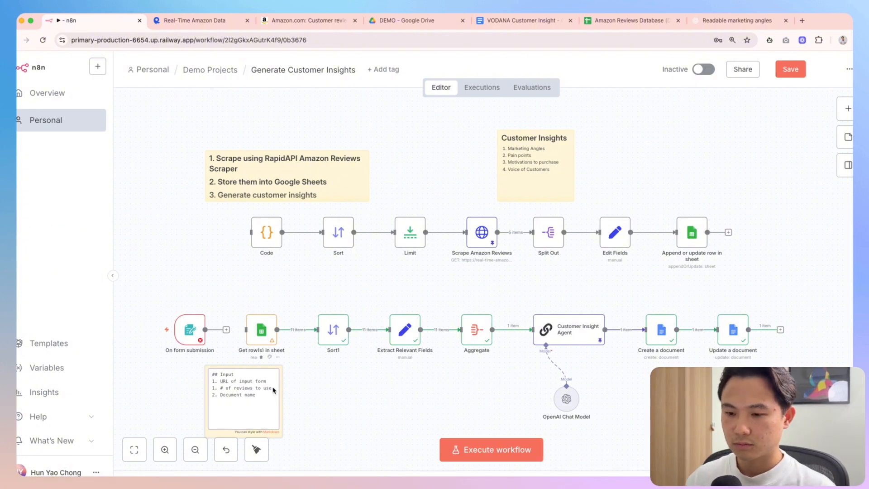
{"action": "left_click_drag", "start_coordinate": [267, 382], "coordinate": [239, 383]}
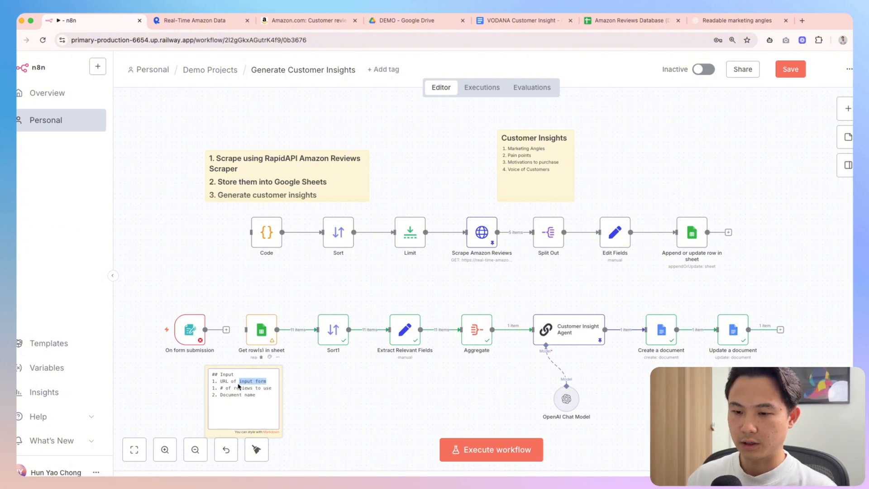
{"action": "type", "text": "ma"}
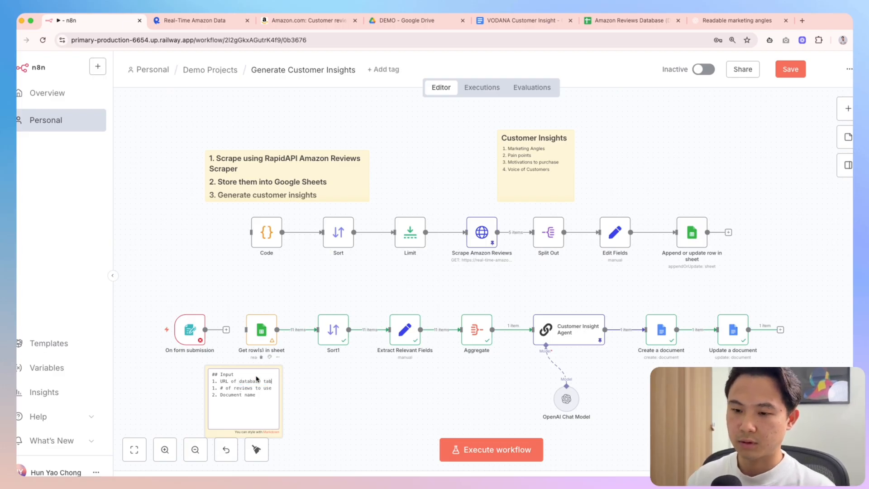
{"action": "left_click", "coordinate": [330, 398]}
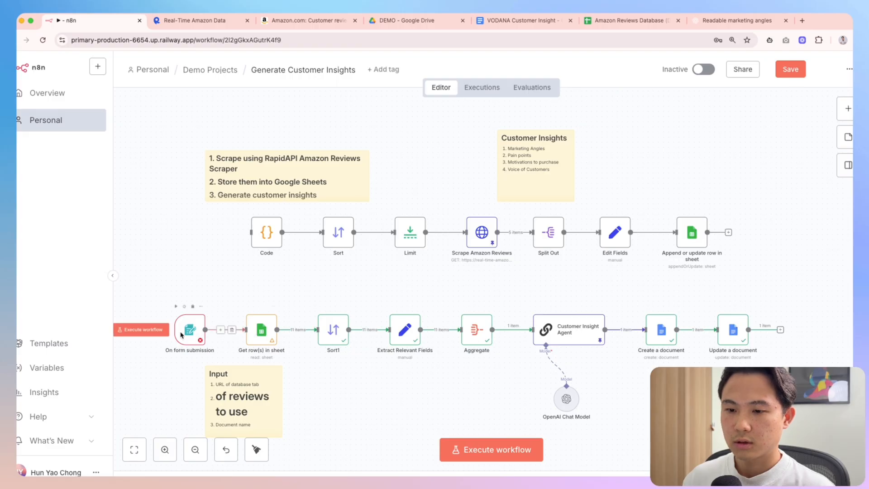
Title the form 'Customer Insights Generator' and add its first field
{"action": "double_click", "coordinate": [181, 335]}
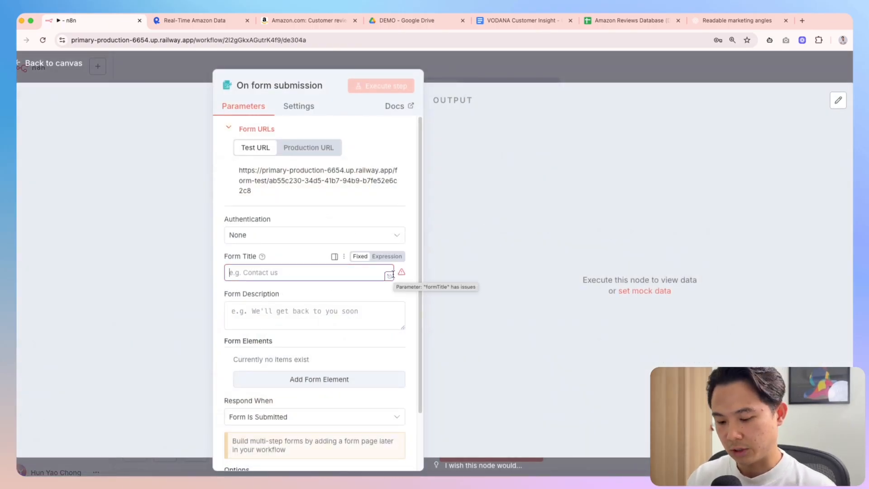
{"action": "type", "text": "Customer Insight"}
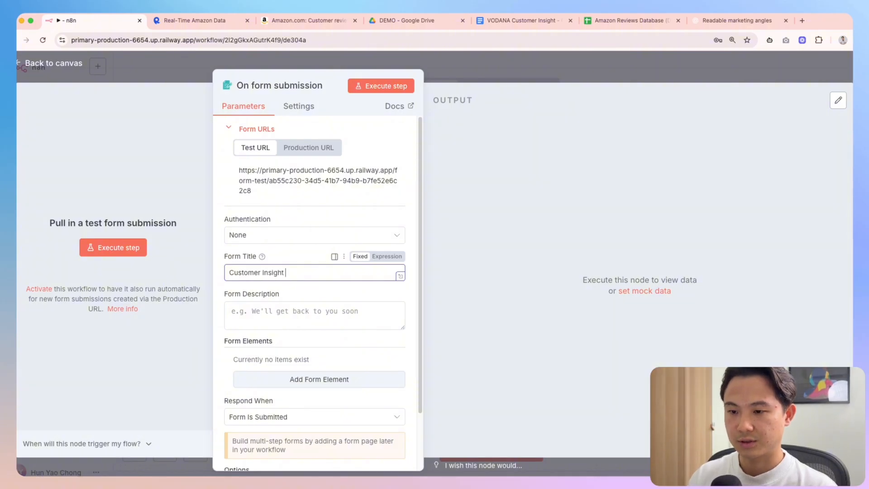
{"action": "type", "text": "s Generator"}
{"action": "scroll", "coordinate": [330, 325], "scroll_direction": "down", "scroll_amount": 2}
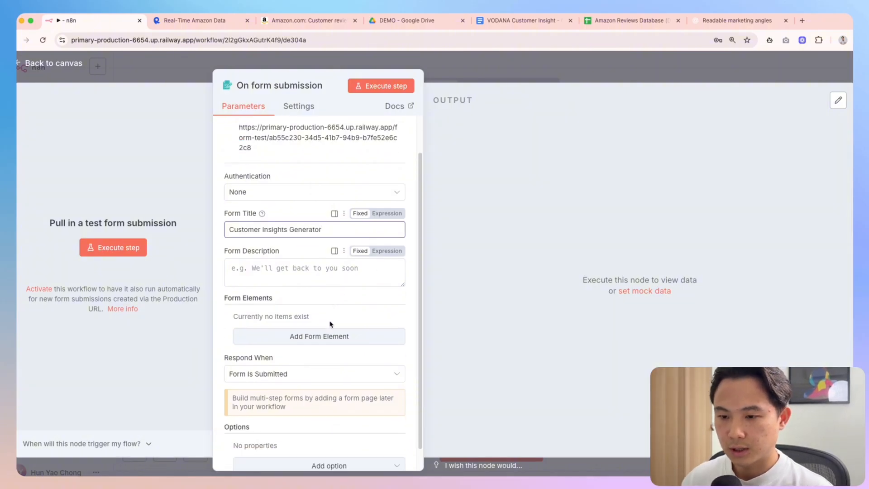
{"action": "left_click", "coordinate": [319, 335]}
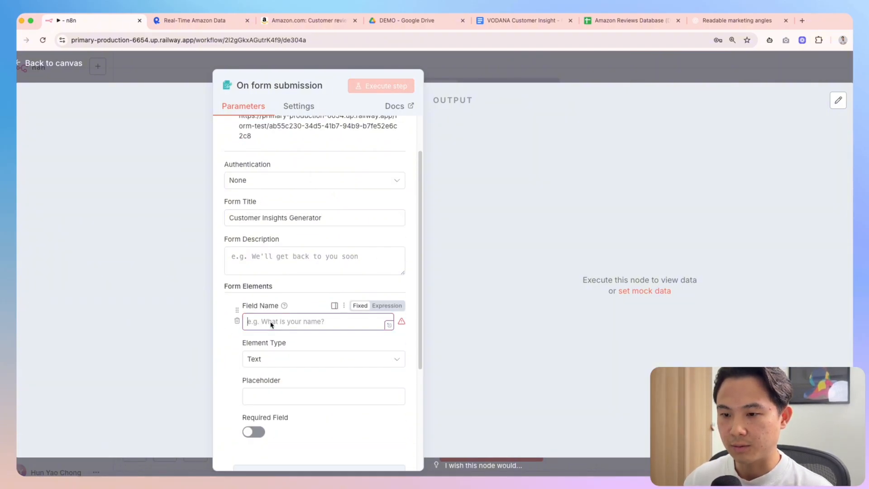
{"action": "left_click", "coordinate": [469, 72]}
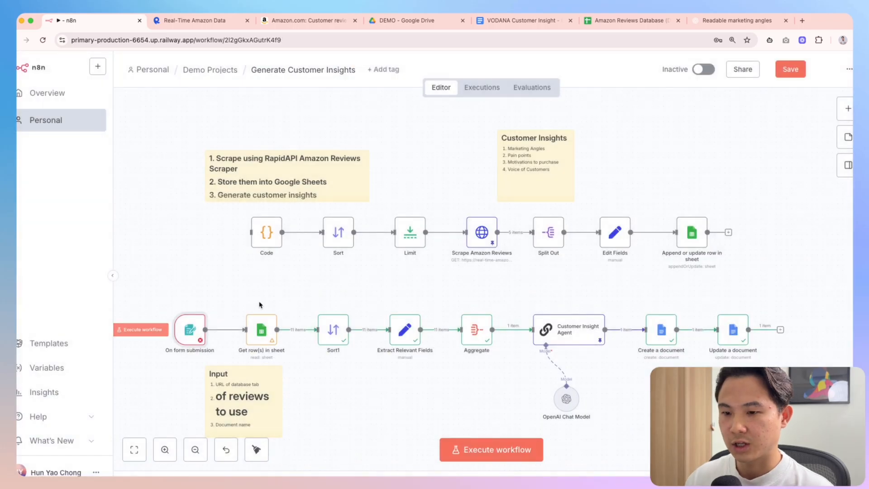
{"action": "double_click", "coordinate": [193, 331]}
{"action": "key", "text": "Escape"}
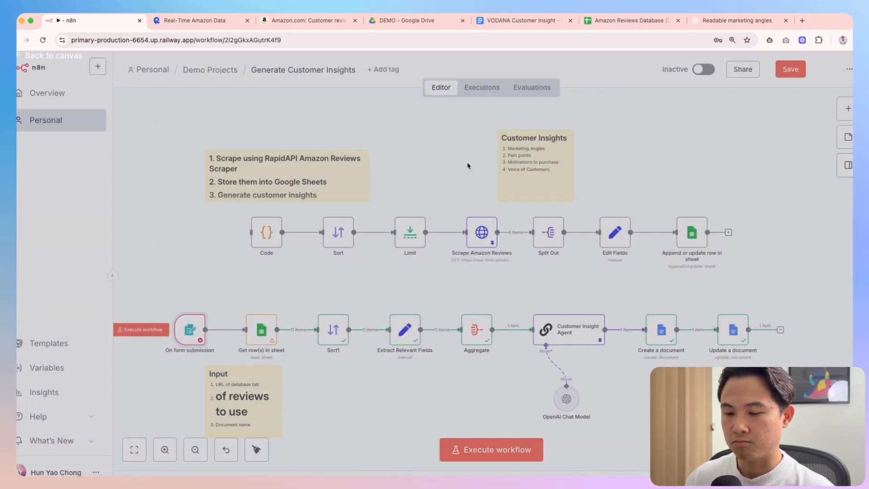
Name the first form field 'Document Name' and make it required
{"action": "double_click", "coordinate": [189, 330]}
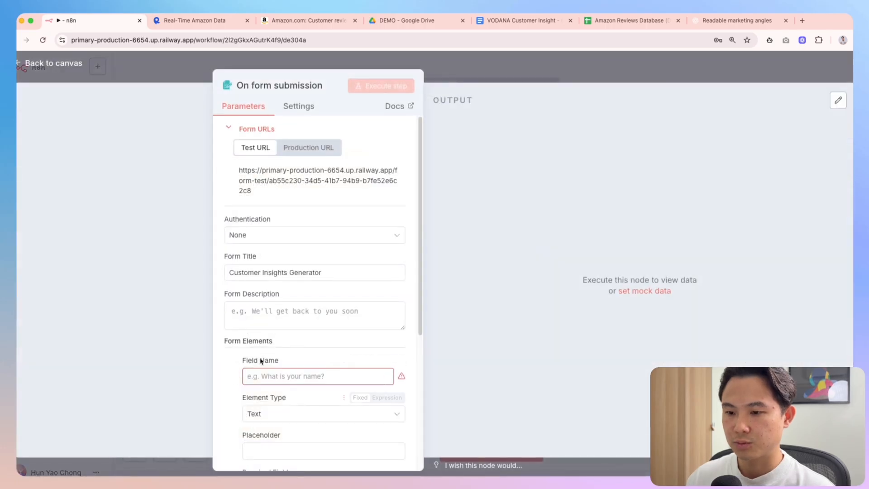
{"action": "scroll", "coordinate": [255, 357], "scroll_direction": "down", "scroll_amount": 1}
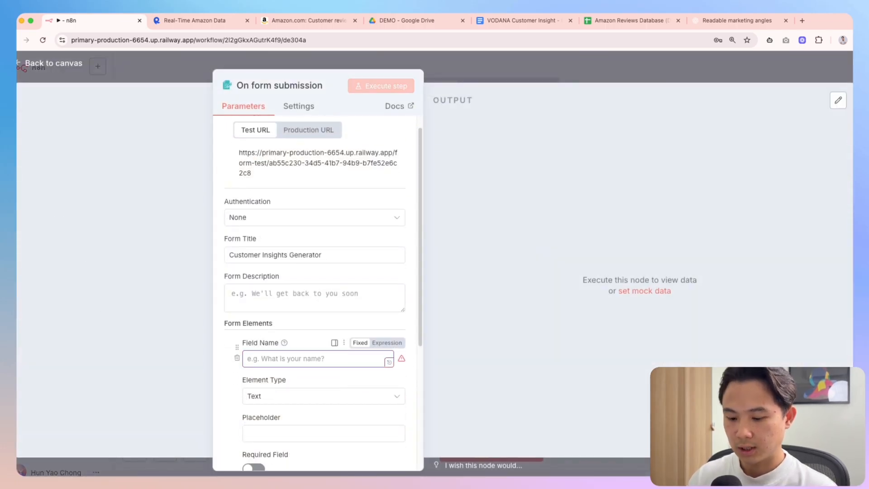
{"action": "key", "text": "BackSpace"}
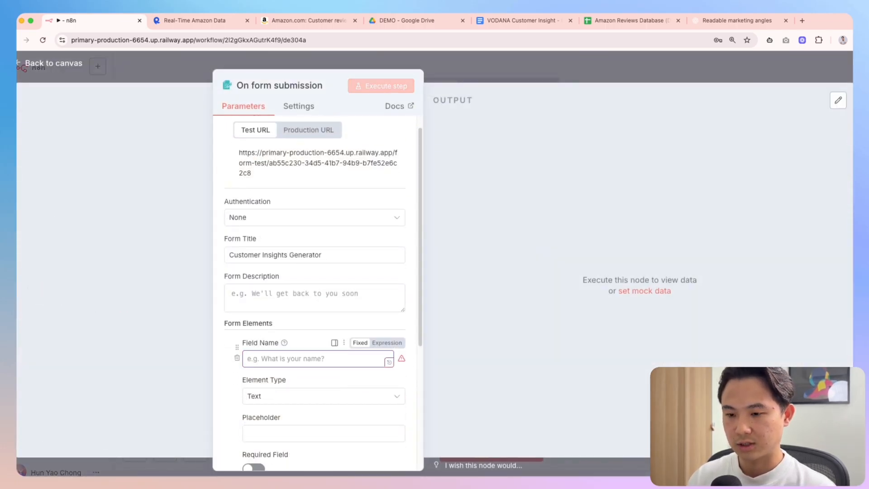
{"action": "type", "text": "Docu"}
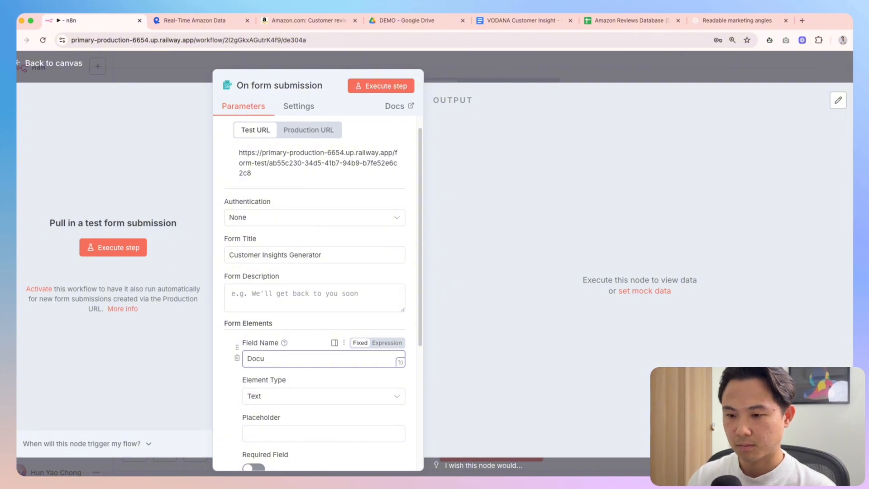
{"action": "type", "text": "emnment Name"}
{"action": "scroll", "coordinate": [299, 367], "scroll_direction": "down", "scroll_amount": 4}
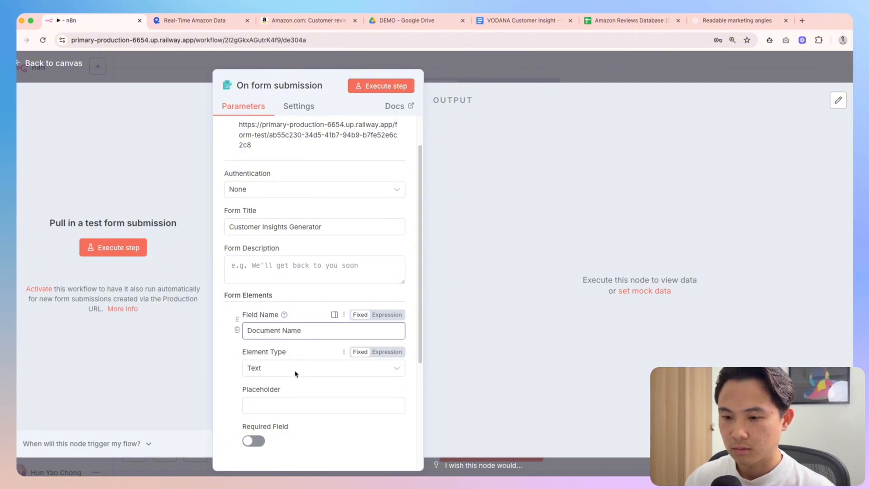
{"action": "left_click", "coordinate": [248, 397]}
{"action": "left_click", "coordinate": [320, 417]}
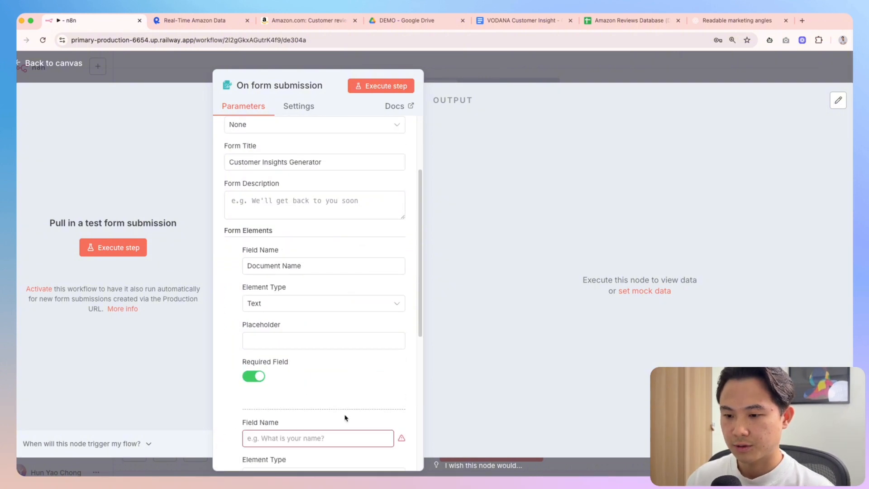
Make the second field '# of reviews to use' a required Number with placeholder 20
{"action": "scroll", "coordinate": [313, 415], "scroll_direction": "down", "scroll_amount": 1}
{"action": "type", "text": "# of reviews to use"}
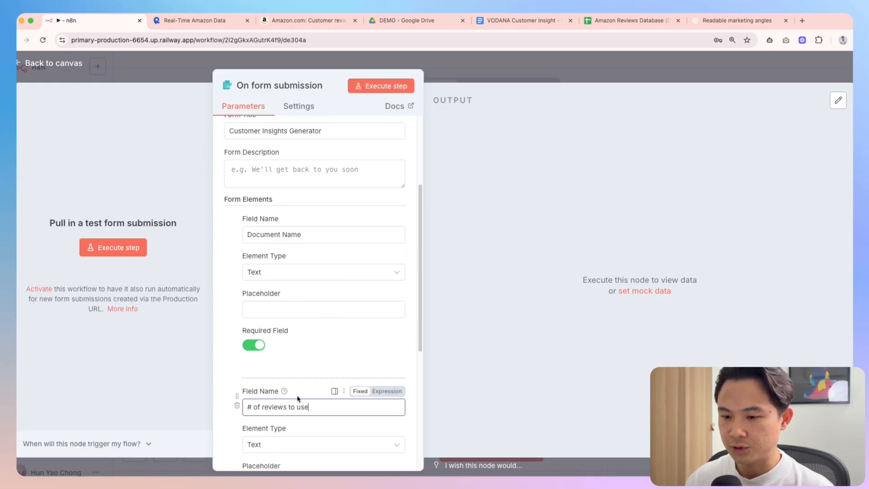
{"action": "scroll", "coordinate": [298, 398], "scroll_direction": "down", "scroll_amount": 4}
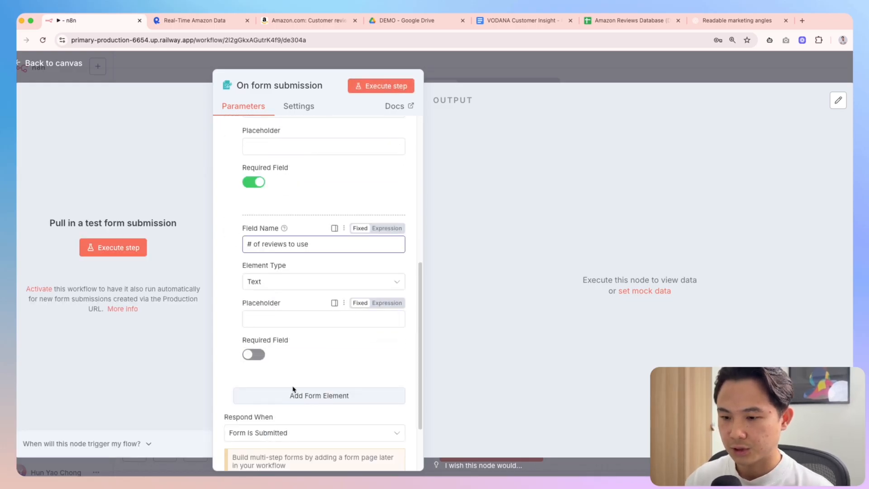
{"action": "left_click", "coordinate": [284, 283]}
{"action": "left_click", "coordinate": [272, 281]}
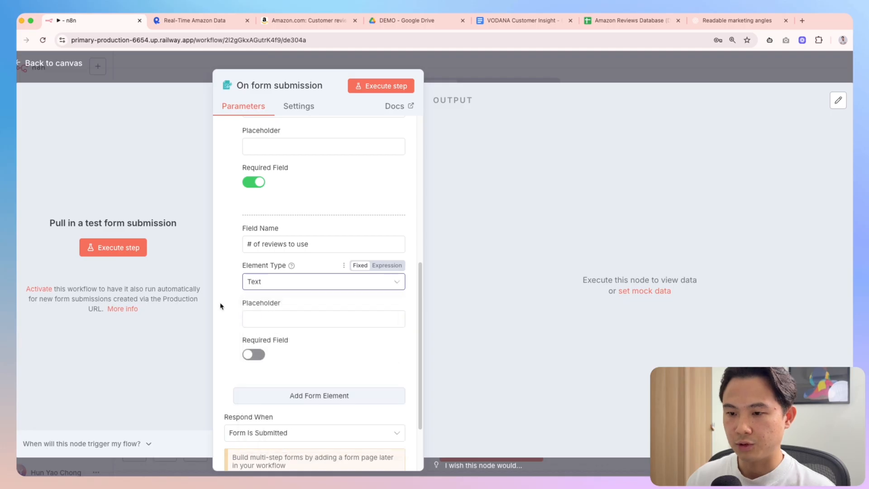
{"action": "left_click", "coordinate": [271, 281]}
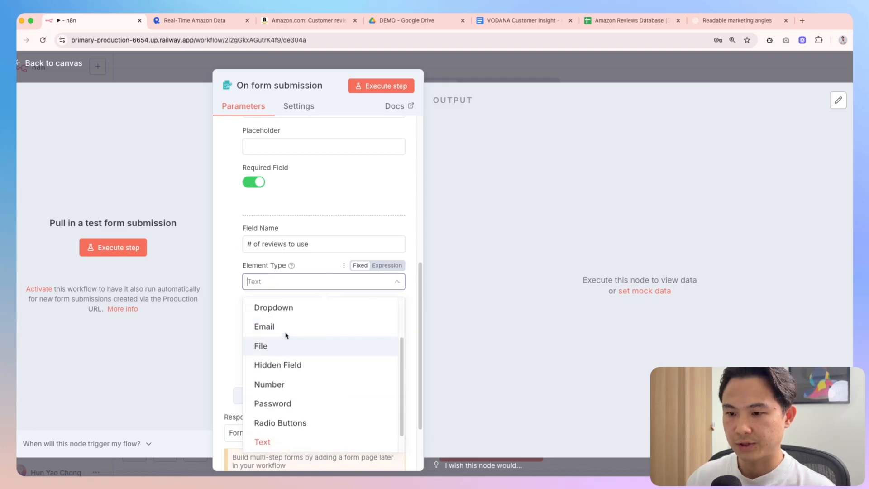
{"action": "scroll", "coordinate": [287, 381], "scroll_direction": "down", "scroll_amount": 1}
{"action": "left_click", "coordinate": [287, 376]}
{"action": "left_click", "coordinate": [252, 355]}
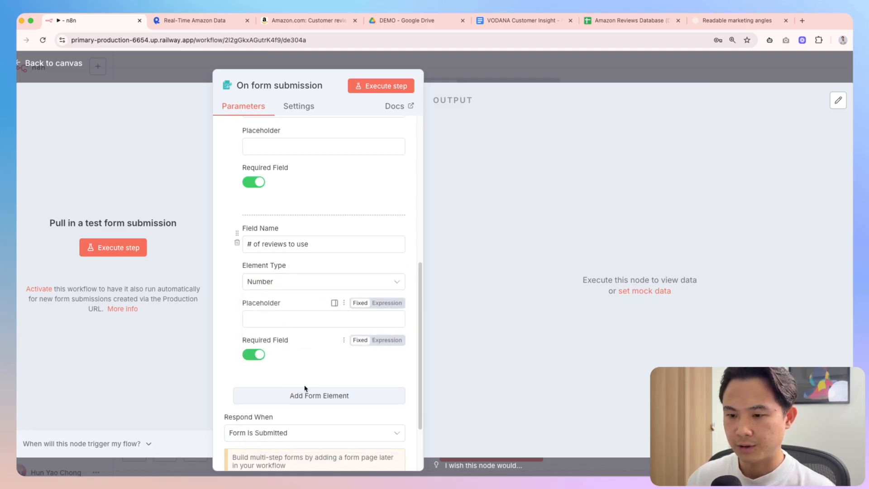
{"action": "left_click", "coordinate": [286, 322]}
{"action": "type", "text": "20"}
{"action": "left_click", "coordinate": [309, 352]}
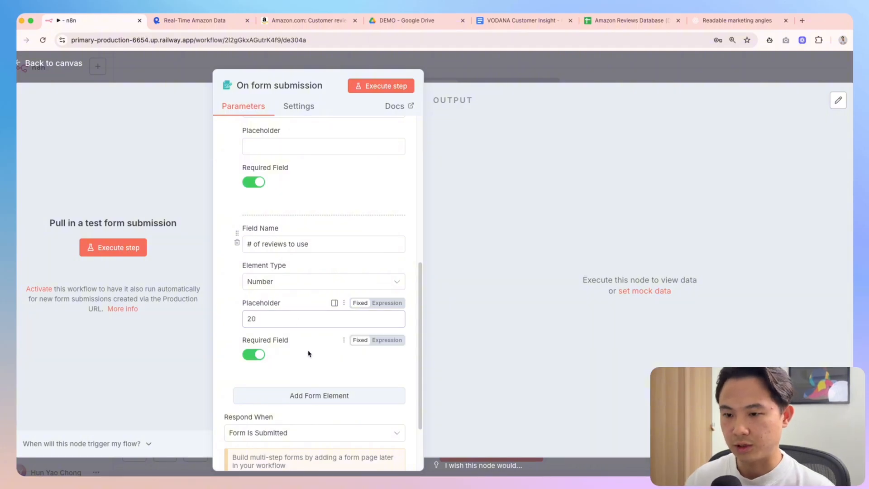
{"action": "scroll", "coordinate": [309, 352], "scroll_direction": "up", "scroll_amount": 1}
Give Document Name the placeholder 'VODANA Customer Insight' and add a third form element
{"action": "left_click", "coordinate": [294, 195]}
{"action": "scroll", "coordinate": [322, 260], "scroll_direction": "up", "scroll_amount": 1}
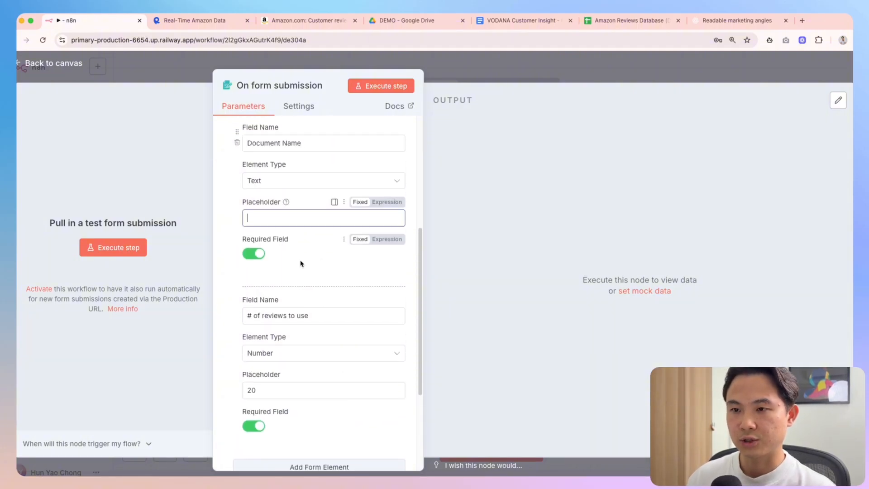
{"action": "type", "text": "Example"}
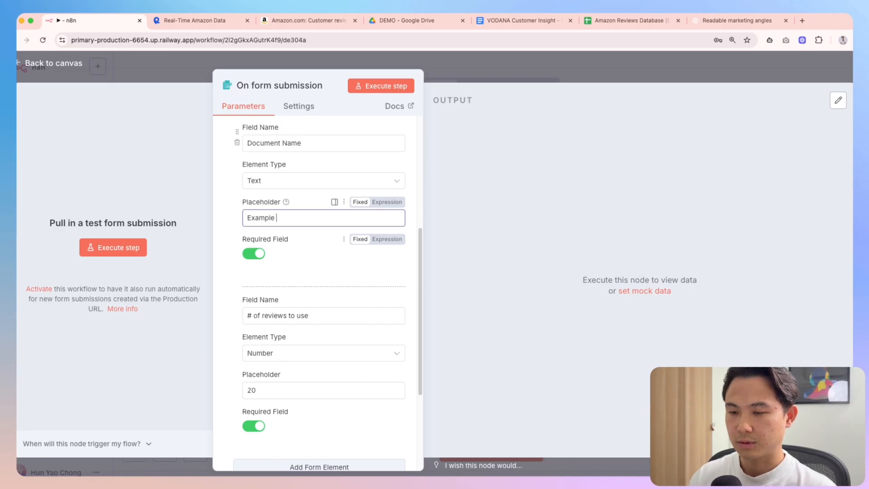
{"action": "key", "text": "ctrl+a"}
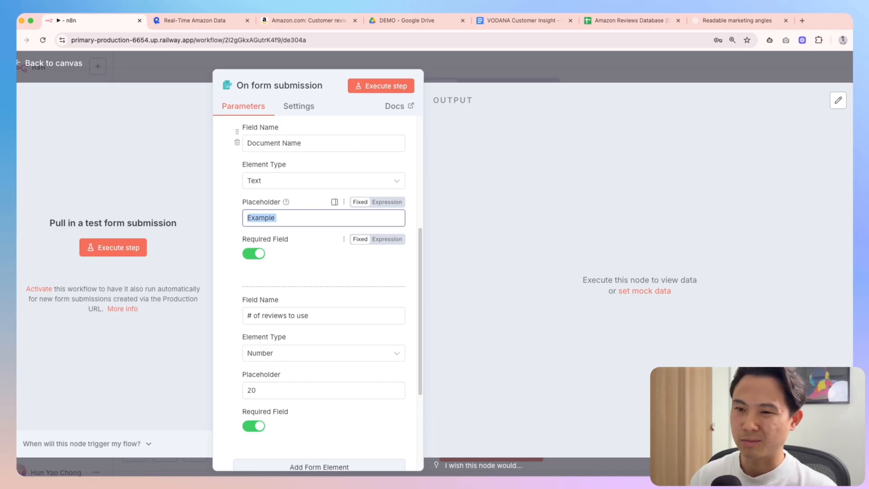
{"action": "key", "text": "BackSpace"}
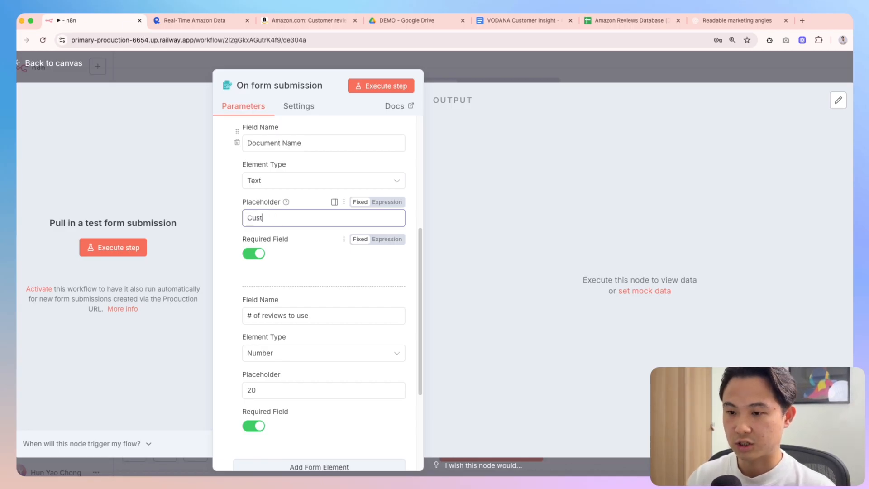
{"action": "type", "text": "VODANA CUSTOM"}
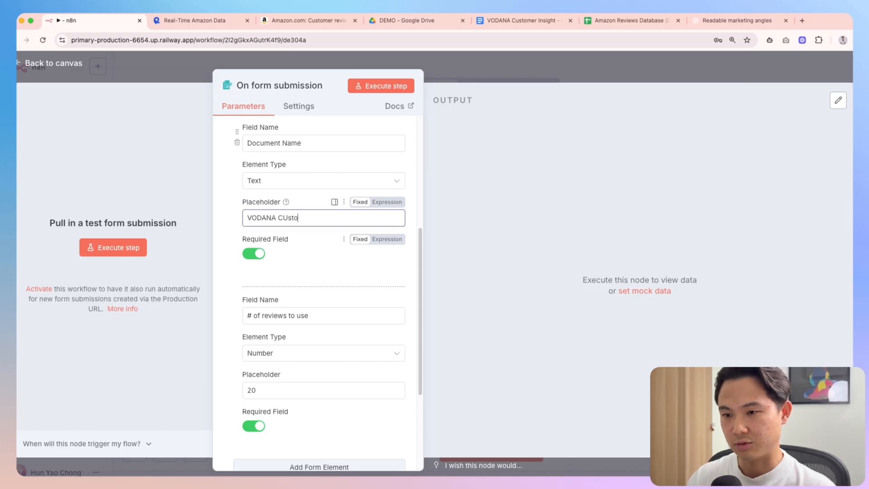
{"action": "key", "text": "BackSpace"}
{"action": "key", "text": "BackSpace"}
{"action": "key", "text": "BackSpace"}
{"action": "key", "text": "BackSpace"}
{"action": "type", "text": "stomer"}
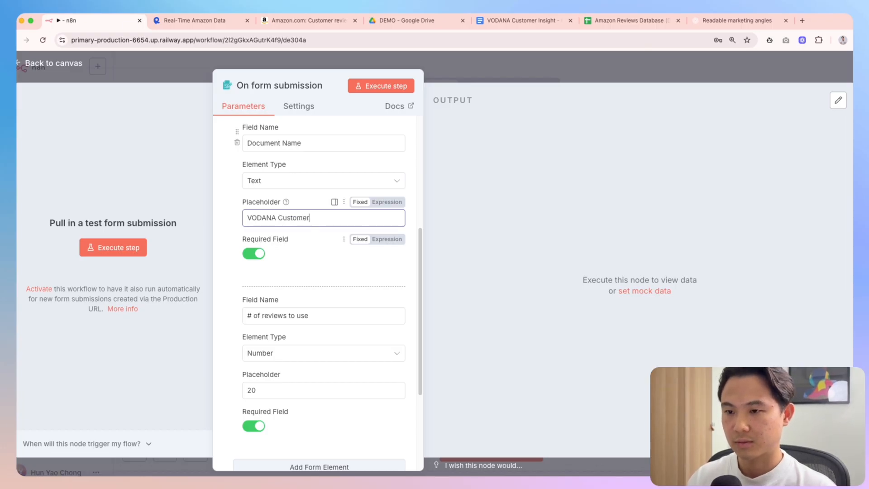
{"action": "type", "text": " Insights"}
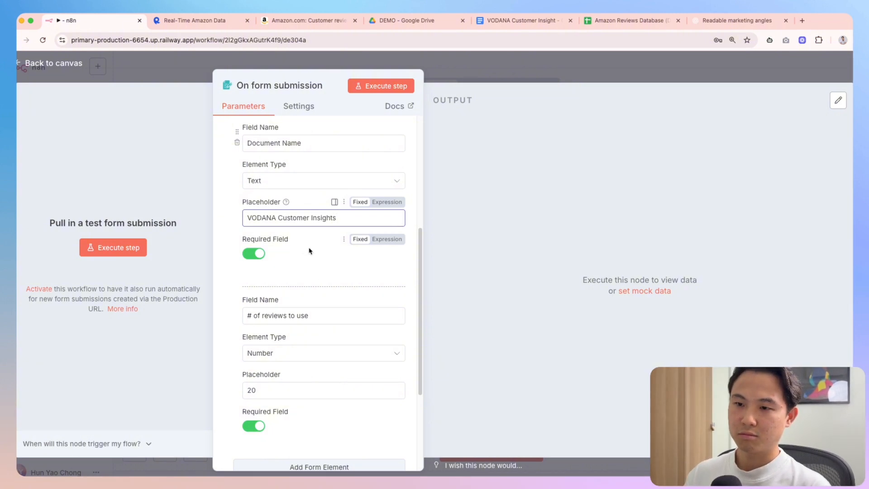
{"action": "scroll", "coordinate": [295, 256], "scroll_direction": "down", "scroll_amount": 5}
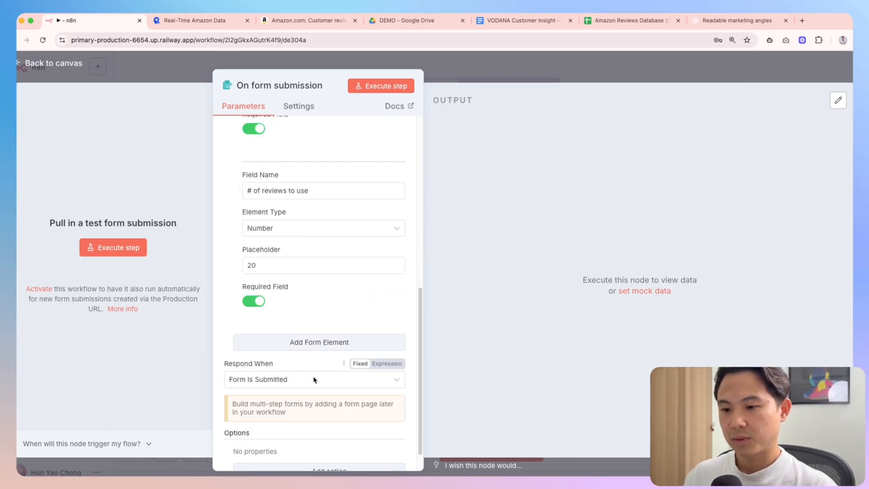
{"action": "left_click", "coordinate": [317, 342]}
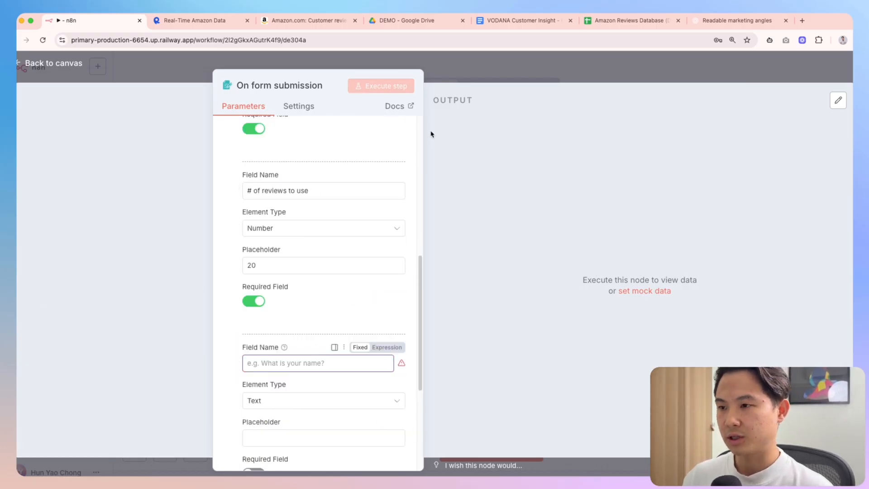
Keep the new field's type as Text and name it 'Reviews Database Tab URL'
{"action": "left_click", "coordinate": [552, 81]}
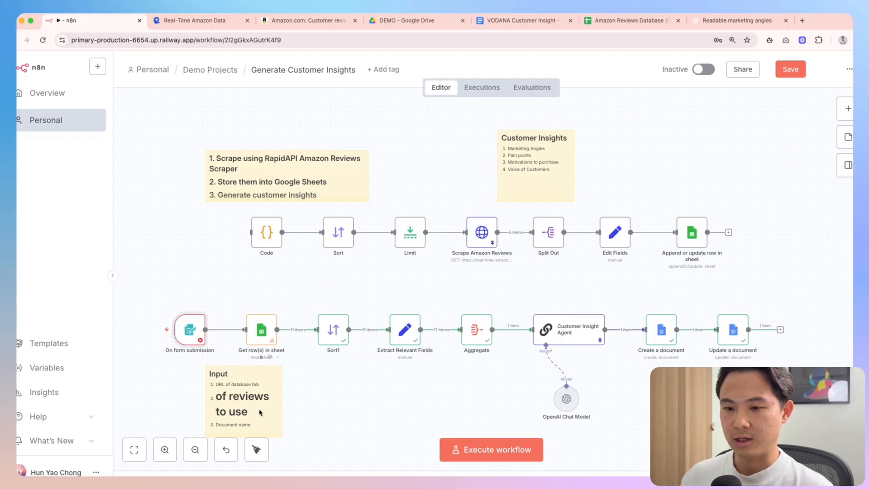
{"action": "double_click", "coordinate": [190, 330]}
{"action": "scroll", "coordinate": [299, 272], "scroll_direction": "down", "scroll_amount": 10}
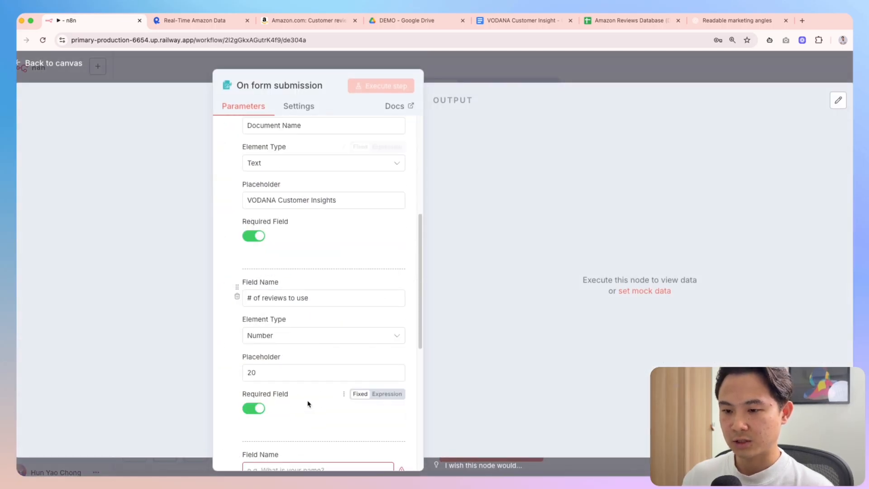
{"action": "left_click", "coordinate": [282, 236]}
{"action": "scroll", "coordinate": [312, 313], "scroll_direction": "down", "scroll_amount": 3}
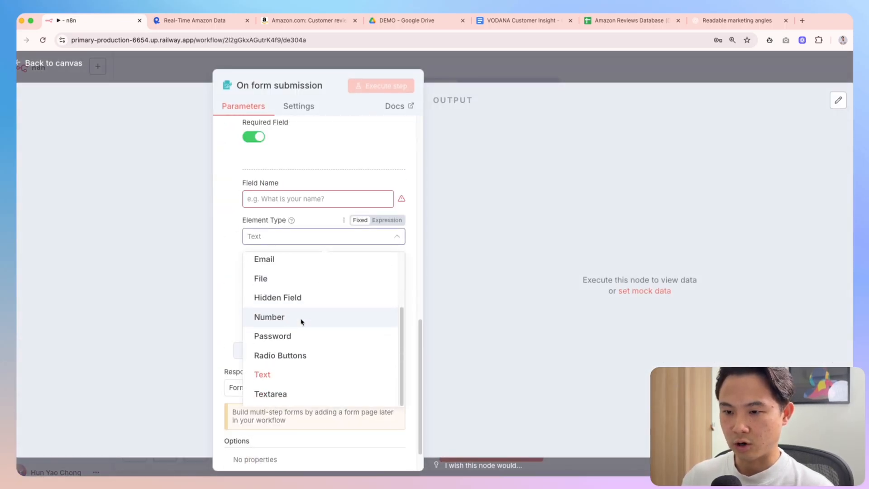
{"action": "scroll", "coordinate": [304, 356], "scroll_direction": "down", "scroll_amount": 1}
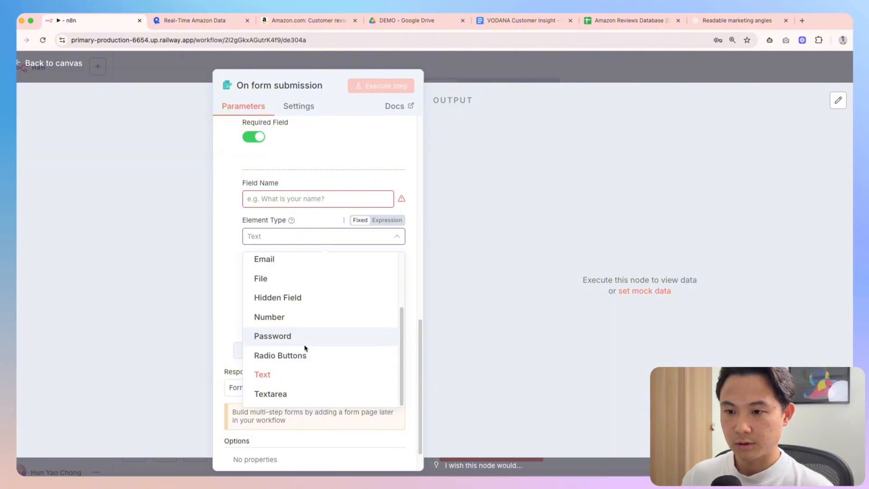
{"action": "scroll", "coordinate": [305, 350], "scroll_direction": "up", "scroll_amount": 3}
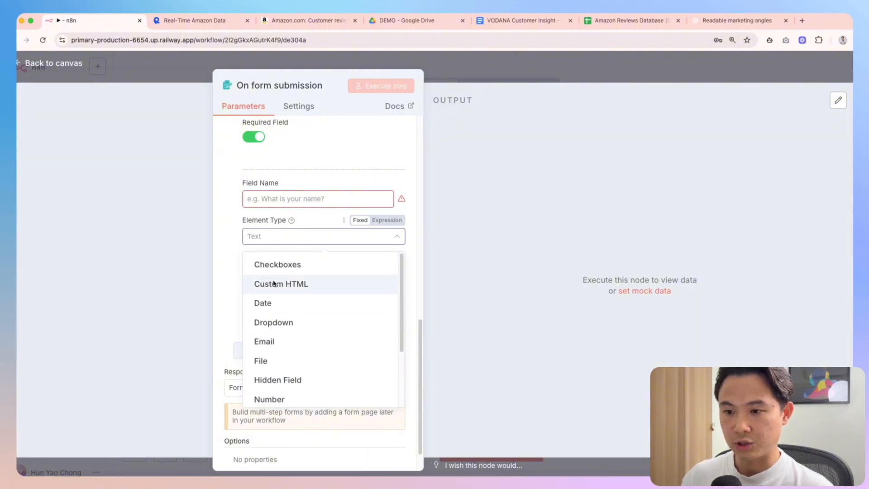
{"action": "left_click", "coordinate": [235, 278]}
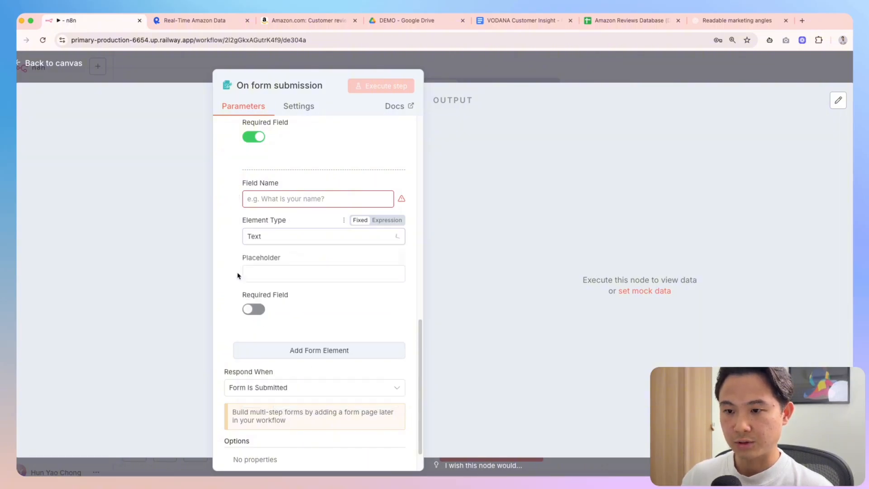
{"action": "left_click", "coordinate": [325, 199]}
{"action": "type", "text": "Rev"}
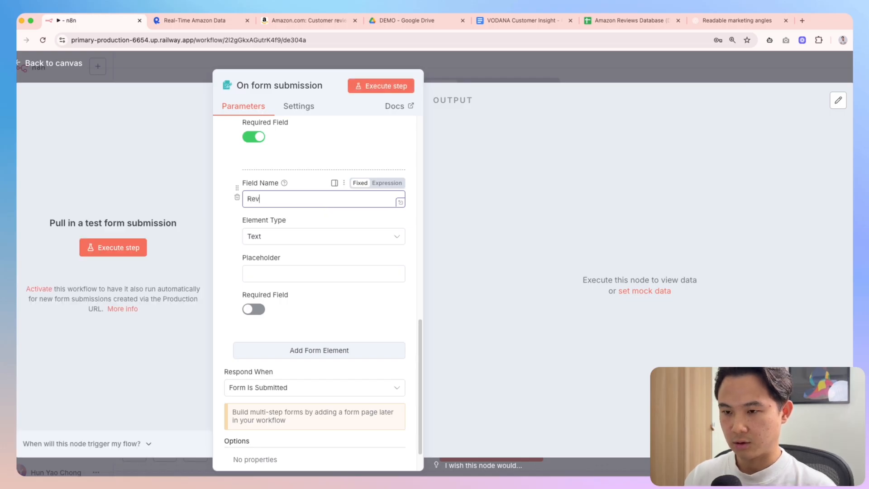
{"action": "key", "text": "BackSpace"}
{"action": "key", "text": "BackSpace"}
{"action": "key", "text": "BackSpace"}
{"action": "type", "text": "Reviews Database URL"}
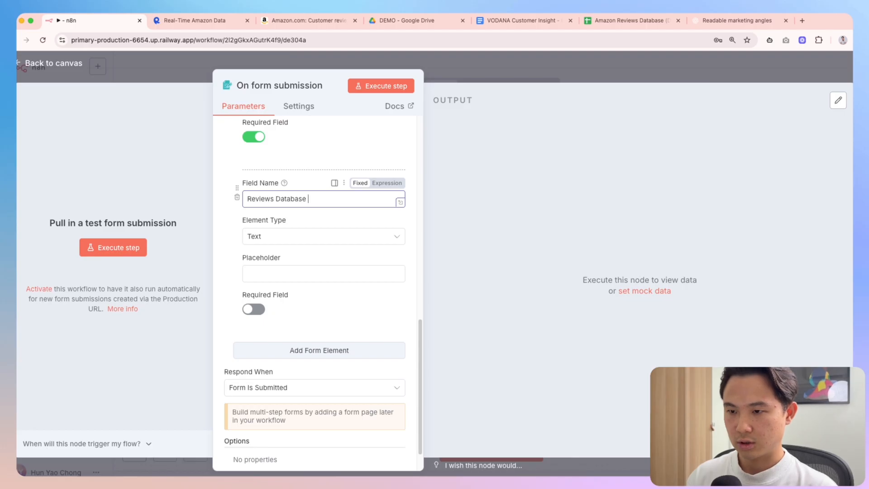
{"action": "key", "text": "alt+shift+Left"}
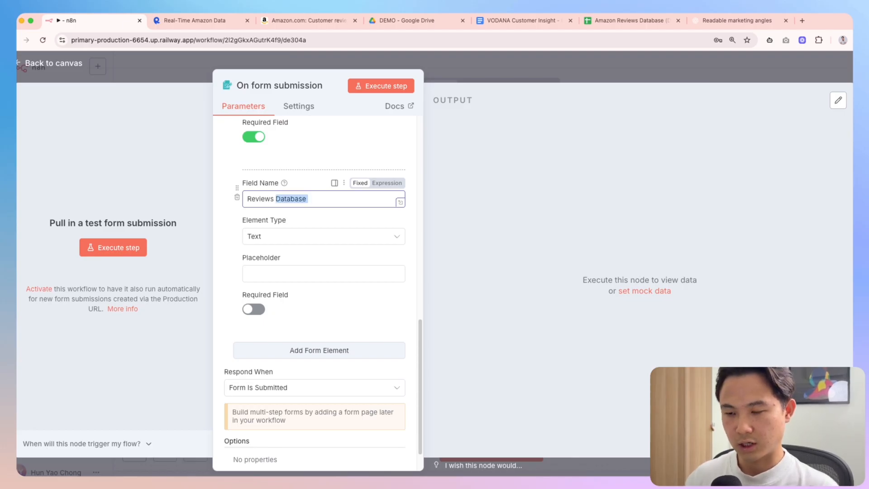
{"action": "key", "text": "Right"}
{"action": "type", "text": "Tab U"}
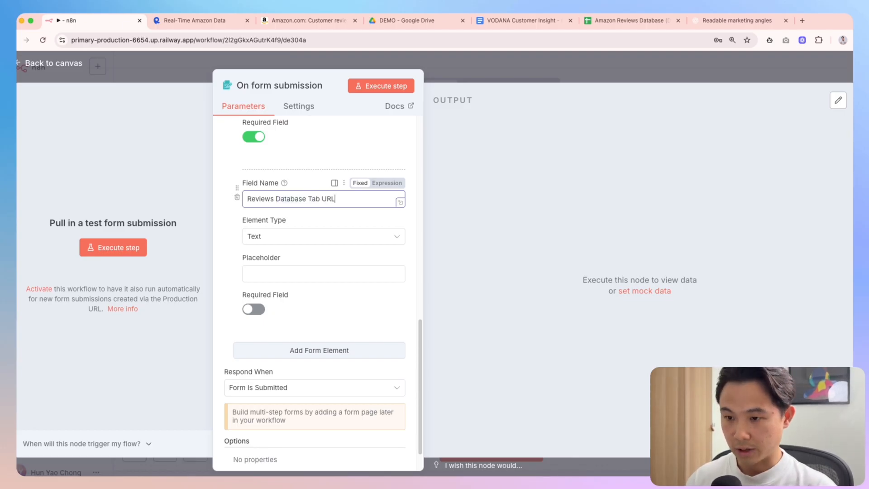
Paste the reviews sheet's web address as the field's placeholder and make it required
{"action": "left_click", "coordinate": [629, 20]}
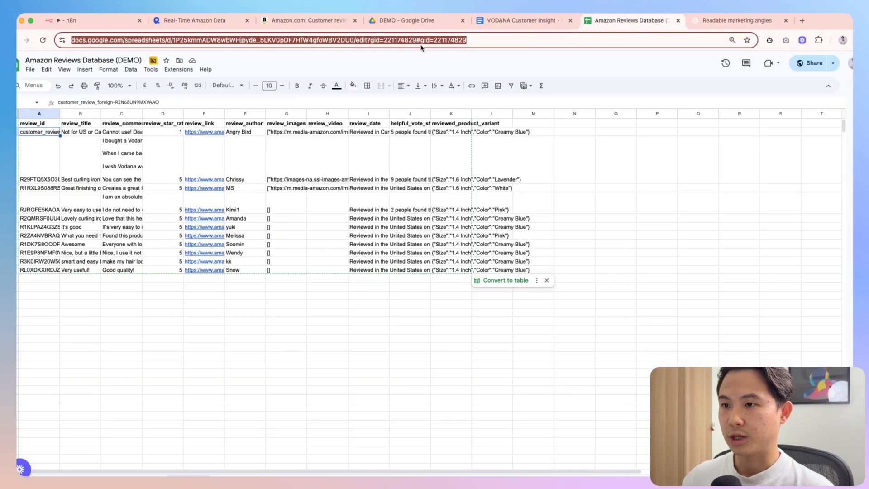
{"action": "key", "text": "ctrl+c"}
{"action": "left_click", "coordinate": [90, 20]}
{"action": "left_click", "coordinate": [317, 273]}
{"action": "key", "text": "ctrl+v"}
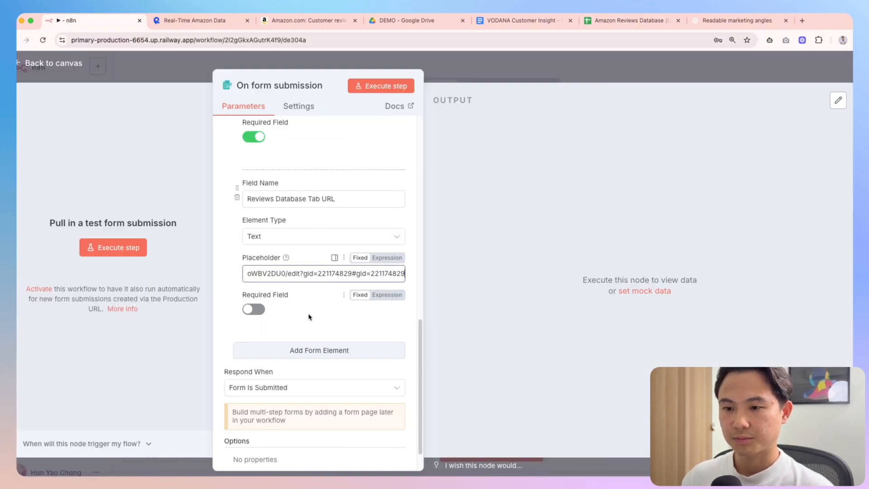
{"action": "left_click", "coordinate": [257, 310]}
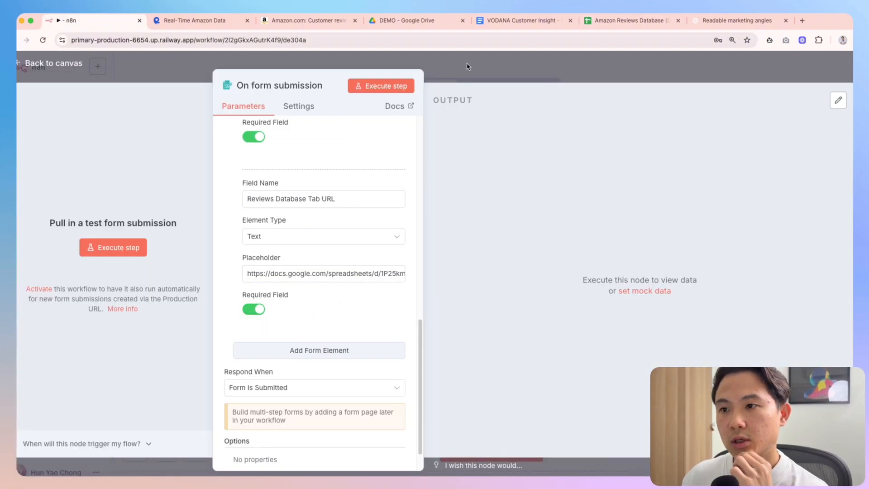
{"action": "left_click", "coordinate": [467, 67]}
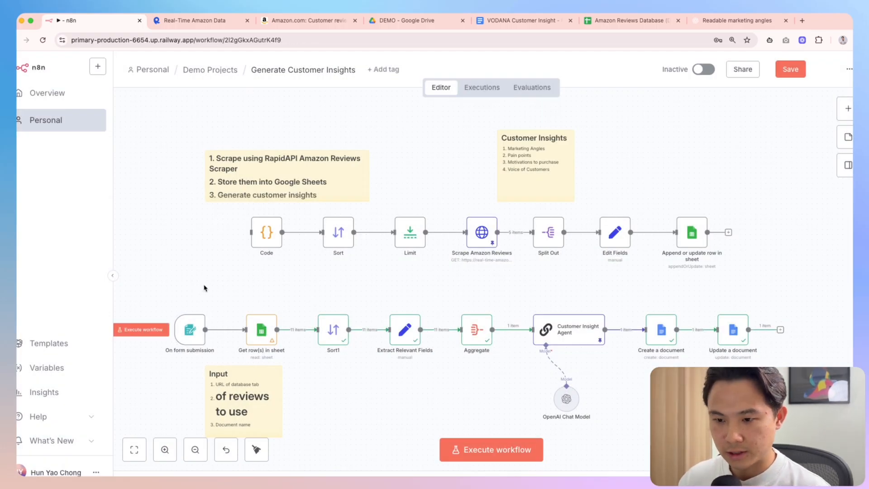
Run the workflow and fill the test form with document name 'Test' and 10 reviews
{"action": "double_click", "coordinate": [261, 330]}
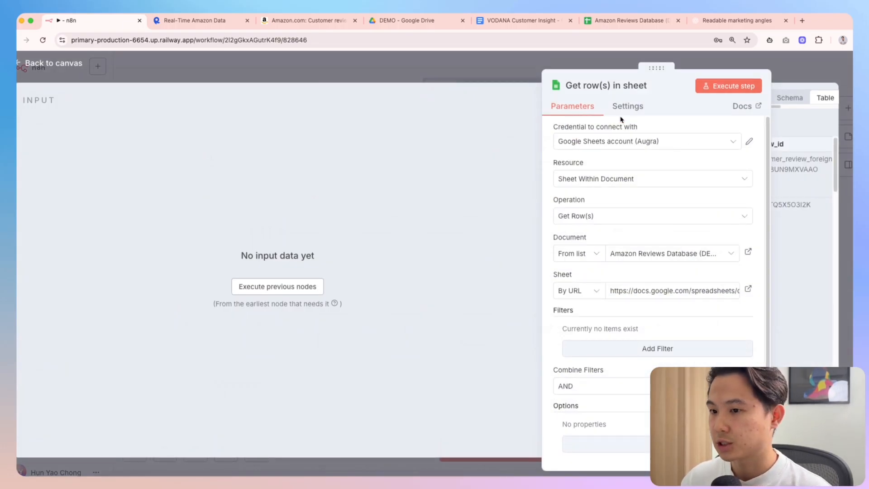
{"action": "key", "text": "Escape"}
{"action": "left_click", "coordinate": [483, 460]}
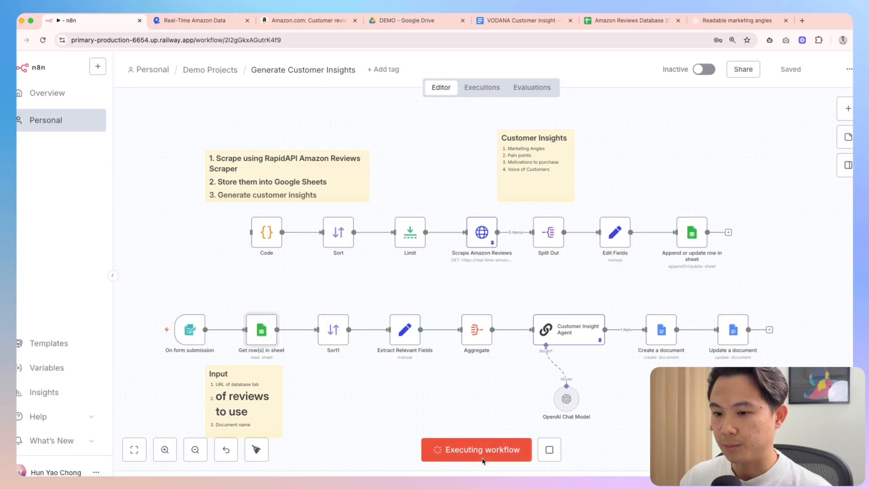
{"action": "left_click_drag", "start_coordinate": [192, 58], "coordinate": [321, 86]}
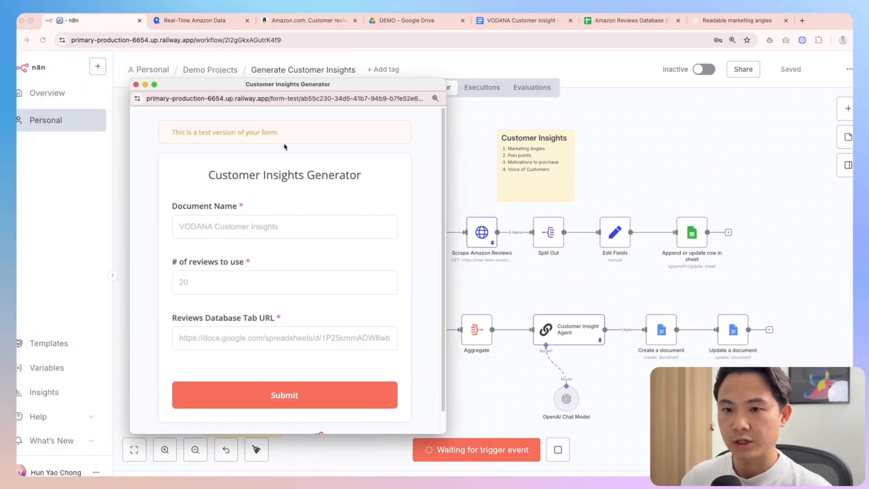
{"action": "left_click", "coordinate": [241, 226]}
{"action": "type", "text": "Test"}
{"action": "left_click", "coordinate": [220, 283]}
{"action": "type", "text": "10"}
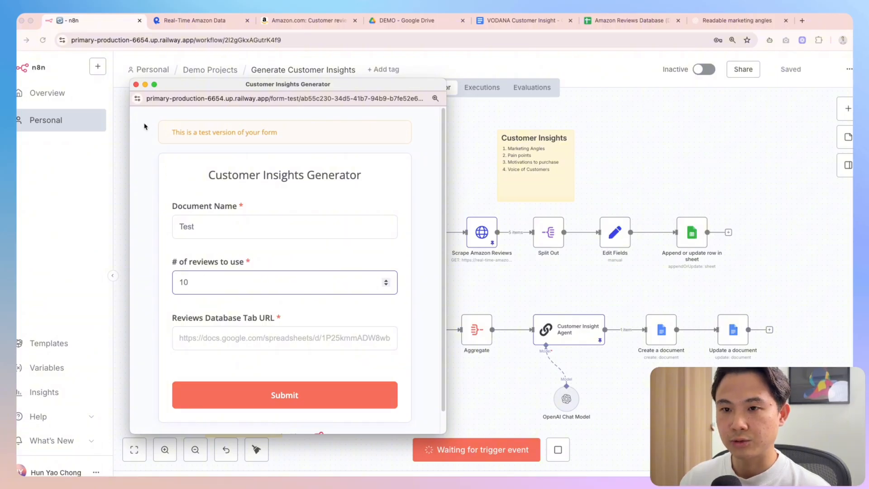
Close the test form, stop listening for submissions, and reopen the On form submission settings
{"action": "left_click", "coordinate": [136, 84]}
{"action": "double_click", "coordinate": [192, 333]}
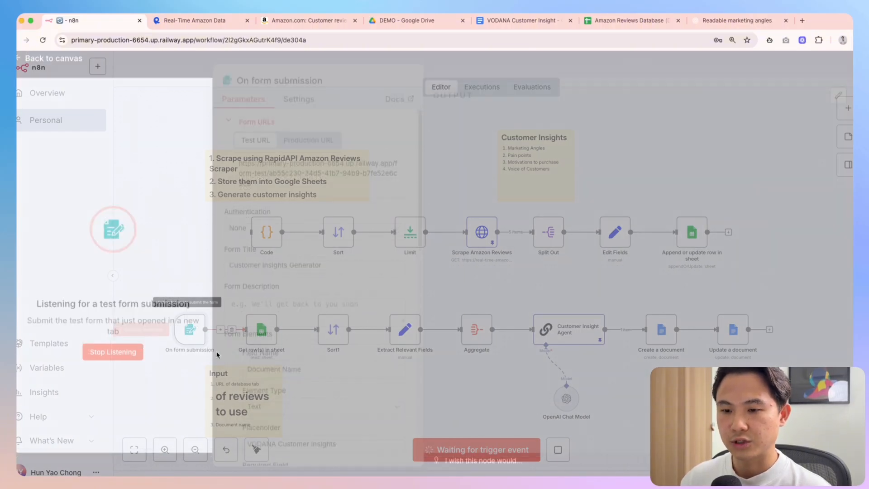
{"action": "left_click", "coordinate": [112, 353]}
{"action": "key", "text": "Escape"}
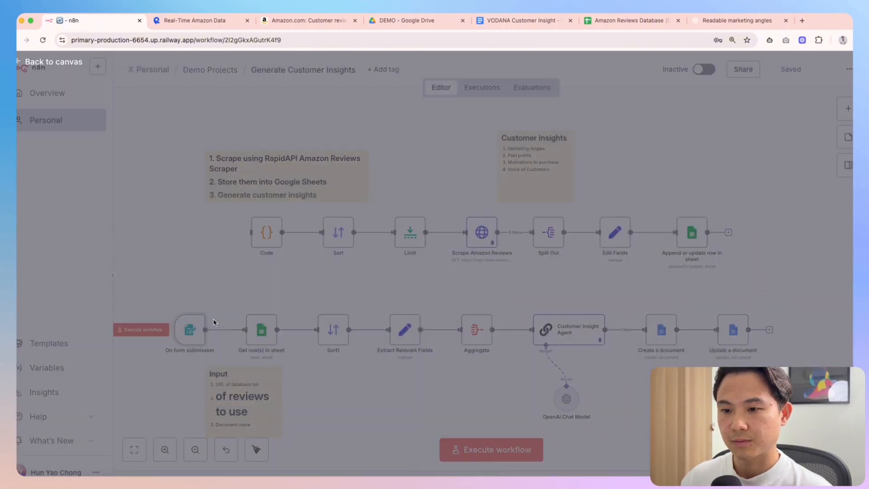
{"action": "double_click", "coordinate": [190, 331]}
{"action": "scroll", "coordinate": [308, 341], "scroll_direction": "down", "scroll_amount": 2}
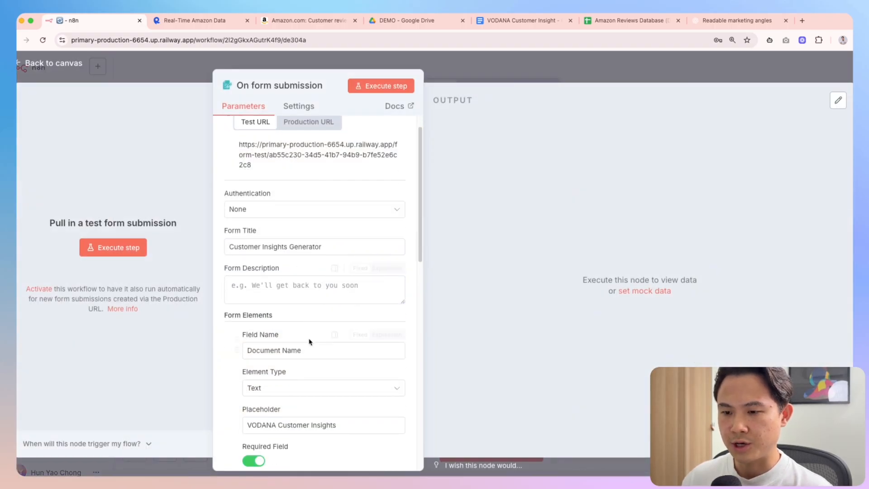
{"action": "scroll", "coordinate": [310, 342], "scroll_direction": "down", "scroll_amount": 5}
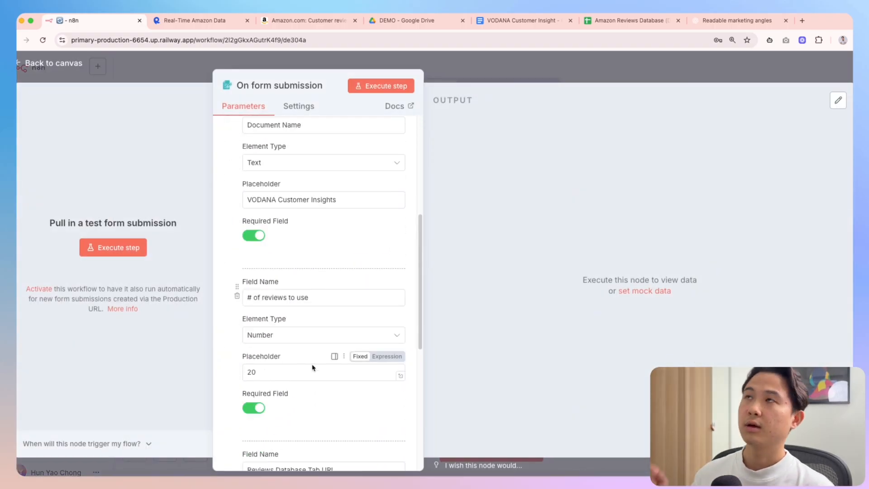
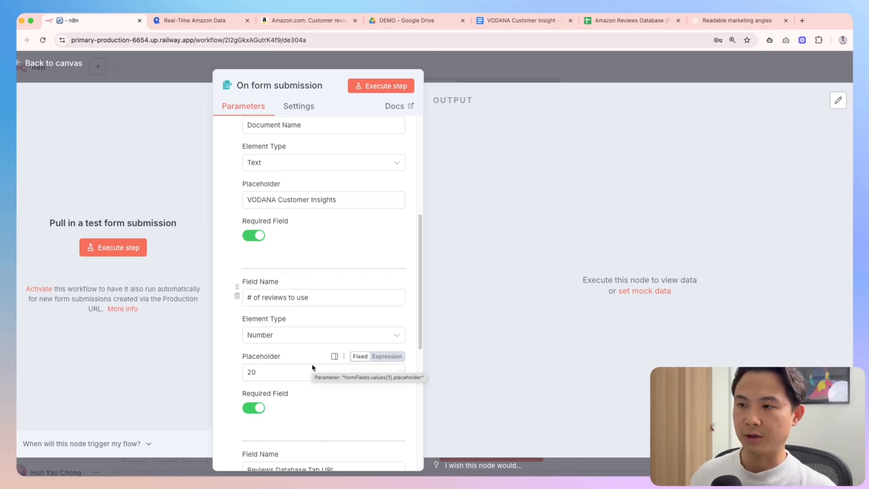
Make the '# of reviews to use' field optional and save the workflow
{"action": "left_click", "coordinate": [252, 408]}
{"action": "left_click", "coordinate": [492, 69]}
{"action": "key", "text": "super+s"}
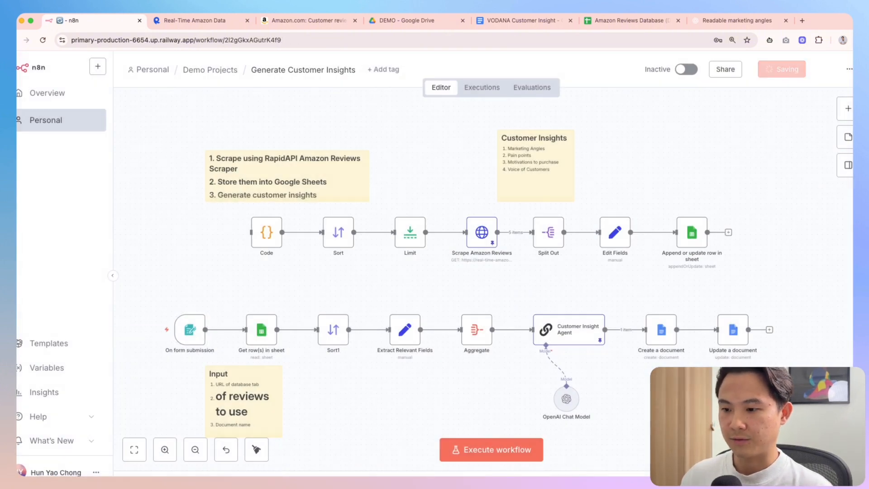
Start a test run and enter document name 'Test' and 10 reviews in the form
{"action": "left_click", "coordinate": [512, 449]}
{"action": "left_click", "coordinate": [165, 203]}
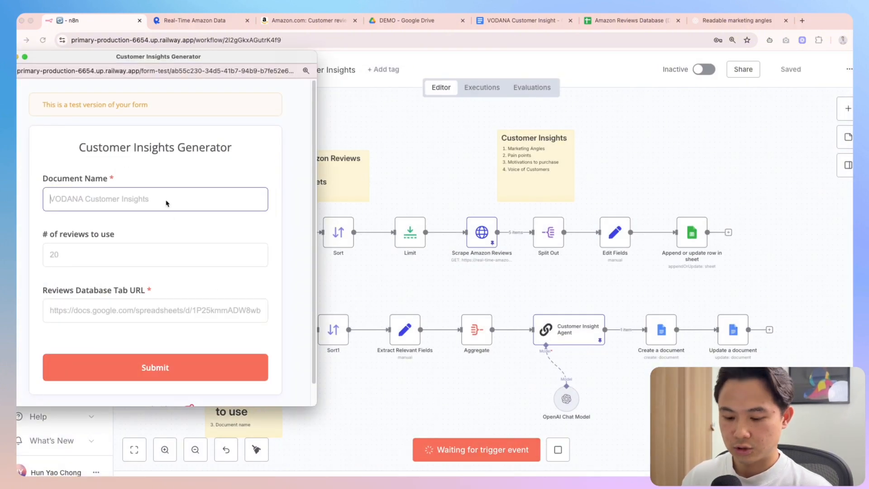
{"action": "type", "text": "Test"}
{"action": "left_click", "coordinate": [121, 256]}
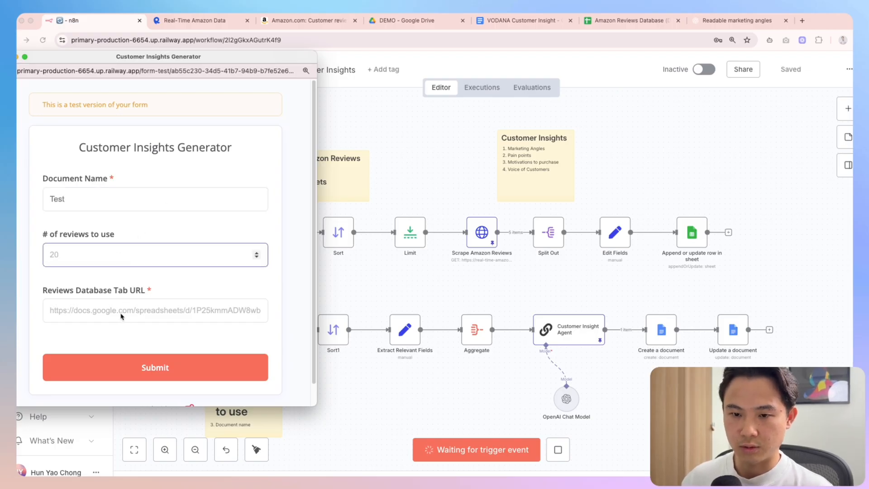
{"action": "type", "text": "10"}
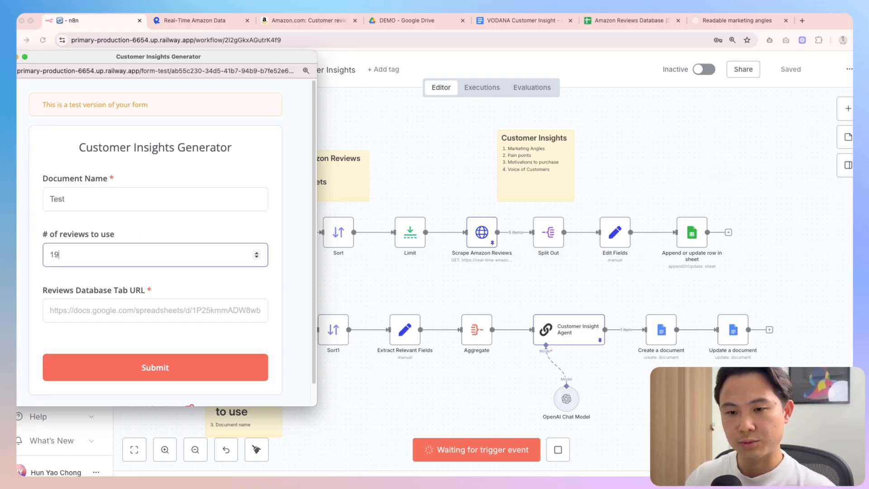
{"action": "left_click", "coordinate": [134, 317]}
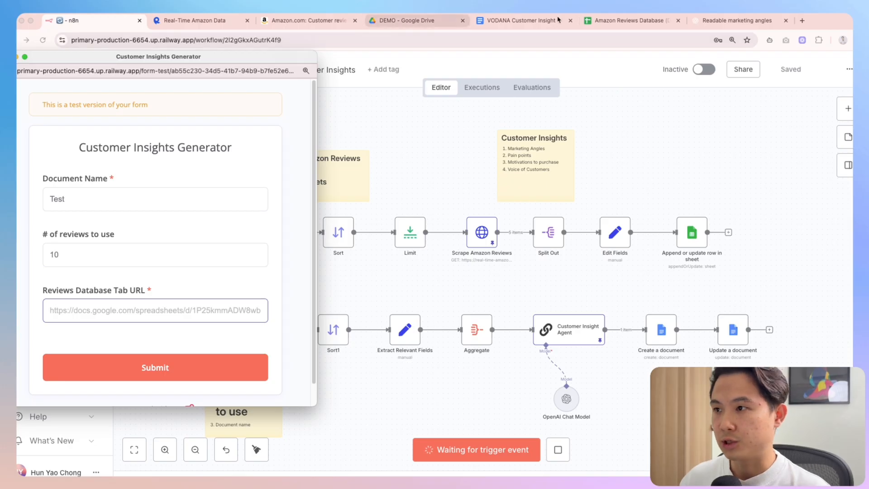
Check the Amazon Reviews Database sheet's general access and copy its URL
{"action": "left_click", "coordinate": [630, 20]}
{"action": "left_click", "coordinate": [815, 67]}
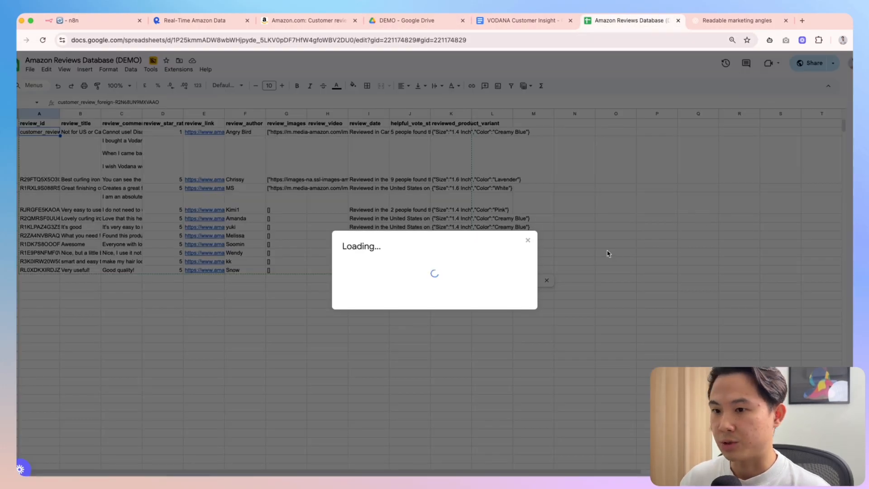
{"action": "left_click", "coordinate": [389, 309]}
{"action": "left_click", "coordinate": [635, 404]}
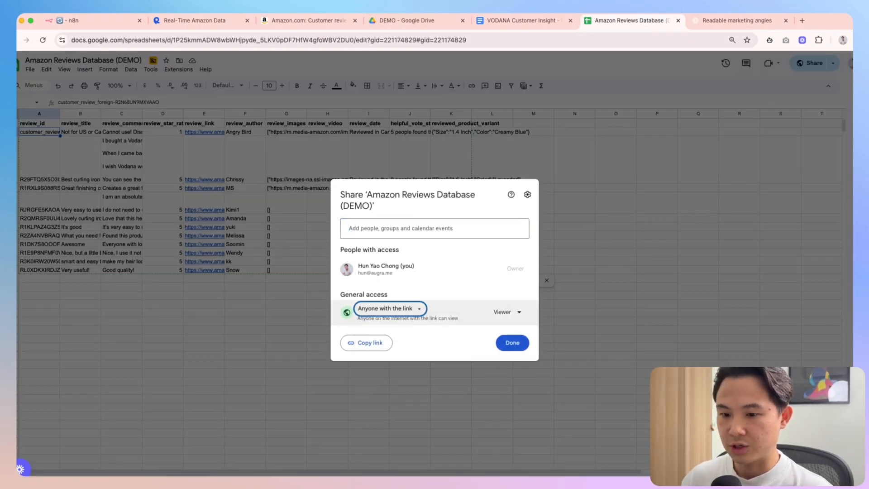
{"action": "left_click", "coordinate": [504, 346]}
{"action": "left_click", "coordinate": [259, 40]}
Paste the sheet URL into Reviews Database Tab URL and submit the test form
{"action": "left_click", "coordinate": [113, 20]}
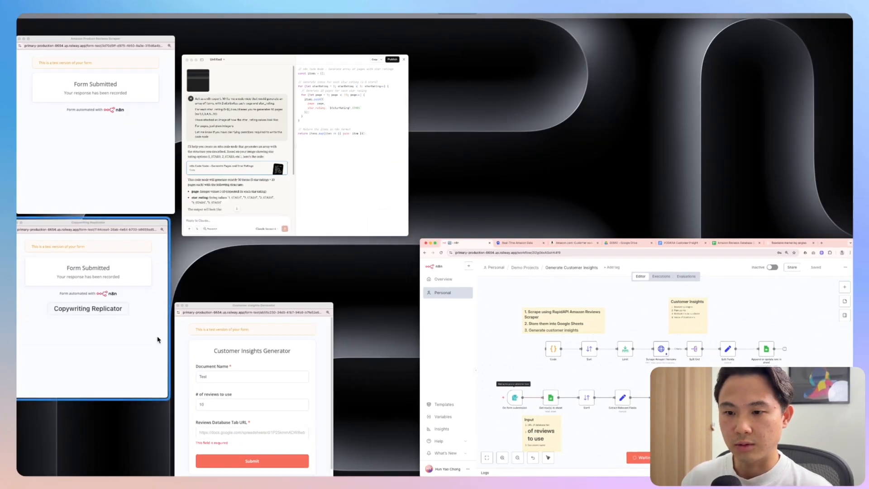
{"action": "left_click", "coordinate": [223, 385]}
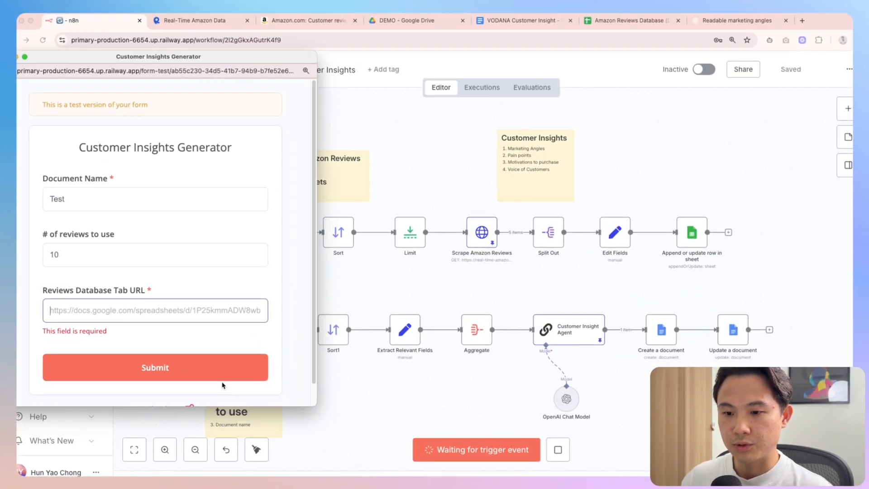
{"action": "left_click", "coordinate": [138, 304]}
{"action": "key", "text": "super+v"}
{"action": "left_click", "coordinate": [149, 374]}
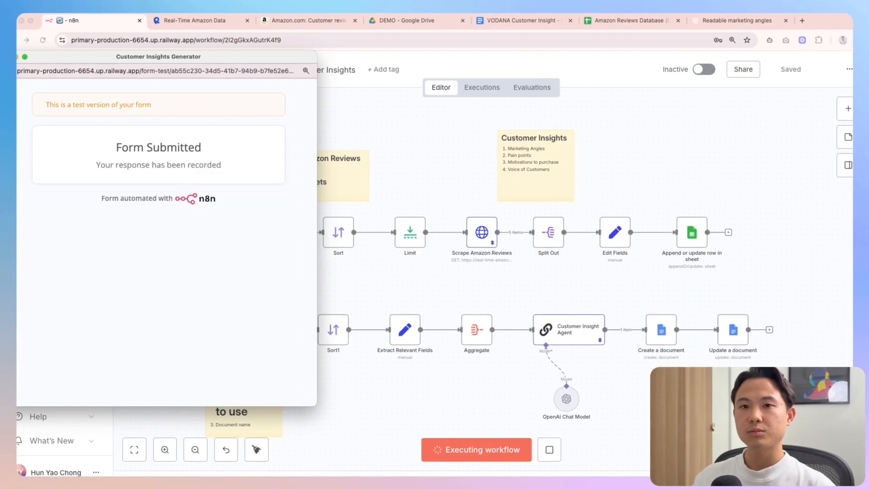
{"action": "left_click", "coordinate": [7, 56]}
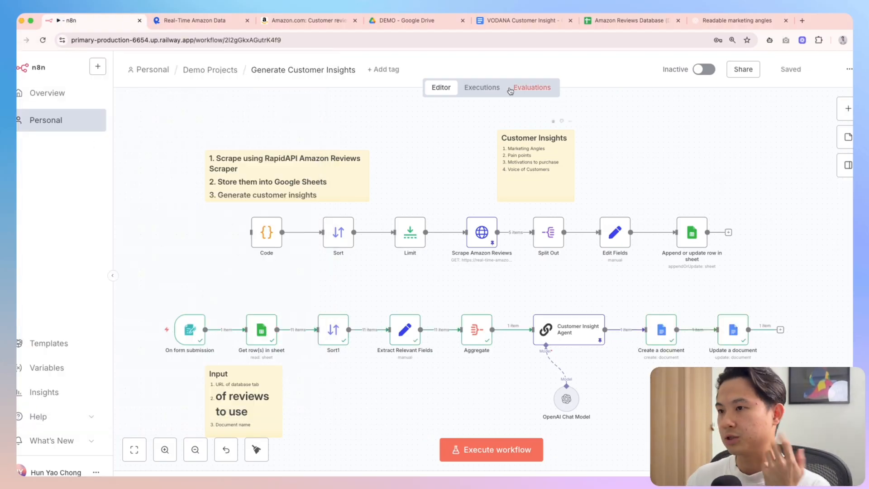
Replace Get row(s) in sheet's hard-coded Sheet URL with an expression mapped from Reviews Database Tab URL
{"action": "left_click", "coordinate": [433, 22]}
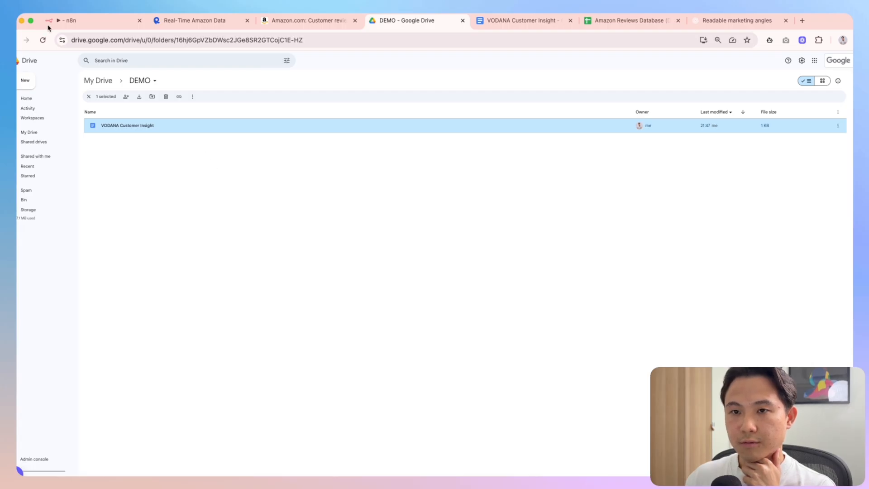
{"action": "left_click", "coordinate": [49, 23]}
{"action": "double_click", "coordinate": [262, 330]}
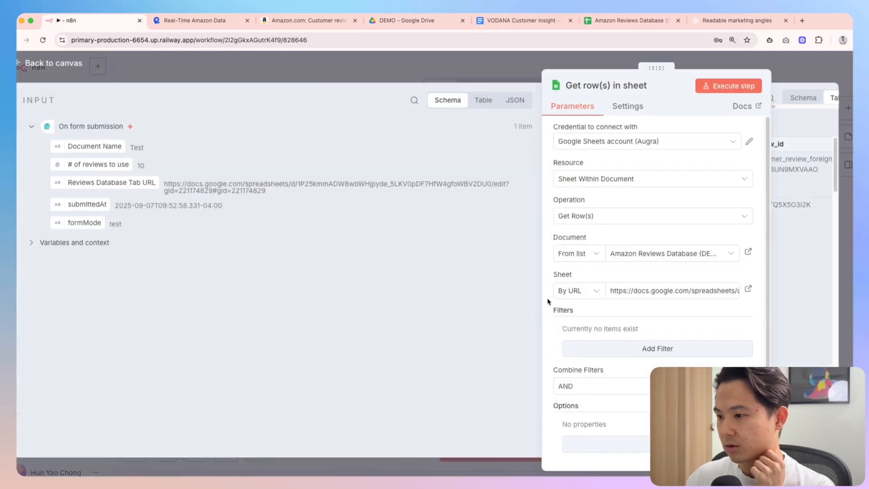
{"action": "left_click", "coordinate": [659, 293]}
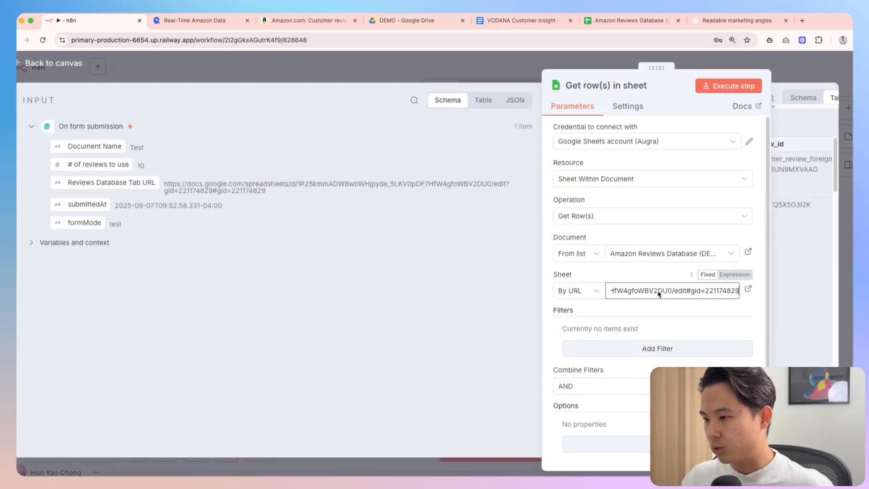
{"action": "left_click", "coordinate": [734, 275]}
{"action": "key", "text": "ctrl+a"}
{"action": "key", "text": "BackSpace"}
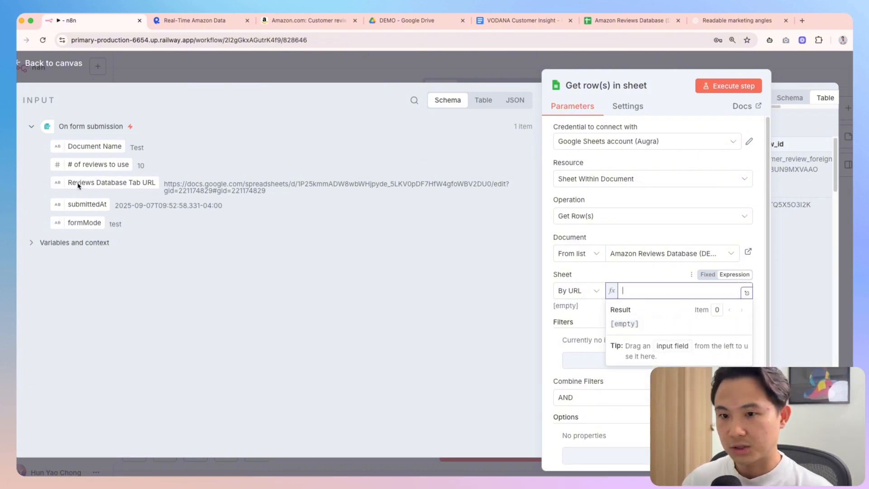
{"action": "left_click_drag", "start_coordinate": [76, 187], "coordinate": [618, 292]}
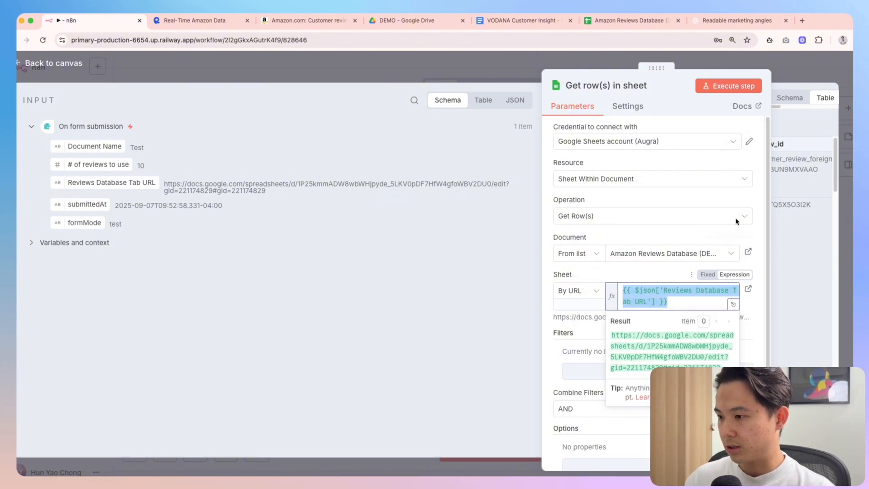
{"action": "left_click", "coordinate": [805, 77]}
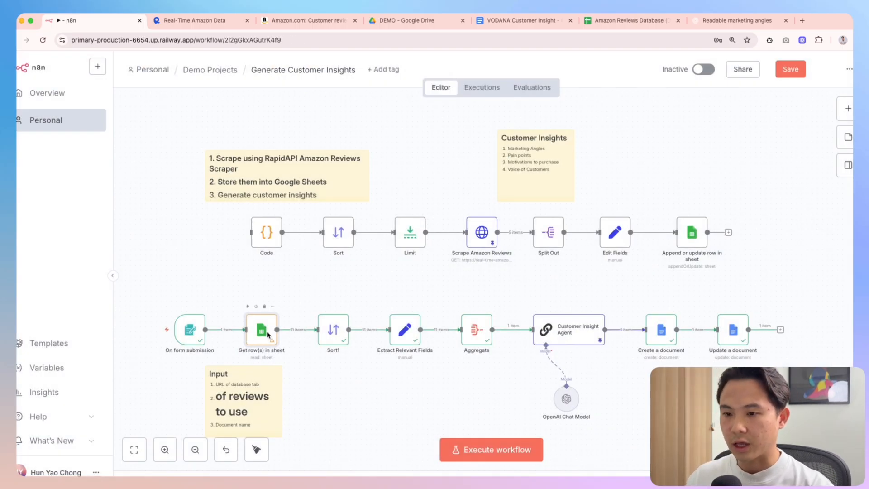
Rename Get row(s) in sheet to 'Get Amazon Reviews' and Sort1 to 'Randomize'
{"action": "key", "text": "F2"}
{"action": "type", "text": "Get"}
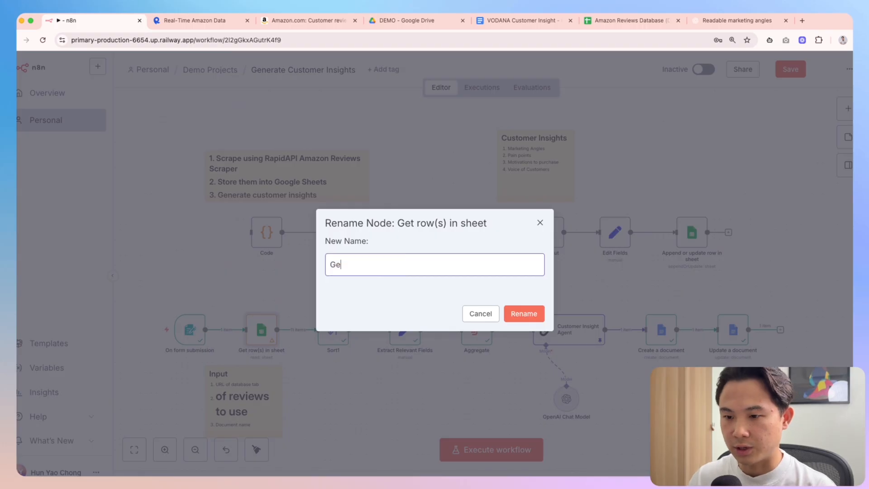
{"action": "key", "text": "BackSpace"}
{"action": "key", "text": "BackSpace"}
{"action": "key", "text": "BackSpace"}
{"action": "type", "text": "Get "}
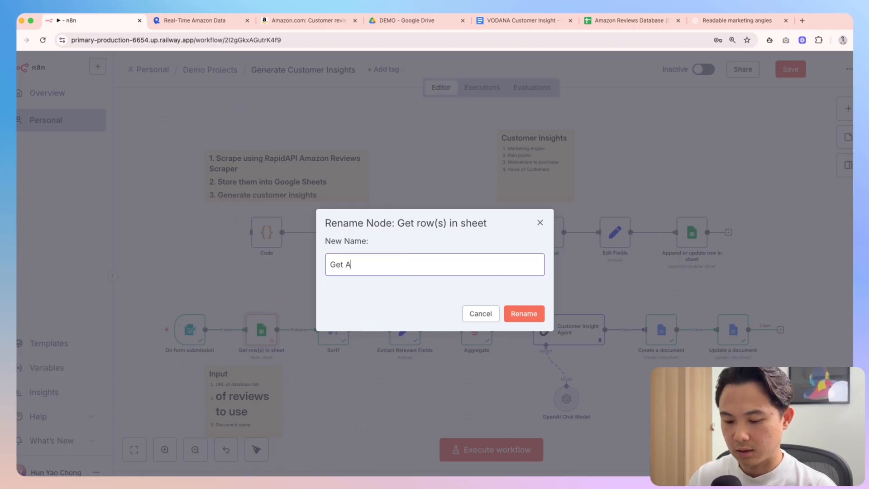
{"action": "type", "text": "Amazon Reviews"}
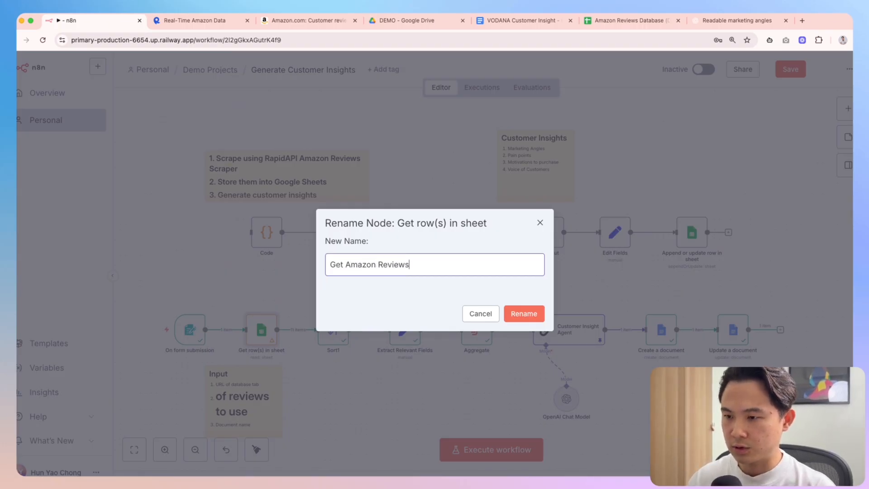
{"action": "left_click", "coordinate": [524, 317]}
{"action": "left_click", "coordinate": [344, 336]}
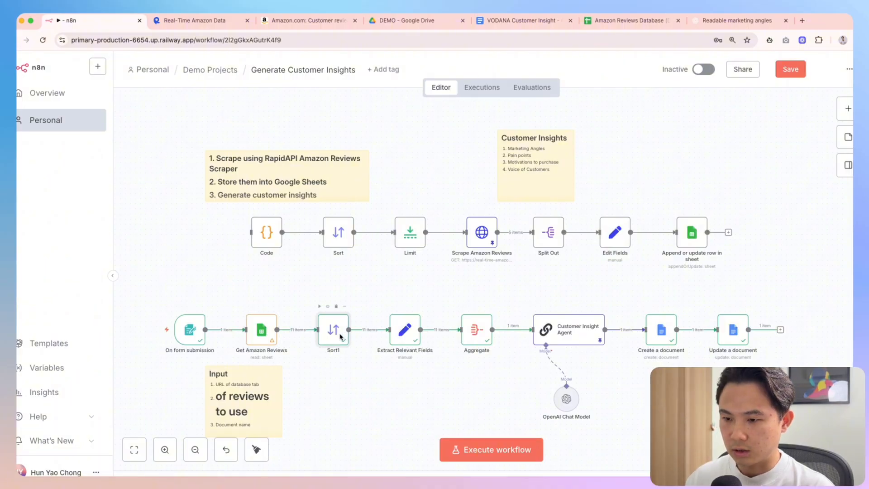
{"action": "key", "text": "F2"}
{"action": "type", "text": "Randomize"}
{"action": "key", "text": "Return"}
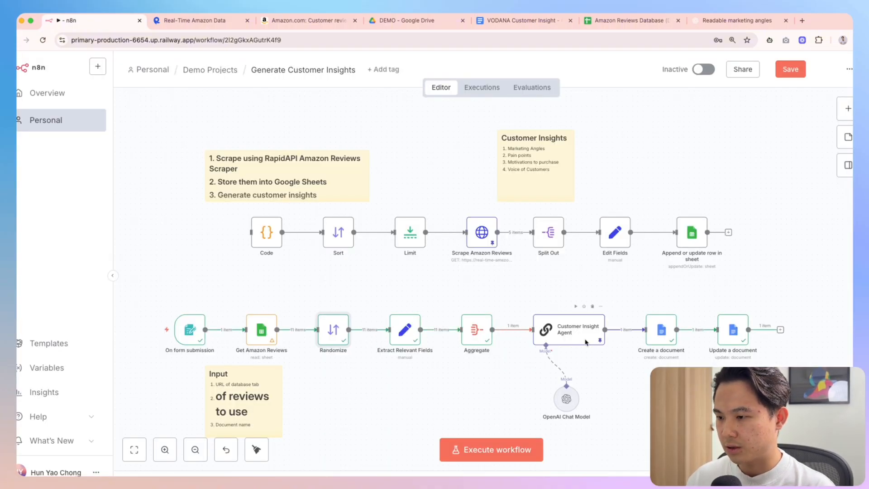
Nudge the OpenAI Chat Model node and rename Create a document to 'Create Customer Insight Document'
{"action": "left_click_drag", "start_coordinate": [567, 400], "coordinate": [551, 390]}
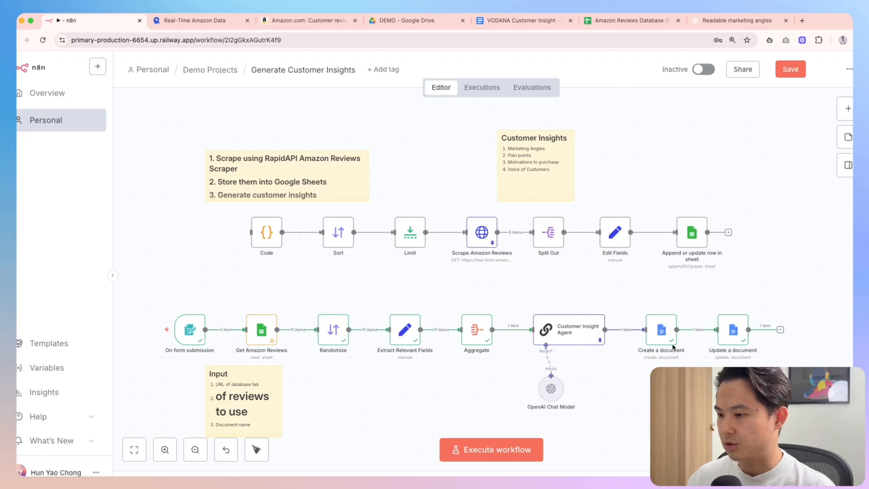
{"action": "left_click", "coordinate": [662, 332]}
{"action": "key", "text": "F2"}
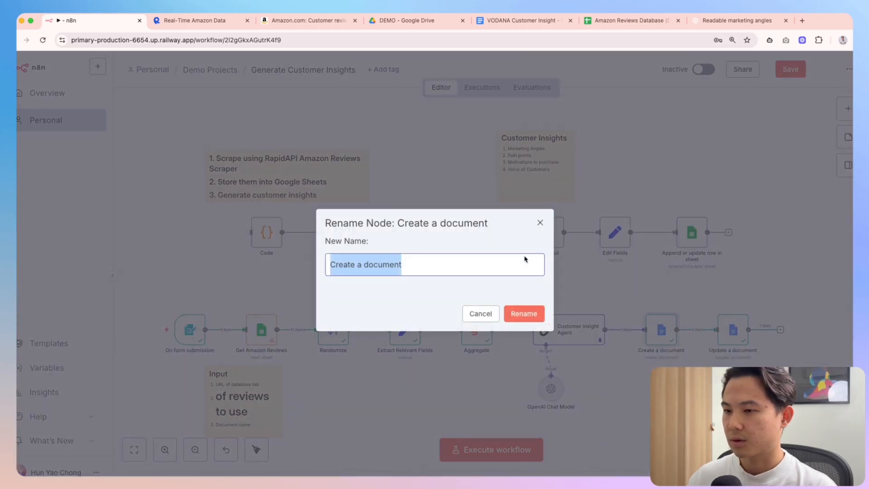
{"action": "type", "text": "Create Customer "}
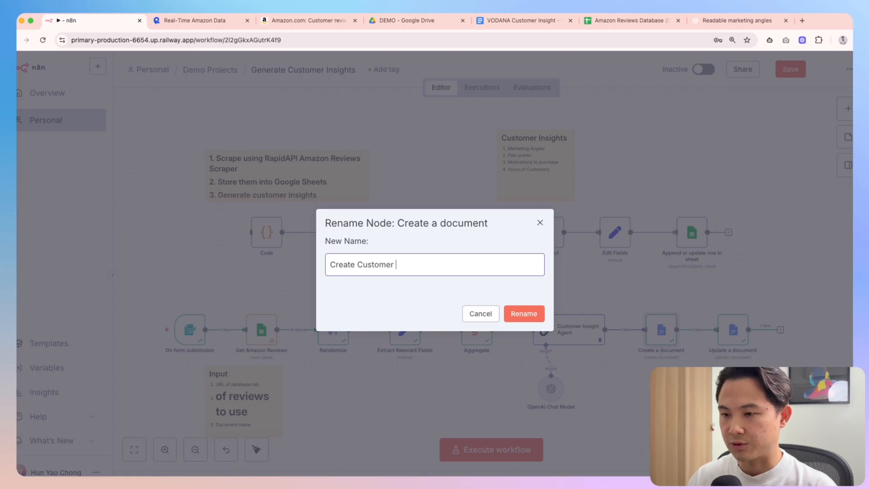
{"action": "type", "text": "Insight Document"}
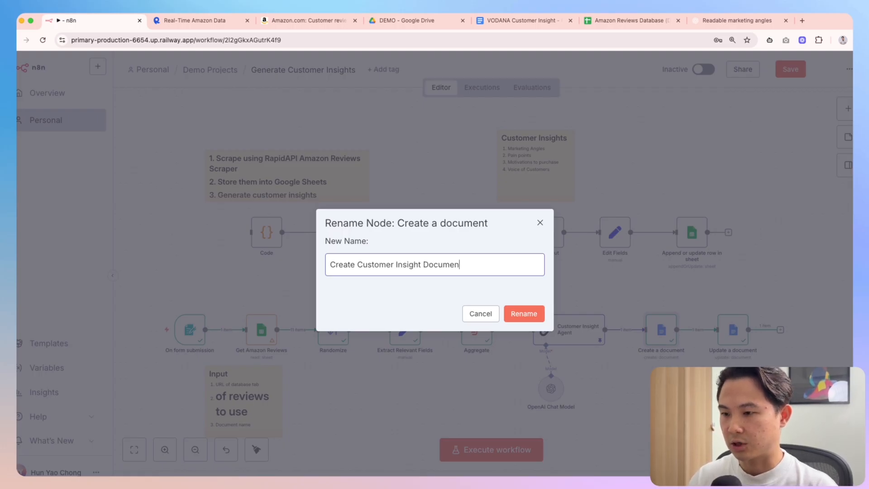
{"action": "key", "text": "Return"}
Rename the Update a document node to 'Insert Customer Insight'
{"action": "right_click", "coordinate": [736, 340]}
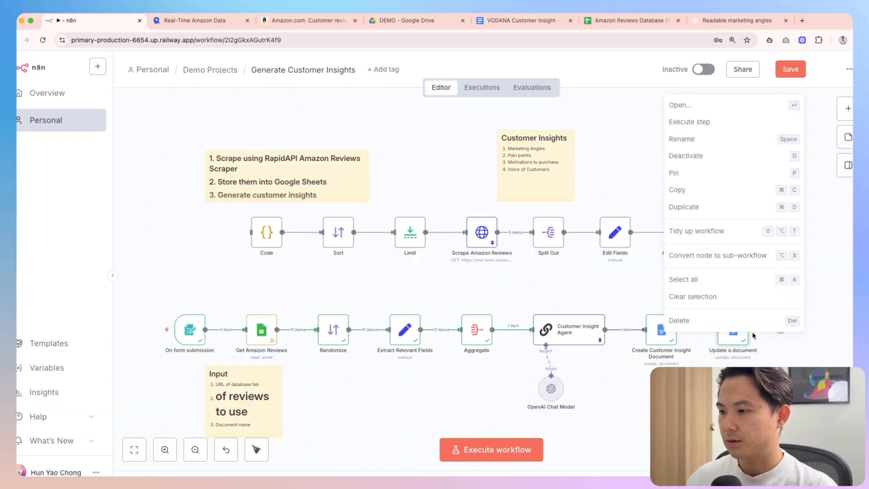
{"action": "key", "text": "space"}
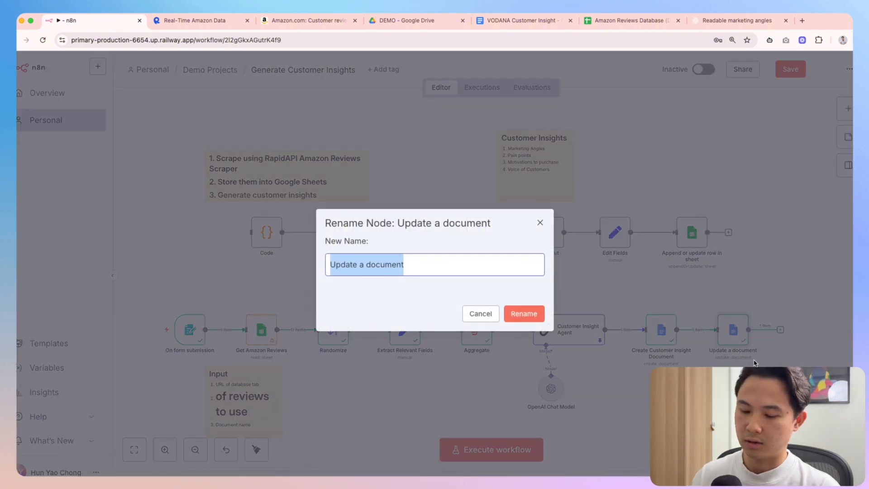
{"action": "type", "text": "Add Cus"}
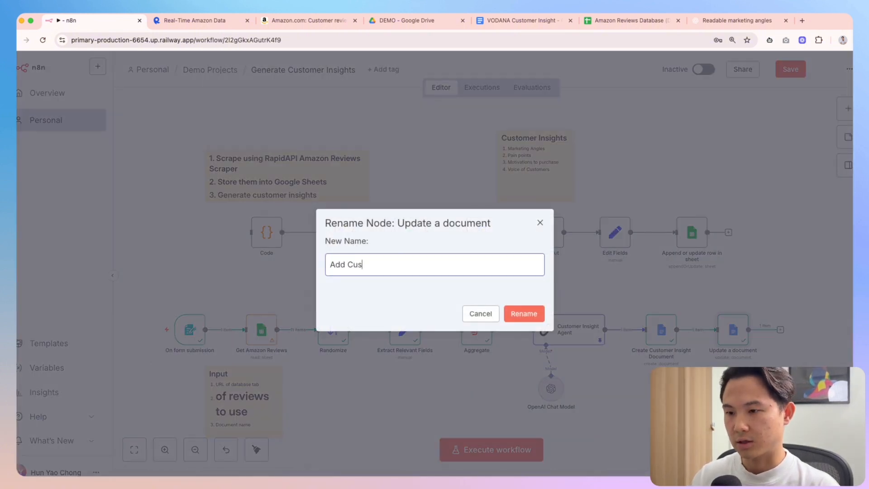
{"action": "key", "text": "BackSpace"}
{"action": "key", "text": "BackSpace"}
{"action": "key", "text": "BackSpace"}
{"action": "key", "text": "BackSpace"}
{"action": "key", "text": "BackSpace"}
{"action": "type", "text": "I"}
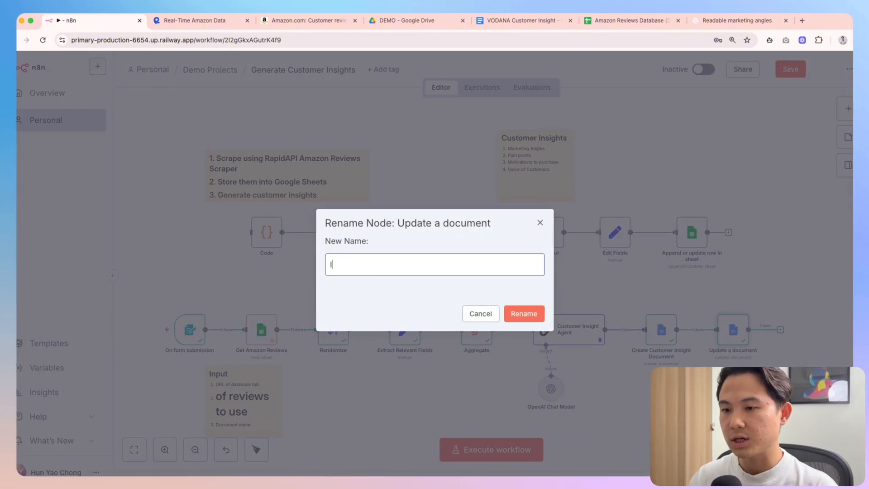
{"action": "type", "text": "nsert Customer Inisg"}
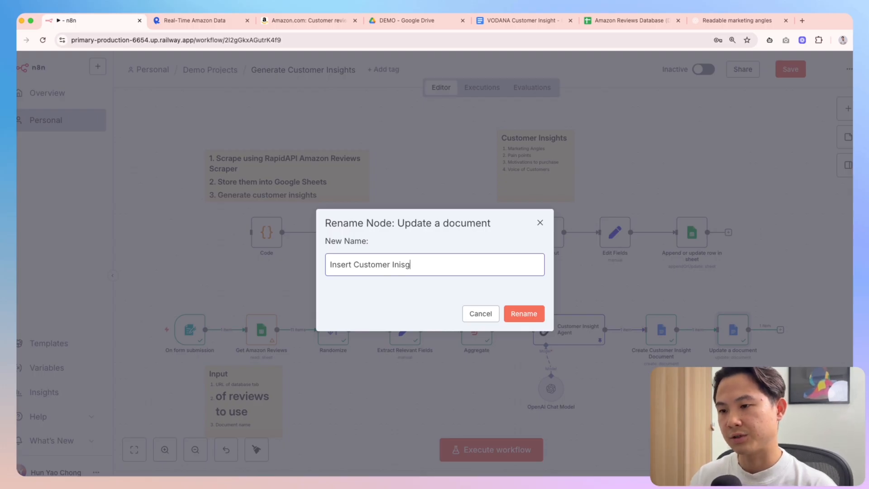
{"action": "key", "text": "BackSpace"}
{"action": "key", "text": "BackSpace"}
{"action": "key", "text": "BackSpace"}
{"action": "type", "text": "sight"}
{"action": "key", "text": "Return"}
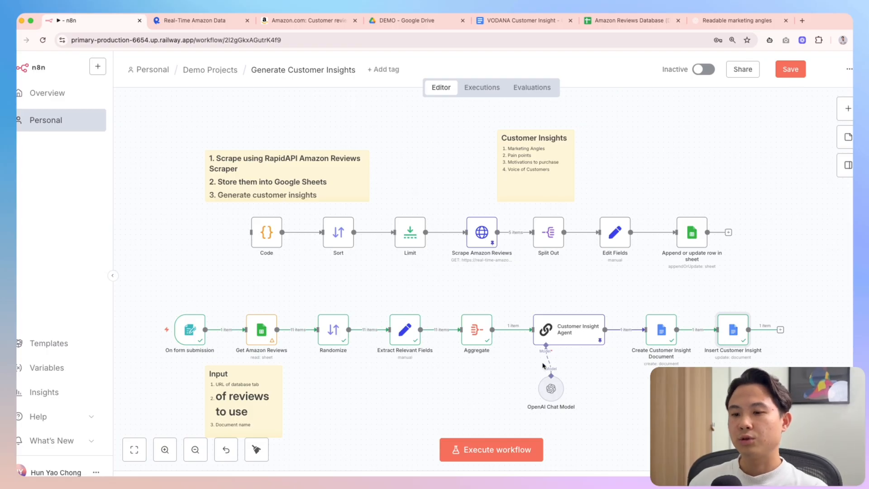
{"action": "left_click_drag", "start_coordinate": [229, 293], "coordinate": [783, 406]}
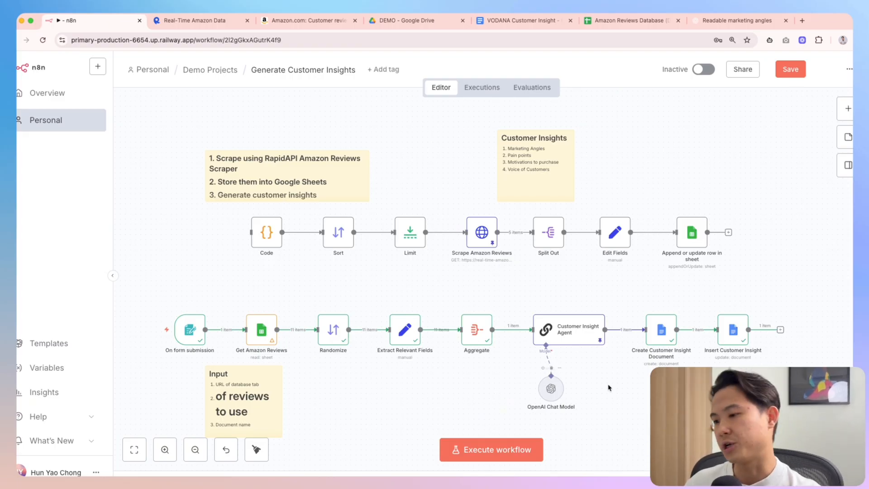
{"action": "double_click", "coordinate": [193, 335]}
{"action": "key", "text": "Escape"}
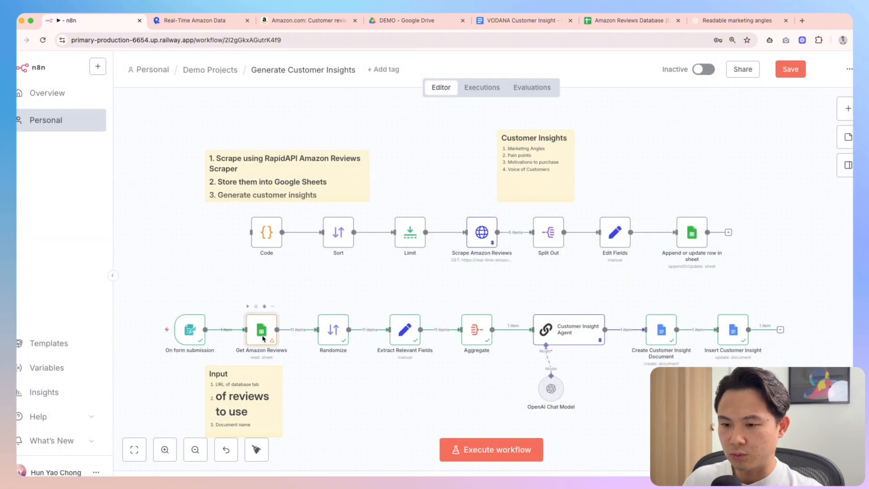
{"action": "double_click", "coordinate": [263, 335]}
{"action": "key", "text": "Escape"}
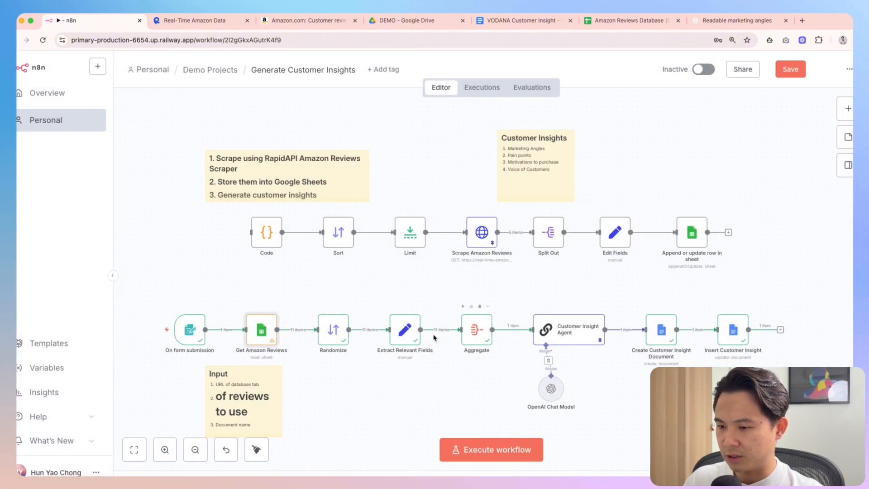
{"action": "double_click", "coordinate": [662, 329]}
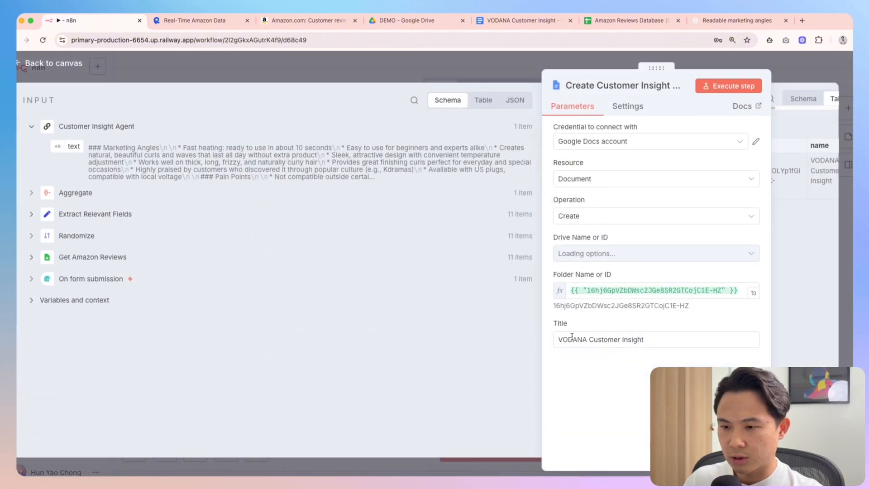
{"action": "triple_click", "coordinate": [632, 294]}
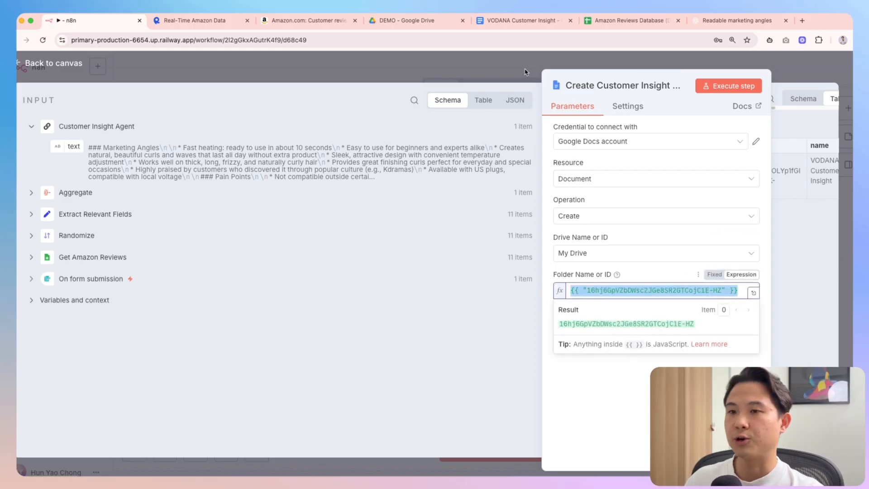
{"action": "left_click", "coordinate": [494, 74]}
{"action": "left_click", "coordinate": [405, 21]}
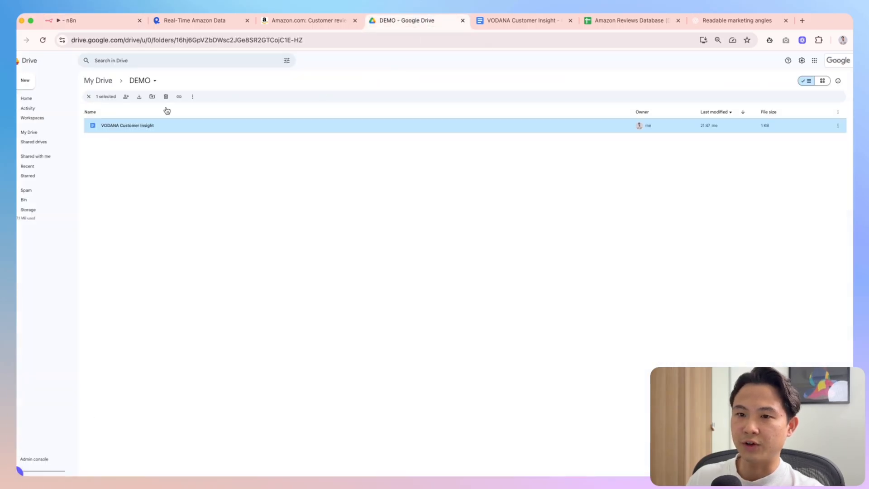
{"action": "left_click", "coordinate": [91, 21]}
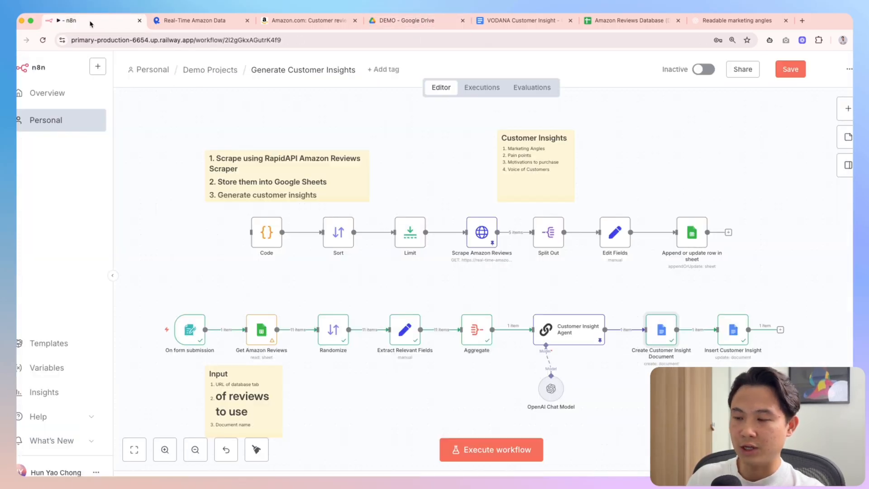
{"action": "double_click", "coordinate": [666, 340]}
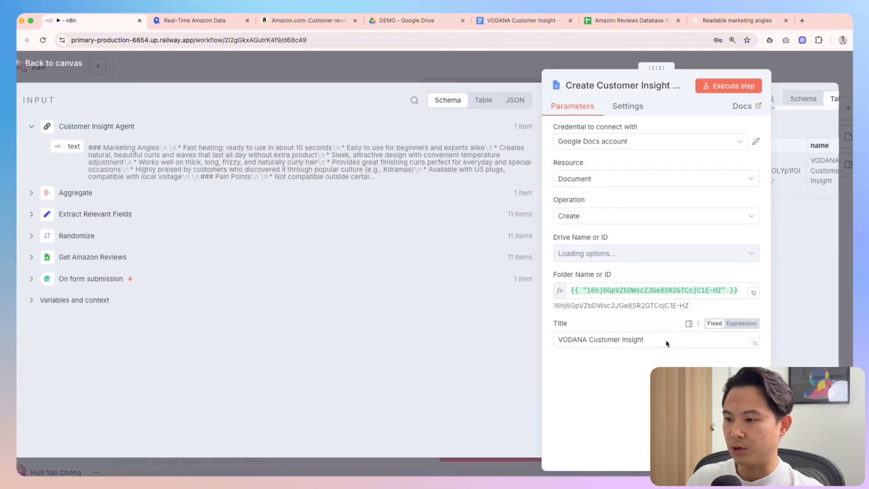
{"action": "double_click", "coordinate": [645, 293]}
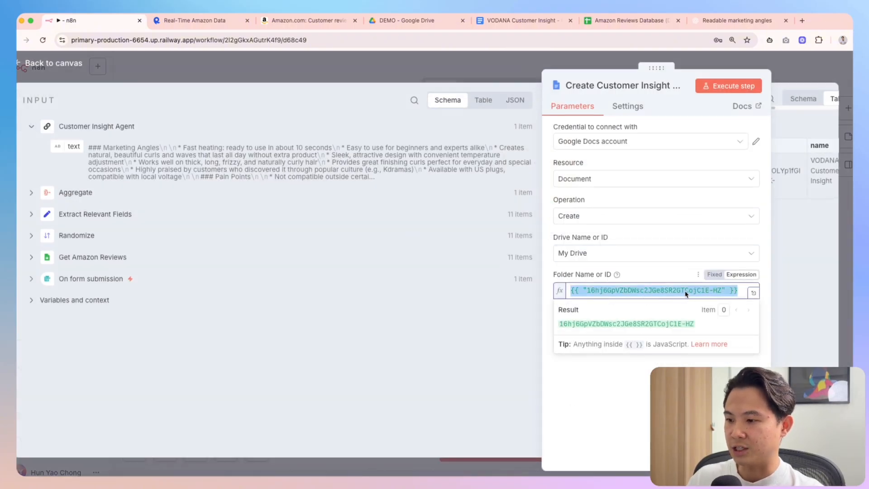
{"action": "key", "text": "Escape"}
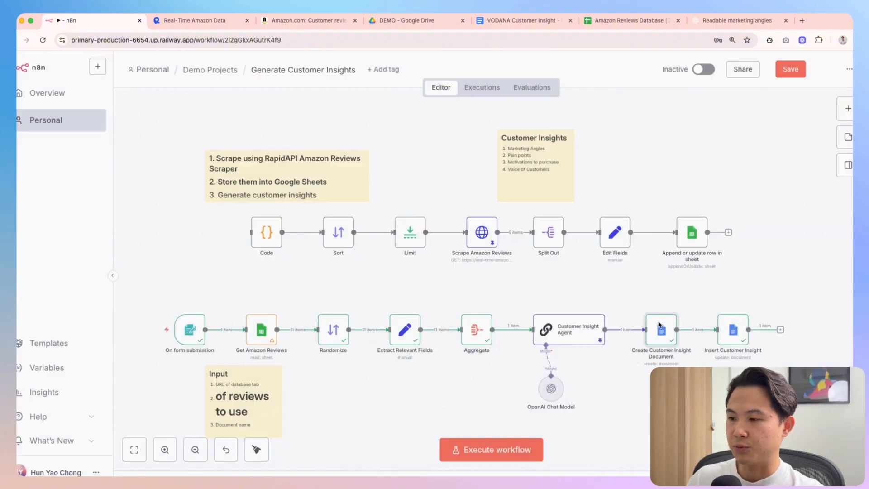
Review the On form submission and Get Amazon Reviews node settings
{"action": "double_click", "coordinate": [184, 336]}
{"action": "scroll", "coordinate": [316, 353], "scroll_direction": "down", "scroll_amount": 5}
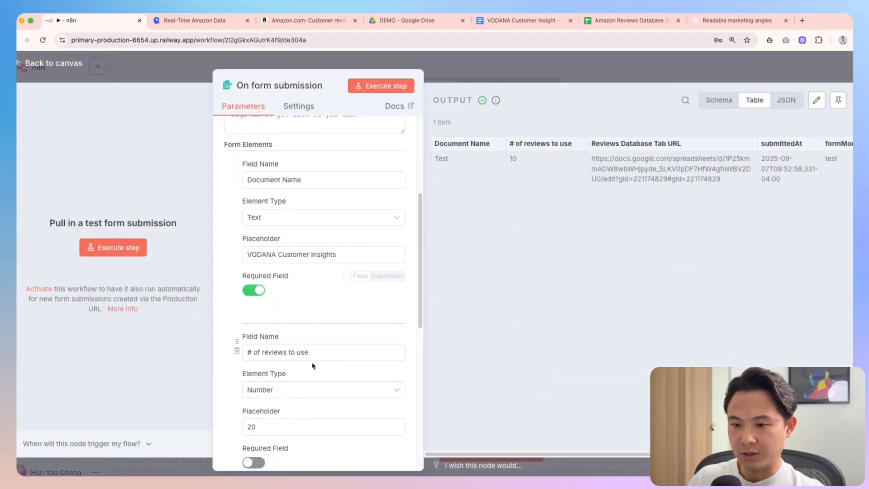
{"action": "scroll", "coordinate": [345, 339], "scroll_direction": "down", "scroll_amount": 5}
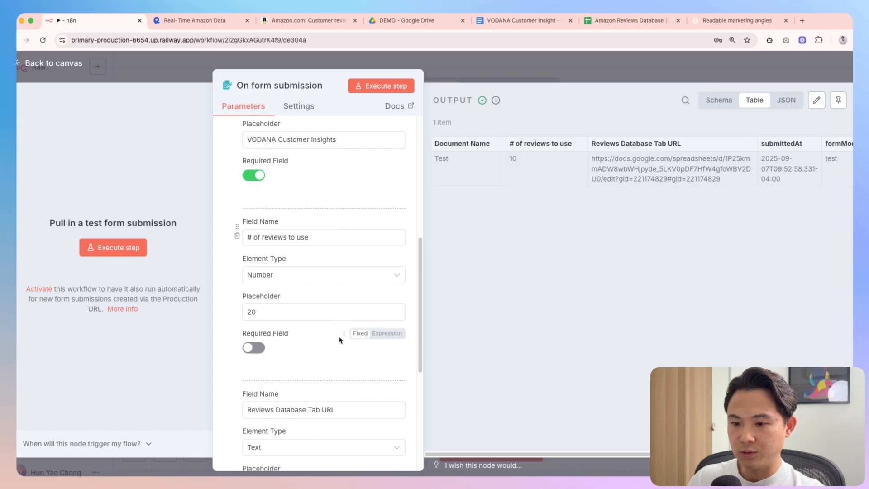
{"action": "scroll", "coordinate": [341, 339], "scroll_direction": "down", "scroll_amount": 1}
{"action": "key", "text": "Escape"}
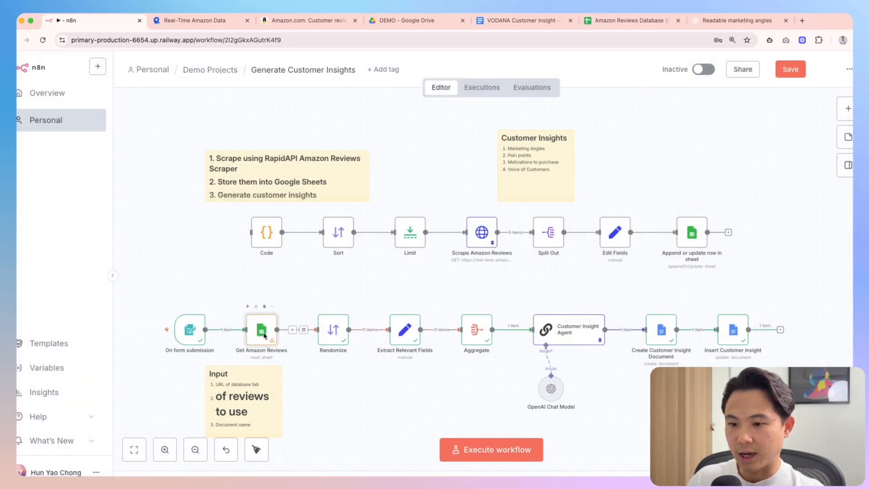
{"action": "double_click", "coordinate": [262, 333]}
{"action": "key", "text": "Escape"}
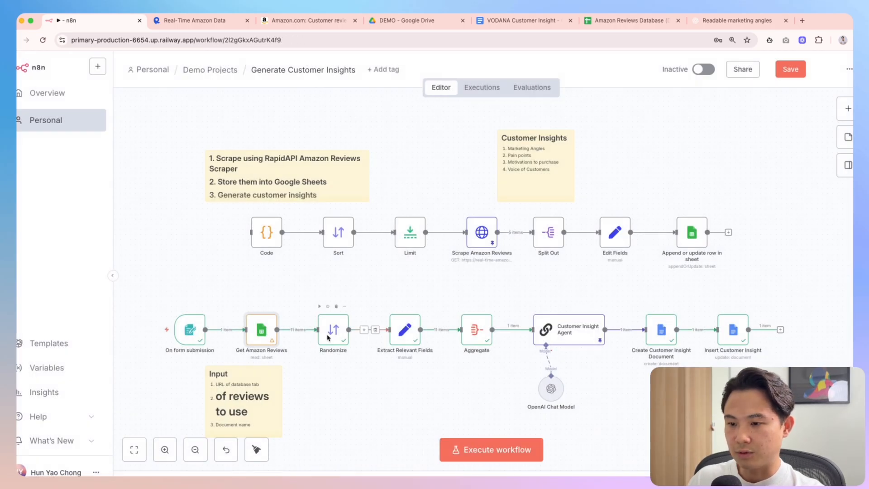
{"action": "left_click", "coordinate": [487, 396]}
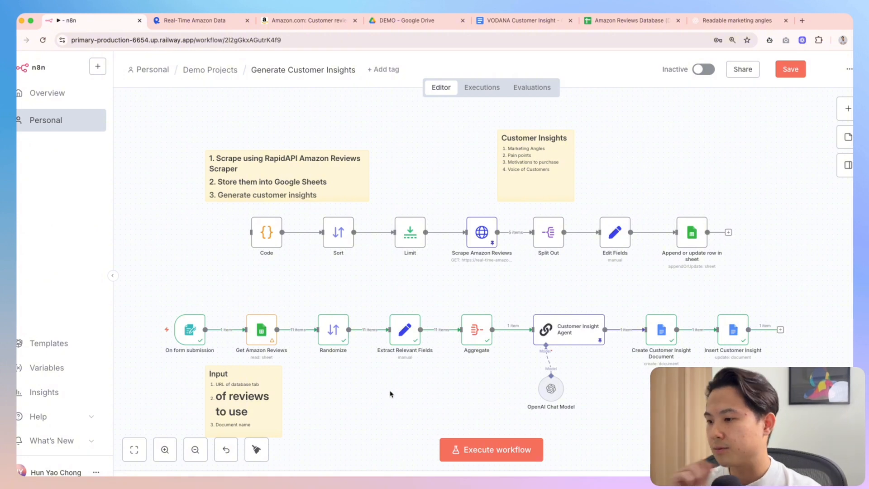
Replace the fixed VODANA document title with the form's Document Name, using first()
{"action": "double_click", "coordinate": [661, 330]}
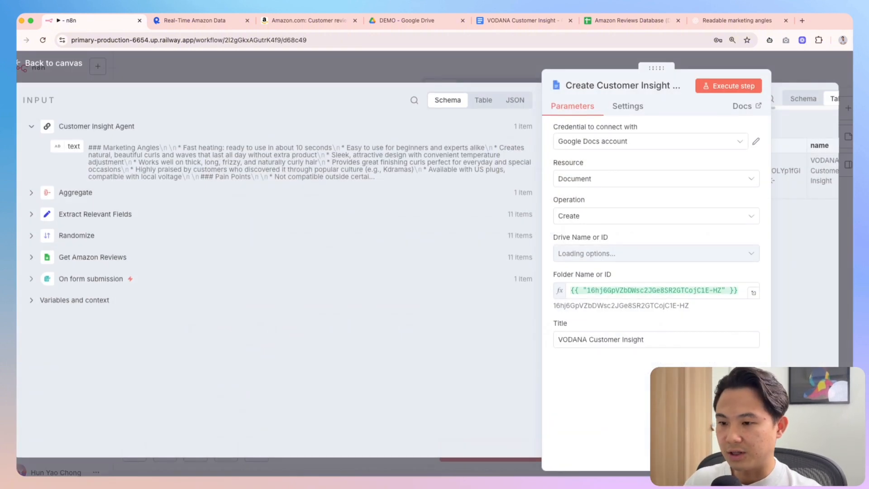
{"action": "triple_click", "coordinate": [631, 338]}
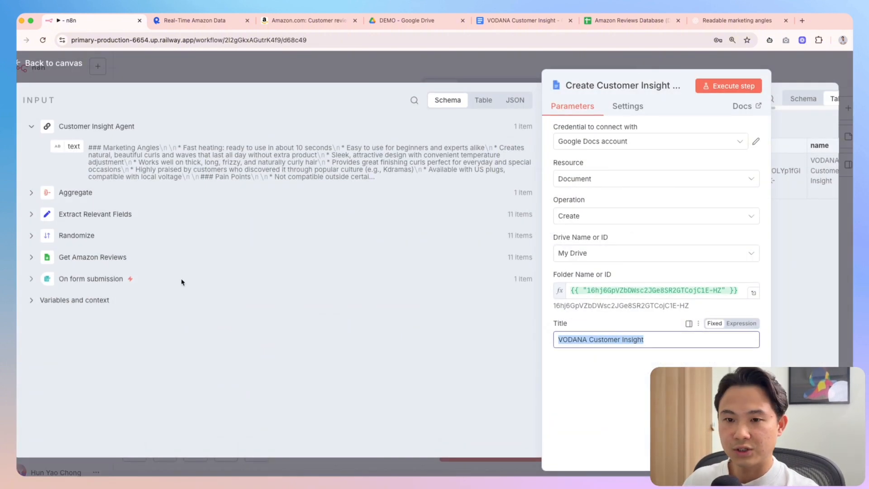
{"action": "key", "text": "BackSpace"}
{"action": "left_click", "coordinate": [31, 279]}
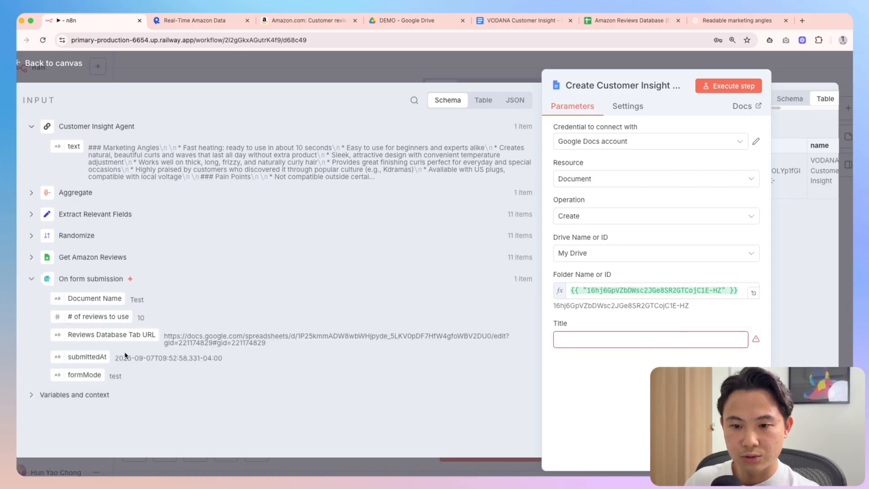
{"action": "left_click_drag", "start_coordinate": [83, 301], "coordinate": [593, 339]}
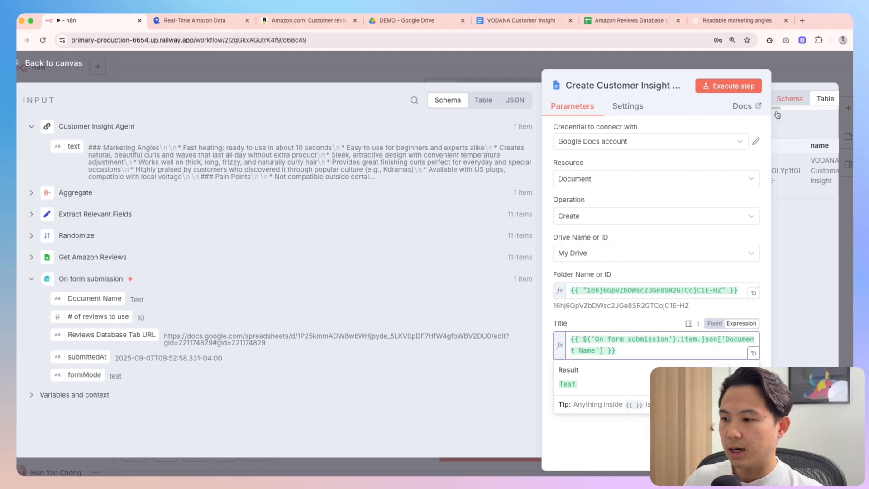
{"action": "double_click", "coordinate": [687, 341]}
{"action": "type", "text": "first()"}
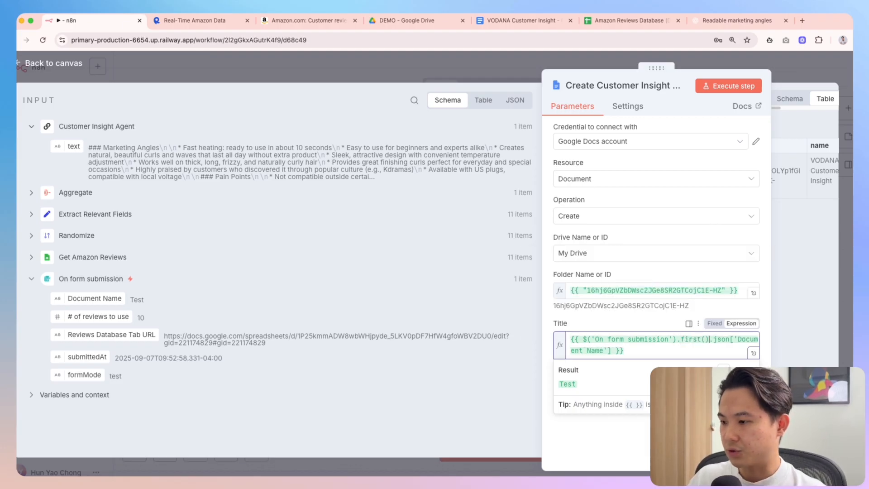
Save the workflow and delete the Input sticky note
{"action": "left_click", "coordinate": [814, 71]}
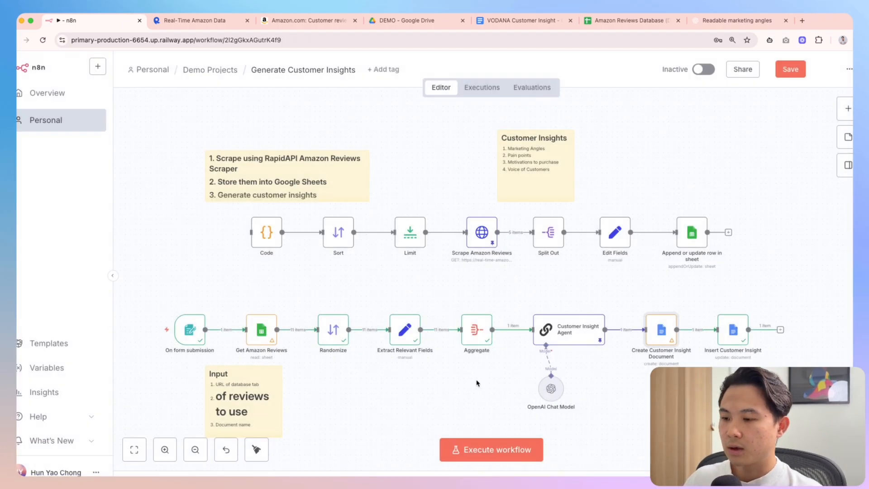
{"action": "key", "text": "super+s"}
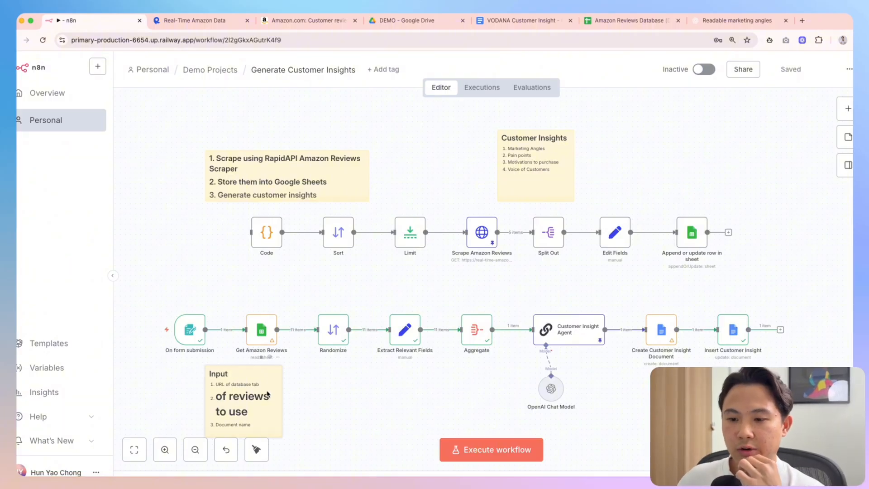
{"action": "key", "text": "Delete"}
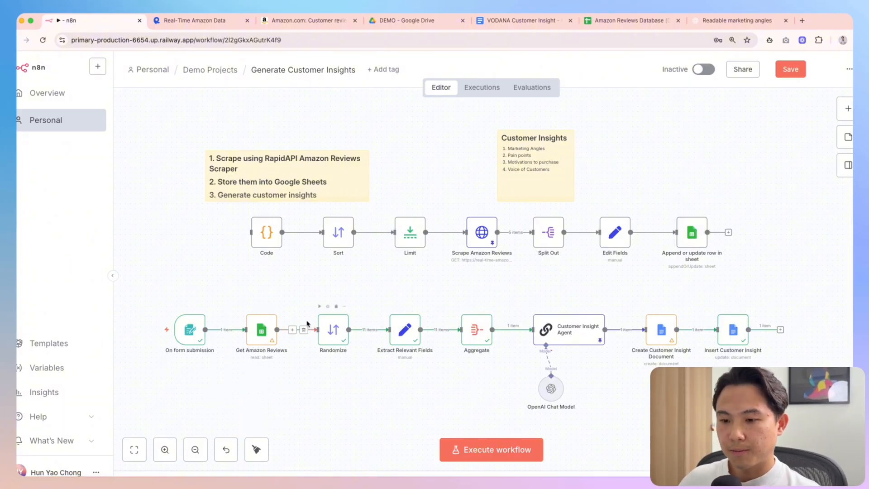
Look through Get Amazon Reviews' row-reading options
{"action": "double_click", "coordinate": [261, 329]}
{"action": "scroll", "coordinate": [634, 375], "scroll_direction": "down", "scroll_amount": 1}
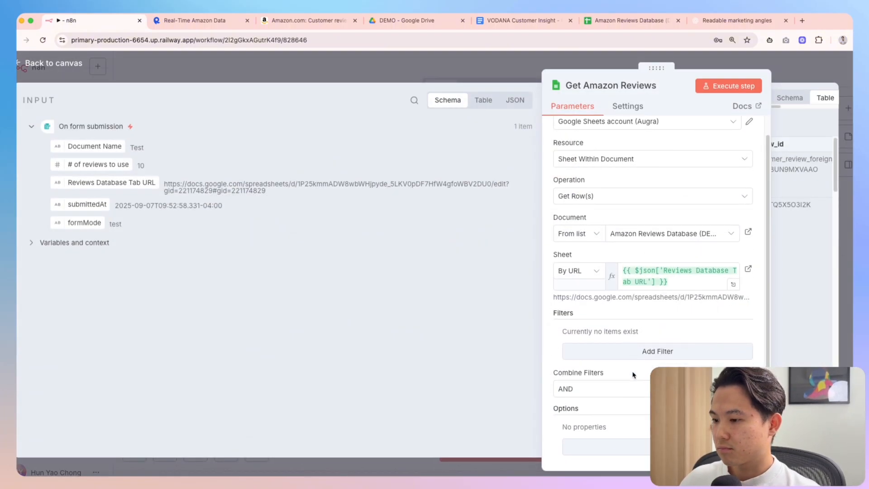
{"action": "scroll", "coordinate": [633, 375], "scroll_direction": "down", "scroll_amount": 1}
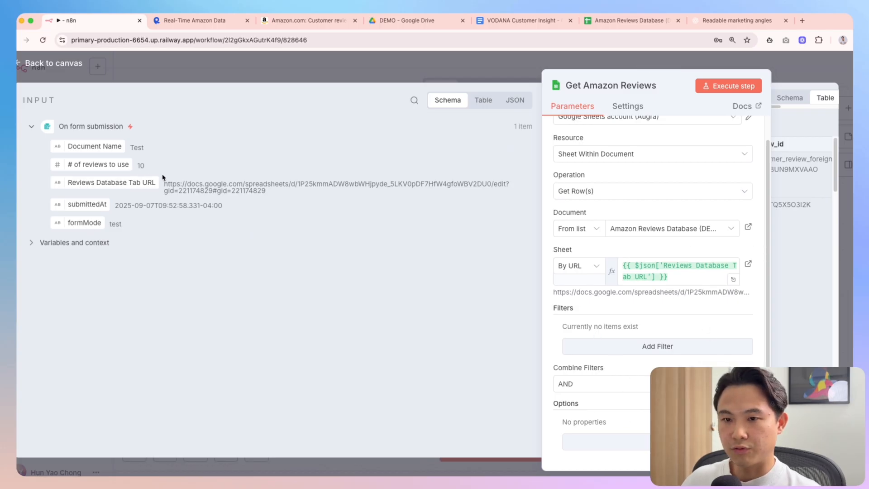
{"action": "left_click", "coordinate": [607, 442]}
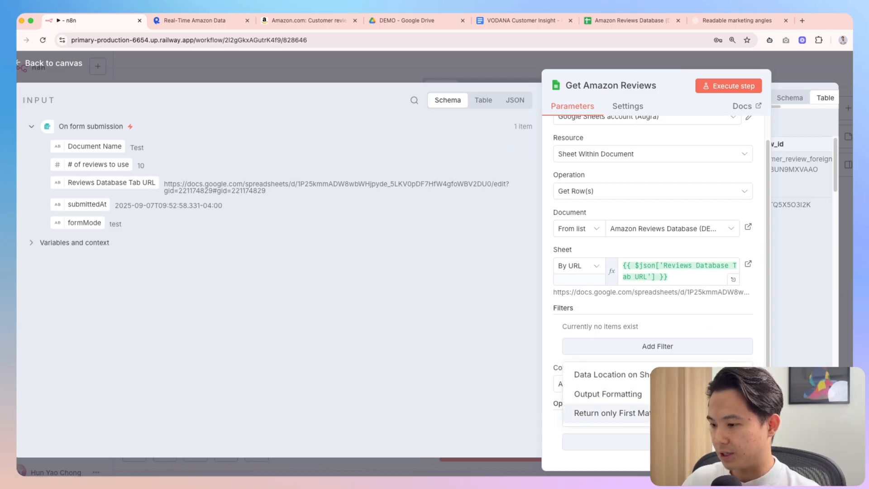
{"action": "scroll", "coordinate": [646, 317], "scroll_direction": "up", "scroll_amount": 2}
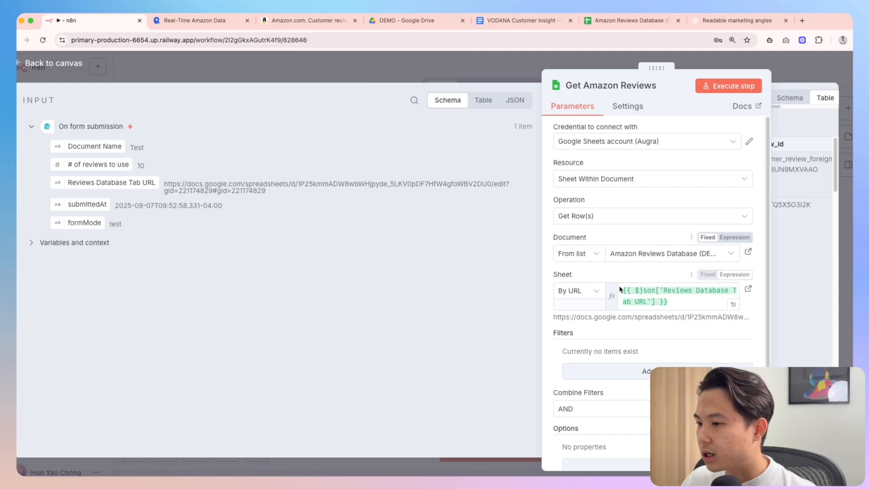
Add an empty row filter, browse its columns, then remove it to keep no filters
{"action": "left_click", "coordinate": [628, 371]}
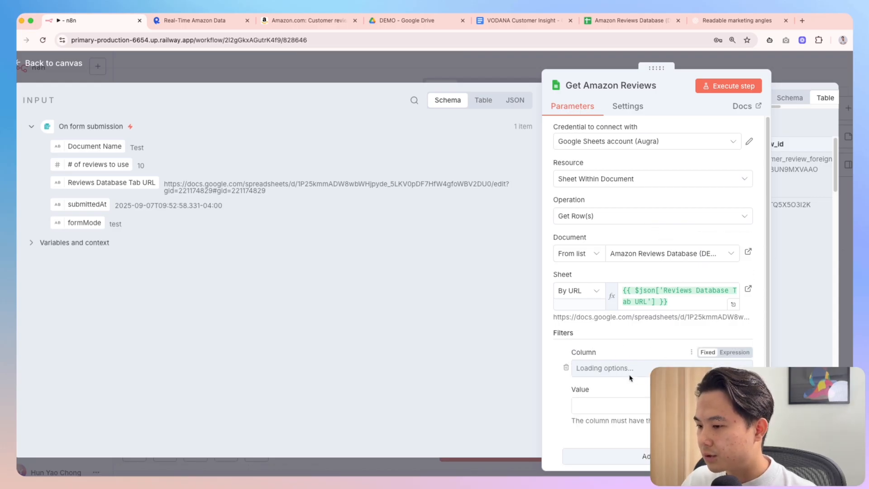
{"action": "scroll", "coordinate": [620, 345], "scroll_direction": "down", "scroll_amount": 2}
{"action": "left_click", "coordinate": [602, 295]}
{"action": "scroll", "coordinate": [653, 360], "scroll_direction": "down", "scroll_amount": 3}
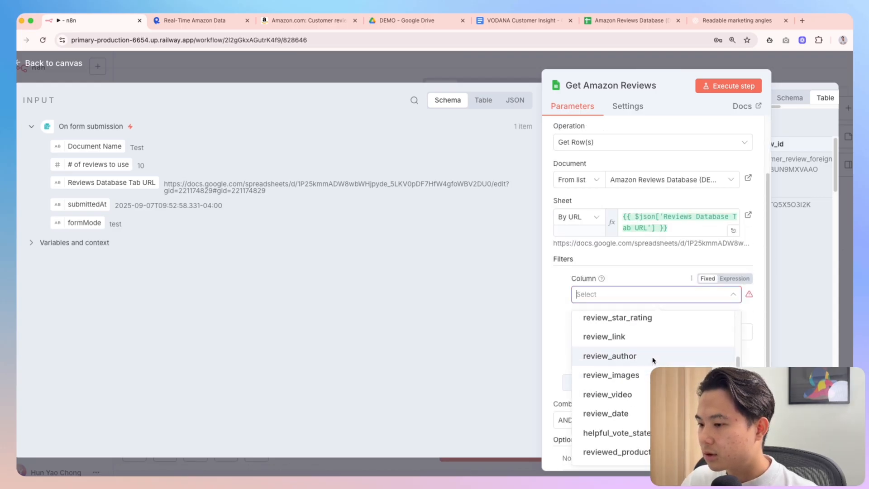
{"action": "left_click", "coordinate": [563, 295]}
{"action": "left_click", "coordinate": [564, 294]}
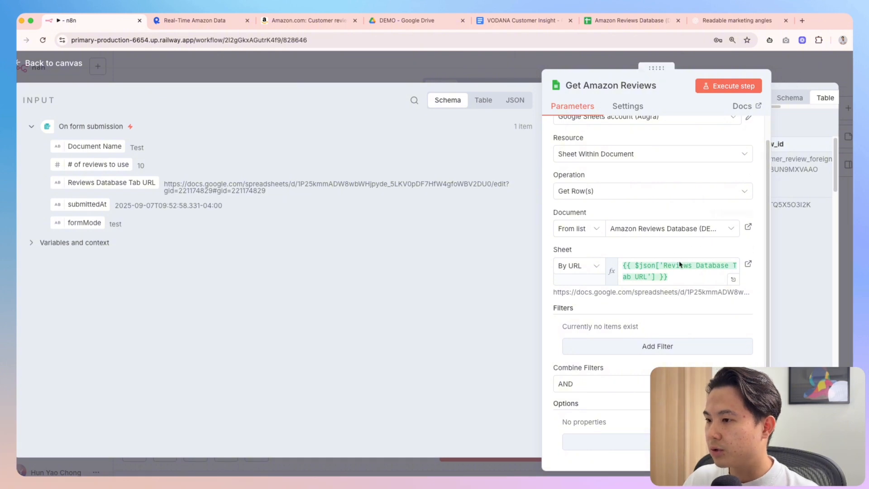
{"action": "scroll", "coordinate": [652, 272], "scroll_direction": "up", "scroll_amount": 1}
{"action": "scroll", "coordinate": [670, 263], "scroll_direction": "down", "scroll_amount": 1}
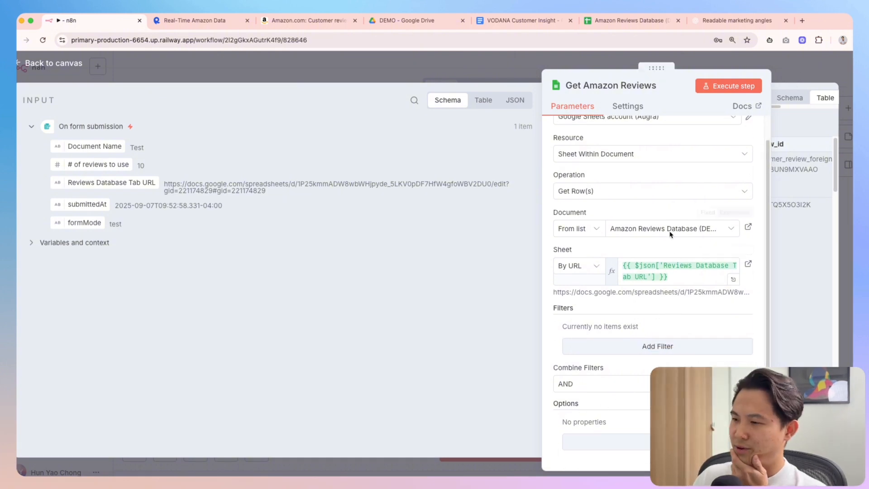
{"action": "scroll", "coordinate": [657, 218], "scroll_direction": "up", "scroll_amount": 1}
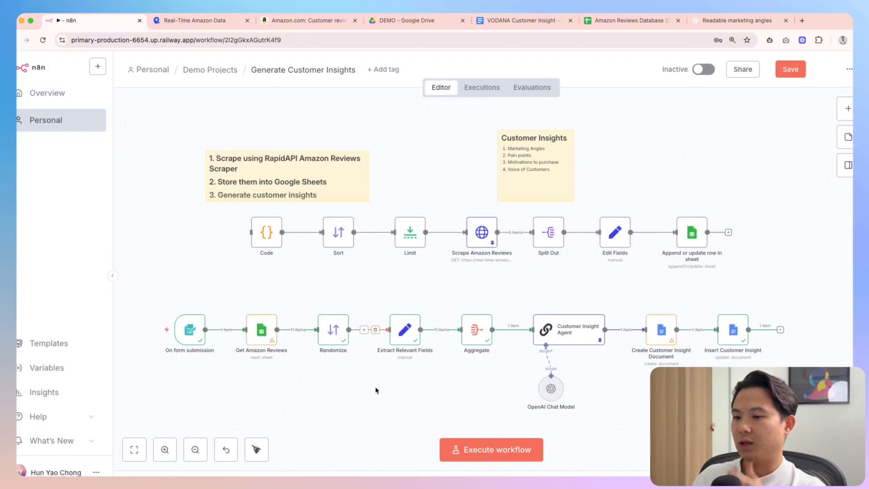
Add a Limit node above Randomize and route Randomize's output into it
{"action": "key", "text": "Tab"}
{"action": "type", "text": "limit"}
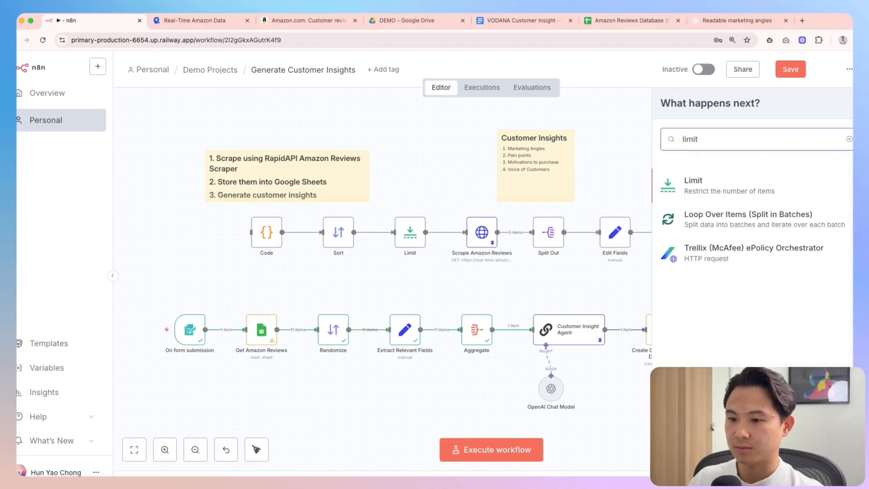
{"action": "key", "text": "Return"}
{"action": "key", "text": "Escape"}
{"action": "left_click_drag", "start_coordinate": [392, 409], "coordinate": [378, 296]}
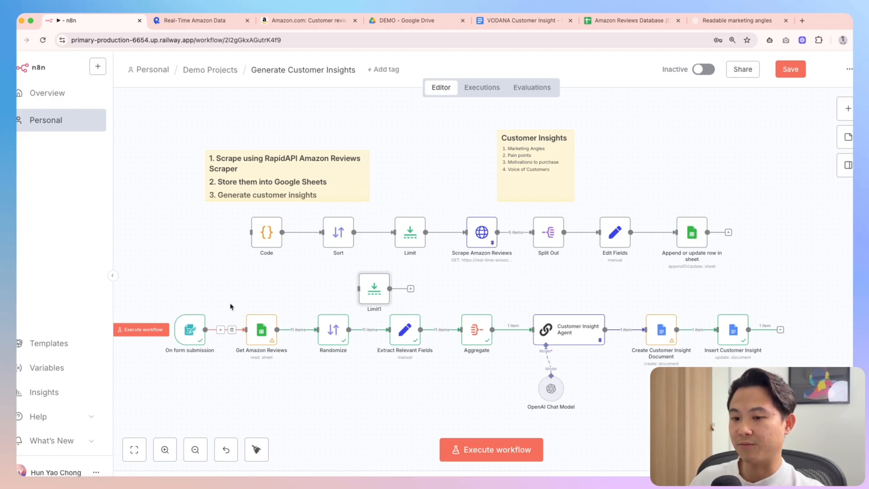
{"action": "left_click_drag", "start_coordinate": [383, 333], "coordinate": [359, 289]}
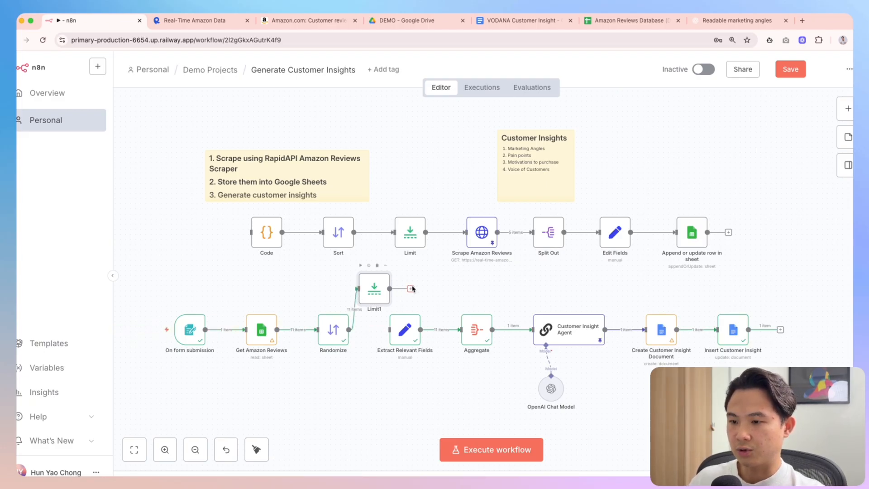
Set Limit1's Max Items to the form's '# of reviews to use'
{"action": "double_click", "coordinate": [376, 293]}
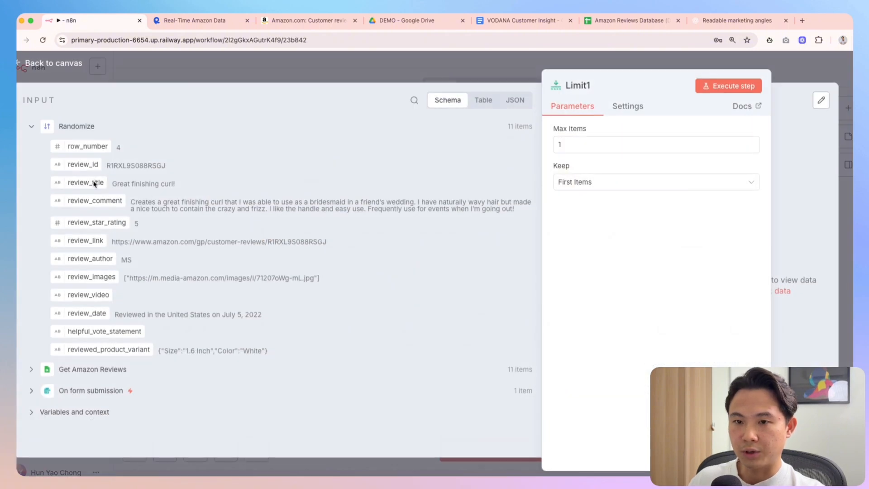
{"action": "left_click", "coordinate": [31, 391]}
{"action": "scroll", "coordinate": [130, 384], "scroll_direction": "down", "scroll_amount": 2}
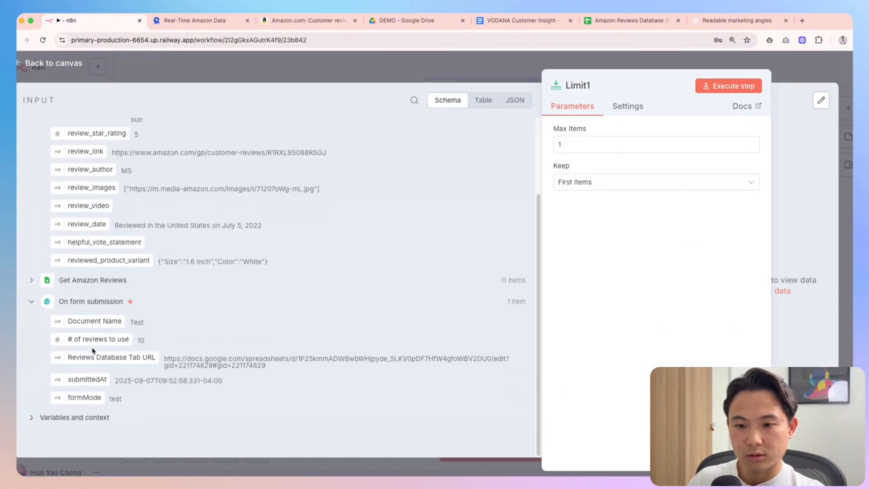
{"action": "left_click_drag", "start_coordinate": [95, 340], "coordinate": [588, 145]}
{"action": "key", "text": "Escape"}
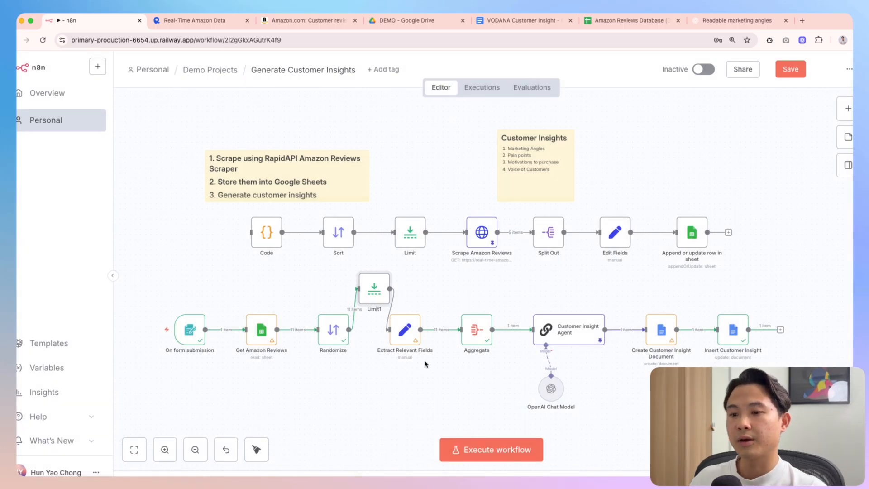
Test-run the workflow, then shift the trigger, Get Amazon Reviews and Randomize nodes left
{"action": "key", "text": "super+Return"}
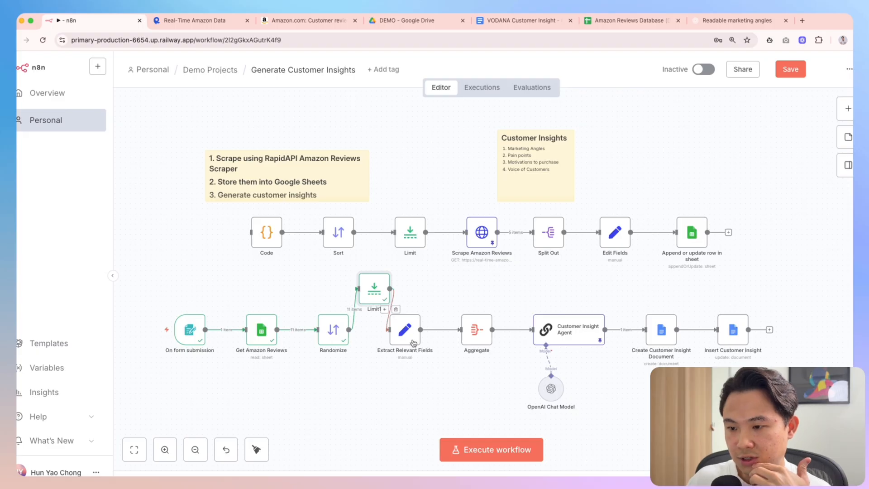
{"action": "scroll", "coordinate": [388, 336], "scroll_direction": "up", "scroll_amount": 10}
{"action": "scroll", "coordinate": [546, 358], "scroll_direction": "down", "scroll_amount": 5}
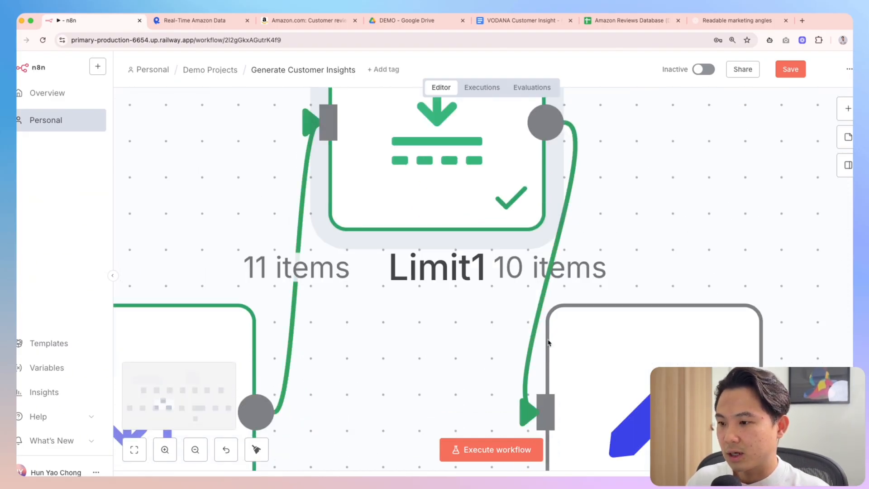
{"action": "scroll", "coordinate": [601, 322], "scroll_direction": "down", "scroll_amount": 5}
{"action": "scroll", "coordinate": [756, 195], "scroll_direction": "down", "scroll_amount": 5}
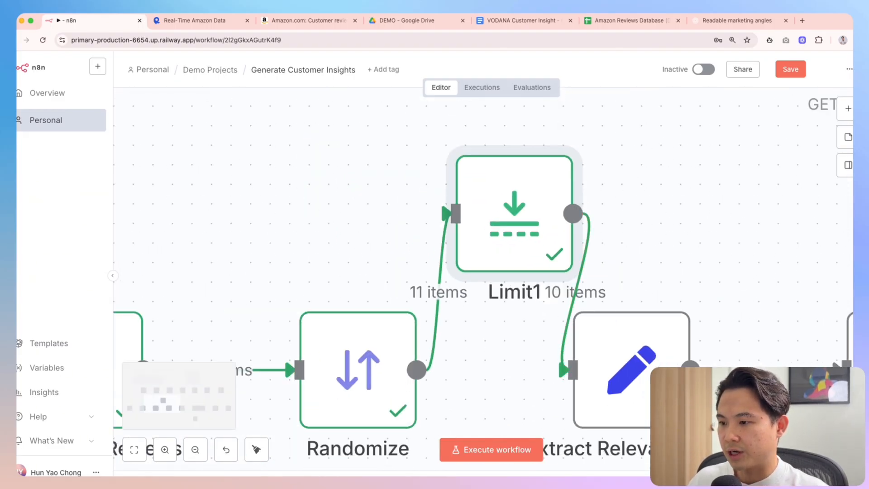
{"action": "scroll", "coordinate": [388, 285], "scroll_direction": "right", "scroll_amount": 2}
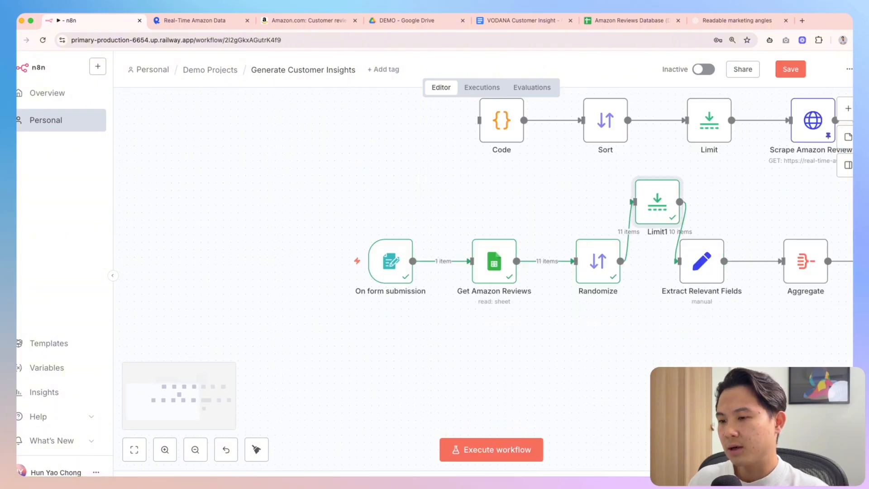
{"action": "mouse_move", "coordinate": [388, 285]}
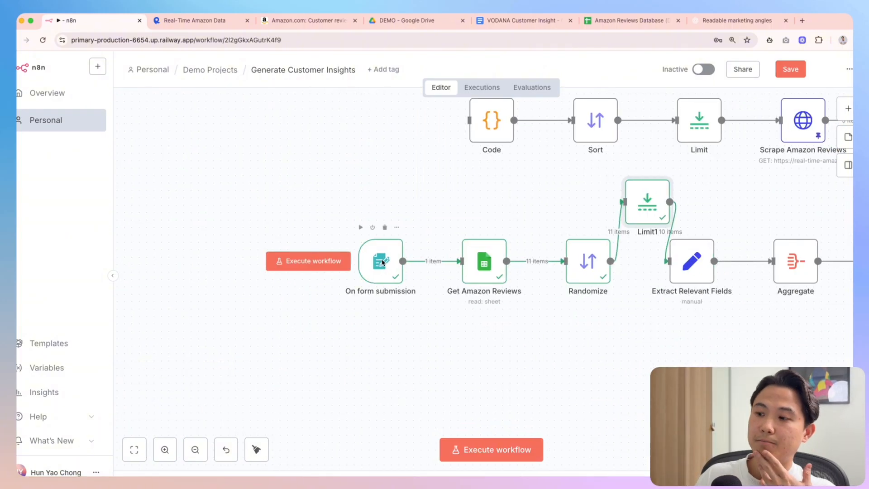
{"action": "left_click_drag", "start_coordinate": [304, 197], "coordinate": [620, 365]}
{"action": "left_click_drag", "start_coordinate": [582, 287], "coordinate": [471, 287]}
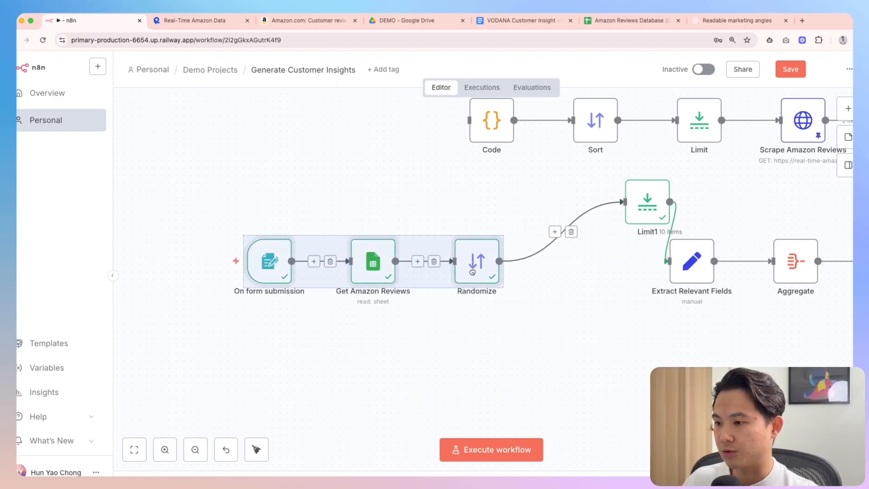
Remove the Randomize→Limit1 connection and add an If node after Randomize
{"action": "left_click", "coordinate": [579, 248]}
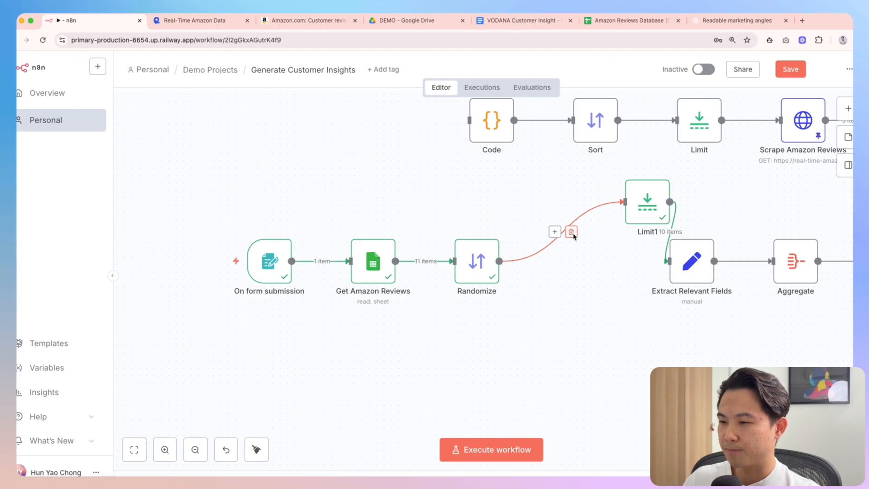
{"action": "left_click", "coordinate": [572, 233]}
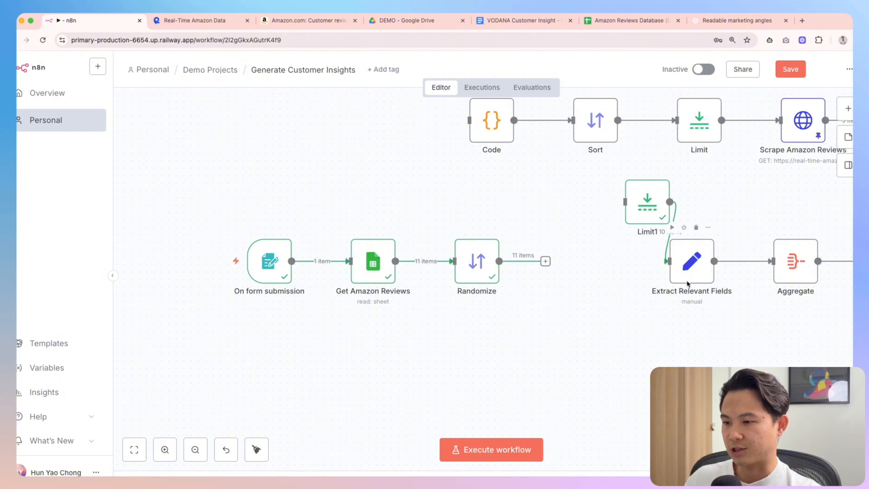
{"action": "left_click", "coordinate": [546, 261]}
{"action": "type", "text": "if"}
{"action": "key", "text": "Return"}
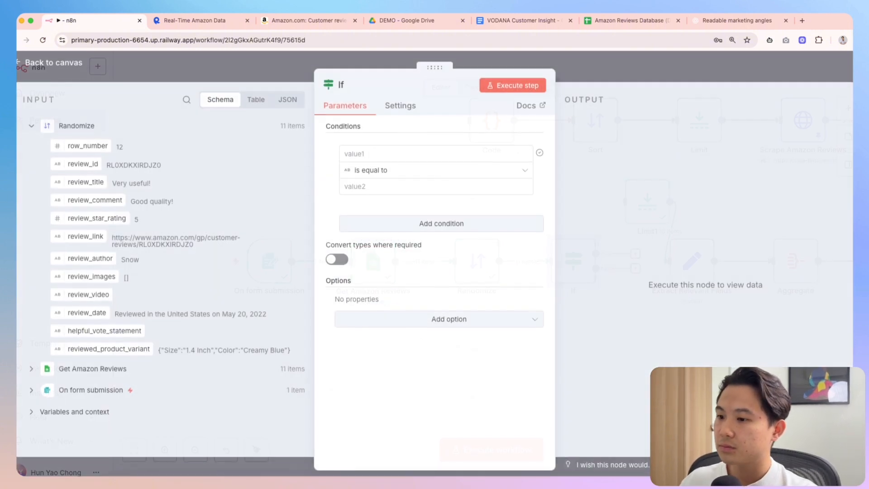
Use '# of reviews to use' as the If node's first value, then start a test run
{"action": "left_click", "coordinate": [122, 387]}
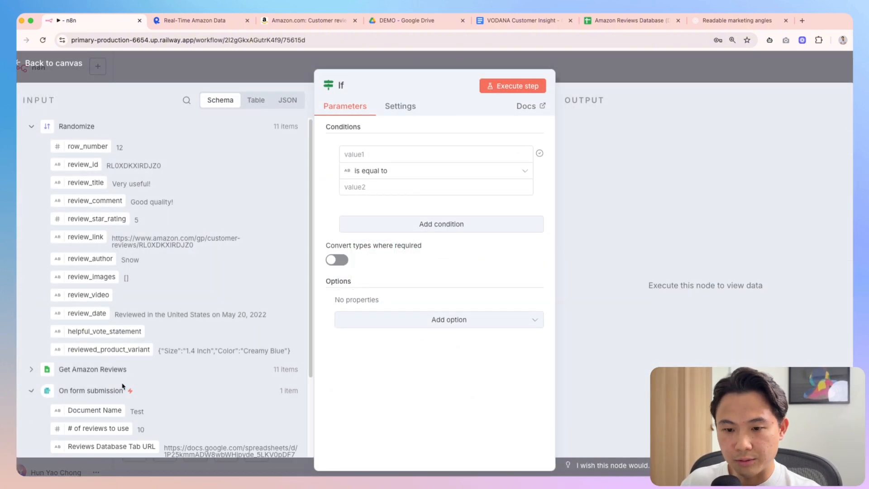
{"action": "scroll", "coordinate": [132, 381], "scroll_direction": "down", "scroll_amount": 3}
{"action": "left_click_drag", "start_coordinate": [82, 330], "coordinate": [362, 155]}
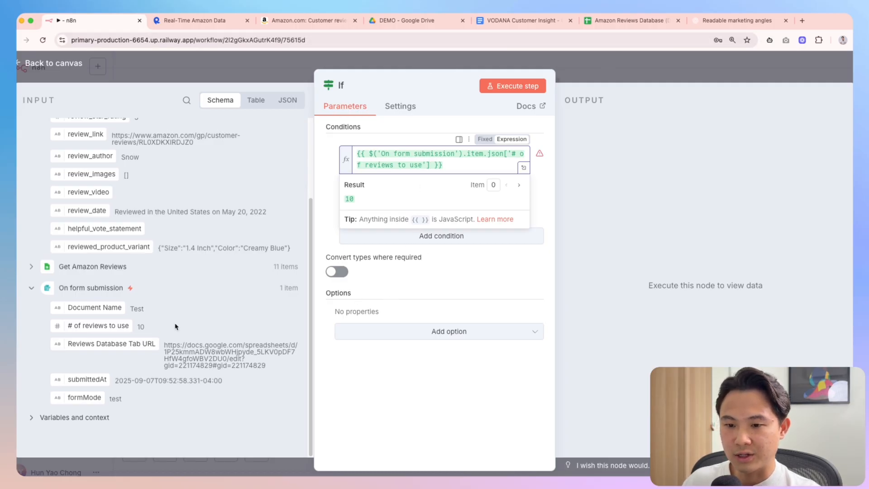
{"action": "left_click", "coordinate": [674, 69]}
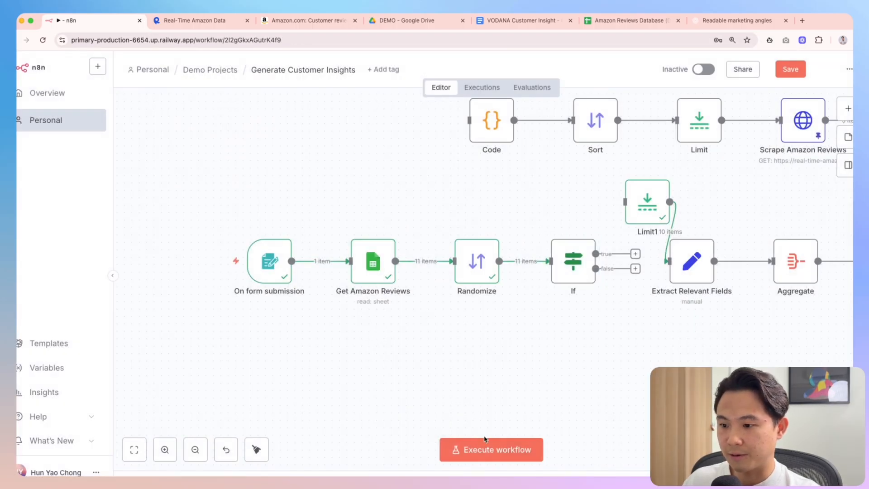
{"action": "left_click", "coordinate": [477, 448]}
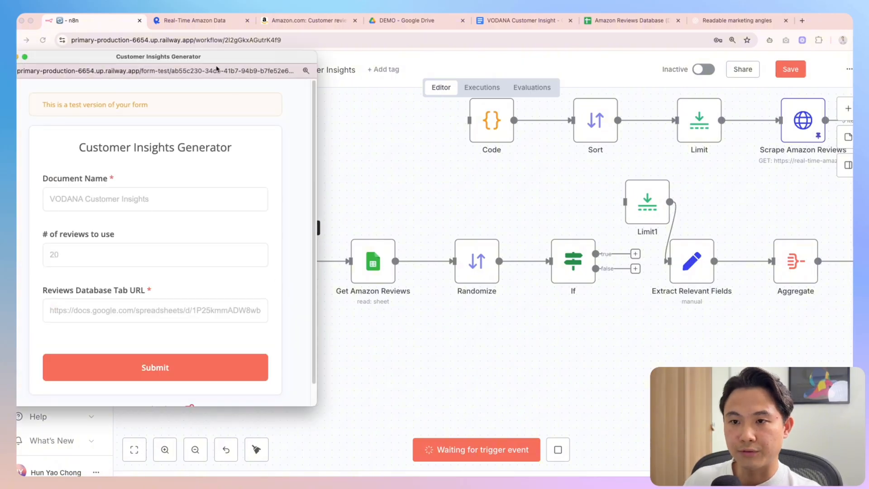
{"action": "left_click_drag", "start_coordinate": [212, 58], "coordinate": [442, 74]}
Fill the test form with document name 'Test' and the pasted sheet tab URL, then submit
{"action": "left_click", "coordinate": [338, 214]}
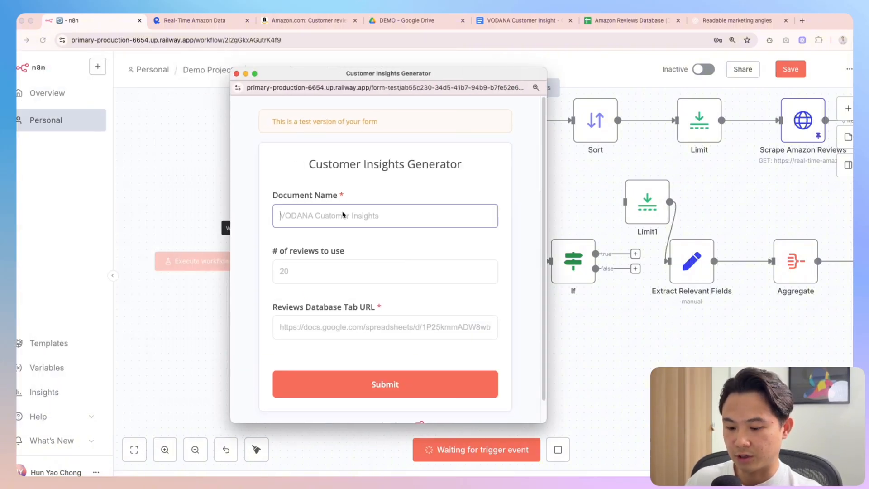
{"action": "type", "text": "Test"}
{"action": "left_click", "coordinate": [372, 322]}
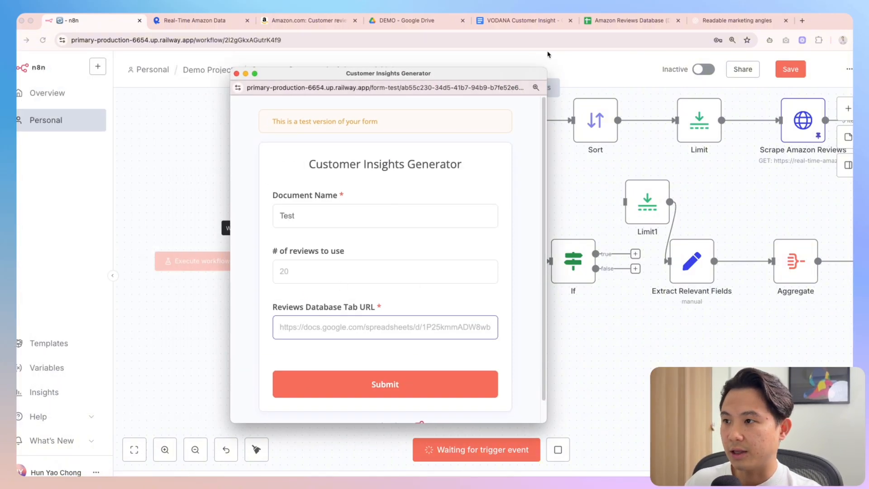
{"action": "left_click", "coordinate": [607, 23]}
{"action": "left_click", "coordinate": [72, 20]}
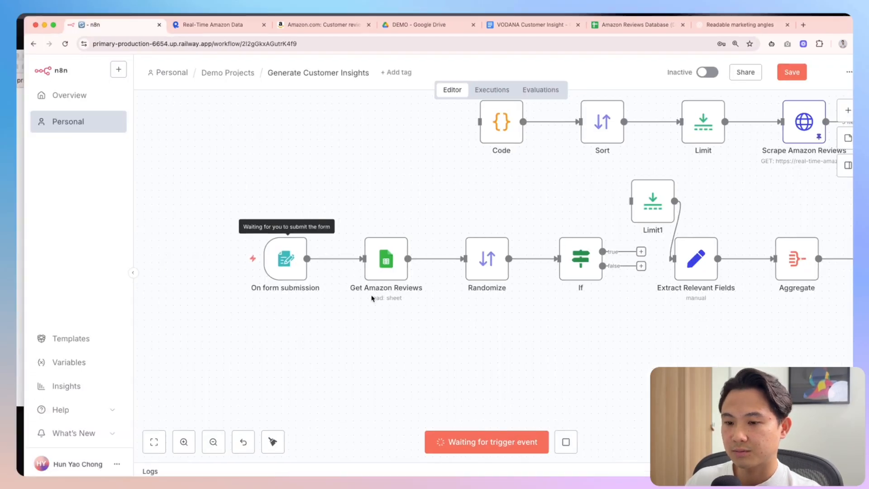
{"action": "key", "text": "ctrl+Up"}
{"action": "left_click", "coordinate": [285, 149]}
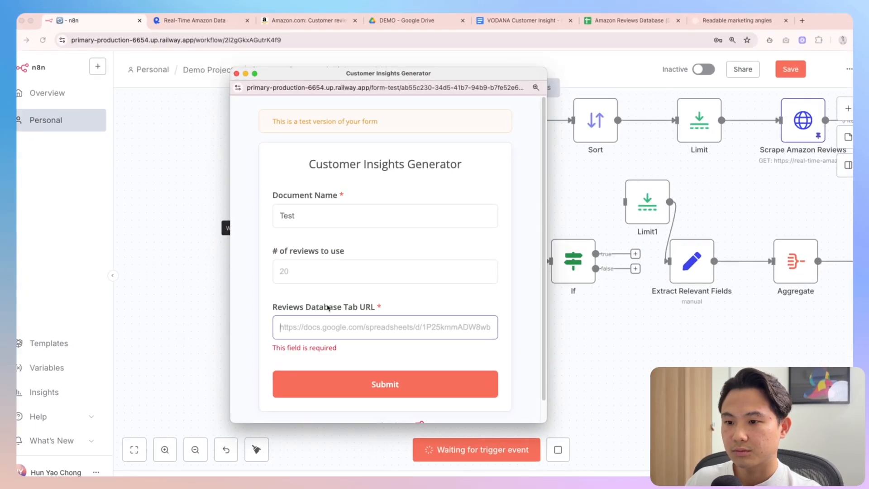
{"action": "key", "text": "super+v"}
{"action": "left_click", "coordinate": [427, 385]}
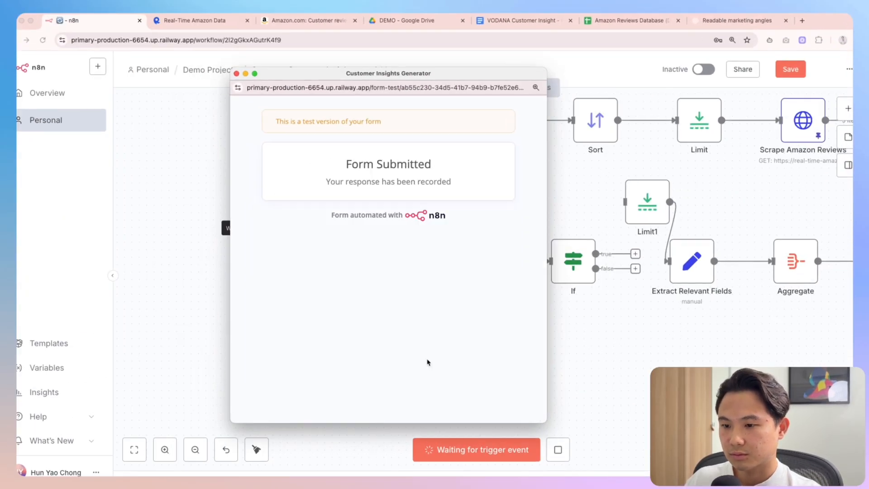
{"action": "left_click", "coordinate": [236, 74]}
Inspect the form trigger output, where '# of reviews to use' arrived as 0
{"action": "double_click", "coordinate": [272, 258]}
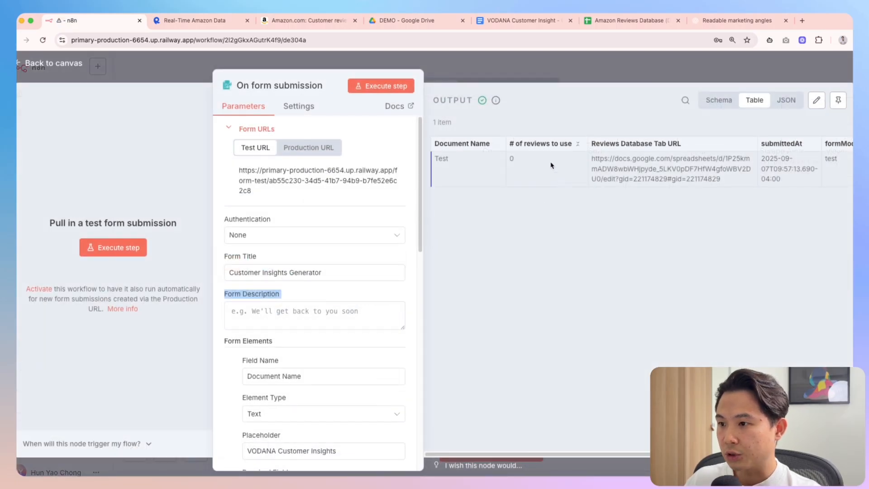
{"action": "double_click", "coordinate": [510, 159]}
{"action": "left_click", "coordinate": [533, 73]}
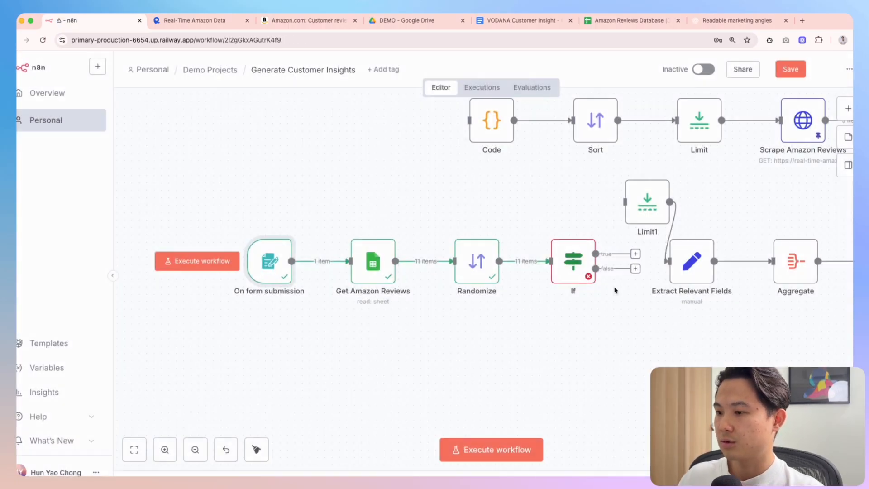
Add an If condition checking that '# of reviews to use' is equal to the number 0
{"action": "double_click", "coordinate": [573, 263]}
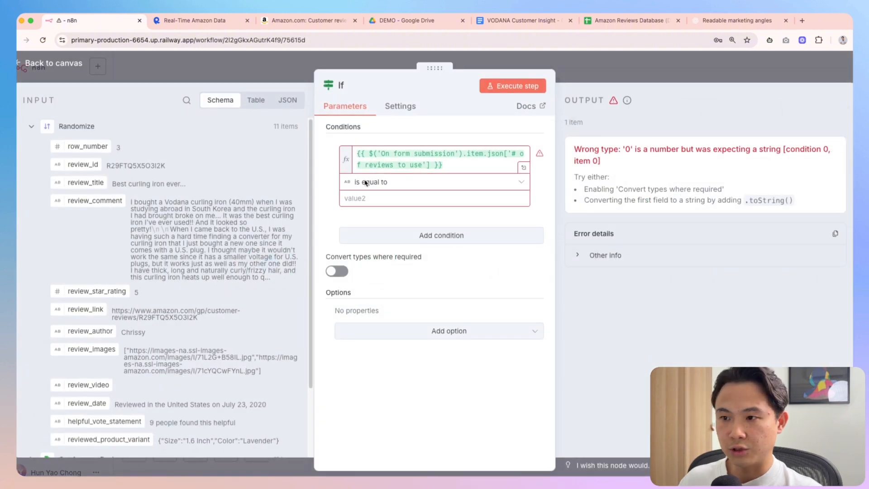
{"action": "left_click", "coordinate": [430, 236]}
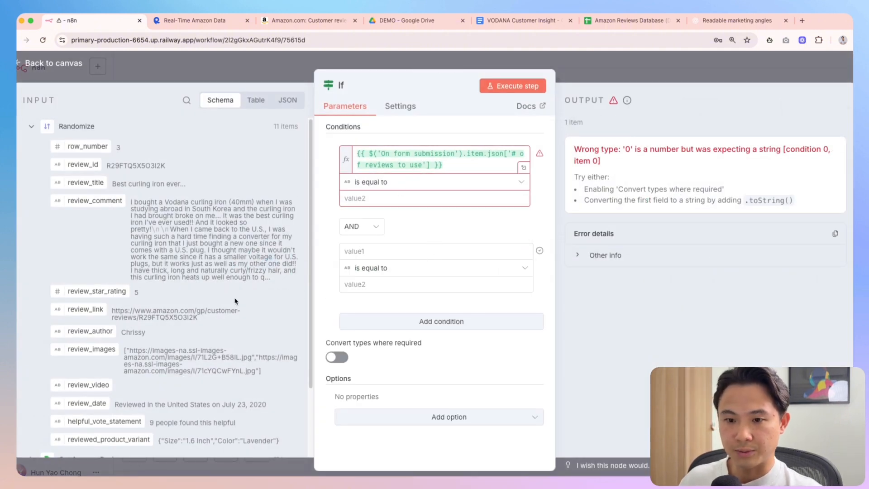
{"action": "scroll", "coordinate": [117, 287], "scroll_direction": "down", "scroll_amount": 2}
{"action": "left_click", "coordinate": [31, 398]}
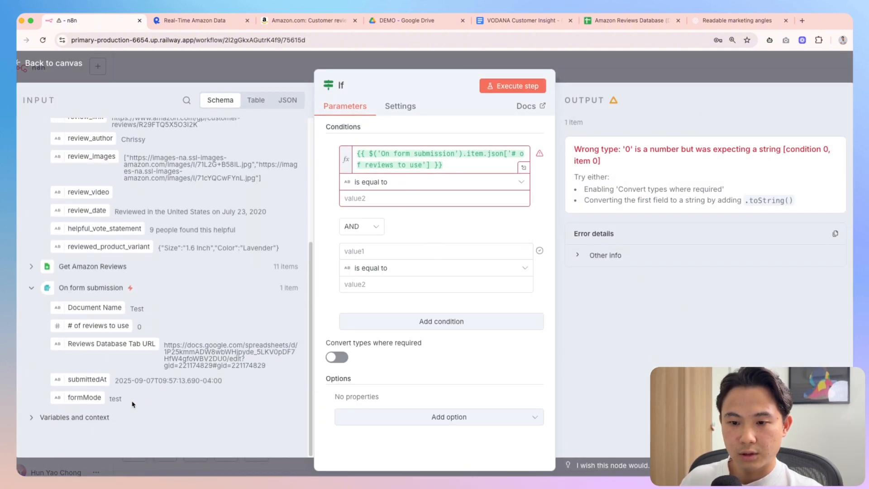
{"action": "left_click_drag", "start_coordinate": [100, 326], "coordinate": [414, 277]}
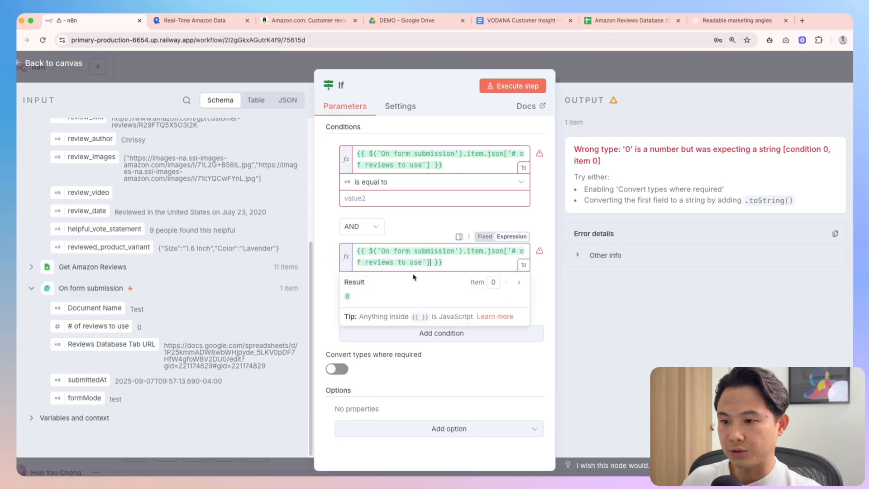
{"action": "left_click", "coordinate": [381, 300]}
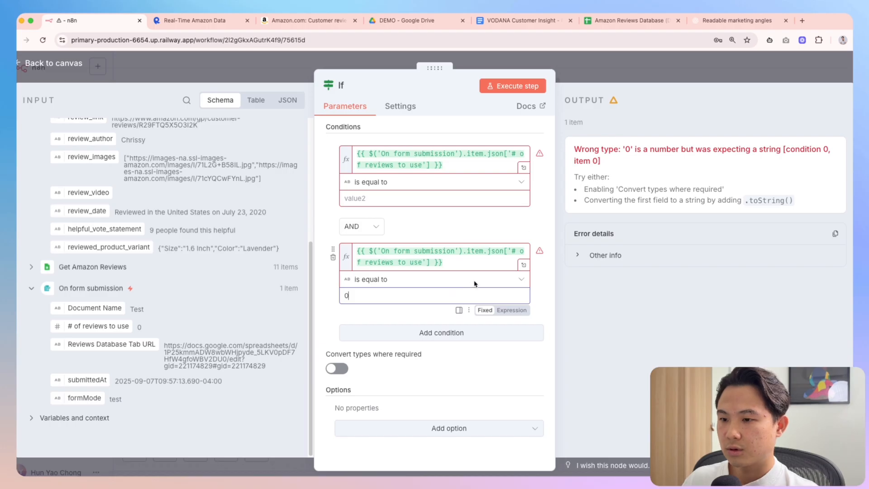
{"action": "left_click", "coordinate": [457, 285]}
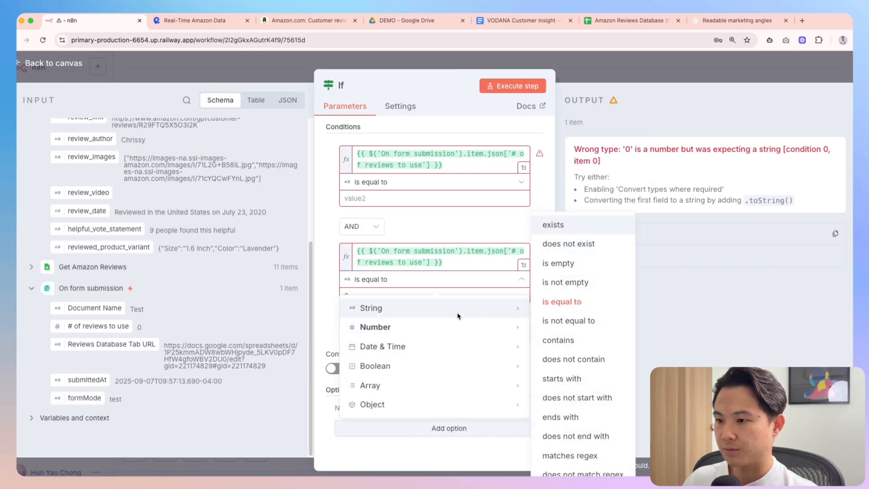
{"action": "mouse_move", "coordinate": [458, 332]}
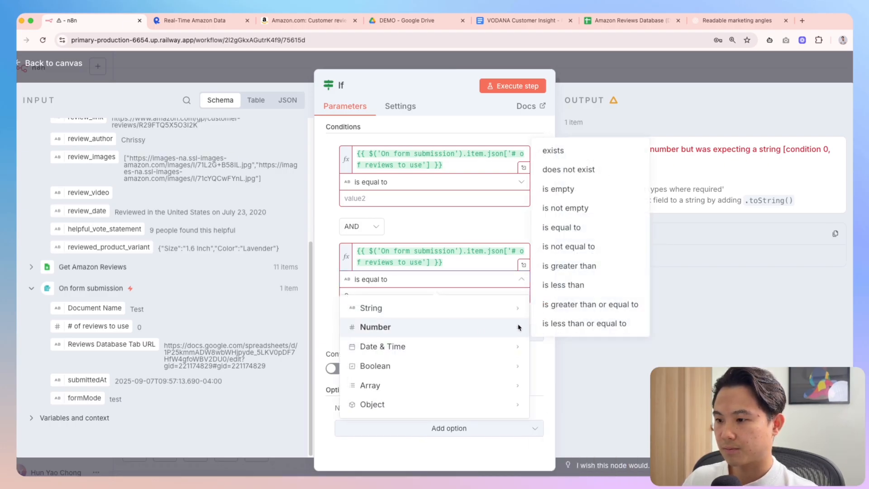
{"action": "left_click", "coordinate": [569, 236]}
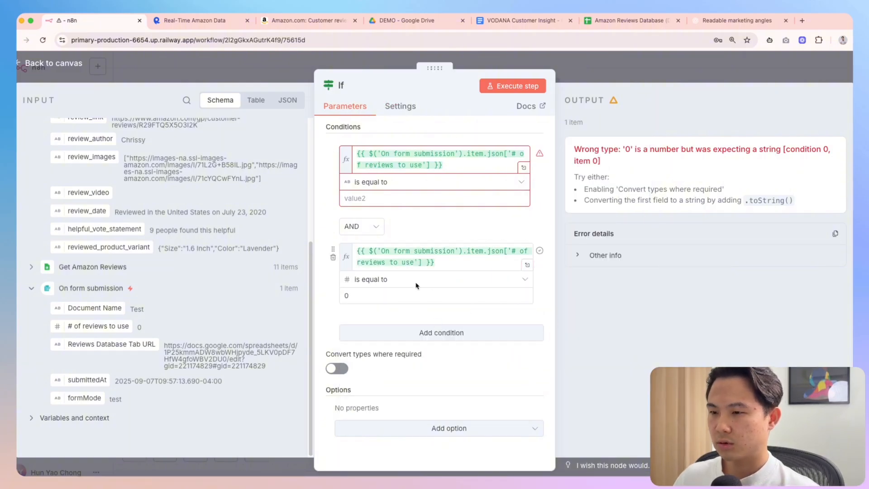
{"action": "key", "text": "Escape"}
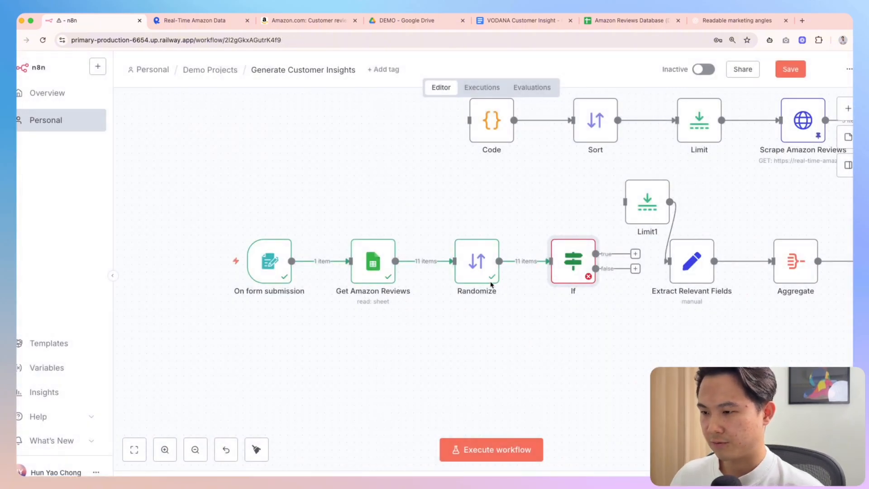
Delete the old string condition and rename the node 'If # of reviews not set'
{"action": "double_click", "coordinate": [573, 261]}
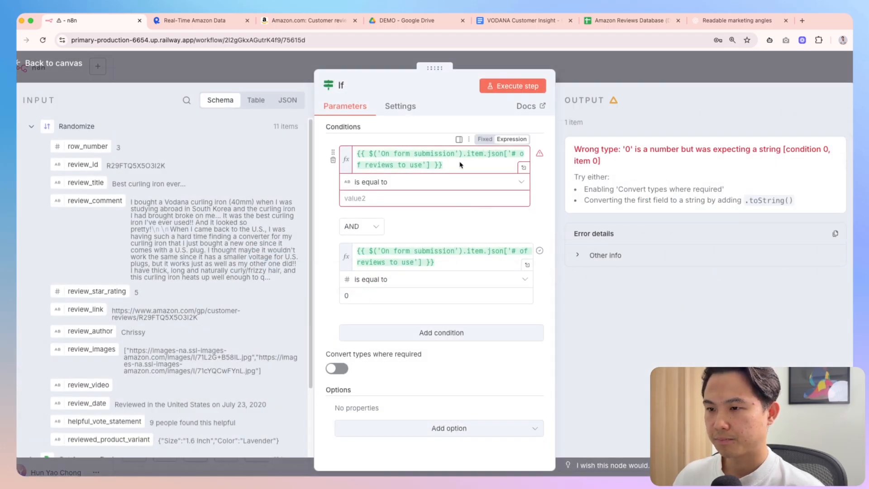
{"action": "left_click", "coordinate": [460, 165]}
{"action": "left_click", "coordinate": [334, 160]}
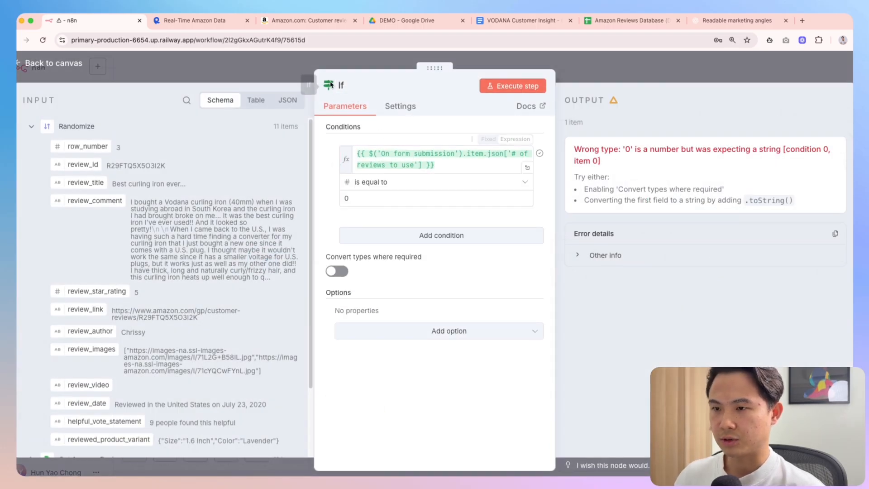
{"action": "left_click", "coordinate": [351, 88]}
{"action": "type", "text": "If no re"}
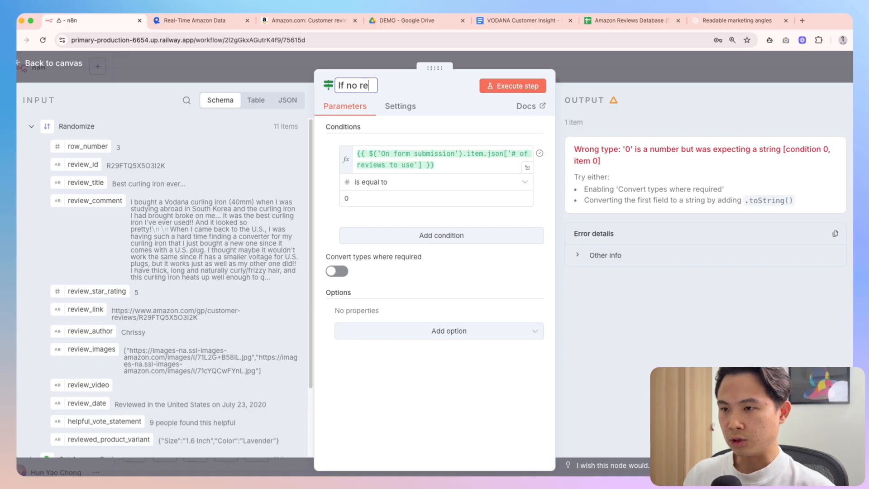
{"action": "type", "text": "view"}
{"action": "key", "text": "BackSpace"}
{"action": "key", "text": "BackSpace"}
{"action": "key", "text": "BackSpace"}
{"action": "key", "text": "BackSpace"}
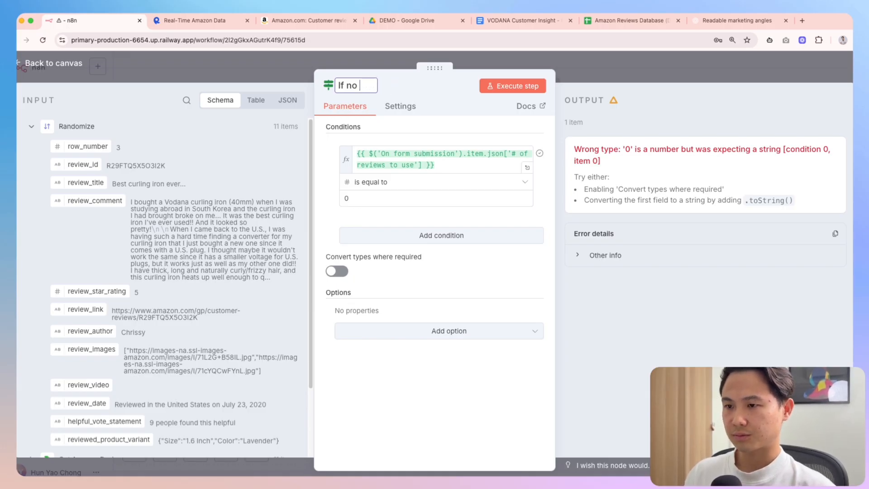
{"action": "type", "text": "reviews"}
{"action": "key", "text": "BackSpace"}
{"action": "key", "text": "BackSpace"}
{"action": "key", "text": "BackSpace"}
{"action": "key", "text": "BackSpace"}
{"action": "key", "text": "BackSpace"}
{"action": "key", "text": "BackSpace"}
{"action": "key", "text": "BackSpace"}
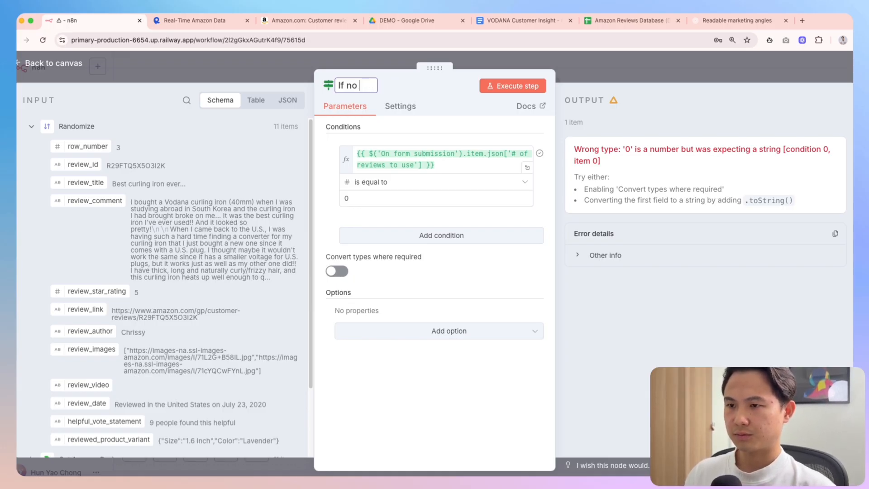
{"action": "key", "text": "BackSpace"}
{"action": "key", "text": "BackSpace"}
{"action": "key", "text": "BackSpace"}
{"action": "type", "text": "# of reviews not set"}
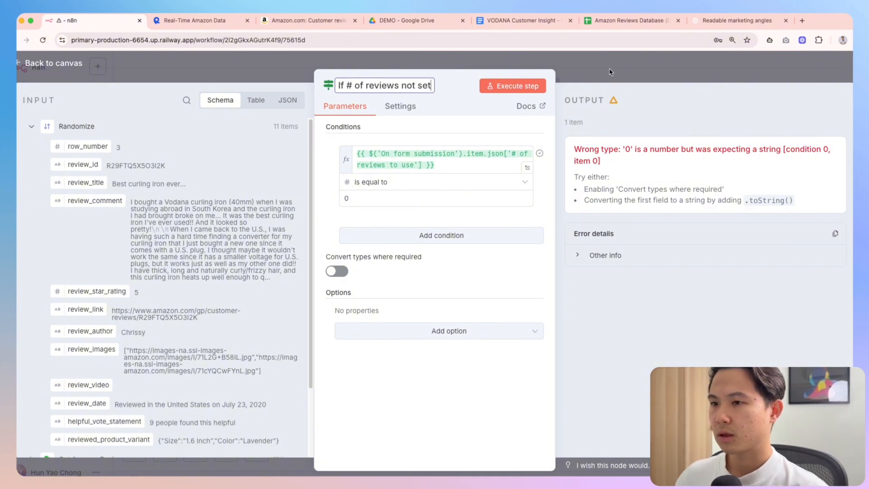
{"action": "key", "text": "Escape"}
{"action": "scroll", "coordinate": [578, 326], "scroll_direction": "right", "scroll_amount": 2}
{"action": "scroll", "coordinate": [578, 326], "scroll_direction": "right", "scroll_amount": 1}
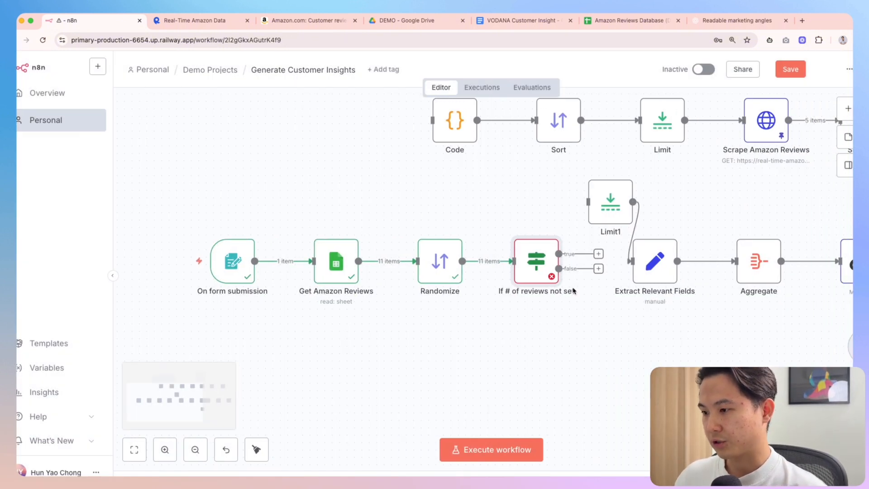
Link the If node's true output to Limit1 and execute the whole workflow
{"action": "scroll", "coordinate": [589, 280], "scroll_direction": "right", "scroll_amount": 3}
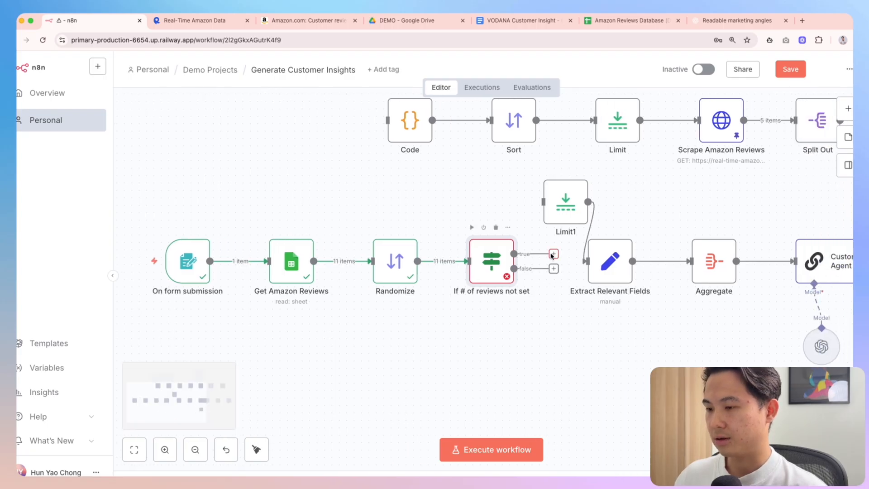
{"action": "left_click_drag", "start_coordinate": [554, 254], "coordinate": [543, 202]}
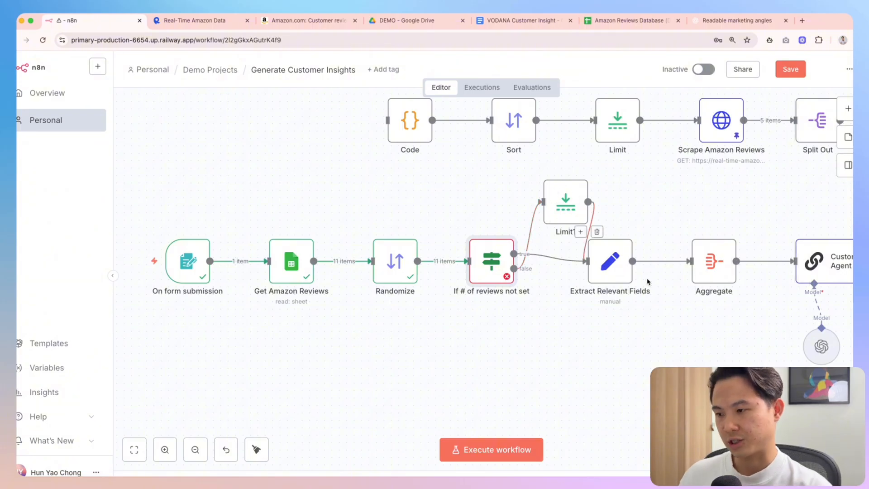
{"action": "scroll", "coordinate": [569, 351], "scroll_direction": "down", "scroll_amount": 3}
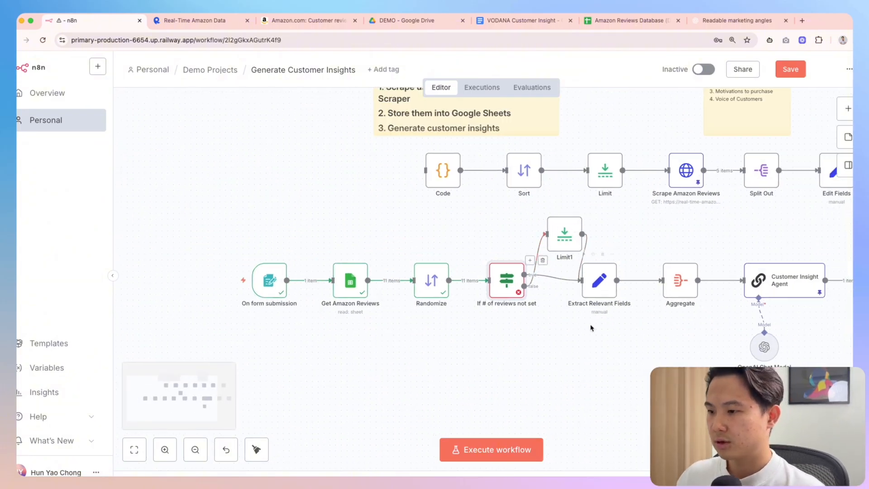
{"action": "key", "text": "ctrl+Return"}
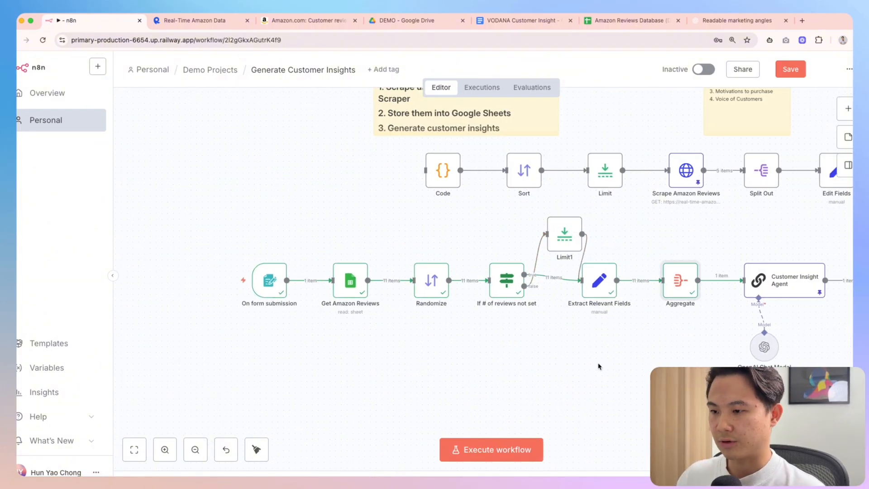
{"action": "scroll", "coordinate": [590, 384], "scroll_direction": "right", "scroll_amount": 2}
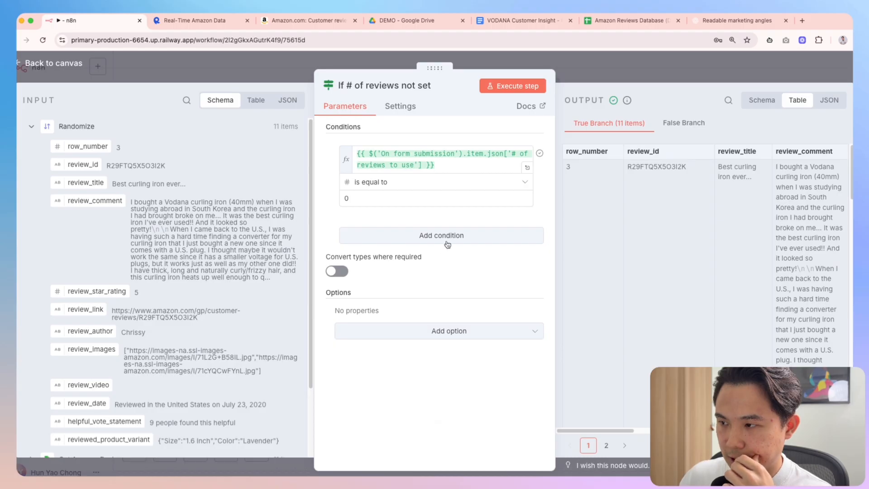
{"action": "left_click", "coordinate": [607, 71]}
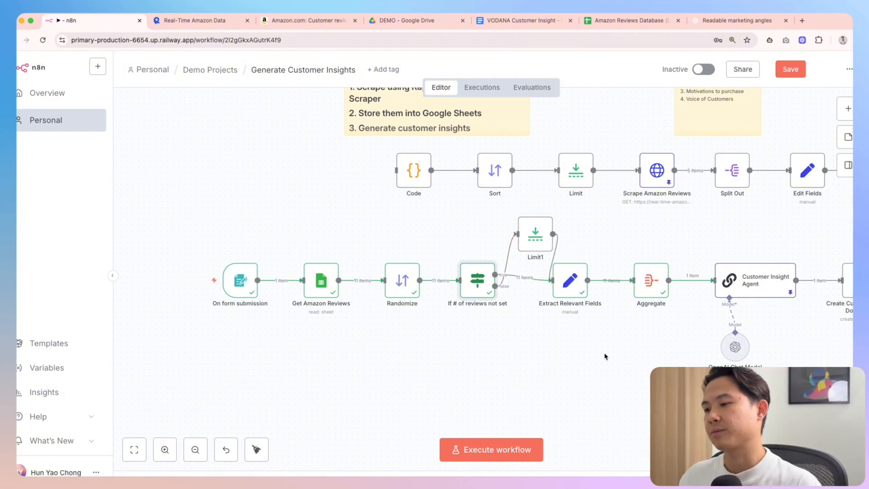
{"action": "key", "text": "1"}
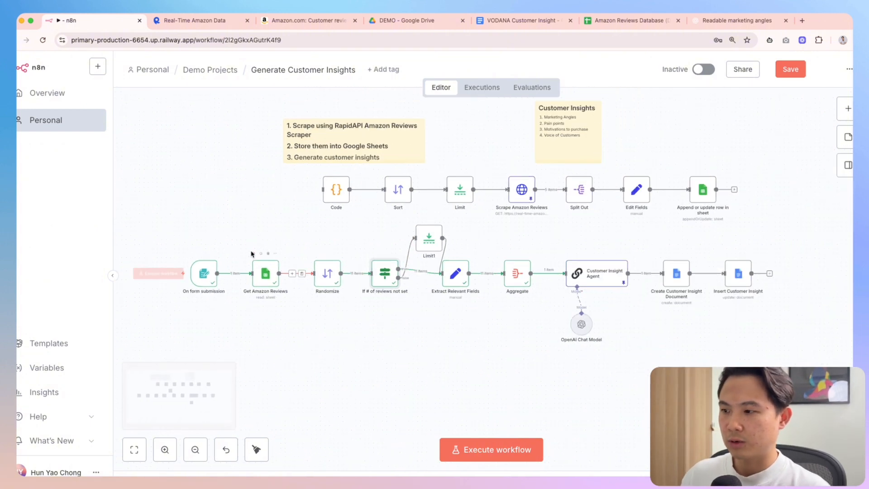
Tidy up the lower row of nodes with Shift+Alt+T, then view the Amazon Reviews Database sheet
{"action": "left_click_drag", "start_coordinate": [164, 217], "coordinate": [777, 387]}
{"action": "key", "text": "shift+alt+t"}
{"action": "left_click", "coordinate": [629, 396]}
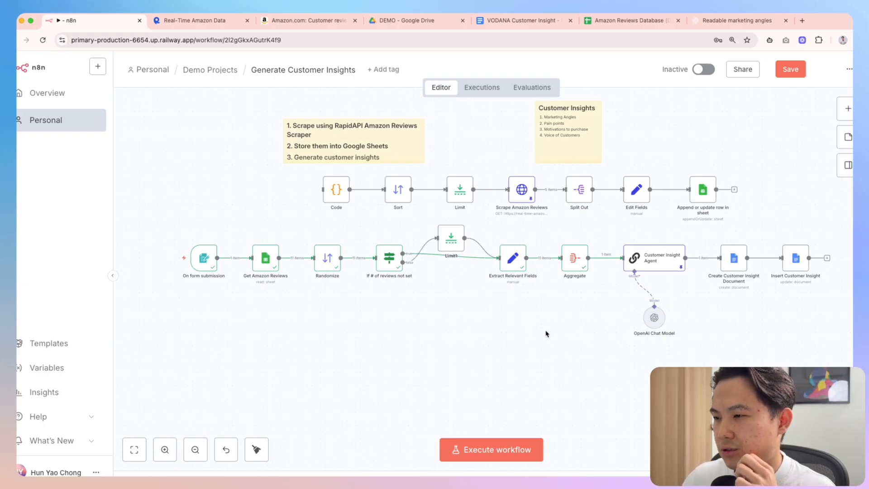
{"action": "scroll", "coordinate": [546, 334], "scroll_direction": "up", "scroll_amount": 2}
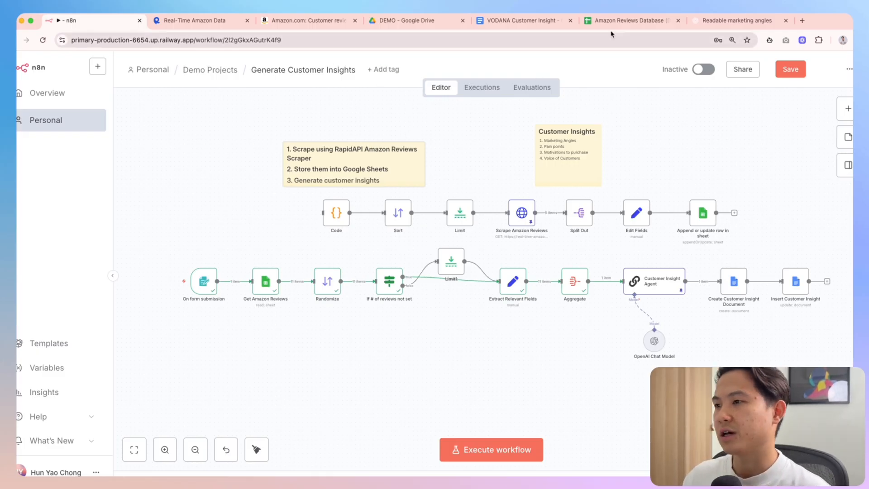
{"action": "left_click", "coordinate": [629, 20]}
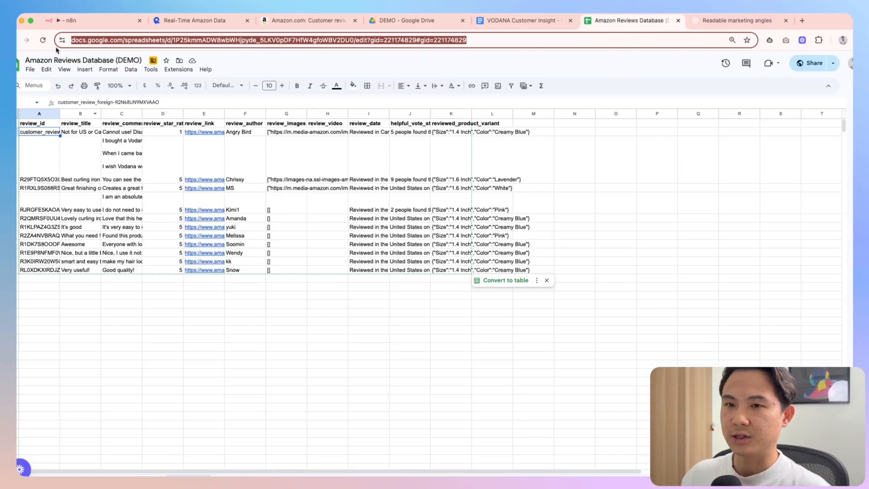
Recheck the Amazon Reviews Database rows, then open the Append or update row in sheet node
{"action": "left_click", "coordinate": [79, 20]}
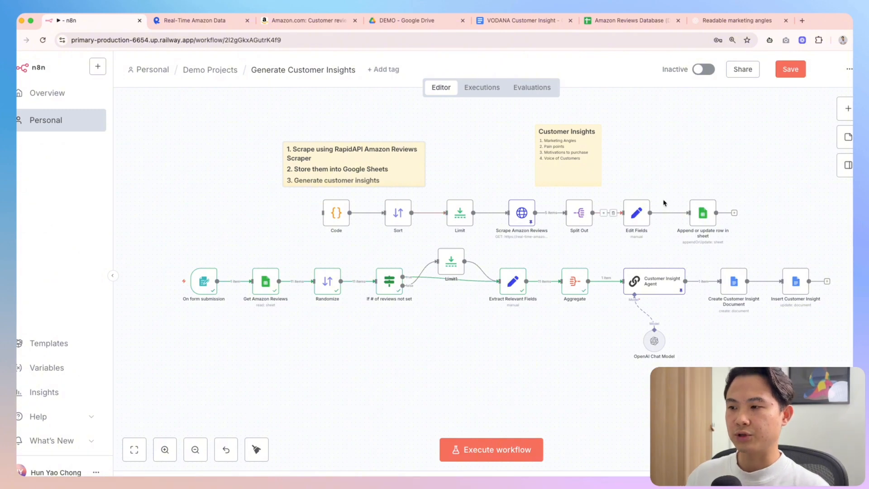
{"action": "left_click", "coordinate": [604, 21]}
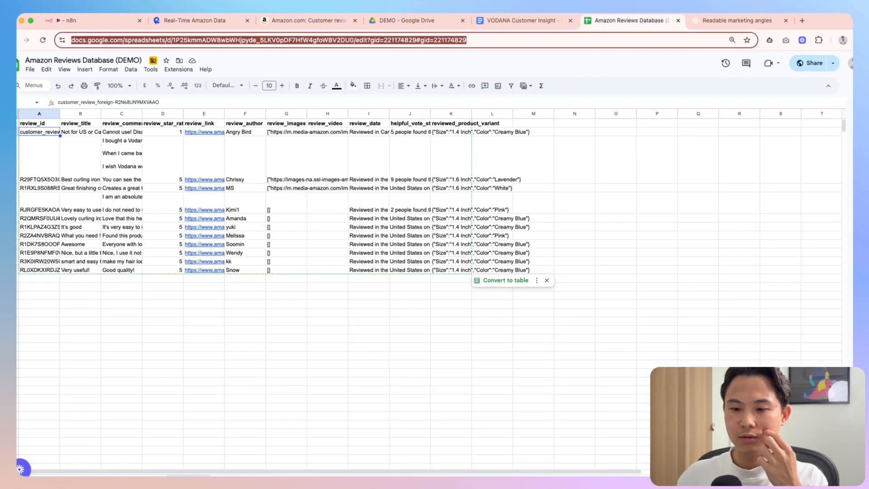
{"action": "left_click", "coordinate": [89, 20]}
{"action": "double_click", "coordinate": [703, 213]}
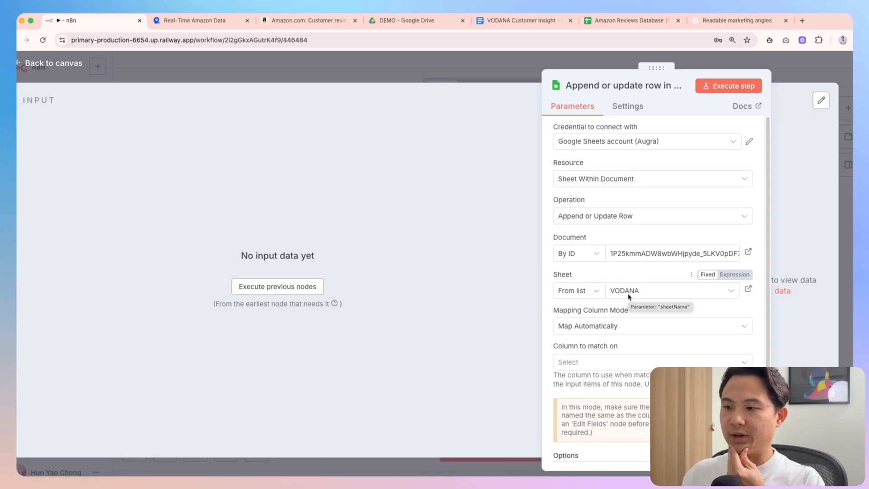
Close the Append or update row in sheet settings after checking its VODANA sheet target
{"action": "key", "text": "Escape"}
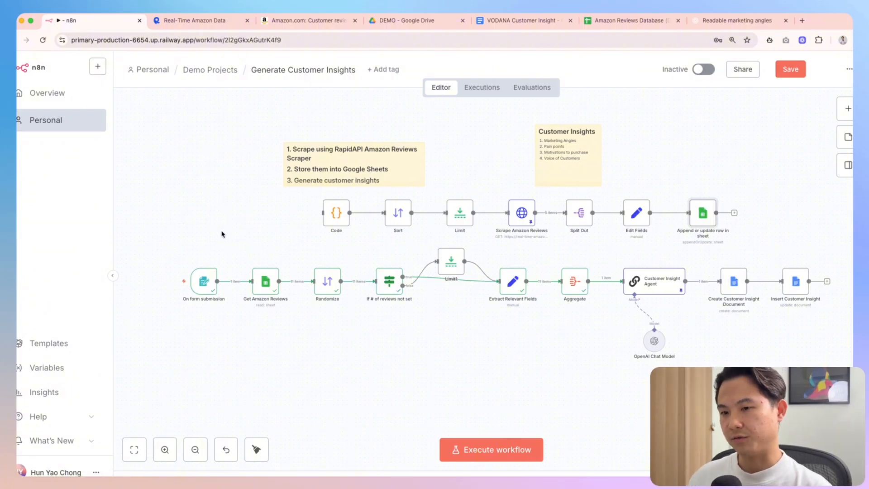
Duplicate the On form submission trigger and place the copy before the Code node in the top row
{"action": "key", "text": "Tab"}
{"action": "type", "text": "n8n form"}
{"action": "key", "text": "Return"}
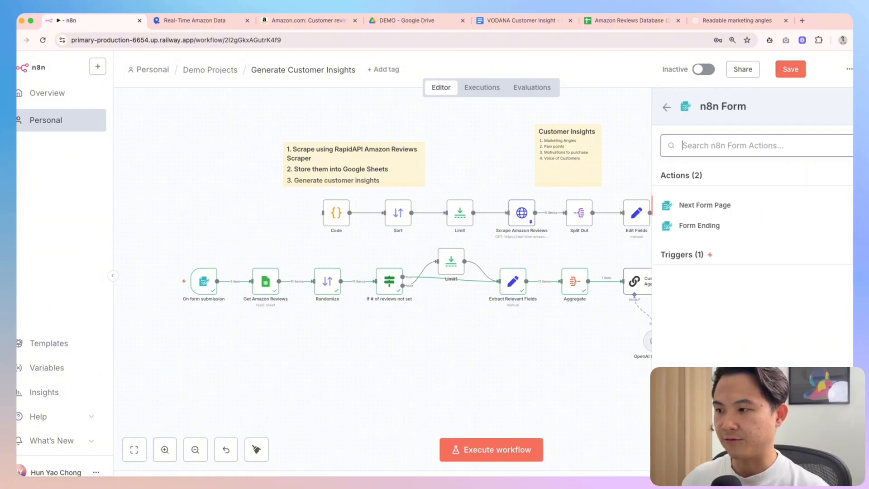
{"action": "left_click", "coordinate": [261, 297]}
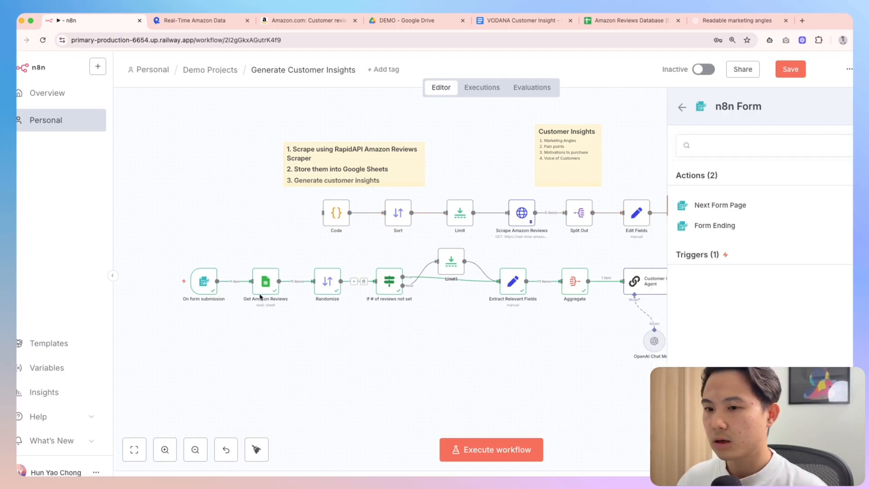
{"action": "left_click", "coordinate": [204, 284]}
{"action": "key", "text": "super+d"}
{"action": "left_click_drag", "start_coordinate": [247, 329], "coordinate": [323, 212]}
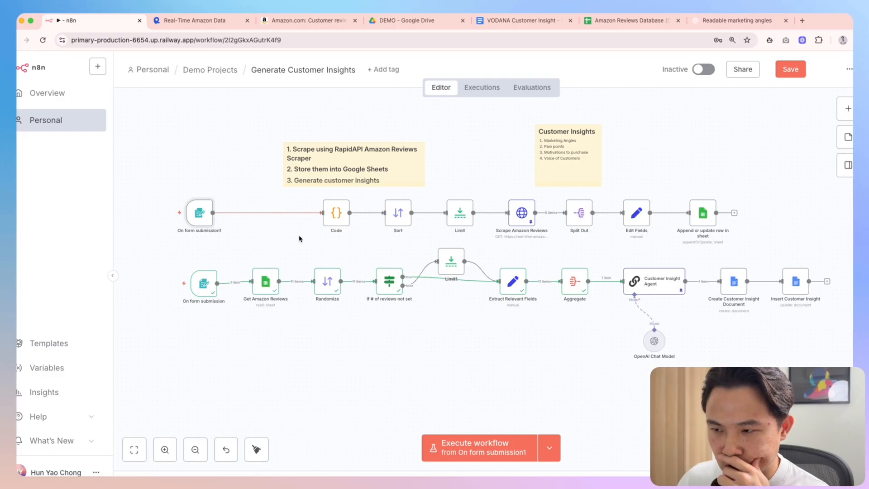
{"action": "scroll", "coordinate": [301, 249], "scroll_direction": "right", "scroll_amount": 3}
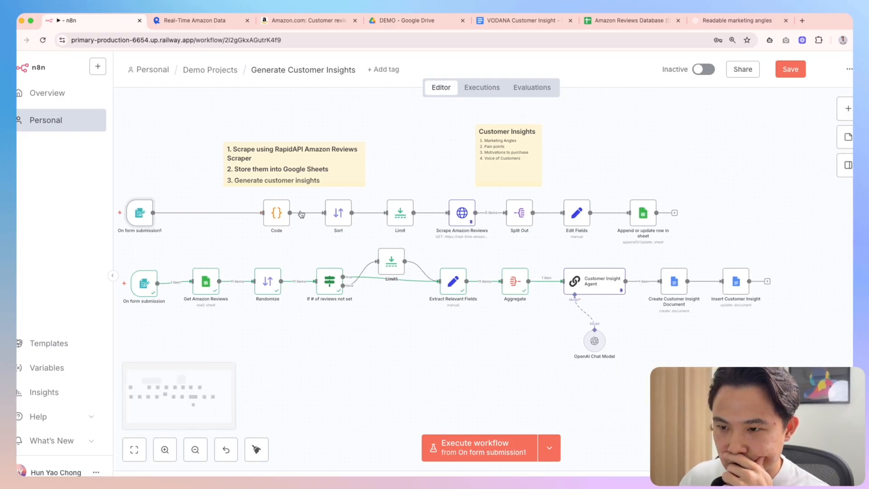
{"action": "scroll", "coordinate": [301, 213], "scroll_direction": "left", "scroll_amount": 3}
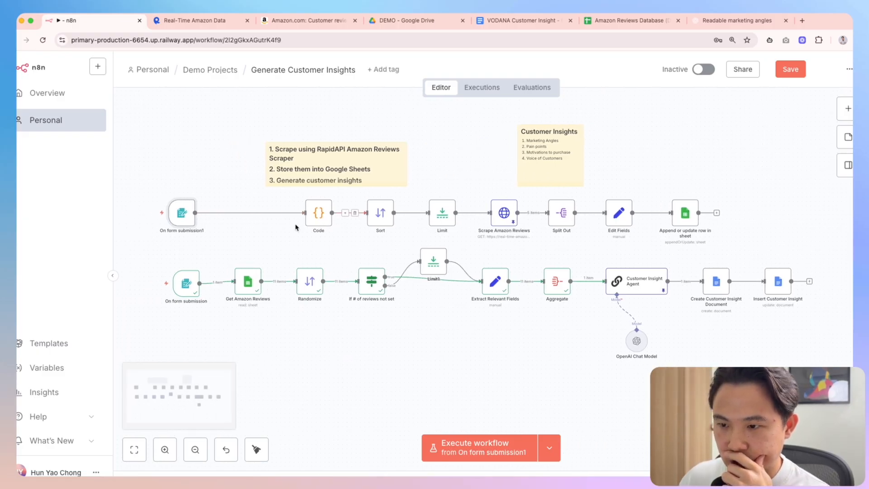
{"action": "double_click", "coordinate": [320, 223]}
{"action": "key", "text": "Escape"}
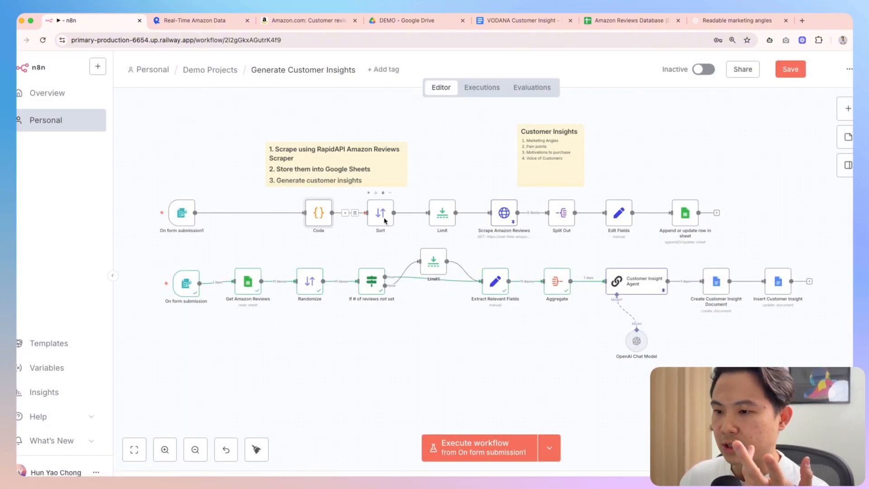
Delete the Sort node and move the Limit node next to Code
{"action": "left_click", "coordinate": [381, 221]}
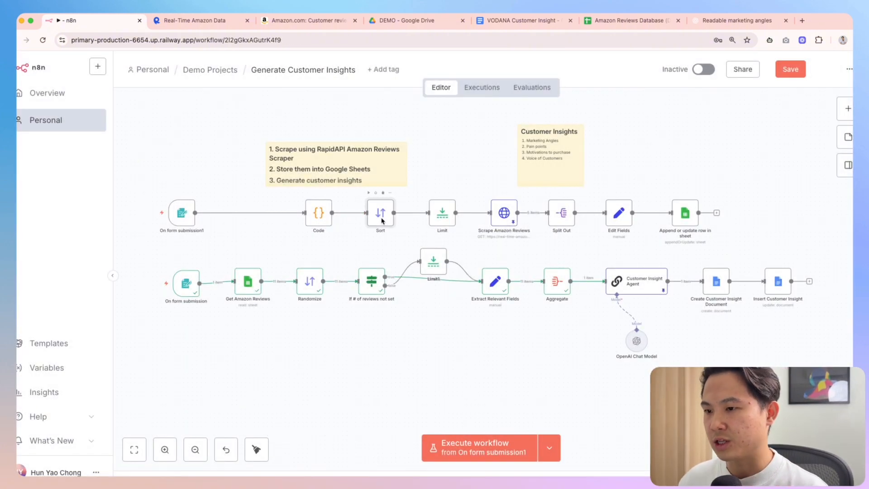
{"action": "double_click", "coordinate": [382, 221]}
{"action": "key", "text": "Escape"}
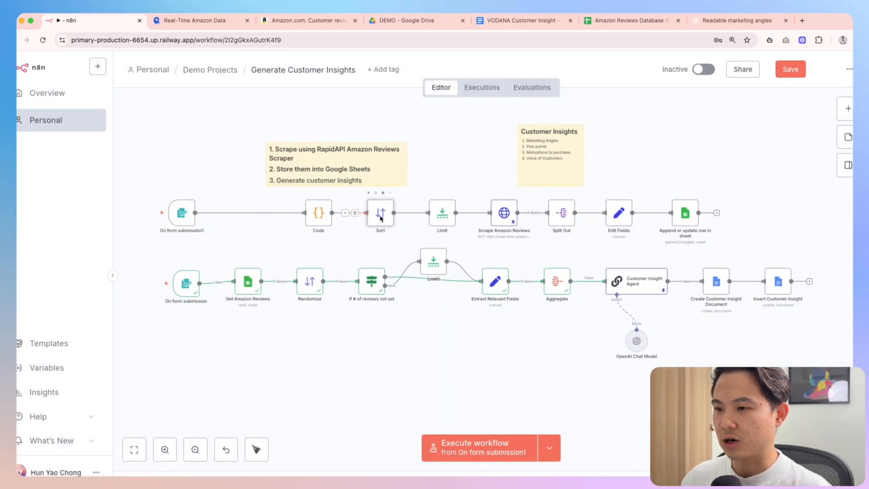
{"action": "left_click_drag", "start_coordinate": [380, 219], "coordinate": [383, 219]}
{"action": "key", "text": "Delete"}
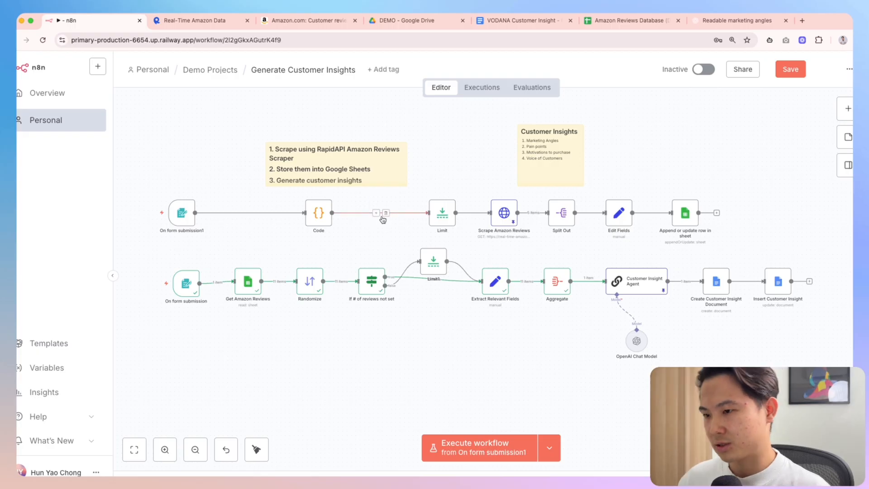
{"action": "left_click_drag", "start_coordinate": [443, 216], "coordinate": [422, 216]}
{"action": "double_click", "coordinate": [423, 216]}
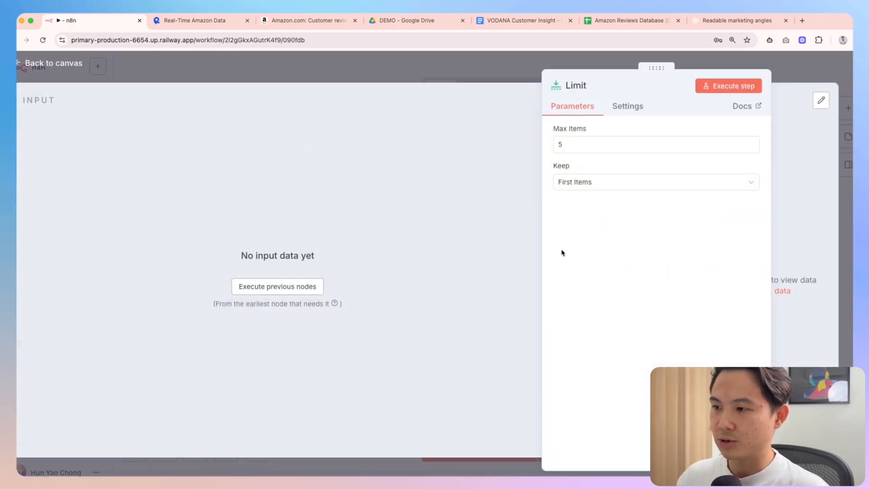
{"action": "key", "text": "Escape"}
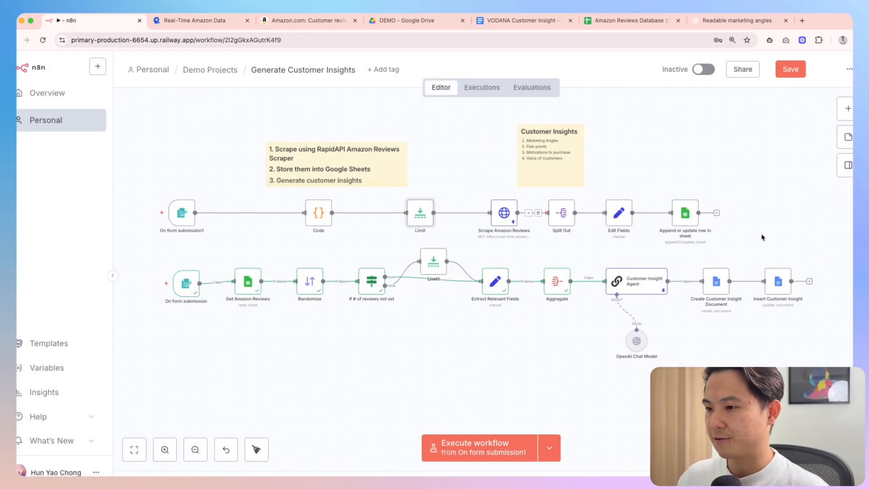
Tidy the top row of nodes into even spacing with Shift+Alt+T
{"action": "left_click_drag", "start_coordinate": [762, 238], "coordinate": [86, 188]}
{"action": "key", "text": "shift+alt+t"}
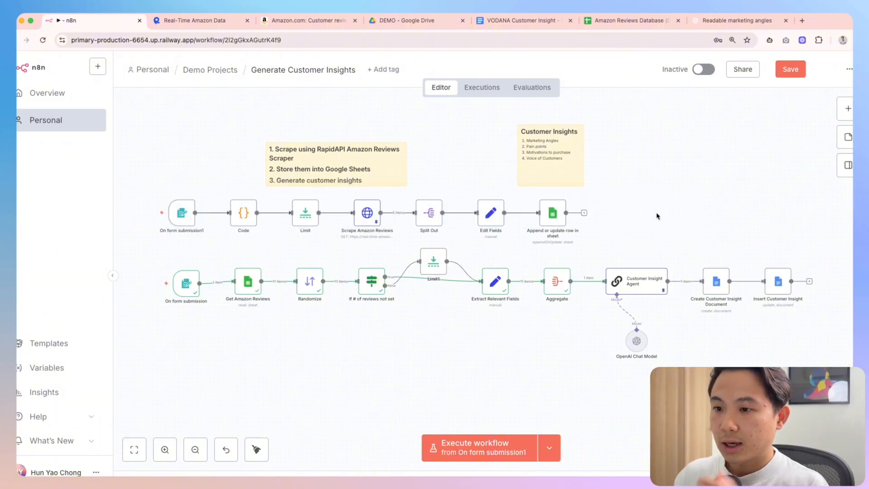
{"action": "scroll", "coordinate": [425, 242], "scroll_direction": "right", "scroll_amount": 3}
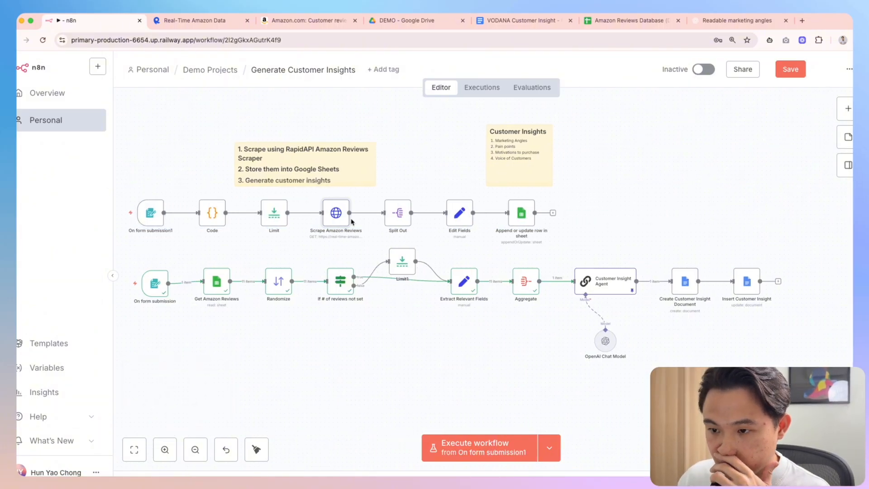
{"action": "double_click", "coordinate": [393, 220]}
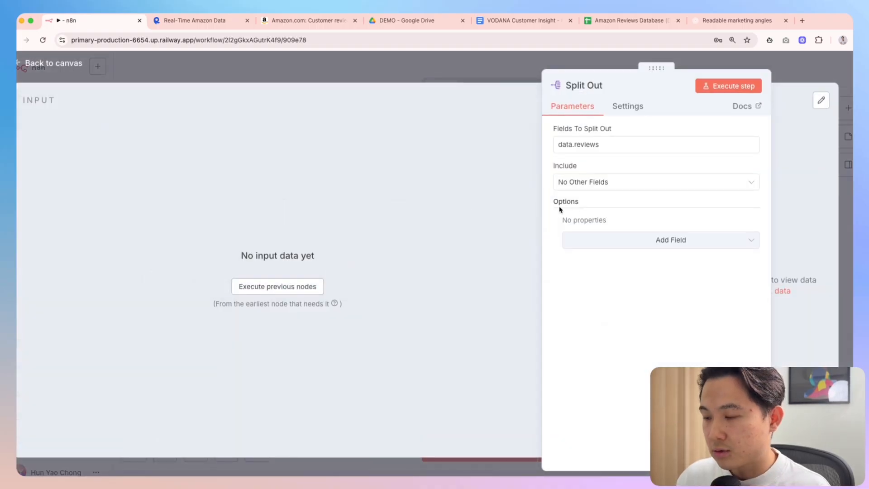
{"action": "key", "text": "Escape"}
{"action": "double_click", "coordinate": [471, 220]}
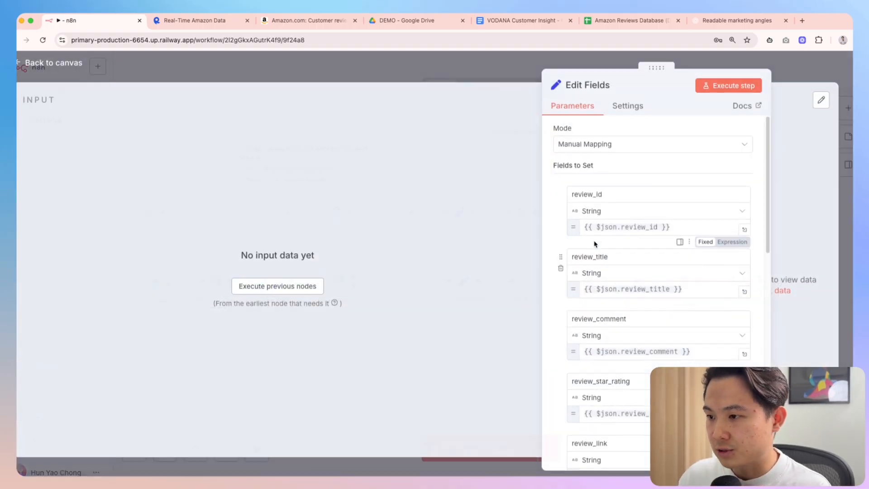
{"action": "scroll", "coordinate": [657, 287], "scroll_direction": "down", "scroll_amount": 4}
{"action": "key", "text": "Escape"}
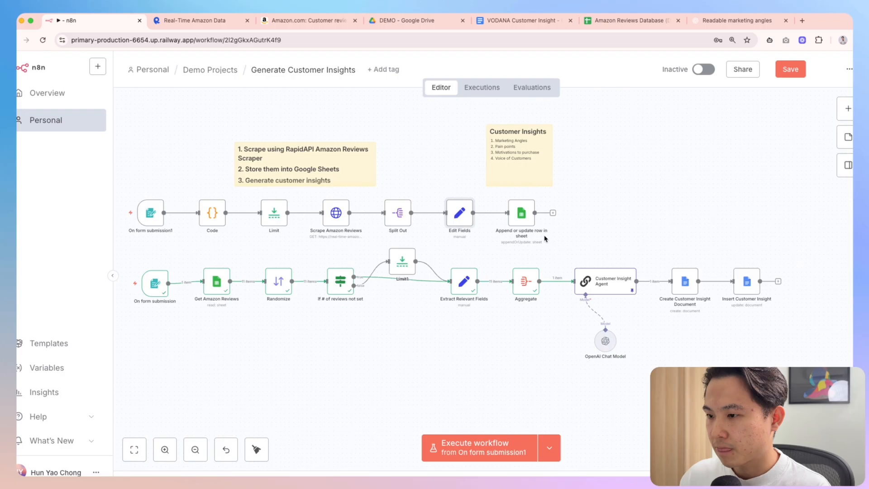
{"action": "left_click_drag", "start_coordinate": [582, 250], "coordinate": [496, 193]}
{"action": "double_click", "coordinate": [522, 213]}
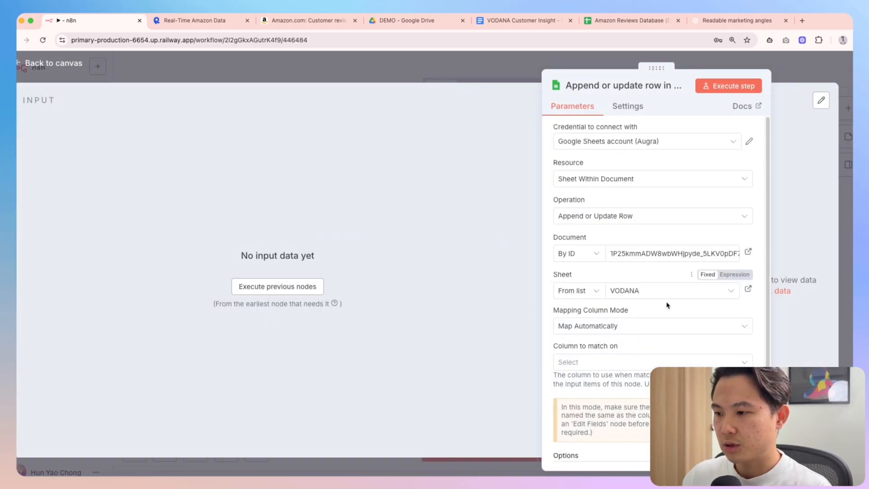
{"action": "left_click", "coordinate": [614, 292]}
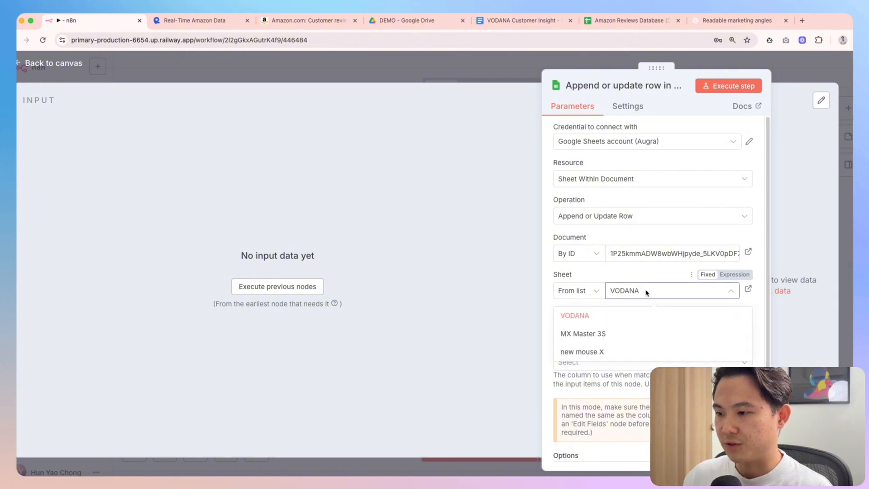
{"action": "left_click", "coordinate": [621, 280]}
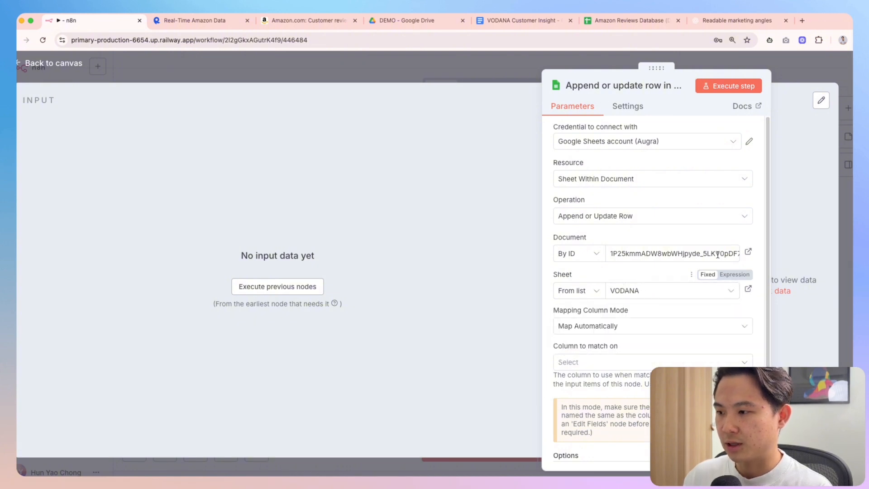
{"action": "left_click", "coordinate": [792, 74]}
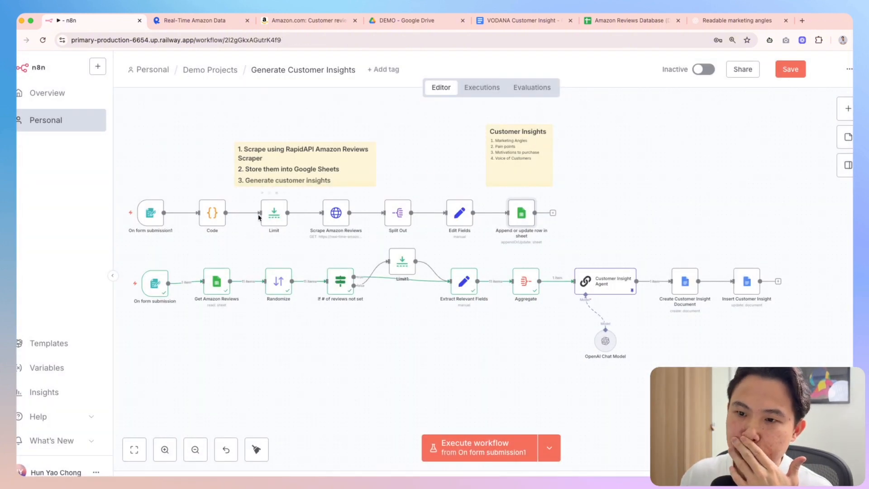
{"action": "double_click", "coordinate": [336, 213]}
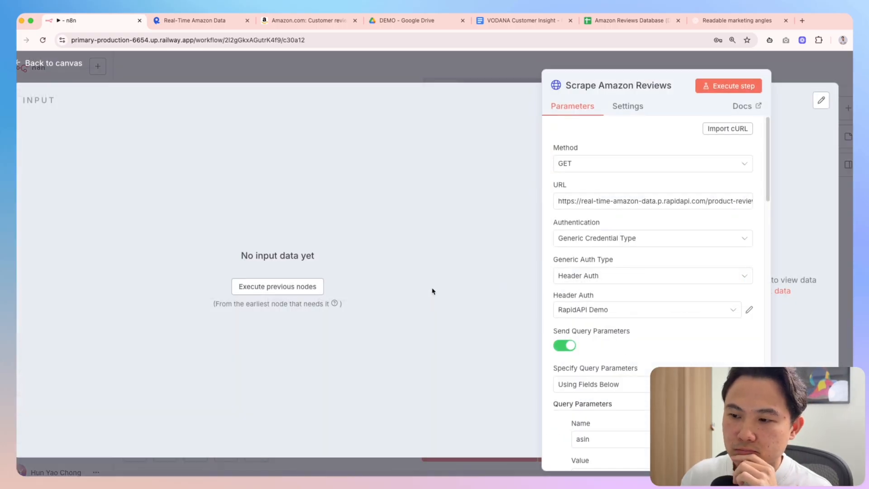
{"action": "scroll", "coordinate": [655, 301], "scroll_direction": "down", "scroll_amount": 2}
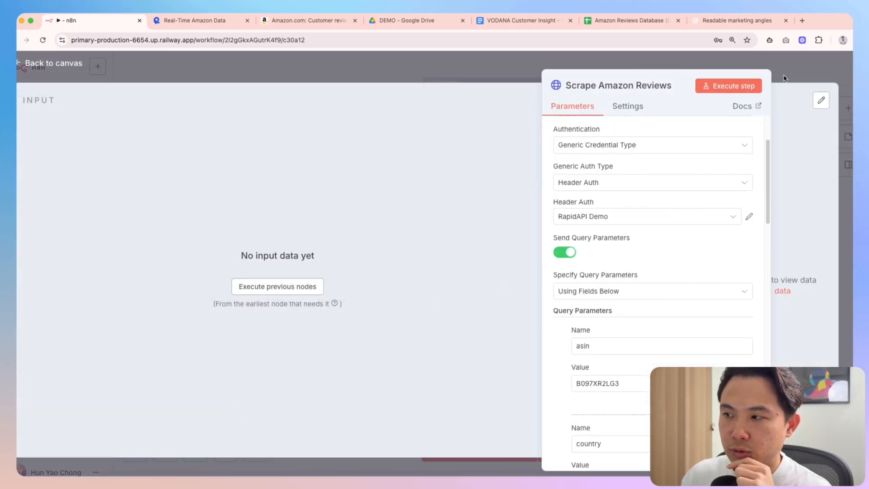
{"action": "scroll", "coordinate": [666, 246], "scroll_direction": "down", "scroll_amount": 1}
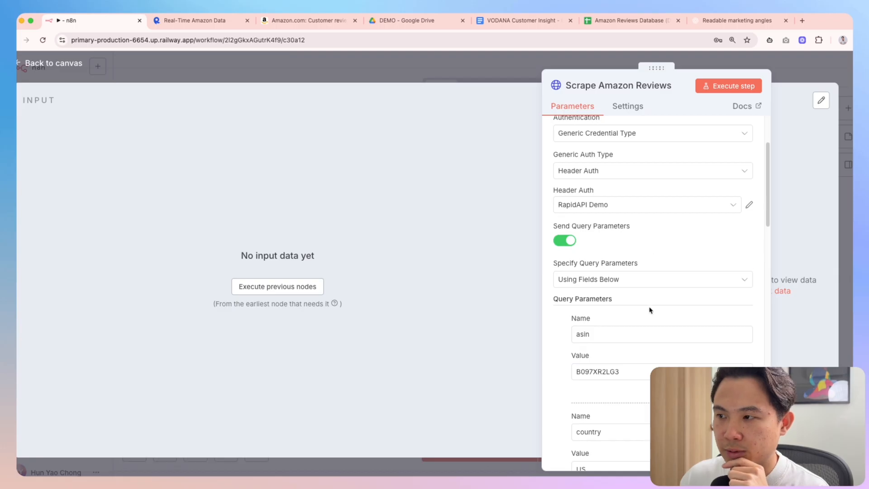
{"action": "scroll", "coordinate": [651, 310], "scroll_direction": "down", "scroll_amount": 2}
{"action": "left_click_drag", "start_coordinate": [634, 330], "coordinate": [567, 330]}
{"action": "left_click", "coordinate": [566, 331]}
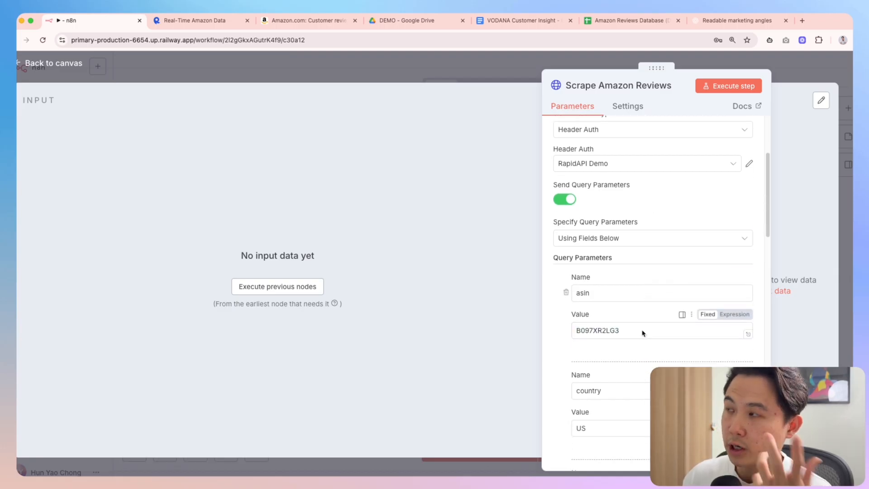
{"action": "scroll", "coordinate": [643, 333], "scroll_direction": "down", "scroll_amount": 1}
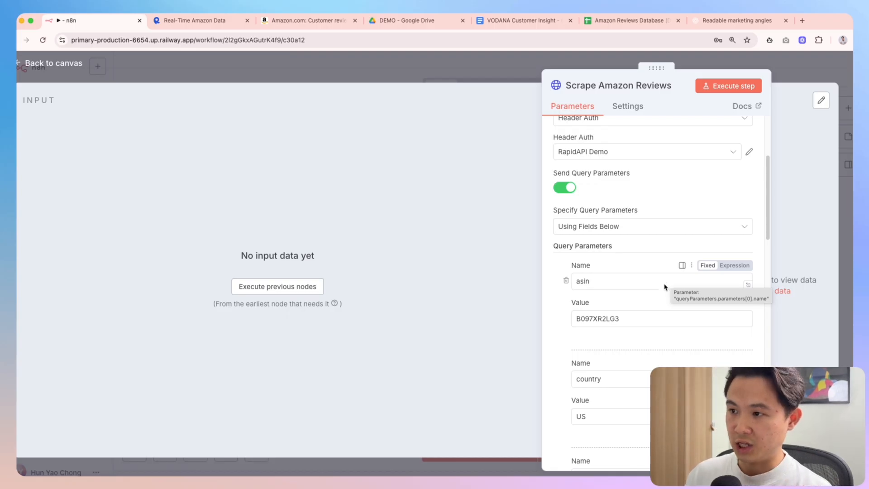
{"action": "scroll", "coordinate": [645, 317], "scroll_direction": "down", "scroll_amount": 1}
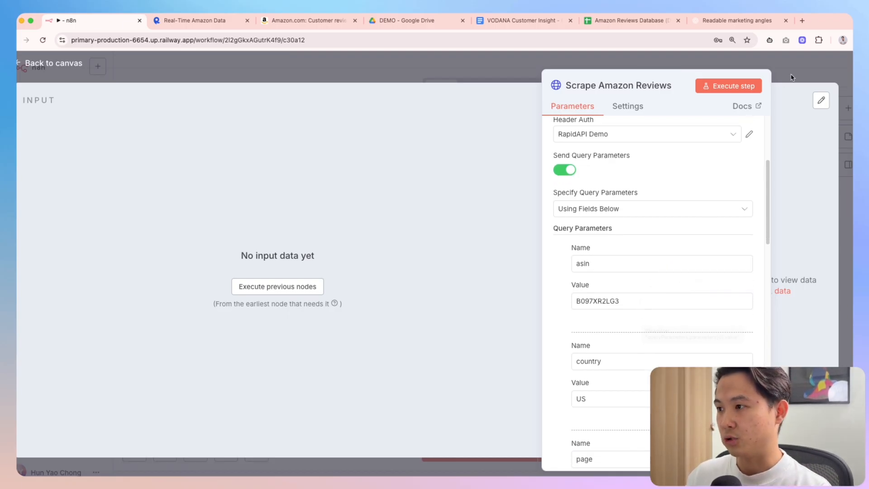
{"action": "key", "text": "Escape"}
{"action": "right_click", "coordinate": [593, 171]}
{"action": "key", "text": "Escape"}
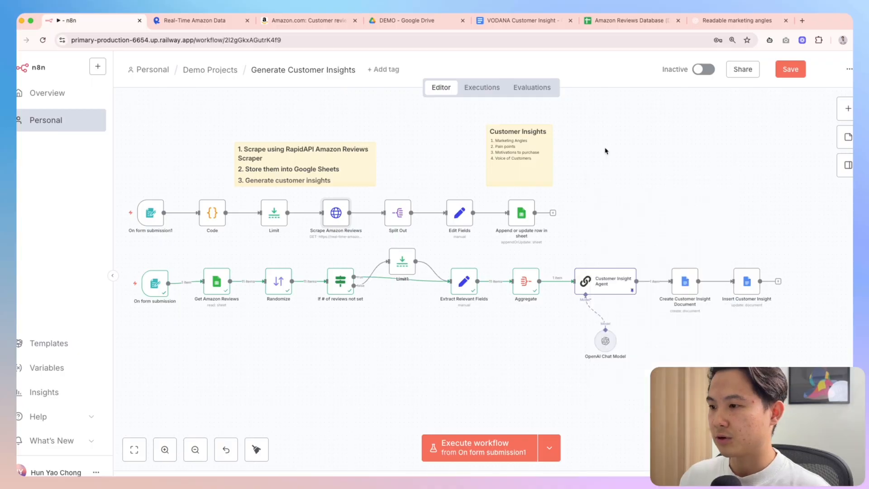
Add a sticky note listing '1. Google sheet tab name' and a second numbered line '2.'
{"action": "right_click", "coordinate": [618, 154]}
{"action": "left_click", "coordinate": [665, 178]}
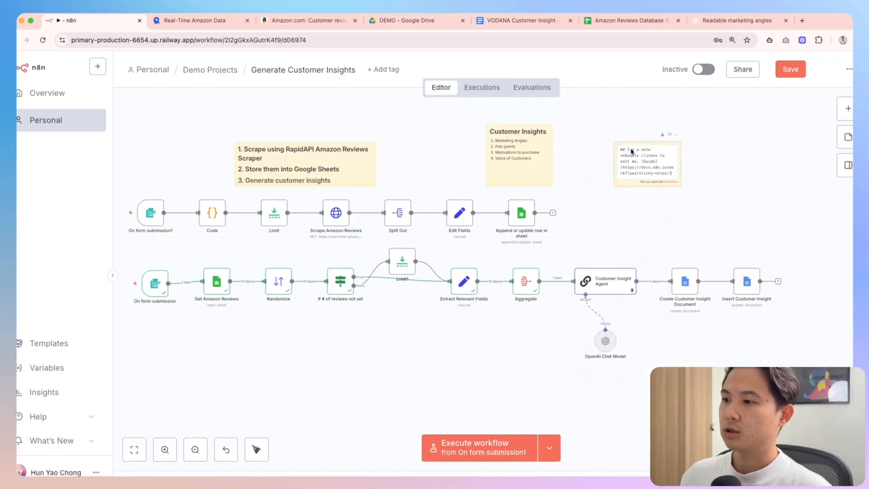
{"action": "type", "text": "I"}
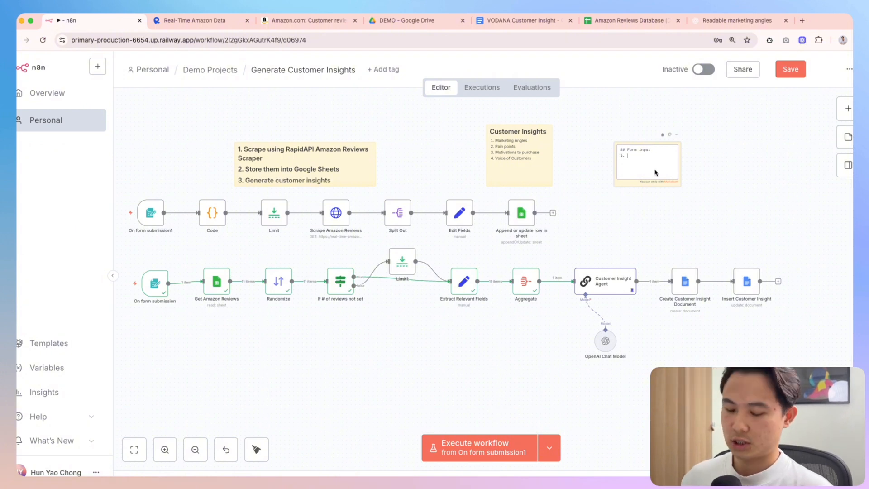
{"action": "type", "text": "sheet"}
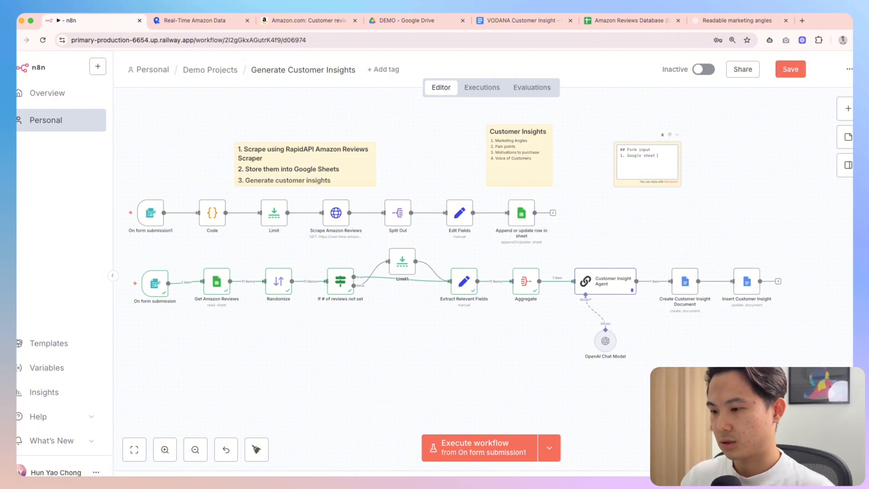
{"action": "type", "text": " tab name"}
{"action": "key", "text": "Return"}
{"action": "type", "text": "2. ASIN"}
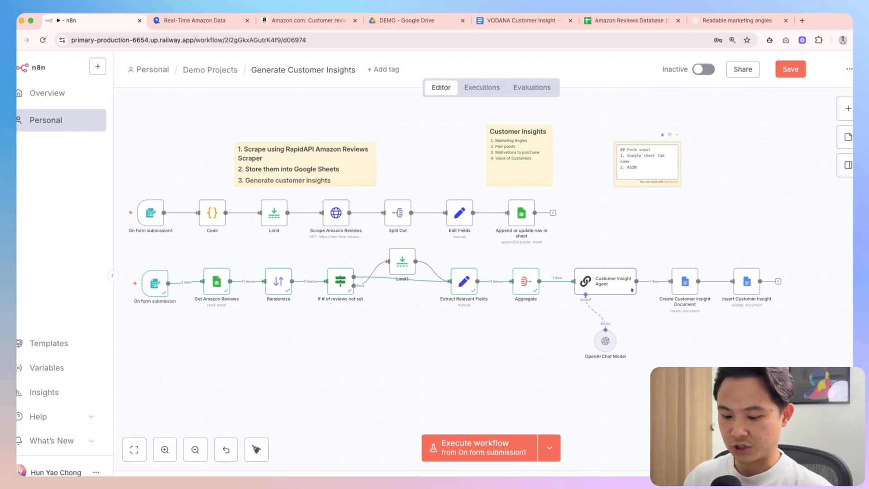
Review the Scrape Amazon Reviews node's query parameters, including asin
{"action": "double_click", "coordinate": [333, 219]}
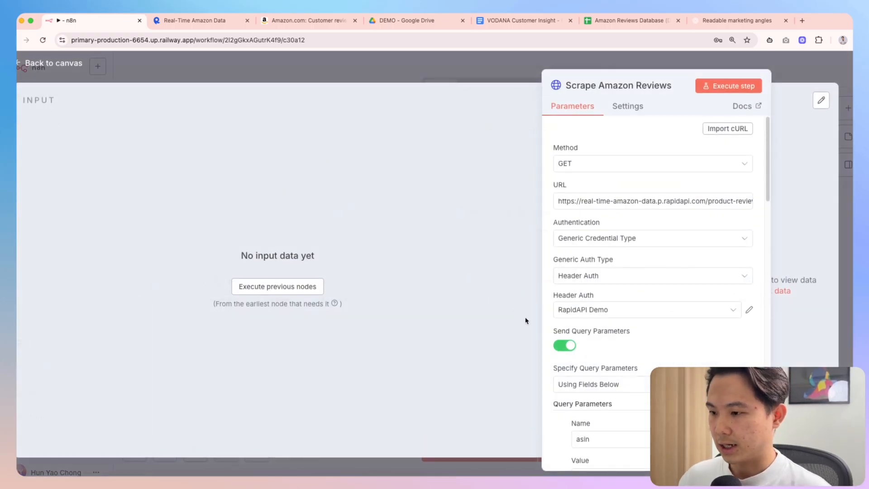
{"action": "scroll", "coordinate": [609, 341], "scroll_direction": "down", "scroll_amount": 6}
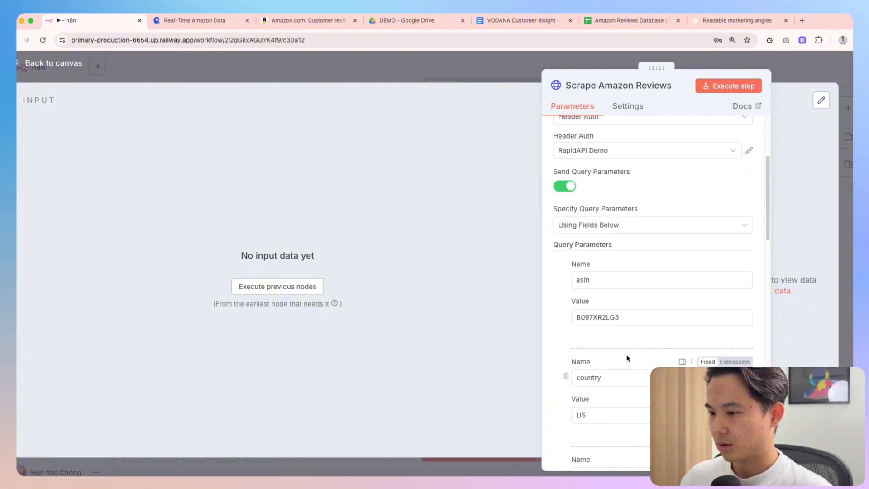
{"action": "scroll", "coordinate": [612, 367], "scroll_direction": "down", "scroll_amount": 6}
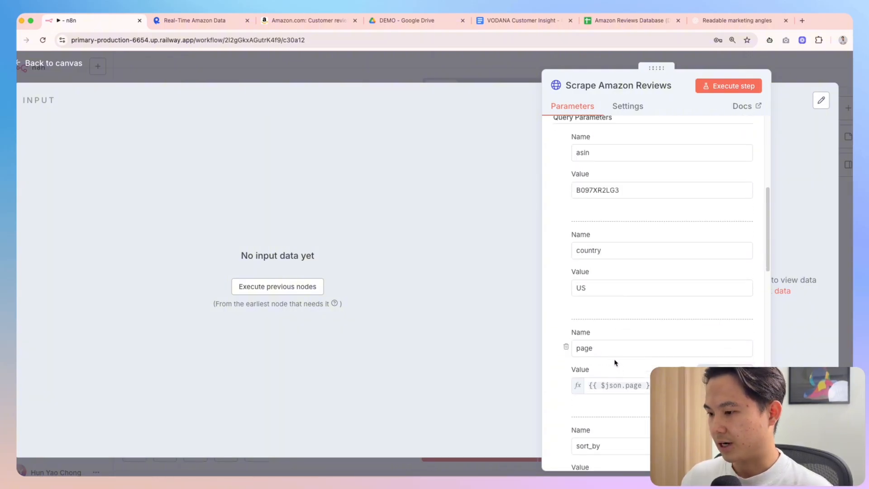
{"action": "scroll", "coordinate": [627, 372], "scroll_direction": "down", "scroll_amount": 3}
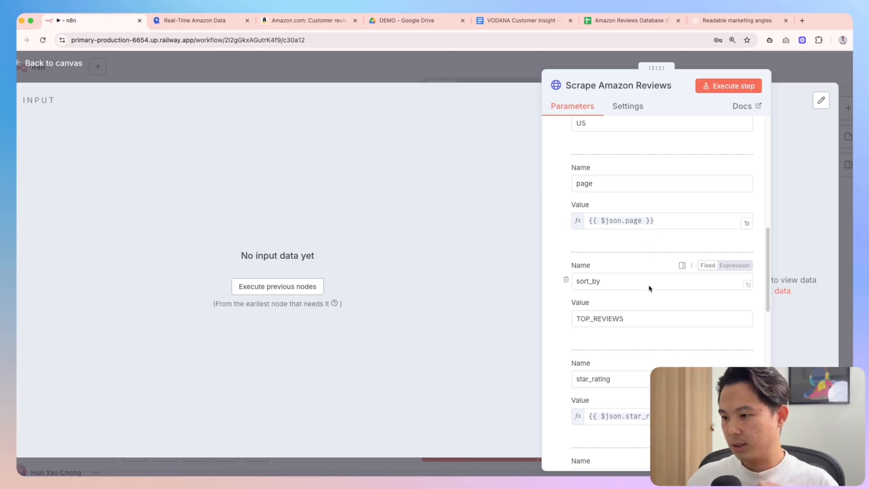
{"action": "scroll", "coordinate": [634, 316], "scroll_direction": "down", "scroll_amount": 2}
{"action": "scroll", "coordinate": [634, 333], "scroll_direction": "down", "scroll_amount": 7}
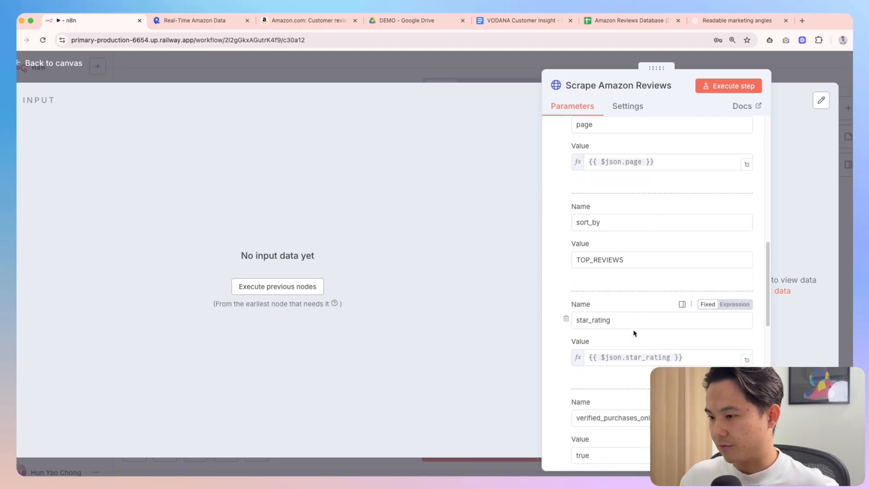
{"action": "scroll", "coordinate": [635, 334], "scroll_direction": "down", "scroll_amount": 5}
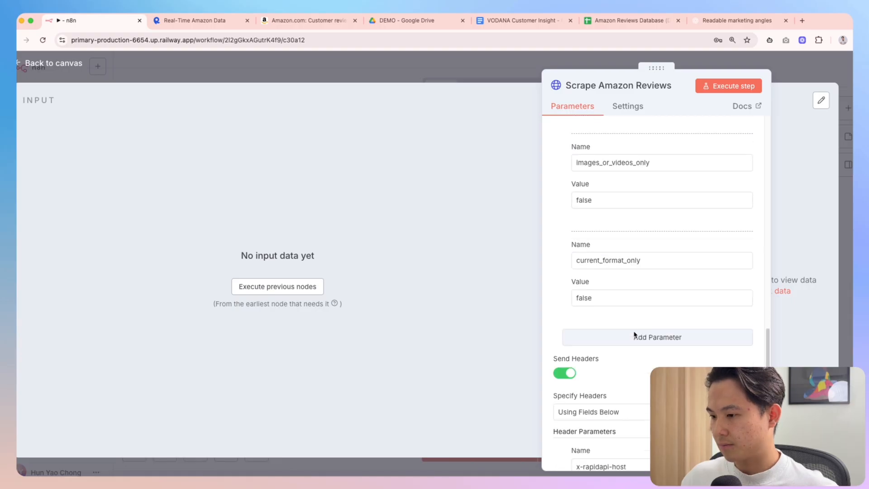
{"action": "scroll", "coordinate": [635, 332], "scroll_direction": "up", "scroll_amount": 15}
{"action": "scroll", "coordinate": [602, 217], "scroll_direction": "up", "scroll_amount": 2}
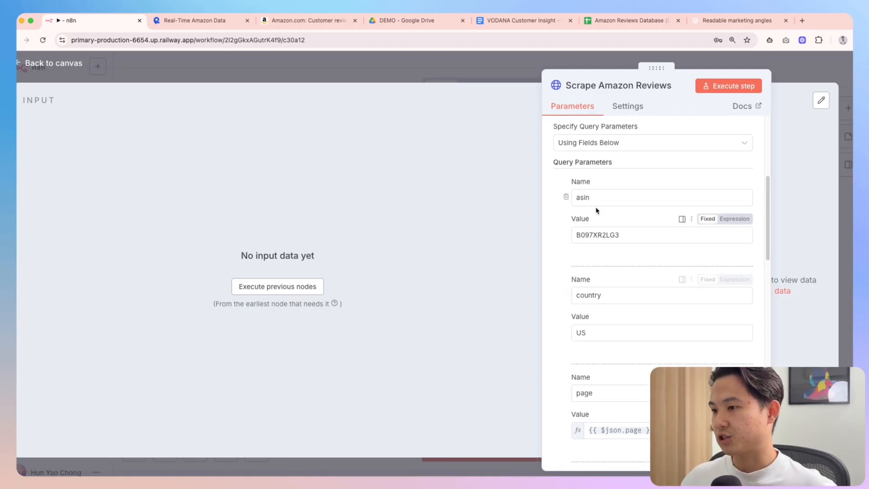
{"action": "double_click", "coordinate": [583, 196]}
{"action": "key", "text": "Escape"}
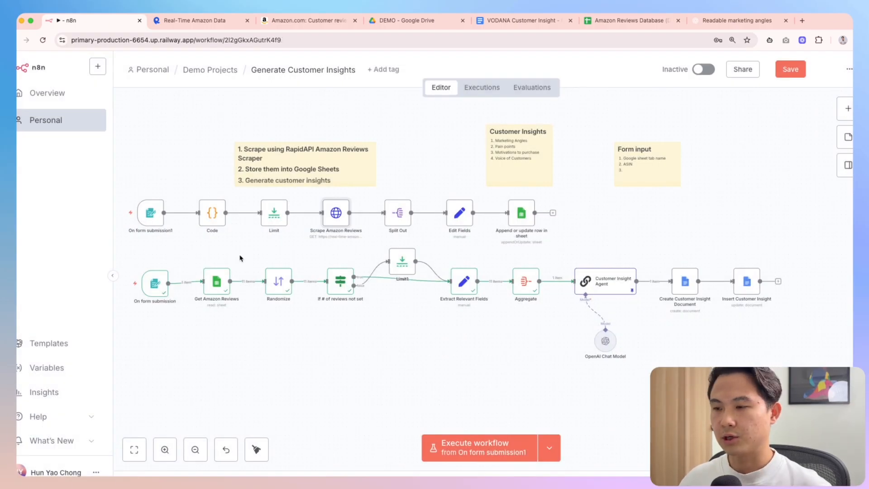
Move the Form input note above the On form submission1 trigger
{"action": "scroll", "coordinate": [363, 254], "scroll_direction": "left", "scroll_amount": 2}
{"action": "left_click_drag", "start_coordinate": [693, 177], "coordinate": [200, 168]}
{"action": "scroll", "coordinate": [201, 168], "scroll_direction": "left", "scroll_amount": 3}
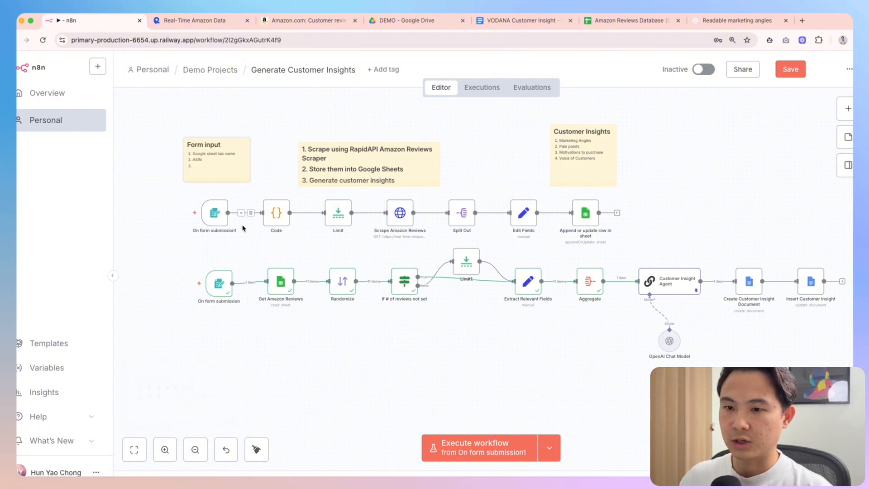
Set the form trigger's title to 'Amazon Scraper', keeping authentication at None
{"action": "double_click", "coordinate": [245, 212]}
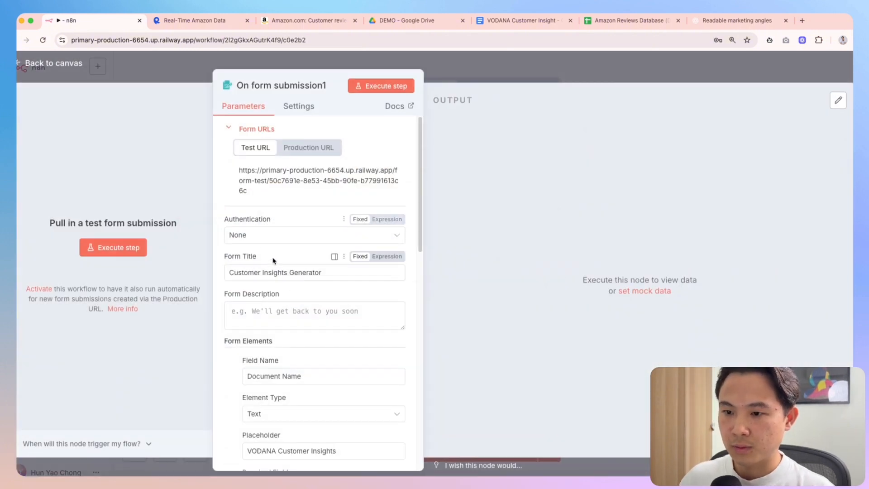
{"action": "left_click", "coordinate": [229, 237]}
{"action": "left_click", "coordinate": [283, 283]}
{"action": "double_click", "coordinate": [269, 273]}
{"action": "key", "text": "super+a"}
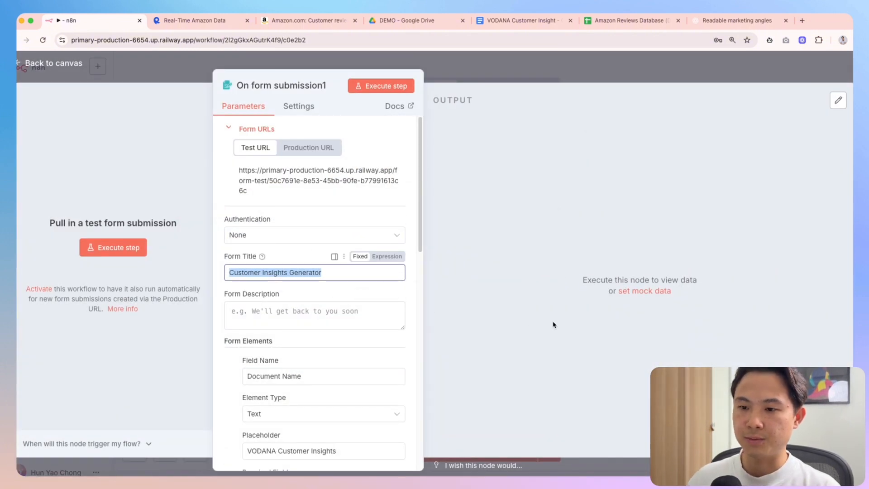
{"action": "type", "text": "Amazon Scraper"}
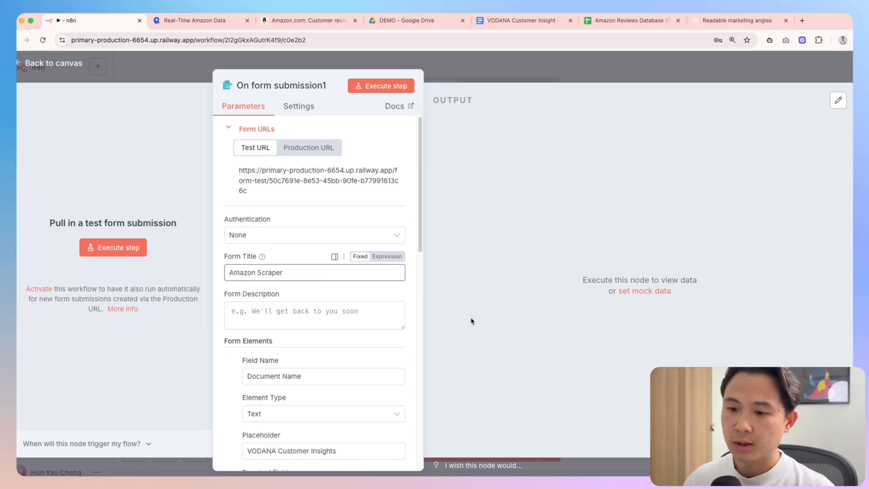
{"action": "scroll", "coordinate": [294, 367], "scroll_direction": "down", "scroll_amount": 1}
Rename the first form field to 'ASIN' with ASIN B097XR2LG3 as its placeholder
{"action": "triple_click", "coordinate": [295, 367]}
{"action": "scroll", "coordinate": [292, 337], "scroll_direction": "up", "scroll_amount": 1}
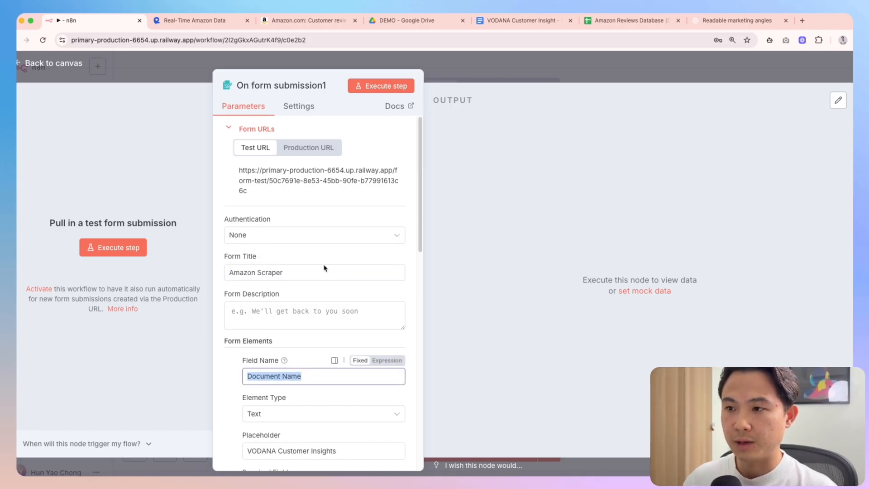
{"action": "type", "text": "AS"}
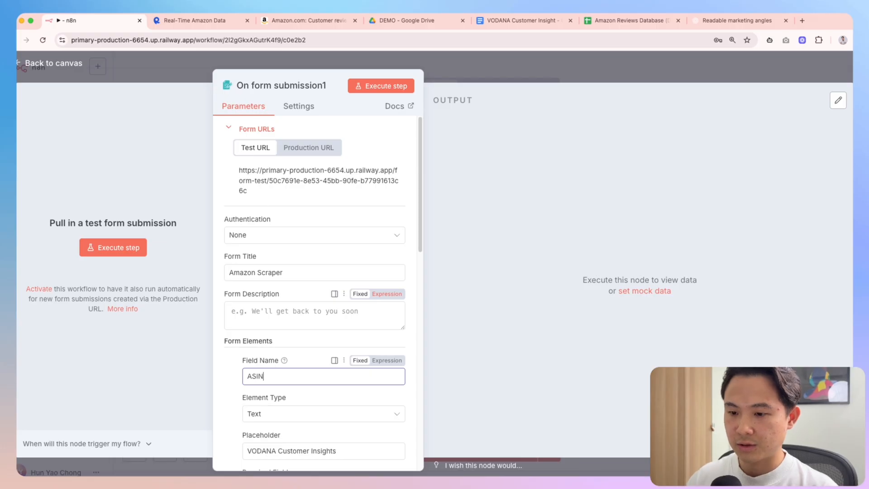
{"action": "type", "text": "IN"}
{"action": "scroll", "coordinate": [324, 340], "scroll_direction": "down", "scroll_amount": 3}
{"action": "triple_click", "coordinate": [281, 341]}
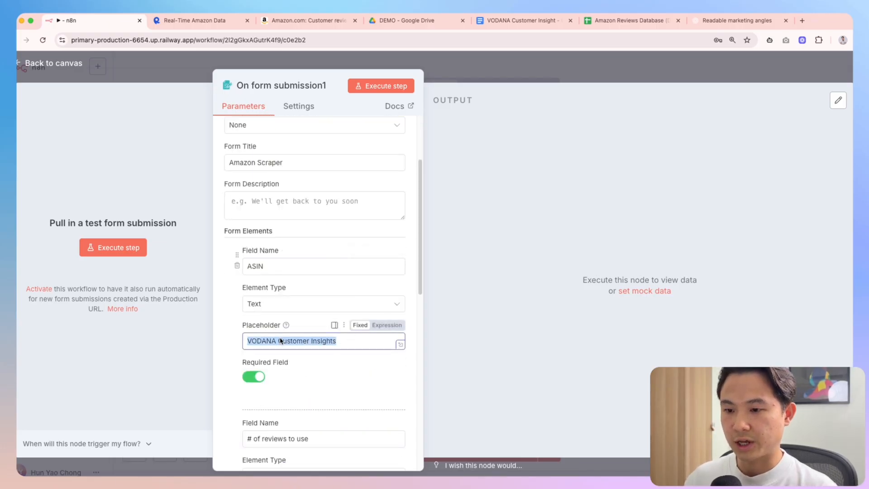
{"action": "left_click", "coordinate": [308, 20]}
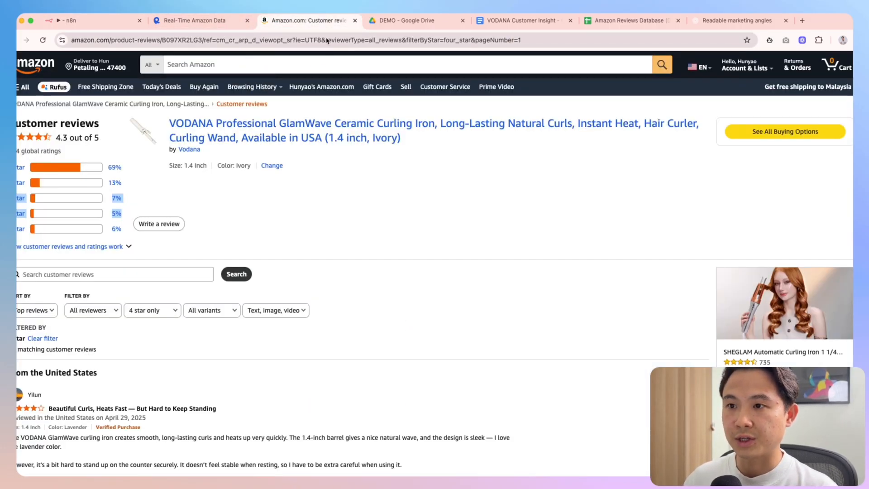
{"action": "left_click", "coordinate": [169, 40]}
{"action": "double_click", "coordinate": [227, 40]}
{"action": "key", "text": "ctrl+c"}
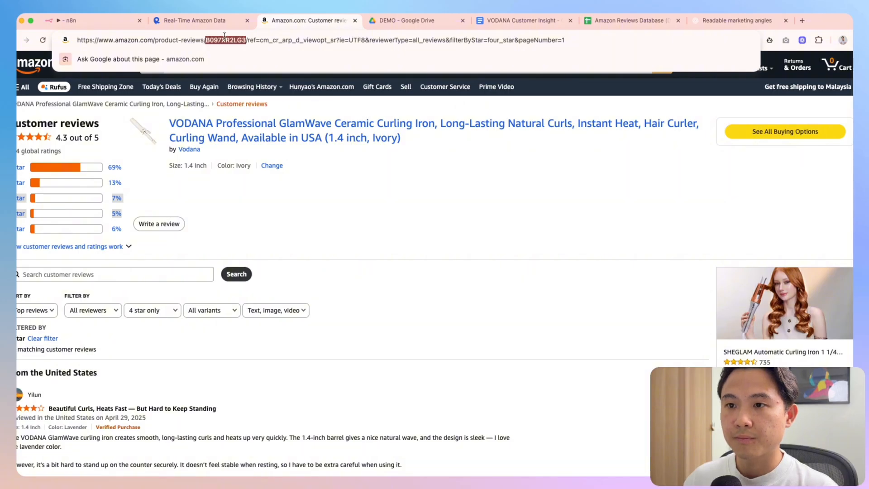
{"action": "left_click", "coordinate": [100, 20]}
{"action": "key", "text": "ctrl+v"}
Remove the Reviews Database Tab URL element and paste the sheet URL as the second field's placeholder
{"action": "scroll", "coordinate": [312, 353], "scroll_direction": "down", "scroll_amount": 5}
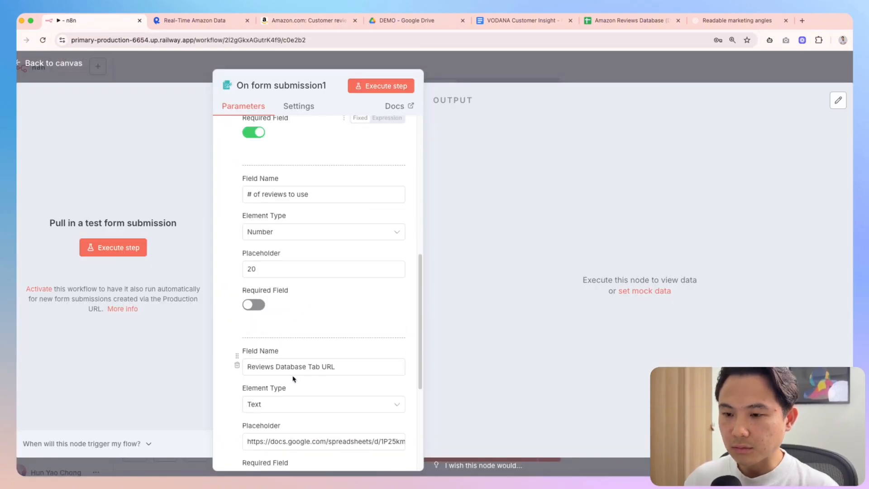
{"action": "left_click", "coordinate": [237, 364]}
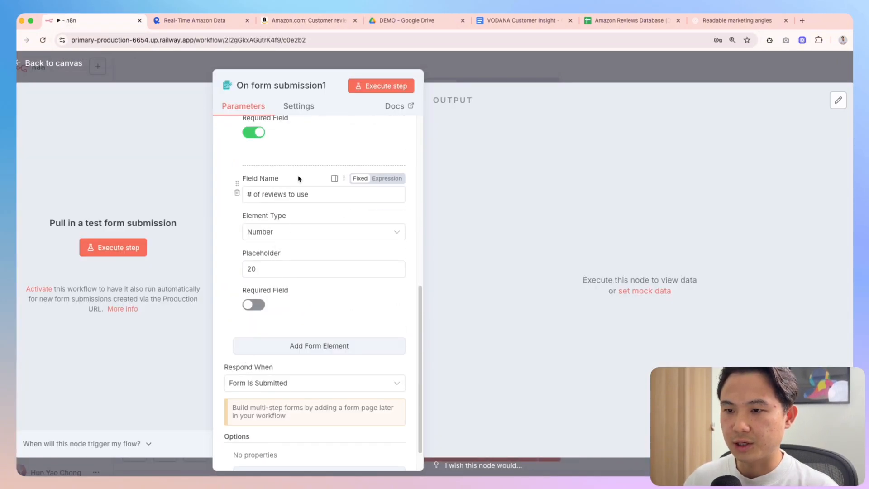
{"action": "left_click", "coordinate": [317, 197]}
{"action": "key", "text": "super+a"}
{"action": "key", "text": "BackSpace"}
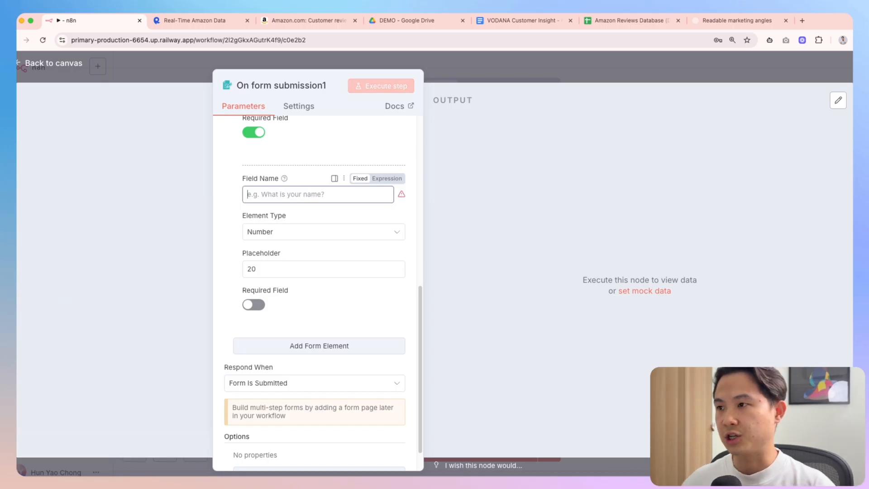
{"action": "left_click", "coordinate": [633, 21]}
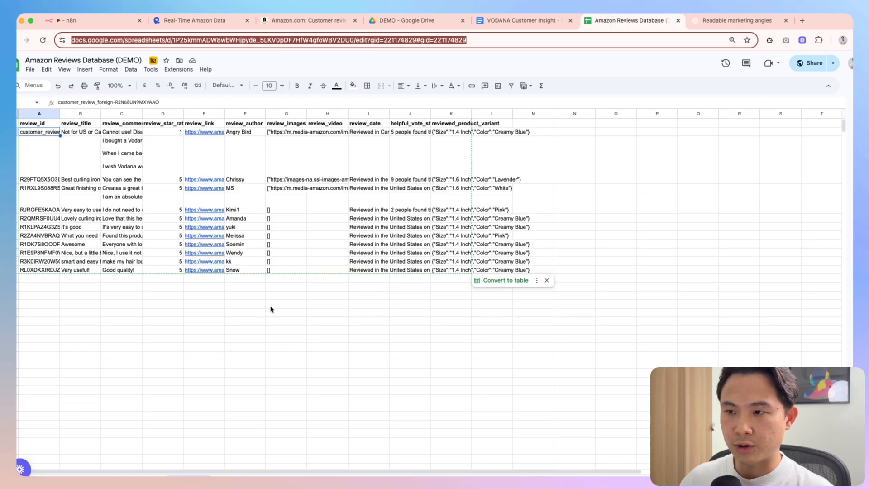
{"action": "left_click", "coordinate": [103, 24]}
{"action": "left_click", "coordinate": [274, 269]}
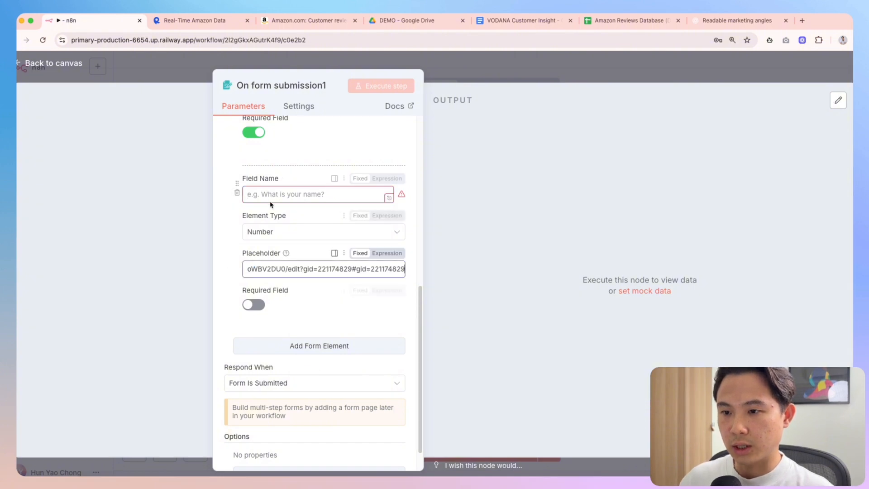
Make the second field a Text element named 'Reviews Tab Name' and copy the reviews tab's URL
{"action": "left_click", "coordinate": [290, 232]}
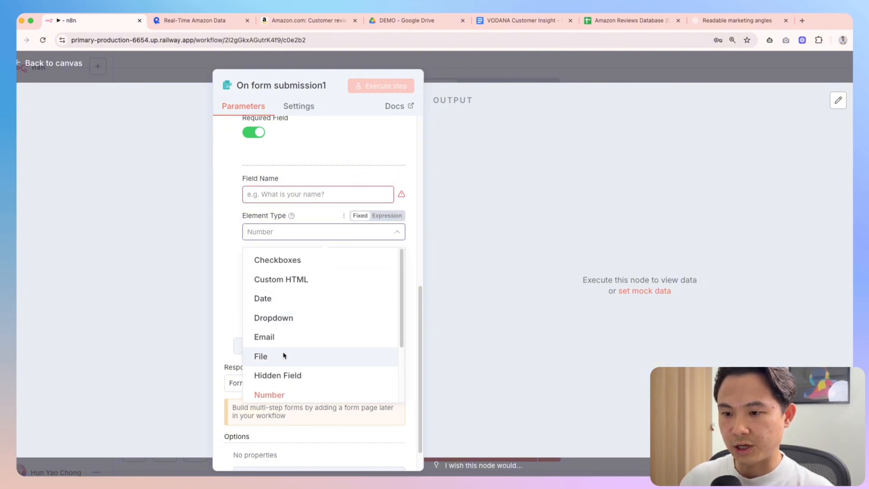
{"action": "scroll", "coordinate": [298, 376], "scroll_direction": "down", "scroll_amount": 3}
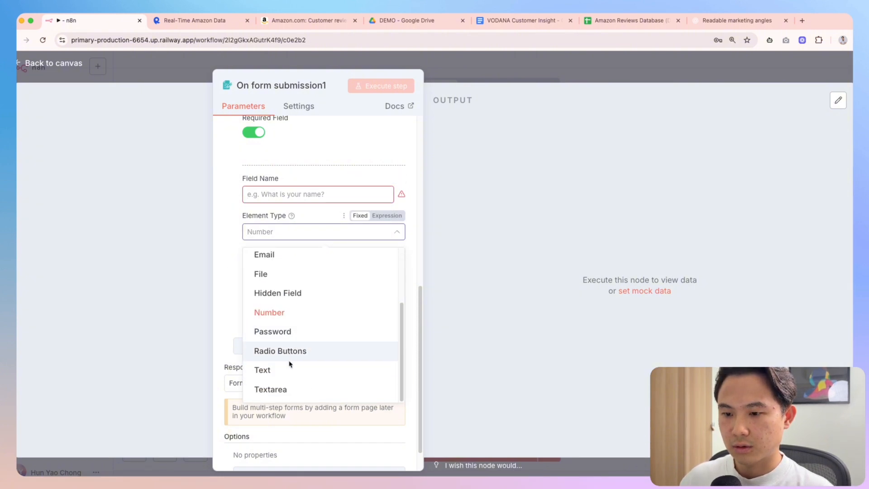
{"action": "left_click", "coordinate": [292, 369]}
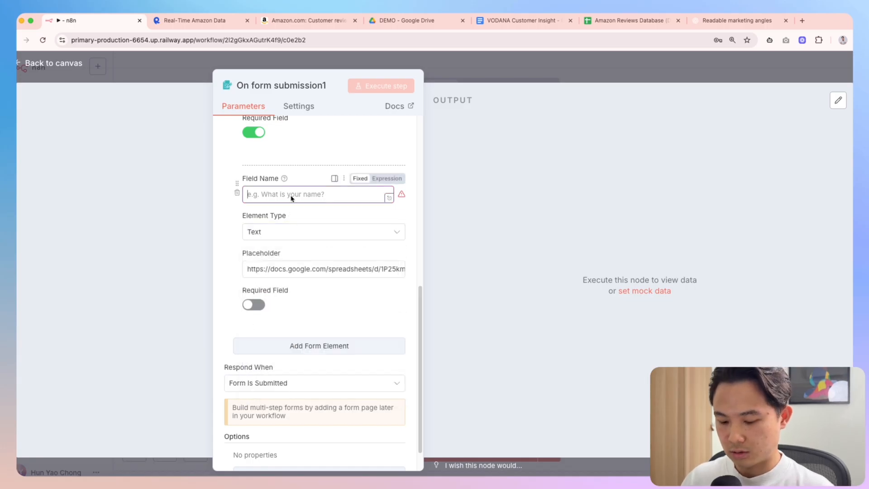
{"action": "type", "text": "Reviews T"}
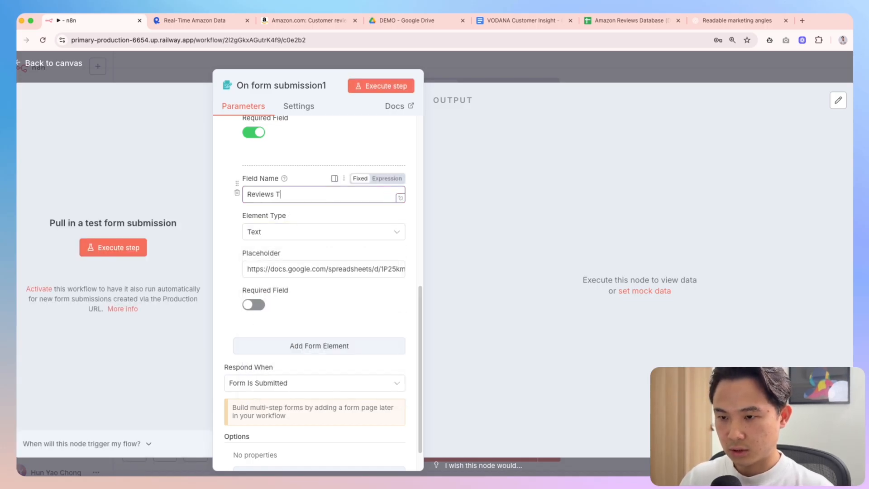
{"action": "type", "text": "ab N"}
{"action": "type", "text": "ame"}
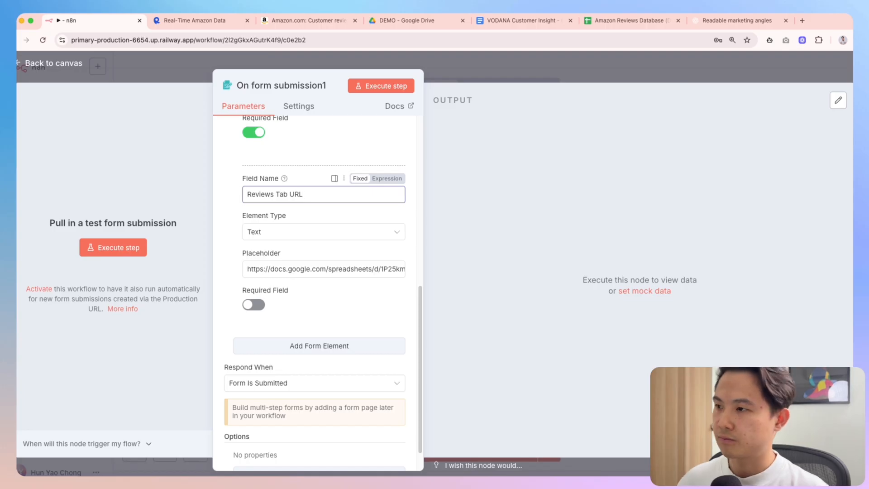
{"action": "left_click", "coordinate": [634, 20]}
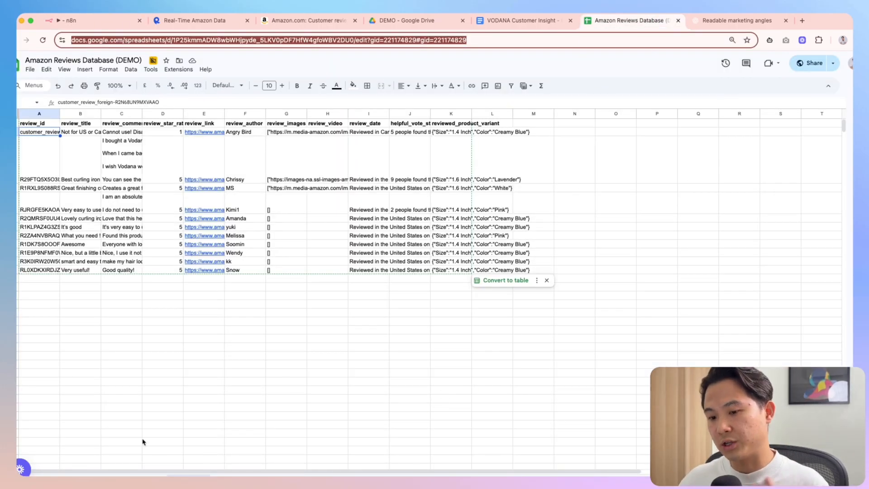
{"action": "left_click", "coordinate": [230, 475]}
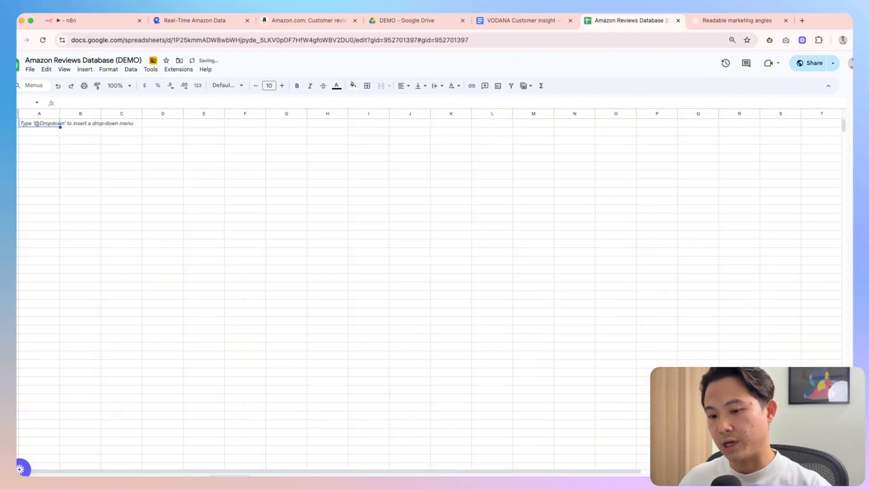
{"action": "left_click", "coordinate": [198, 39]}
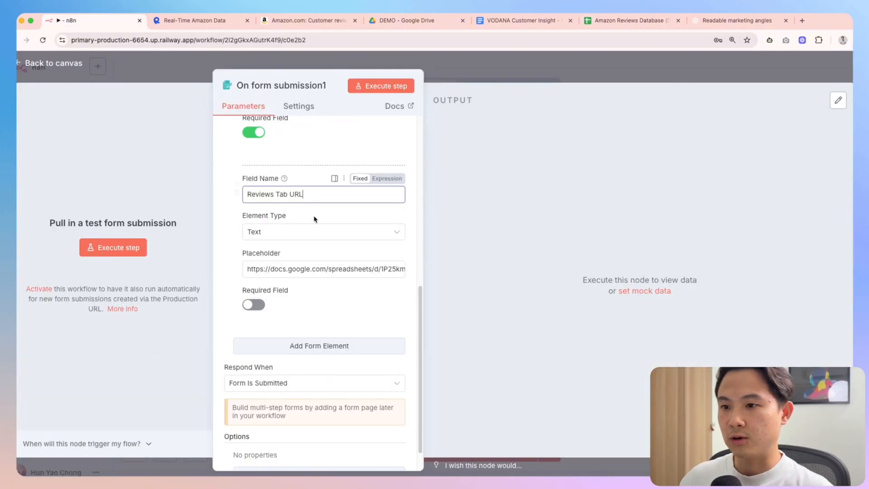
{"action": "left_click", "coordinate": [107, 21]}
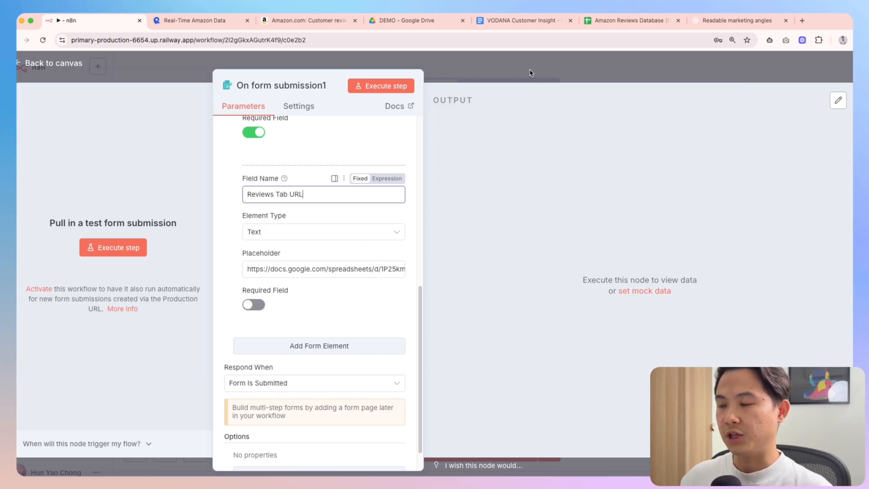
{"action": "left_click", "coordinate": [634, 21]}
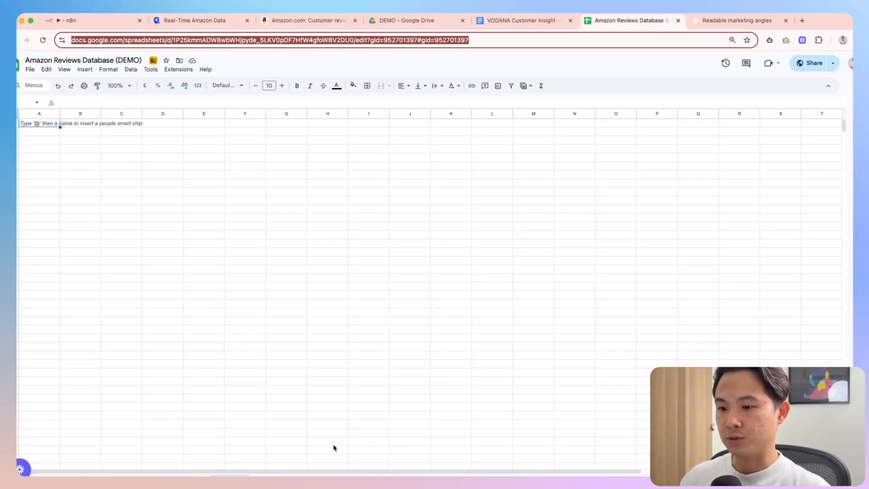
{"action": "left_click", "coordinate": [91, 20]}
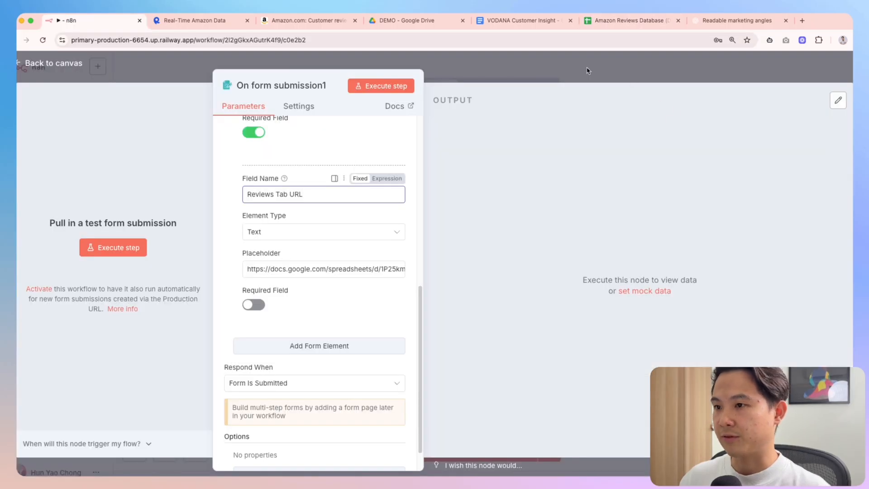
Rename the top-row form trigger node to 'Activate Amazon Scraper'
{"action": "key", "text": "Escape"}
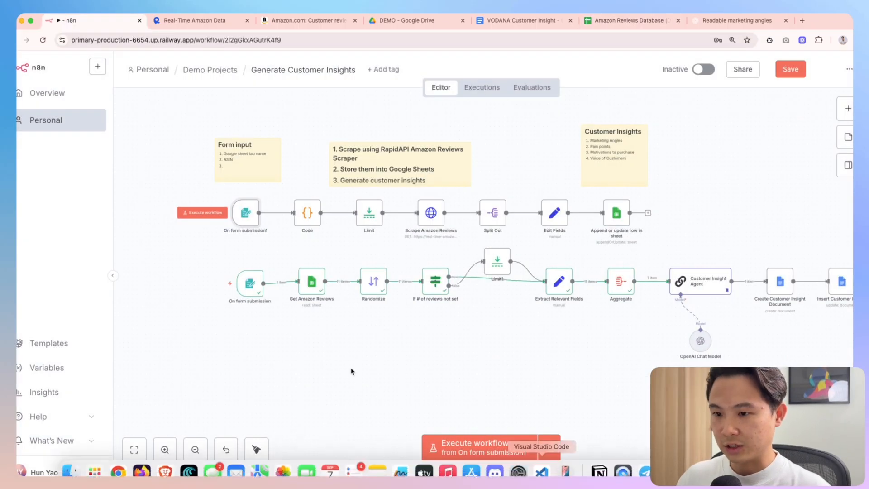
{"action": "left_click_drag", "start_coordinate": [199, 186], "coordinate": [672, 258]}
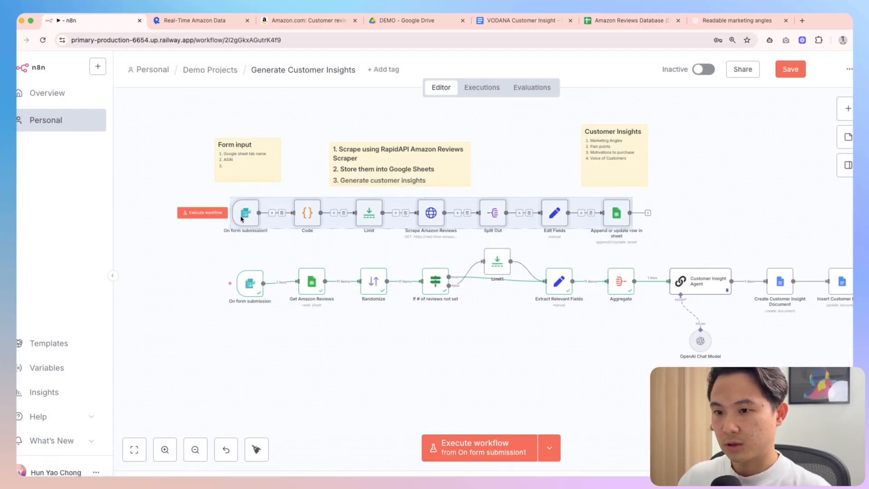
{"action": "left_click_drag", "start_coordinate": [240, 221], "coordinate": [249, 221]}
{"action": "key", "text": "F2"}
{"action": "type", "text": "Acti"}
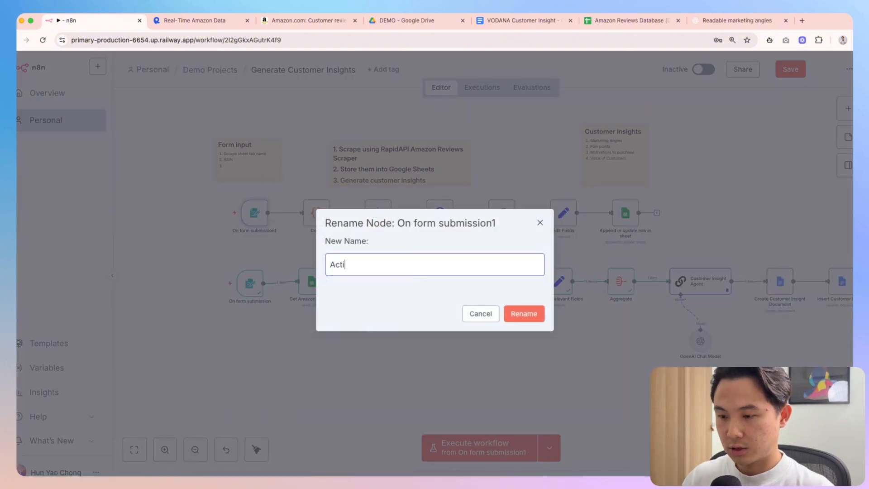
{"action": "type", "text": "vate Customer"}
{"action": "key", "text": "BackSpace"}
{"action": "key", "text": "BackSpace"}
{"action": "key", "text": "BackSpace"}
{"action": "key", "text": "BackSpace"}
{"action": "key", "text": "BackSpace"}
{"action": "key", "text": "BackSpace"}
{"action": "key", "text": "BackSpace"}
{"action": "key", "text": "BackSpace"}
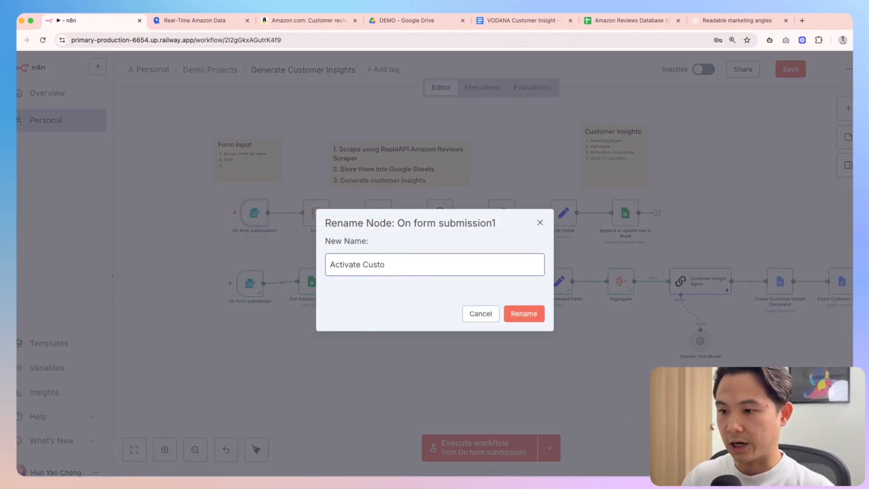
{"action": "type", "text": "Amazon Scraper"}
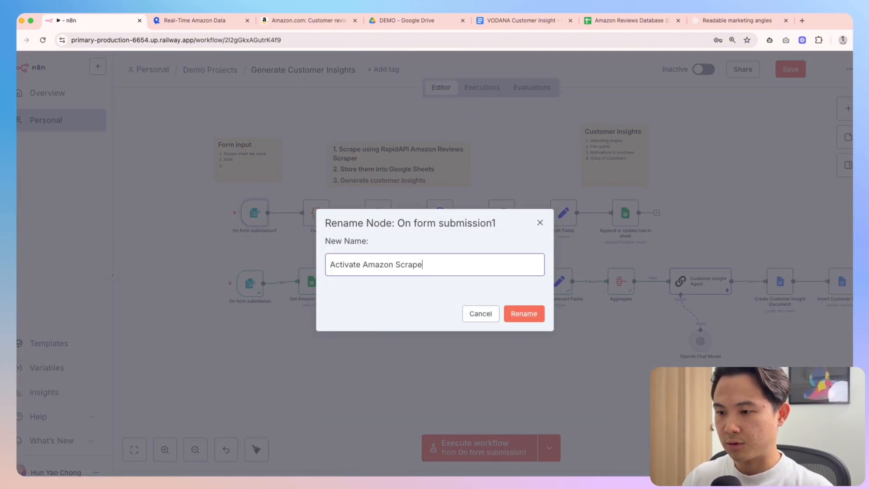
{"action": "key", "text": "Return"}
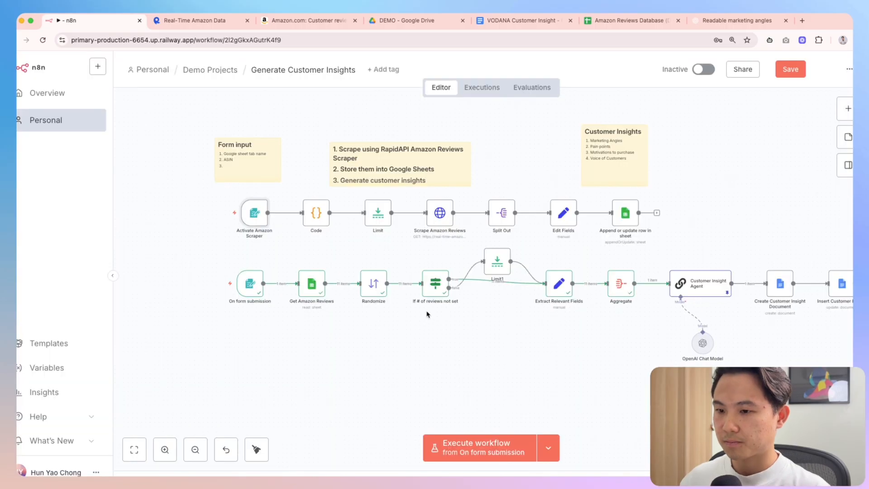
Run a test from Activate Amazon Scraper to bring up its form
{"action": "left_click", "coordinate": [546, 455]}
{"action": "left_click", "coordinate": [498, 398]}
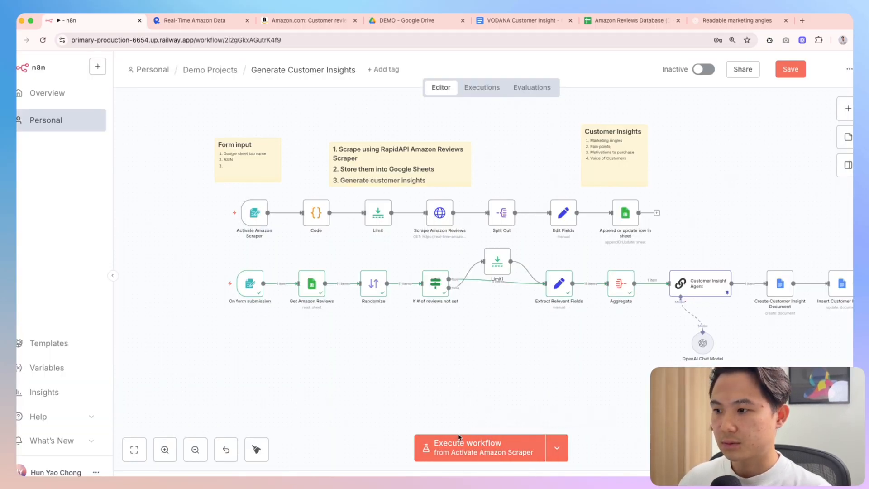
{"action": "left_click", "coordinate": [459, 437]}
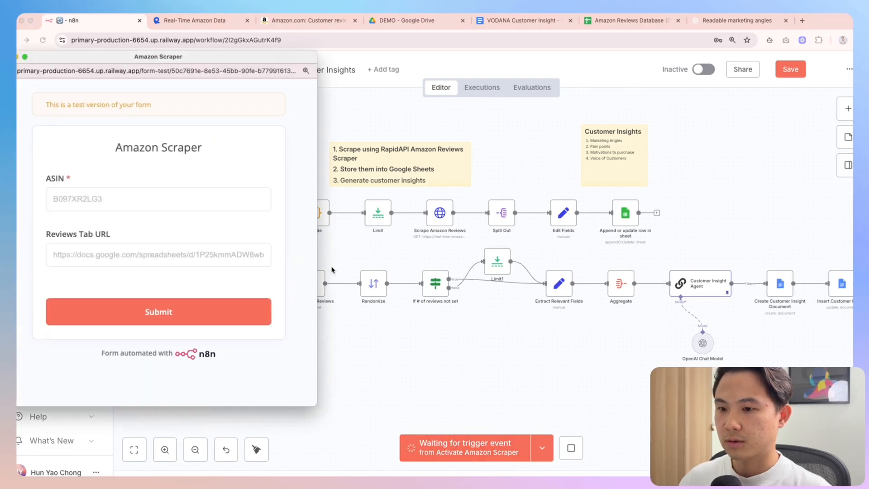
From the Amazon homepage, open the Amazon Basics tripod microphone stand product page
{"action": "left_click", "coordinate": [299, 20]}
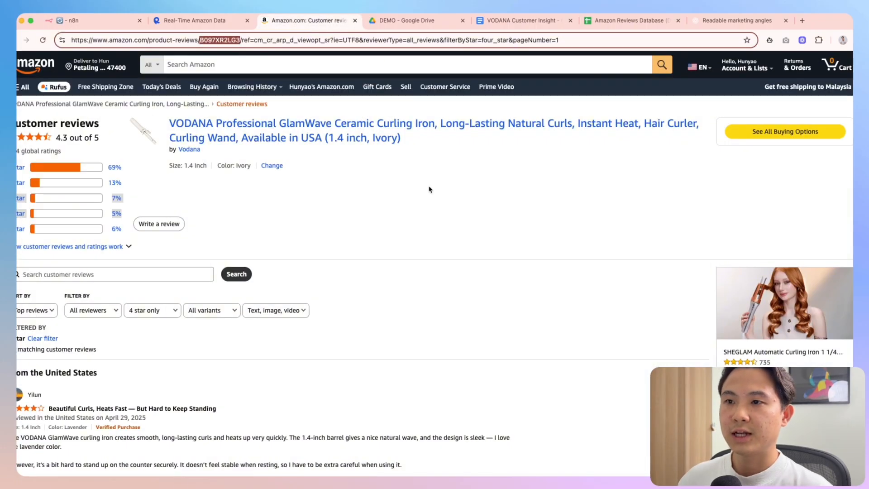
{"action": "left_click", "coordinate": [631, 23]}
{"action": "left_click", "coordinate": [323, 23]}
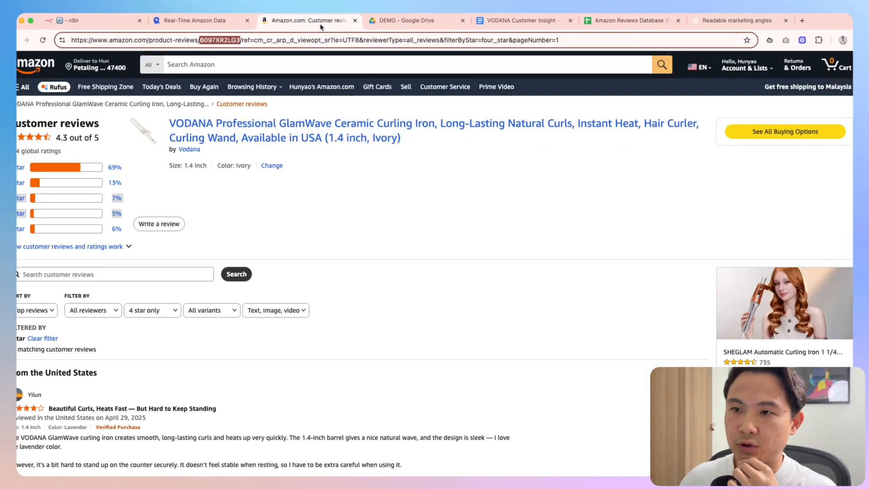
{"action": "left_click", "coordinate": [40, 65]}
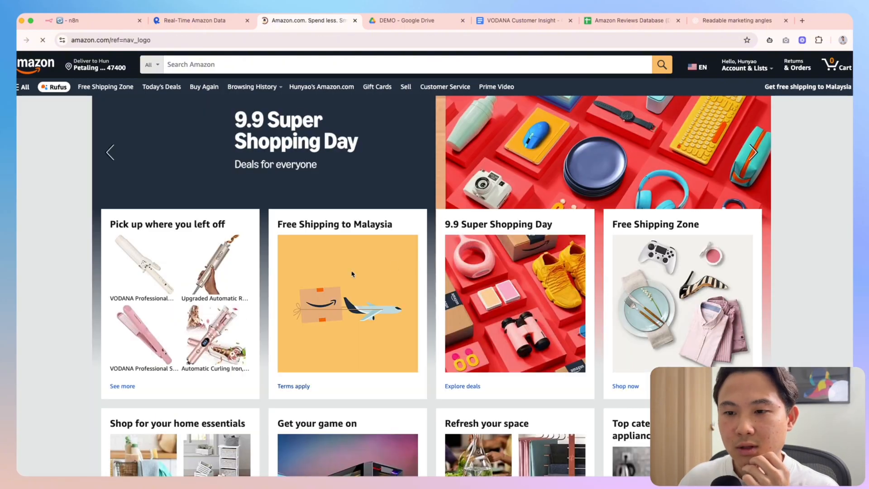
{"action": "scroll", "coordinate": [353, 274], "scroll_direction": "down", "scroll_amount": 5}
{"action": "scroll", "coordinate": [424, 268], "scroll_direction": "down", "scroll_amount": 10}
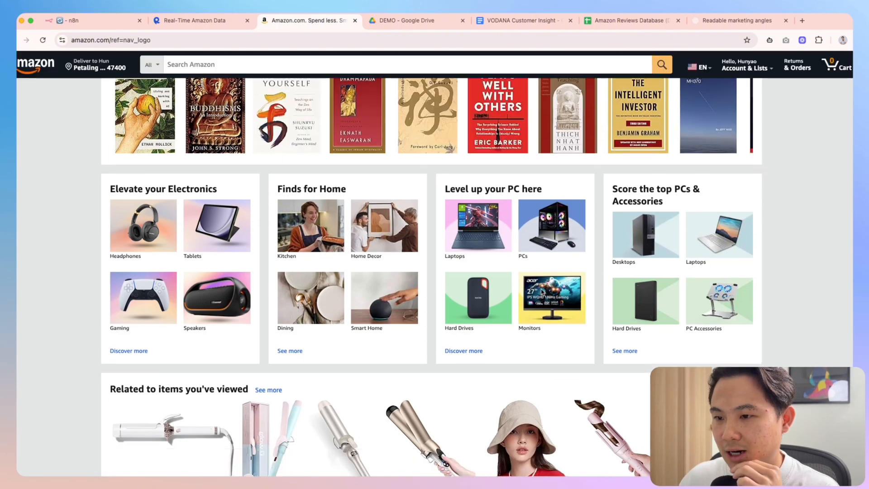
{"action": "scroll", "coordinate": [424, 268], "scroll_direction": "down", "scroll_amount": 3}
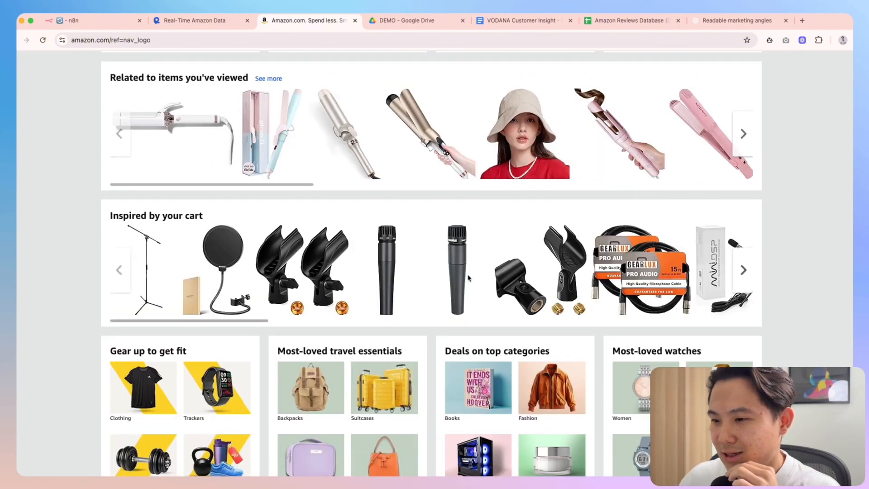
{"action": "scroll", "coordinate": [402, 275], "scroll_direction": "down", "scroll_amount": 5}
{"action": "scroll", "coordinate": [272, 207], "scroll_direction": "up", "scroll_amount": 3}
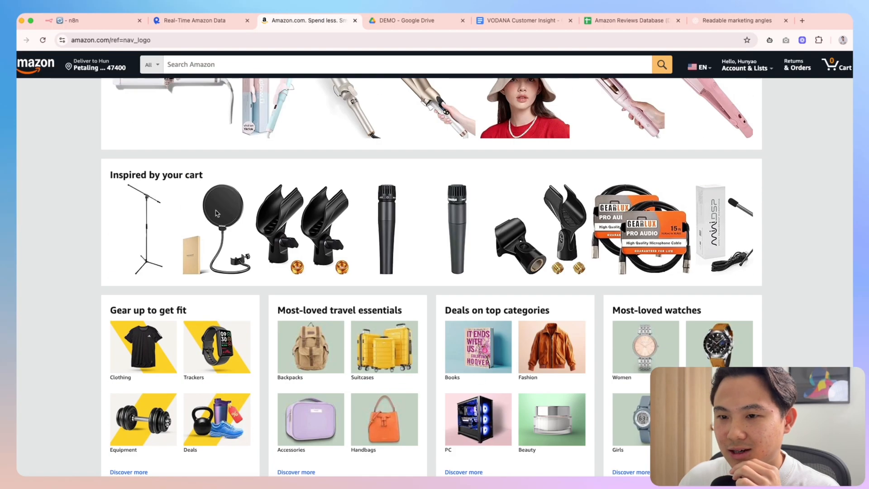
{"action": "left_click", "coordinate": [143, 233]}
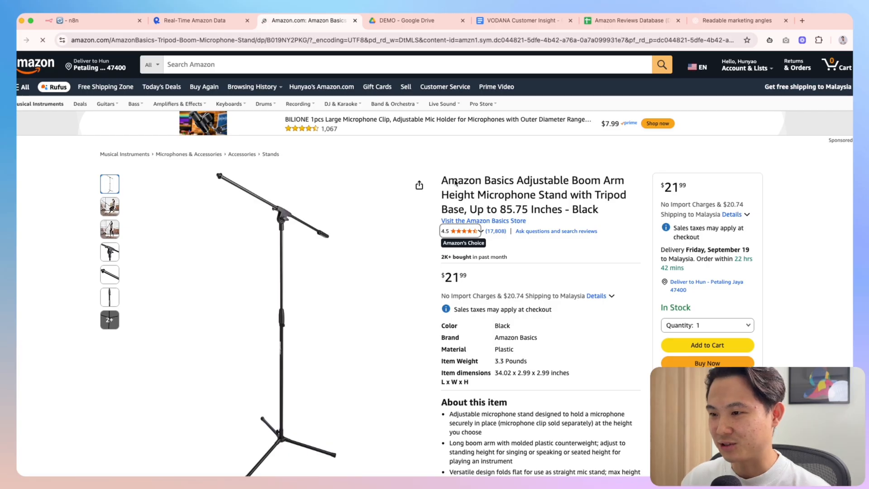
Highlight the product title, then bring up the reviews spreadsheet's sheet tab options
{"action": "left_click_drag", "start_coordinate": [485, 181], "coordinate": [625, 184]}
{"action": "left_click", "coordinate": [556, 181]}
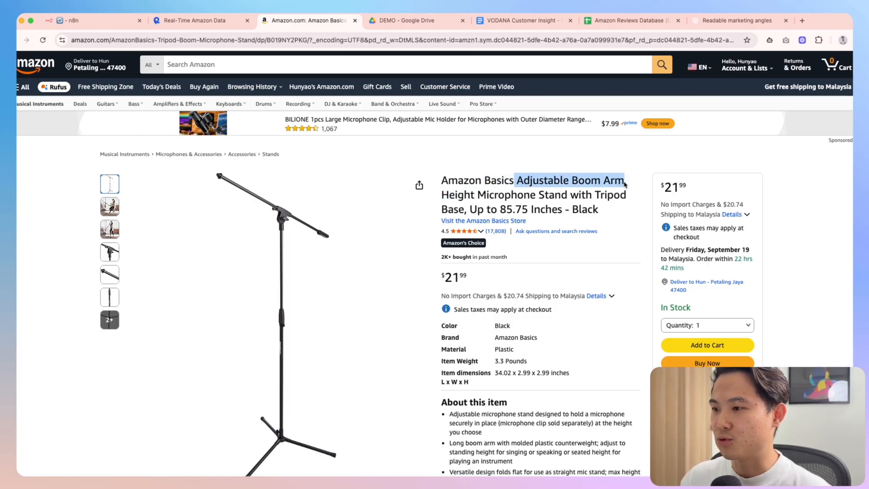
{"action": "left_click", "coordinate": [625, 22]}
{"action": "right_click", "coordinate": [231, 475]}
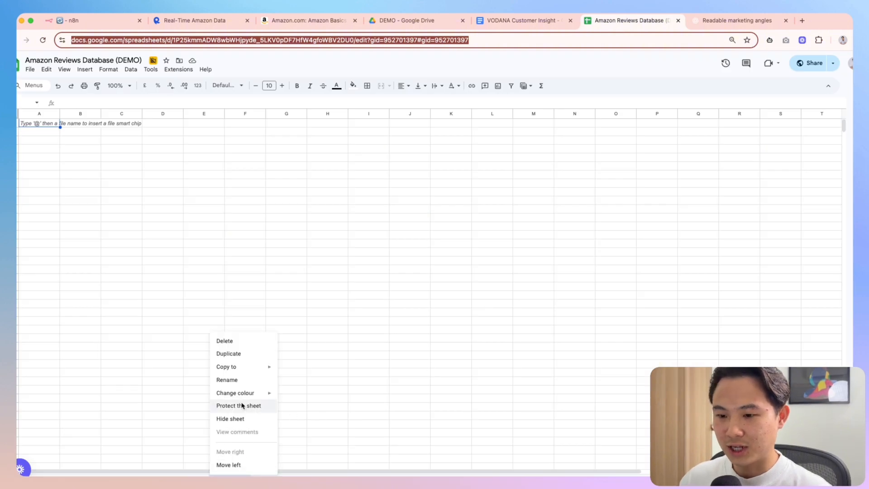
Copy the reviews sheet's URL into the form's Reviews Tab URL field
{"action": "left_click", "coordinate": [235, 382]}
{"action": "left_click", "coordinate": [297, 441]}
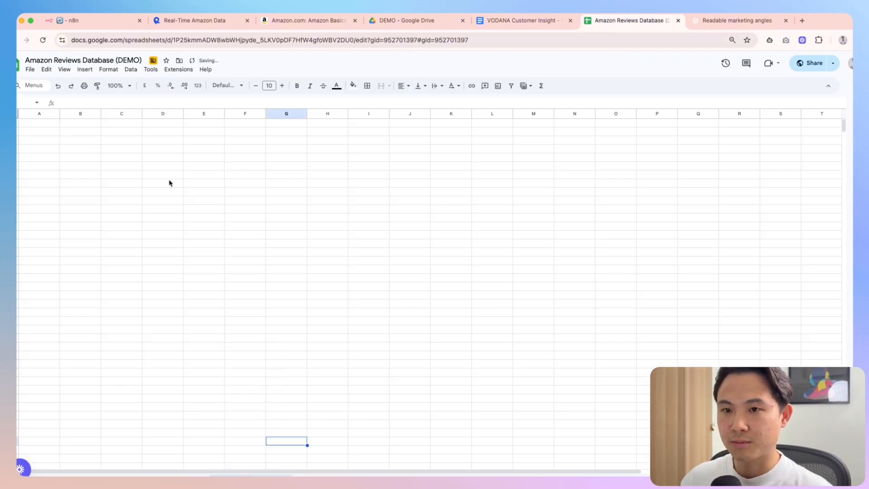
{"action": "left_click", "coordinate": [178, 44]}
{"action": "left_click", "coordinate": [86, 21]}
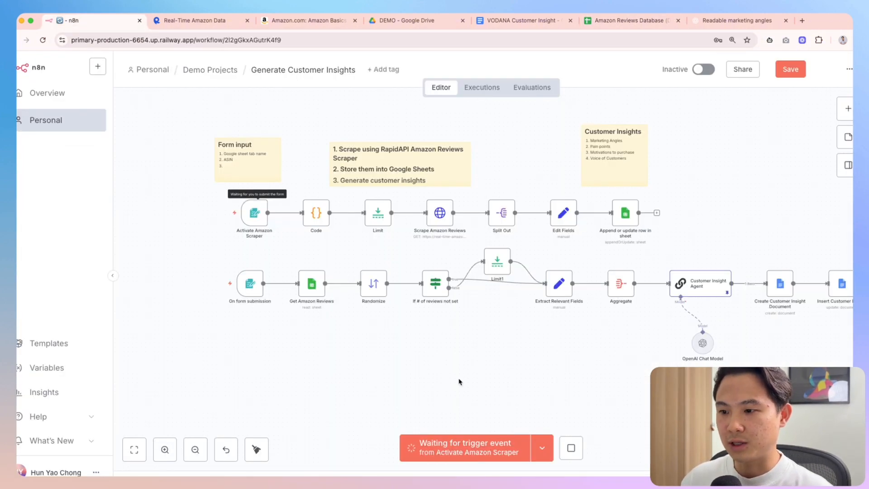
{"action": "key", "text": "ctrl+Up"}
{"action": "left_click", "coordinate": [132, 355]}
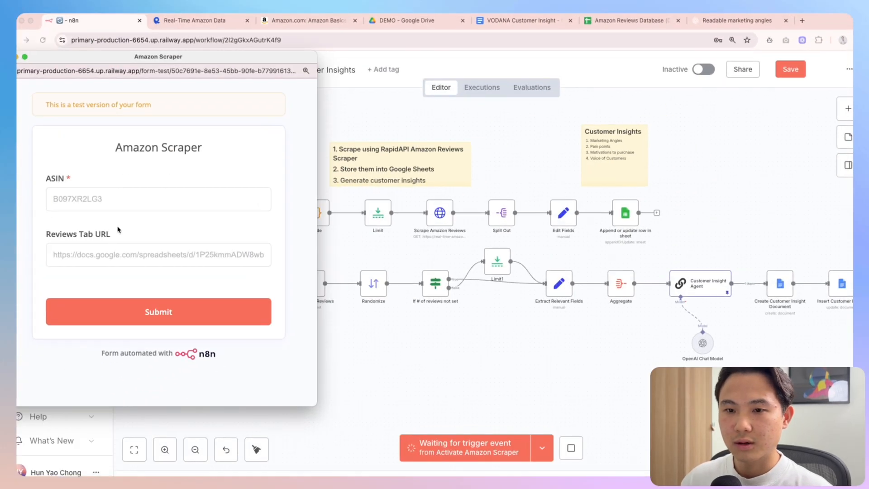
{"action": "left_click", "coordinate": [109, 258]}
{"action": "key", "text": "super+v"}
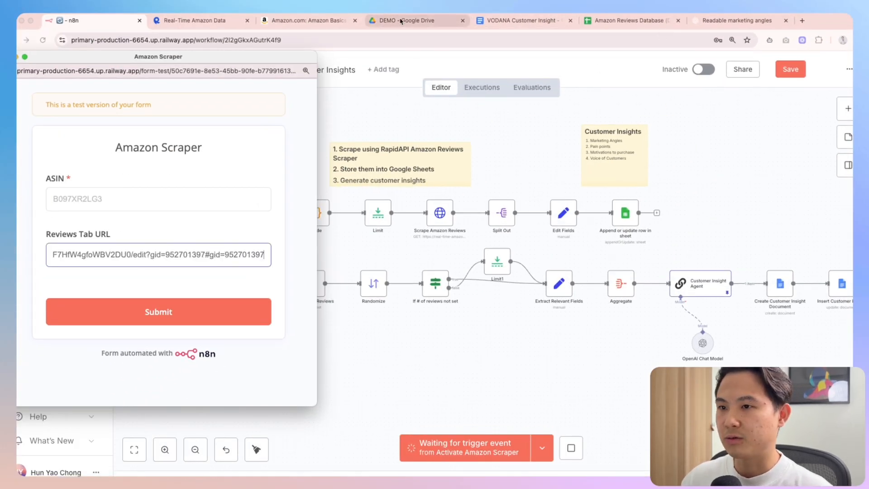
Copy ASIN B019NY2PKG from the Amazon address into the form, submit, and close it
{"action": "left_click", "coordinate": [317, 20]}
{"action": "left_click", "coordinate": [287, 41]}
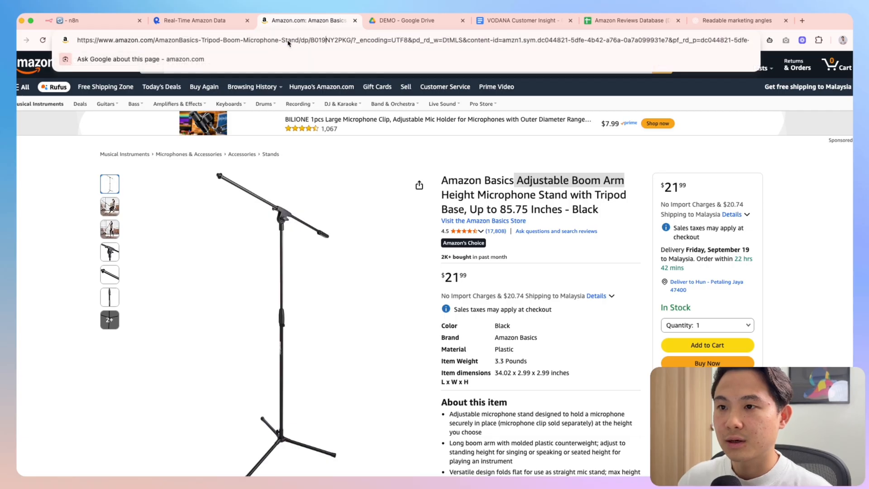
{"action": "double_click", "coordinate": [327, 41]}
{"action": "key", "text": "super+c"}
{"action": "left_click", "coordinate": [108, 21]}
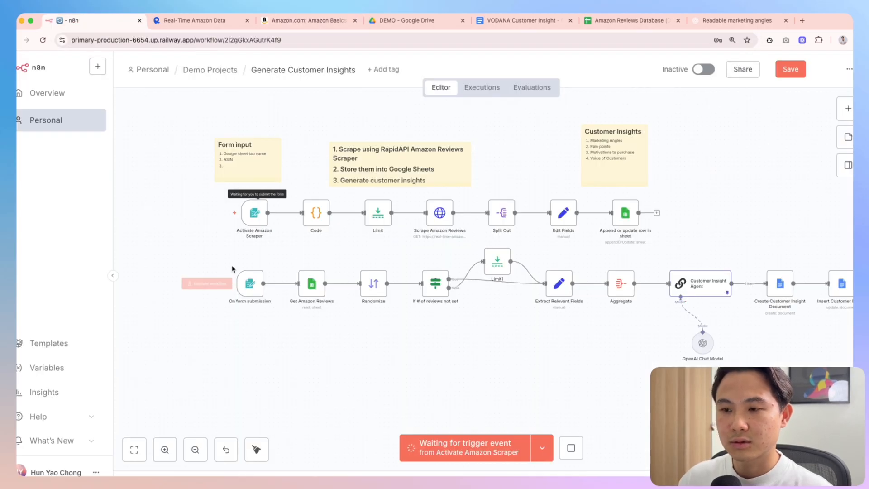
{"action": "key", "text": "ctrl+Up"}
{"action": "left_click", "coordinate": [112, 322]}
{"action": "left_click", "coordinate": [108, 200]}
{"action": "key", "text": "super+v"}
{"action": "left_click", "coordinate": [155, 316]}
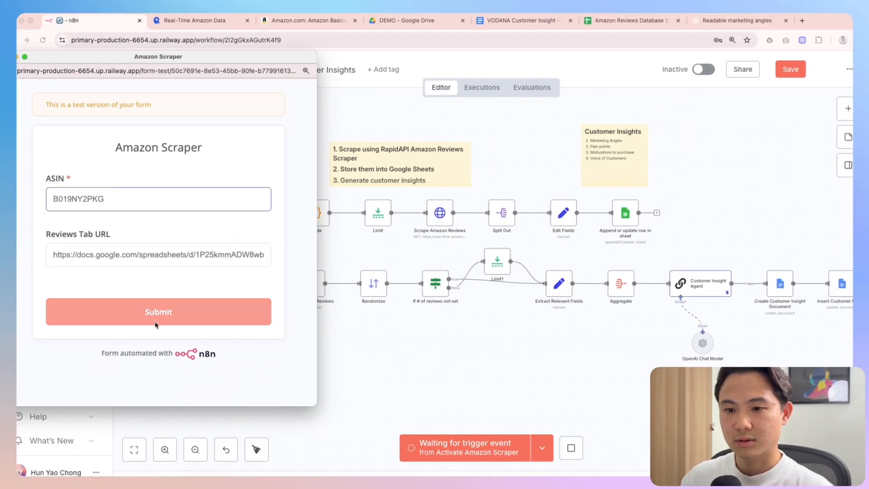
{"action": "left_click", "coordinate": [7, 57]}
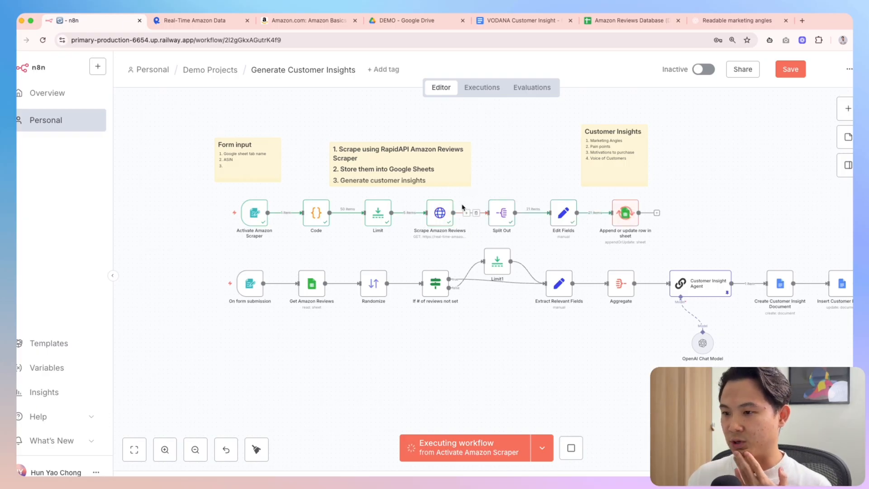
Peek at the sheet-writing step, then scroll to the top of the Amazon Reviews Database sheet
{"action": "double_click", "coordinate": [629, 213]}
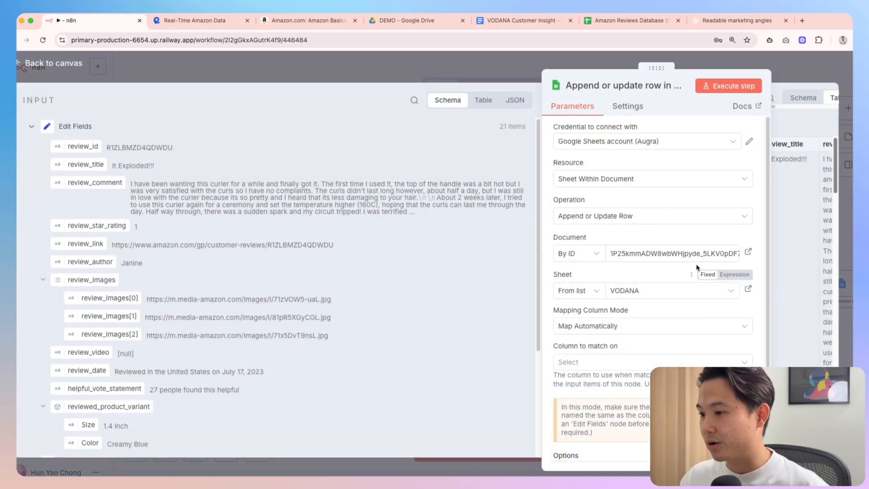
{"action": "key", "text": "Escape"}
{"action": "left_click", "coordinate": [630, 20]}
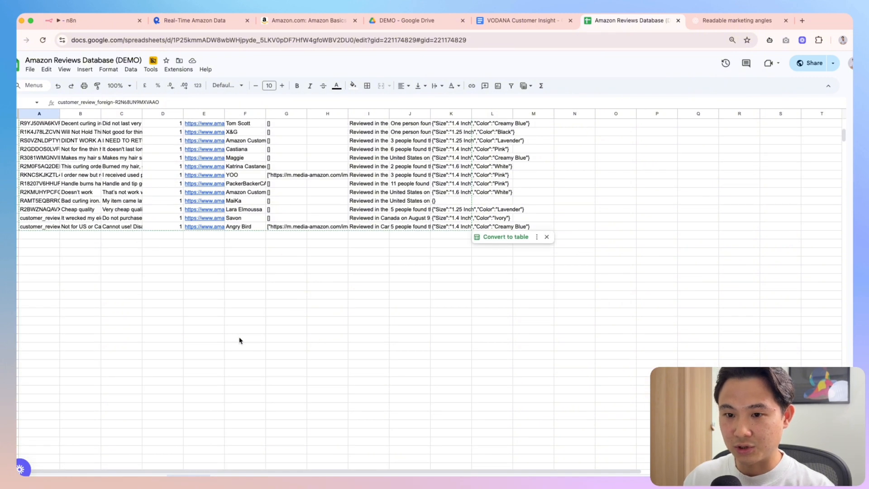
{"action": "scroll", "coordinate": [240, 340], "scroll_direction": "up", "scroll_amount": 10}
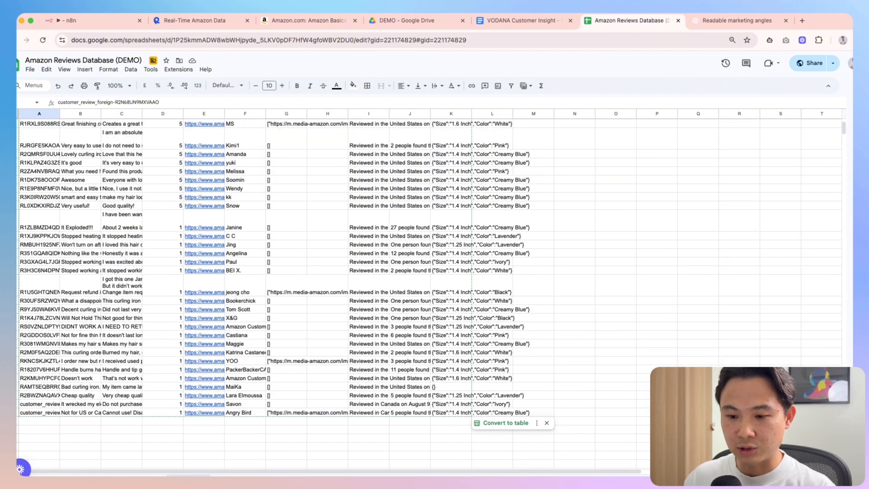
{"action": "scroll", "coordinate": [210, 358], "scroll_direction": "up", "scroll_amount": 5}
Inspect review rows like Very useful!, It Exploded!!! and Very cheap quality, then return to n8n
{"action": "left_click", "coordinate": [91, 21]}
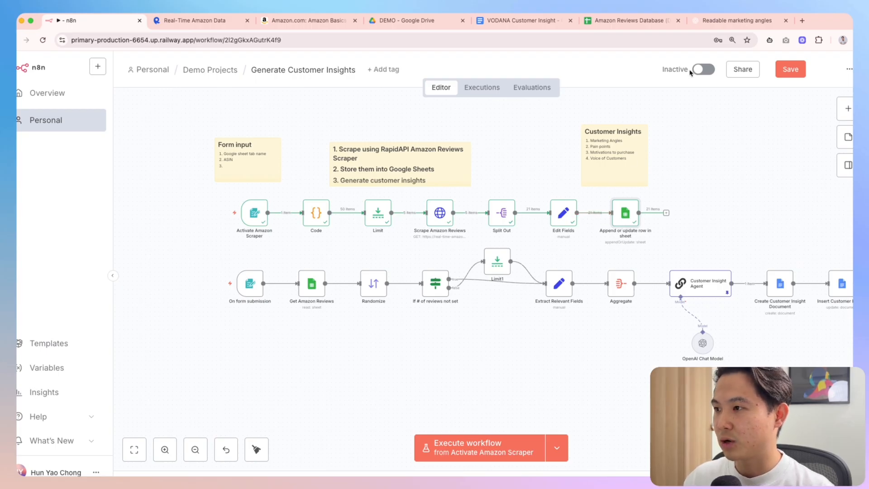
{"action": "left_click", "coordinate": [634, 21]}
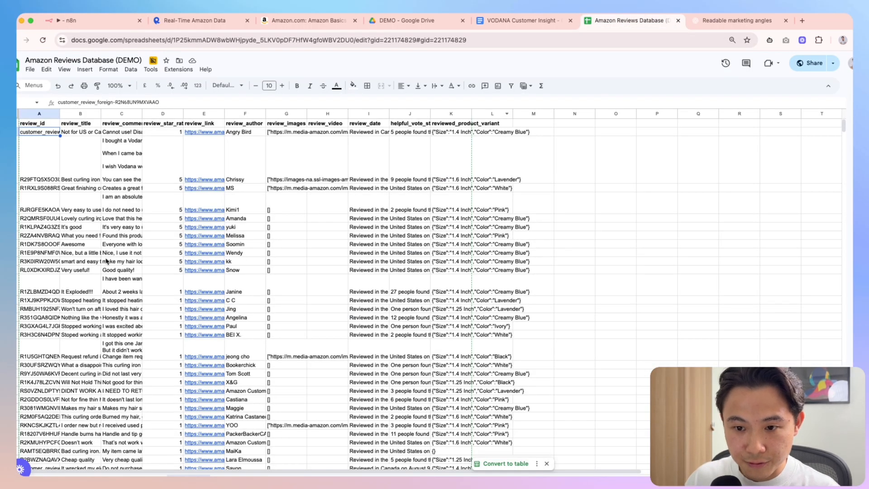
{"action": "left_click", "coordinate": [77, 159]}
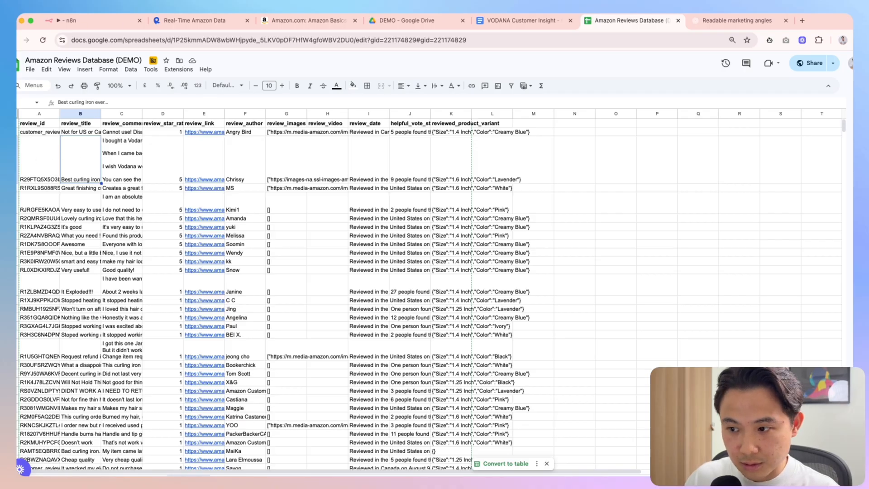
{"action": "left_click", "coordinate": [18, 270]}
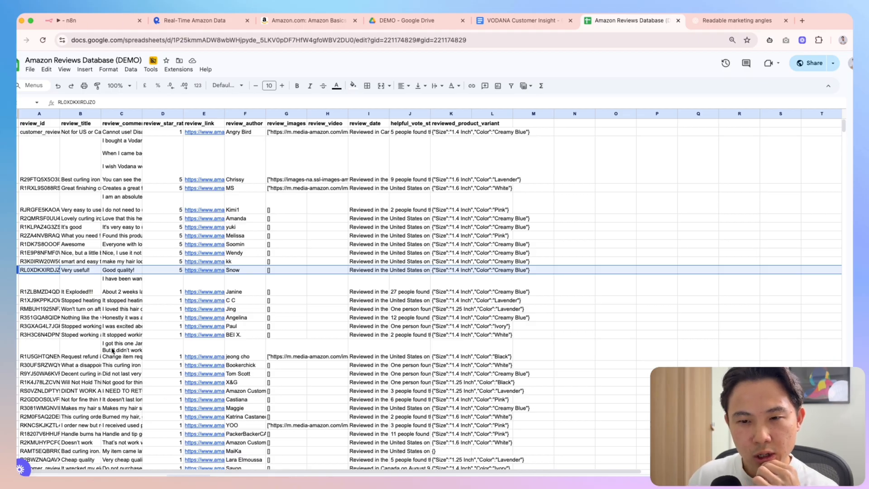
{"action": "key", "text": "Down"}
{"action": "key", "text": "ctrl+shift+Right"}
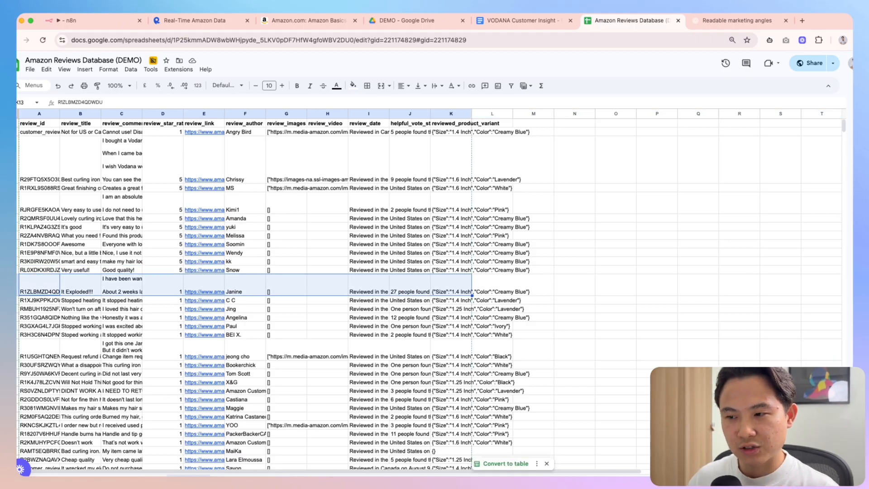
{"action": "left_click", "coordinate": [123, 460]}
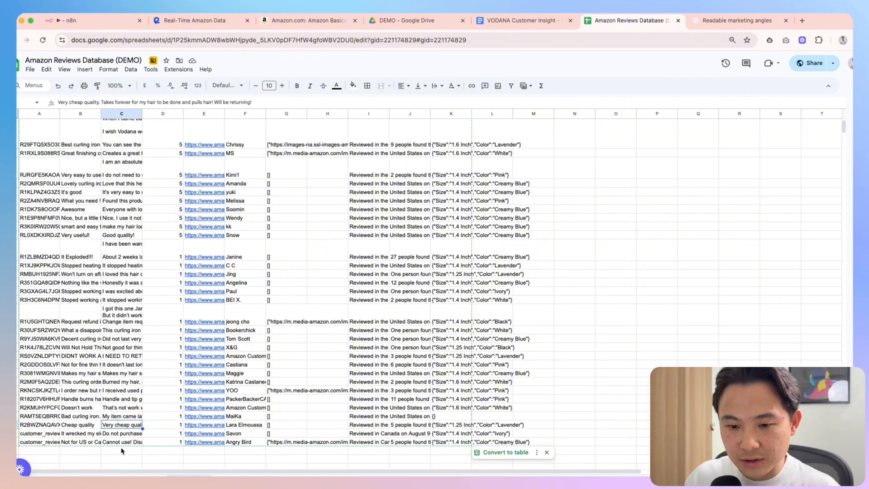
{"action": "scroll", "coordinate": [170, 280], "scroll_direction": "down", "scroll_amount": 2}
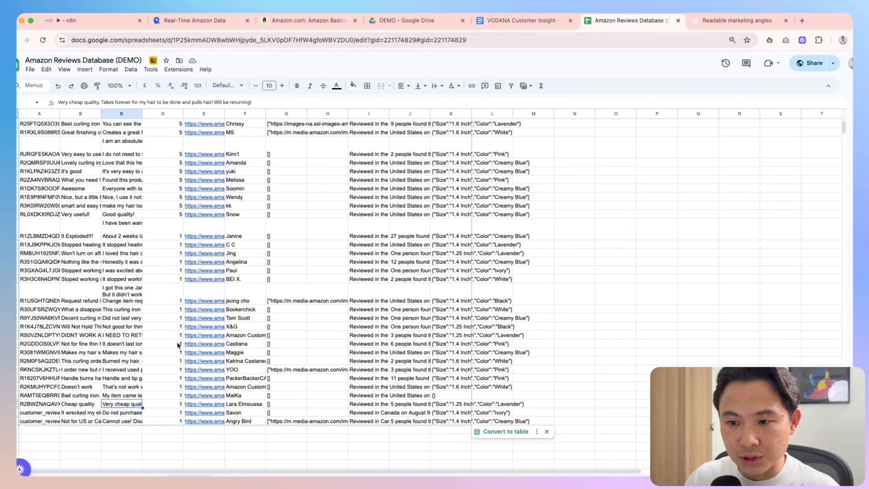
{"action": "left_click", "coordinate": [76, 23]}
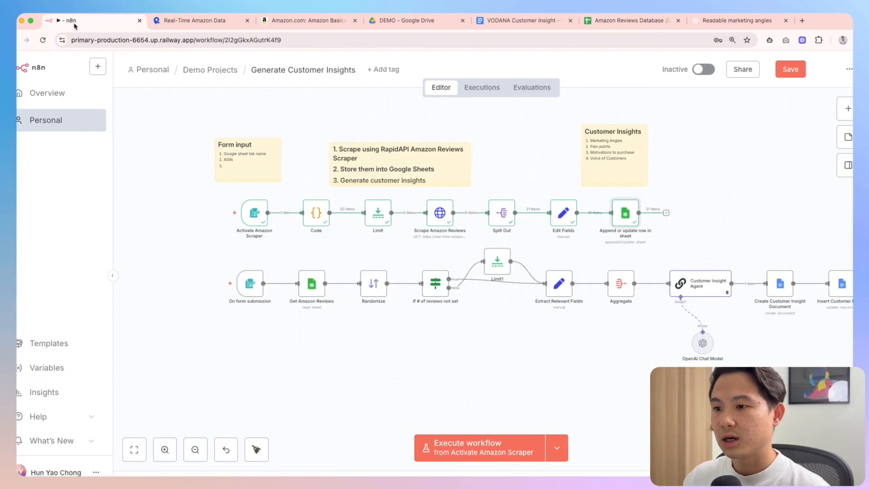
Open Scrape Amazon Reviews and examine its output, such as the It Exploded!!! review title
{"action": "double_click", "coordinate": [438, 213]}
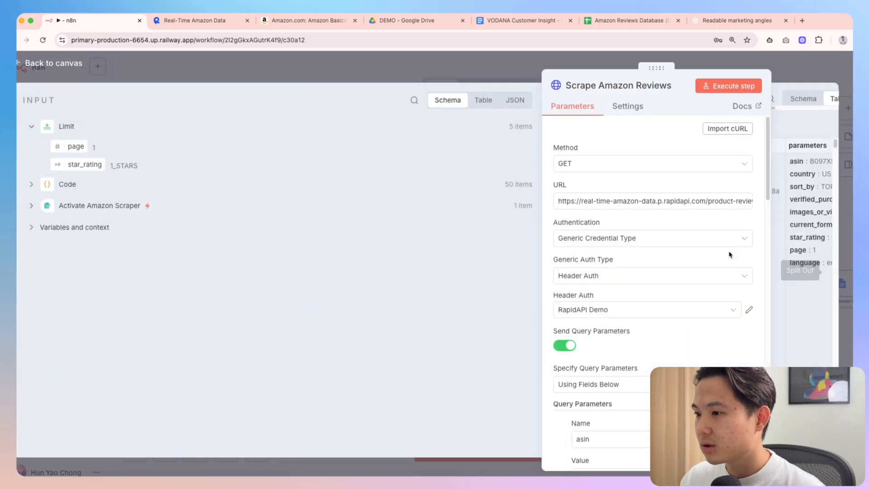
{"action": "left_click_drag", "start_coordinate": [663, 69], "coordinate": [261, 69]}
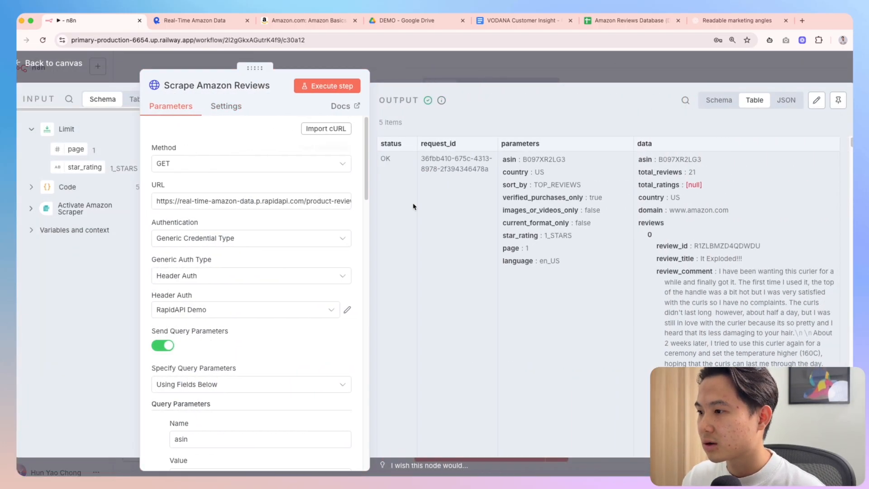
{"action": "double_click", "coordinate": [712, 259]}
{"action": "left_click_drag", "start_coordinate": [742, 259], "coordinate": [704, 259]}
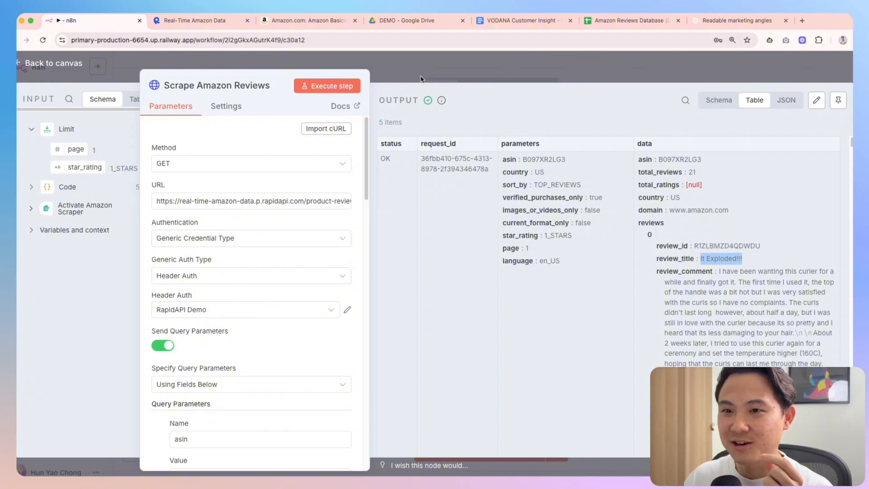
{"action": "scroll", "coordinate": [272, 281], "scroll_direction": "down", "scroll_amount": 5}
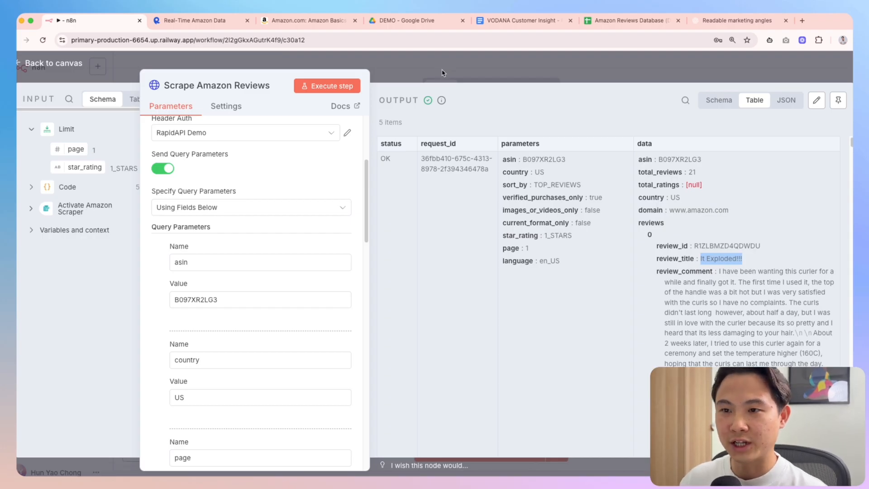
Replace the hard-coded asin B097XR2LG3 with the form's ASIN field from Activate Amazon Scraper
{"action": "double_click", "coordinate": [200, 301]}
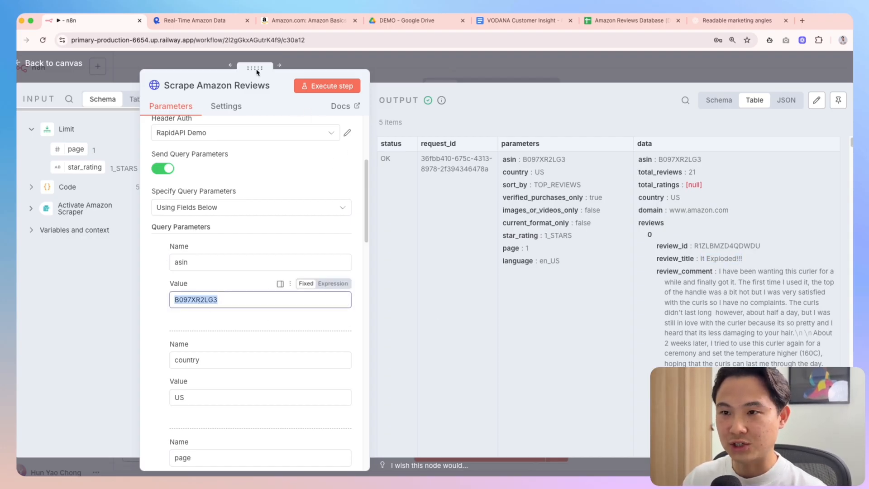
{"action": "left_click_drag", "start_coordinate": [257, 68], "coordinate": [381, 86]}
{"action": "left_click", "coordinate": [43, 205]}
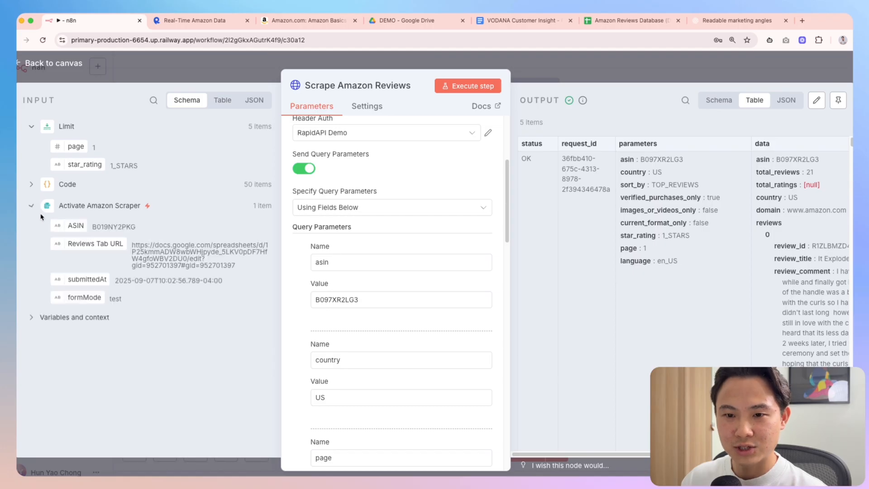
{"action": "left_click_drag", "start_coordinate": [73, 226], "coordinate": [329, 300]}
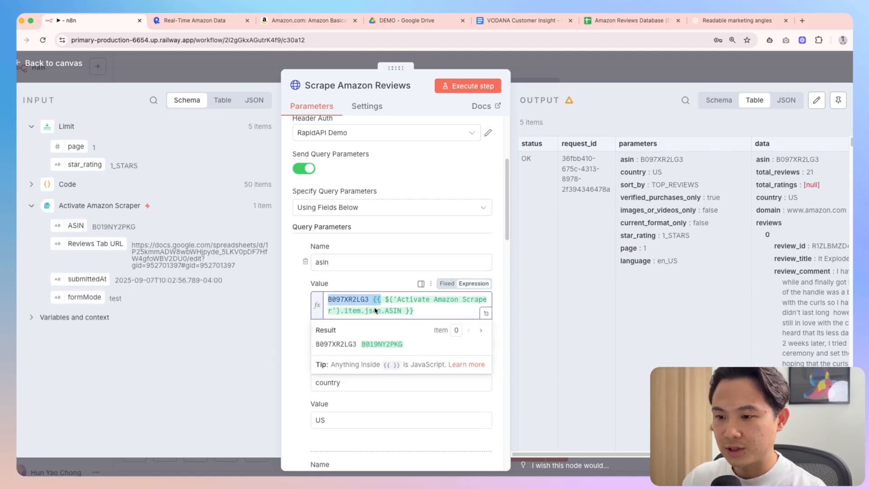
{"action": "key", "text": "BackSpace"}
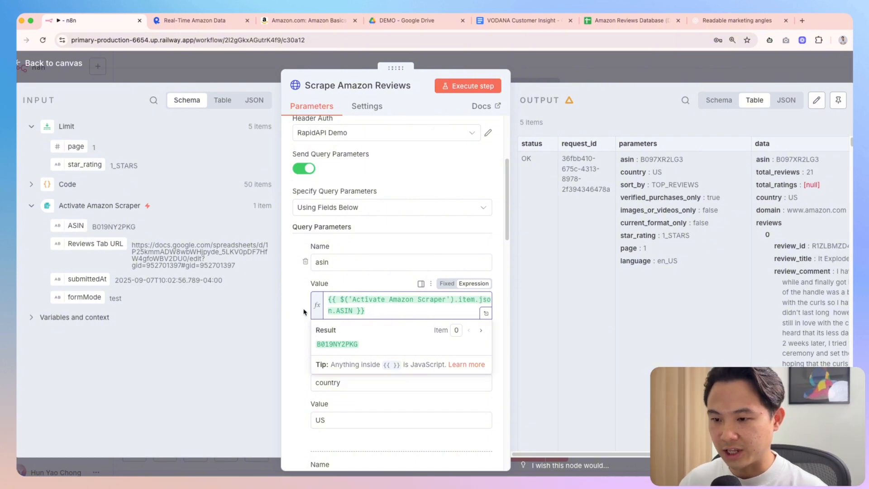
{"action": "scroll", "coordinate": [408, 271], "scroll_direction": "down", "scroll_amount": 5}
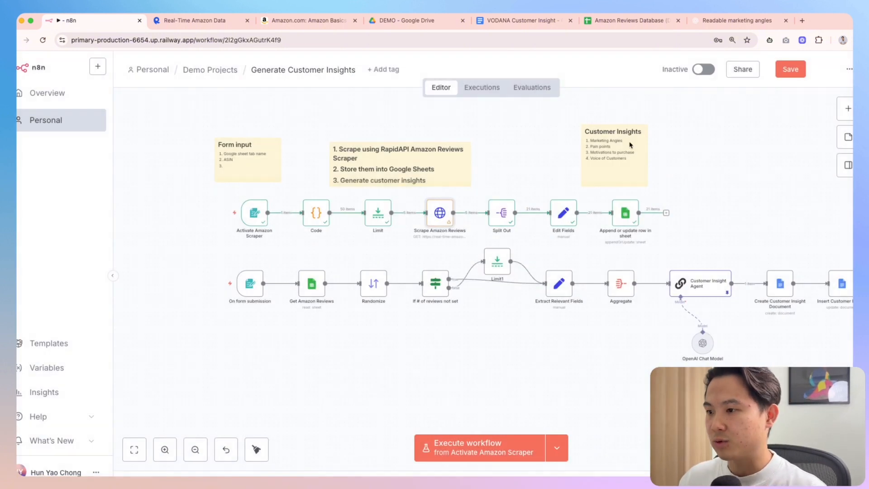
In Append or update row in sheet, set Sheet to By URL mapped from Reviews Tab URL
{"action": "double_click", "coordinate": [636, 216]}
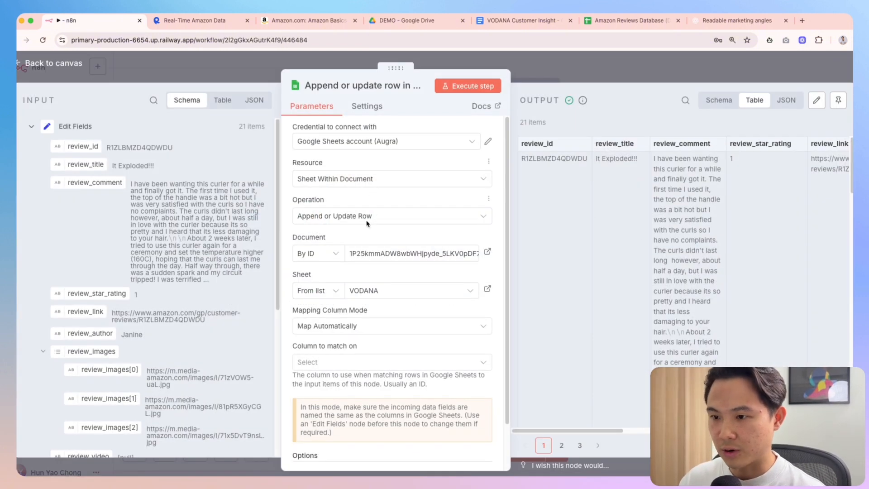
{"action": "left_click", "coordinate": [326, 292]}
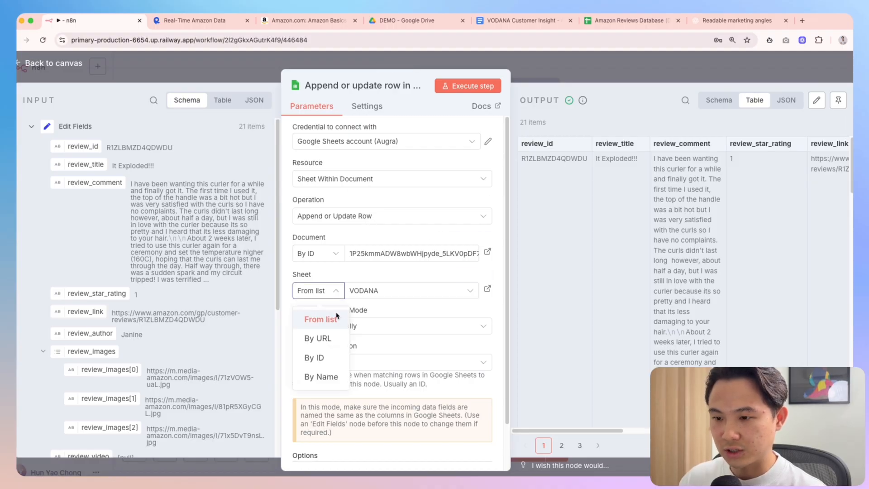
{"action": "left_click", "coordinate": [318, 337]}
{"action": "scroll", "coordinate": [93, 282], "scroll_direction": "down", "scroll_amount": 6}
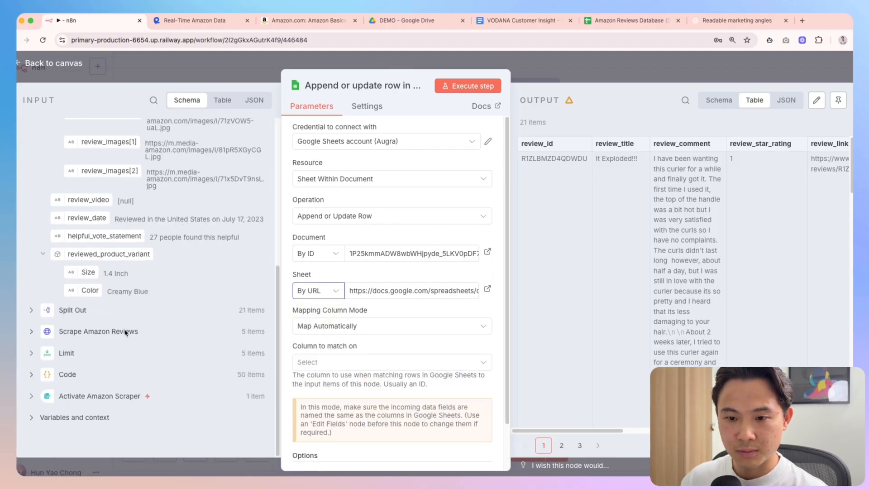
{"action": "left_click", "coordinate": [31, 396]}
{"action": "scroll", "coordinate": [83, 375], "scroll_direction": "down", "scroll_amount": 2}
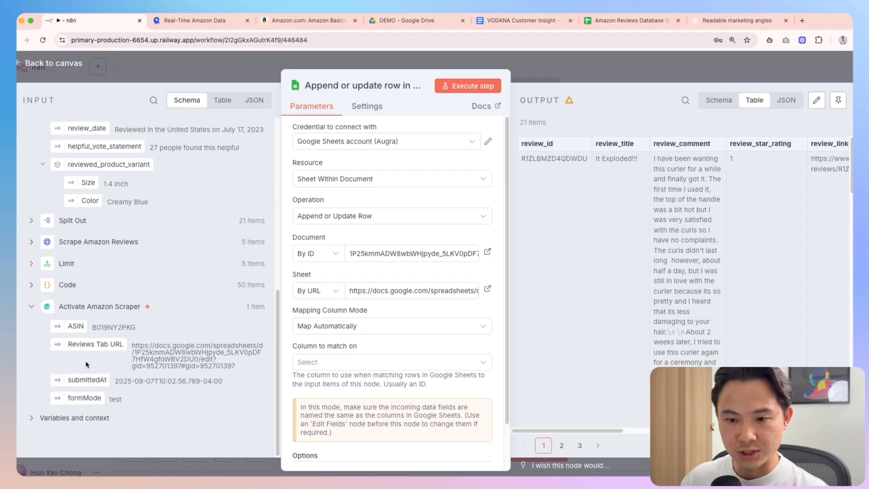
{"action": "left_click_drag", "start_coordinate": [80, 348], "coordinate": [430, 311]}
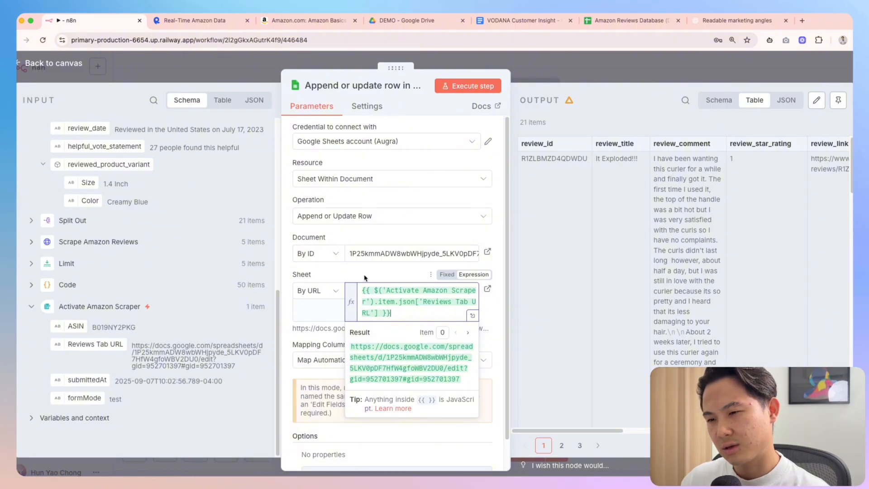
Pick the Amazon Reviews Database (DEMO) document from the list and re-map the sheet URL
{"action": "left_click", "coordinate": [382, 256]}
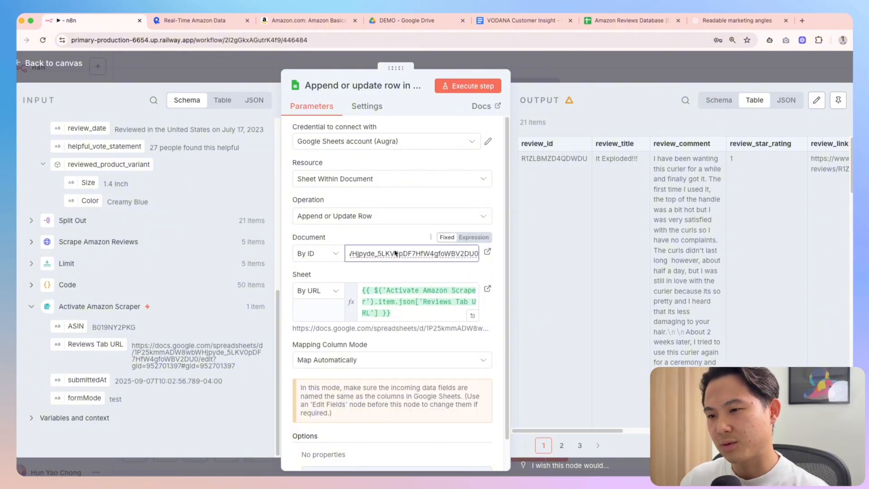
{"action": "left_click", "coordinate": [333, 254]}
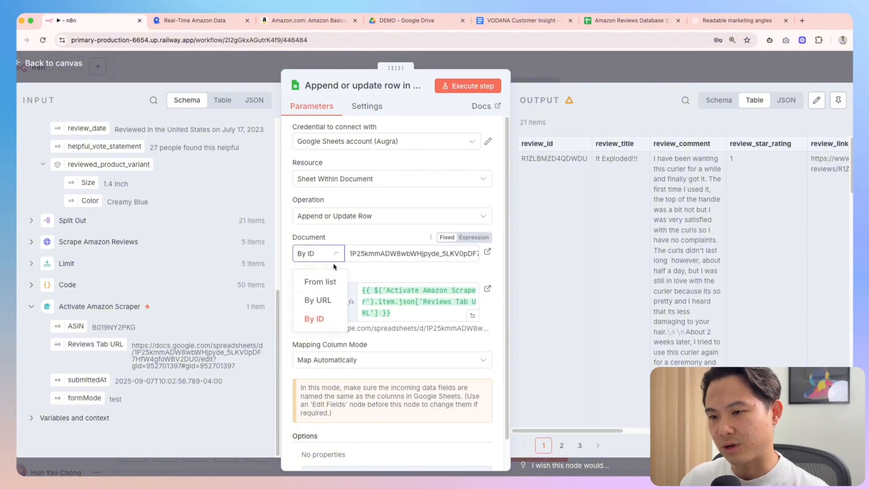
{"action": "left_click", "coordinate": [341, 274]}
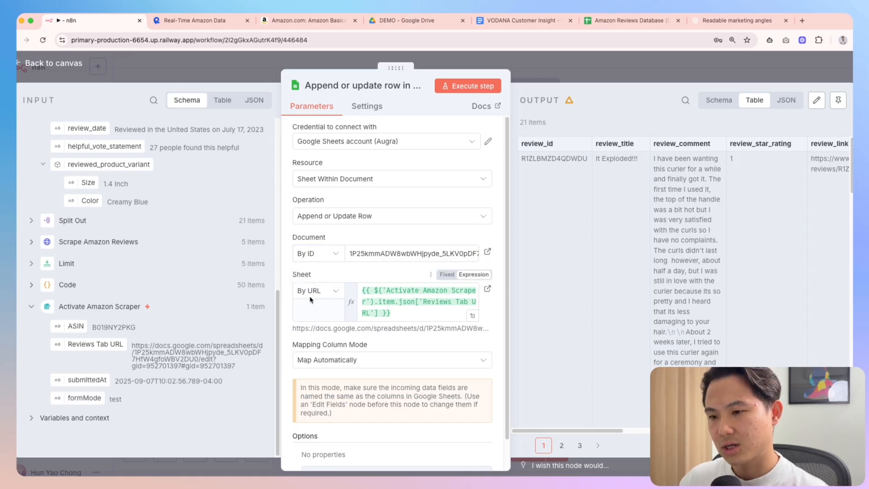
{"action": "left_click", "coordinate": [328, 254]}
{"action": "left_click", "coordinate": [322, 282]}
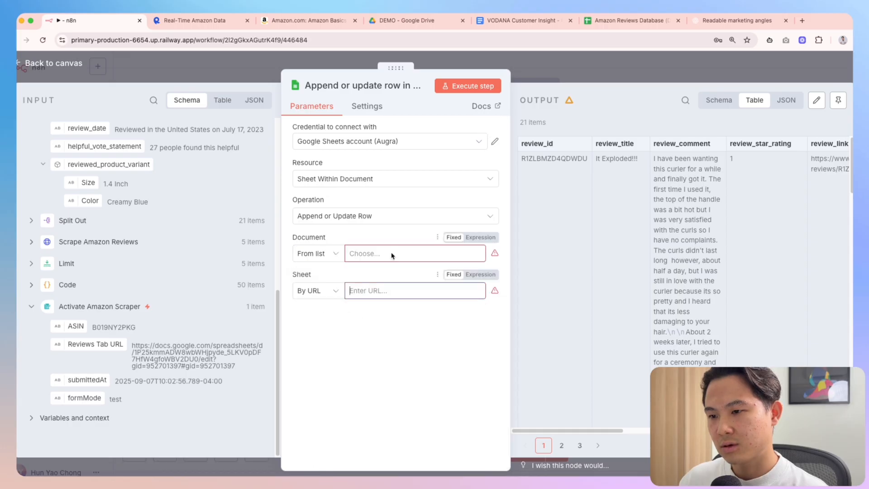
{"action": "left_click", "coordinate": [393, 254]}
{"action": "left_click", "coordinate": [357, 301]}
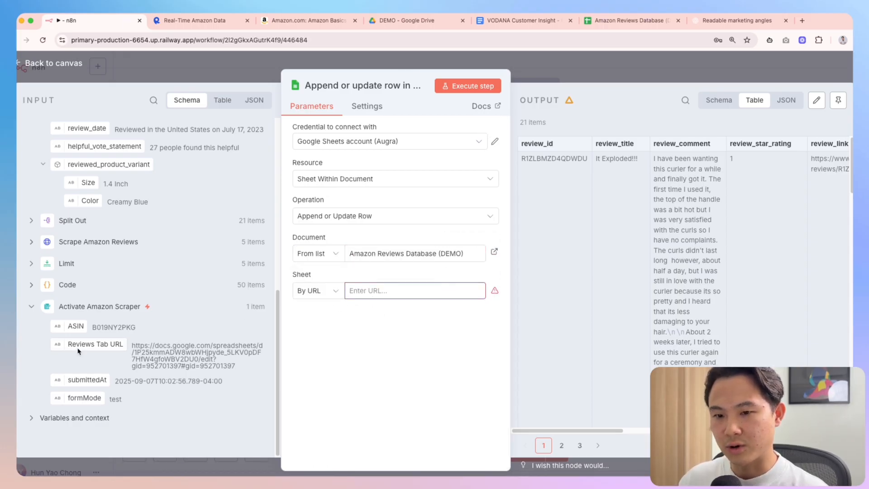
{"action": "left_click_drag", "start_coordinate": [78, 349], "coordinate": [389, 291]}
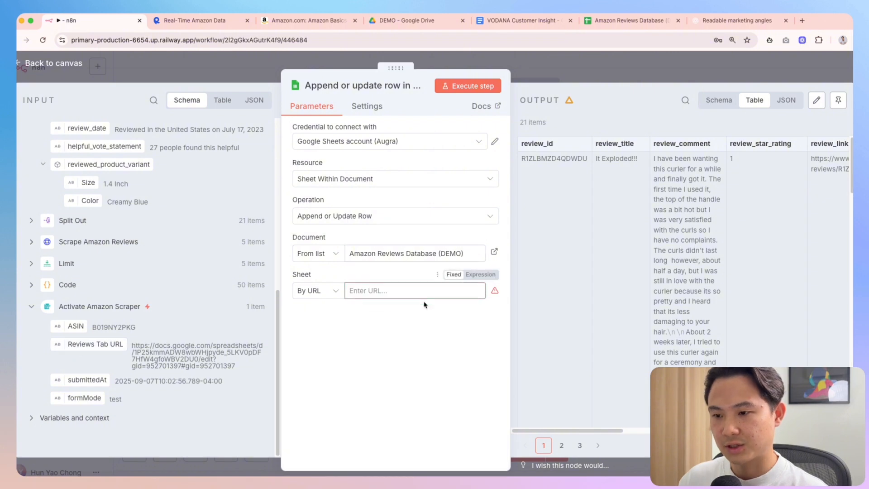
{"action": "left_click", "coordinate": [571, 70]}
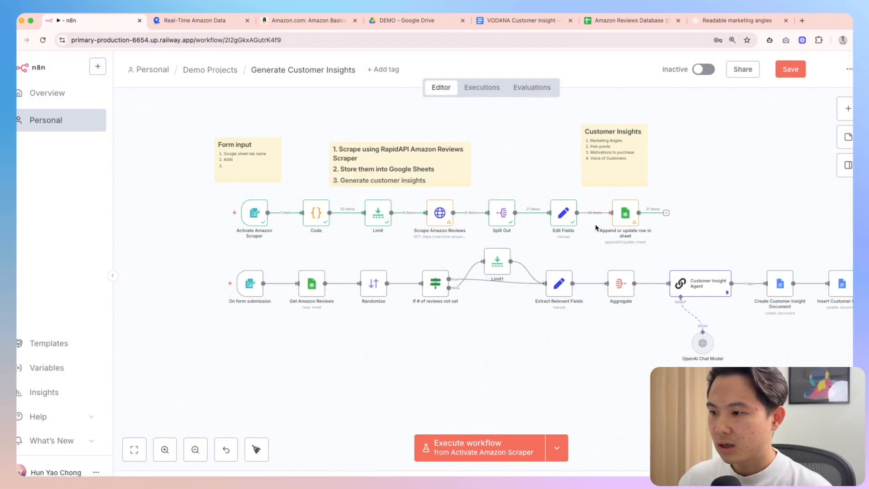
Rename the Google Sheets node to Insert Amazon Review and the Code node to Build Parameter Set
{"action": "key", "text": "F2"}
{"action": "type", "text": "INs"}
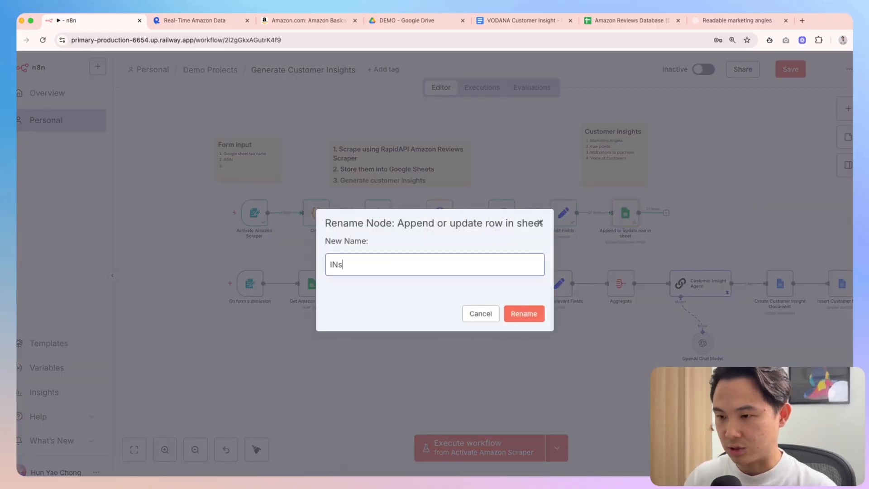
{"action": "type", "text": "ert"}
{"action": "key", "text": "BackSpace"}
{"action": "key", "text": "BackSpace"}
{"action": "key", "text": "BackSpace"}
{"action": "key", "text": "BackSpace"}
{"action": "key", "text": "BackSpace"}
{"action": "type", "text": "nsert Ama"}
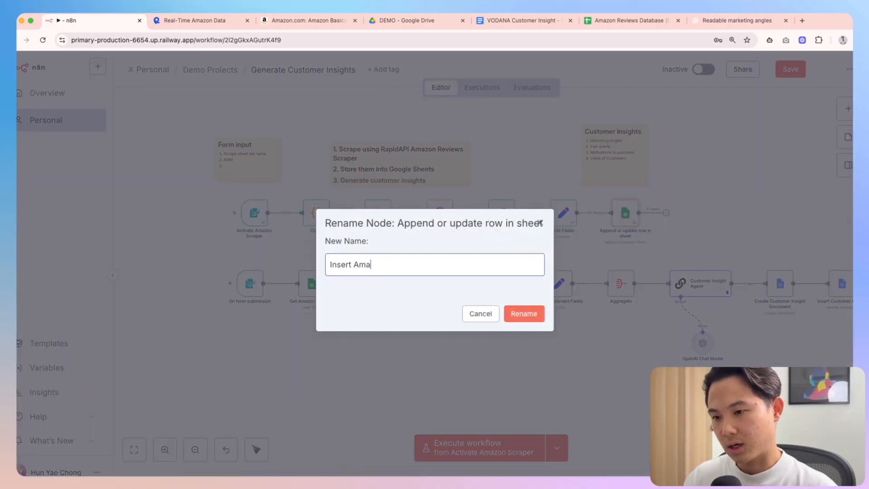
{"action": "type", "text": "zon Review"}
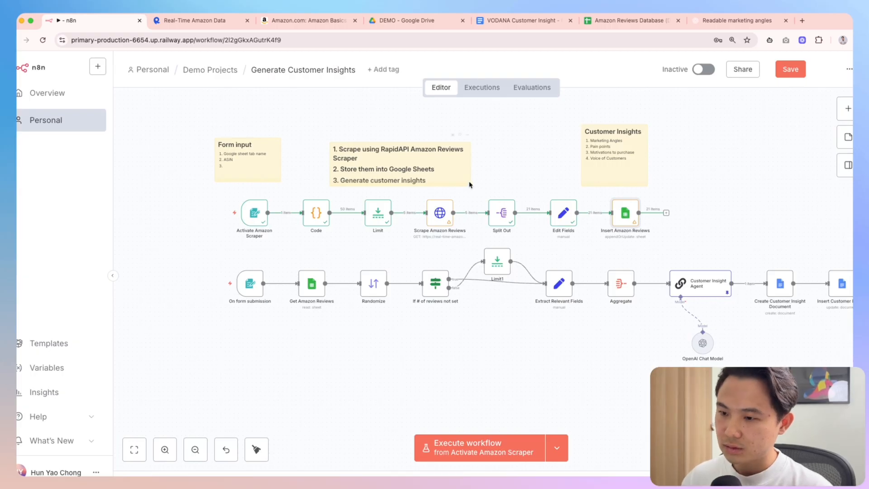
{"action": "key", "text": "F2"}
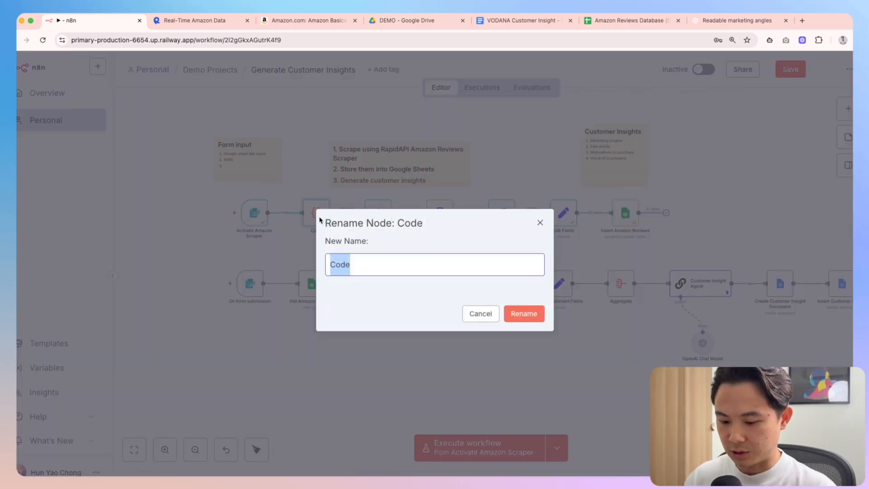
{"action": "type", "text": "Build Param"}
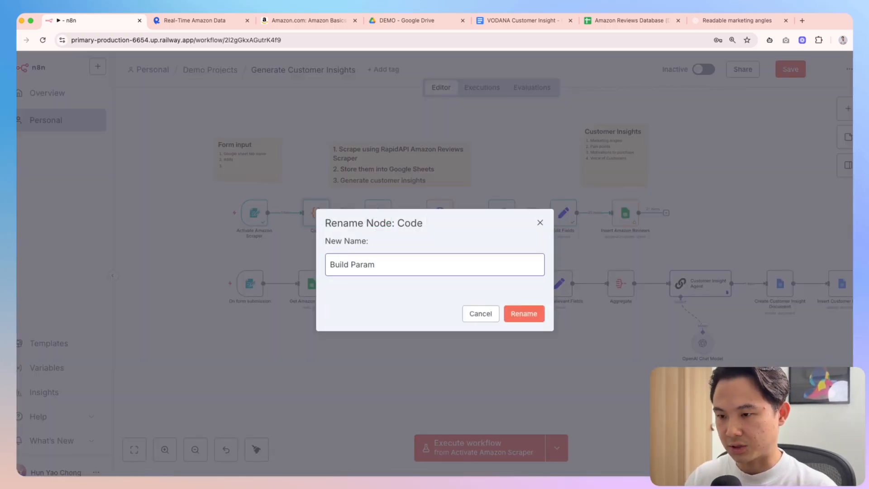
{"action": "type", "text": "eter Set"}
{"action": "key", "text": "Return"}
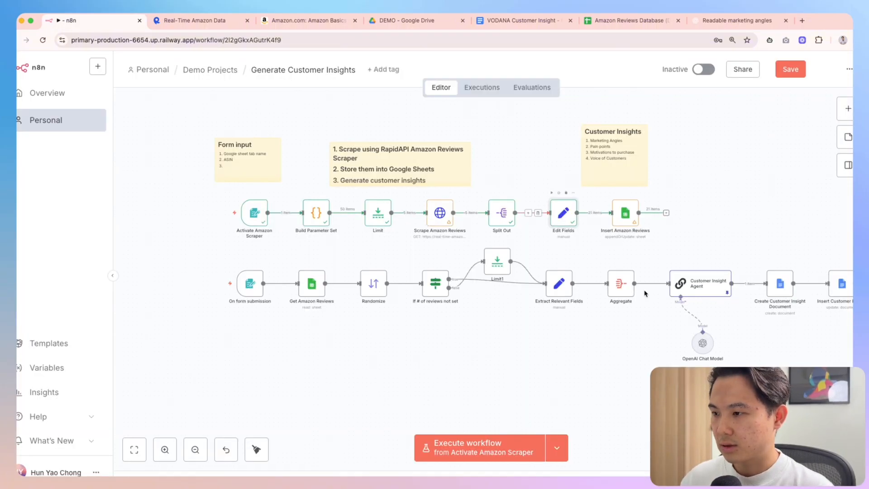
Rename the Edit Fields node to Extract Amazon Review Fields and save the workflow
{"action": "double_click", "coordinate": [563, 213]}
{"action": "scroll", "coordinate": [622, 270], "scroll_direction": "right", "scroll_amount": 3}
{"action": "key", "text": "Escape"}
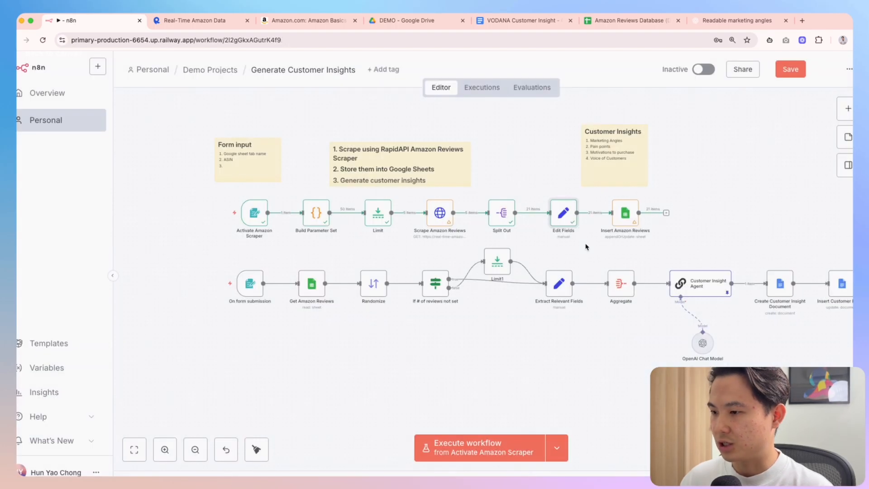
{"action": "key", "text": "F2"}
{"action": "type", "text": "Extract Amazon Review"}
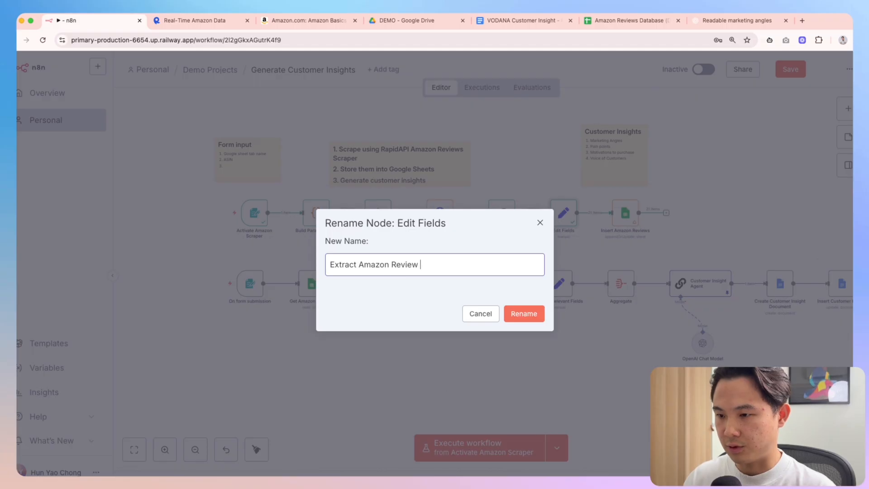
{"action": "type", "text": " Fields"}
{"action": "key", "text": "Return"}
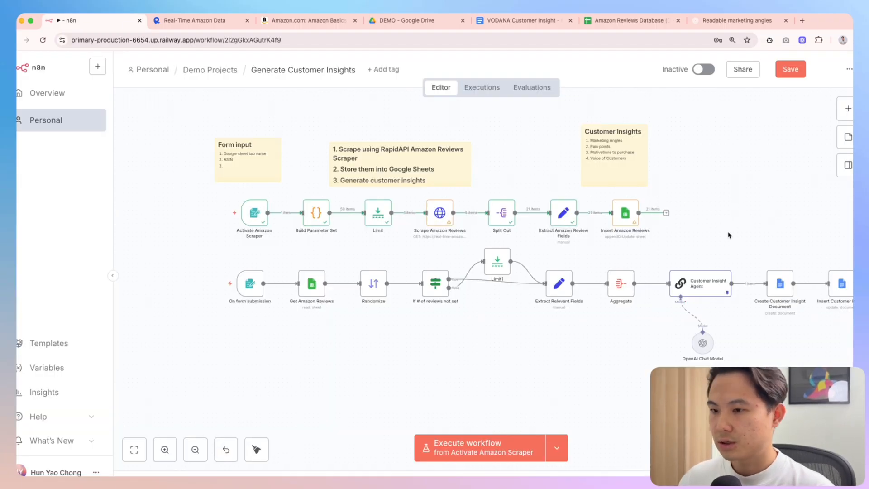
{"action": "key", "text": "ctrl+s"}
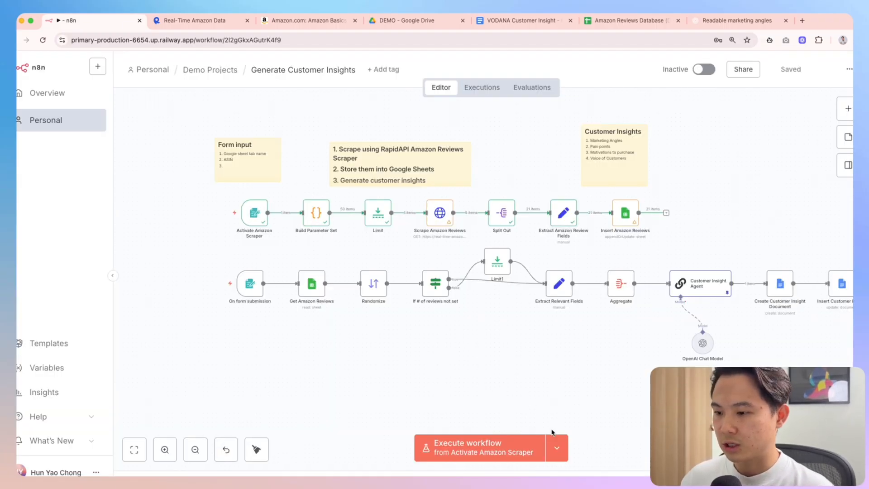
Start a new test run and paste ASIN B019NY2PKG into the form
{"action": "left_click", "coordinate": [536, 455]}
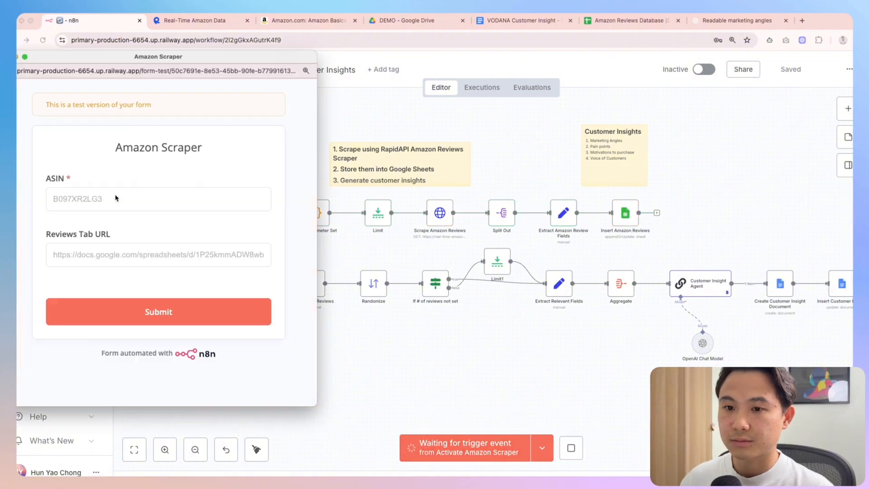
{"action": "left_click", "coordinate": [130, 199]}
{"action": "type", "text": "B019NY2PKG"}
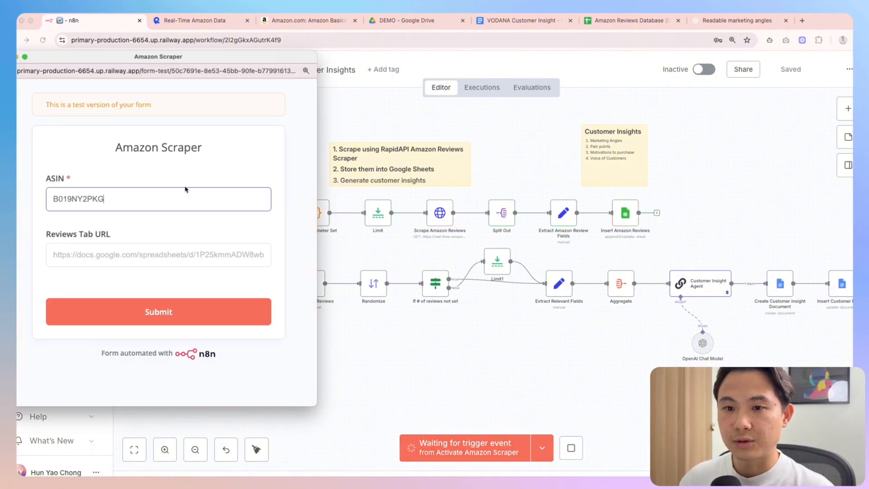
Put the Amazon product page address into Reviews Tab URL and submit the form
{"action": "left_click", "coordinate": [308, 21]}
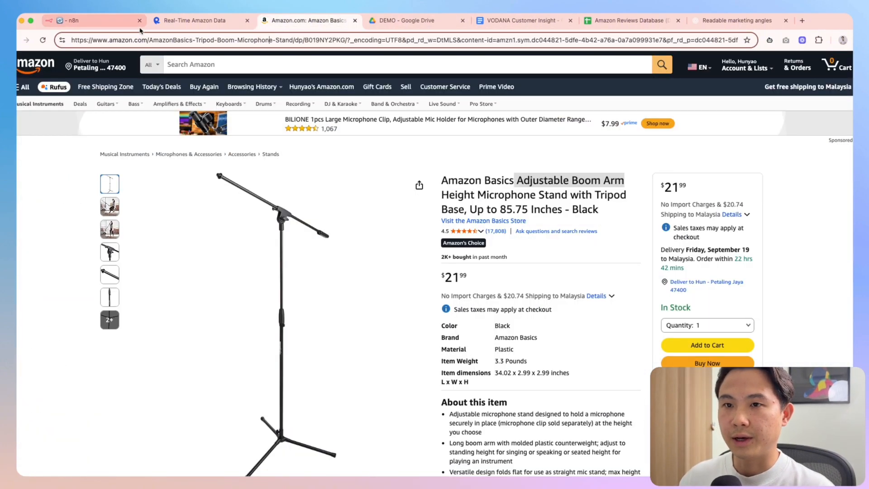
{"action": "left_click_drag", "start_coordinate": [193, 40], "coordinate": [96, 28]}
{"action": "left_click", "coordinate": [230, 41]}
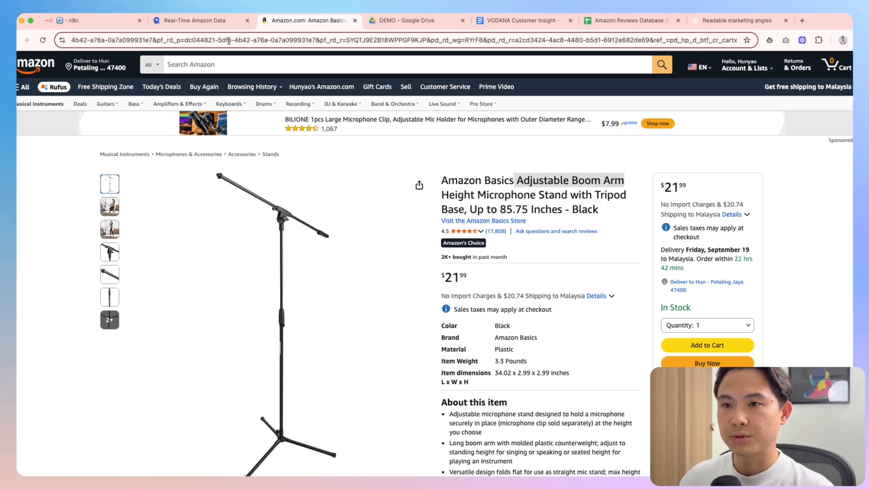
{"action": "key", "text": "super+a"}
{"action": "key", "text": "ctrl+Up"}
{"action": "left_click", "coordinate": [128, 276]}
{"action": "left_click", "coordinate": [120, 252]}
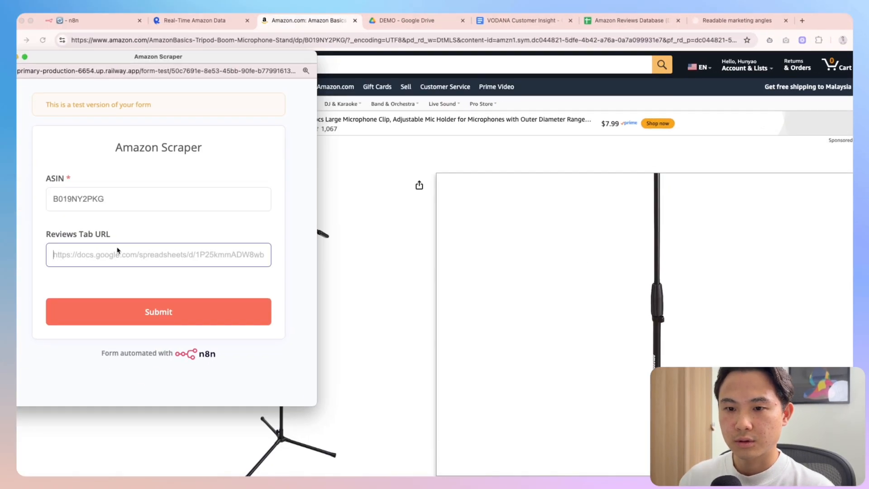
{"action": "key", "text": "super+v"}
{"action": "left_click", "coordinate": [145, 309]}
Open the Insert Amazon Reviews node to inspect the run's result
{"action": "left_click", "coordinate": [113, 19]}
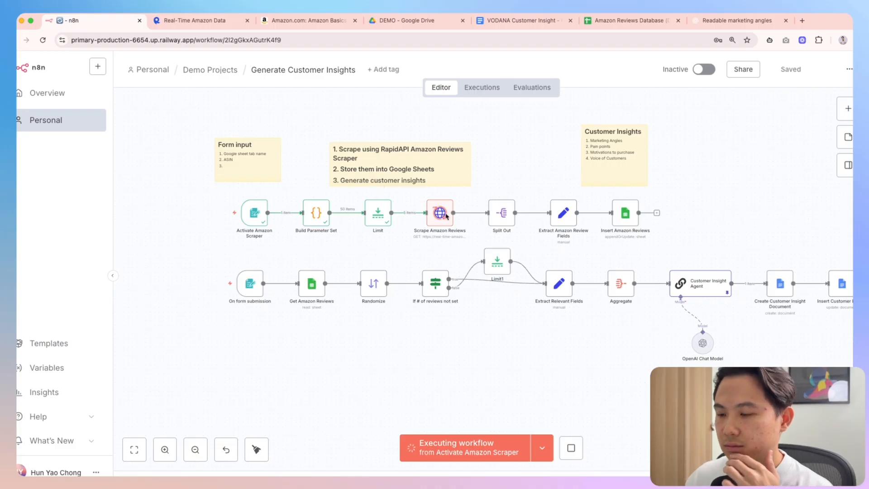
{"action": "scroll", "coordinate": [498, 191], "scroll_direction": "right", "scroll_amount": 2}
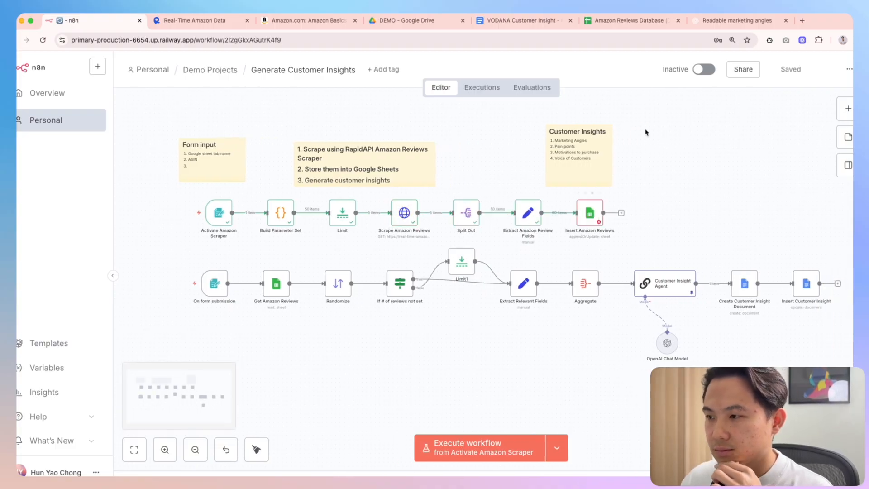
{"action": "double_click", "coordinate": [585, 217]}
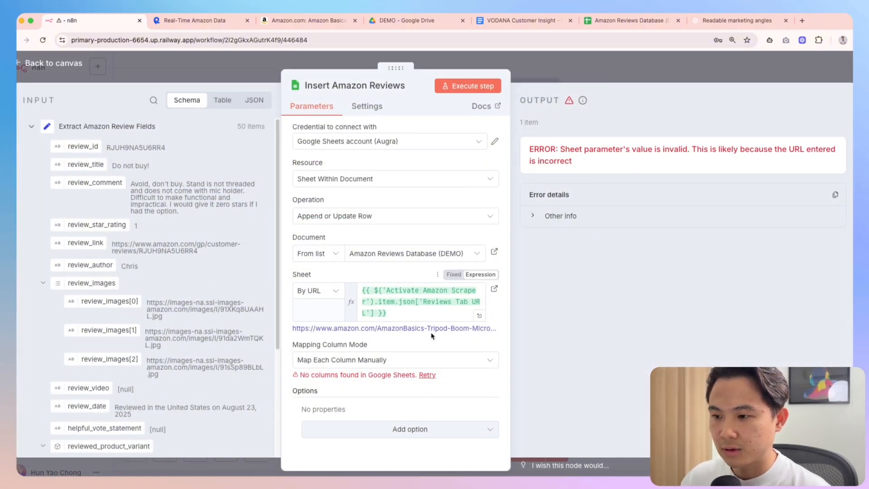
Preview the resolved sheet URL and read the Insert Amazon Reviews error details
{"action": "left_click", "coordinate": [410, 308]}
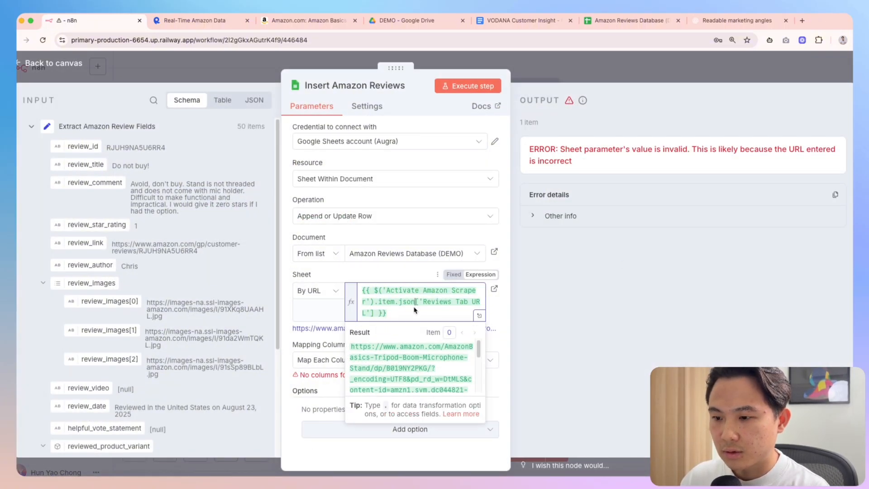
{"action": "left_click", "coordinate": [531, 216]}
{"action": "scroll", "coordinate": [684, 267], "scroll_direction": "down", "scroll_amount": 2}
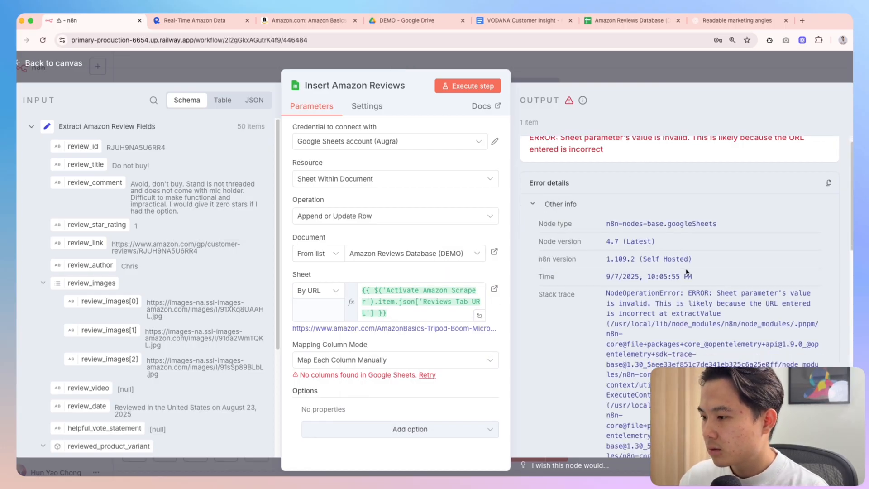
{"action": "mouse_move", "coordinate": [714, 275]}
{"action": "left_mouse_down"}
{"action": "mouse_move", "coordinate": [797, 276]}
{"action": "mouse_move", "coordinate": [657, 283]}
{"action": "mouse_move", "coordinate": [732, 283]}
{"action": "mouse_move", "coordinate": [743, 297]}
{"action": "left_mouse_up"}
{"action": "left_click", "coordinate": [742, 297]}
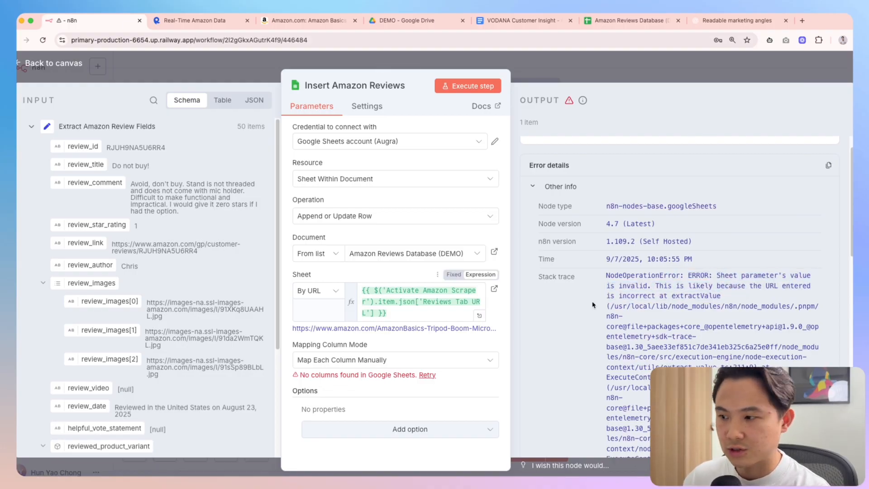
Grab the web address of the empty second sheet in Amazon Reviews Database (DEMO)
{"action": "left_click", "coordinate": [627, 20]}
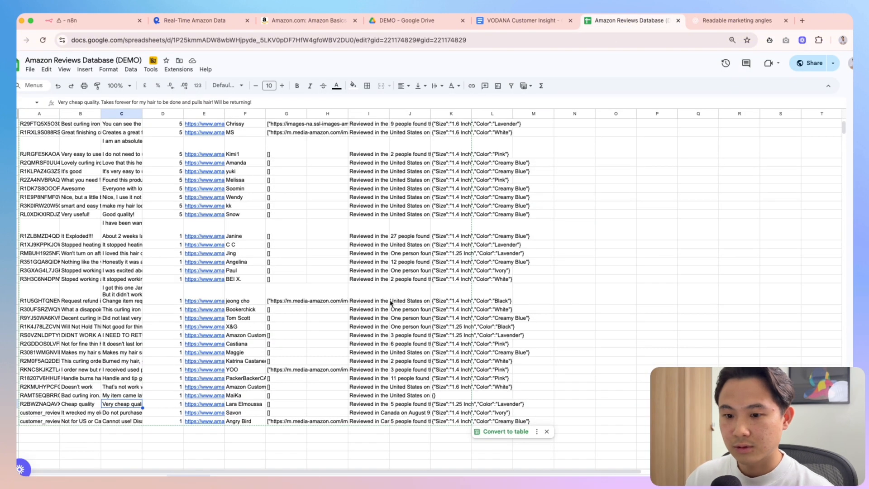
{"action": "left_click", "coordinate": [240, 476]}
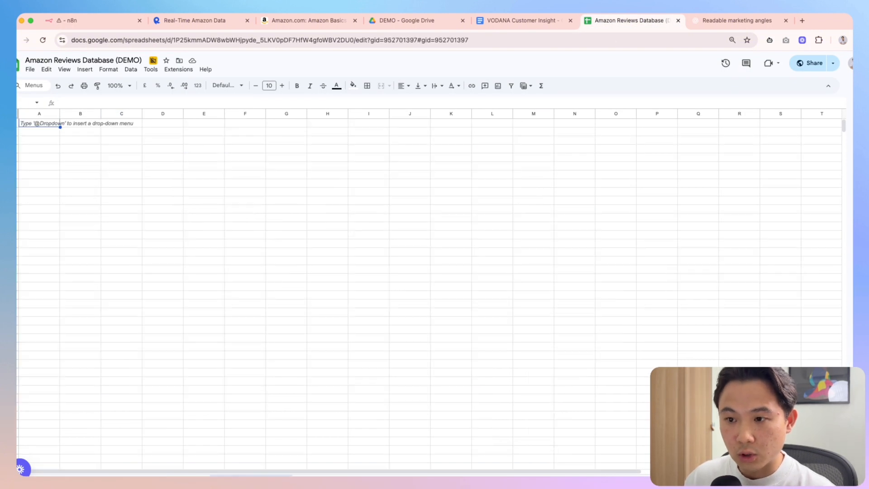
{"action": "left_click", "coordinate": [140, 219]}
{"action": "left_click", "coordinate": [132, 40]}
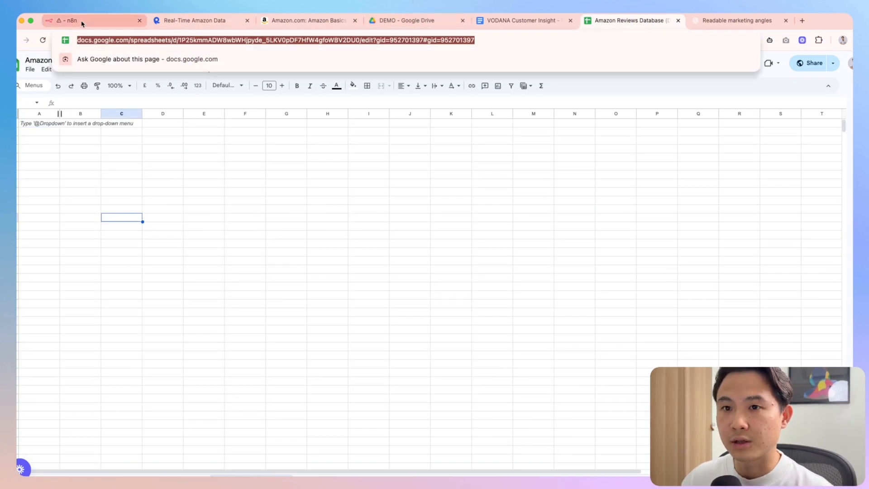
{"action": "left_click", "coordinate": [118, 21]}
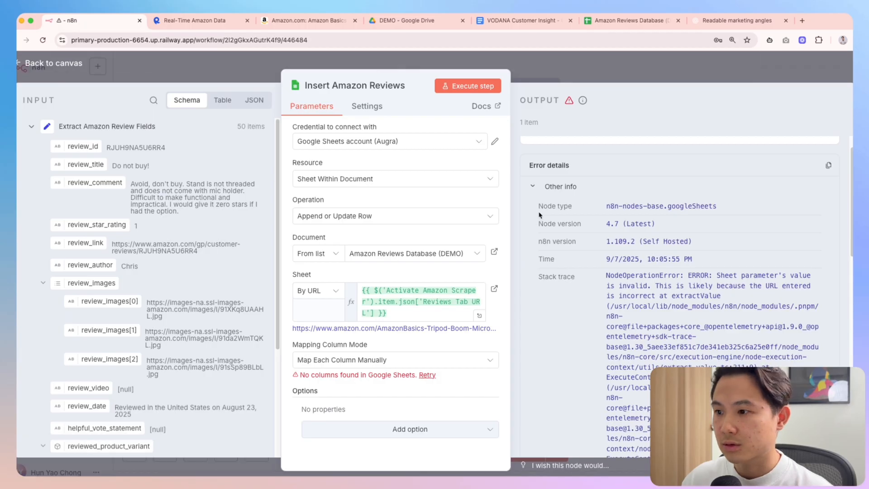
Set the node's column mapping mode to map columns automatically
{"action": "left_click", "coordinate": [375, 365]}
{"action": "left_click", "coordinate": [367, 415]}
{"action": "scroll", "coordinate": [349, 368], "scroll_direction": "down", "scroll_amount": 1}
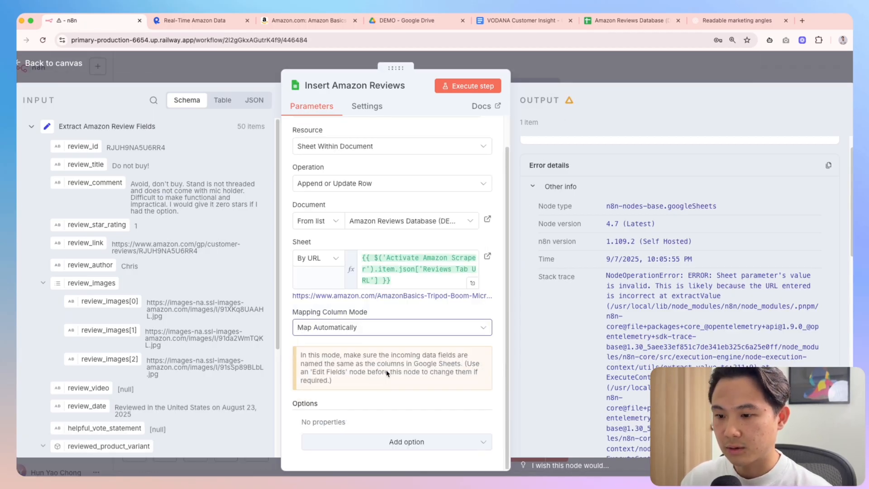
{"action": "left_click", "coordinate": [607, 20]}
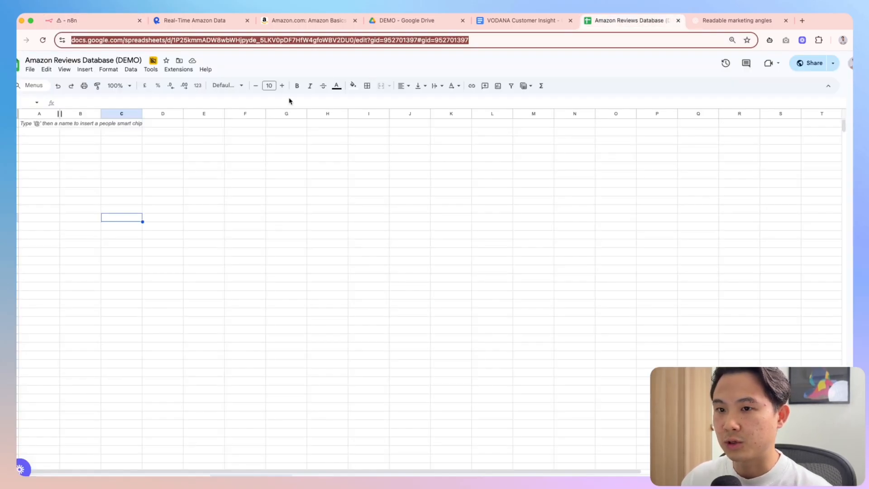
{"action": "left_click", "coordinate": [81, 21]}
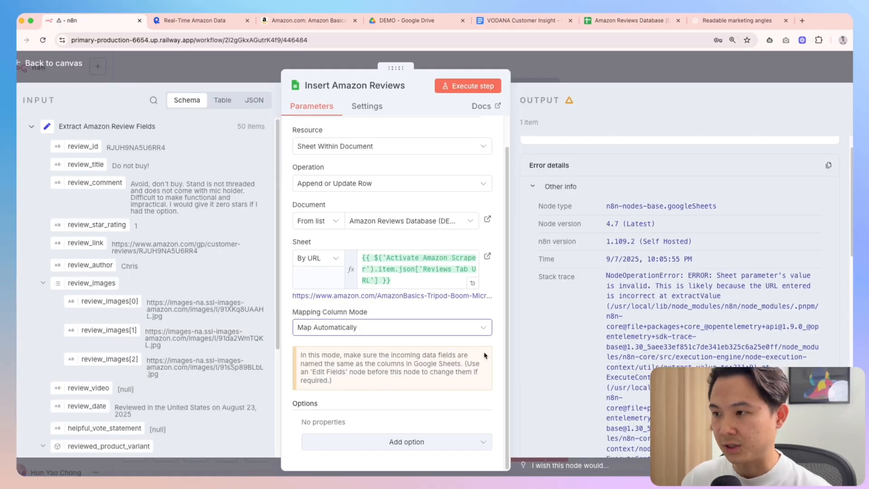
Clear the sheet URL expression, check the incoming Reviews Tab URL, and return to the canvas
{"action": "left_click_drag", "start_coordinate": [398, 281], "coordinate": [349, 262]}
{"action": "key", "text": "BackSpace"}
{"action": "scroll", "coordinate": [139, 334], "scroll_direction": "down", "scroll_amount": 10}
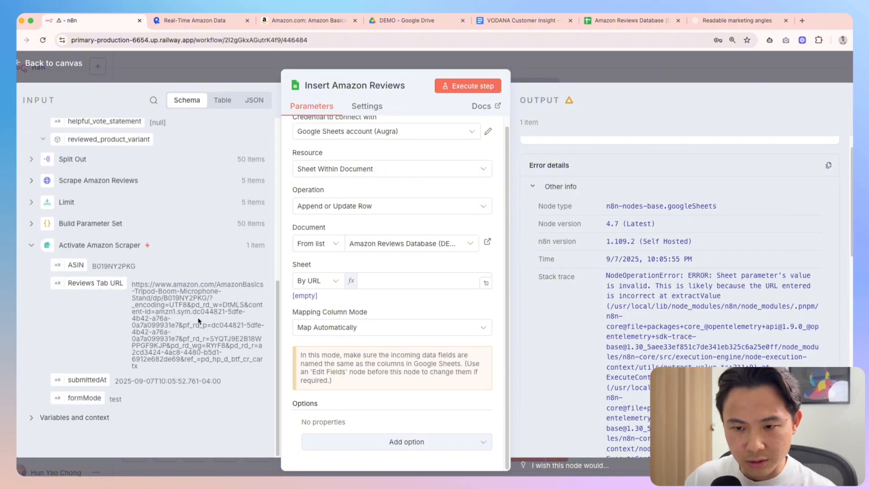
{"action": "left_click_drag", "start_coordinate": [180, 287], "coordinate": [228, 288]}
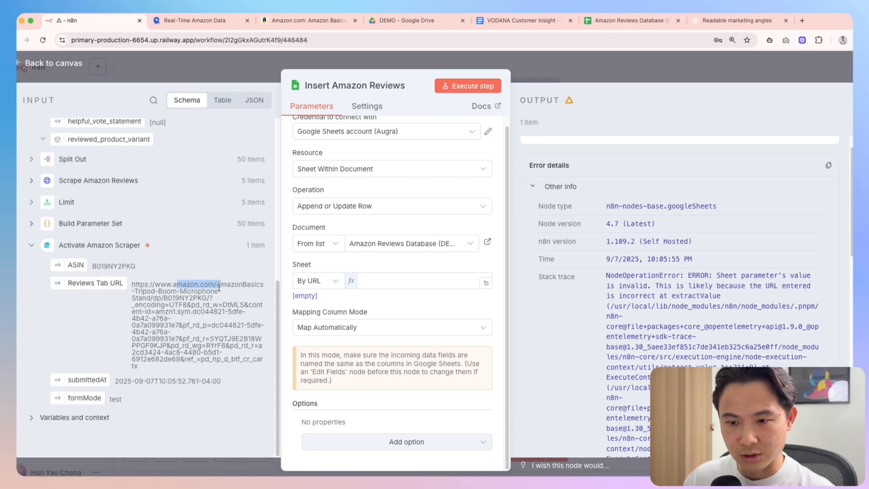
{"action": "left_click", "coordinate": [556, 79]}
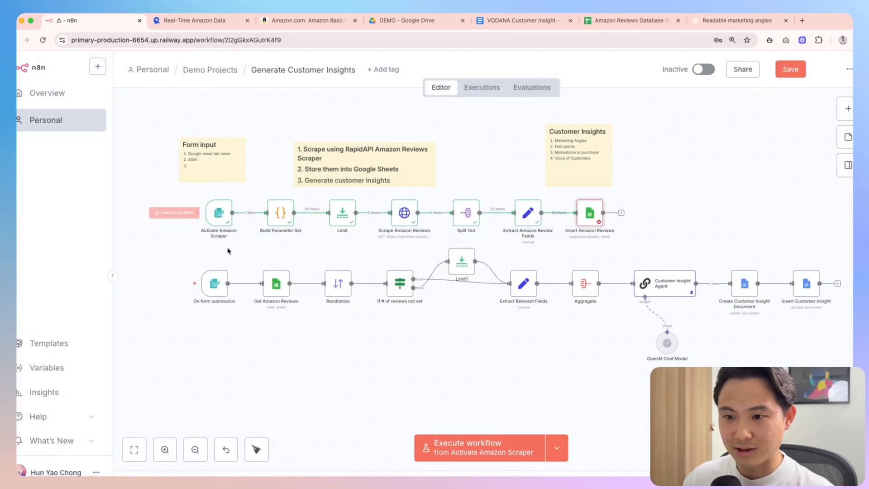
Load the failed run for debugging, unpin the Activate Amazon Scraper test data, save, and restart the workflow
{"action": "left_click", "coordinate": [495, 448]}
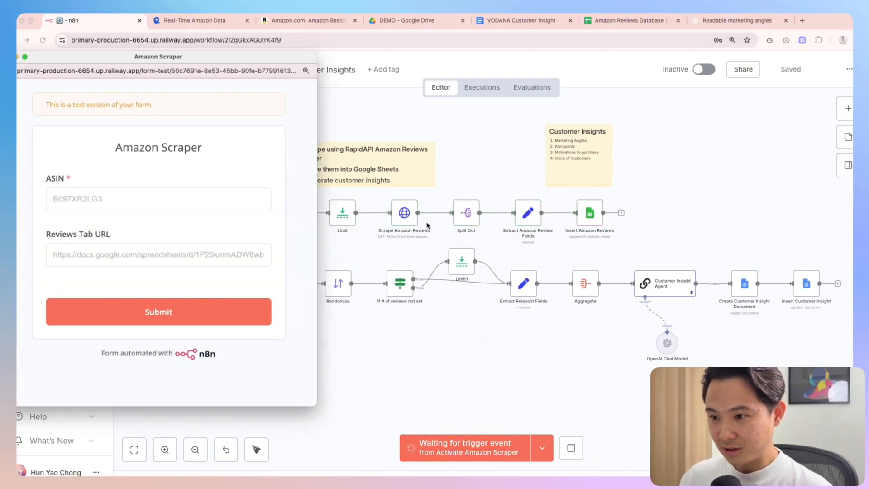
{"action": "left_click", "coordinate": [487, 90]}
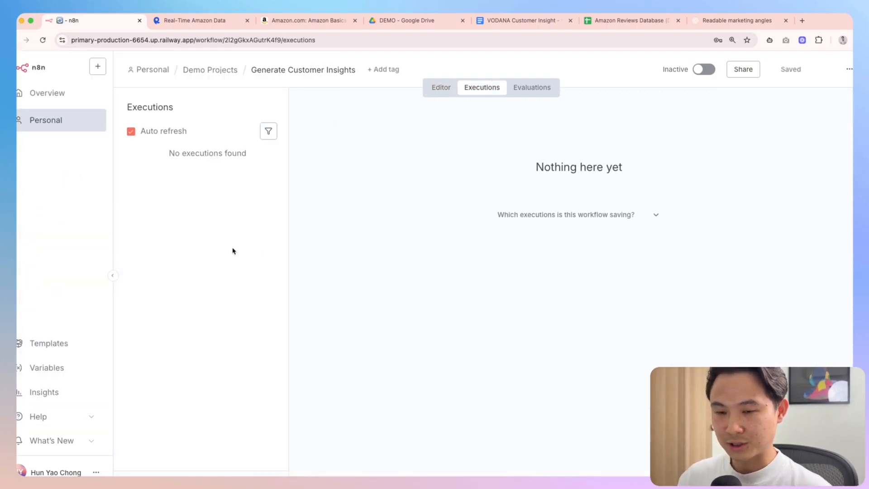
{"action": "left_click", "coordinate": [762, 108]}
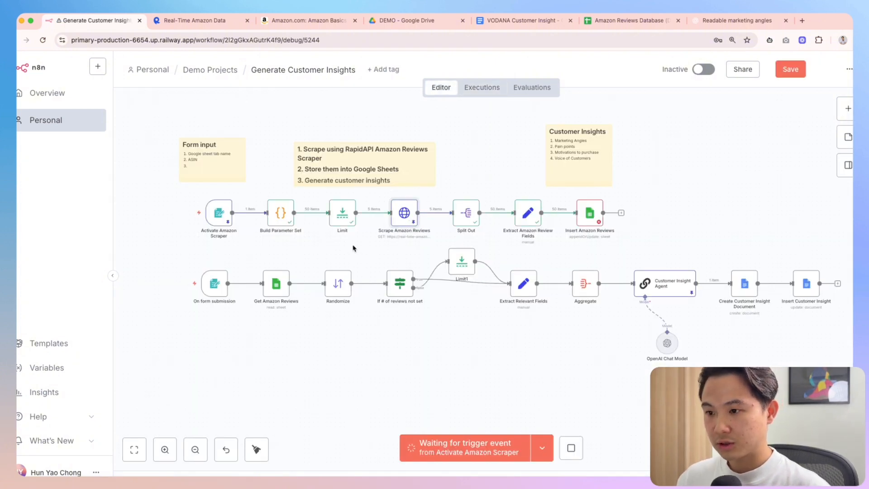
{"action": "left_click", "coordinate": [222, 218]}
{"action": "key", "text": "p"}
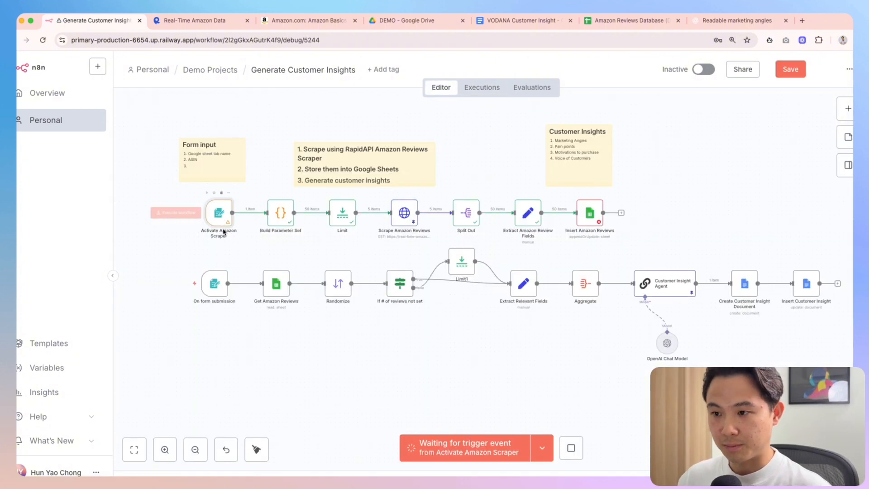
{"action": "key", "text": "ctrl+s"}
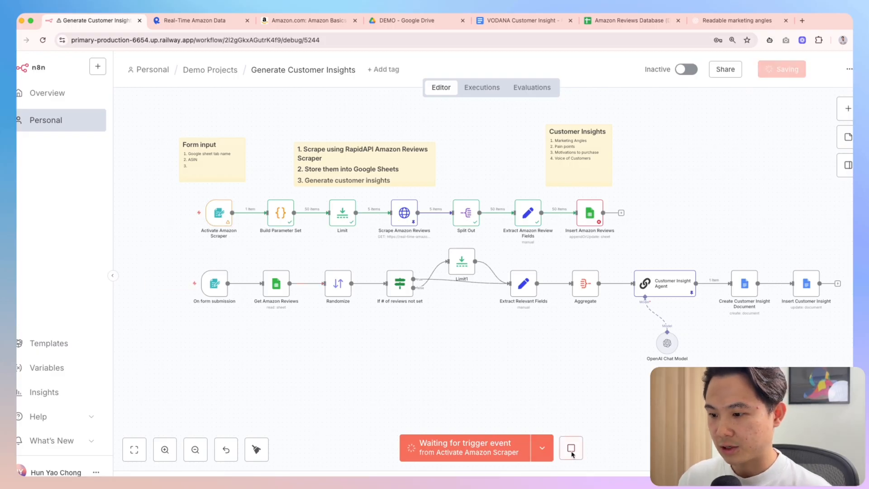
{"action": "left_click", "coordinate": [572, 454]}
{"action": "left_click", "coordinate": [476, 448]}
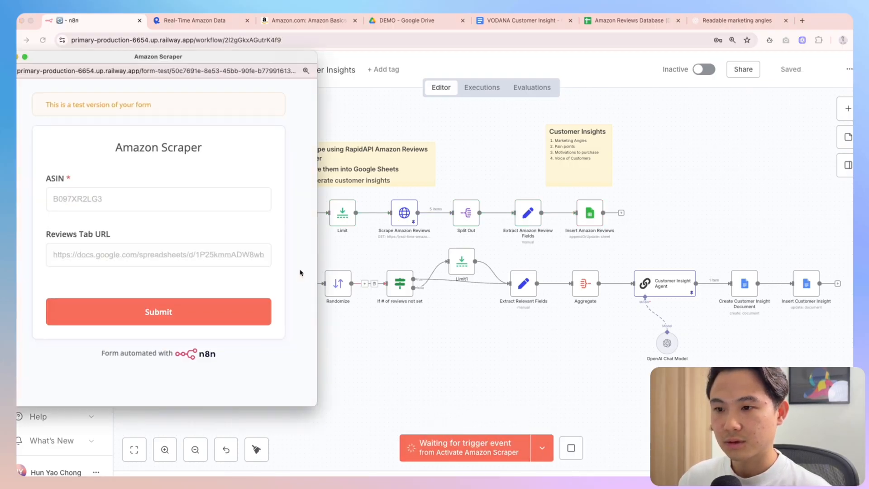
Copy the ASIN B019NY2PKG from the Amazon product page address
{"action": "left_click", "coordinate": [158, 197]}
{"action": "key", "text": "ctrl+v"}
{"action": "key", "text": "ctrl+z"}
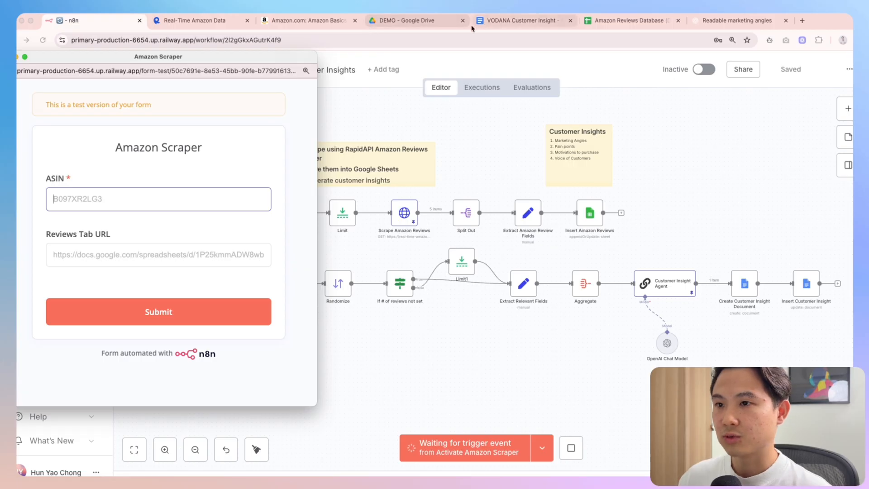
{"action": "left_click", "coordinate": [299, 24]}
{"action": "left_click", "coordinate": [358, 43]}
{"action": "left_click", "coordinate": [342, 40]}
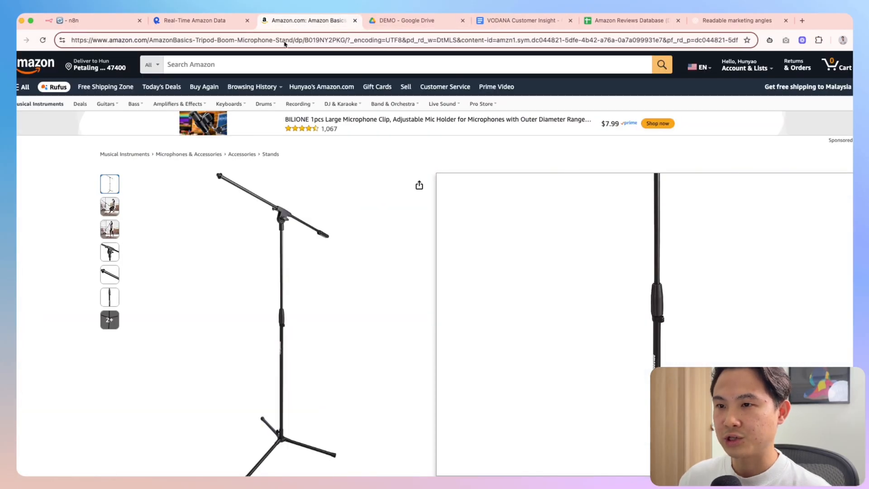
{"action": "double_click", "coordinate": [326, 40]}
{"action": "key", "text": "super+c"}
Paste ASIN B019NY2PKG into the Amazon Scraper test form's ASIN field
{"action": "left_click", "coordinate": [91, 20]}
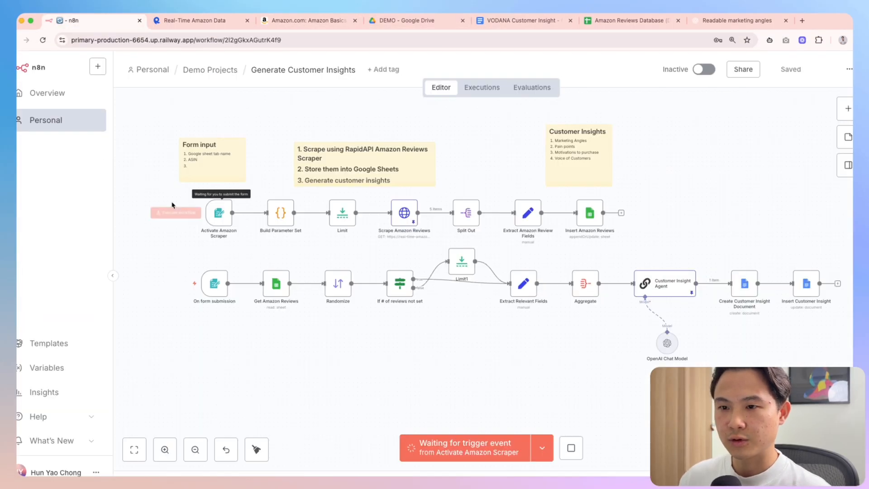
{"action": "double_click", "coordinate": [218, 224]}
{"action": "key", "text": "ctrl+Up"}
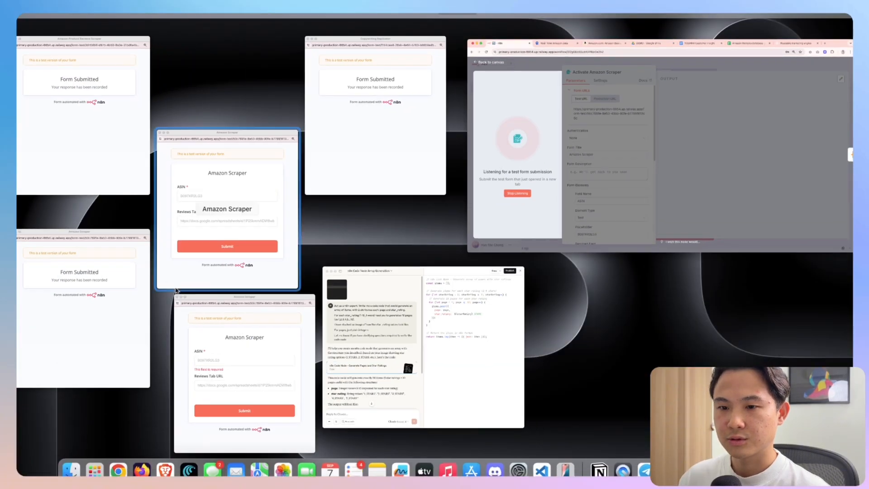
{"action": "left_click", "coordinate": [240, 347]}
{"action": "left_click", "coordinate": [124, 204]}
{"action": "key", "text": "super+v"}
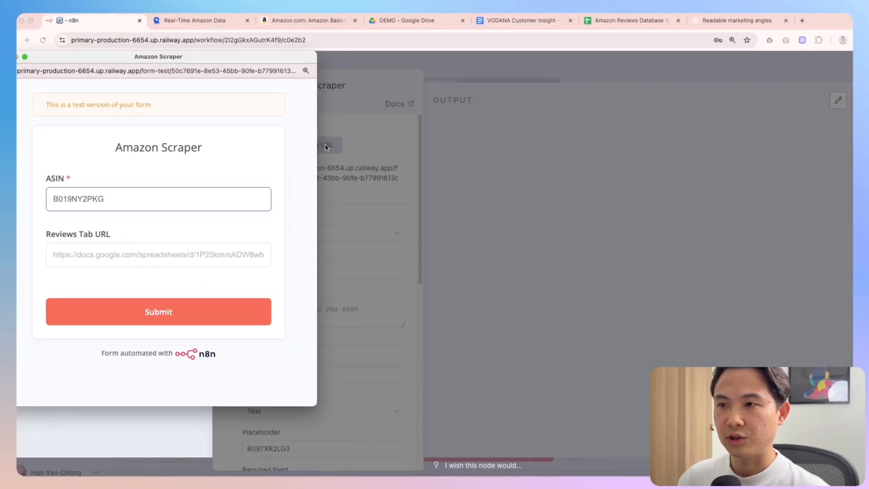
Fill Reviews Tab URL with the Amazon Reviews Database (DEMO) sheet address, submit, and confirm the captured URL
{"action": "left_click", "coordinate": [630, 20]}
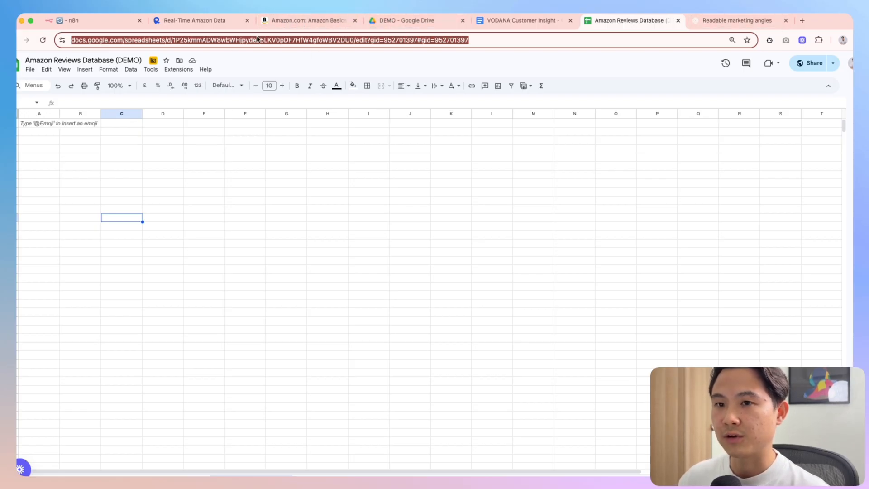
{"action": "left_click", "coordinate": [95, 22]}
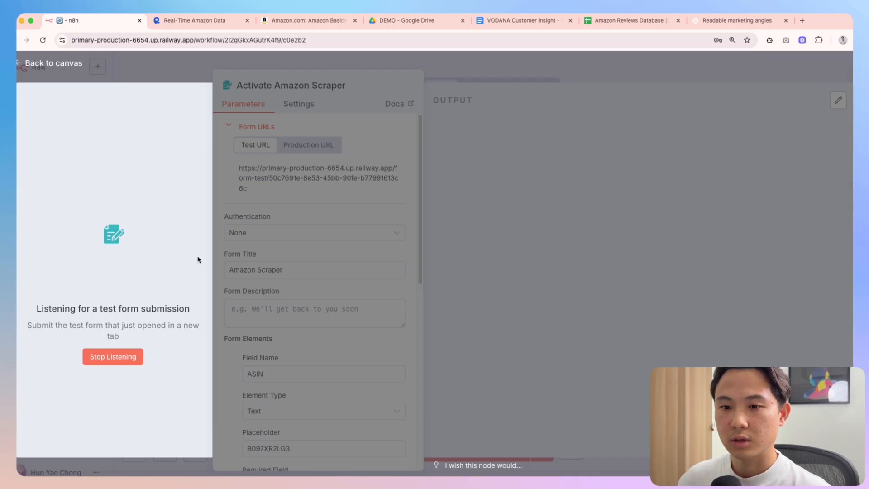
{"action": "key", "text": "ctrl+Up"}
{"action": "left_click", "coordinate": [242, 353]}
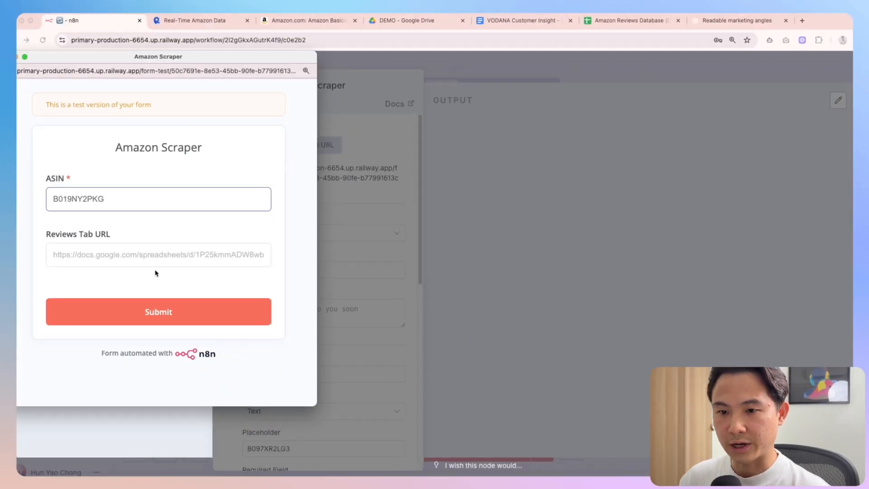
{"action": "left_click", "coordinate": [145, 265]}
{"action": "left_click", "coordinate": [163, 310]}
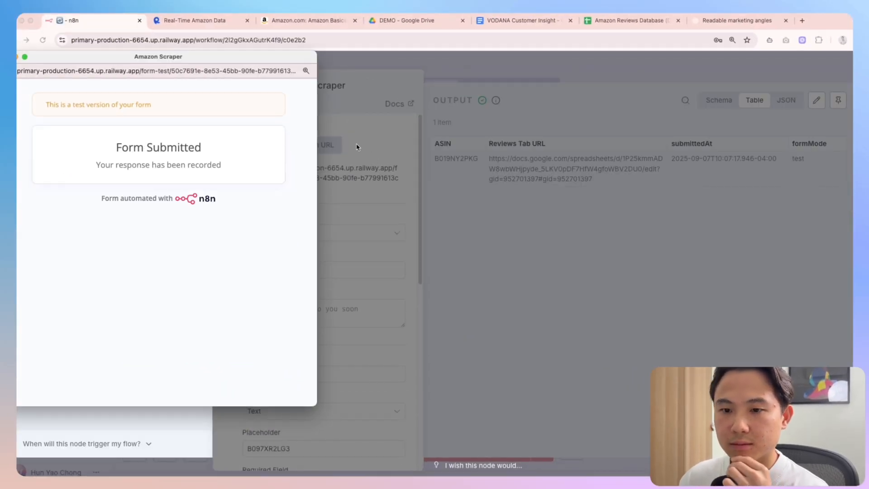
{"action": "left_click", "coordinate": [464, 76]}
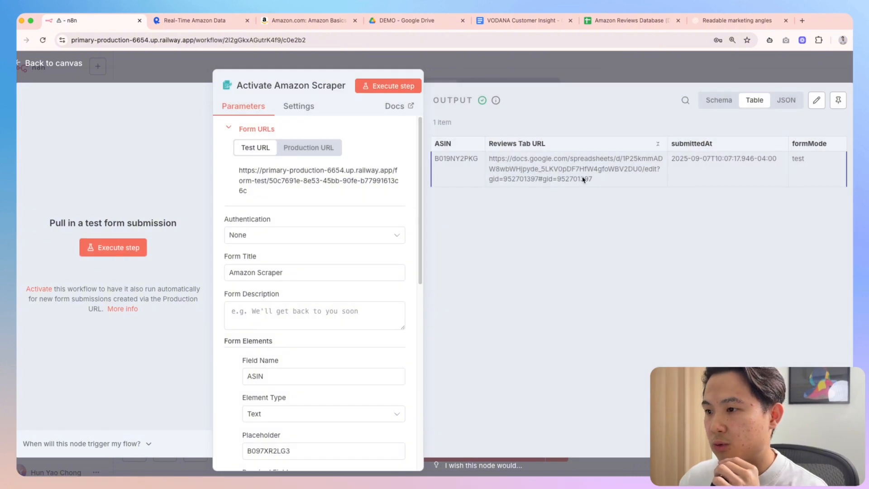
{"action": "left_click_drag", "start_coordinate": [592, 179], "coordinate": [494, 158]}
{"action": "left_click", "coordinate": [496, 75]}
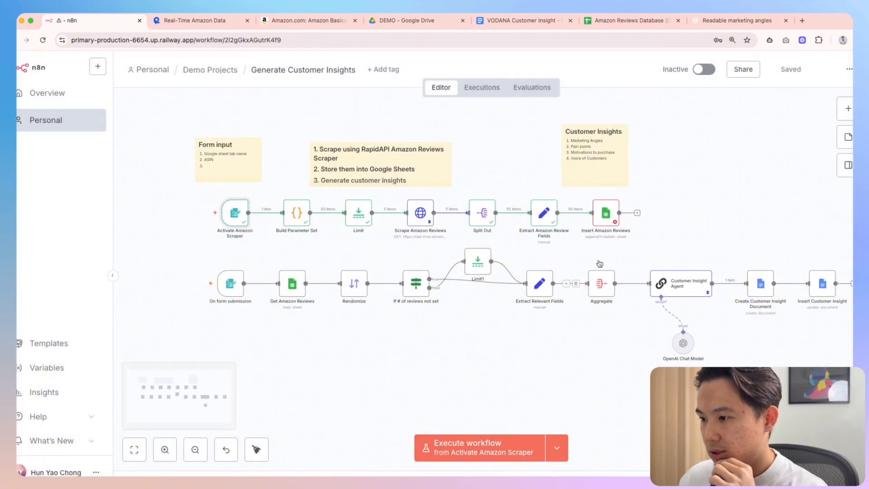
Map the trigger's Reviews Tab URL into Insert Amazon Reviews' Sheet By URL, then rerun the workflow
{"action": "double_click", "coordinate": [606, 212]}
{"action": "left_click", "coordinate": [395, 290]}
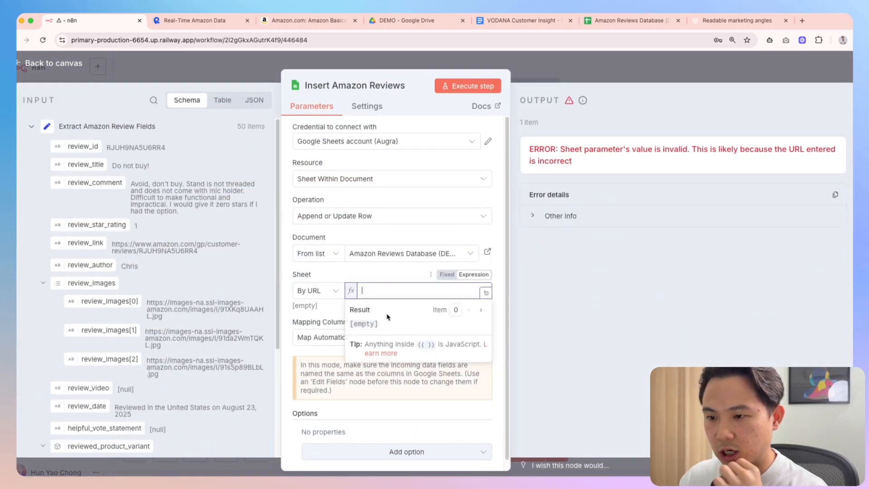
{"action": "scroll", "coordinate": [136, 280], "scroll_direction": "down", "scroll_amount": 5}
{"action": "scroll", "coordinate": [167, 272], "scroll_direction": "down", "scroll_amount": 1}
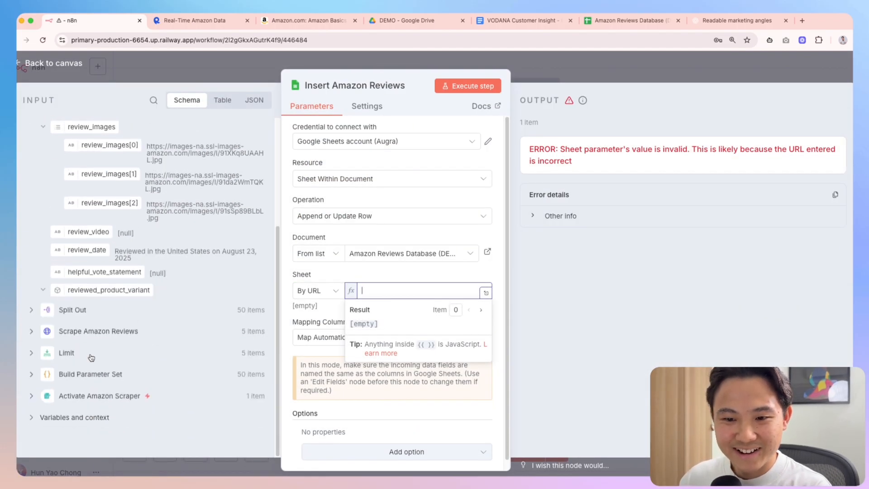
{"action": "left_click", "coordinate": [32, 396]}
{"action": "left_click_drag", "start_coordinate": [95, 344], "coordinate": [381, 292]}
{"action": "key", "text": "Escape"}
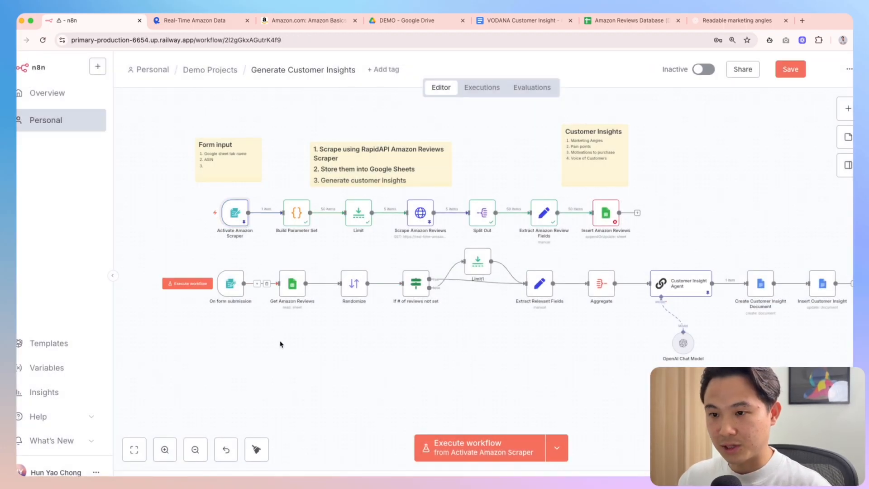
{"action": "left_click", "coordinate": [480, 447]}
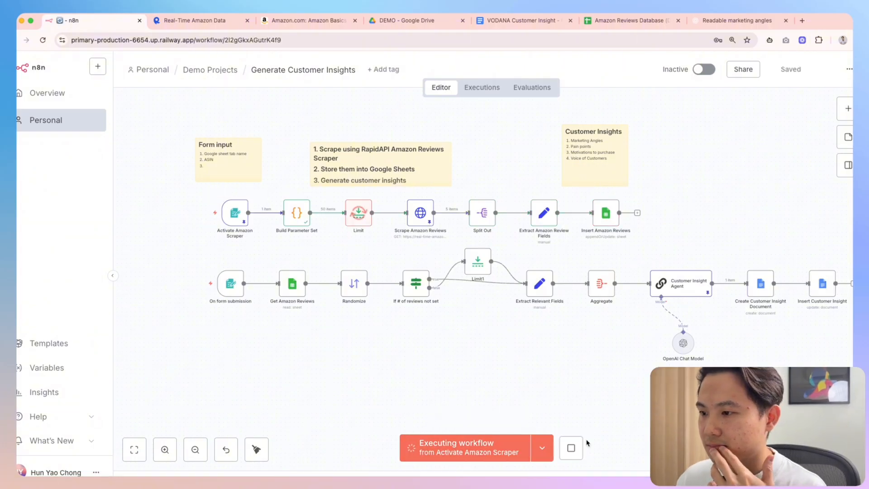
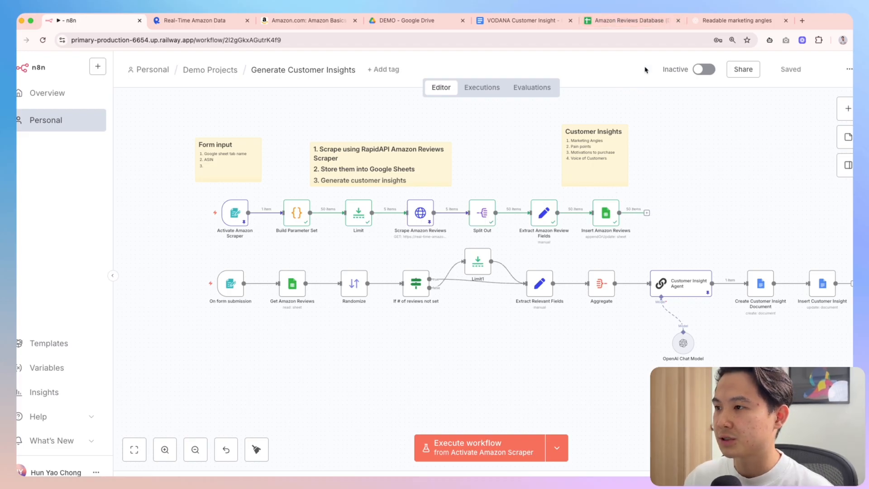
Make the header row of the Amazon Reviews Database table bold
{"action": "left_click", "coordinate": [624, 24]}
{"action": "scroll", "coordinate": [265, 463], "scroll_direction": "down", "scroll_amount": 15}
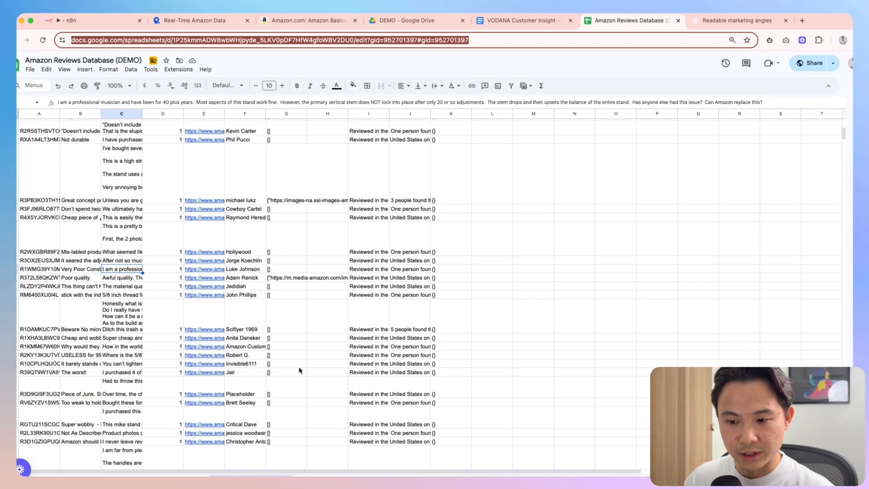
{"action": "scroll", "coordinate": [112, 276], "scroll_direction": "up", "scroll_amount": 15}
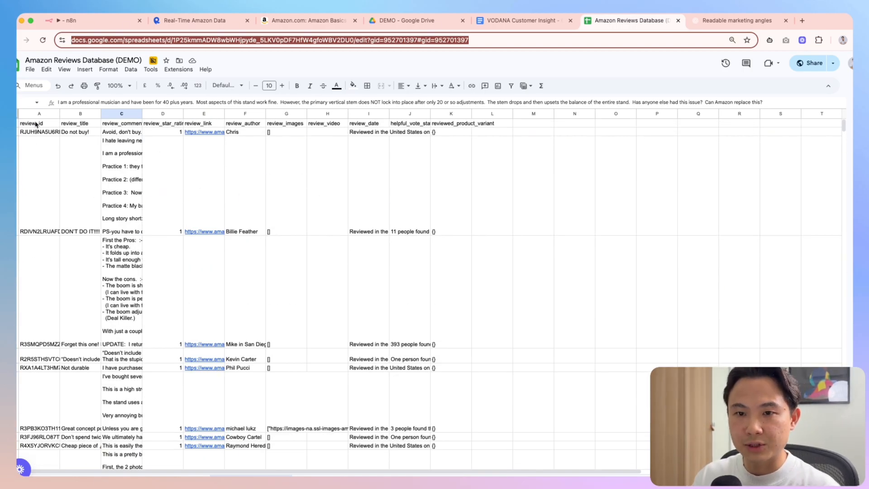
{"action": "left_click", "coordinate": [36, 124]}
{"action": "key", "text": "shift+space"}
{"action": "key", "text": "ctrl+b"}
Widen columns A–J together, then widen the review_comment column further
{"action": "left_click", "coordinate": [121, 181]}
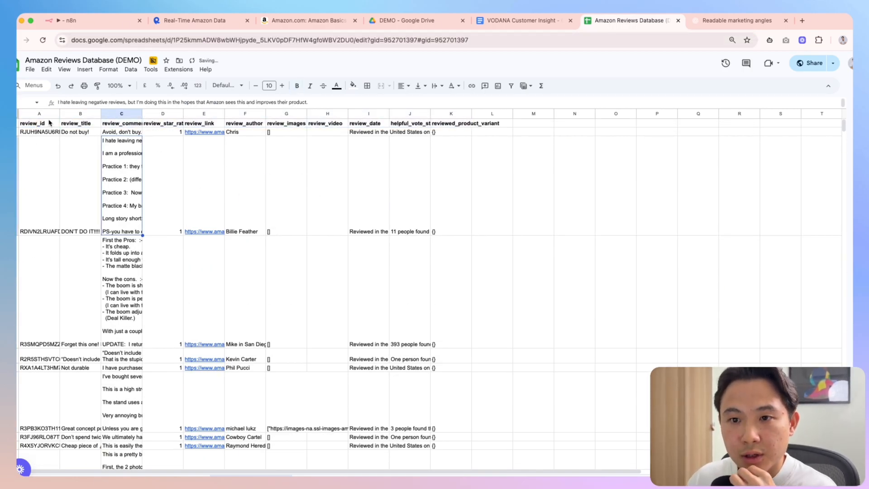
{"action": "left_click_drag", "start_coordinate": [45, 116], "coordinate": [411, 114]}
{"action": "left_click", "coordinate": [447, 181]}
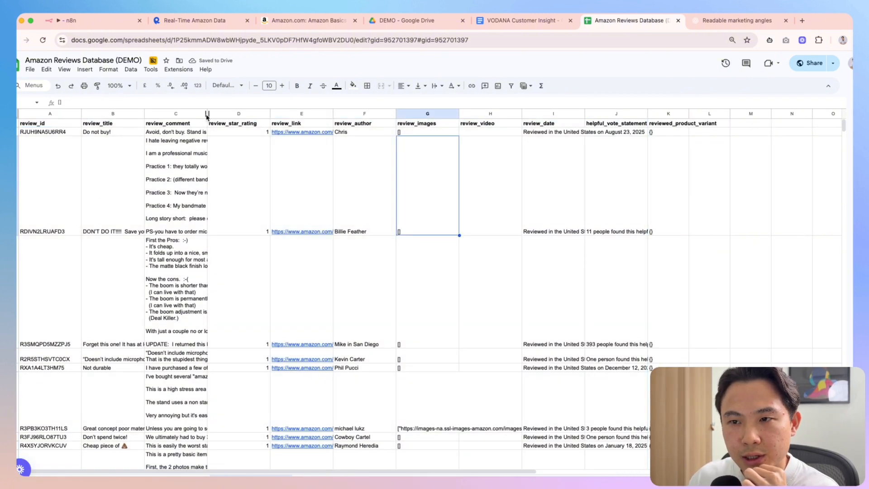
{"action": "left_click_drag", "start_coordinate": [207, 116], "coordinate": [307, 116]}
Read the full review comments in the widened column, then go back to the n8n workflow
{"action": "left_click", "coordinate": [210, 142]}
{"action": "left_click", "coordinate": [220, 134]}
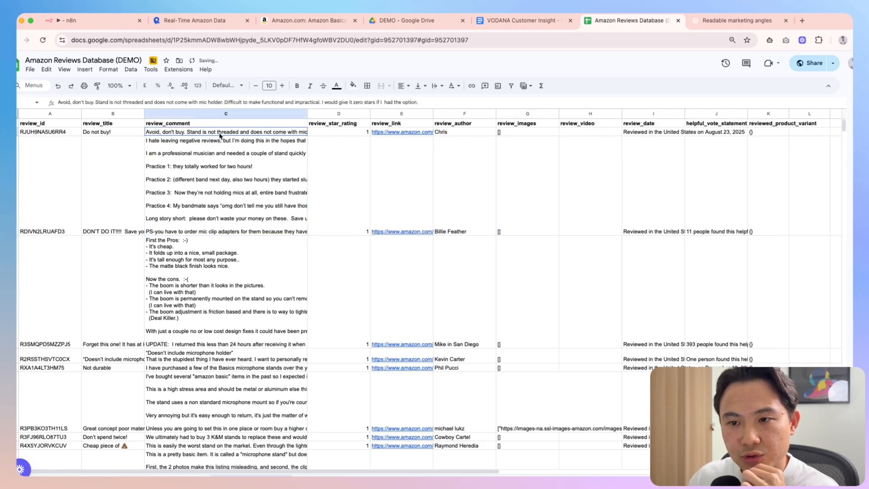
{"action": "left_click", "coordinate": [236, 170]}
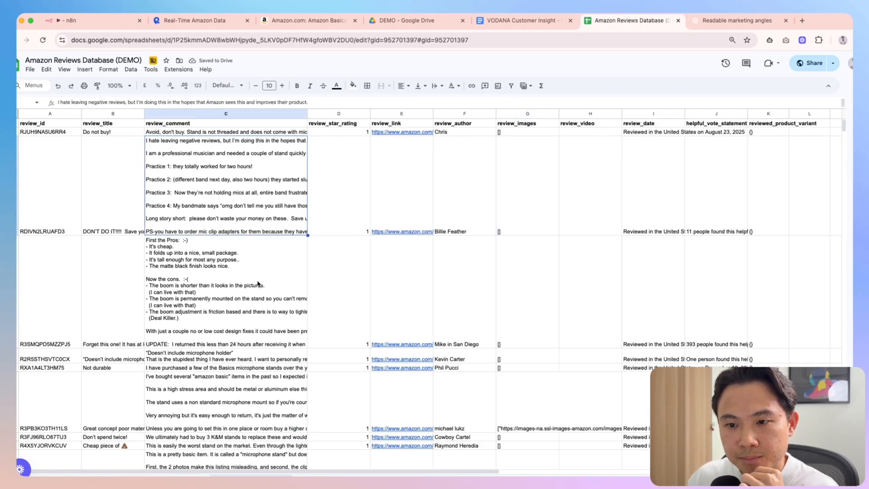
{"action": "scroll", "coordinate": [259, 284], "scroll_direction": "down", "scroll_amount": 1}
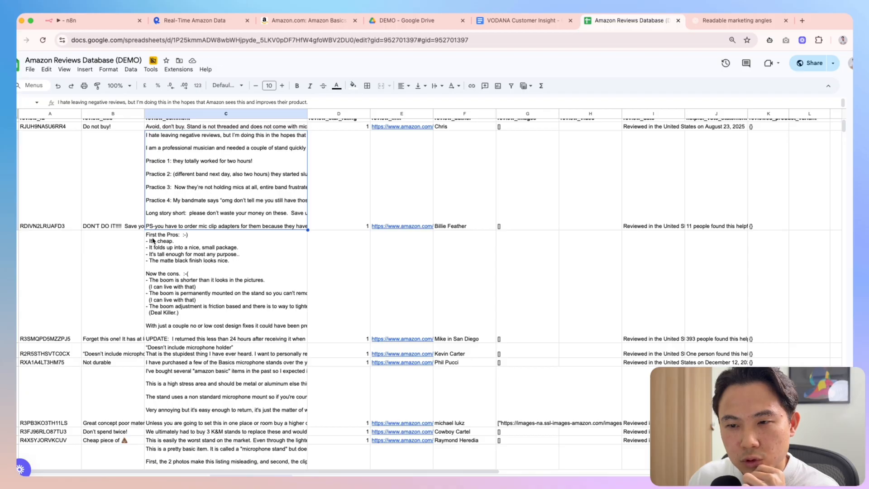
{"action": "scroll", "coordinate": [245, 259], "scroll_direction": "down", "scroll_amount": 2}
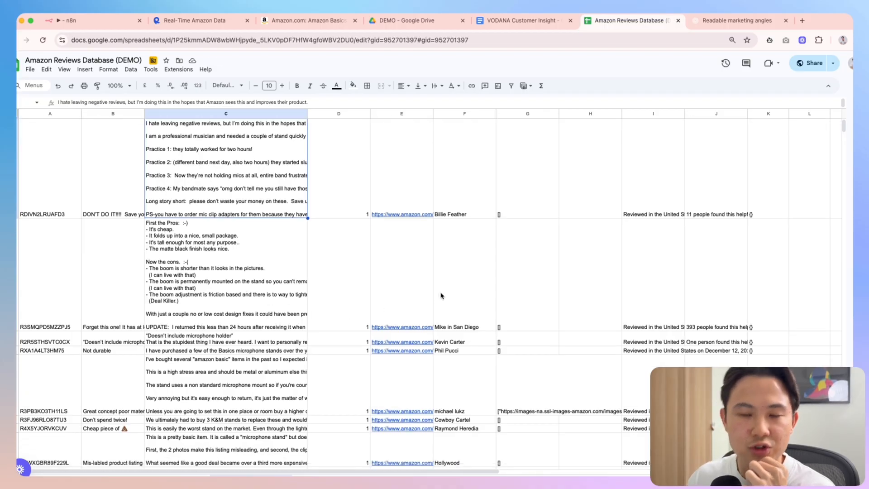
{"action": "left_click", "coordinate": [58, 18]}
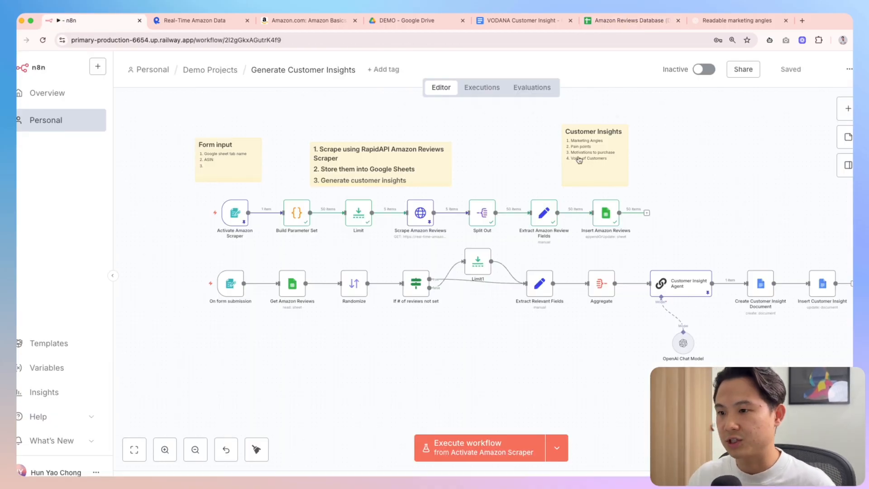
{"action": "double_click", "coordinate": [235, 213]}
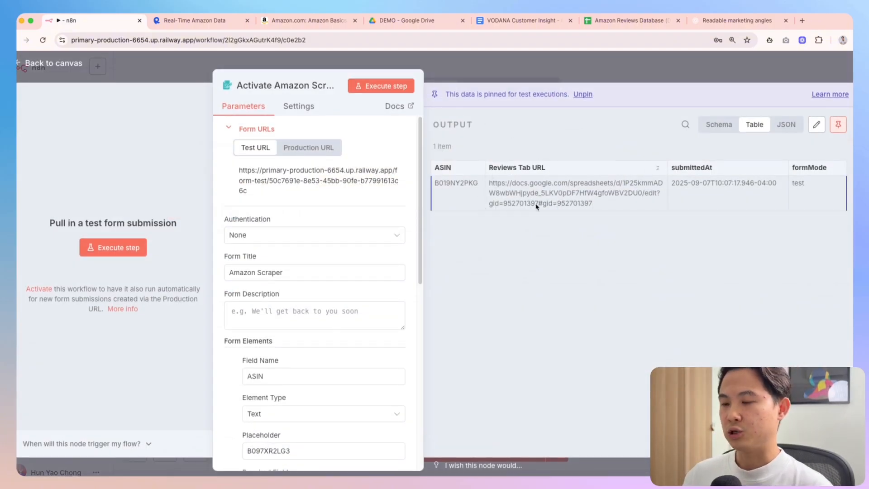
{"action": "key", "text": "Escape"}
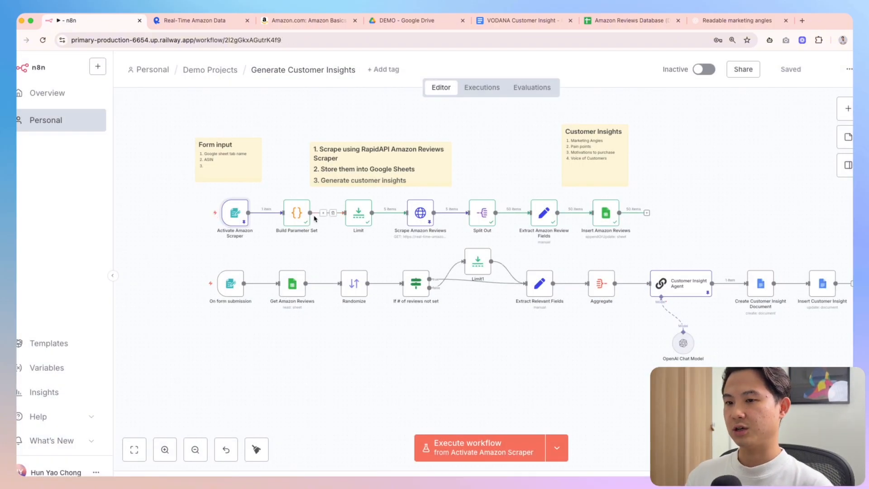
{"action": "double_click", "coordinate": [231, 213]}
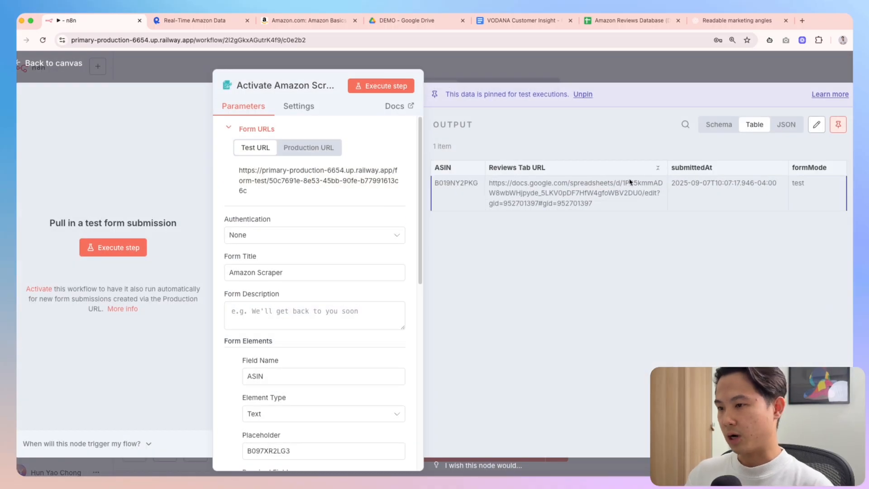
{"action": "left_click", "coordinate": [627, 22]}
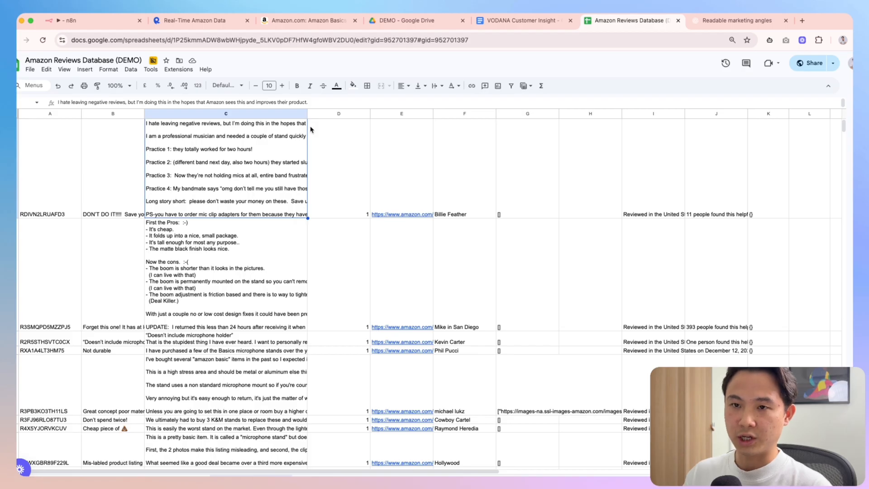
{"action": "left_click", "coordinate": [89, 20]}
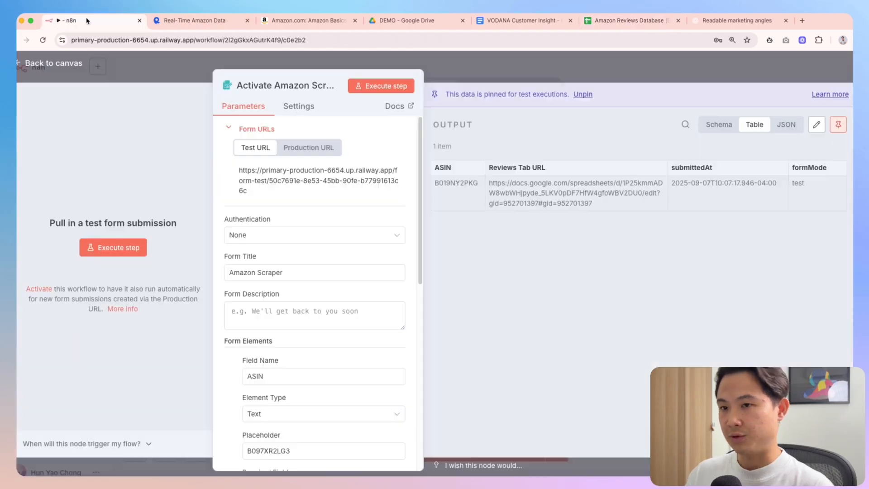
{"action": "left_click", "coordinate": [607, 75]}
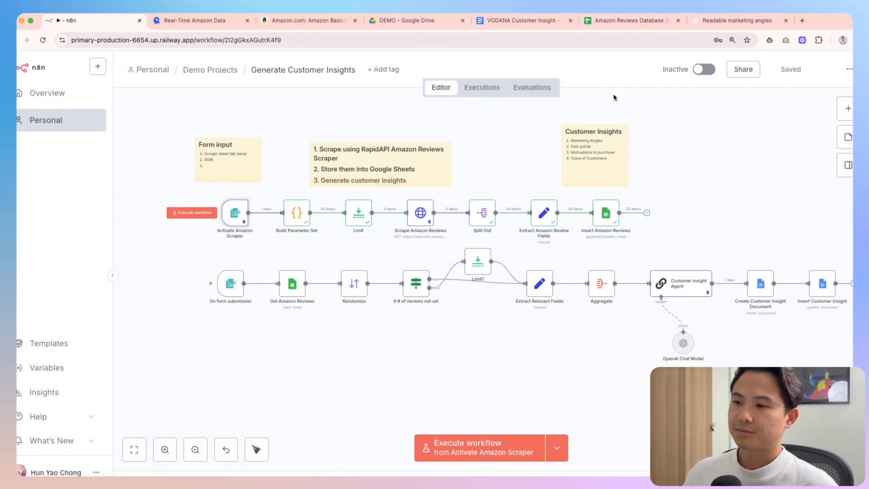
Select every node in both workflow rows and tidy up their layout
{"action": "scroll", "coordinate": [654, 234], "scroll_direction": "right", "scroll_amount": 2}
{"action": "scroll", "coordinate": [652, 236], "scroll_direction": "left", "scroll_amount": 2}
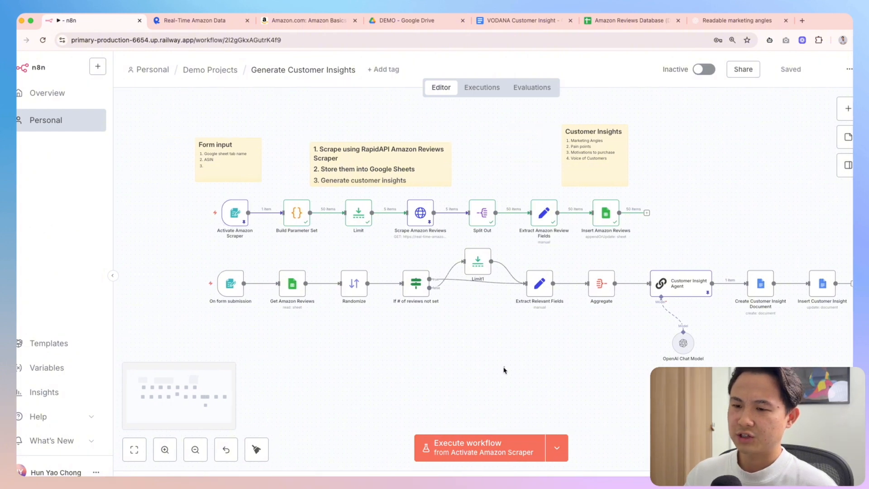
{"action": "scroll", "coordinate": [363, 275], "scroll_direction": "right", "scroll_amount": 1}
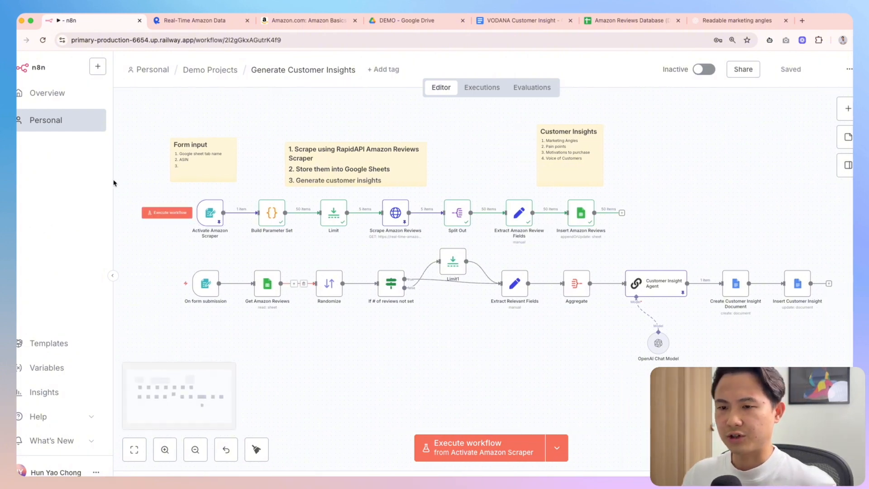
{"action": "left_click_drag", "start_coordinate": [138, 184], "coordinate": [815, 357]}
{"action": "key", "text": "shift+alt+t"}
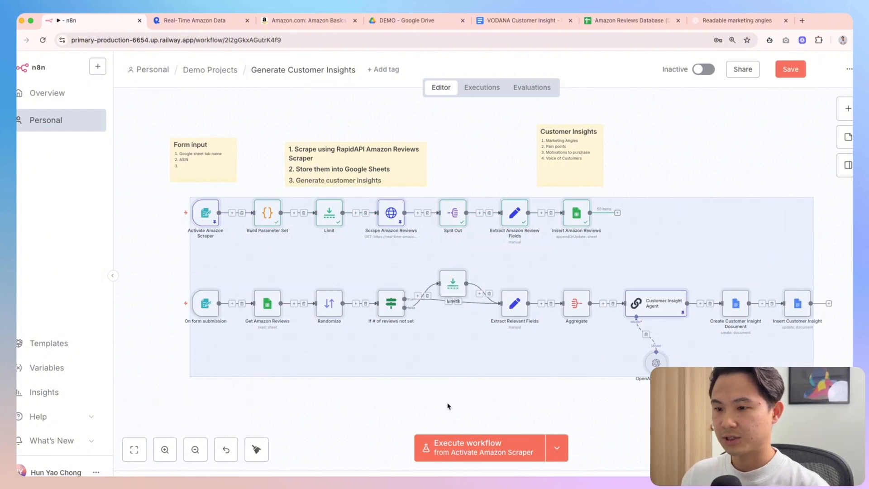
Delete the three sticky notes above the node rows
{"action": "left_click", "coordinate": [224, 134]}
{"action": "left_click_drag", "start_coordinate": [155, 101], "coordinate": [650, 190]}
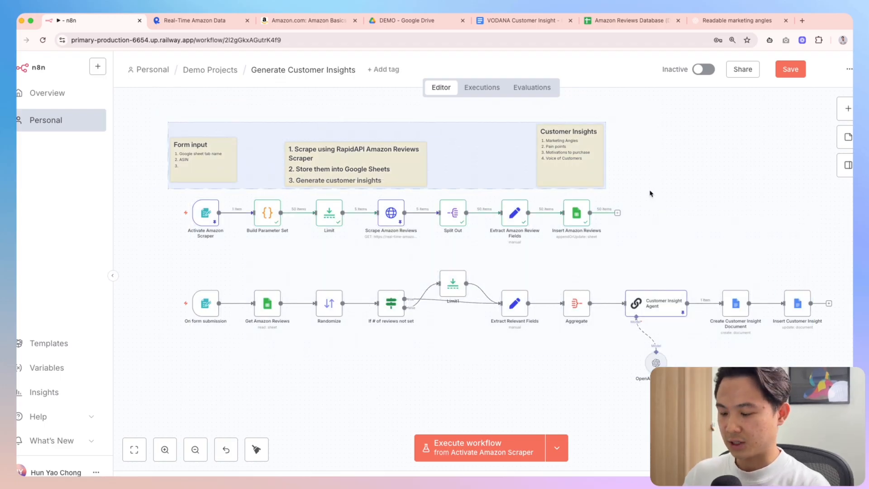
{"action": "key", "text": "Delete"}
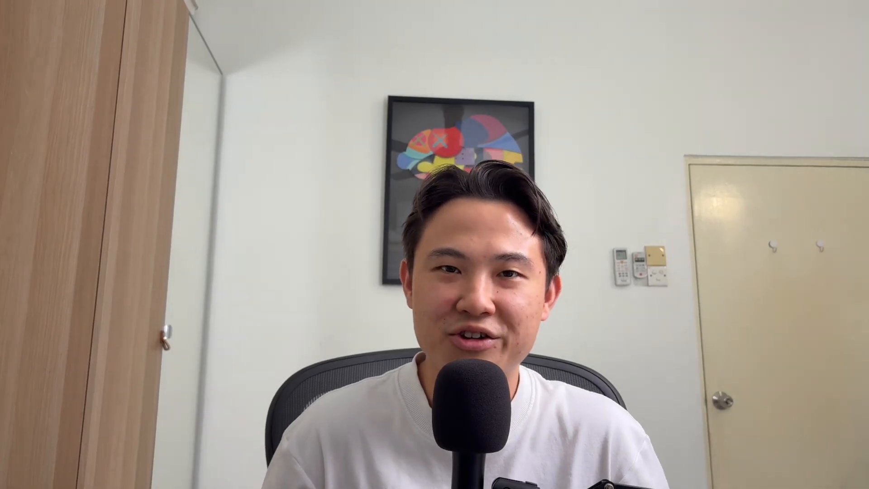